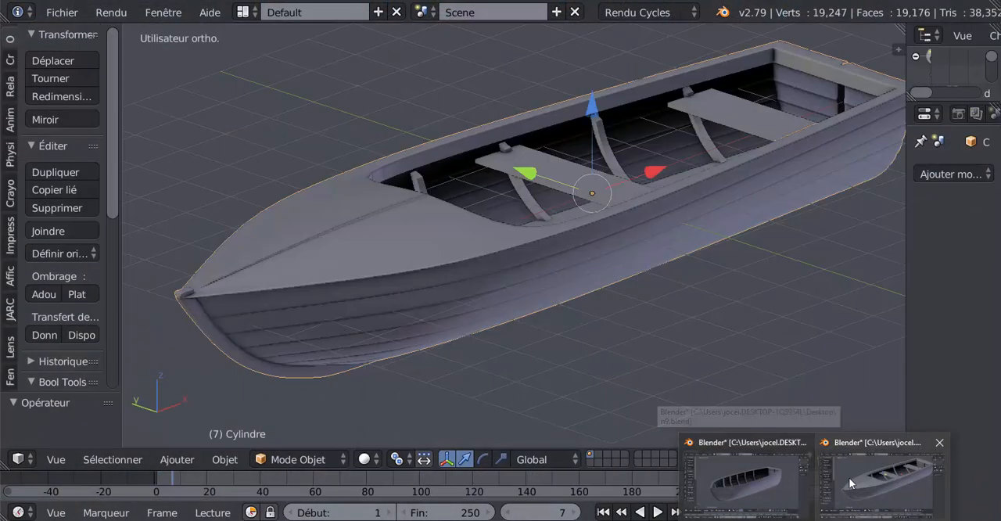
Switch to the window with the finished boat model and examine its hull, deck and benches from several angles
click(850, 481)
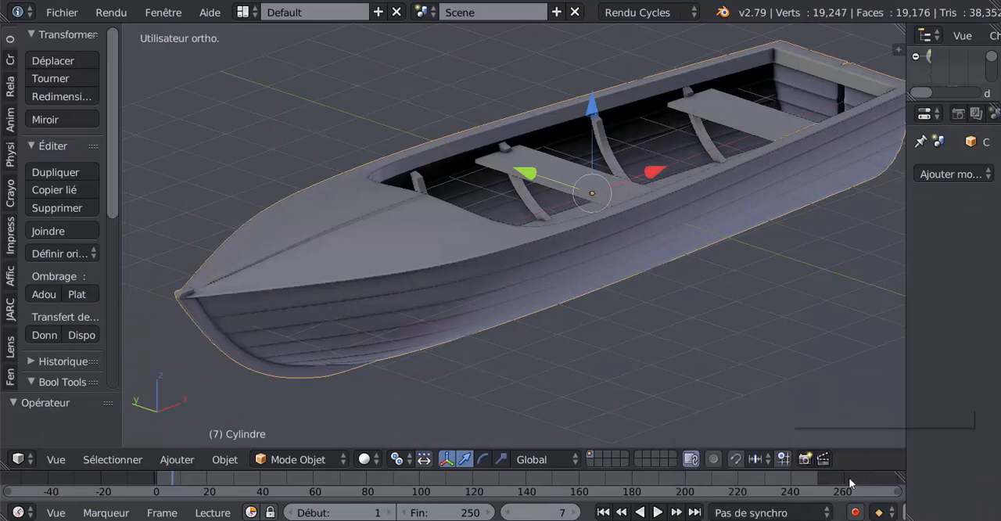
middle_drag(641, 372, 583, 341)
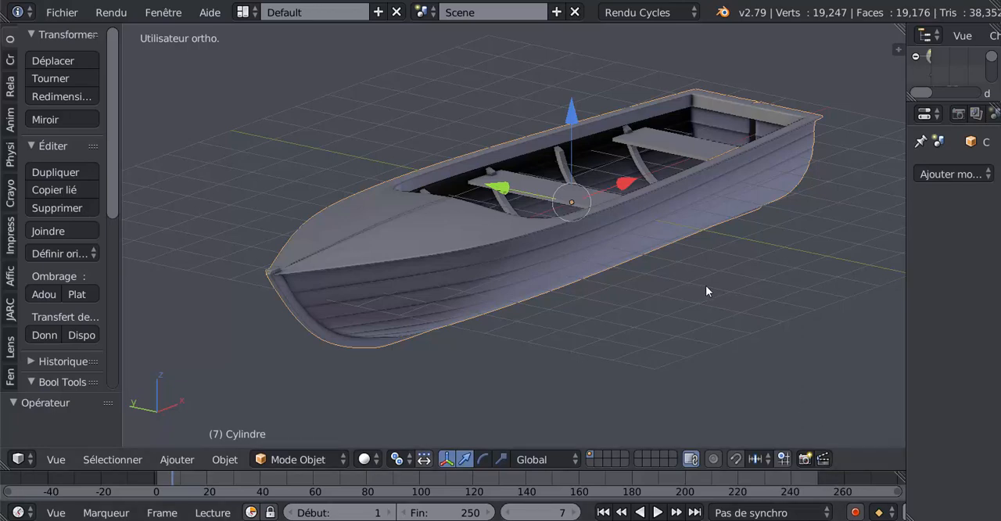
middle_drag(726, 358, 735, 317)
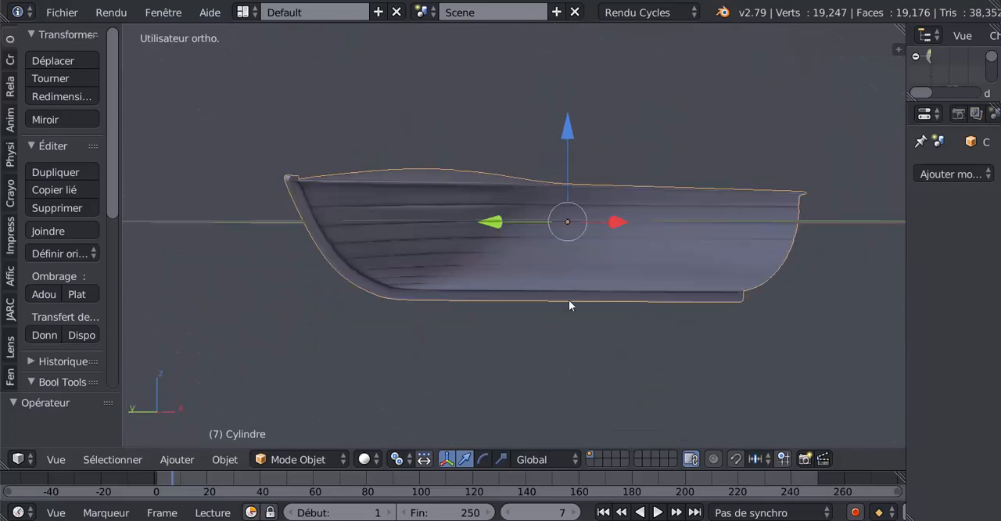
middle_drag(548, 279, 480, 311)
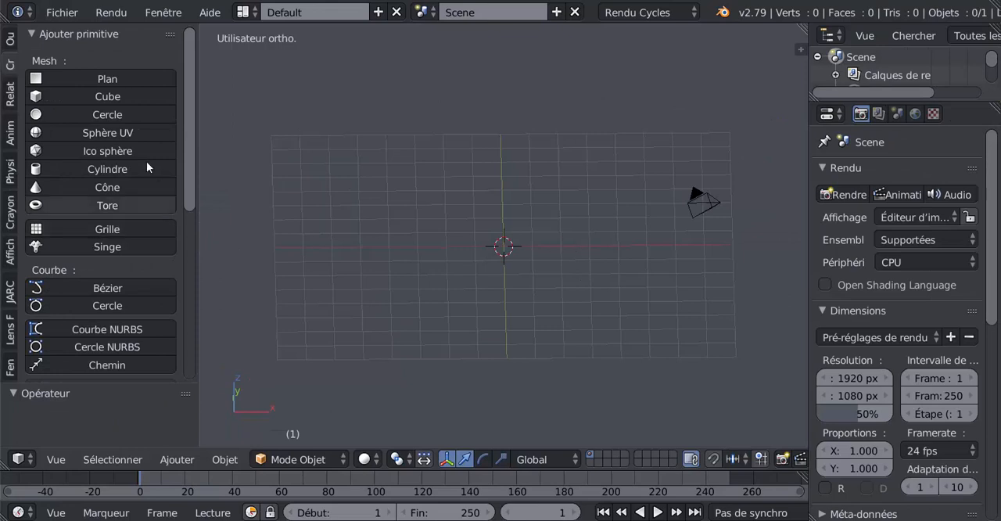
Add a 32-vertex cylinder at the origin and rotate it 90° about the Y axis
click(69, 169)
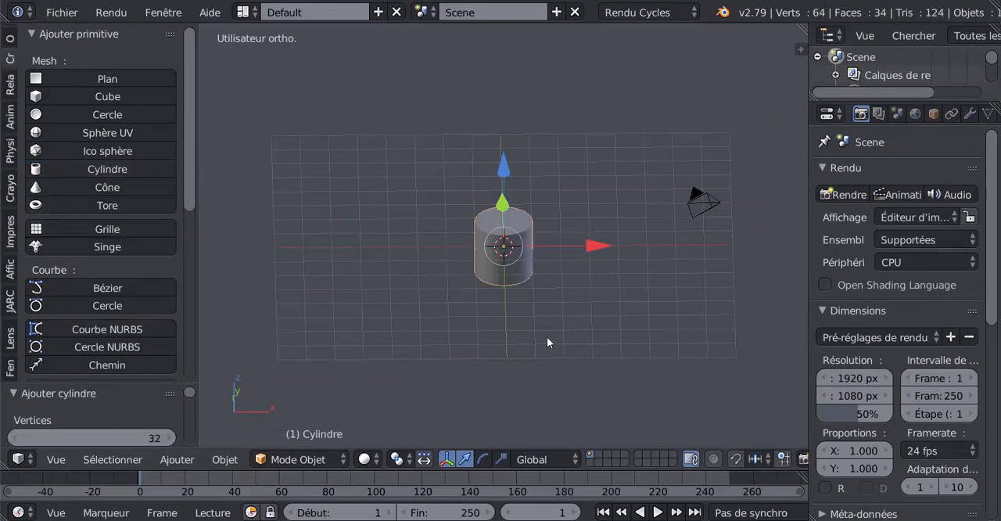
middle_drag(548, 336, 537, 361)
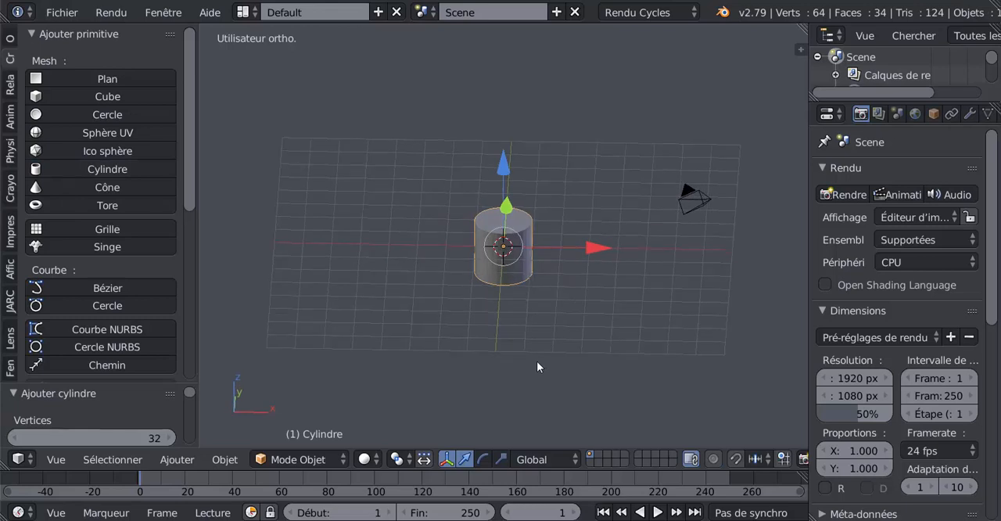
text(ry)
text(90)
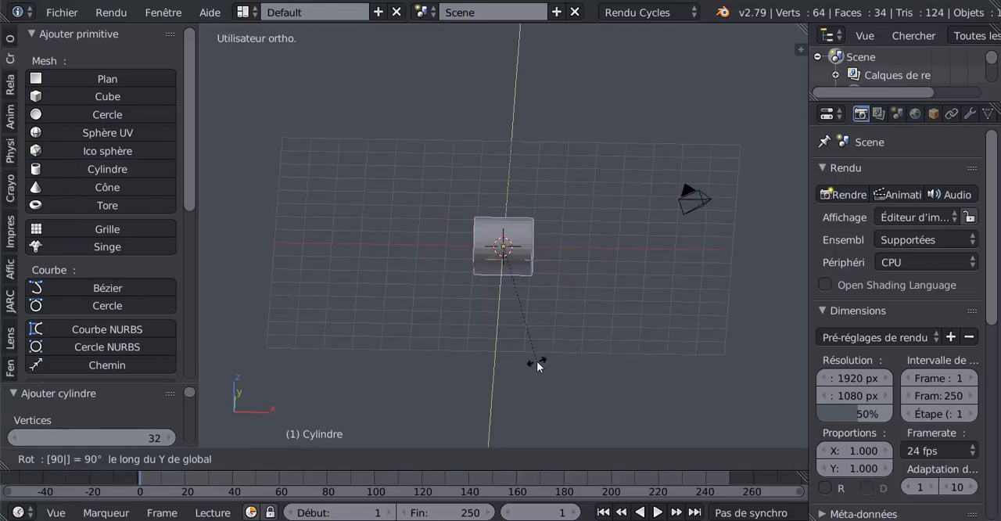
key(Return)
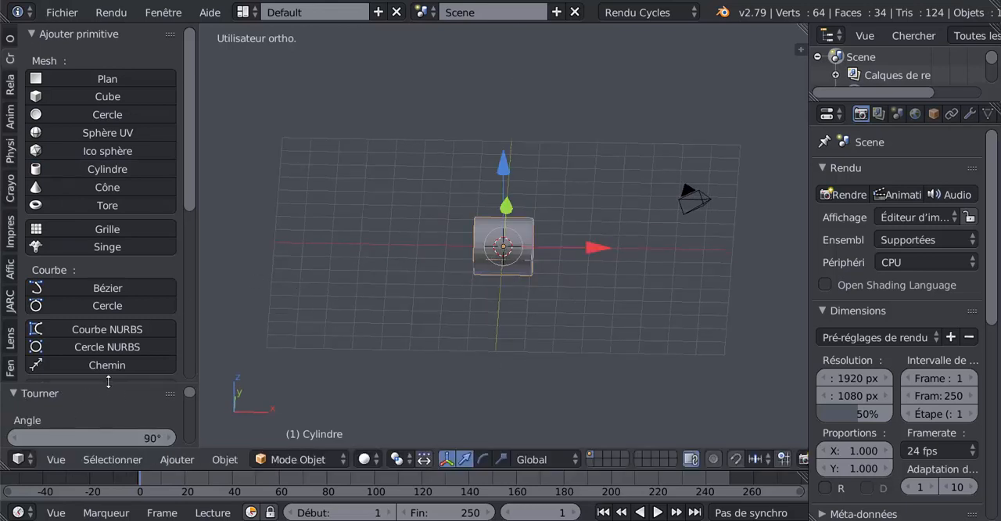
drag(106, 383, 89, 206)
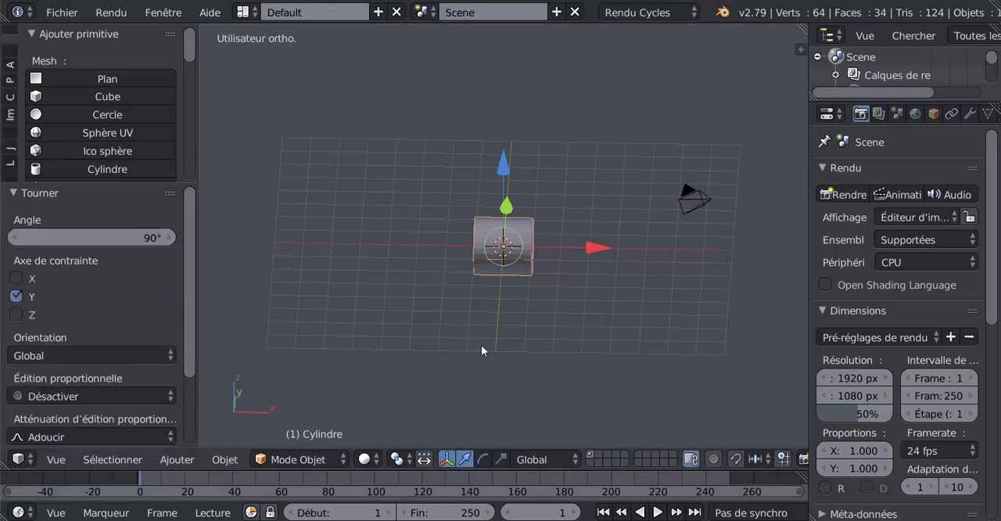
Delete the two end cap faces of the cylinder in Edit Mode to leave an open tube
middle_drag(509, 337, 465, 294)
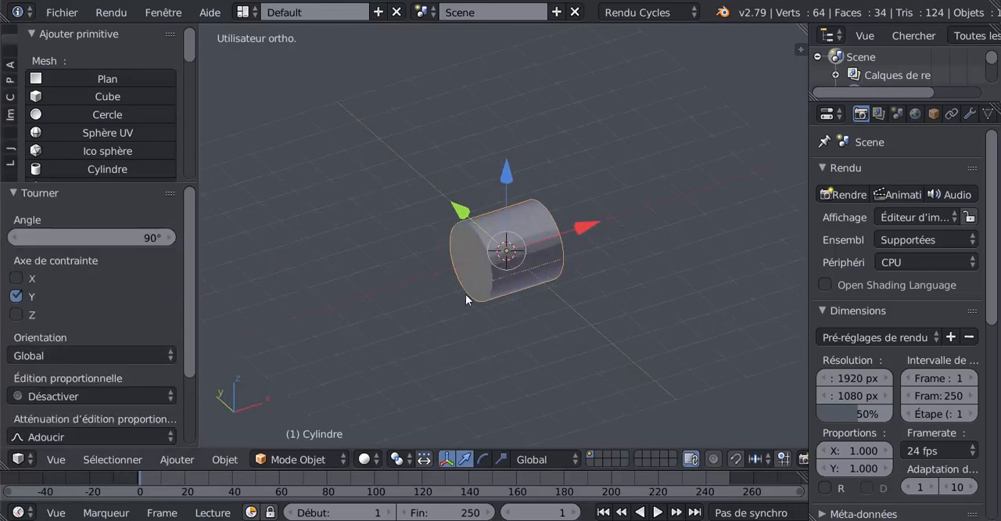
key(Tab)
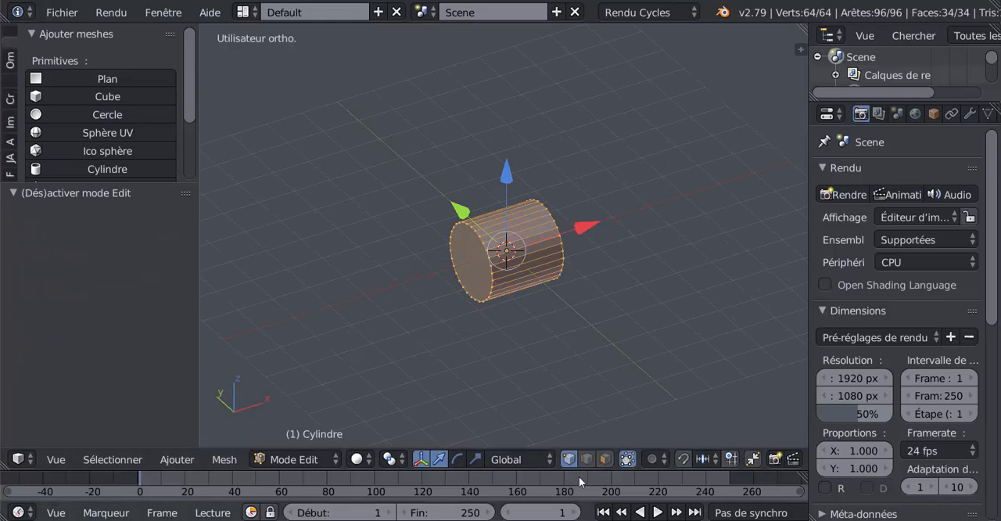
click(605, 459)
right_click(469, 275)
middle_drag(591, 349, 442, 344)
shift+right_click(517, 290)
key(x)
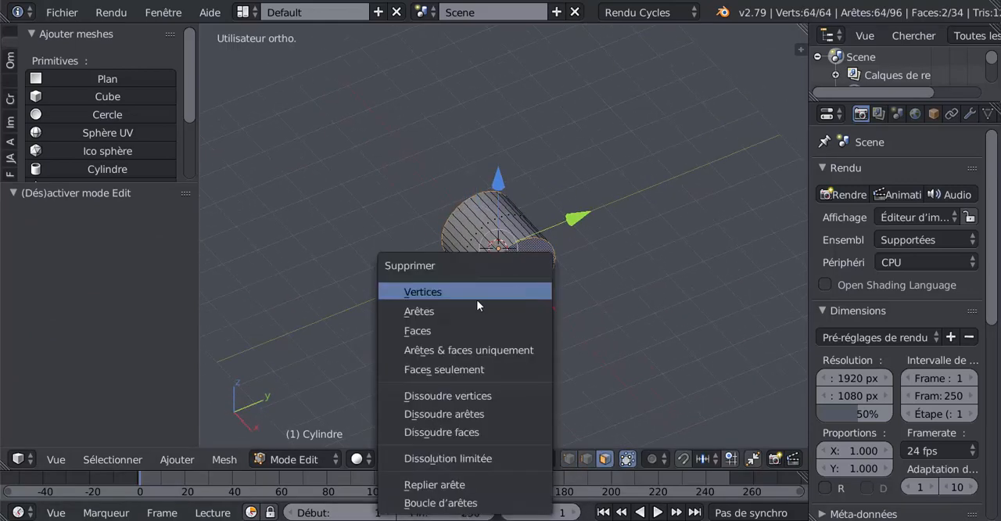
click(453, 327)
Cut one edge loop around the middle of the tube, halfway along its length
middle_drag(516, 339, 556, 328)
scroll(517, 284, up, 3)
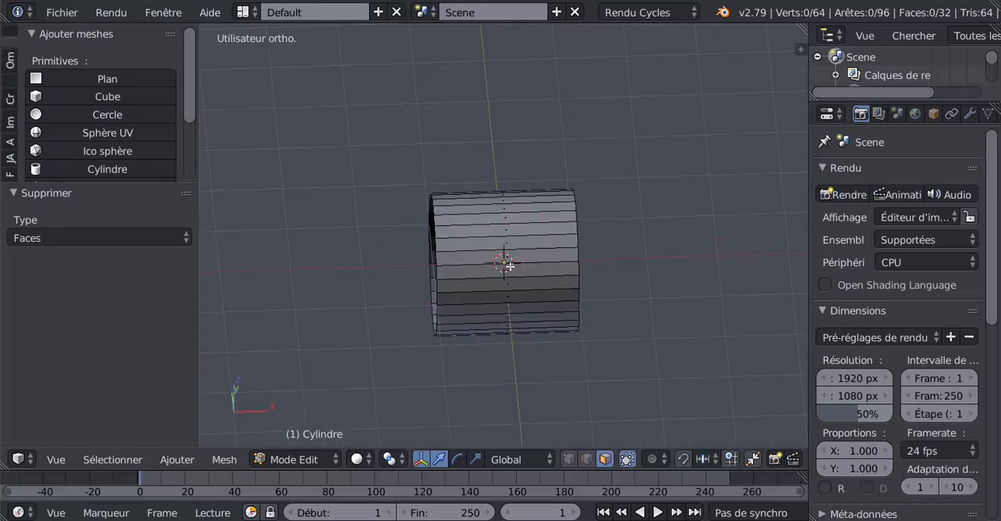
key(ctrl+r)
click(509, 266)
click(510, 266)
middle_drag(523, 376, 511, 344)
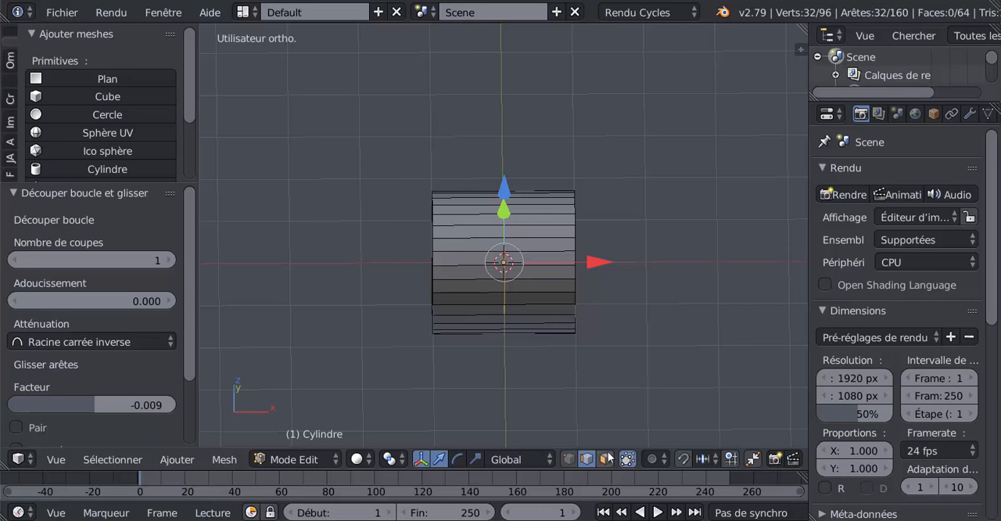
Delete the vertices of the end ring on the +X side so only the -X half of the tube is kept
click(572, 460)
alt+right_click(579, 234)
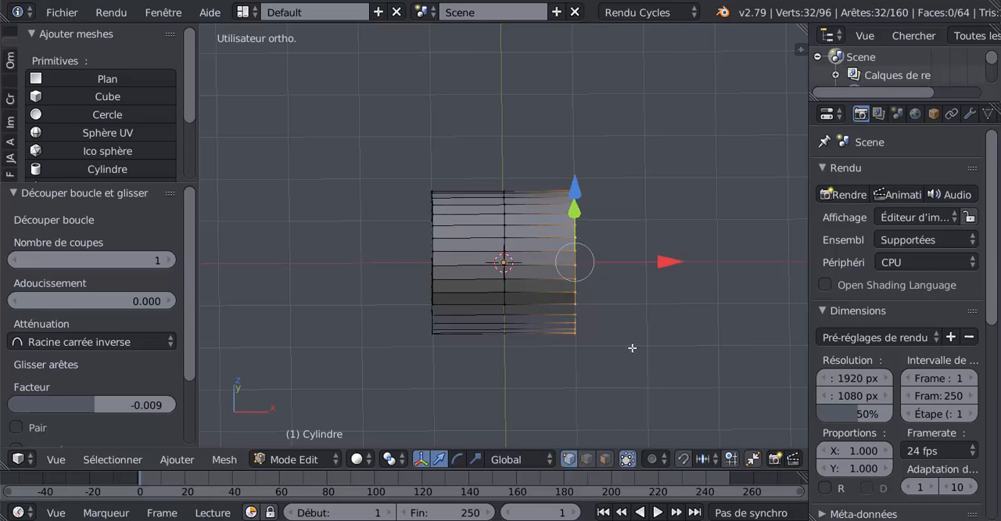
key(x)
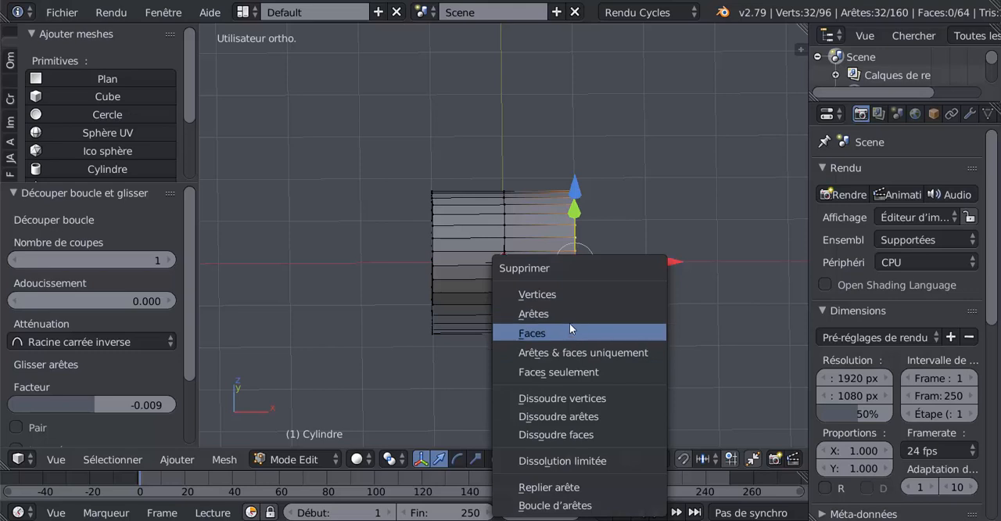
click(574, 295)
middle_drag(498, 298, 516, 344)
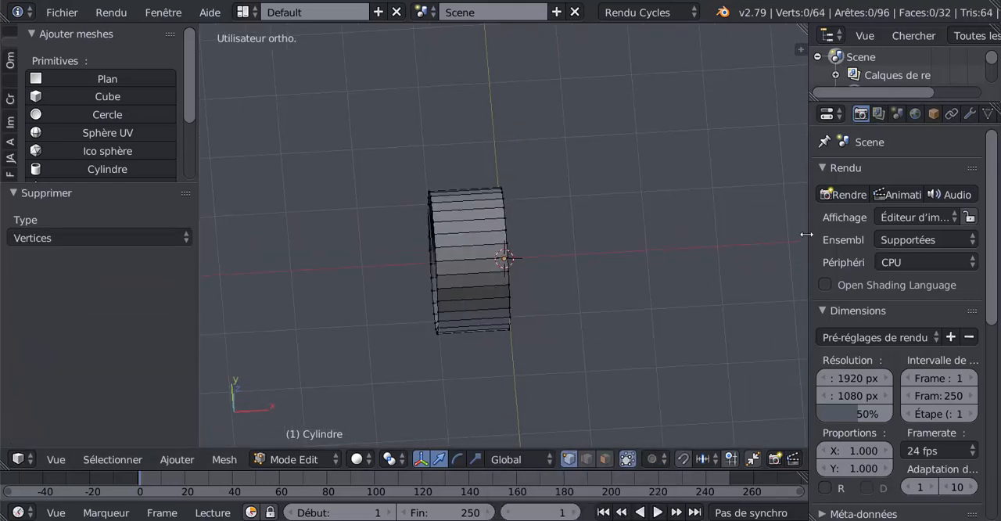
Add a Miroir (Mirror) modifier to the half tube, with only the Z axis enabled
drag(807, 233, 717, 259)
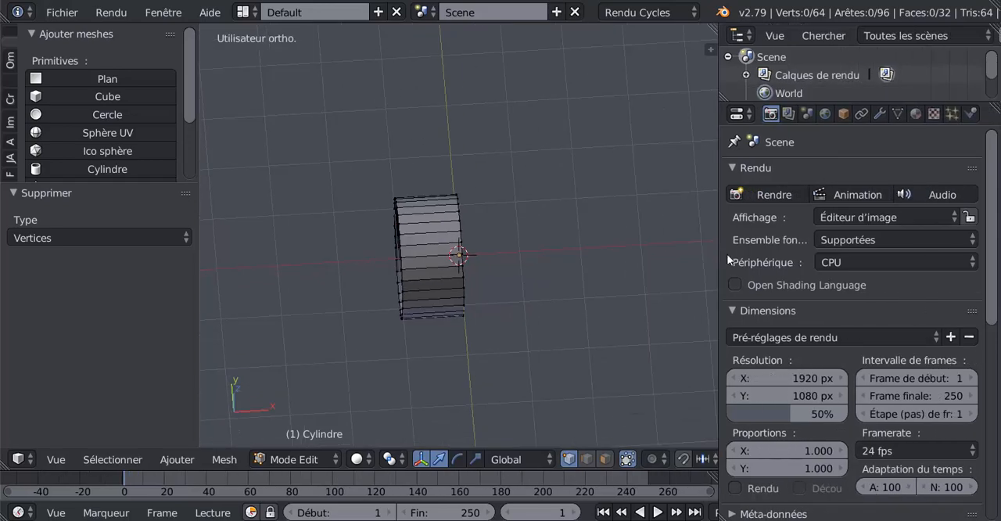
click(879, 114)
click(832, 172)
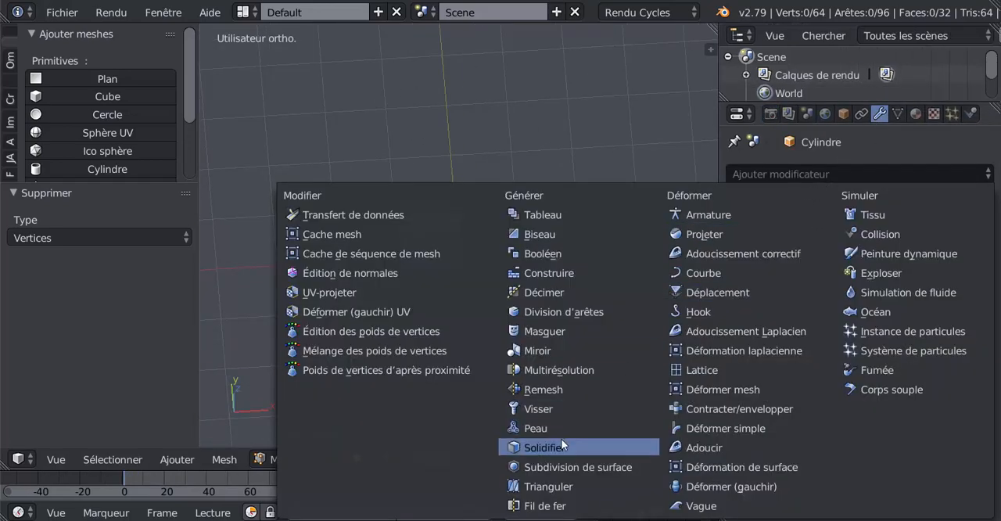
click(545, 353)
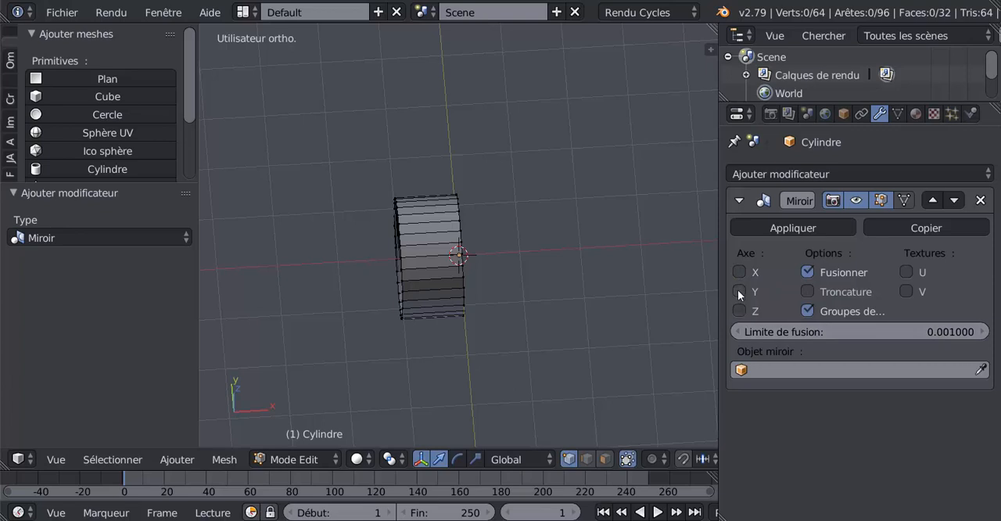
click(739, 310)
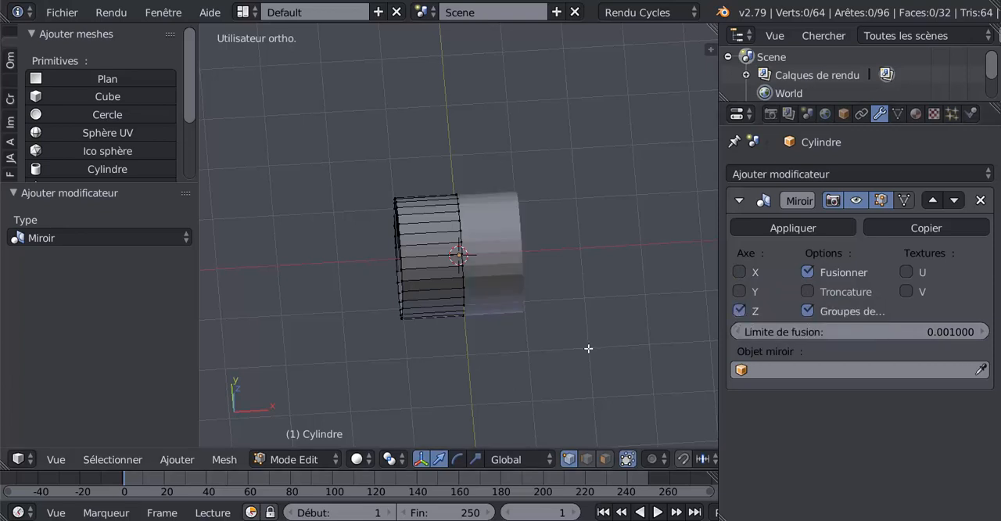
middle_drag(587, 346, 525, 244)
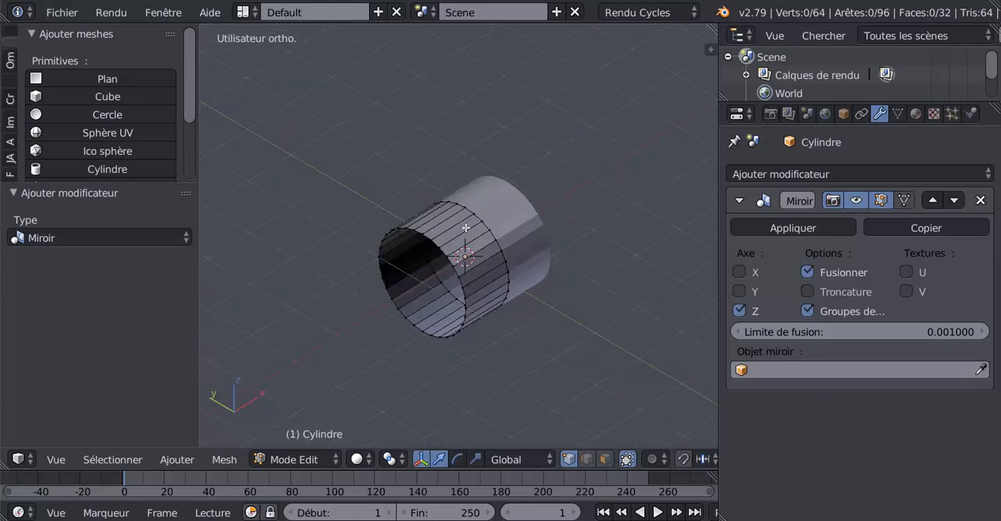
middle_drag(452, 352, 384, 346)
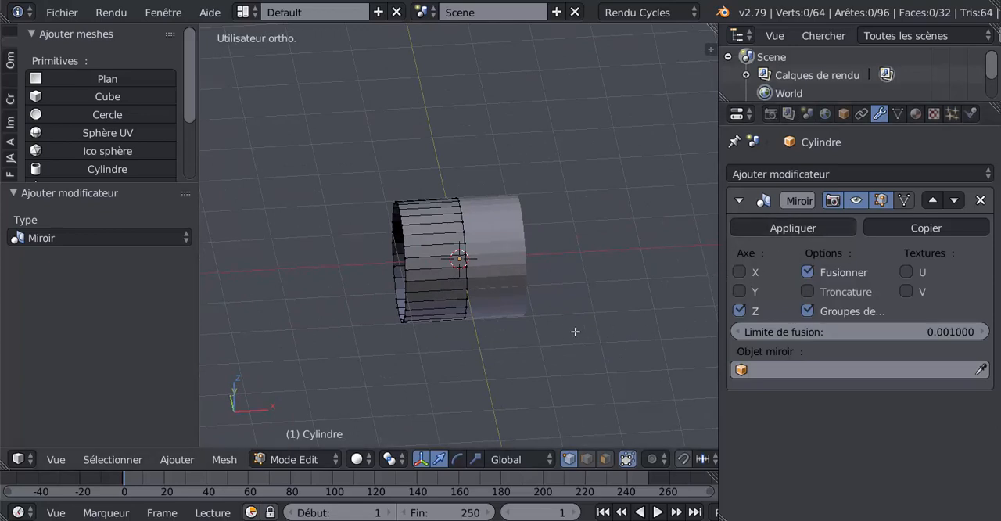
Enable Troncature (clipping) on the mirror modifier and display the tube in wireframe from the front
key(KP_1)
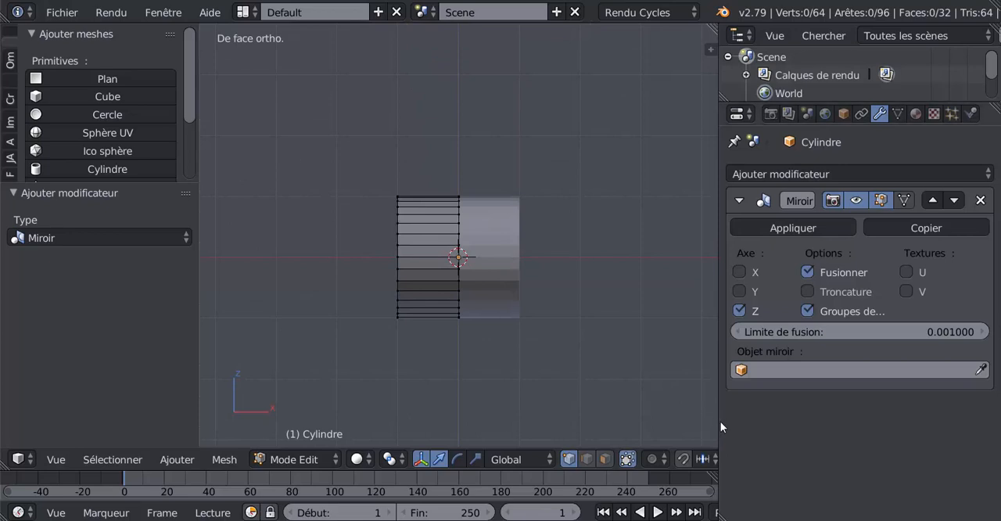
drag(720, 421, 840, 414)
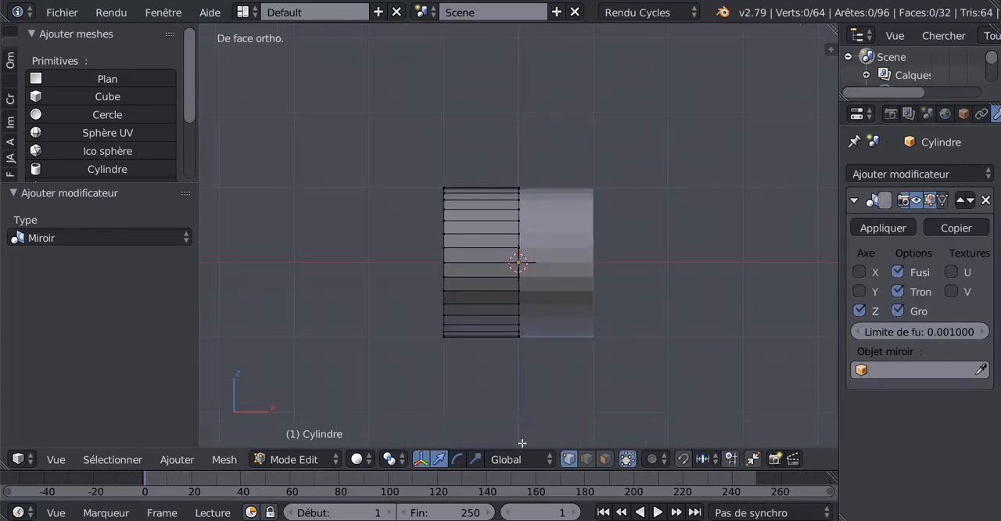
key(z)
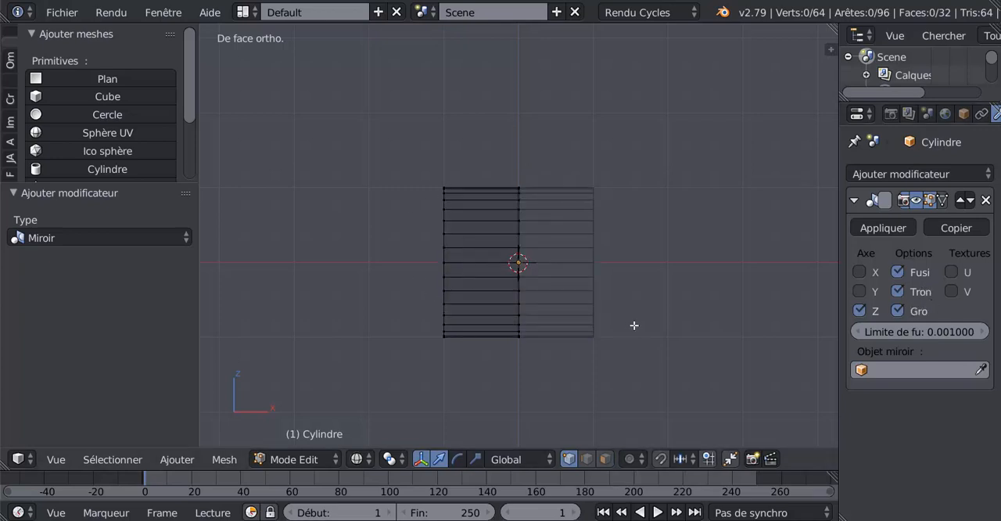
Select the inner open edge ring and move it about -0.21 along X onto the mirror plane
scroll(634, 326, down, 3)
scroll(535, 298, up, 12)
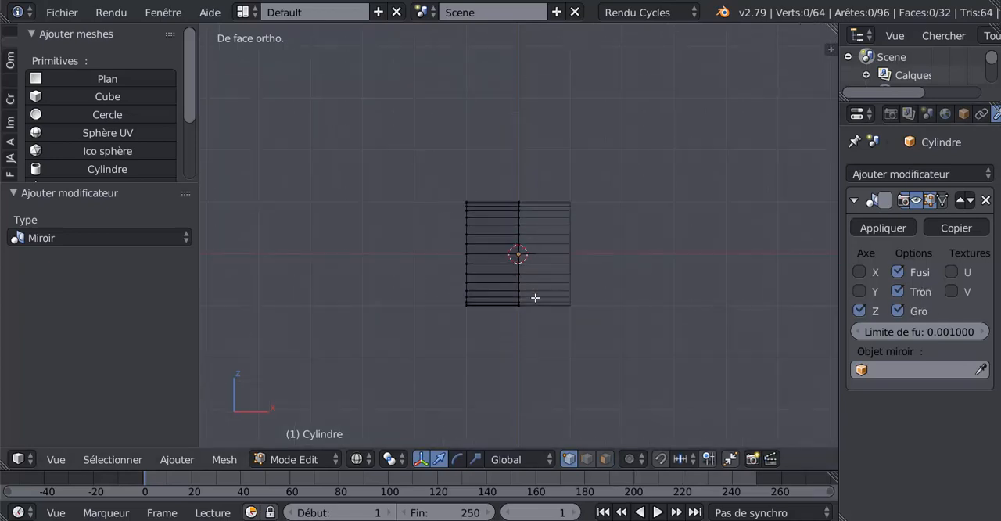
scroll(534, 298, down, 8)
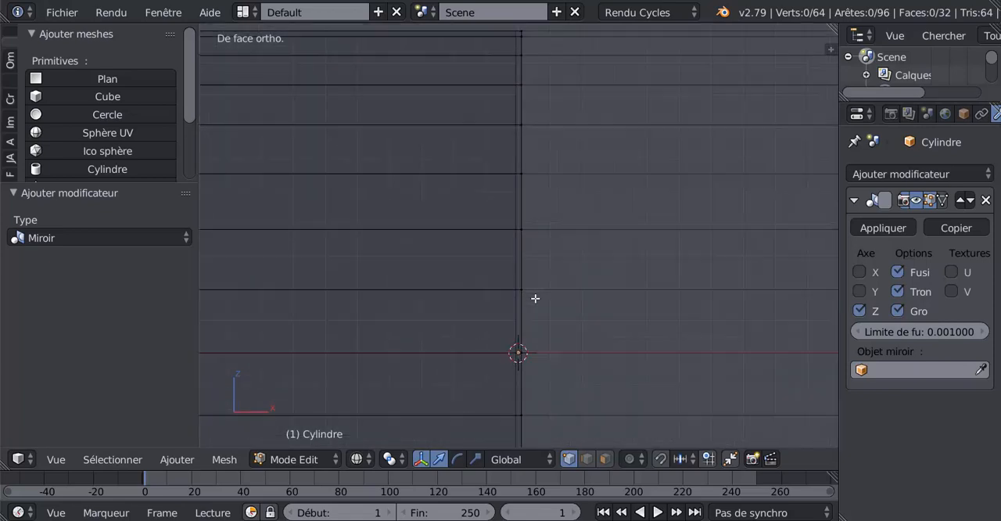
scroll(535, 297, up, 4)
scroll(539, 294, up, 3)
alt+right_click(524, 246)
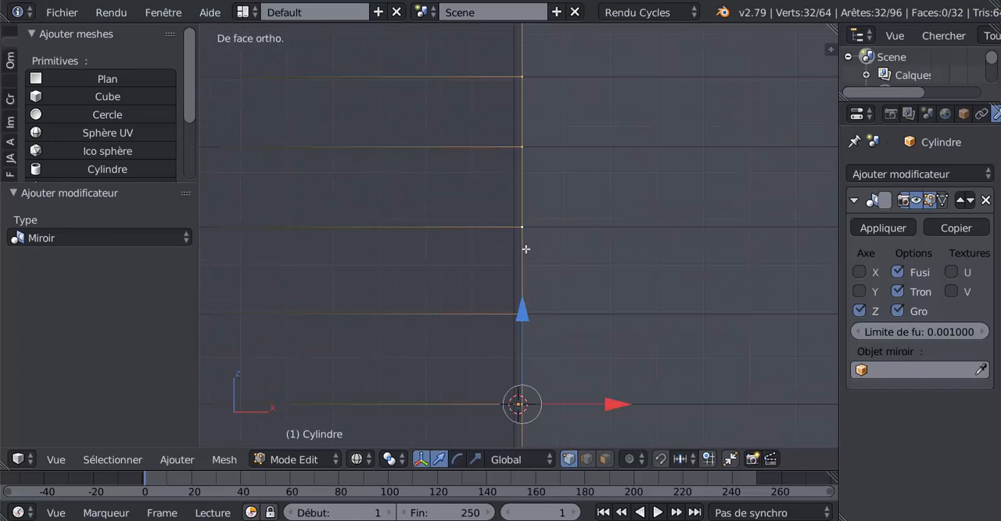
scroll(537, 274, down, 3)
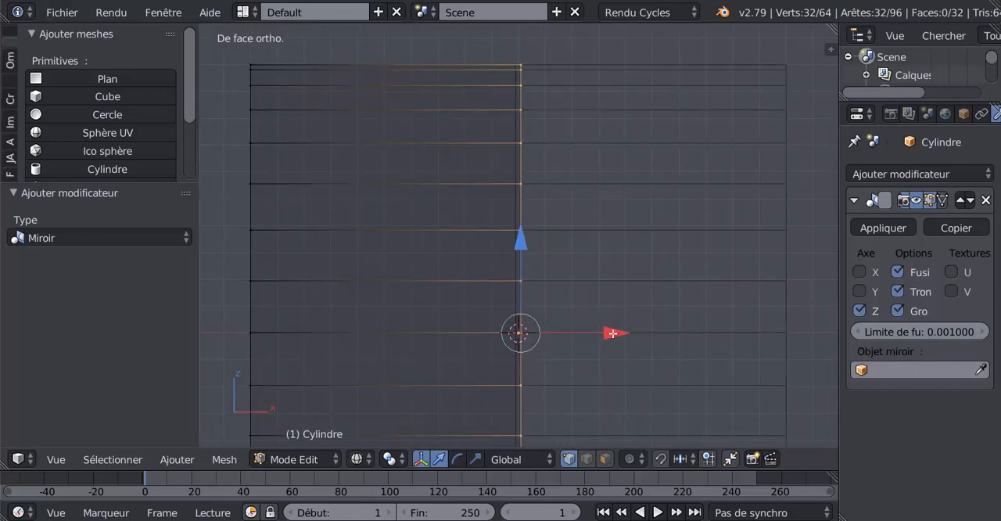
drag(612, 333, 550, 337)
scroll(446, 351, down, 5)
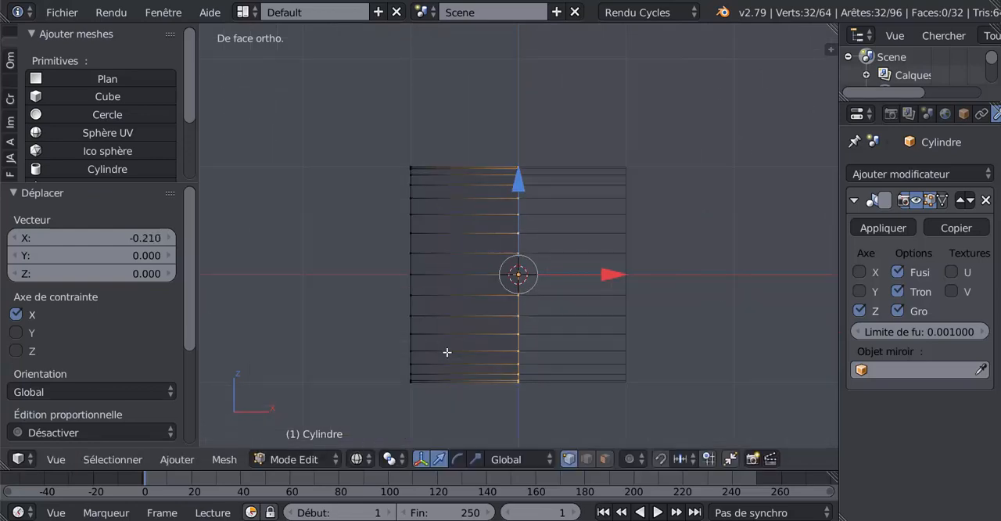
scroll(447, 351, up, 1)
scroll(447, 351, up, 3)
scroll(447, 351, down, 2)
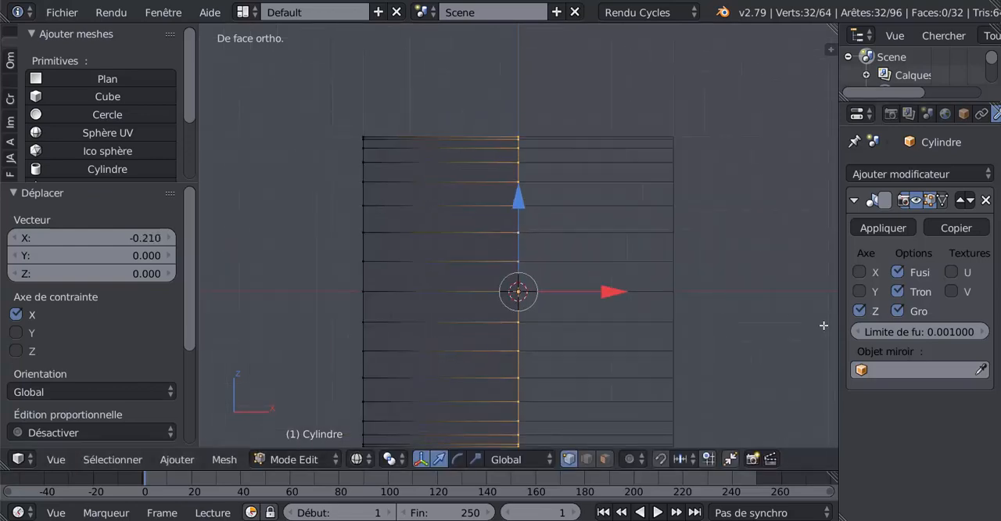
Select the outer end ring of the tube and move it about -3.6 along X to lengthen the hull
shift+middle_drag(597, 336, 650, 312)
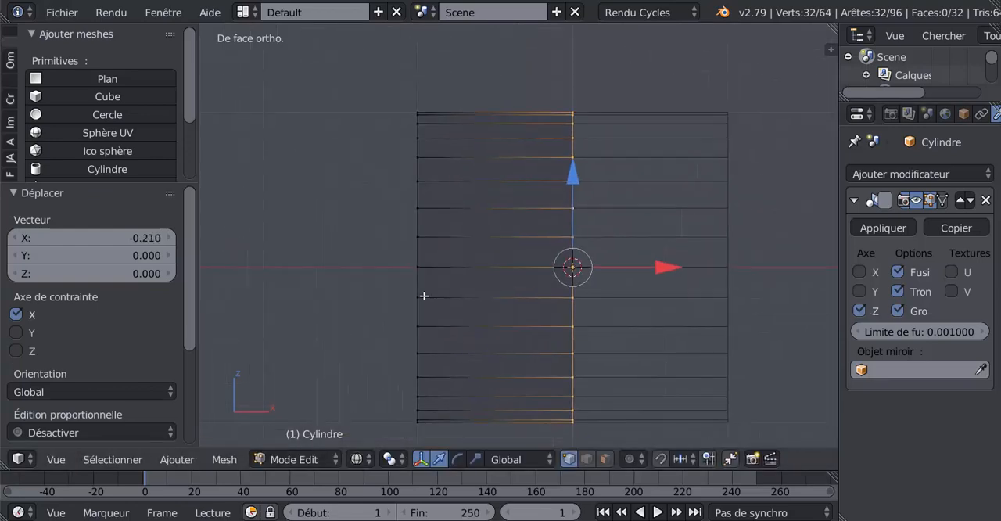
alt+right_click(420, 254)
scroll(424, 260, down, 4)
drag(558, 250, 290, 286)
scroll(337, 289, down, 4)
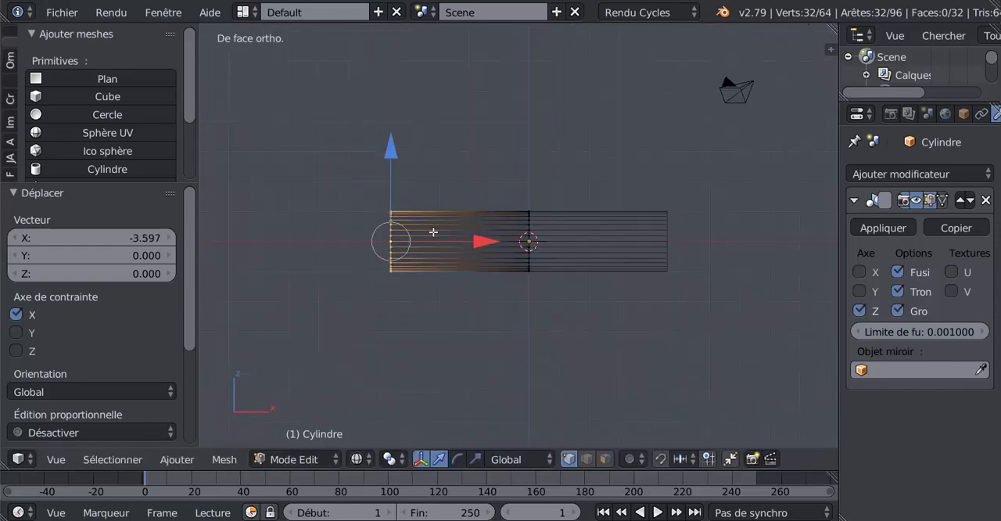
Add two evenly spaced loop cuts around the editable half of the tube and display it in solid shading
key(ctrl+r)
scroll(439, 227, up, 2)
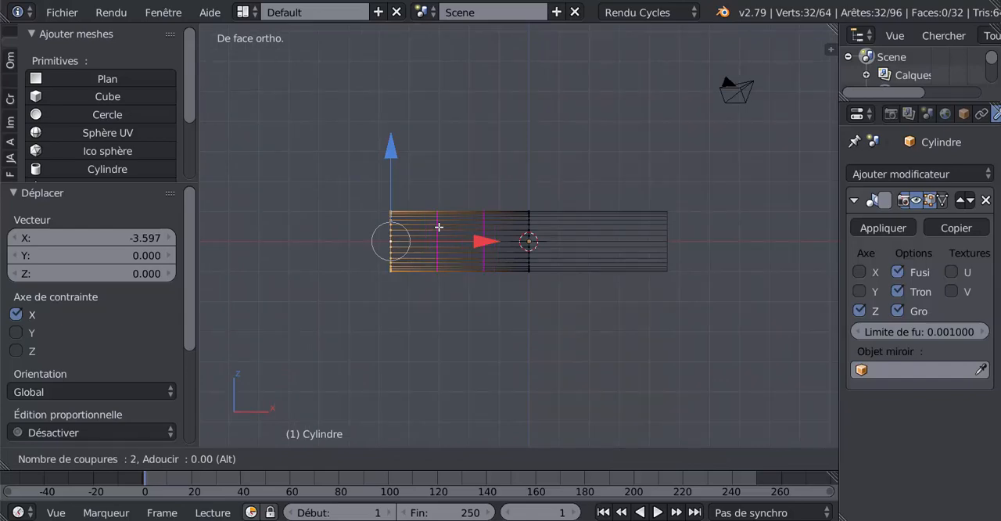
click(438, 227)
right_click(439, 227)
scroll(570, 289, up, 4)
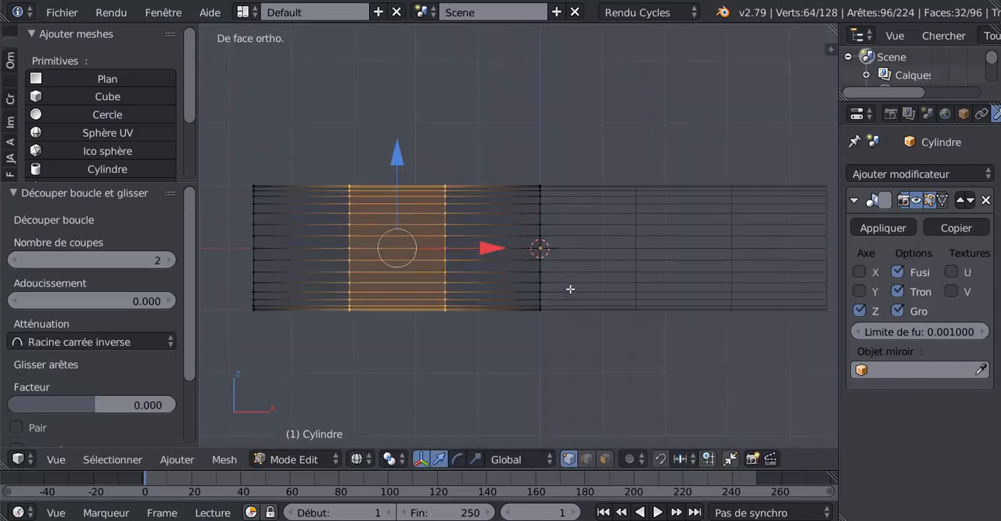
middle_drag(570, 290, 626, 320)
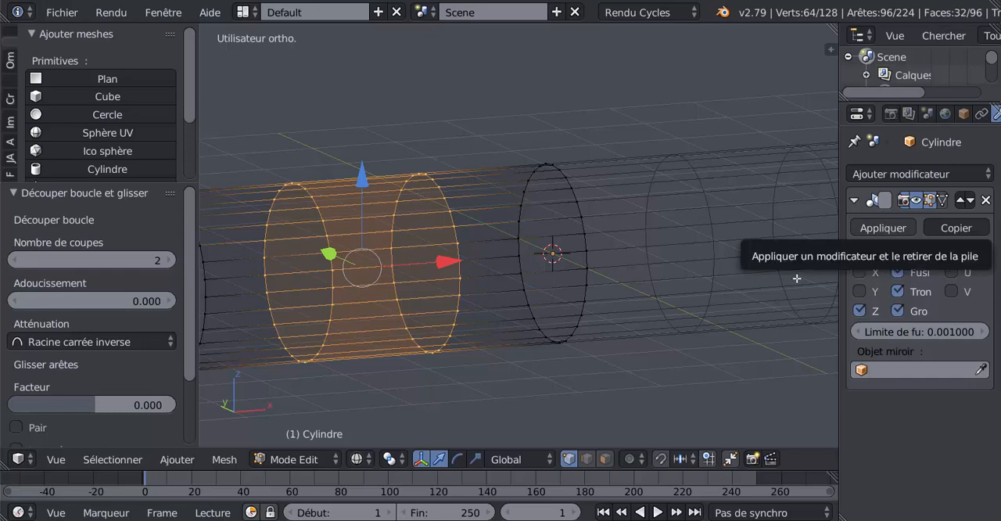
scroll(597, 315, down, 3)
mouse_move(597, 315)
middle_down()
mouse_move(578, 333)
mouse_move(631, 334)
mouse_move(509, 336)
mouse_move(554, 329)
middle_up()
key(z)
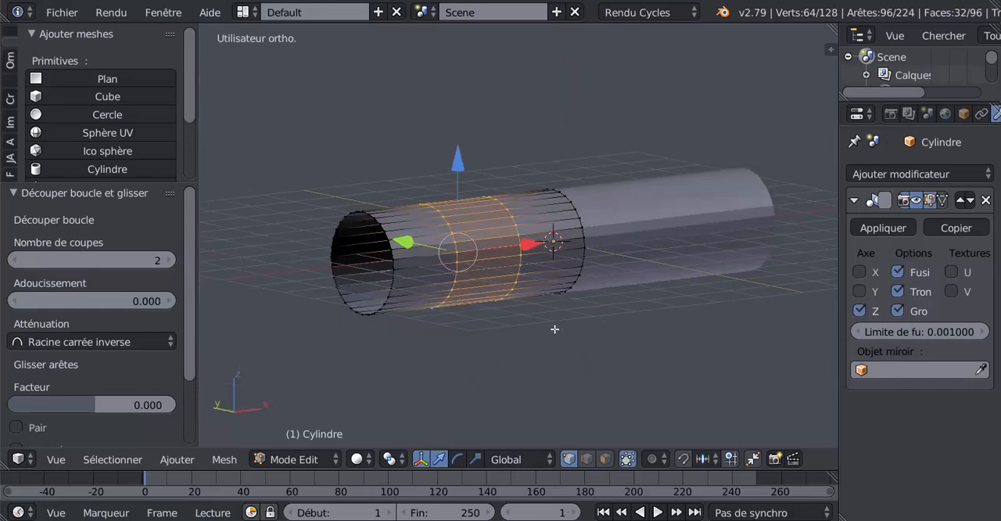
Select the faces of the tube's upper part from the front in wireframe and delete them, leaving an open trough
key(KP_1)
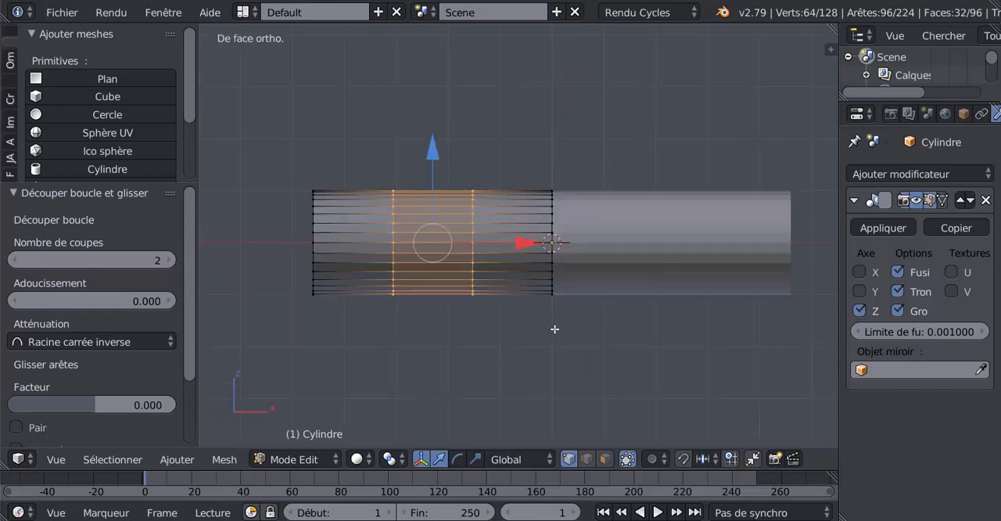
click(605, 459)
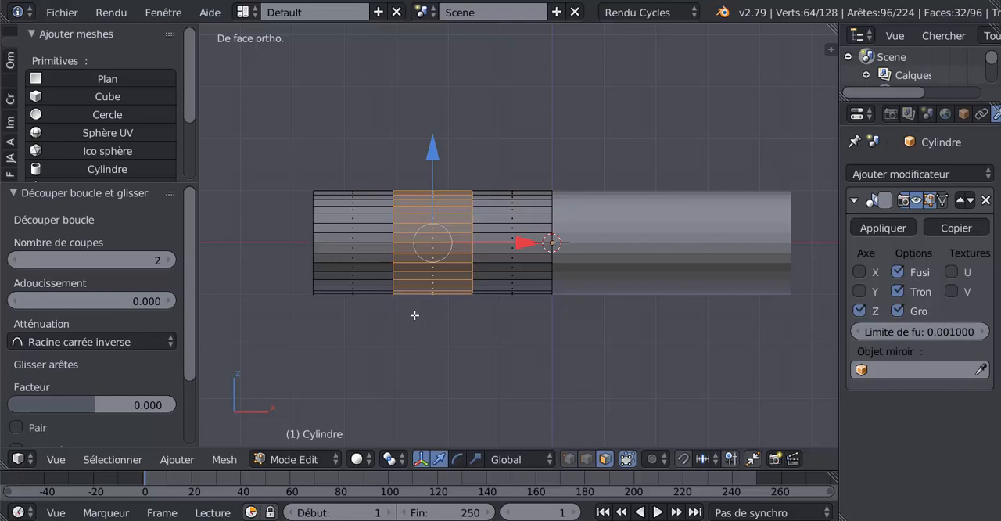
key(z)
key(a)
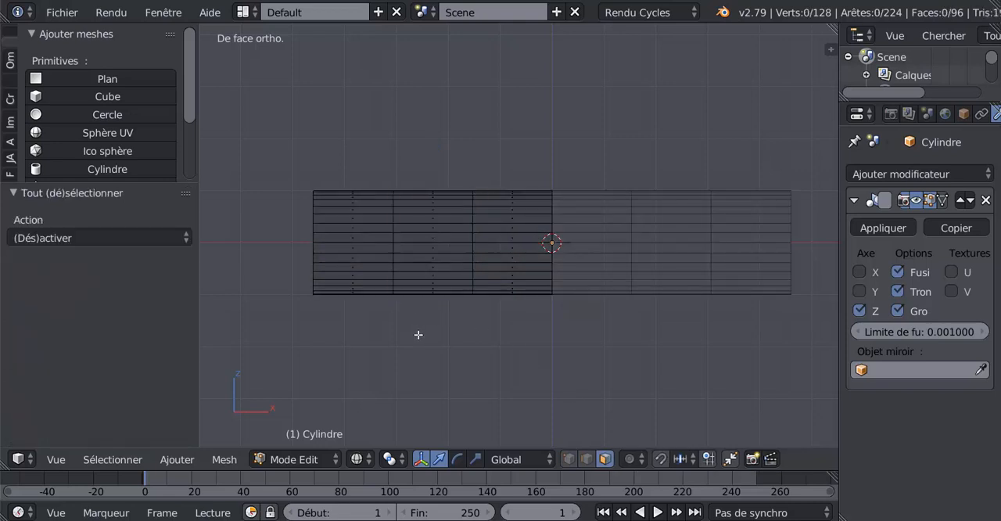
key(c)
mouse_move(320, 170)
mouse_down()
mouse_move(347, 188)
mouse_move(350, 206)
mouse_move(526, 205)
mouse_move(529, 214)
mouse_move(304, 216)
mouse_move(331, 214)
mouse_move(331, 224)
mouse_up()
right_click(469, 161)
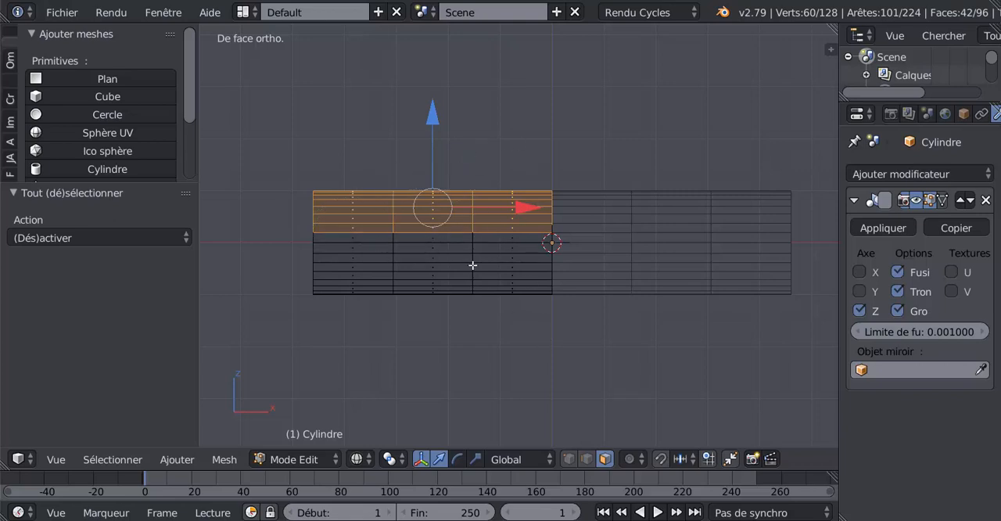
key(x)
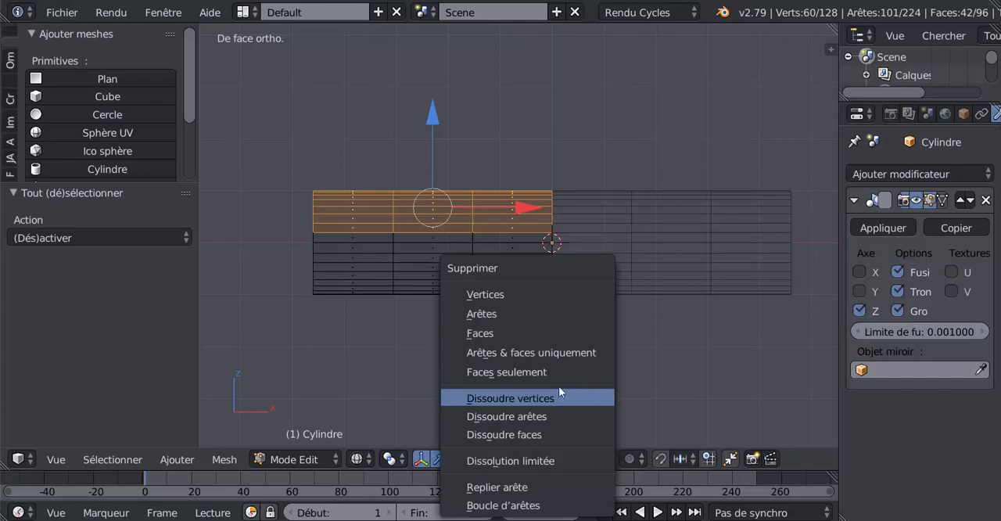
click(524, 328)
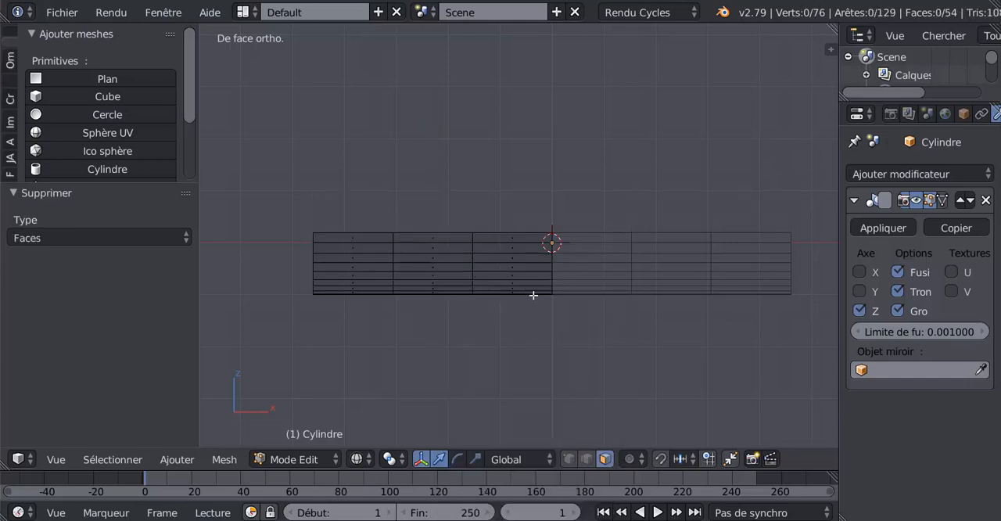
Select the edge loop at the trough's open outer end in vertex mode with solid shading
middle_drag(534, 293, 607, 351)
key(Tab)
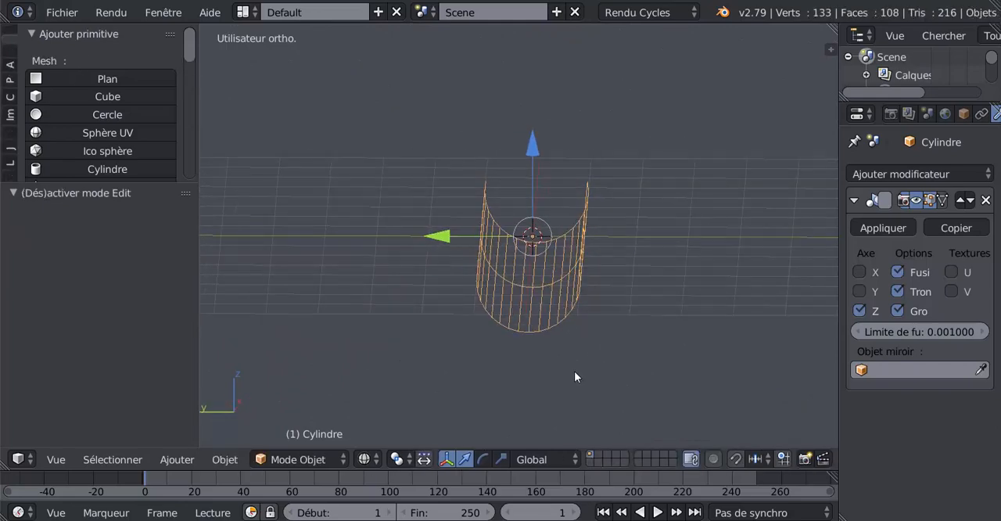
key(z)
key(Tab)
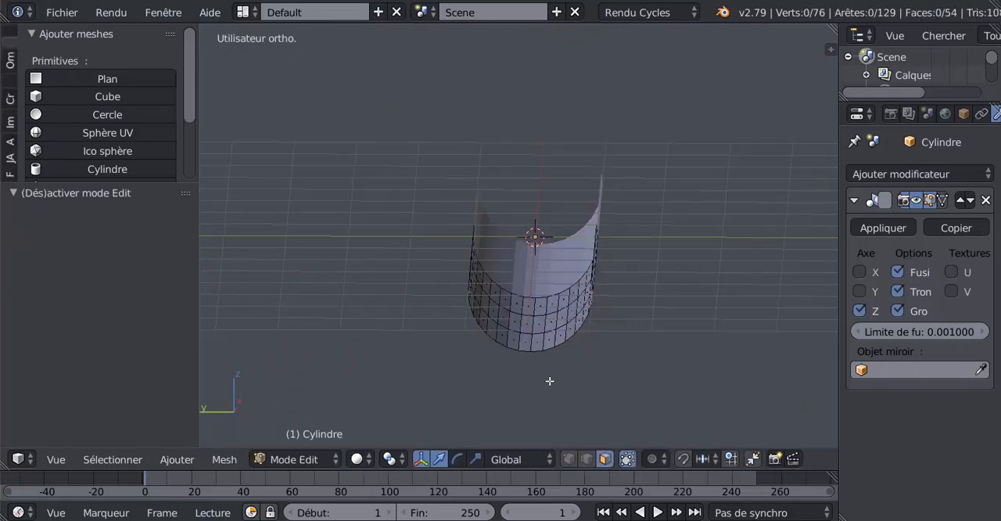
click(568, 459)
shift+middle_drag(588, 416, 581, 329)
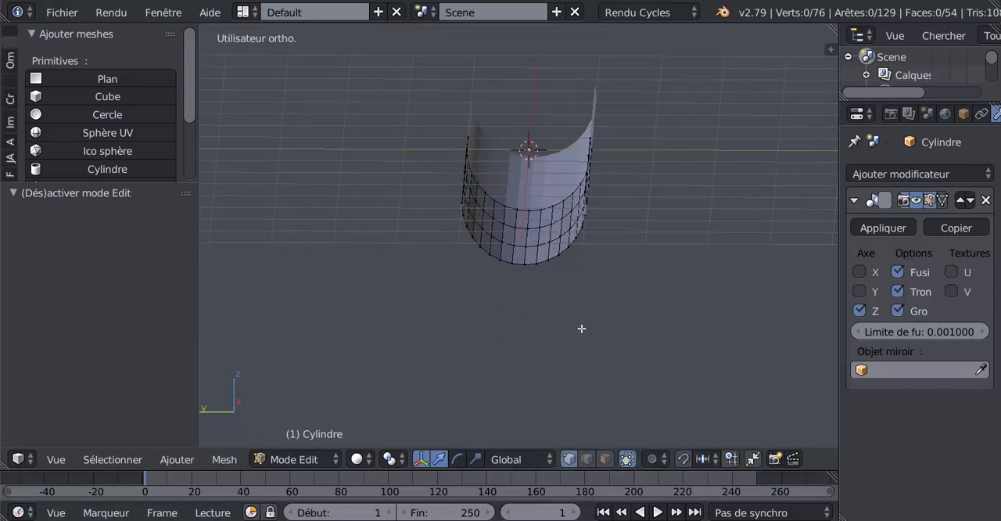
scroll(581, 328, up, 2)
alt+right_click(524, 275)
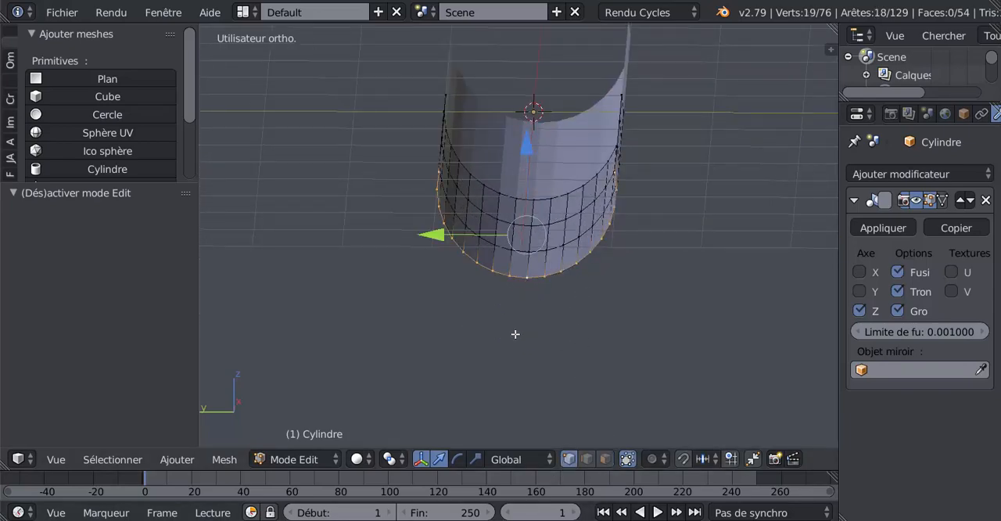
Deselect the three lowest vertices of the end loop so it splits into two facing sides
middle_drag(515, 334, 442, 336)
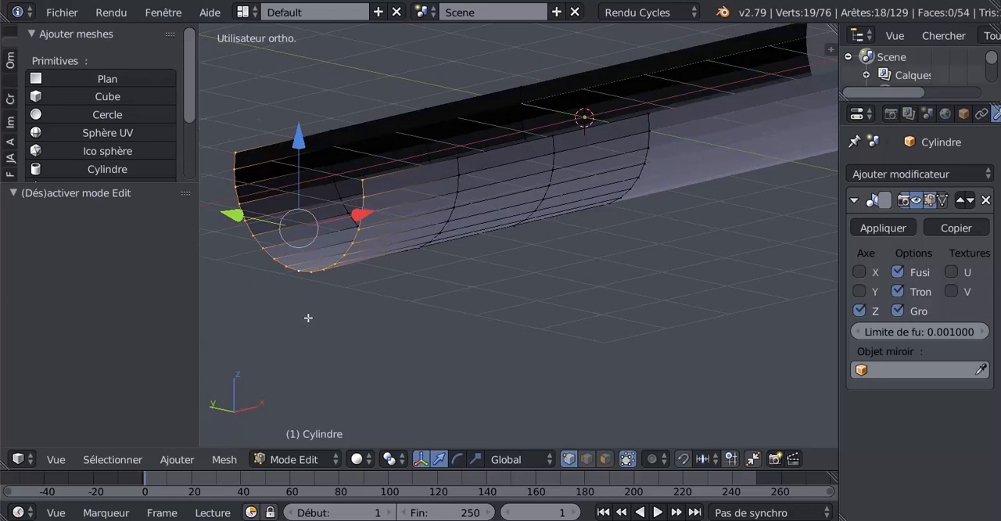
shift+right_click(280, 266)
shift+right_click(301, 274)
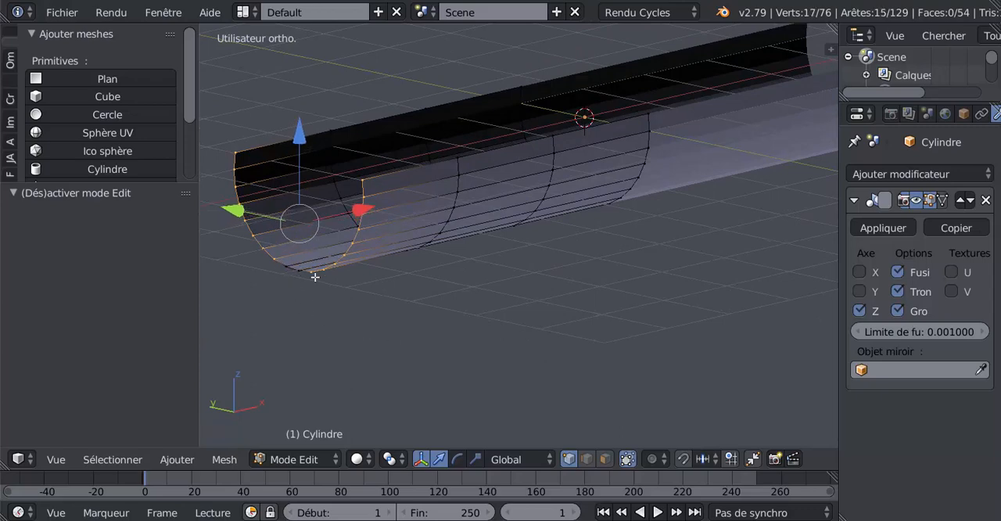
shift+right_click(316, 277)
scroll(264, 332, down, 2)
middle_drag(445, 334, 422, 351)
Bridge the two selected sides of the end loop with the LoopTools Bridge command to close the hull's end
drag(187, 95, 129, 280)
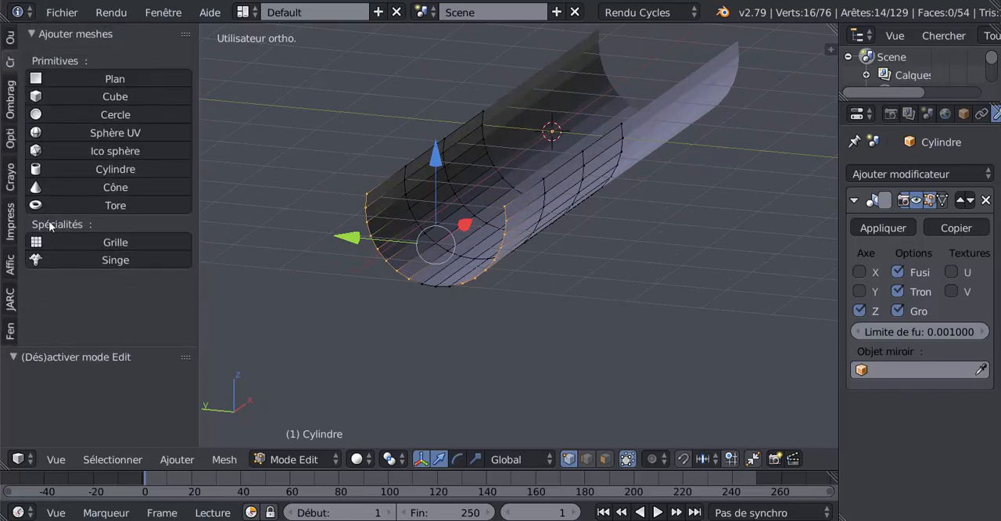
click(10, 37)
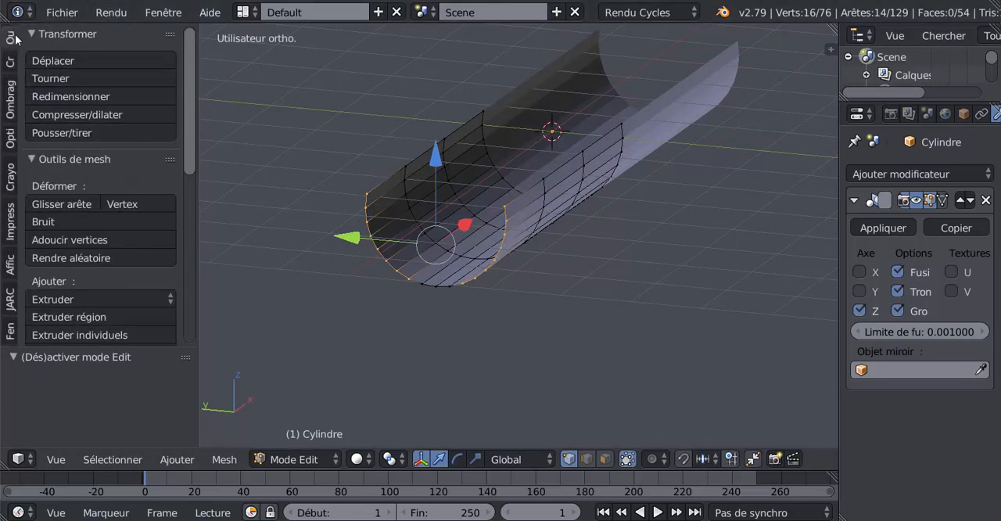
scroll(174, 86, down, 10)
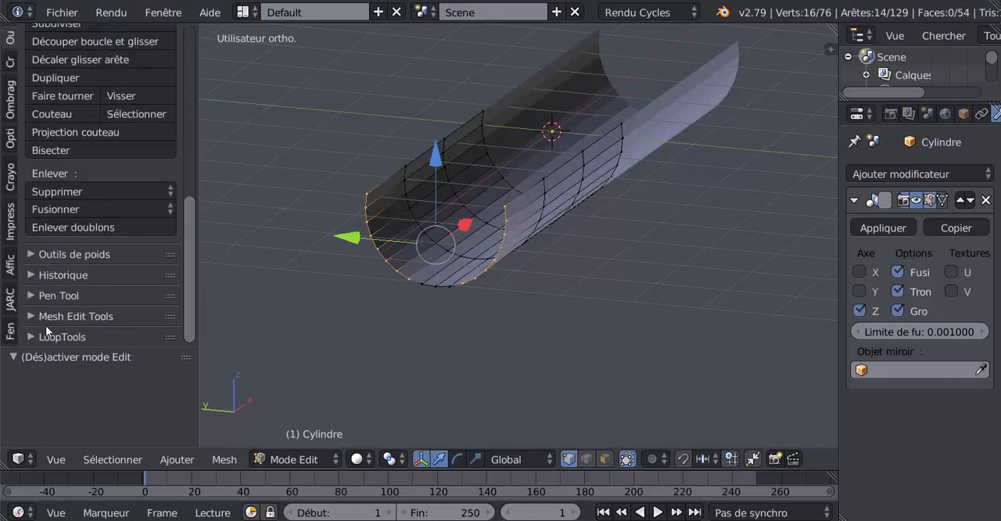
click(31, 335)
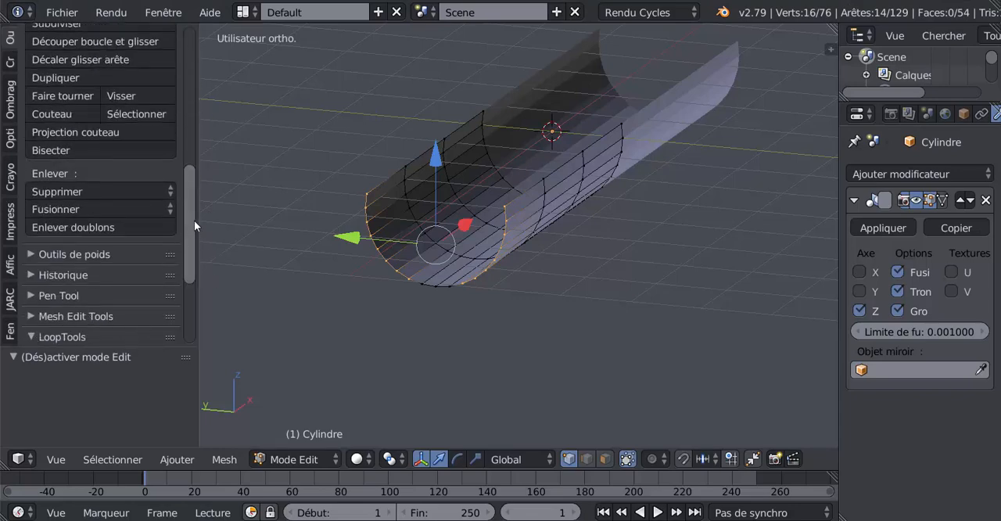
drag(193, 221, 183, 312)
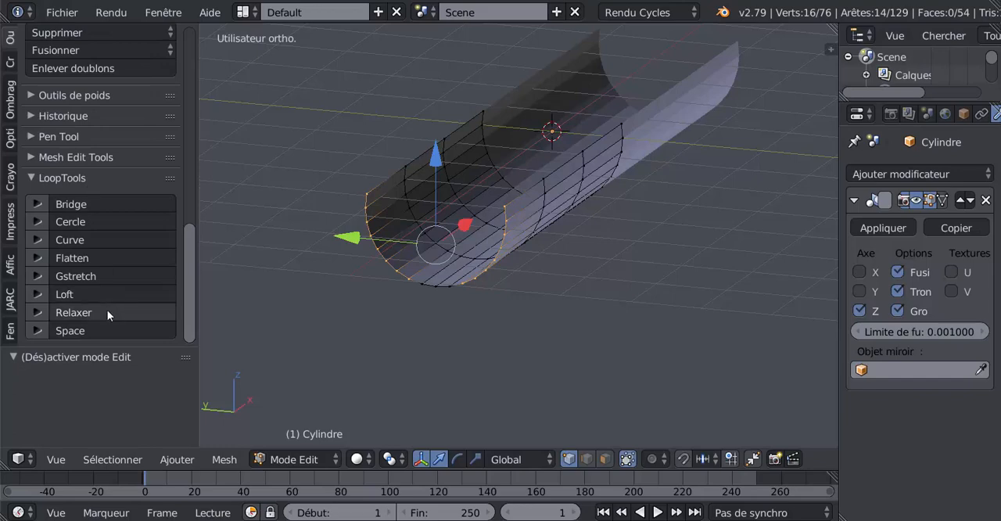
click(80, 205)
middle_drag(547, 342, 591, 203)
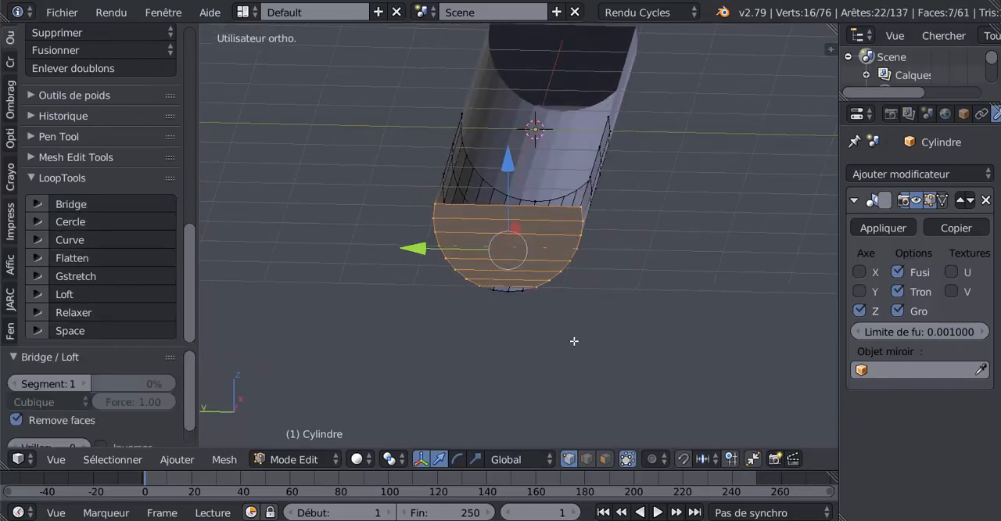
Cut one centred vertical edge loop through the end faces and switch to edge selection
scroll(592, 204, up, 3)
middle_drag(530, 317, 537, 307)
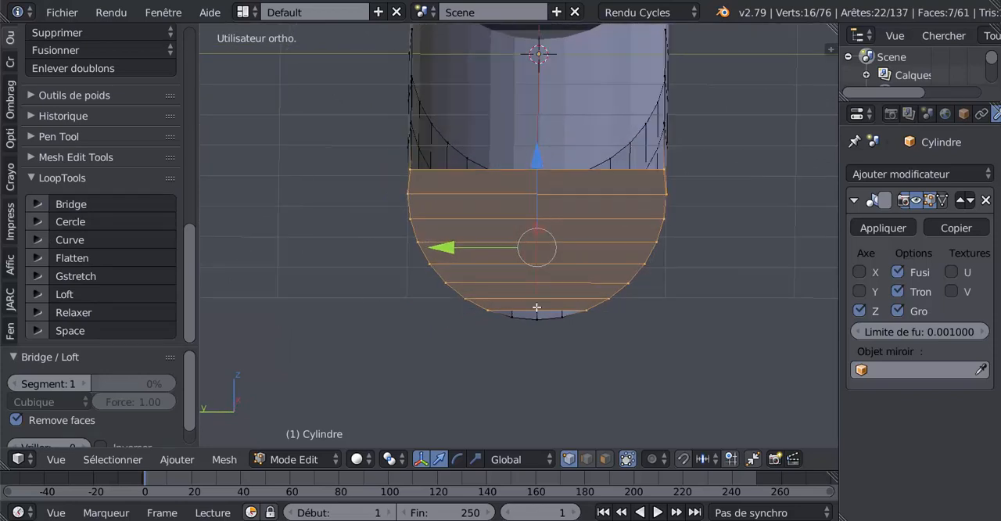
key(ctrl+r)
click(536, 233)
click(536, 232)
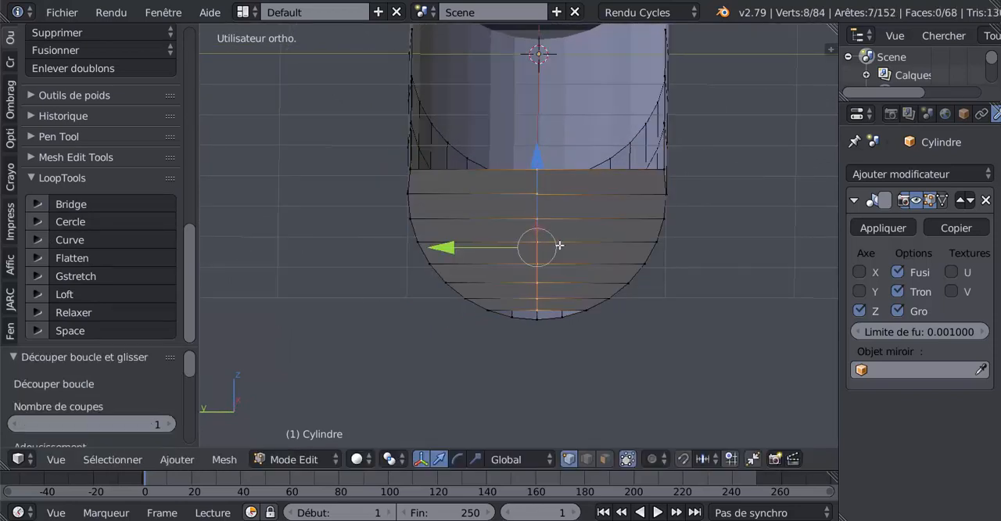
middle_drag(601, 347, 602, 330)
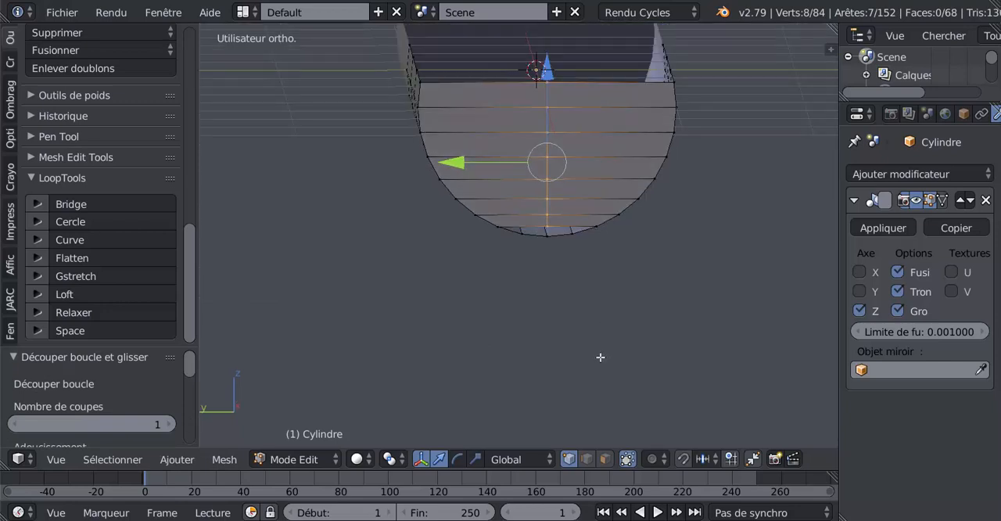
click(586, 459)
scroll(574, 349, up, 3)
right_click(607, 216)
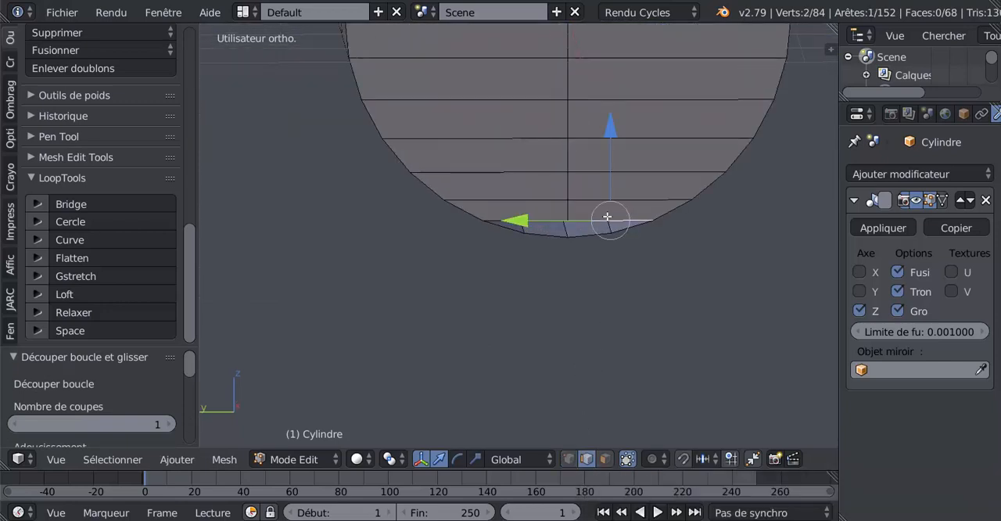
ctrl+right_click(592, 236)
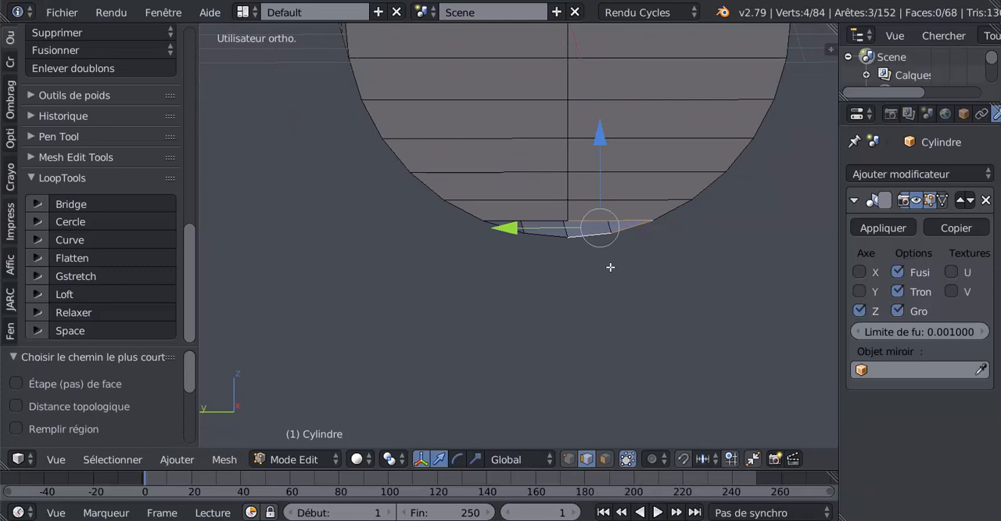
shift+middle_drag(610, 268, 595, 257)
right_click(561, 237)
ctrl+right_click(565, 240)
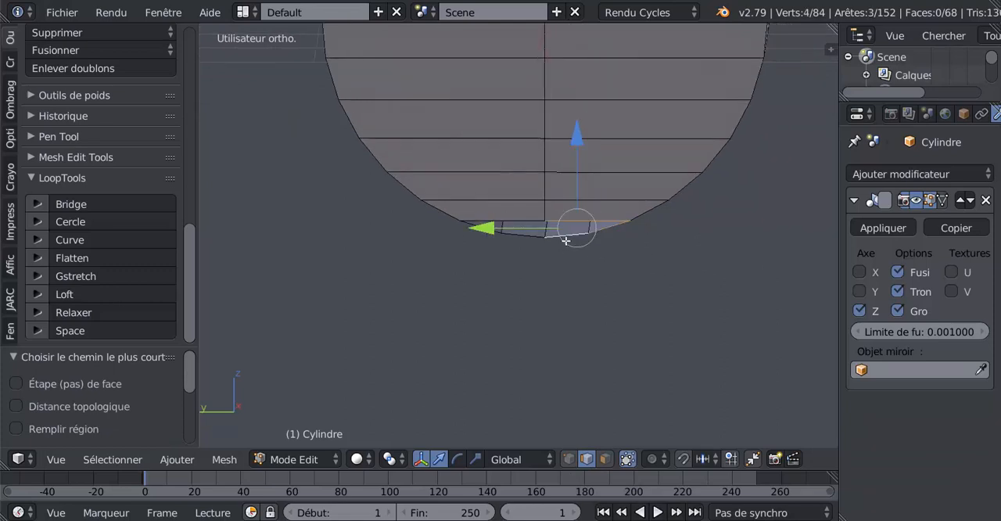
Fill the two gaps at the bottom of the end cap with one face on each side of the centre line
right_click(576, 222)
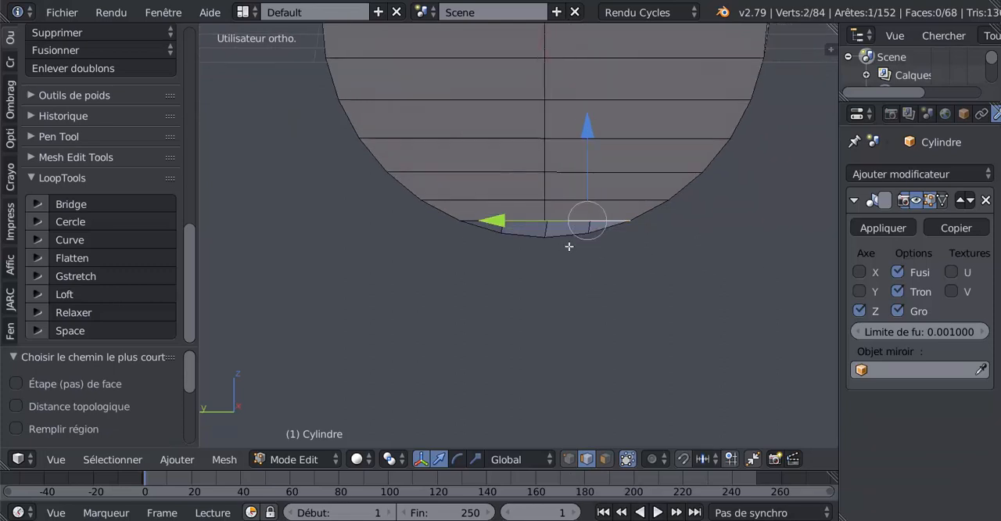
shift+right_click(570, 246)
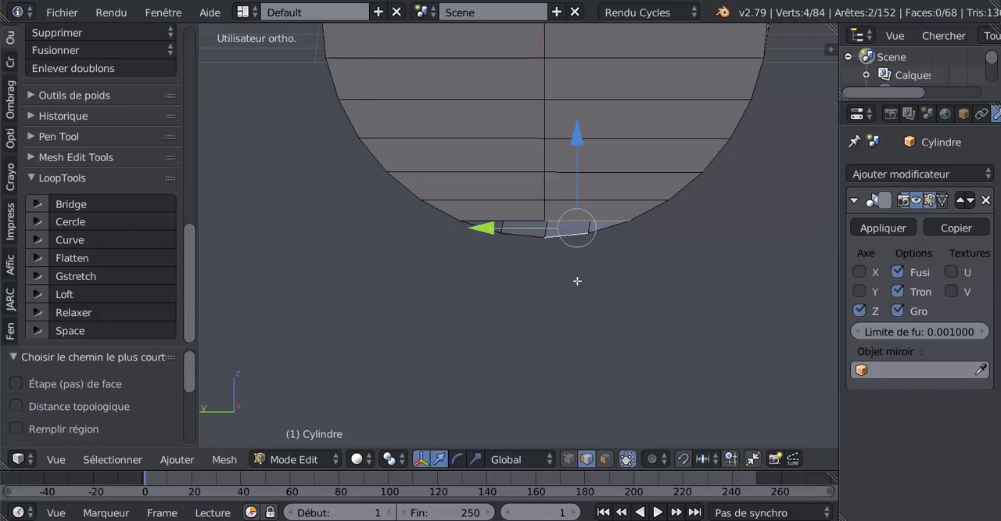
key(f)
right_click(519, 242)
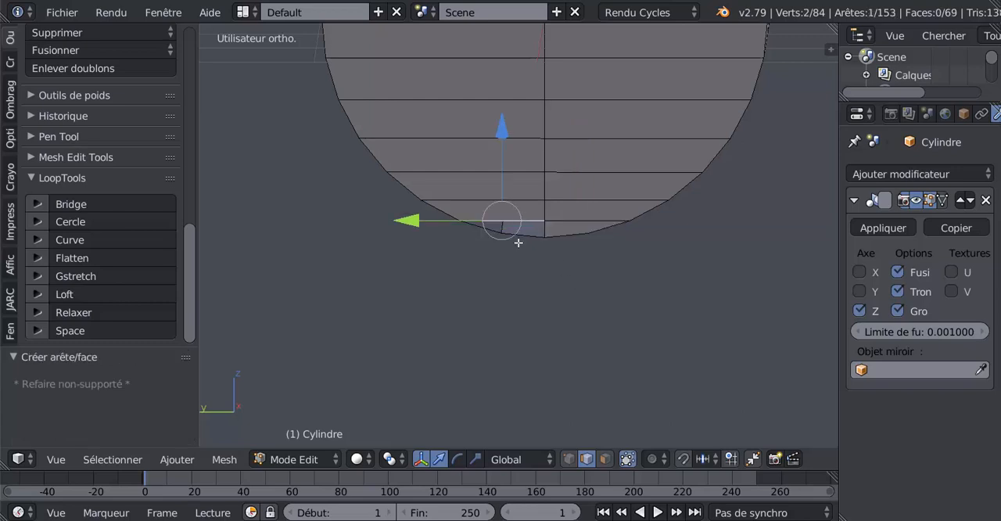
shift+right_click(527, 242)
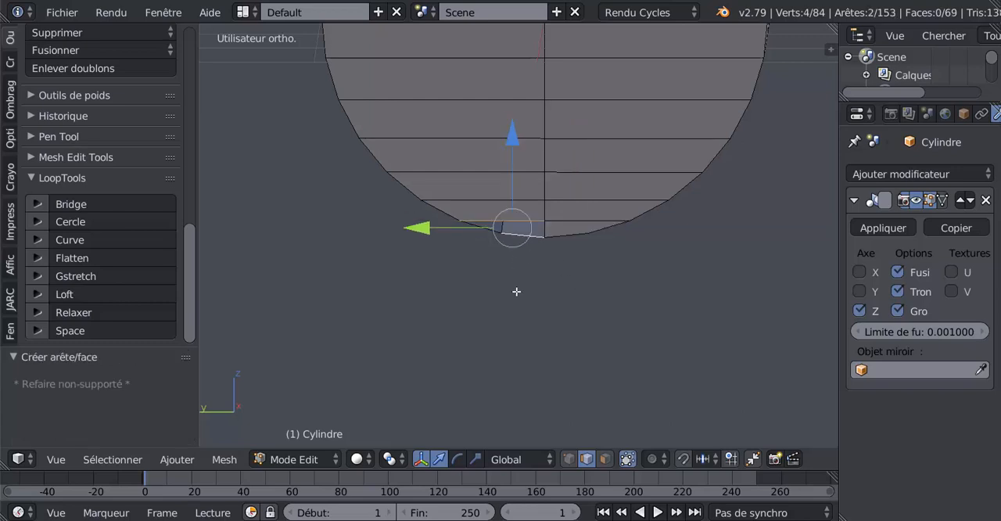
key(f)
key(Tab)
middle_drag(525, 292, 594, 264)
key(Tab)
scroll(594, 263, down, 5)
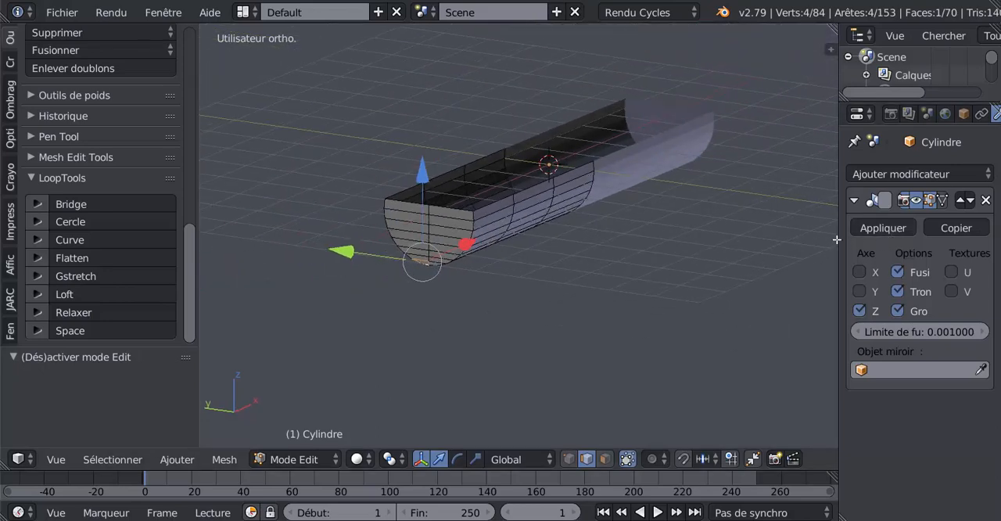
Apply the hull's Mirror modifier in Object mode and return to Edit mode
drag(838, 233, 758, 234)
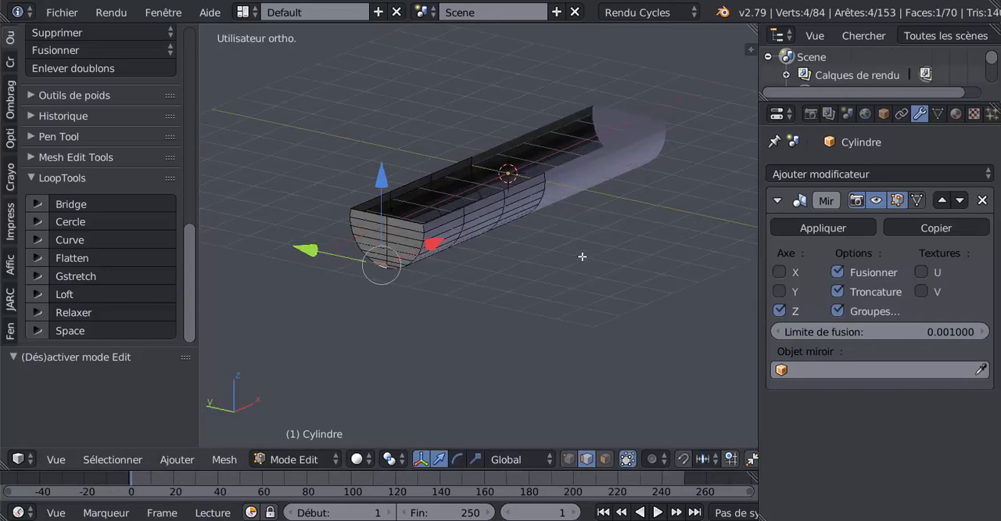
click(816, 227)
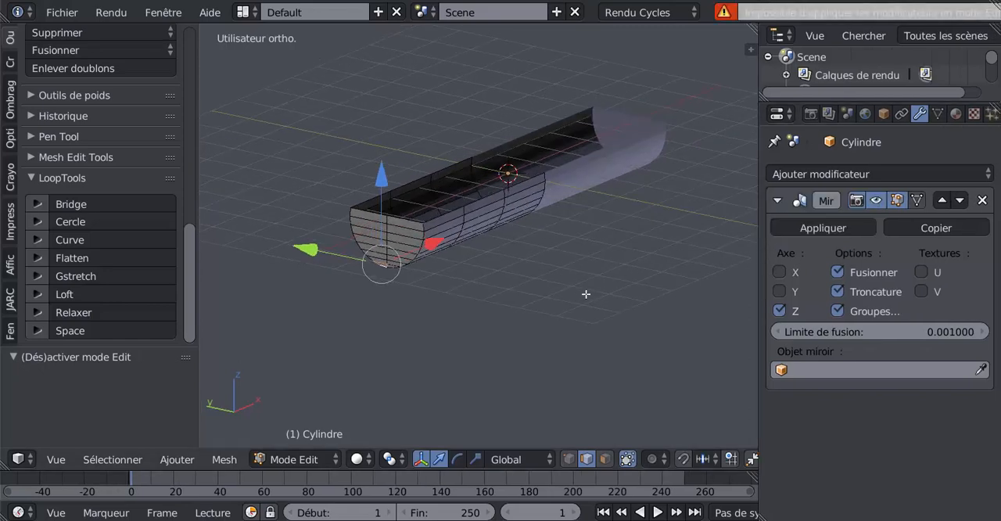
key(Tab)
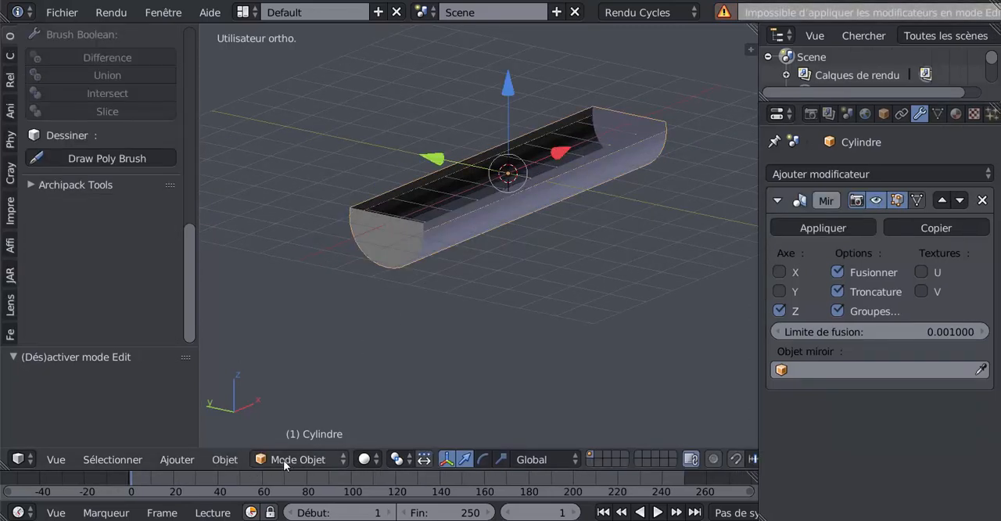
click(824, 228)
key(Tab)
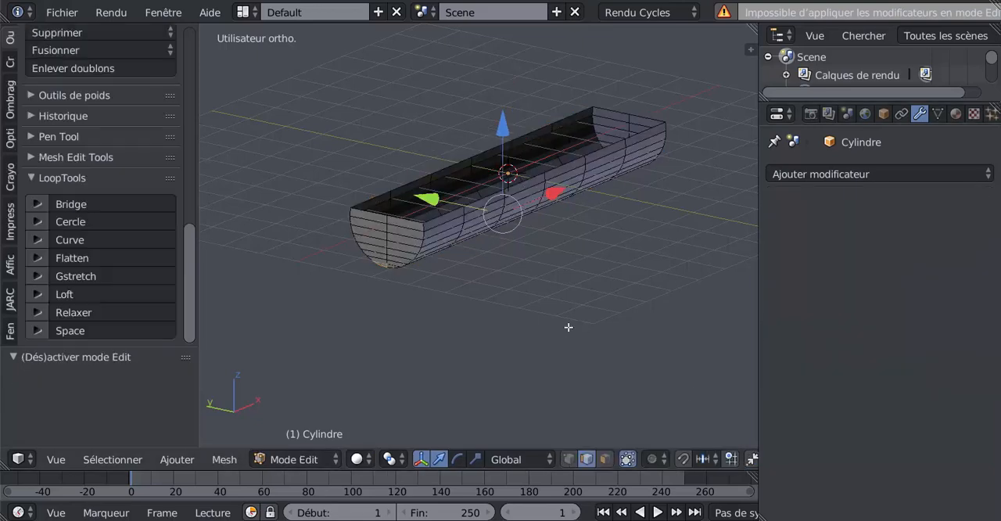
Select the whole hull mesh in wireframe display and remove its duplicate vertices
mouse_move(568, 328)
middle_down()
mouse_move(552, 324)
mouse_move(603, 329)
mouse_move(574, 327)
middle_up()
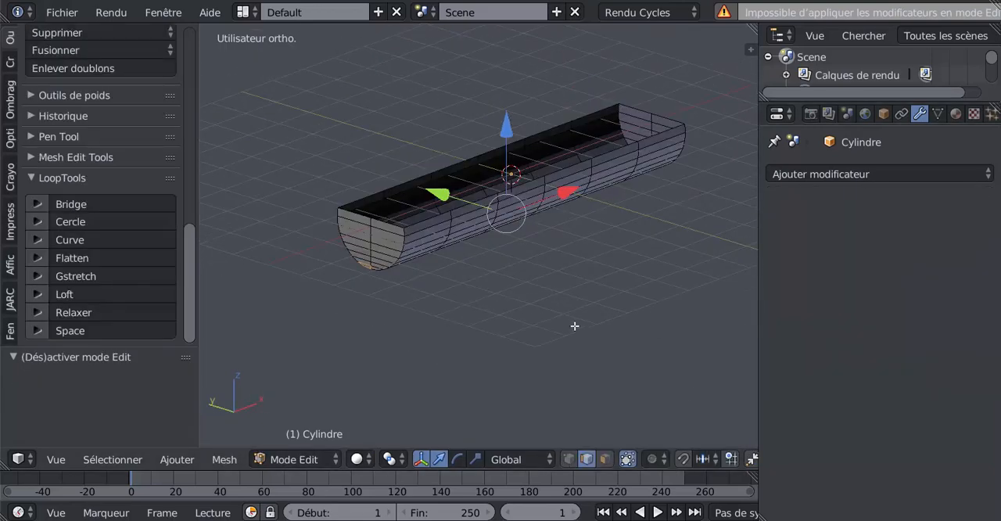
scroll(572, 318, up, 2)
key(Tab)
scroll(589, 312, down, 1)
scroll(591, 313, down, 1)
key(Tab)
key(z)
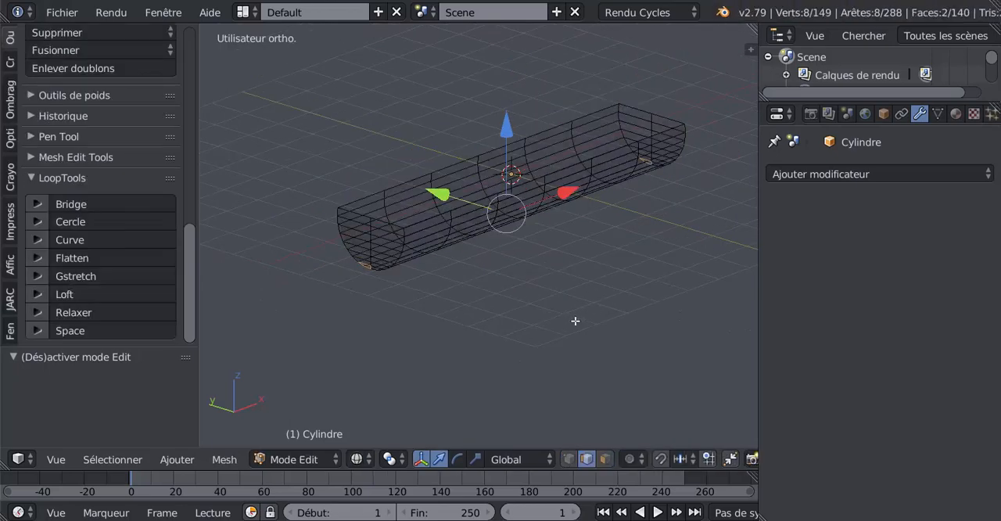
key(a)
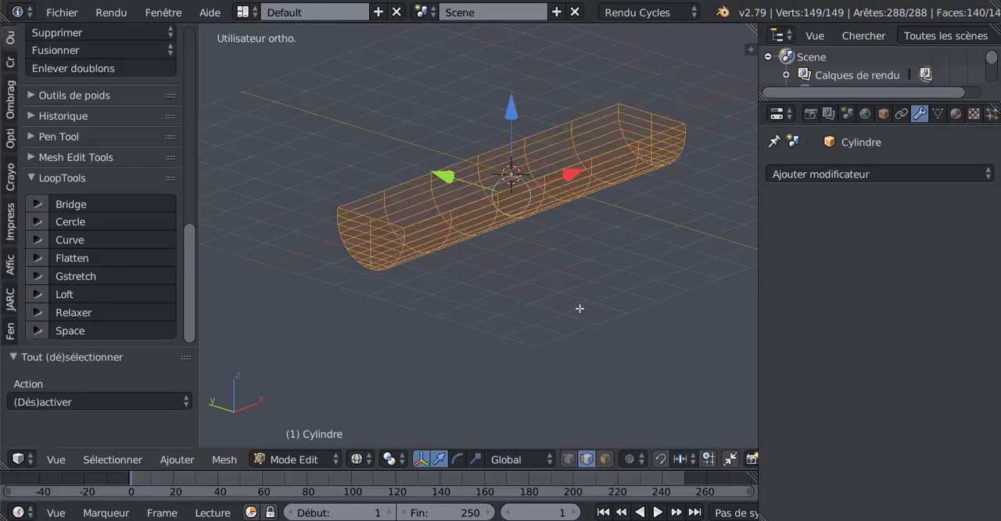
middle_drag(579, 308, 589, 376)
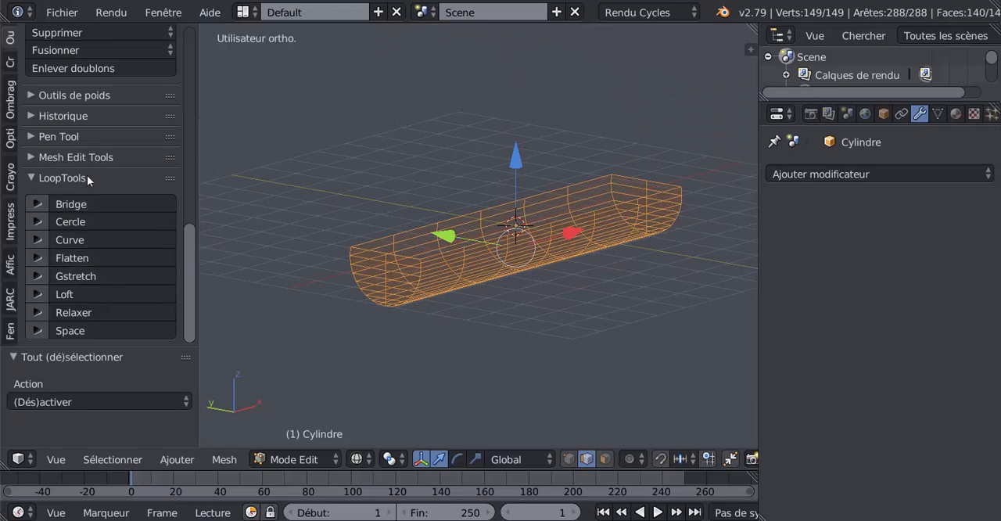
click(73, 68)
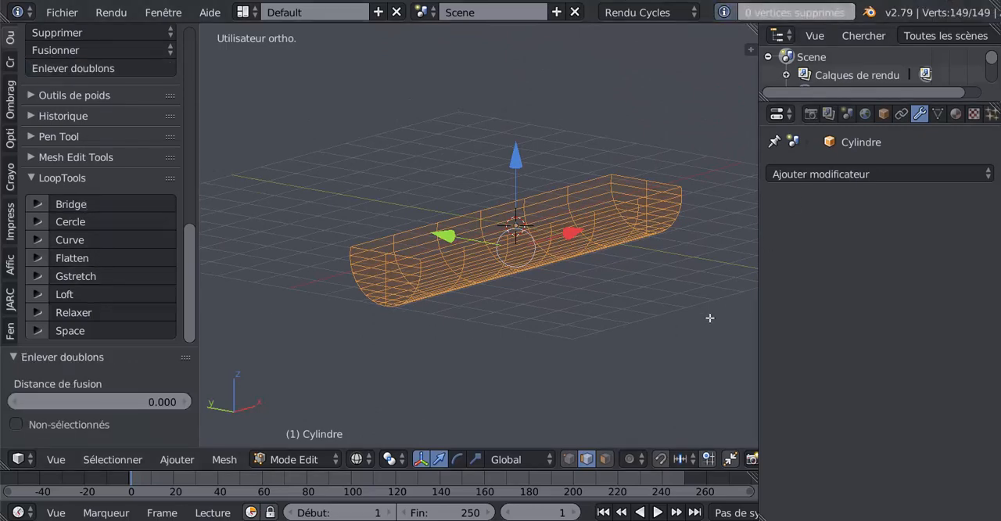
Examine the wireframe hull along its length and at its end in both Object and Edit mode
key(Tab)
middle_drag(668, 351, 638, 348)
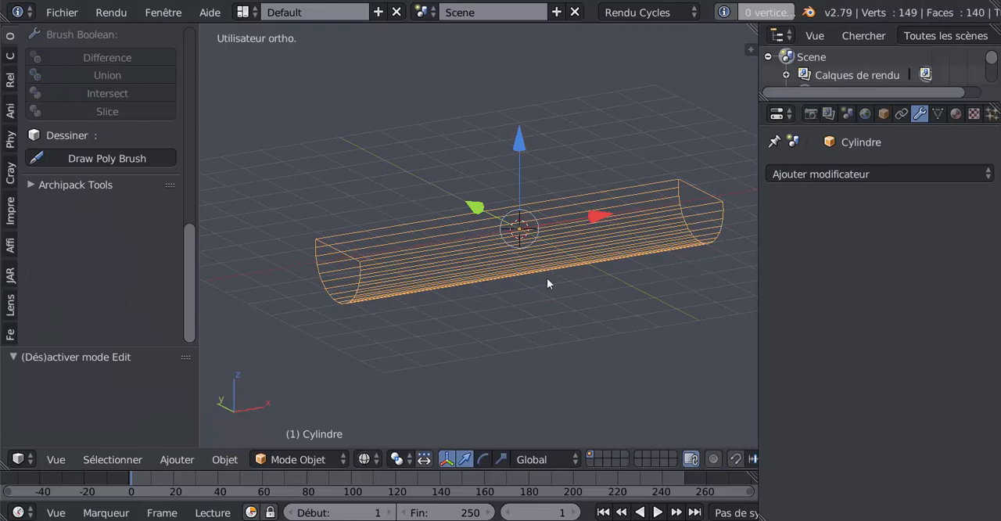
scroll(568, 269, up, 3)
key(Tab)
scroll(523, 317, down, 5)
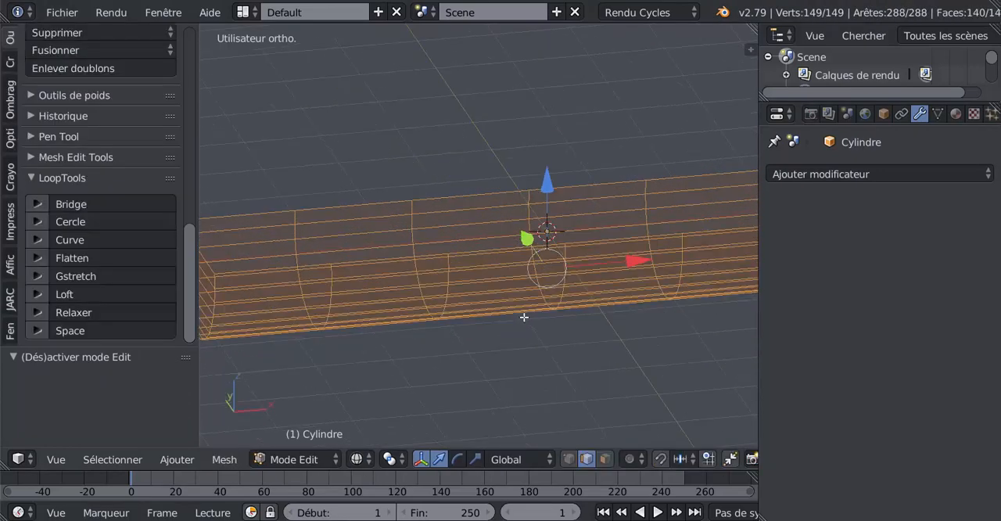
middle_drag(570, 318, 537, 302)
key(Tab)
scroll(500, 314, up, 2)
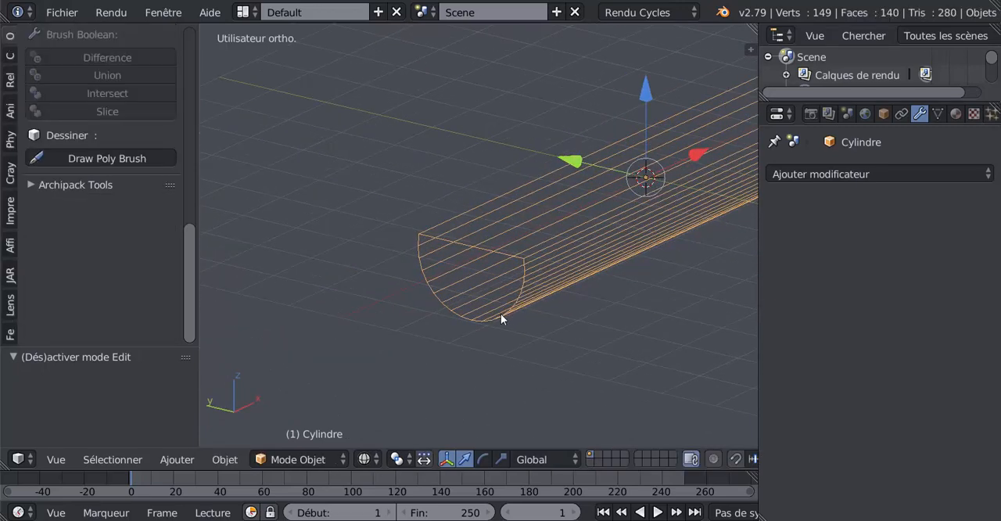
Select the centre edge loop running through the end cap and switch to vertex selection with solid shading
key(Tab)
right_click(470, 271)
alt+right_click(470, 271)
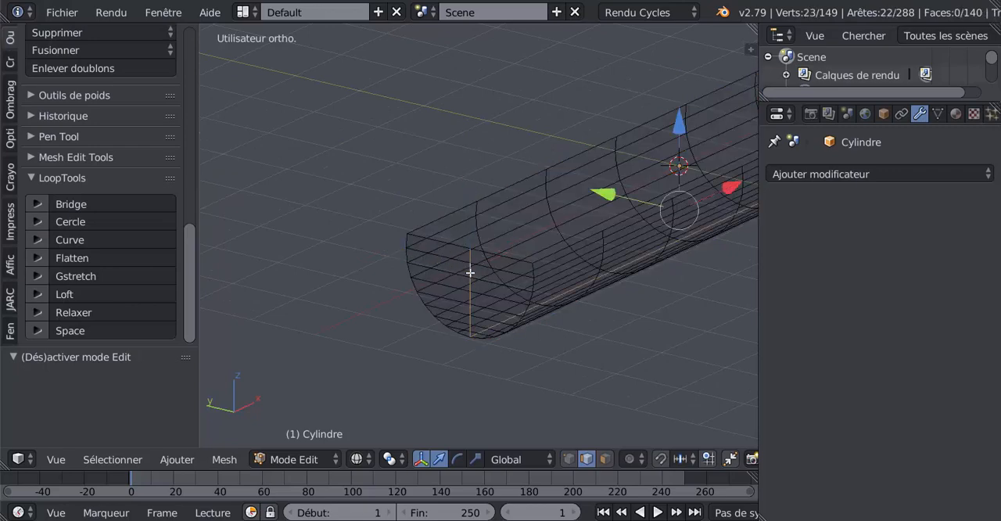
middle_drag(469, 268, 465, 412)
scroll(469, 273, up, 4)
click(569, 459)
scroll(565, 394, down, 3)
shift+middle_drag(620, 322, 494, 348)
mouse_move(400, 253)
middle_down()
mouse_move(487, 257)
mouse_move(487, 288)
middle_up()
key(z)
scroll(487, 289, up, 4)
scroll(455, 271, up, 3)
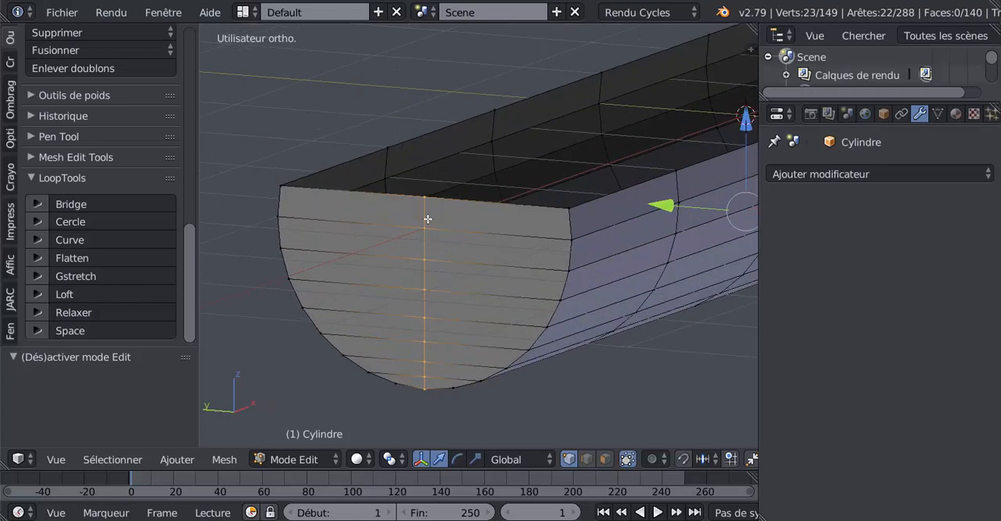
Select the end cap's eight centre-line vertices above the lowest one and move them about 2.17 outward along negative X
right_click(428, 224)
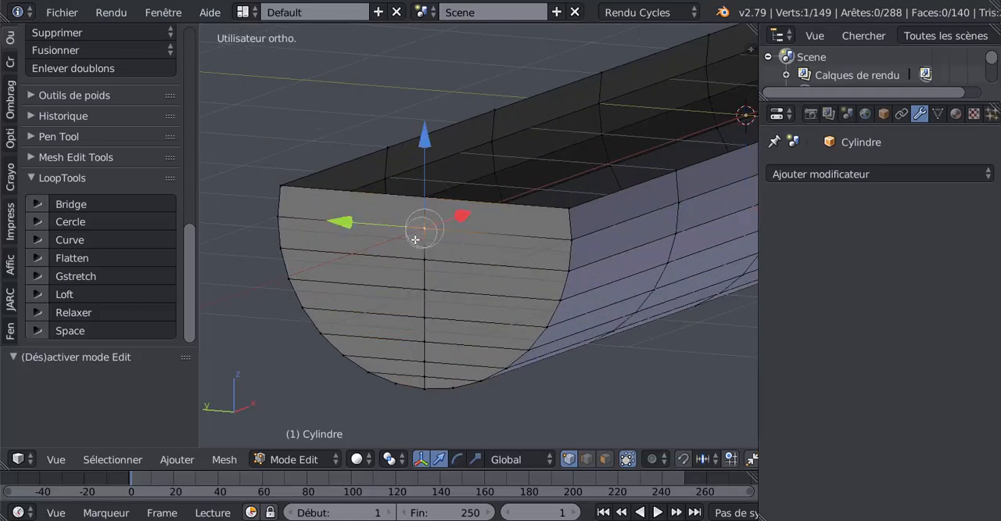
ctrl+right_click(424, 354)
shift+right_click(425, 212)
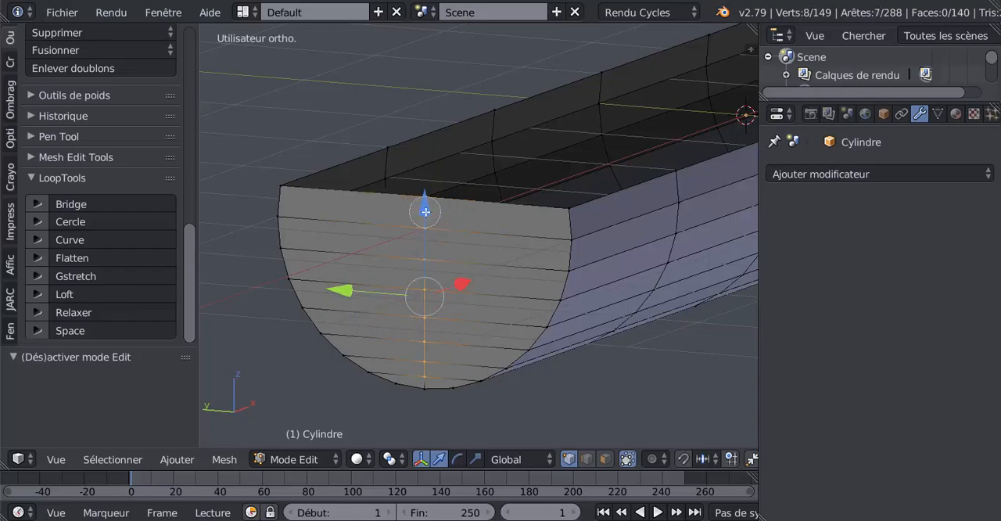
scroll(437, 272, down, 3)
middle_drag(437, 272, 552, 393)
scroll(482, 279, up, 3)
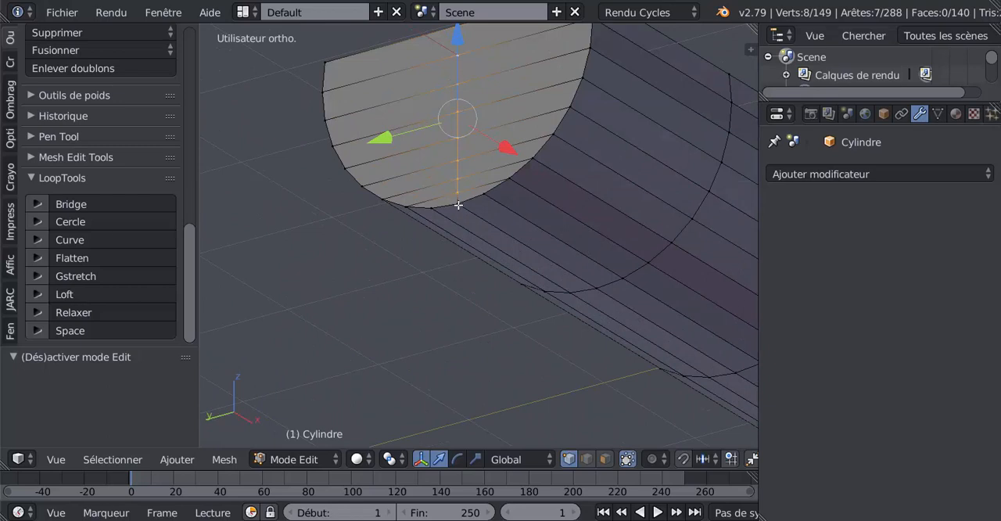
scroll(458, 205, down, 4)
middle_drag(465, 346, 428, 361)
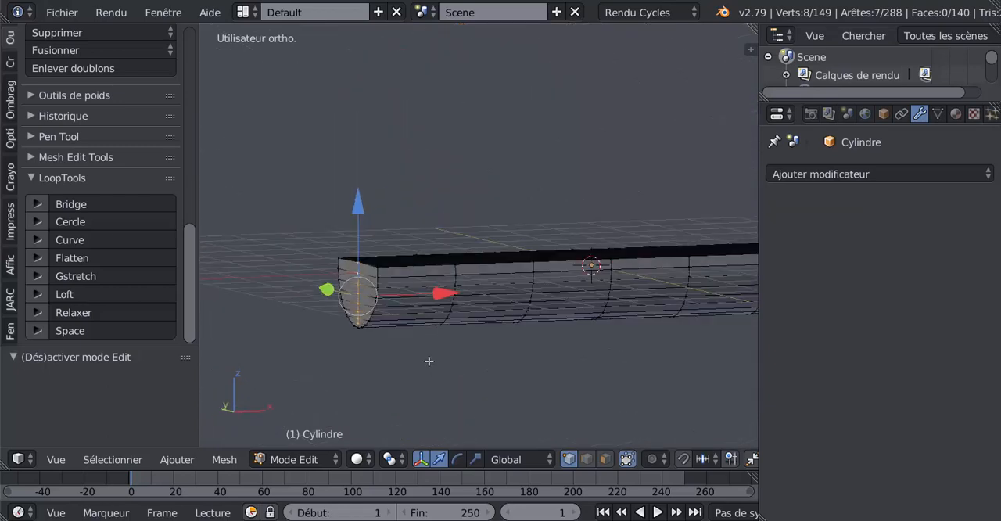
drag(440, 293, 329, 304)
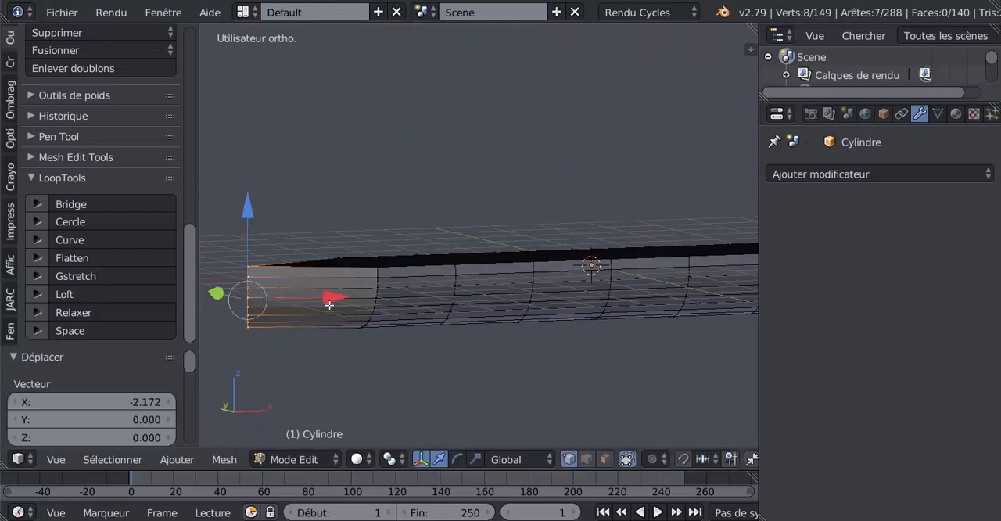
Move the eight end vertices a further 1.07 or so outward along negative X and add the lowest centre-line vertex to the selection
middle_drag(437, 340, 526, 265)
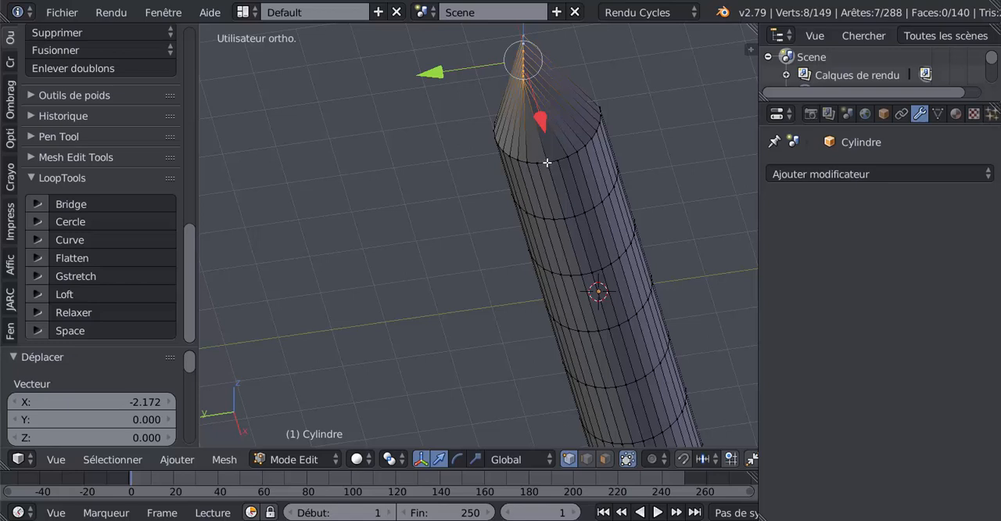
middle_drag(557, 264, 541, 332)
shift+right_click(543, 313)
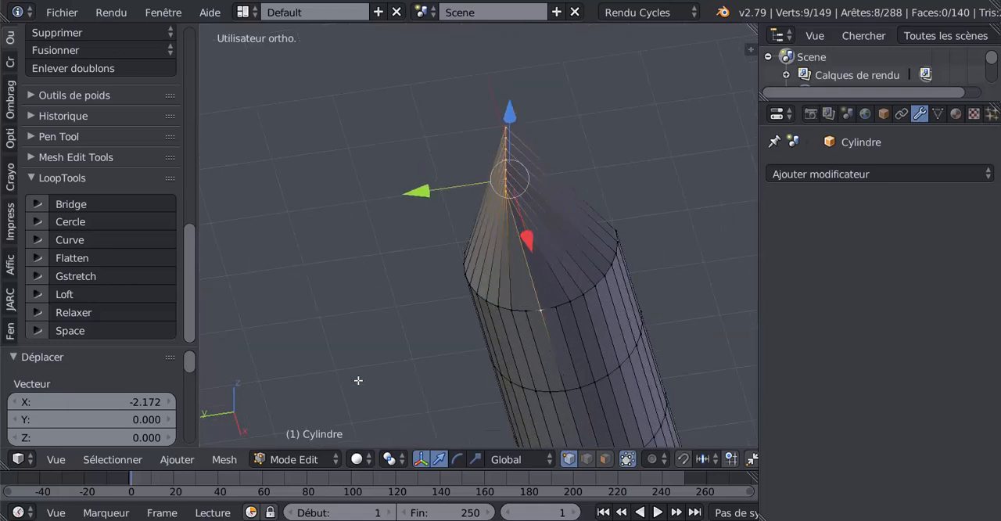
middle_drag(505, 242, 399, 320)
shift+right_click(506, 222)
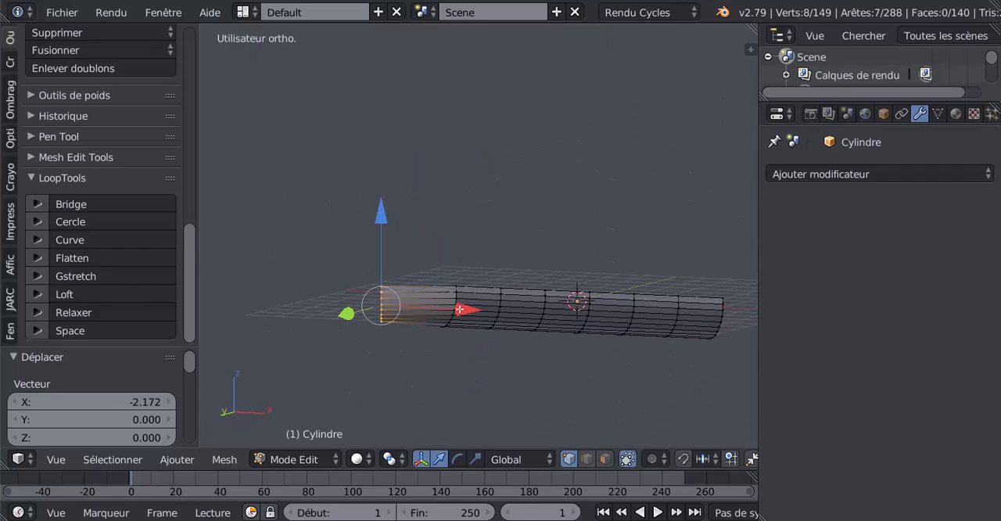
drag(459, 308, 426, 313)
middle_drag(426, 312, 470, 306)
shift+right_click(499, 258)
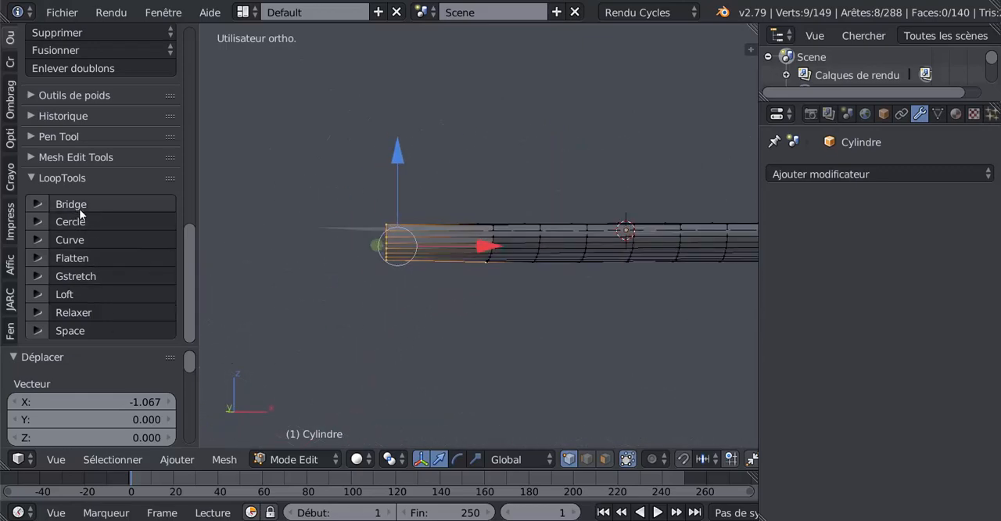
Set the LoopTools Relax iterations to 25, keeping cubic interpolation and the selection as input
click(36, 312)
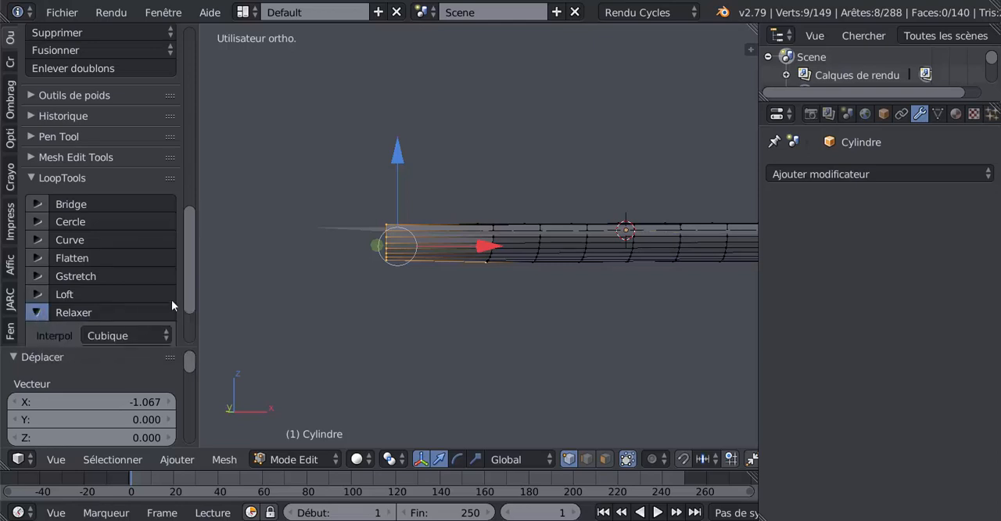
scroll(156, 297, down, 3)
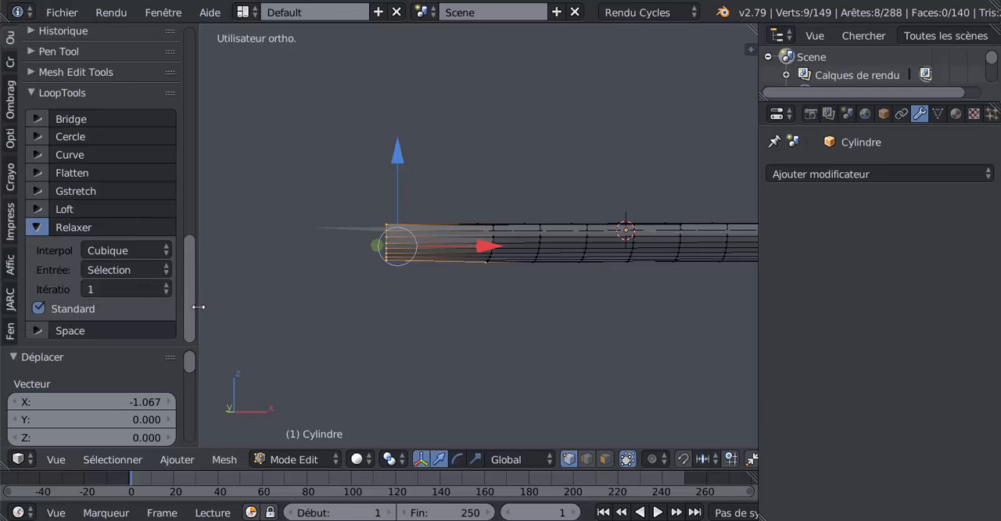
drag(202, 308, 265, 308)
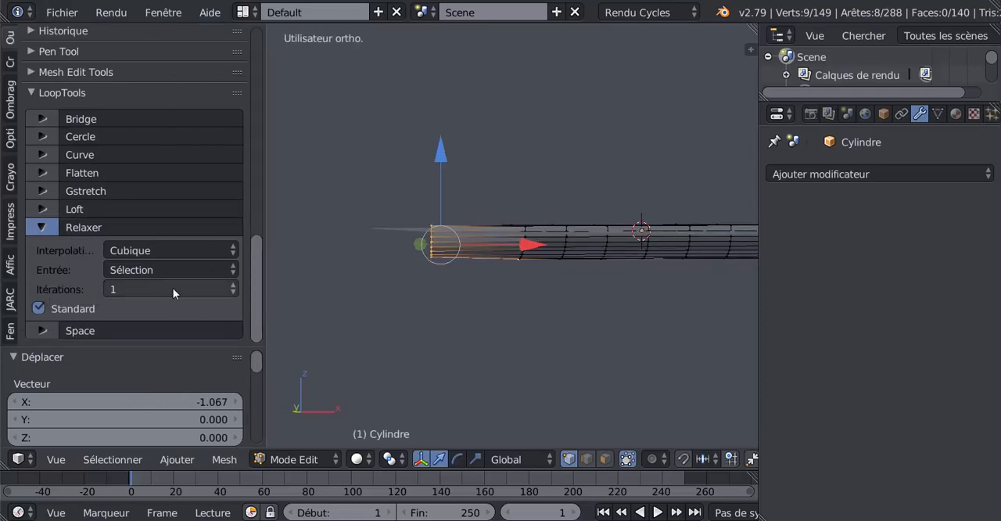
click(173, 288)
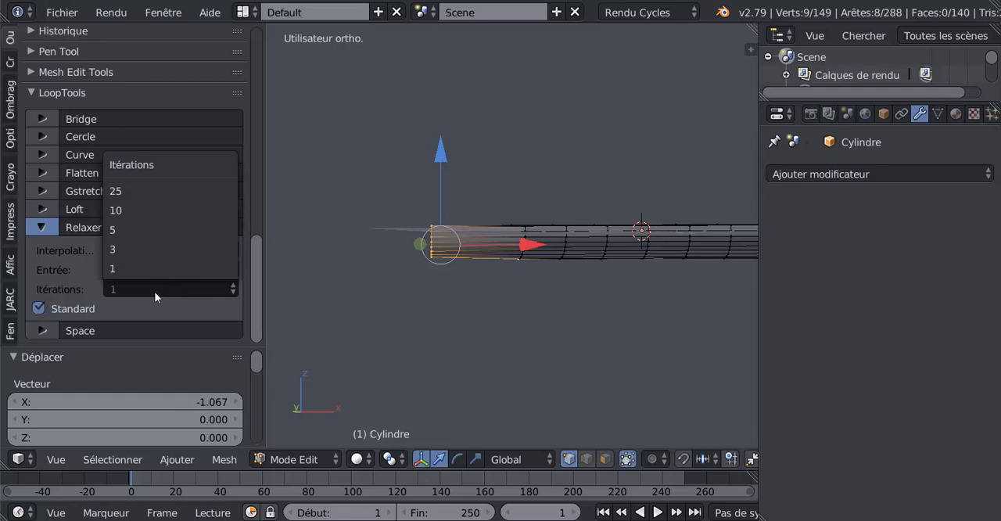
click(139, 190)
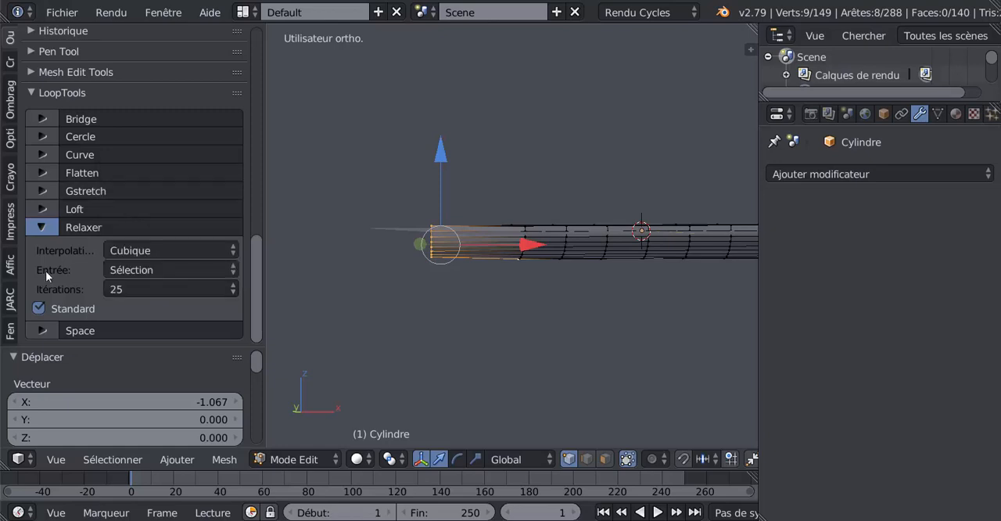
click(42, 227)
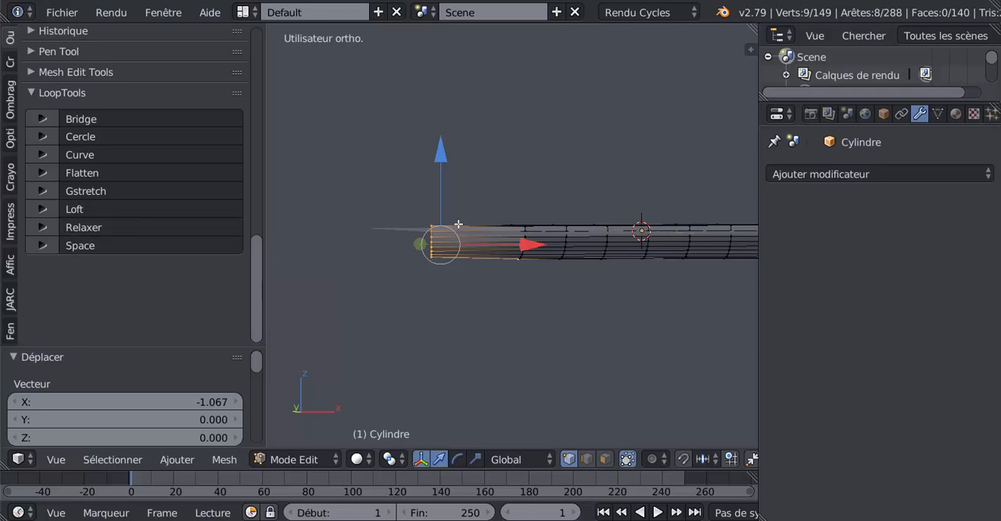
Relax the nine selected centre-line vertices repeatedly in front view to turn the bow's straight profile into a smooth, slanted curve
key(KP_1)
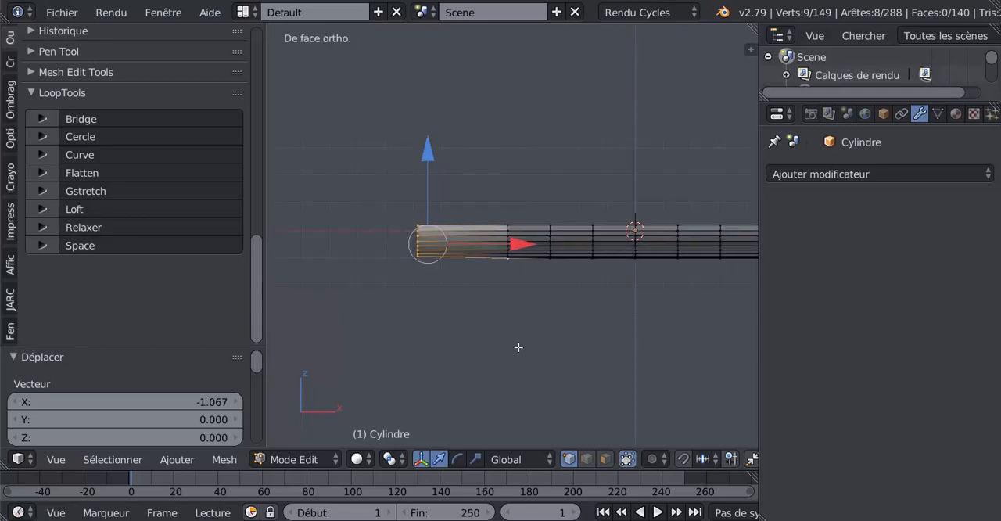
drag(758, 337, 835, 328)
scroll(579, 346, up, 3)
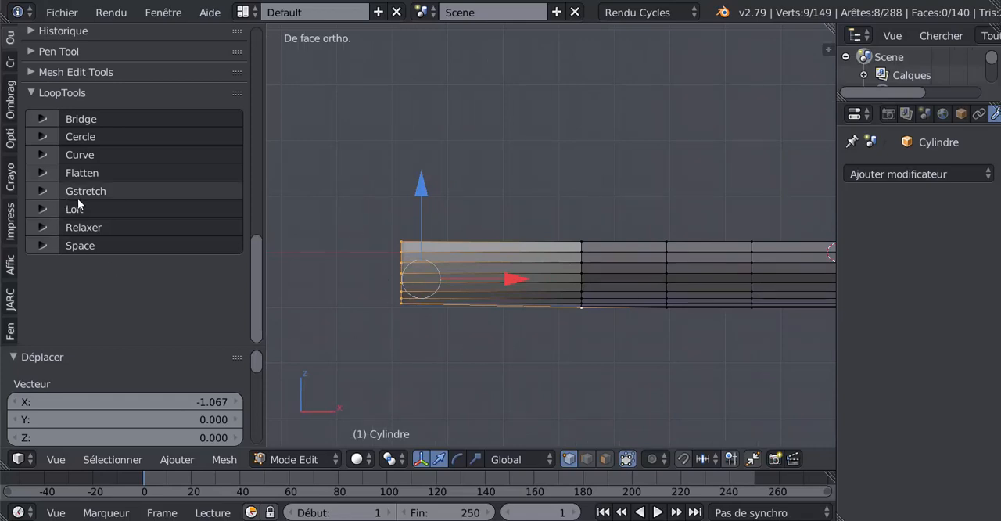
click(81, 227)
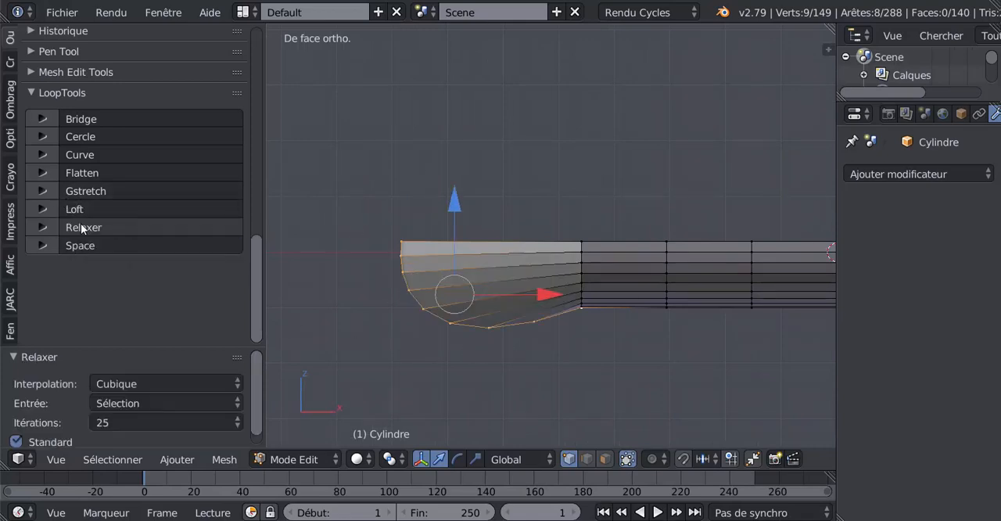
click(81, 226)
click(80, 227)
click(81, 226)
click(81, 226)
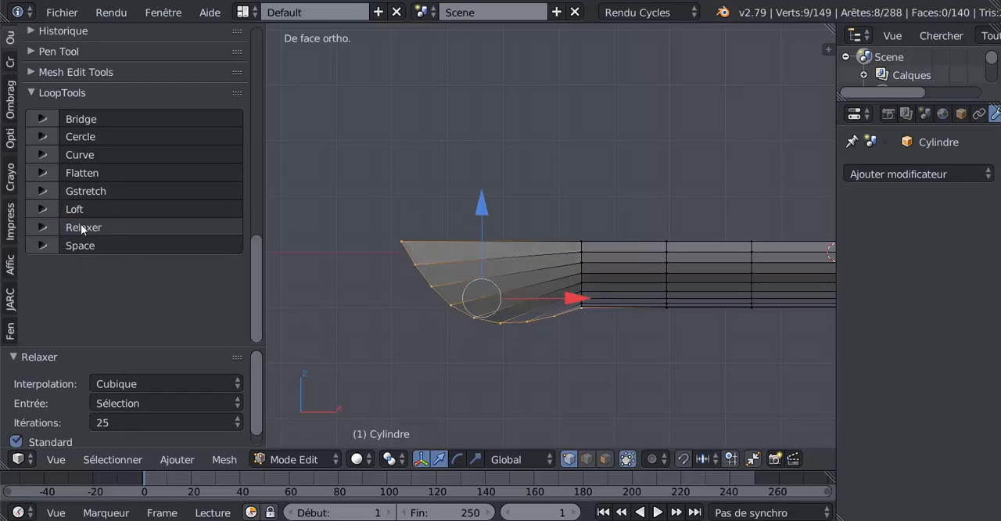
click(80, 226)
click(80, 226)
click(80, 226)
click(81, 227)
click(81, 227)
click(80, 227)
click(81, 227)
click(80, 227)
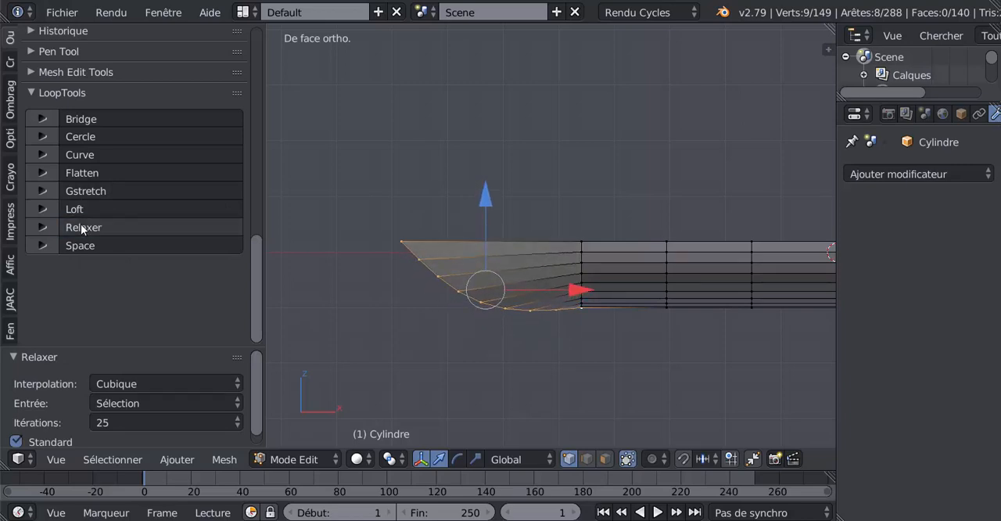
click(81, 226)
click(81, 227)
click(81, 226)
click(80, 227)
Relax the nine selected centre-line vertices two more times to further smooth the bow's profile
click(81, 227)
click(80, 226)
click(80, 227)
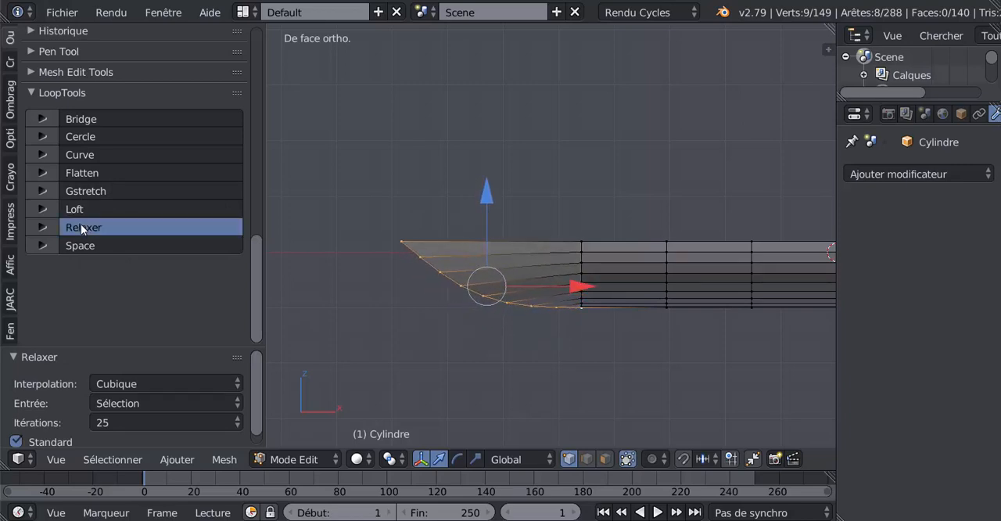
click(81, 227)
click(81, 227)
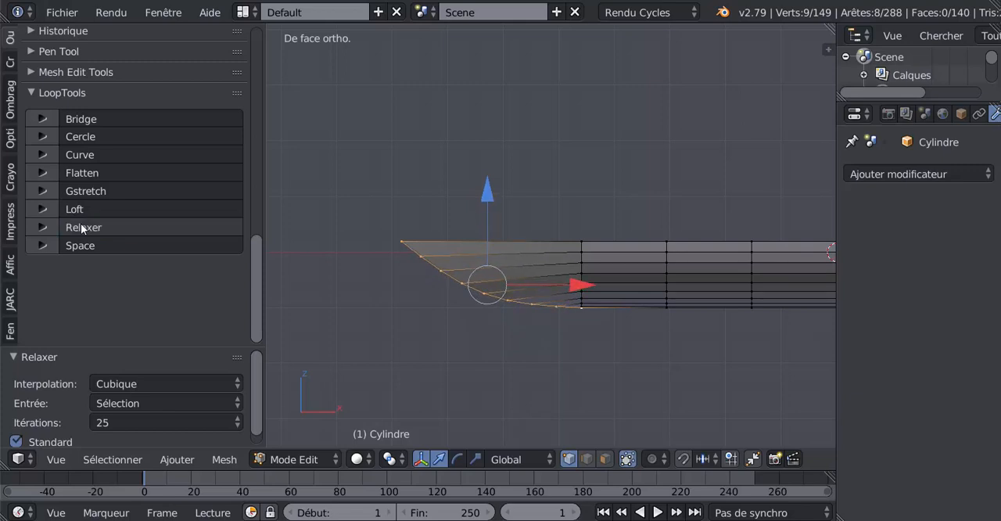
middle_drag(447, 360, 517, 365)
Add a Subdivision Surface modifier to the hull in object mode and set its view subdivisions to 2
key(Tab)
click(912, 173)
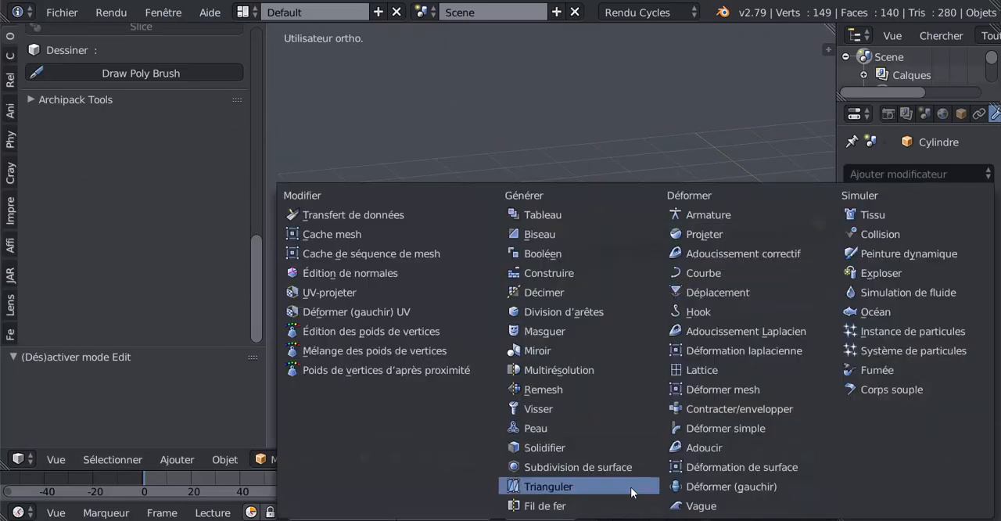
click(579, 467)
click(907, 291)
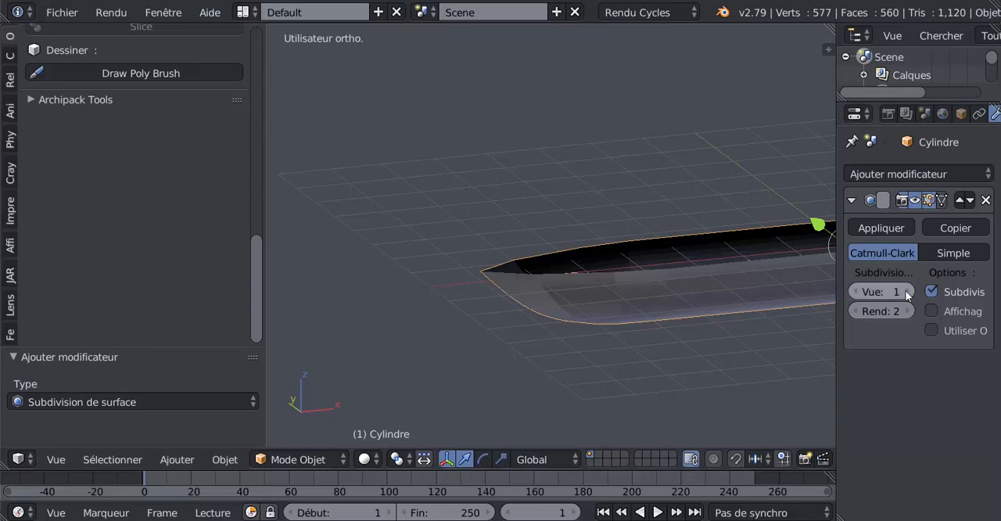
Apply smooth shading to the hull object, comparing it with the edit-mode mesh around the bow
key(Tab)
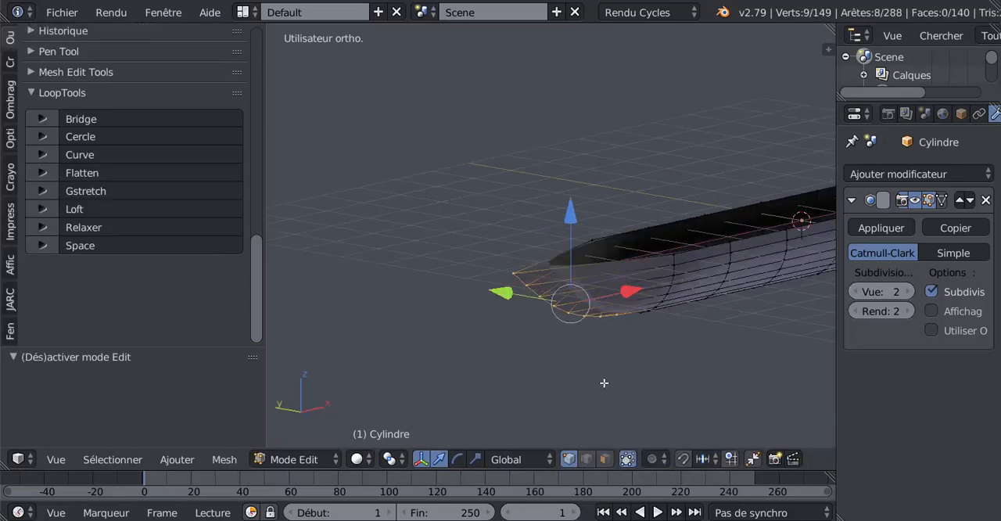
middle_drag(603, 382, 532, 375)
key(Tab)
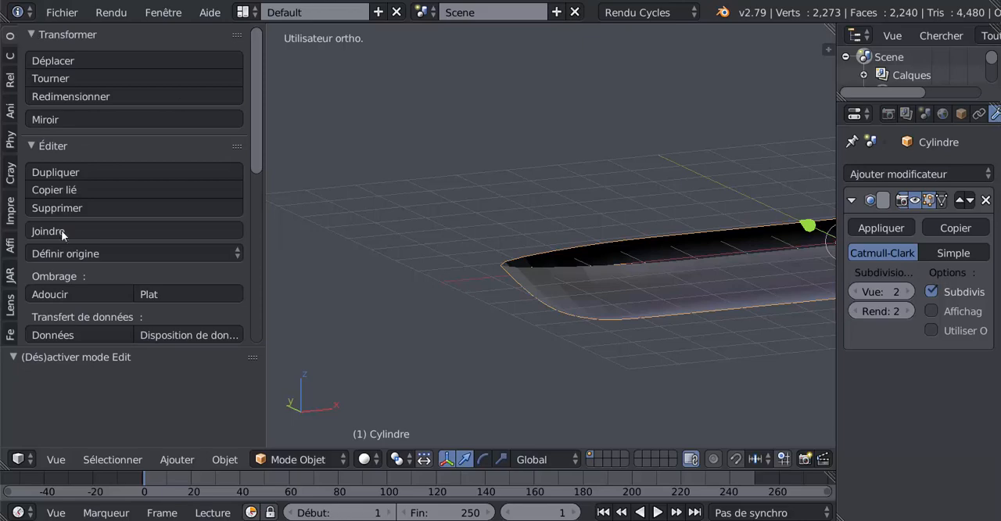
click(62, 292)
key(Tab)
In front view, slide the bow profile's second vertex from the top up along its edge by a factor of about 0.202
key(Tab)
middle_drag(504, 341, 523, 277)
key(KP_1)
key(Tab)
scroll(456, 310, up, 2)
shift+middle_drag(400, 267, 475, 251)
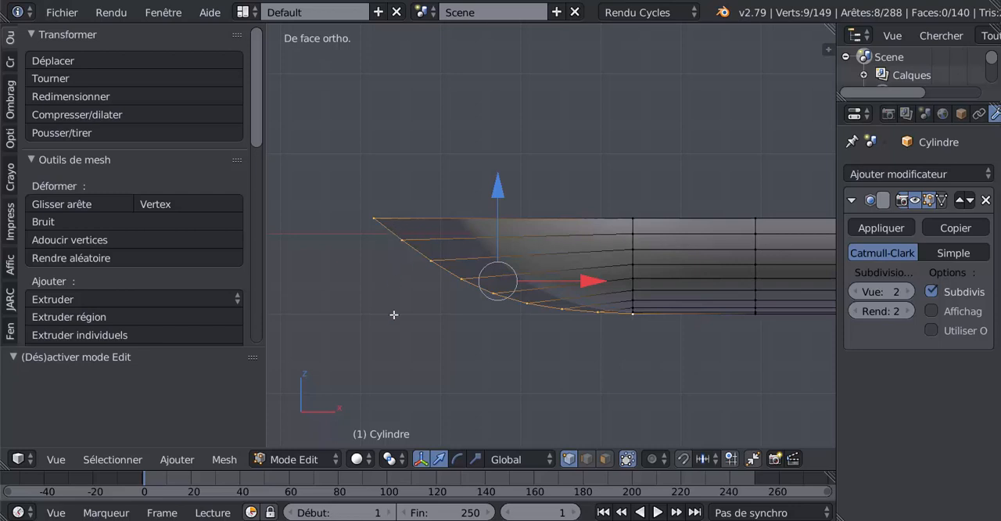
key(a)
key(c)
click(401, 247)
right_click(394, 293)
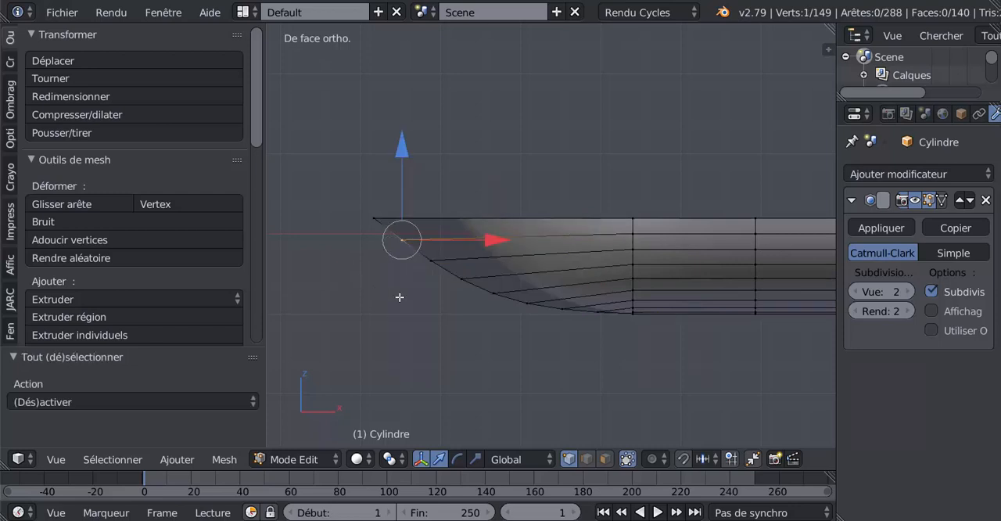
key(shift+v)
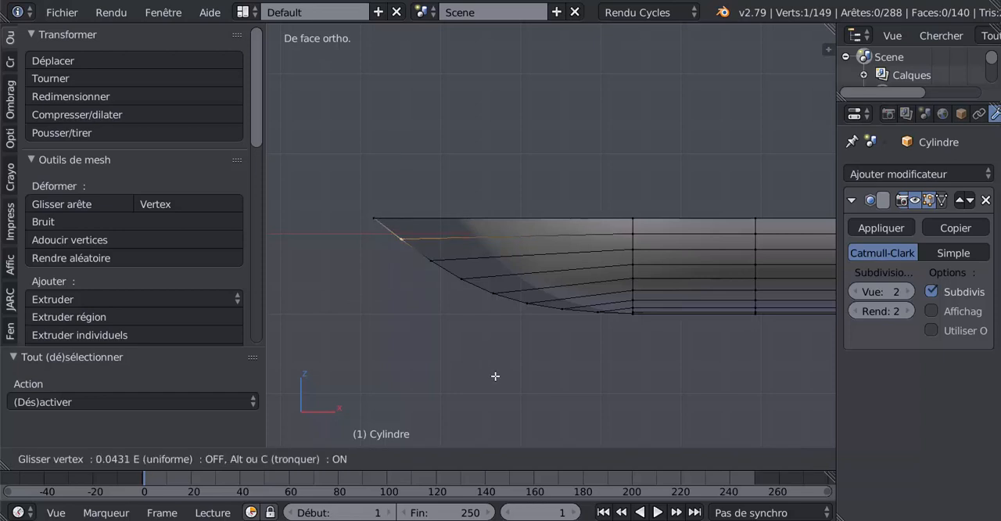
click(492, 373)
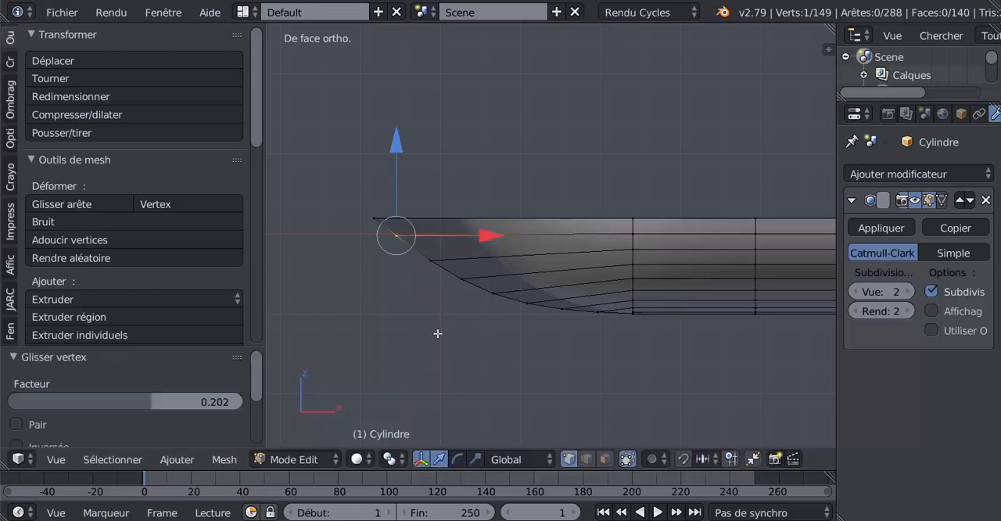
Slide the bow profile's third vertex from the top up along its edge by a factor of about 0.377
key(a)
key(c)
click(427, 262)
right_click(427, 308)
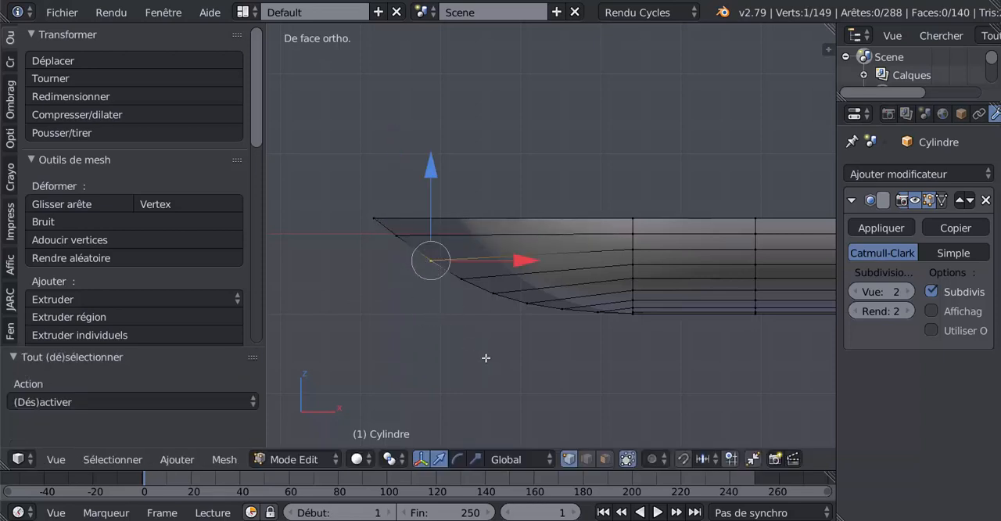
key(g)
key(g)
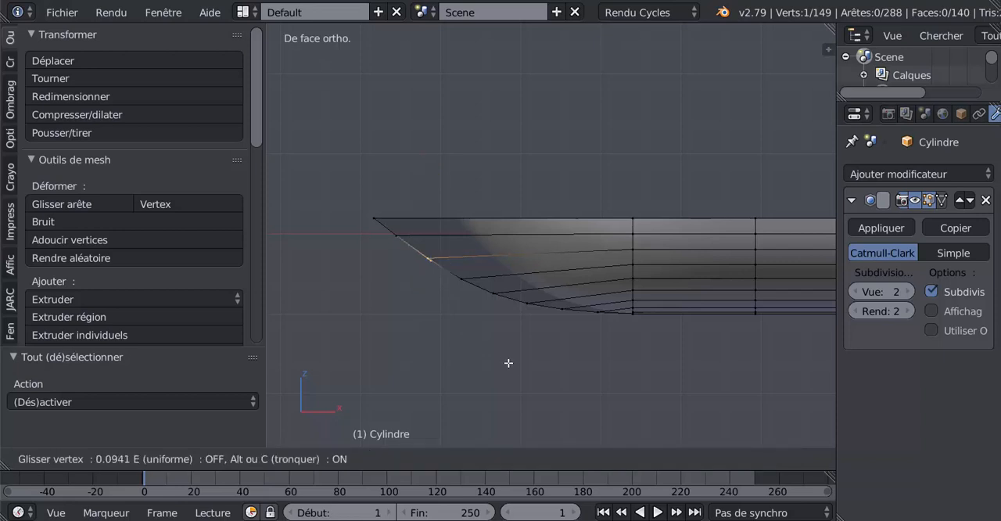
click(501, 349)
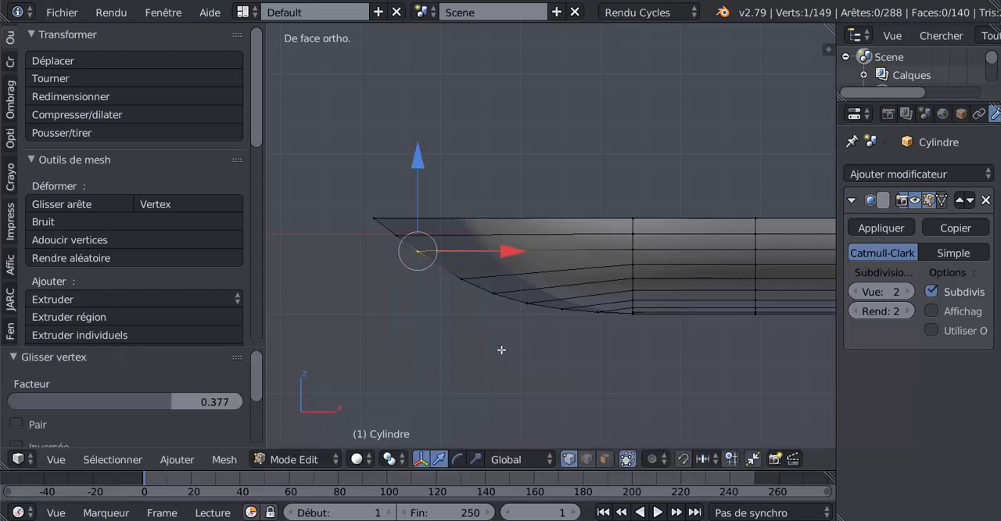
Slide the bow profile's fourth vertex from the top up along its edge to level its hull line
key(a)
key(c)
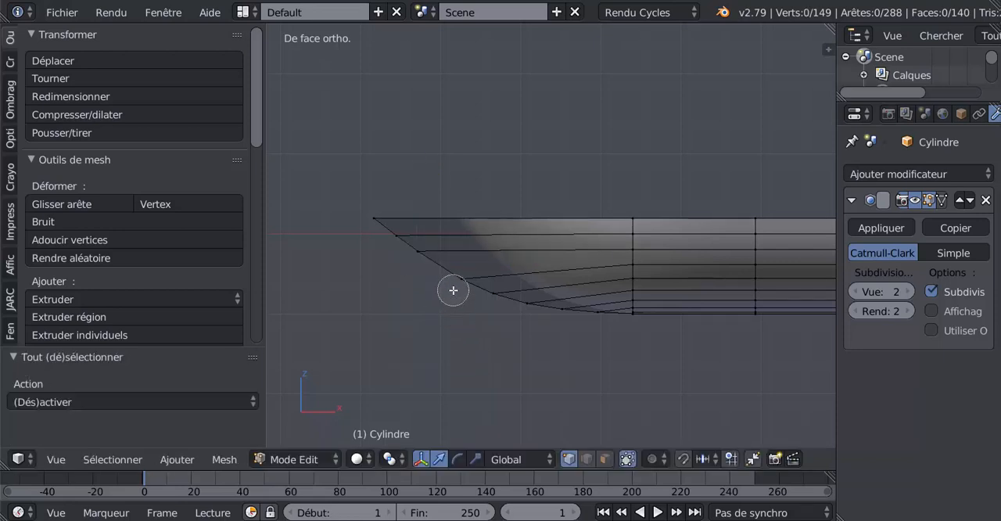
click(452, 289)
right_click(447, 318)
key(g)
key(g)
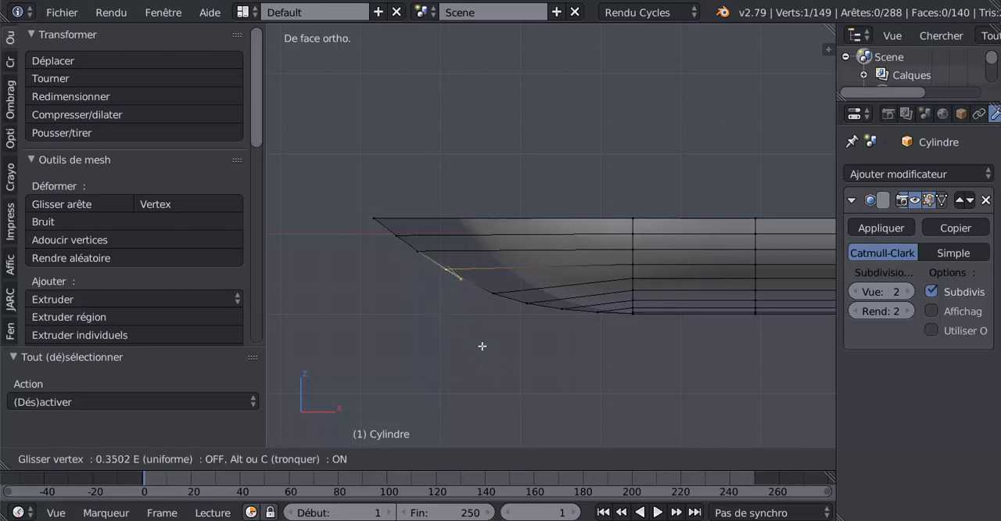
click(480, 342)
Slide the bow profile's fifth vertex from the top up along its edge by a factor of about 0.474
key(a)
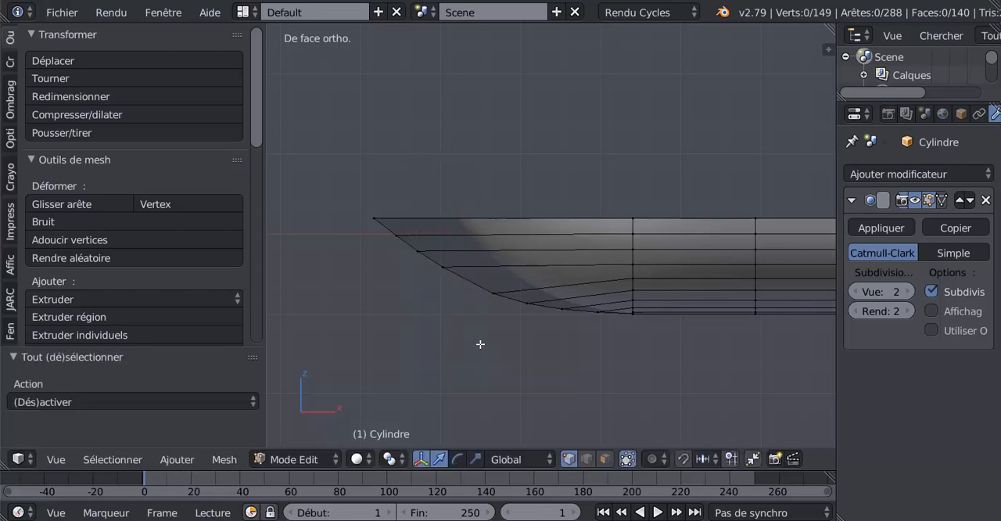
key(c)
click(489, 297)
right_click(465, 341)
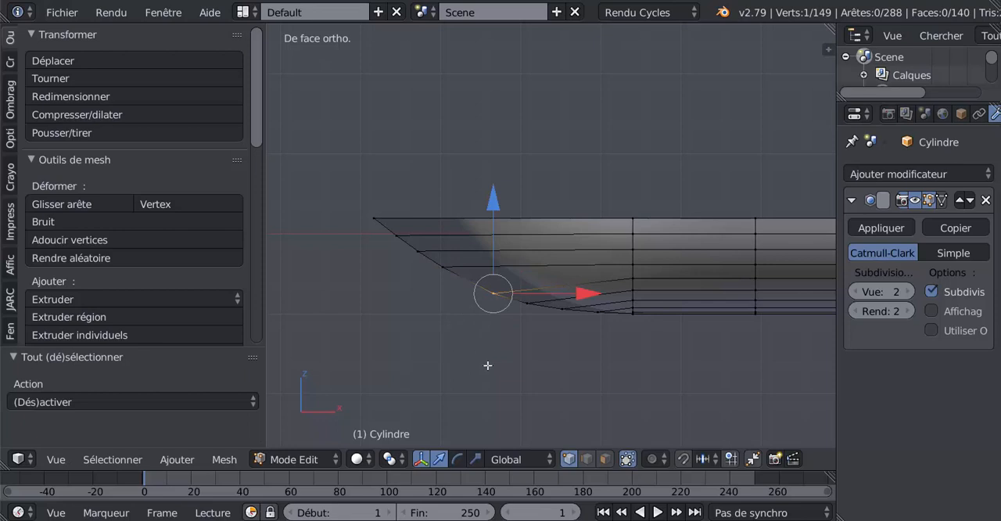
key(g)
key(g)
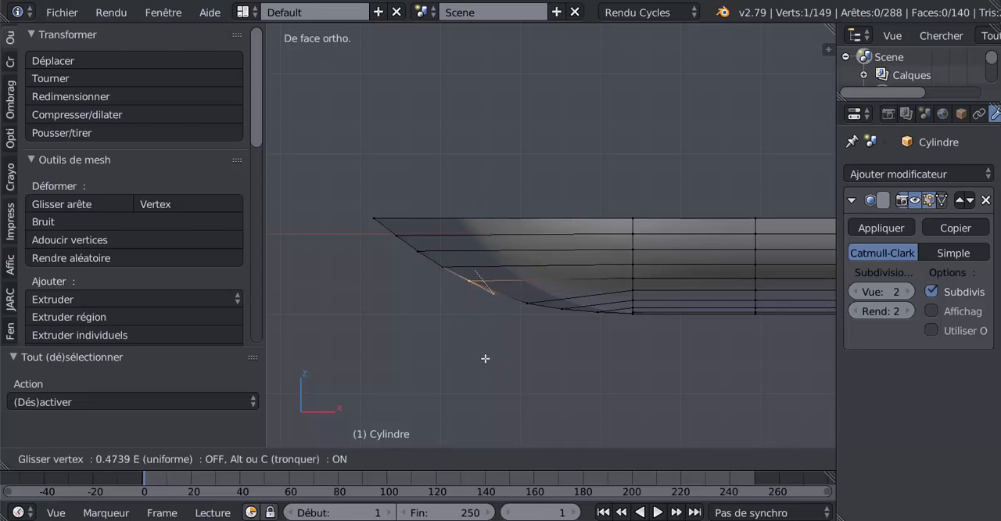
click(485, 358)
Slide the bow profile's sixth vertex from the top up along its edge by a factor of about 0.529
key(a)
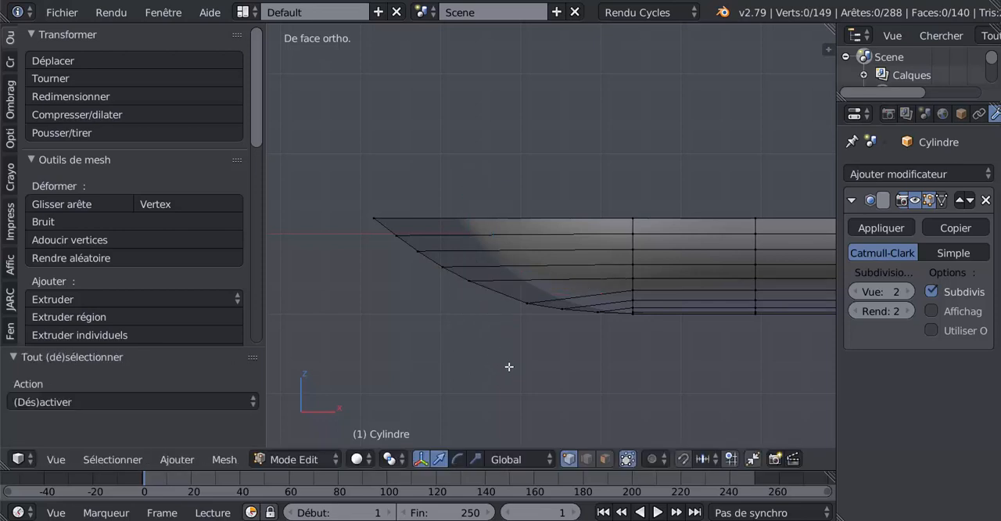
key(c)
click(525, 311)
right_click(504, 361)
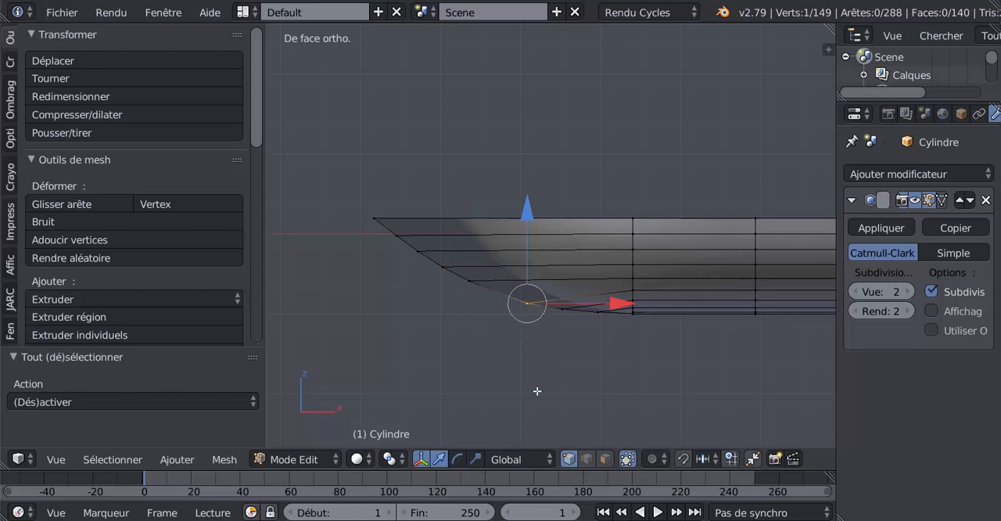
key(g)
key(g)
click(507, 378)
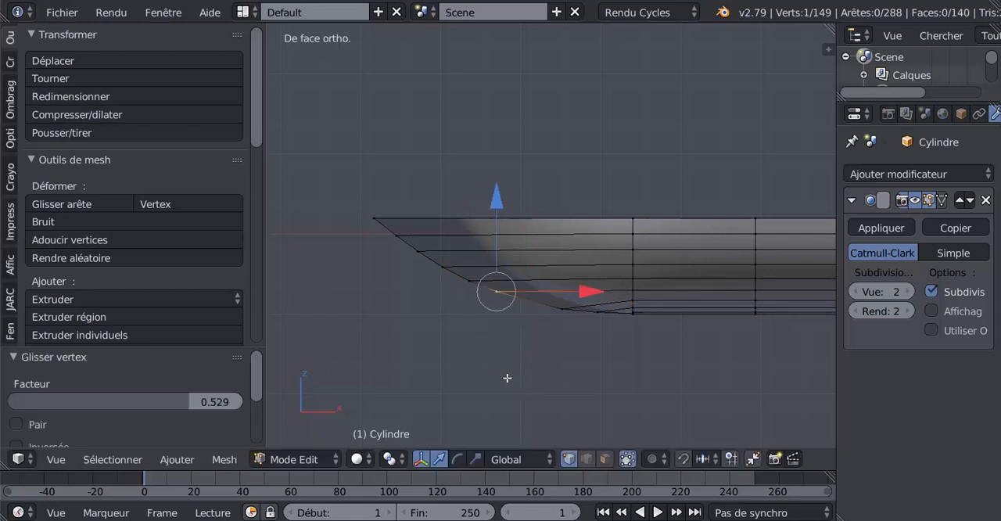
Select only the bow profile's seventh vertex from the top and slide it up along its edge by a factor of about 0.379
key(Tab)
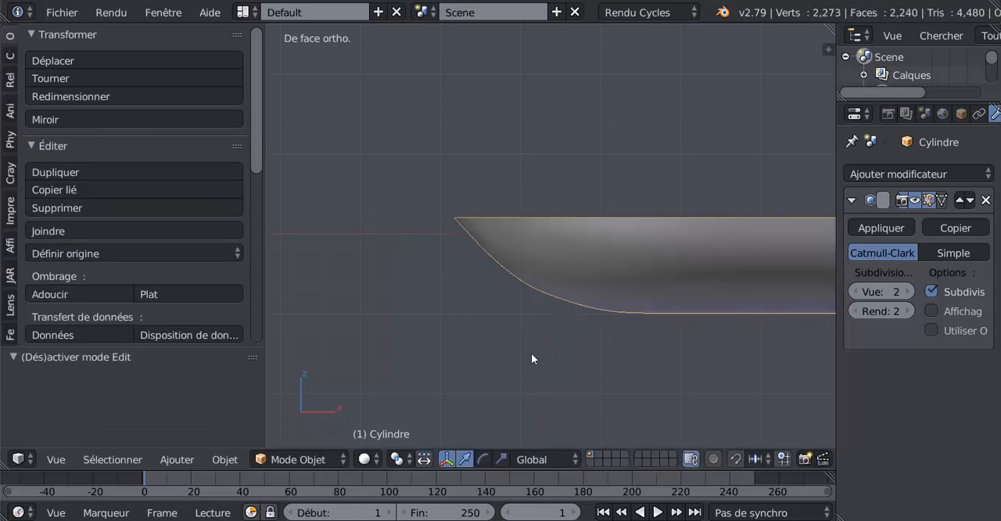
key(Tab)
shift+right_click(563, 311)
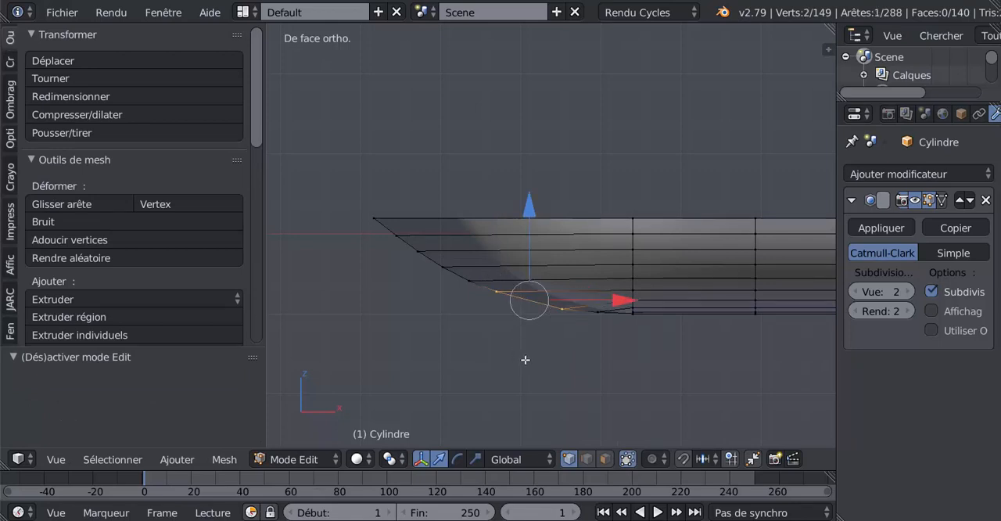
shift+right_click(496, 291)
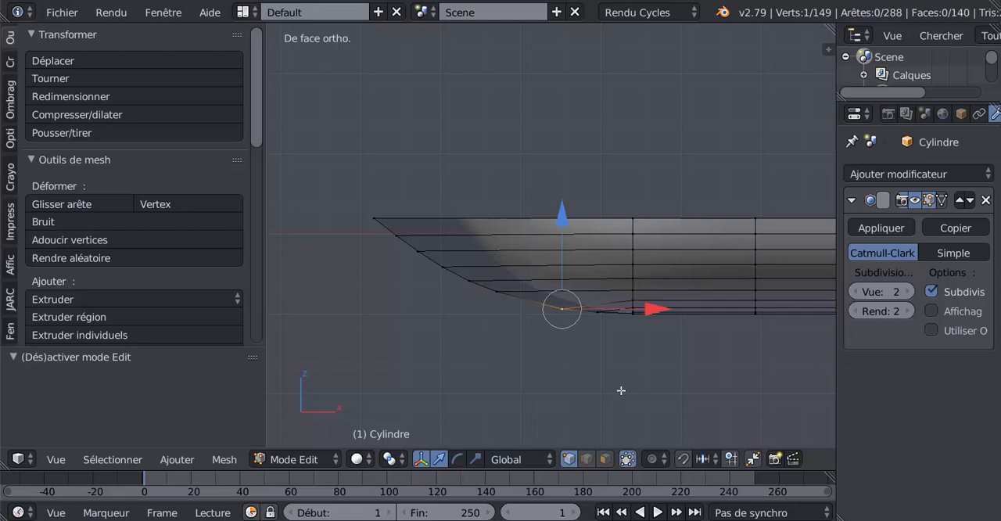
key(shift+v)
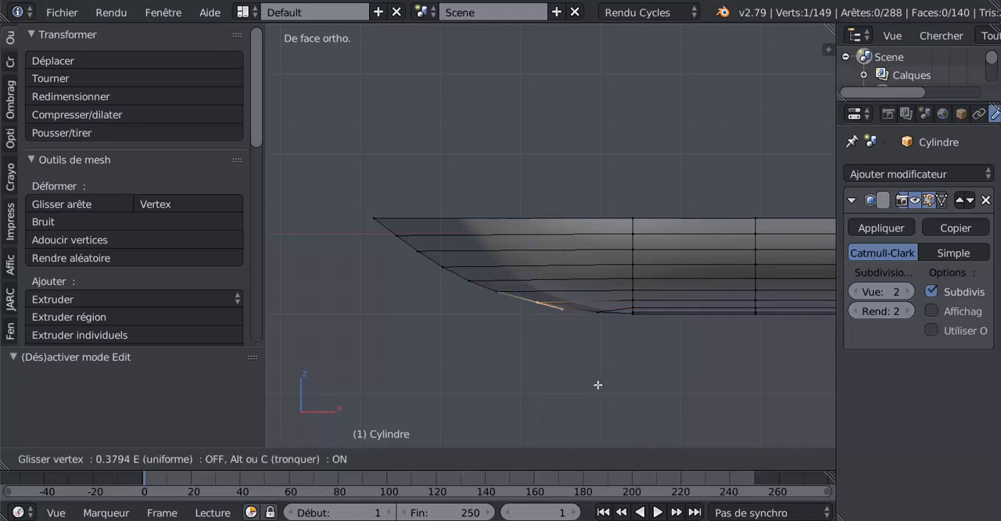
click(597, 385)
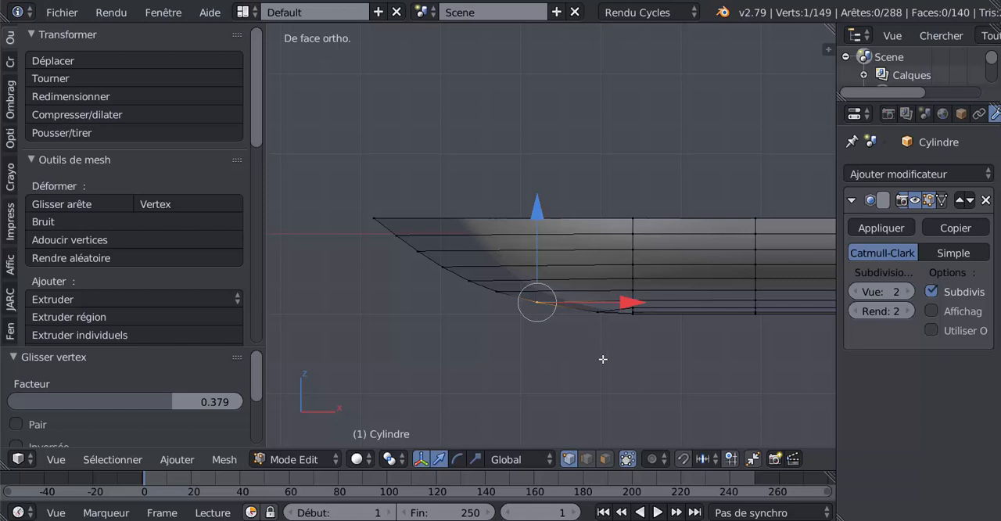
Slide the bow profile's eighth vertex, just above the lowest one, up along its edge to level its hull line
key(a)
key(c)
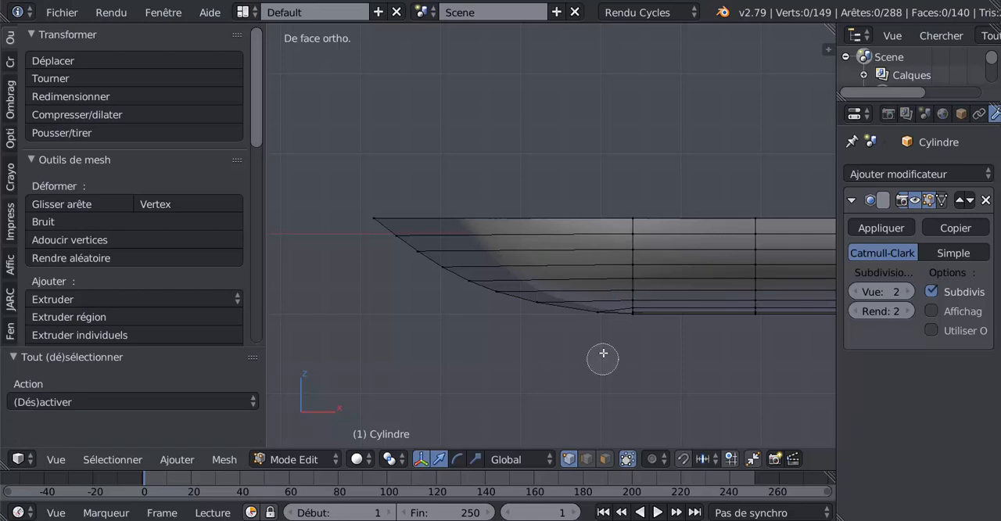
click(597, 313)
key(Escape)
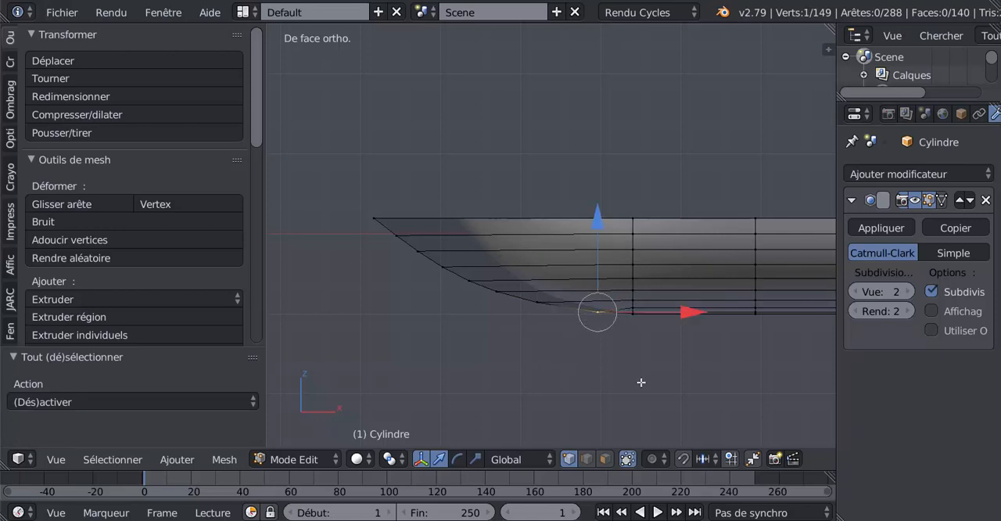
key(shift+v)
click(625, 381)
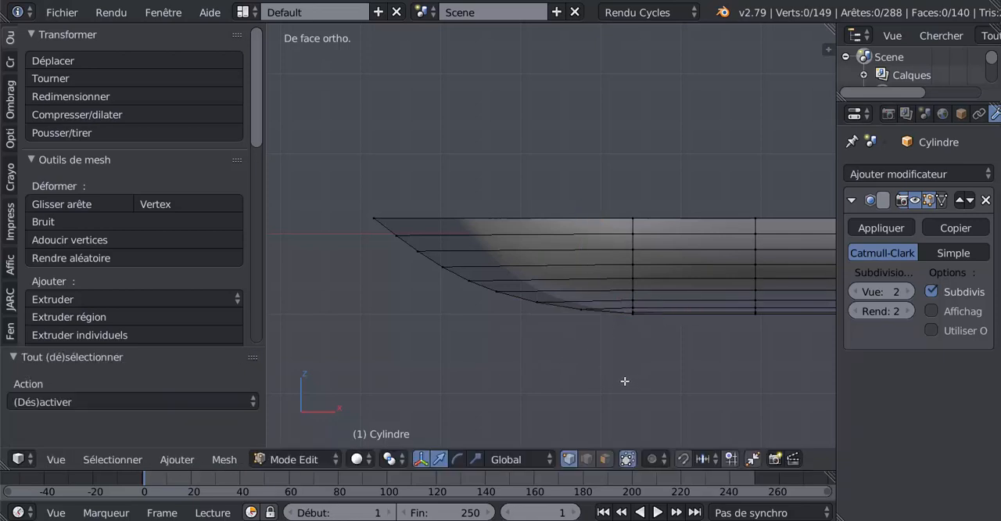
Slide the bow profile's seventh vertex slightly further up its edge by a factor of about 0.084 and check the hull's shape
scroll(565, 368, up, 1)
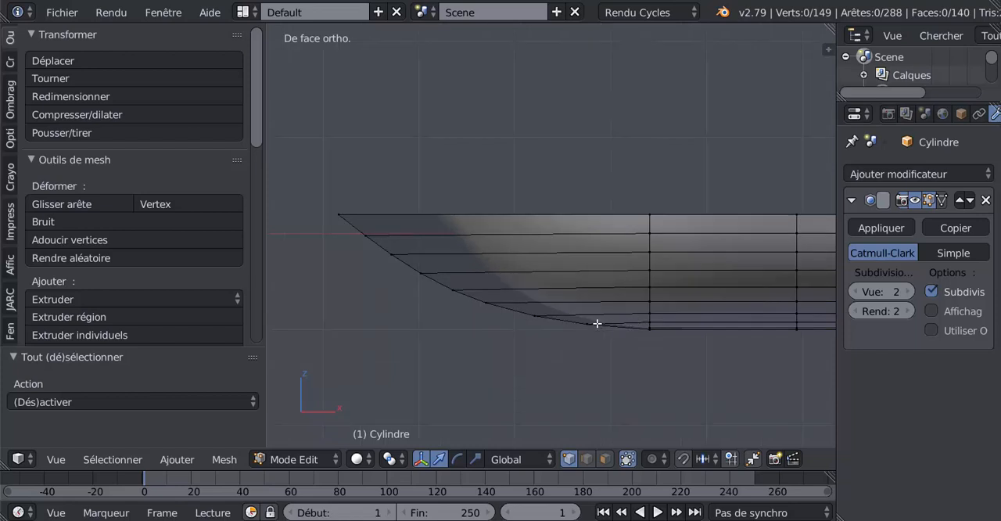
key(a)
key(c)
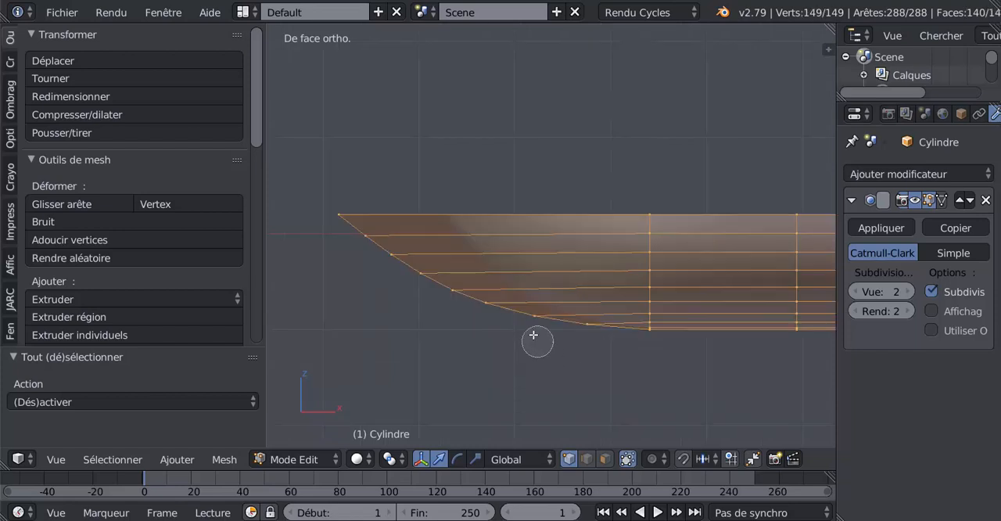
right_click(543, 329)
key(a)
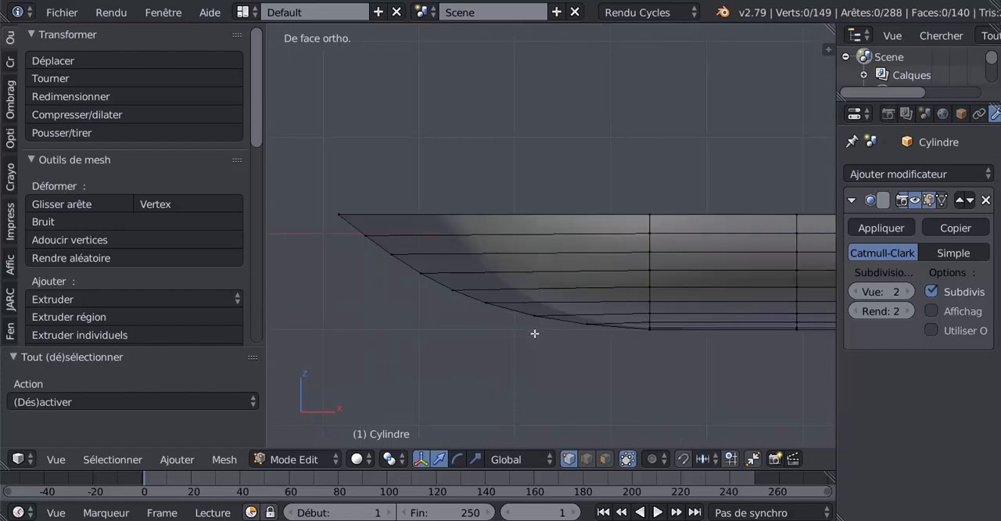
right_click(534, 333)
key(shift+v)
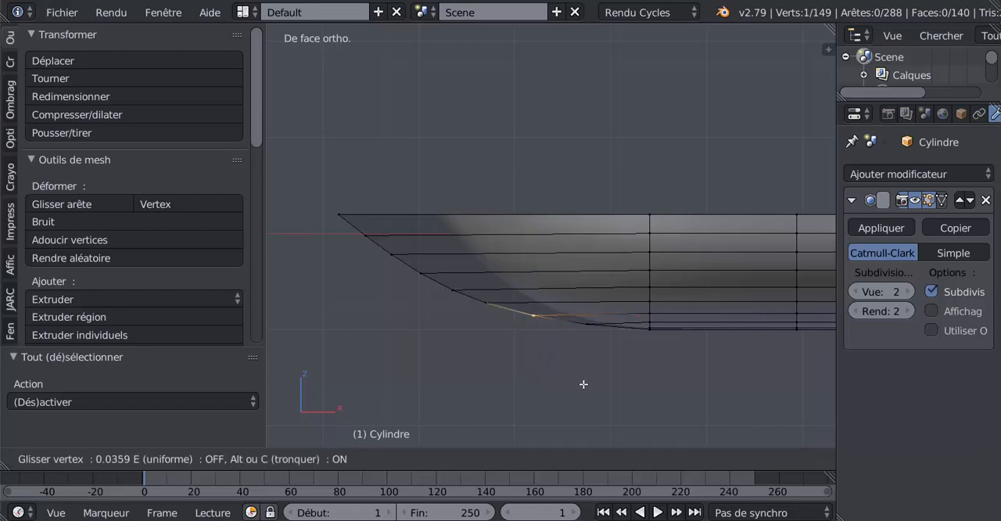
click(581, 384)
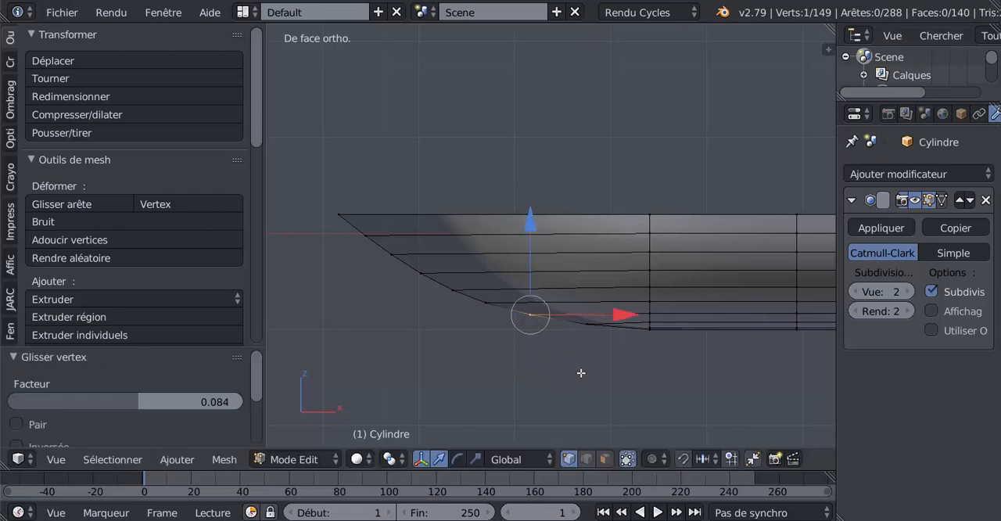
key(Tab)
key(Tab)
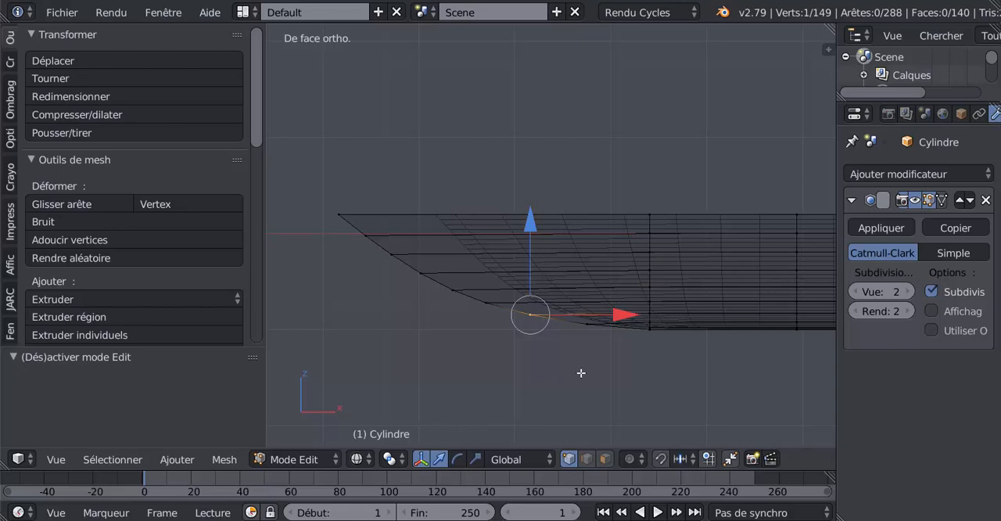
key(z)
mouse_move(579, 370)
middle_down()
mouse_move(692, 364)
mouse_move(714, 290)
mouse_move(674, 326)
mouse_move(579, 366)
mouse_move(613, 359)
mouse_move(567, 352)
mouse_move(710, 355)
mouse_move(654, 341)
middle_up()
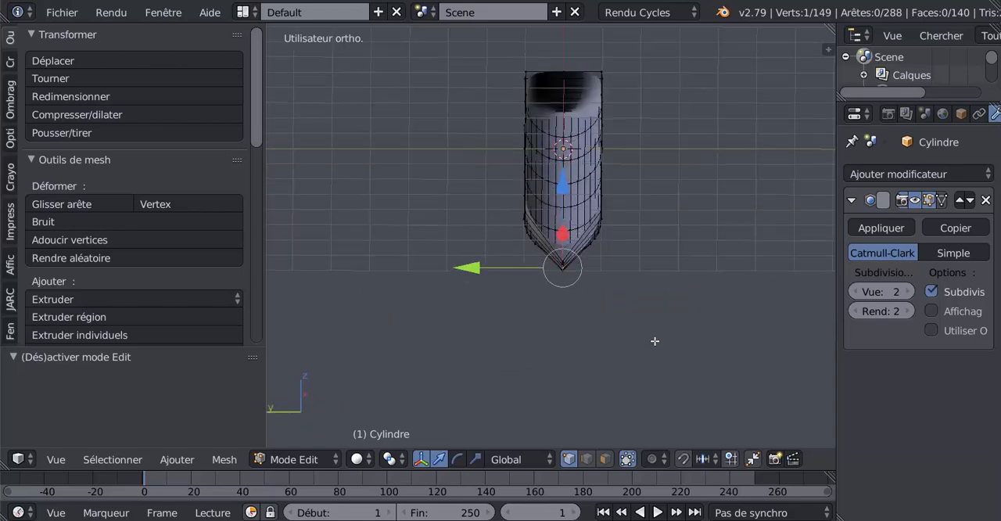
Select the hull's central lengthwise edge loop and rip it in place to separate the two hull halves
scroll(654, 340, up, 4)
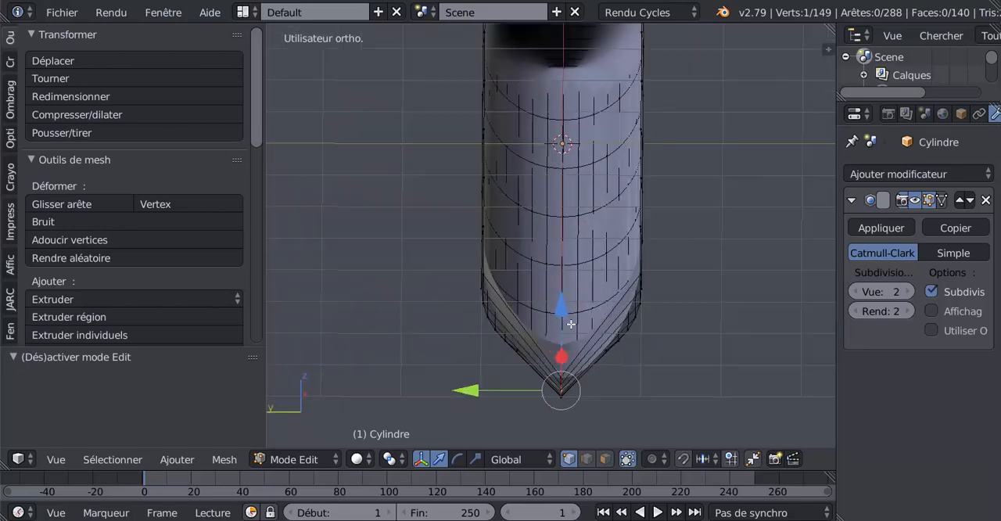
middle_drag(571, 324, 584, 359)
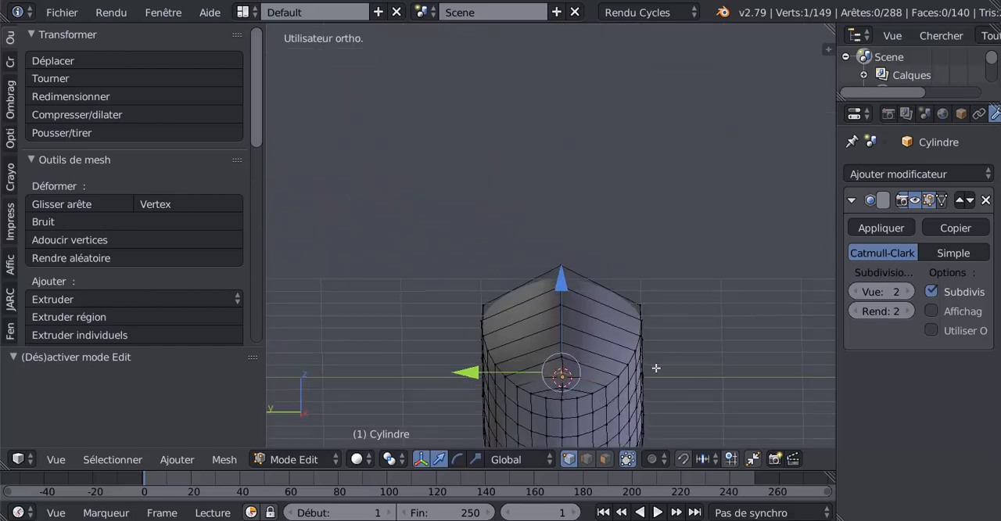
middle_drag(656, 368, 572, 308)
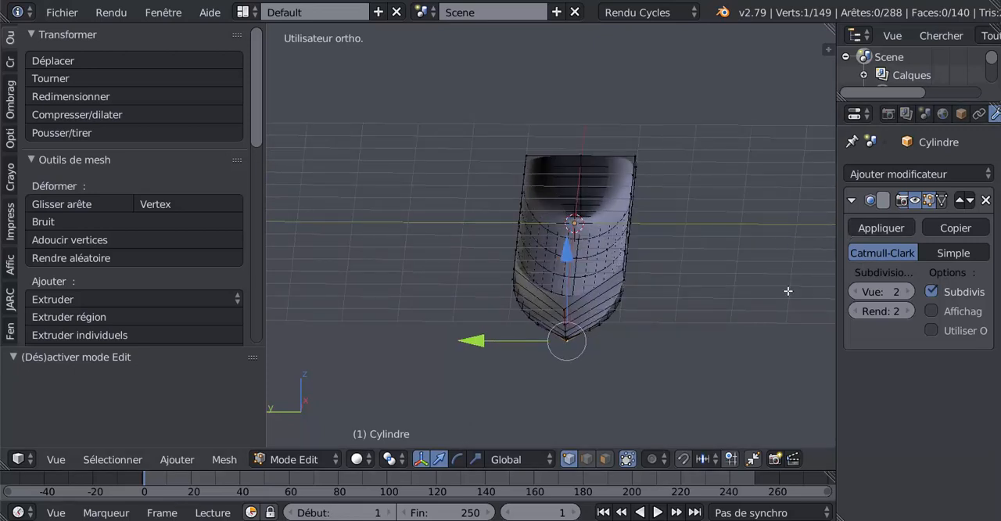
middle_drag(661, 330, 650, 345)
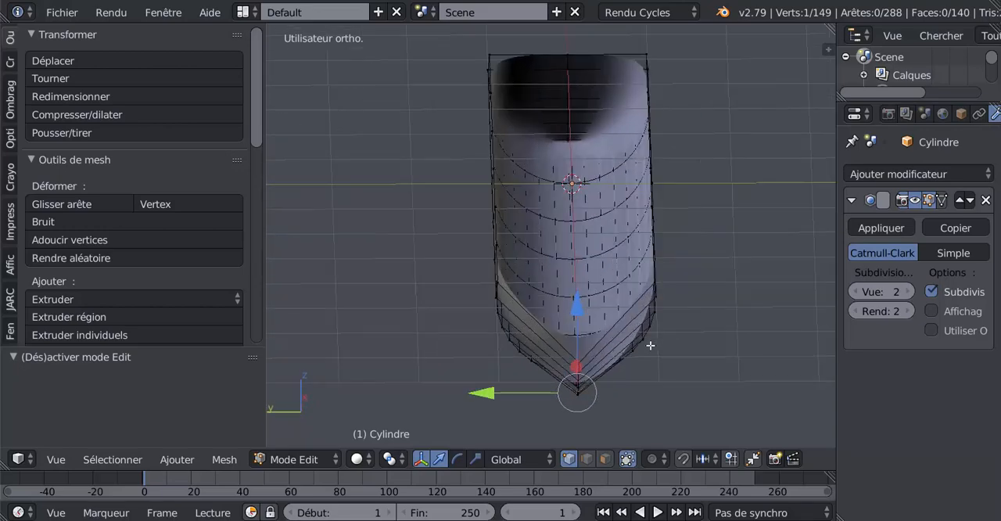
alt+right_click(573, 275)
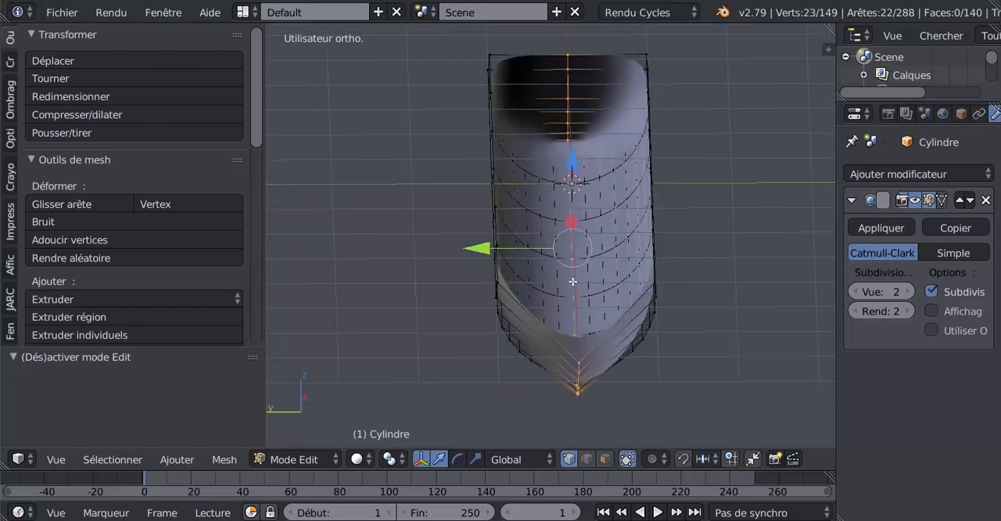
key(v)
click(718, 354)
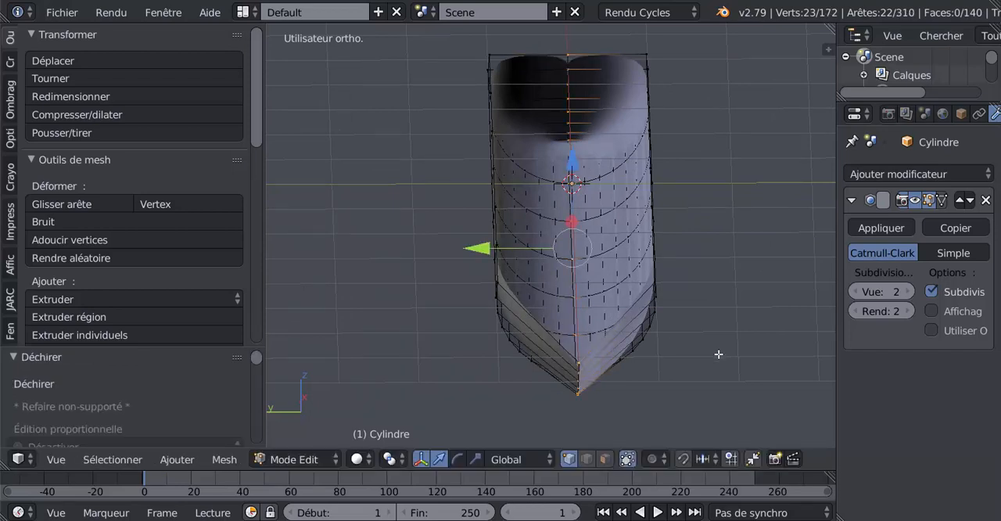
Select all vertices linked to the ripped edge and move that hull half -0.063 along Y
key(ctrl+l)
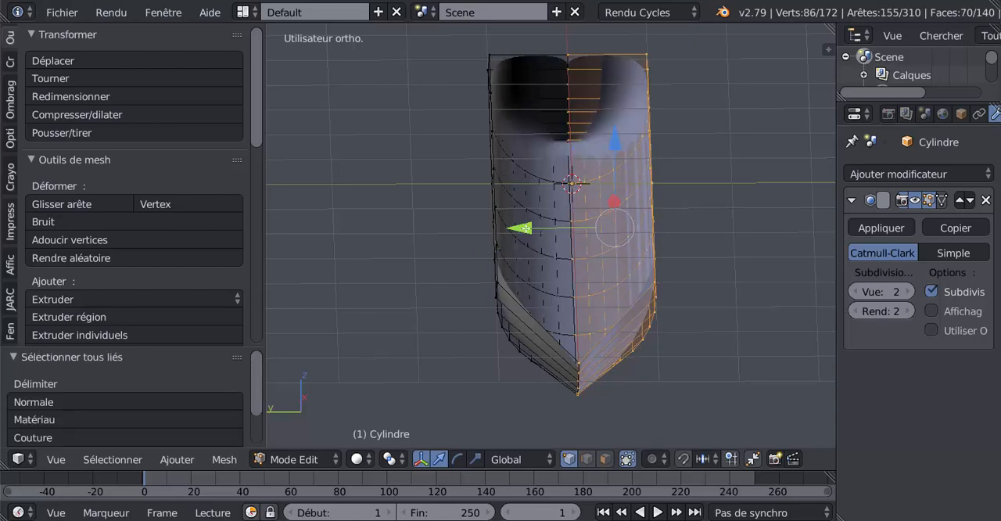
drag(521, 228, 531, 228)
middle_drag(530, 227, 551, 313)
Select both open centre edge loops, close the gap between the hull halves with LoopTools Bridge, and check the smoothed hull
alt+right_click(604, 249)
alt+shift+right_click(610, 249)
drag(258, 134, 251, 348)
click(75, 204)
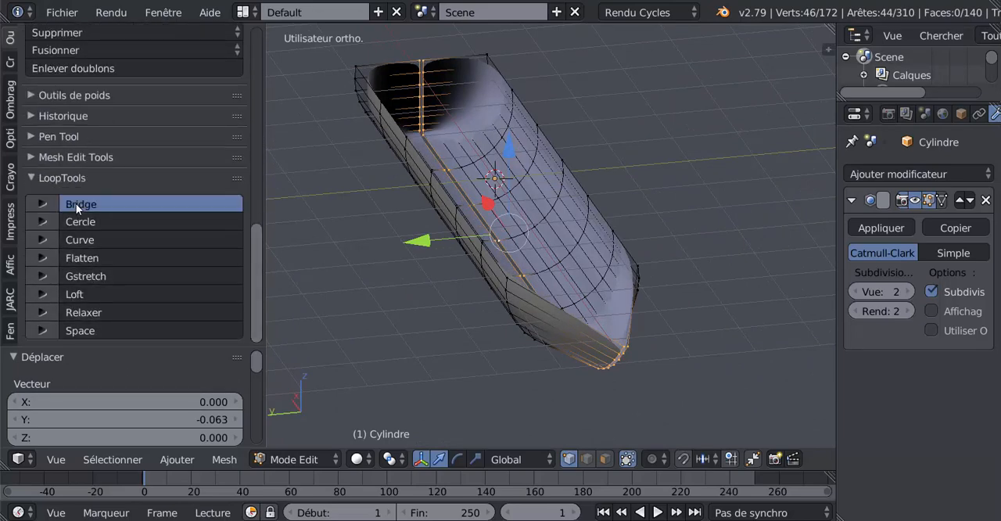
key(Tab)
middle_drag(430, 358, 403, 303)
key(Tab)
Show the hull in front view and switch to face selection, keeping the bridged keel strip selected
middle_drag(410, 343, 777, 391)
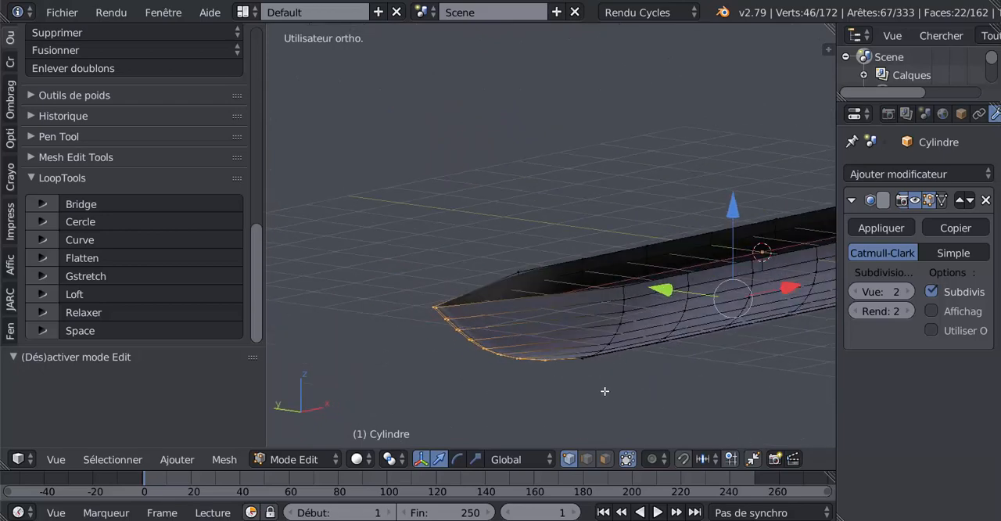
middle_drag(604, 391, 615, 432)
key(KP_1)
scroll(615, 431, down, 2)
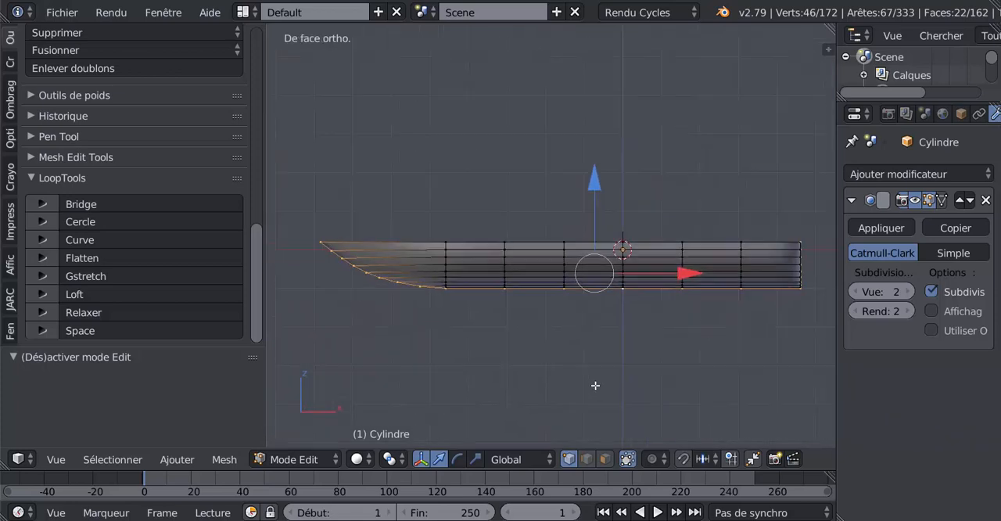
shift+middle_drag(595, 386, 593, 386)
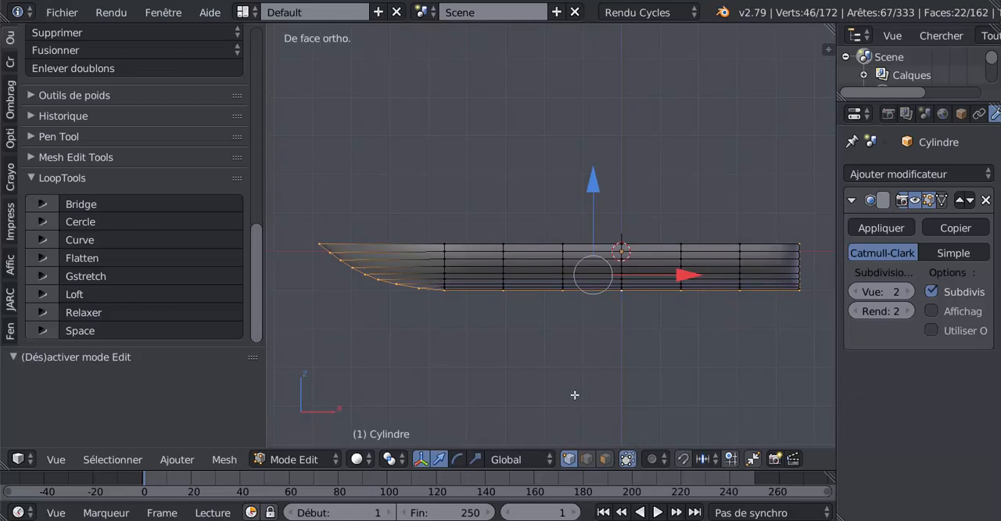
click(605, 460)
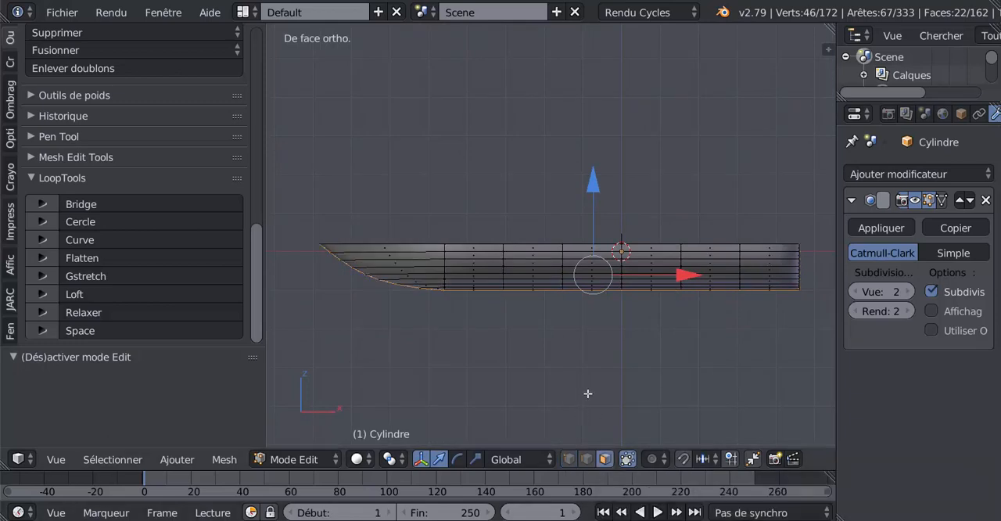
Try extruding the keel strip's faces scaled by about 1.05, inspect the smoothed result, and undo the extrusion
key(e)
key(s)
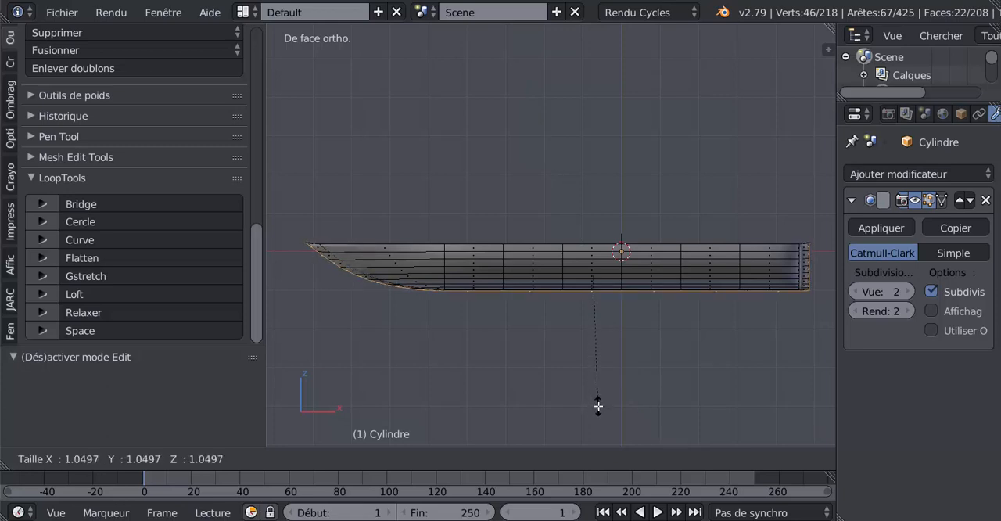
click(598, 405)
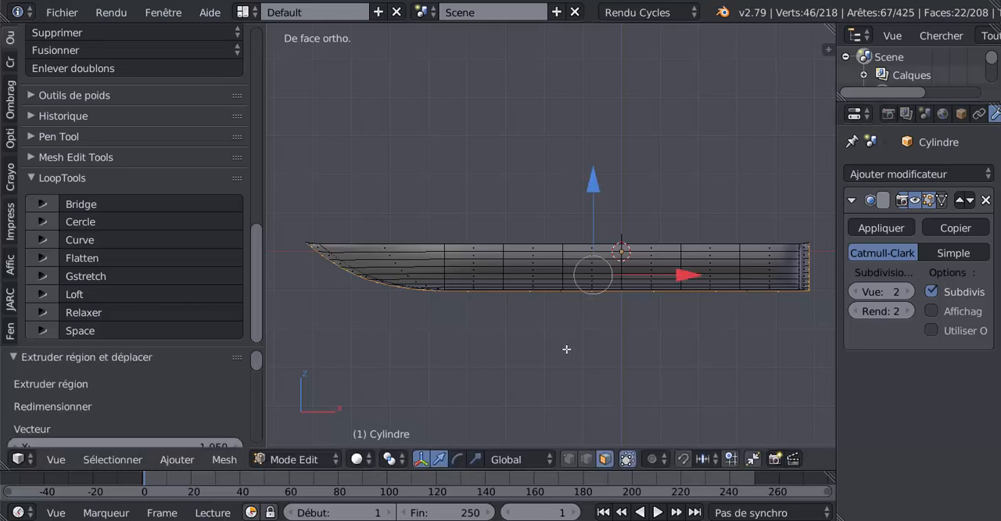
key(z)
key(z)
key(Tab)
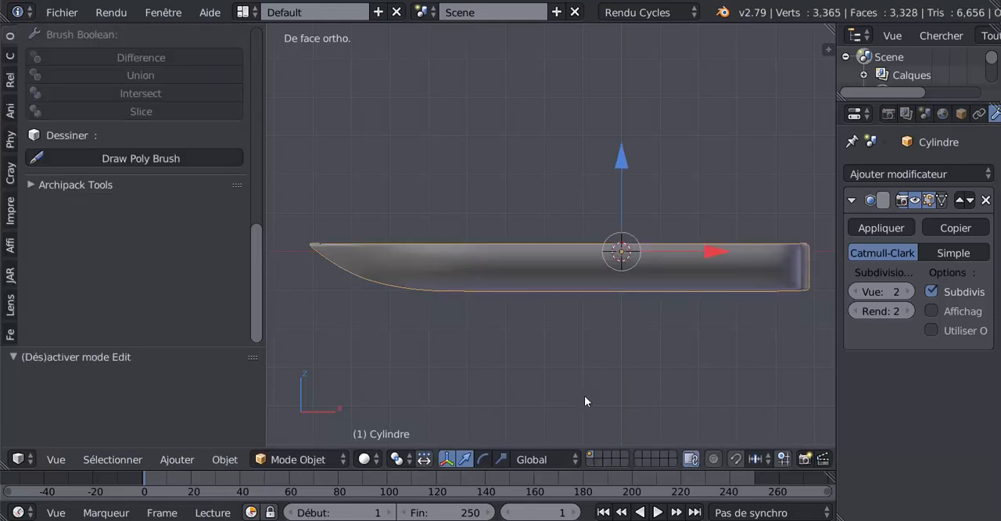
mouse_move(587, 402)
middle_down()
mouse_move(636, 394)
mouse_move(648, 326)
mouse_move(620, 262)
mouse_move(528, 300)
mouse_move(483, 343)
mouse_move(511, 376)
mouse_move(581, 405)
middle_up()
key(Tab)
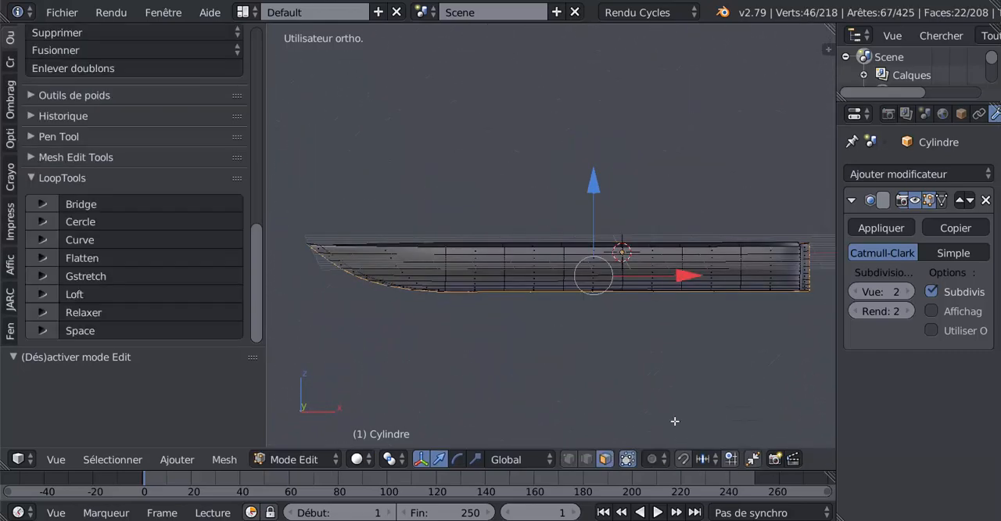
drag(835, 429, 884, 430)
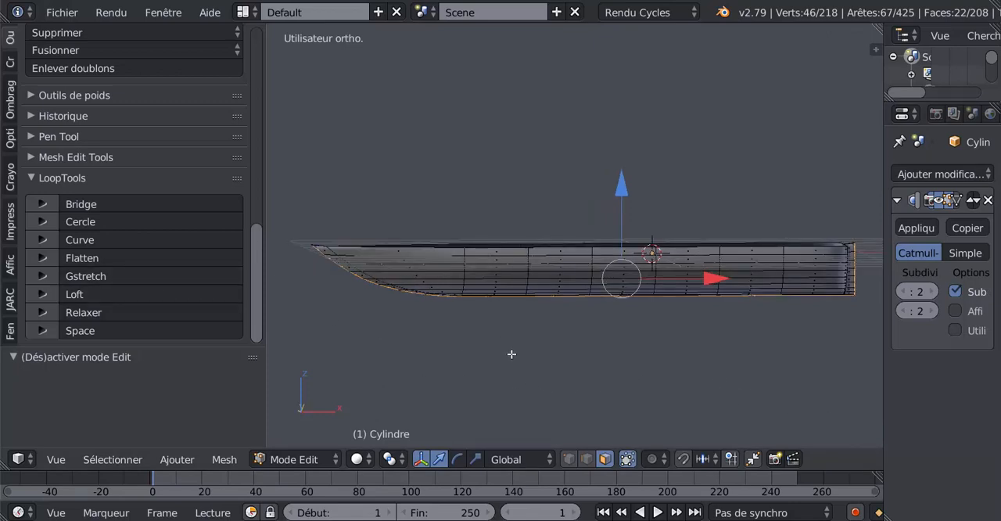
key(ctrl+z)
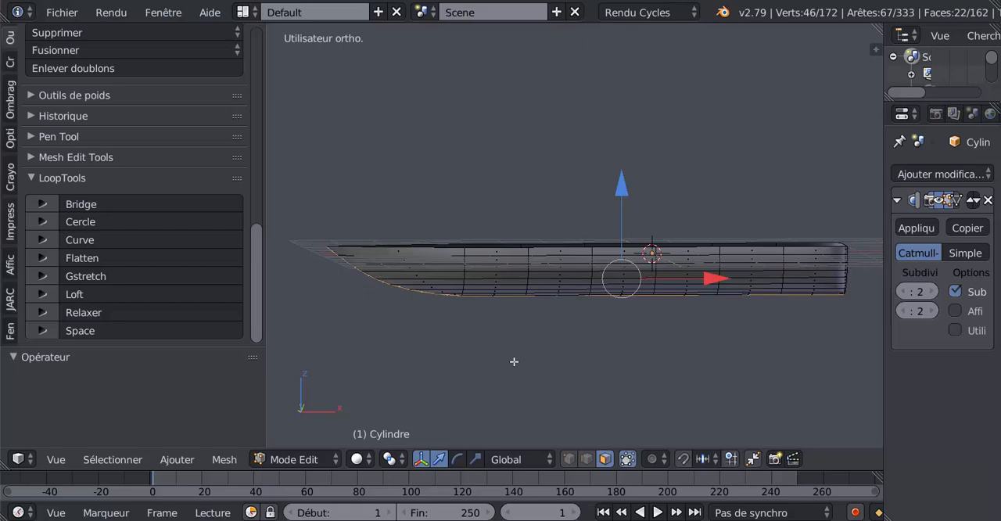
Extrude the keel strip's faces in place in front view and scale them by 1.053
middle_drag(513, 364, 503, 336)
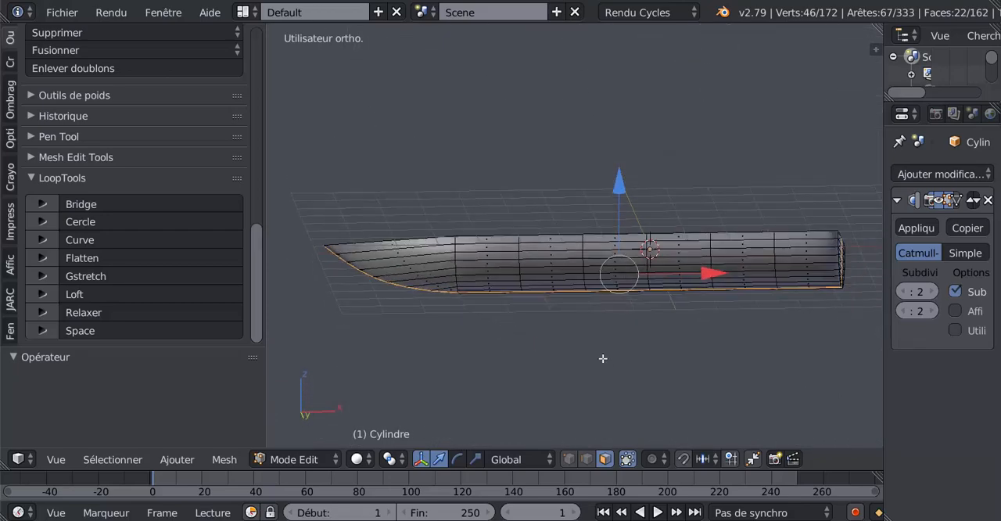
key(KP_1)
key(e)
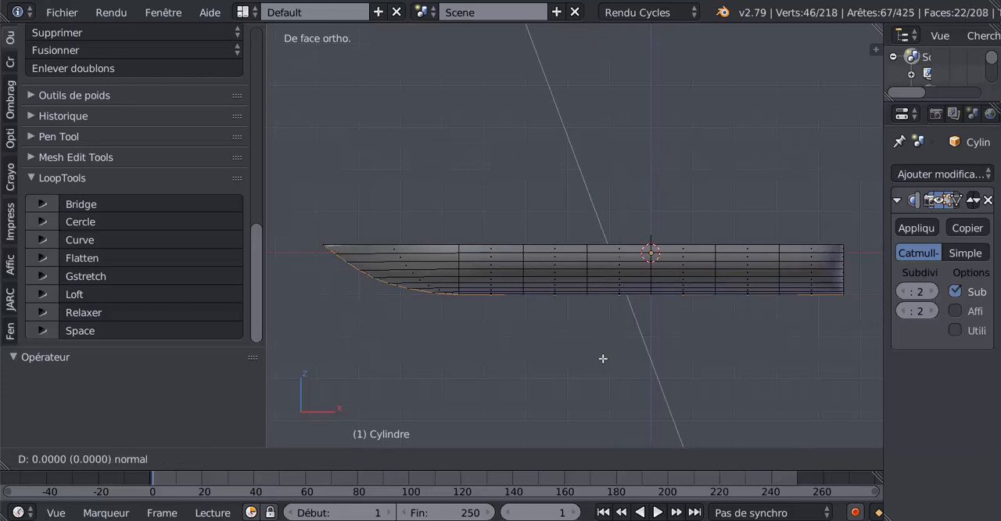
key(s)
key(Escape)
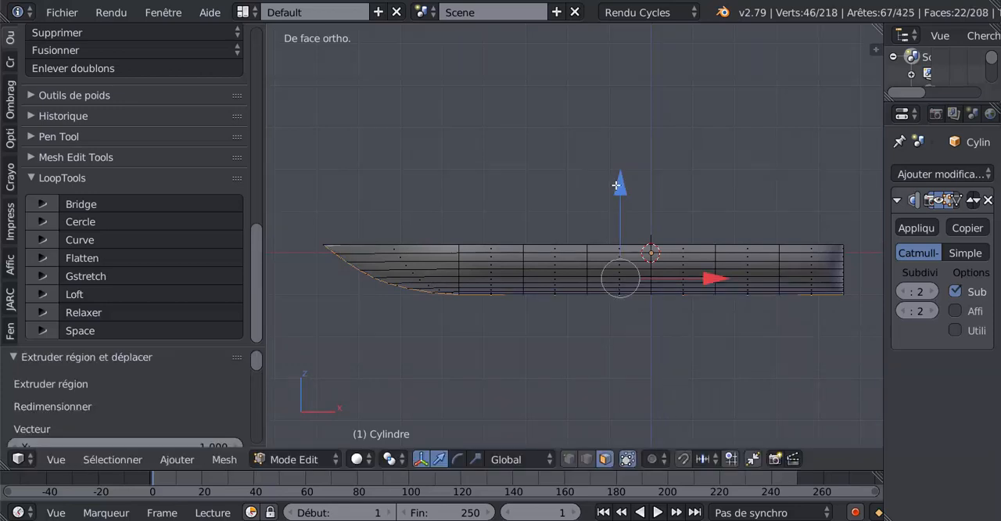
key(s)
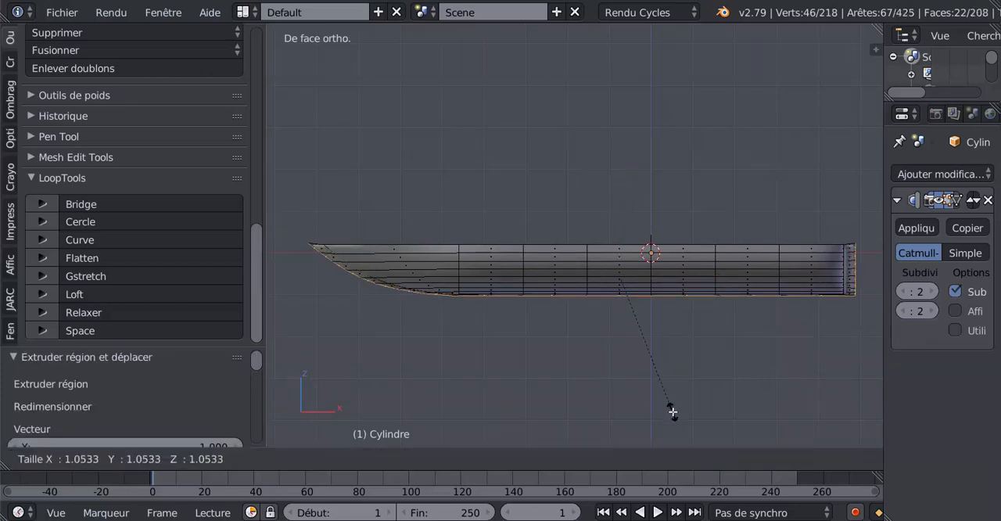
click(670, 404)
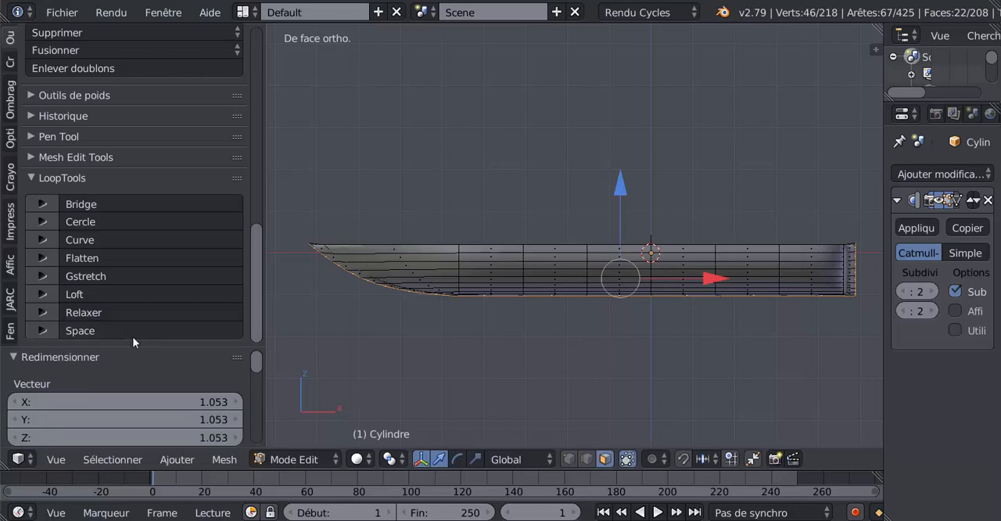
Constrain the last scaling of the extruded keel faces to the Y and Z axes only
drag(131, 348, 78, 39)
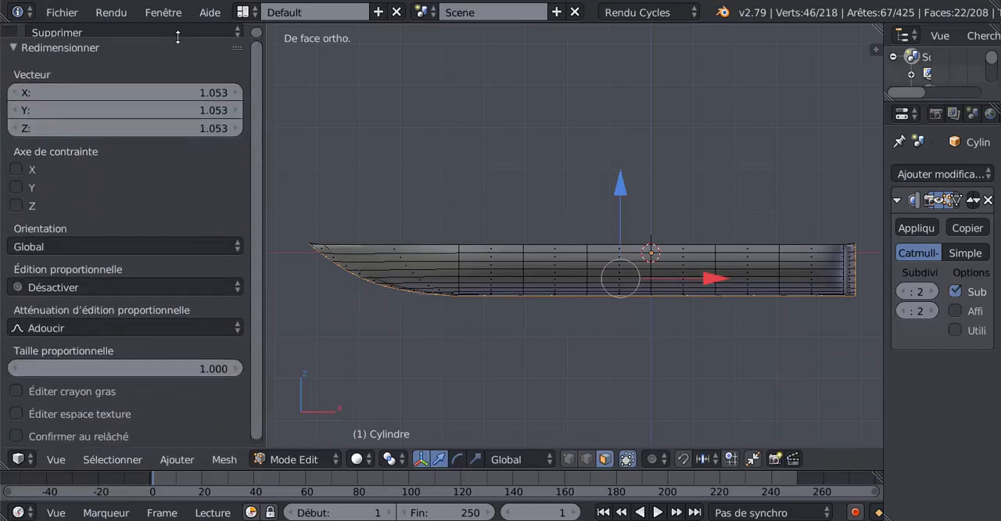
click(15, 170)
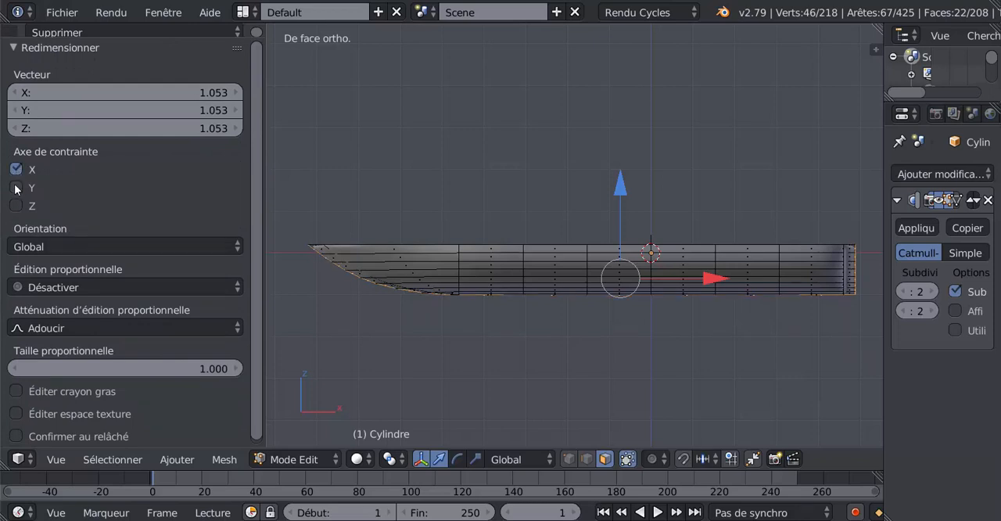
click(15, 187)
click(16, 170)
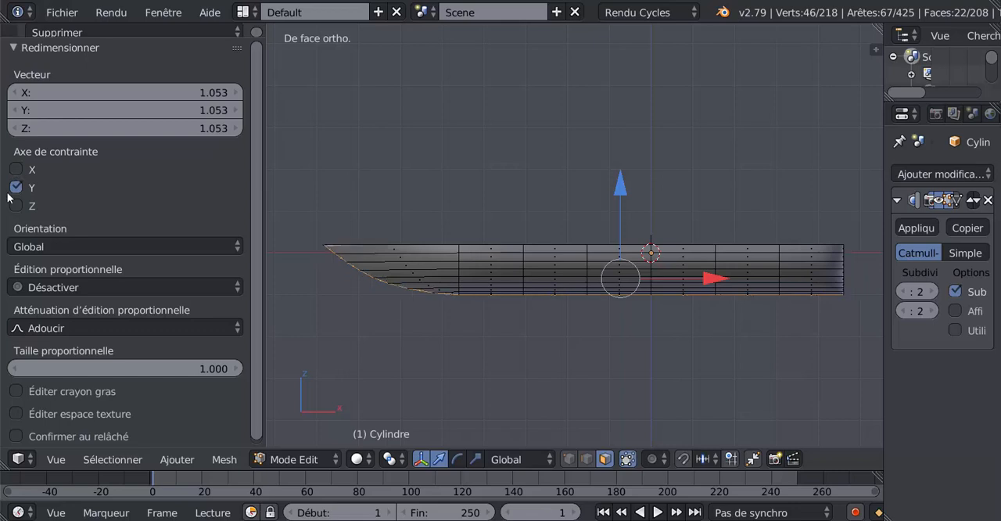
click(15, 207)
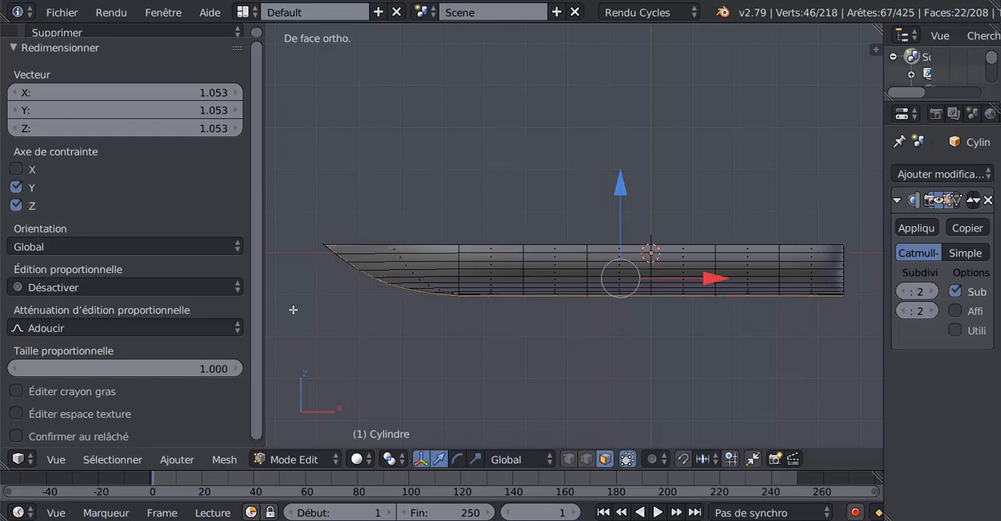
Inspect the bow, then scale the extruded keel faces uniformly by 1.076 in front view
scroll(291, 310, up, 2)
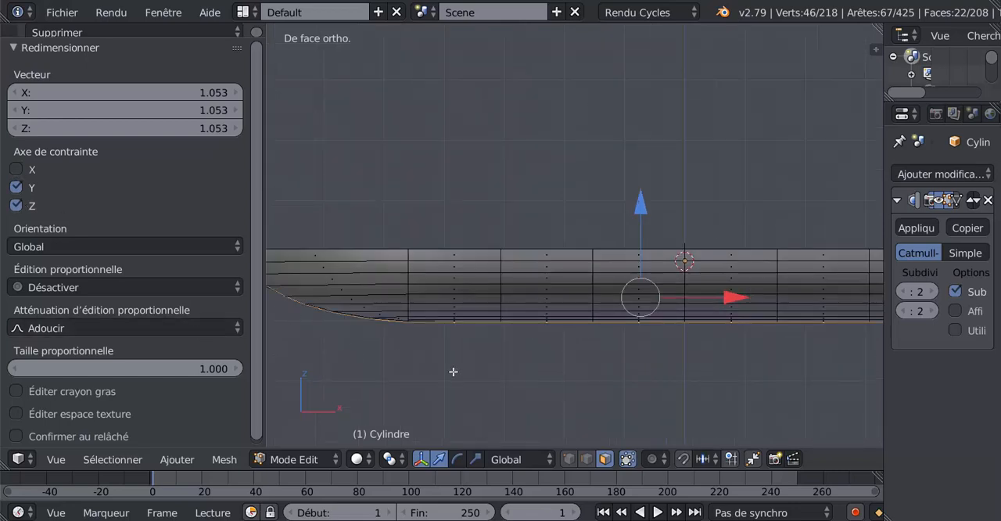
shift+middle_drag(441, 374, 541, 340)
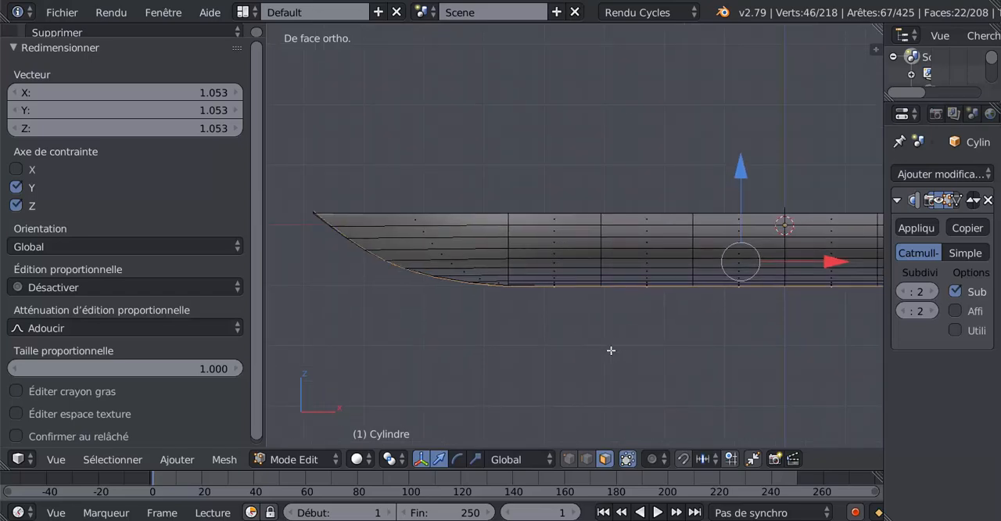
middle_drag(610, 351, 633, 408)
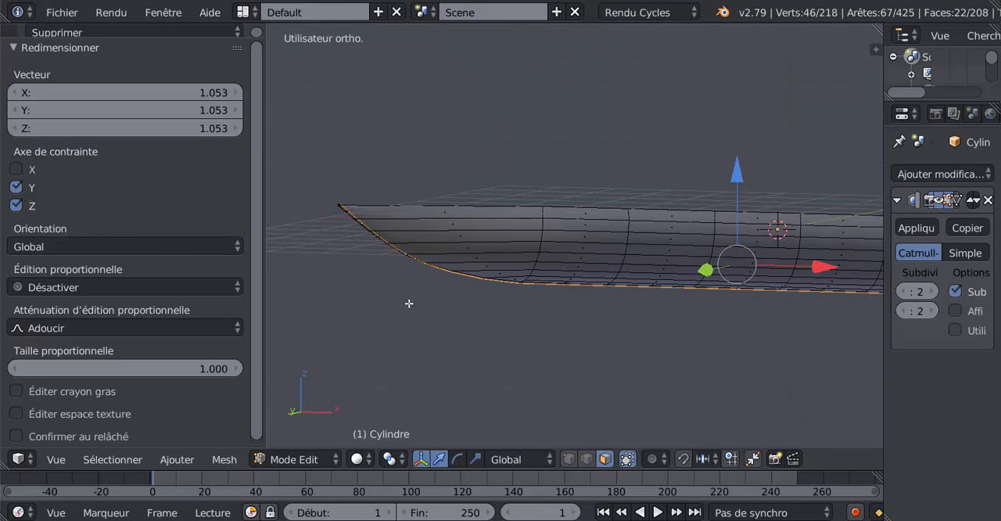
mouse_move(460, 320)
middle_down()
mouse_move(336, 322)
mouse_move(447, 332)
middle_up()
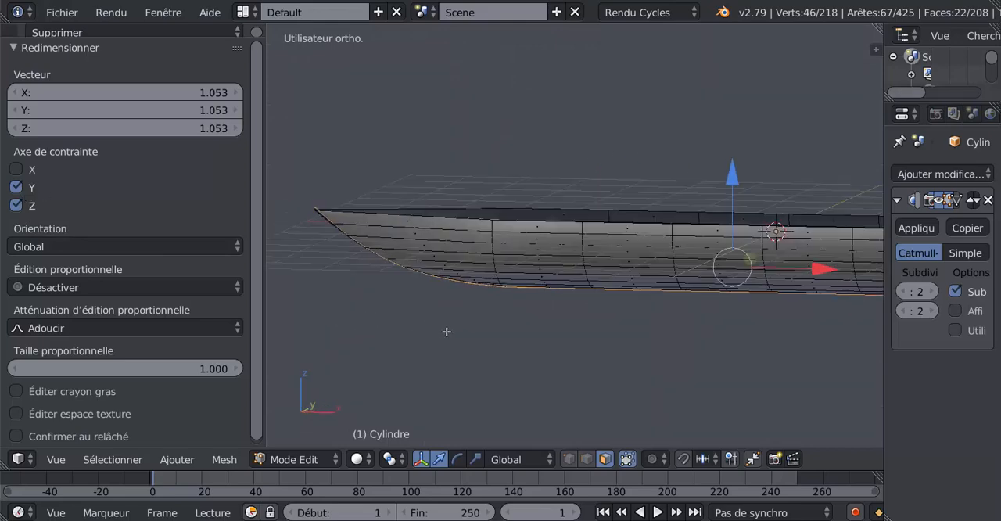
key(KP_1)
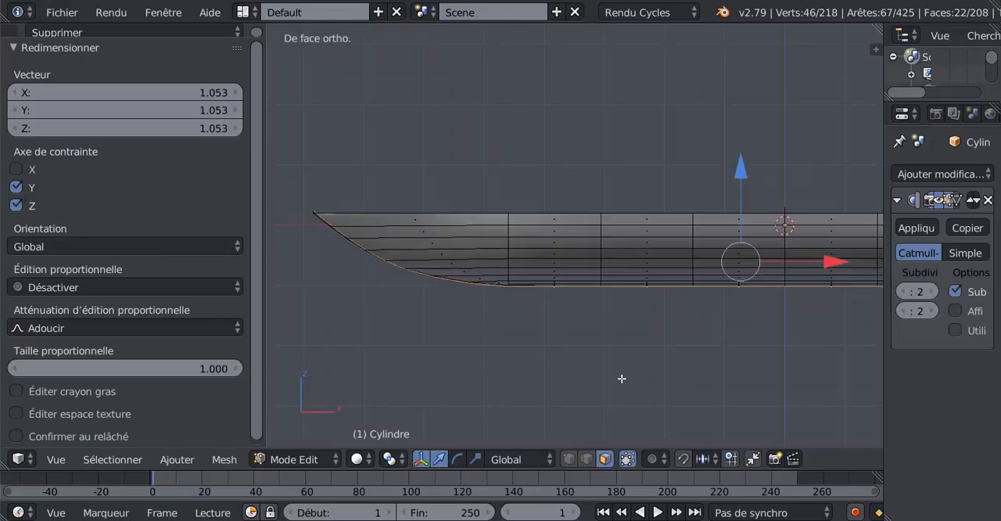
scroll(622, 378, down, 2)
key(s)
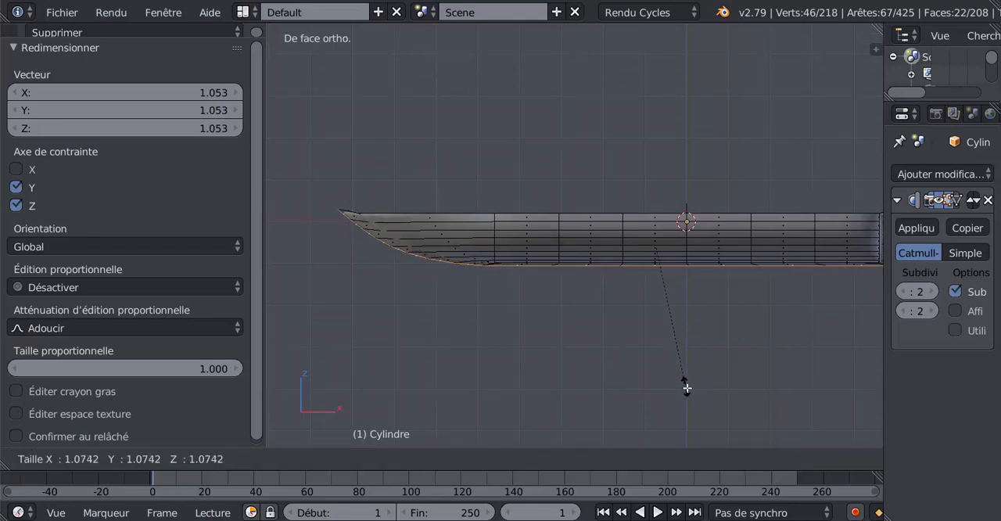
click(685, 380)
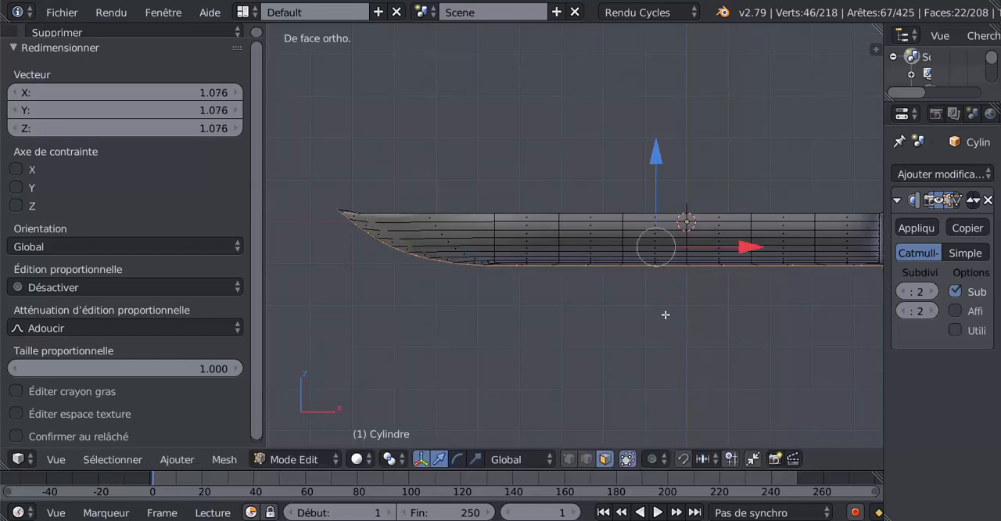
scroll(666, 316, down, 1)
shift+middle_drag(666, 275, 641, 276)
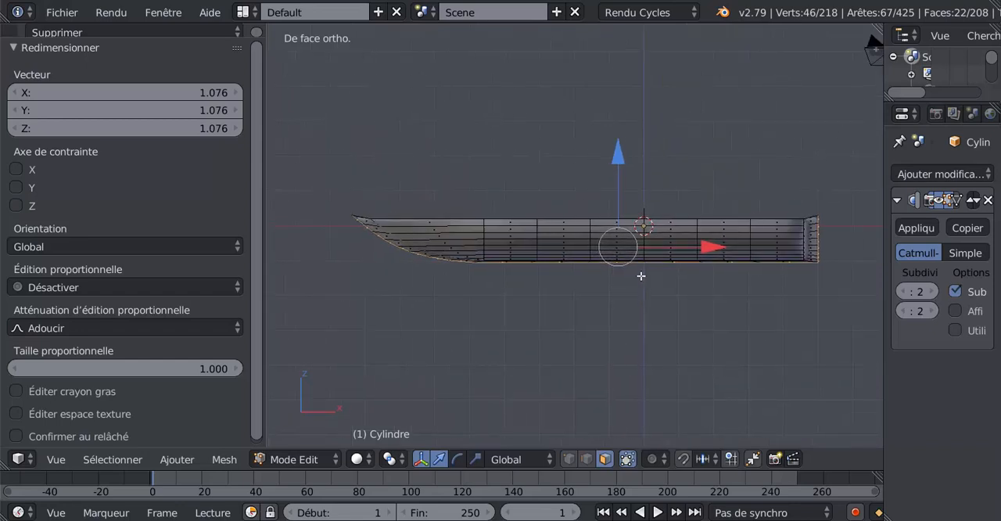
Move the extruded keel faces down by 0.162 along Z in front view
drag(618, 160, 623, 166)
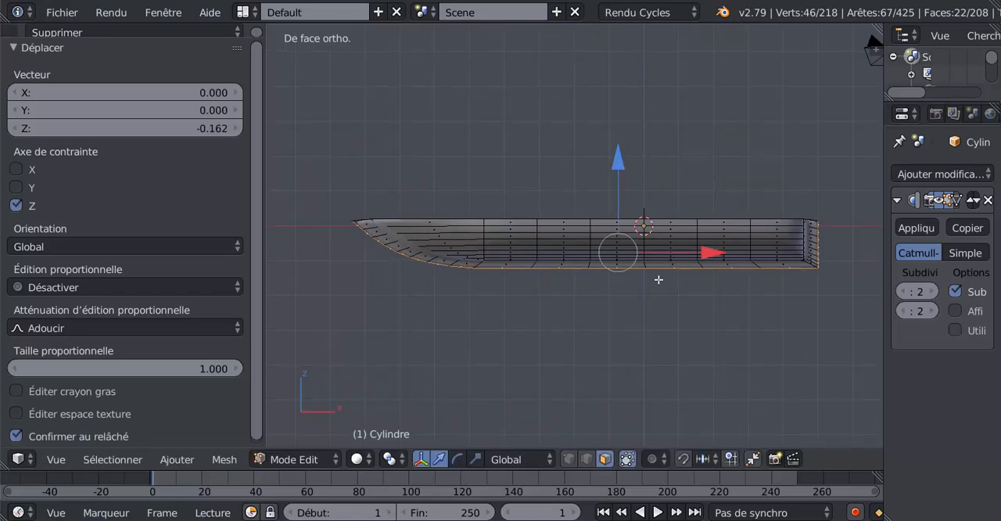
scroll(579, 304, up, 2)
shift+middle_drag(653, 330, 568, 338)
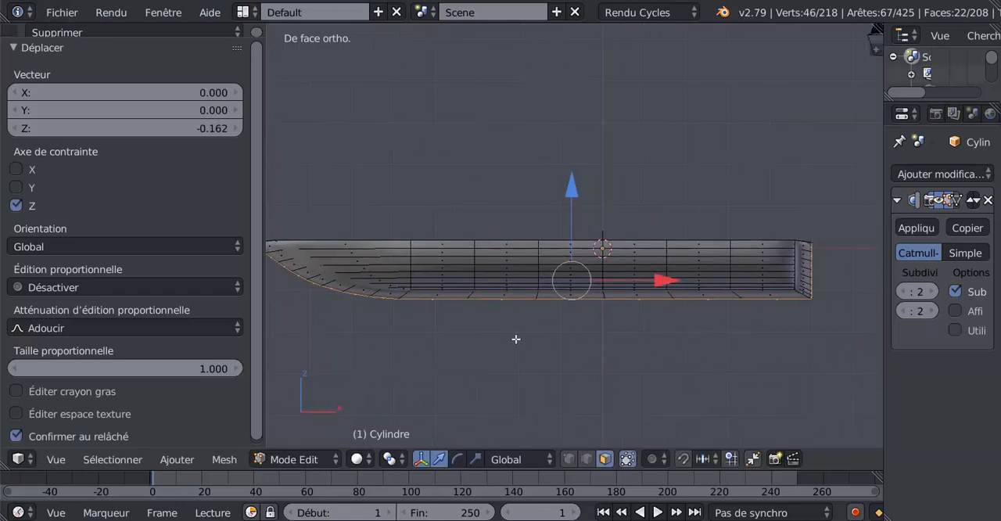
Try different X and Y axis constraints on the last keel move, and return to the Z-only constraint
click(16, 188)
click(16, 205)
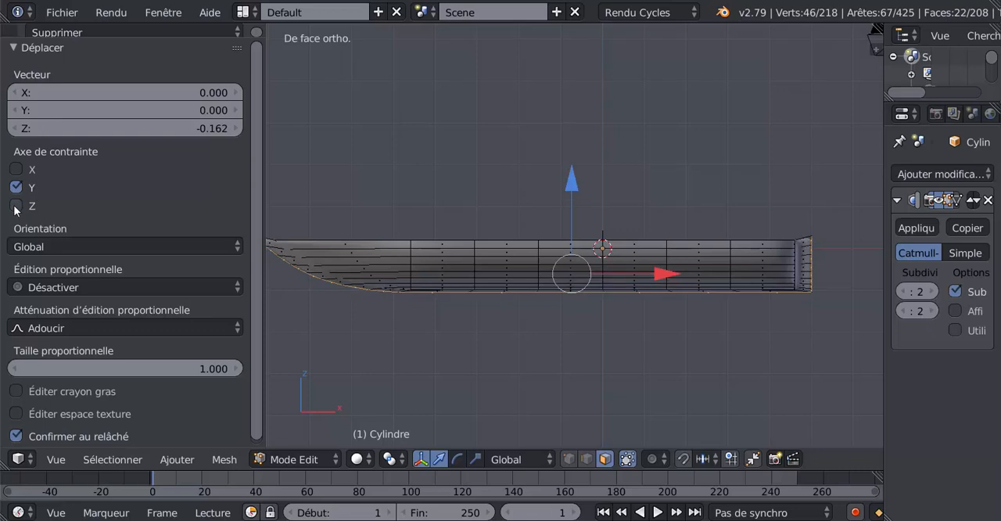
click(15, 205)
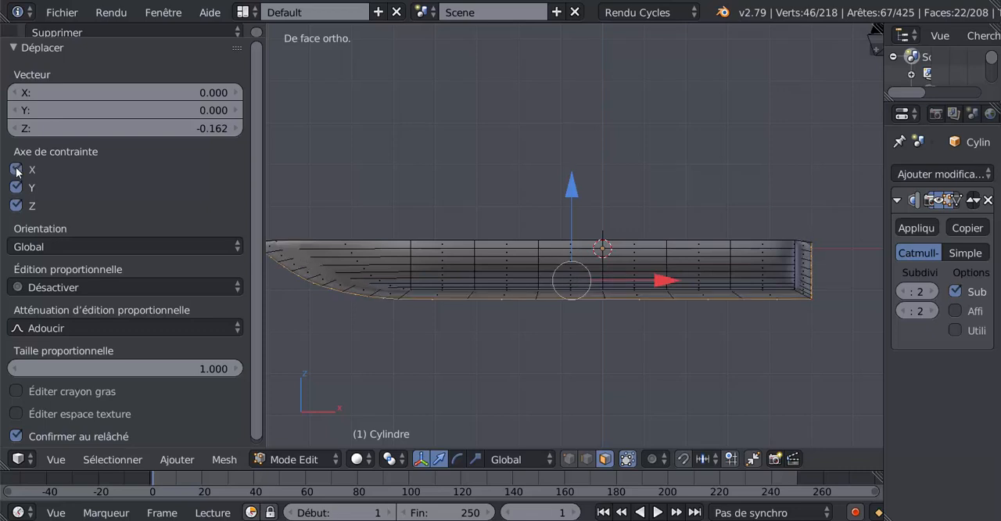
click(15, 170)
click(15, 187)
click(16, 169)
click(16, 188)
click(15, 187)
Show the hull in wireframe and switch the mesh selection to vertex mode
shift+middle_drag(627, 348, 668, 337)
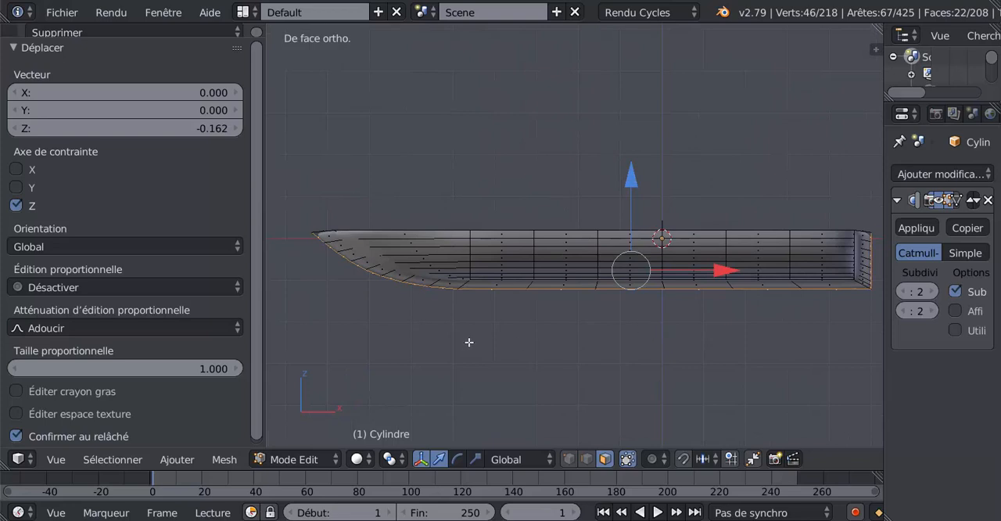
shift+middle_drag(470, 342, 509, 335)
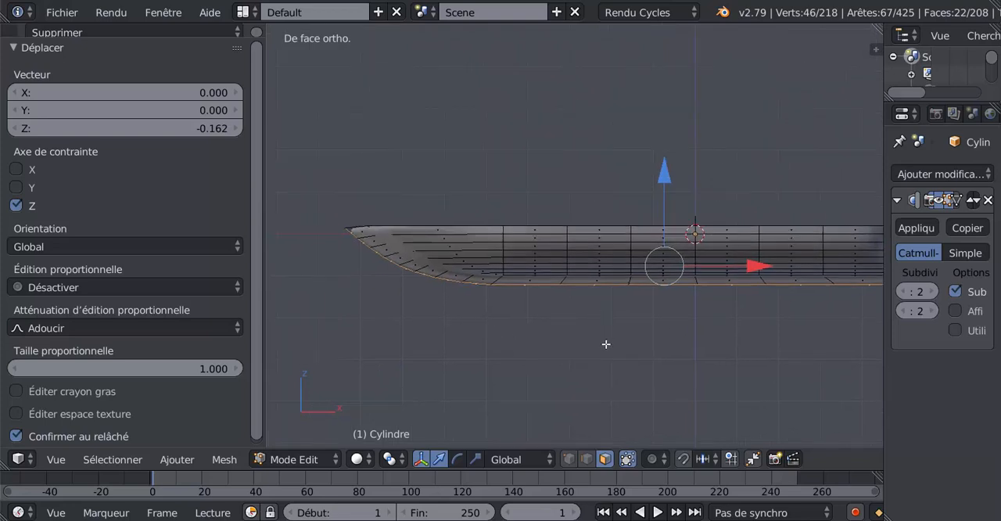
key(z)
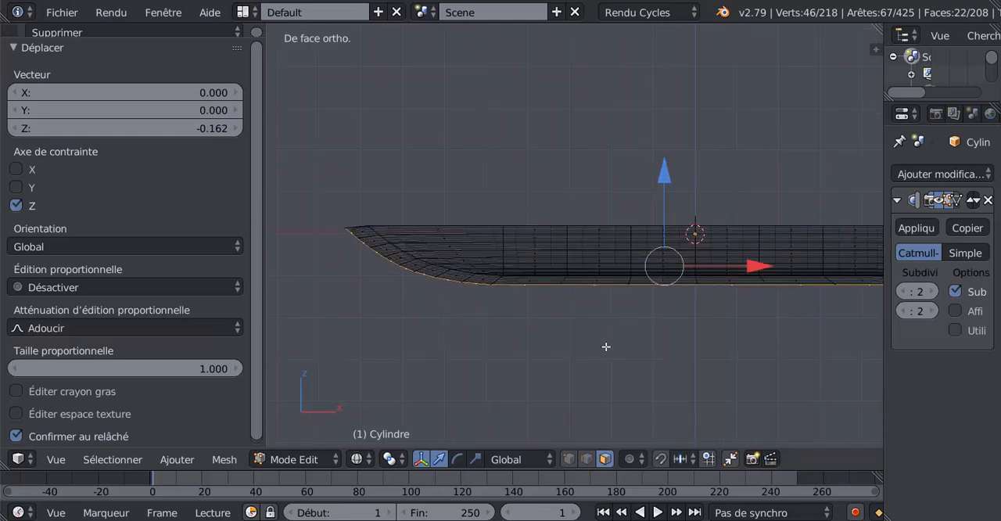
click(570, 457)
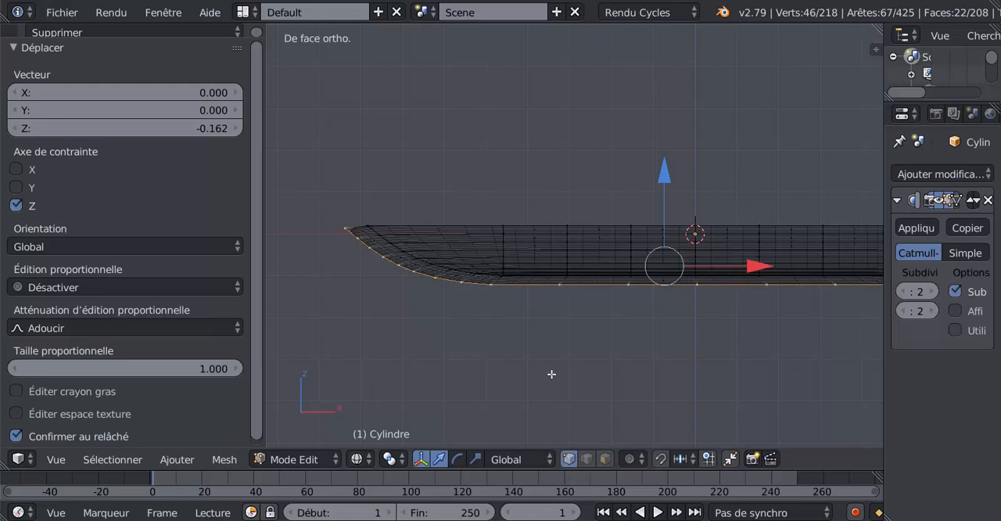
shift+middle_drag(551, 368, 620, 367)
scroll(546, 351, up, 2)
scroll(557, 344, down, 2)
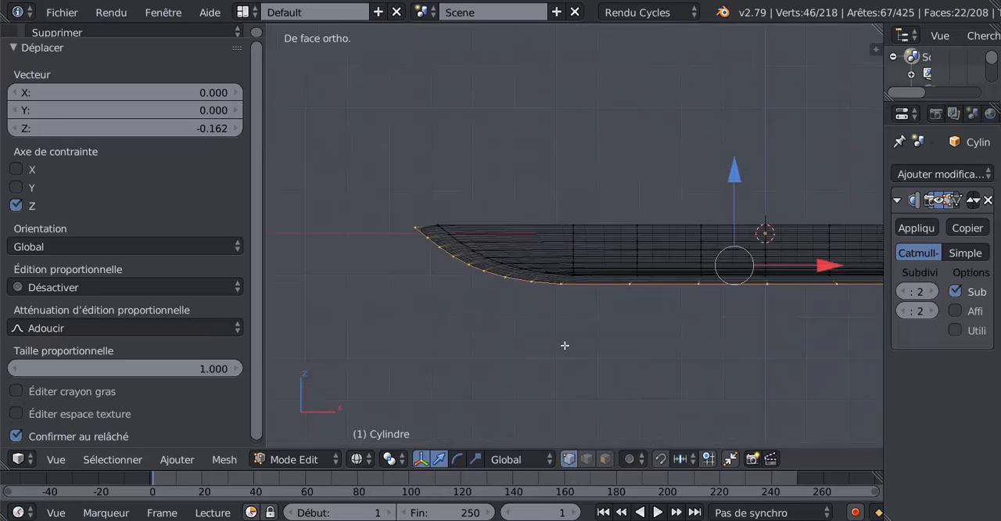
shift+middle_drag(582, 342, 546, 353)
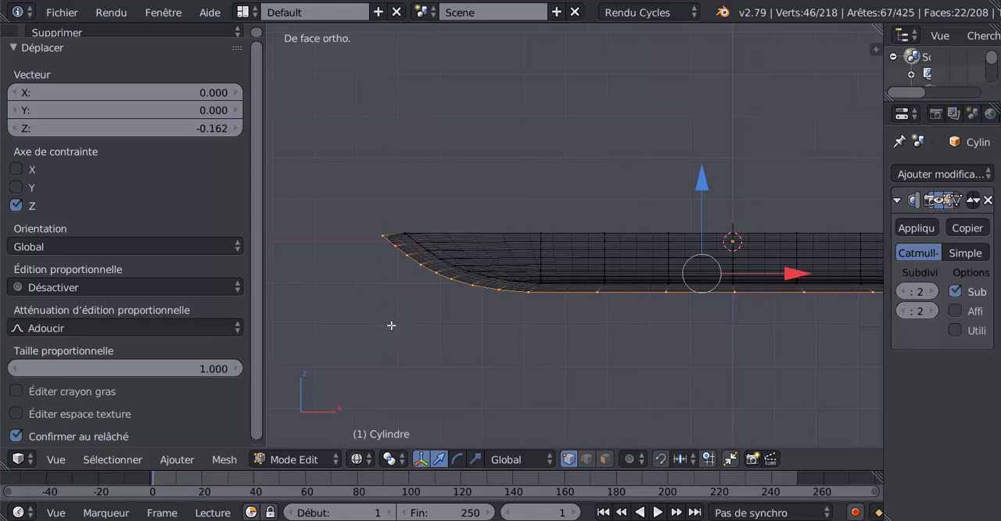
Select only the keel's vertices at the bow tip and raise them by 0.090 along Z
key(a)
right_click(373, 233)
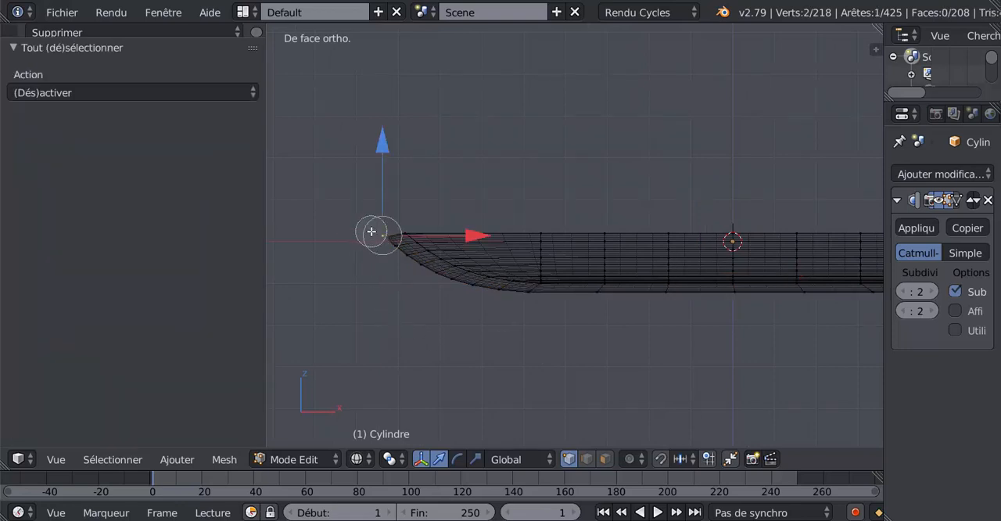
drag(384, 144, 391, 142)
shift+middle_drag(408, 243, 481, 223)
scroll(463, 255, up, 3)
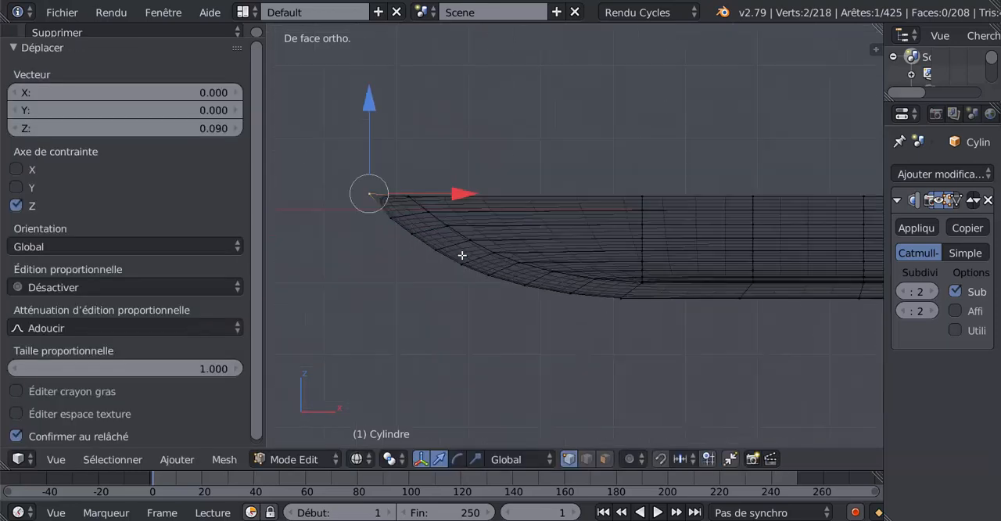
Rotate the keel's outer vertices along the bow curve by about 2.73 degrees, and shift them slightly aft and 0.050 up
shift+middle_drag(465, 266, 567, 299)
scroll(515, 298, up, 1)
scroll(514, 298, up, 1)
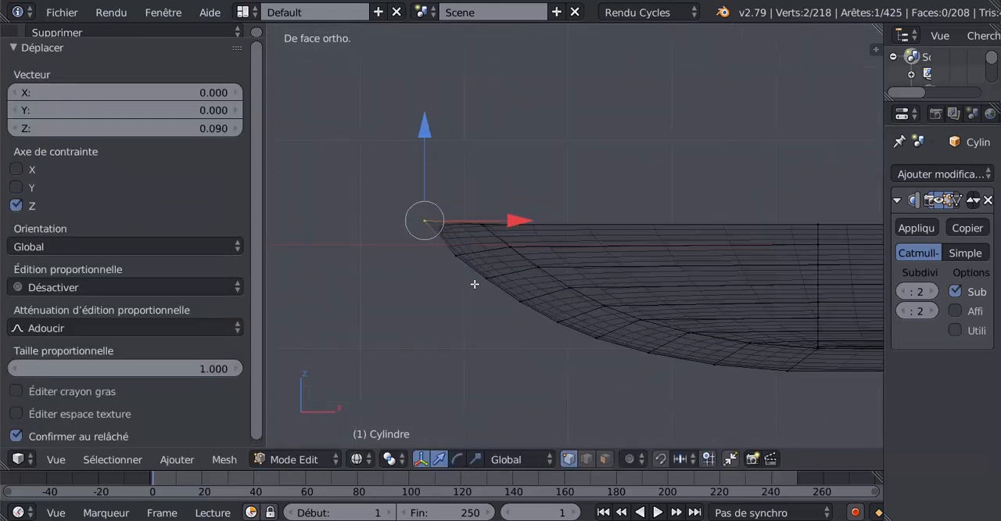
scroll(477, 285, down, 1)
key(c)
click(698, 323)
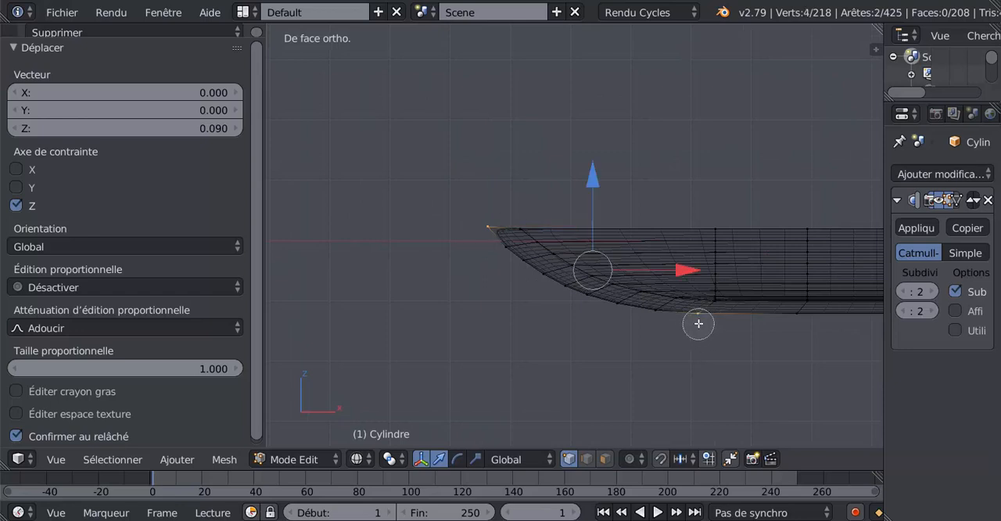
mouse_move(698, 323)
mouse_down()
mouse_move(648, 315)
mouse_move(524, 261)
mouse_move(481, 207)
mouse_up()
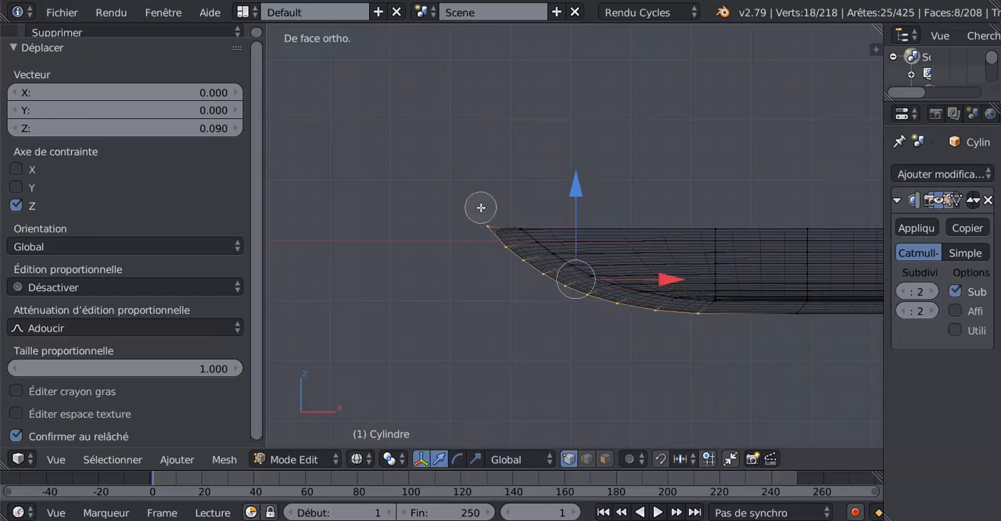
right_click(481, 207)
ctrl+scroll(719, 366, down, 4)
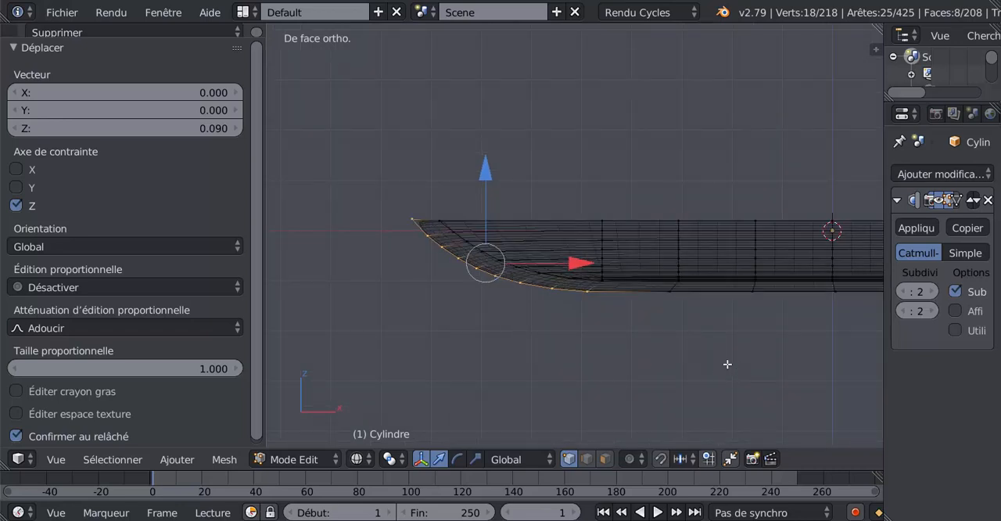
key(r)
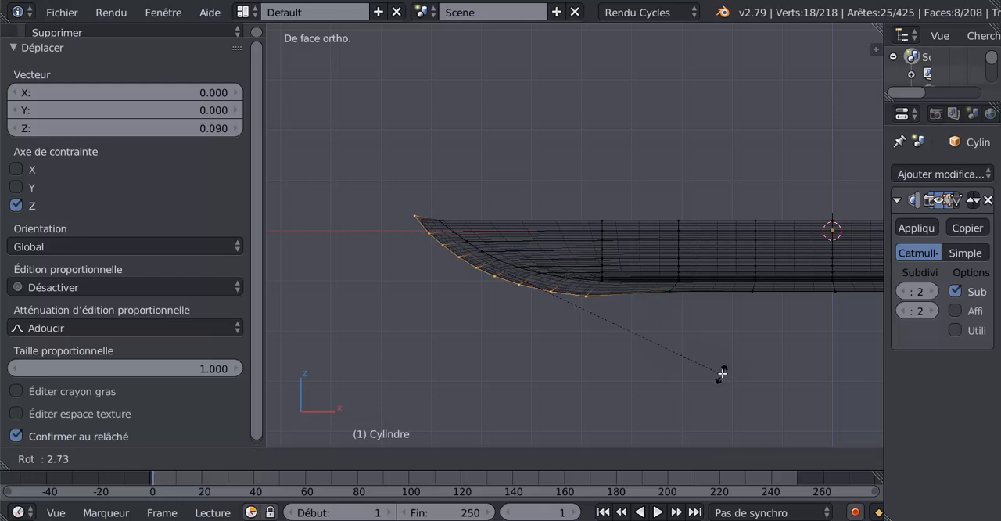
click(722, 373)
drag(582, 264, 574, 252)
drag(491, 182, 491, 178)
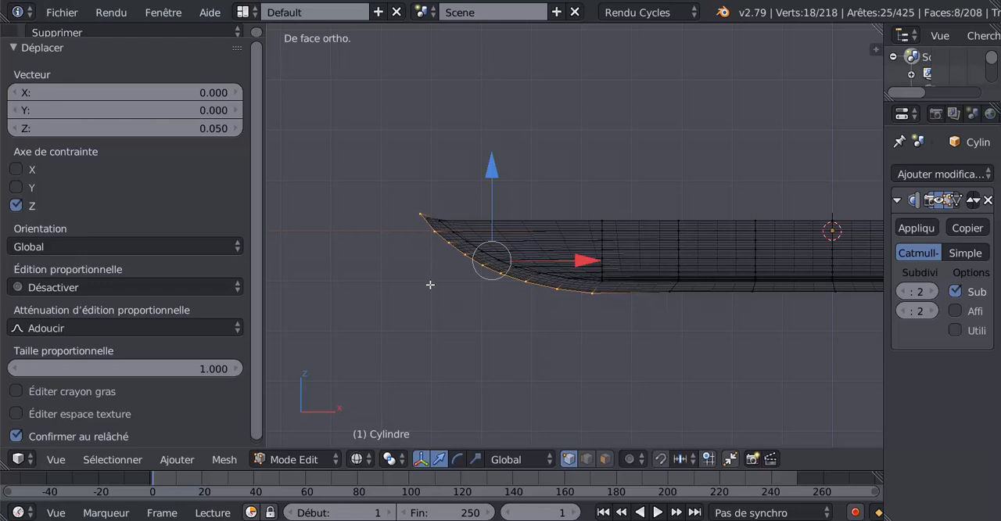
Select only the keel's vertices at the bow tip and lower them by 0.139 along Z
scroll(430, 284, up, 2)
key(a)
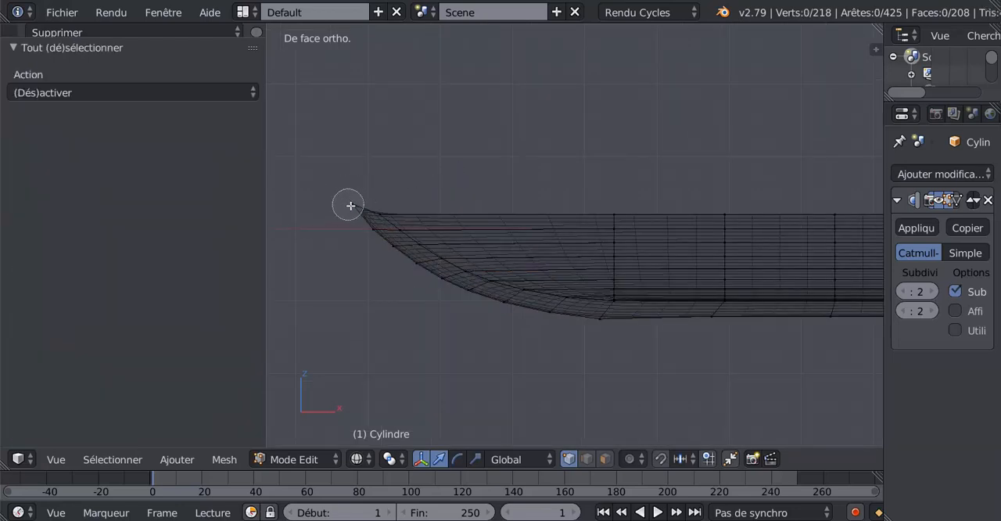
right_click(352, 204)
drag(351, 111, 347, 123)
scroll(417, 290, up, 2)
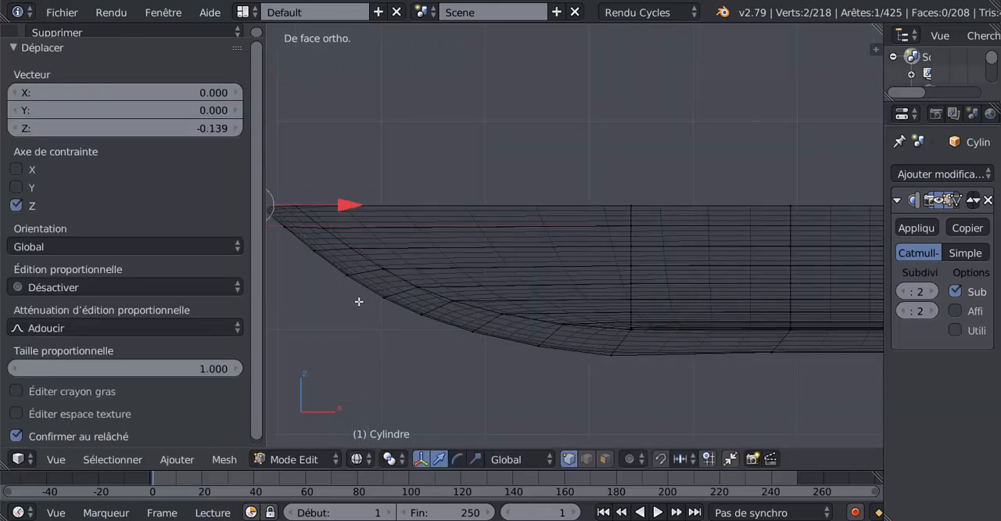
Edge-slide the fourth outer keel vertex pair from the bow tip slightly toward the tip
shift+middle_drag(362, 332, 434, 301)
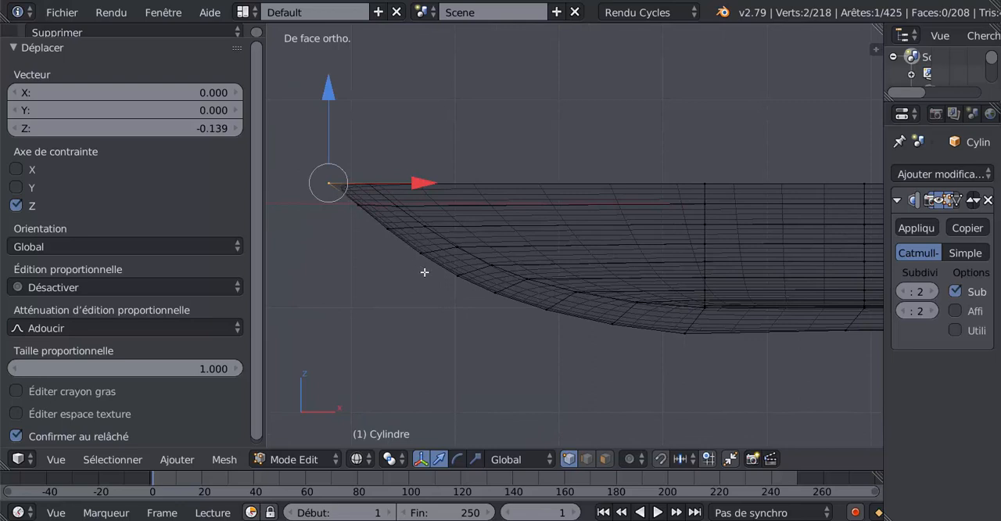
key(a)
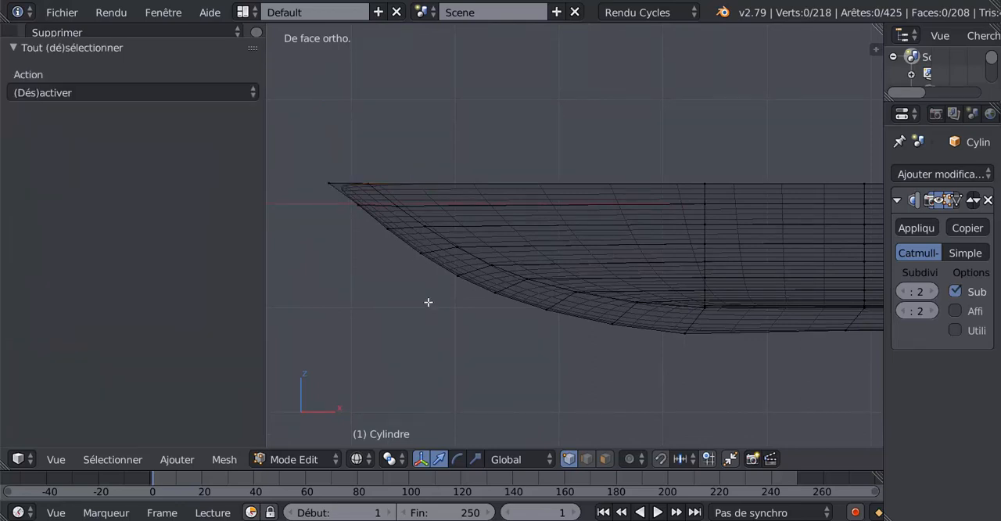
right_click(420, 254)
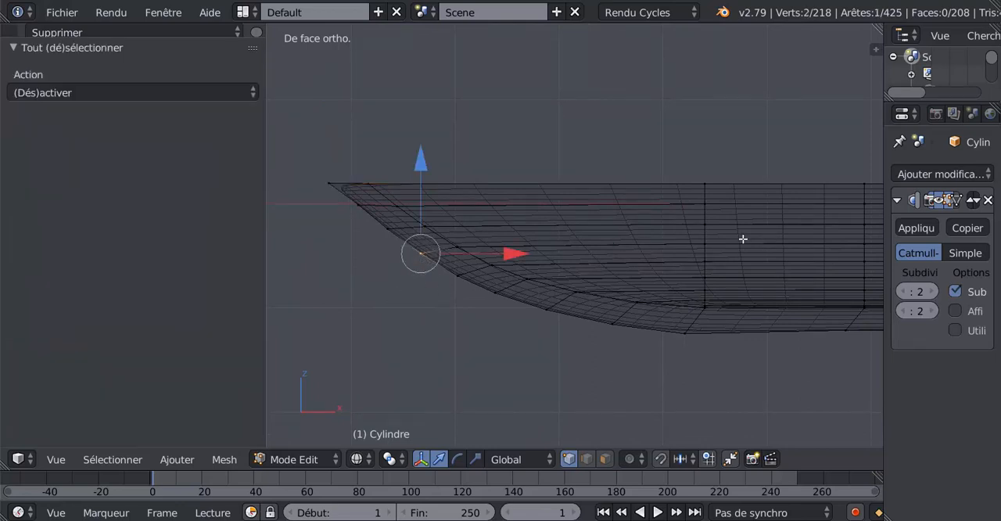
key(g)
key(g)
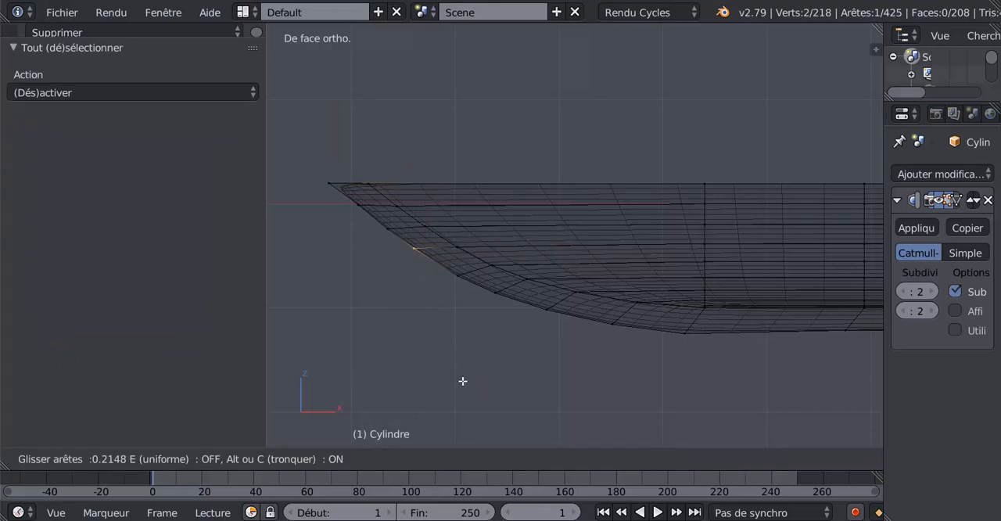
click(406, 281)
Edge-slide the third outer keel vertex pair toward the bow tip by a factor of 0.095
key(a)
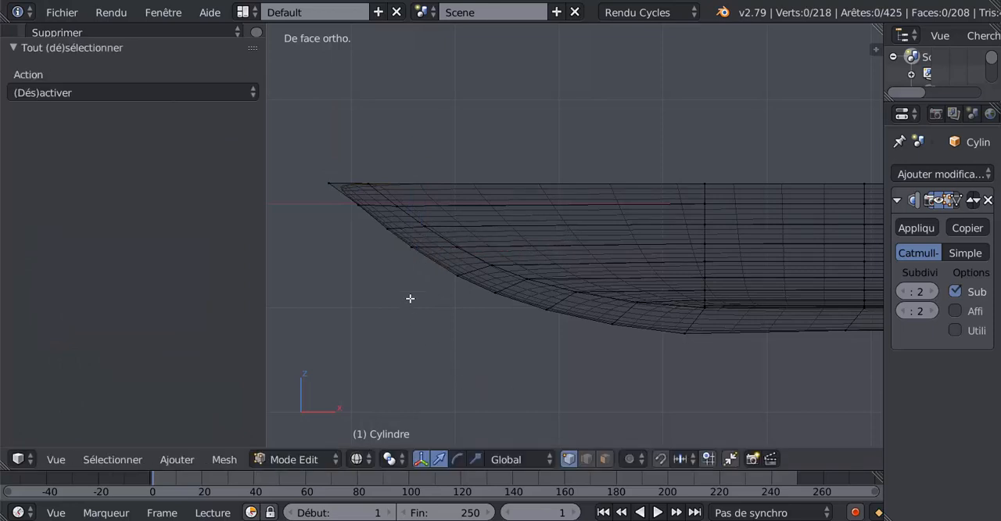
right_click(386, 229)
key(g)
key(g)
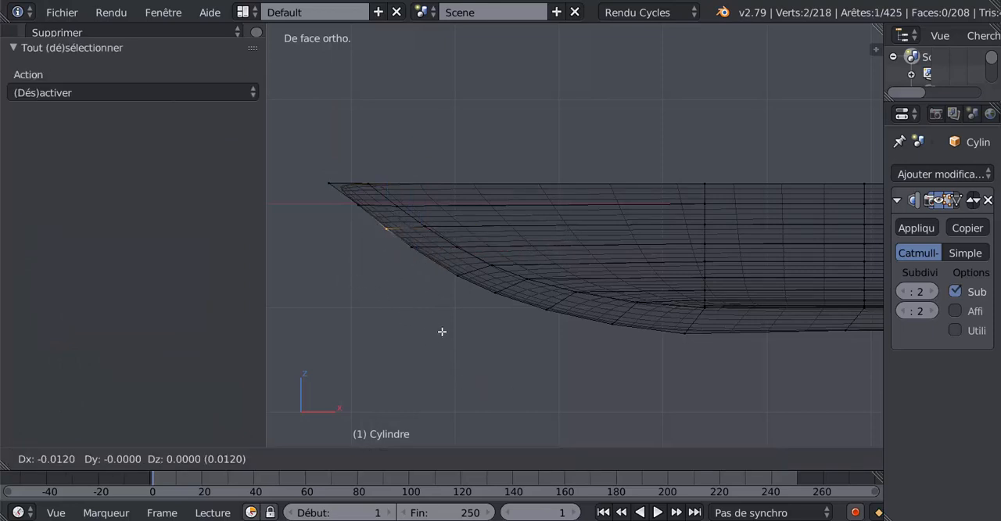
click(441, 330)
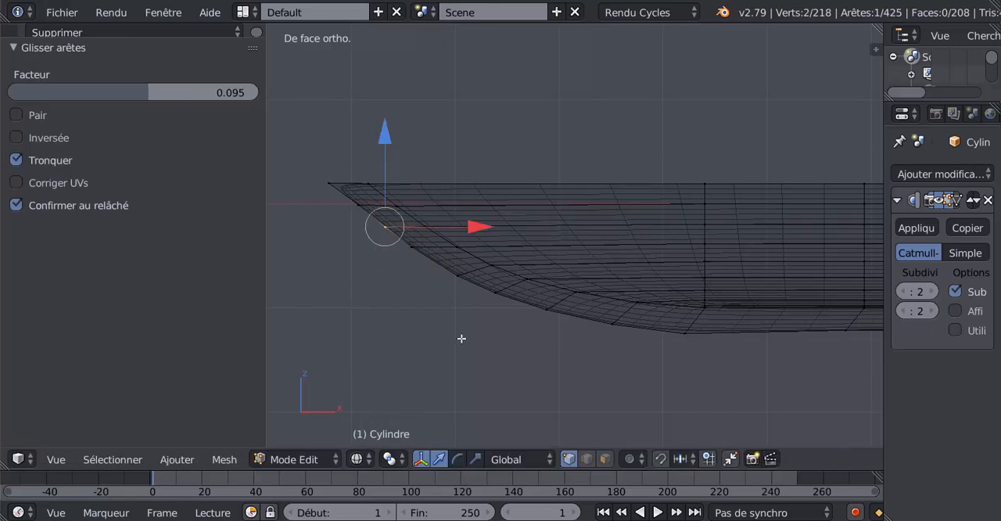
Edge-slide the fifth outer keel vertex pair toward the bow tip by a factor of 0.330, and check the bow in solid shading
key(a)
right_click(457, 276)
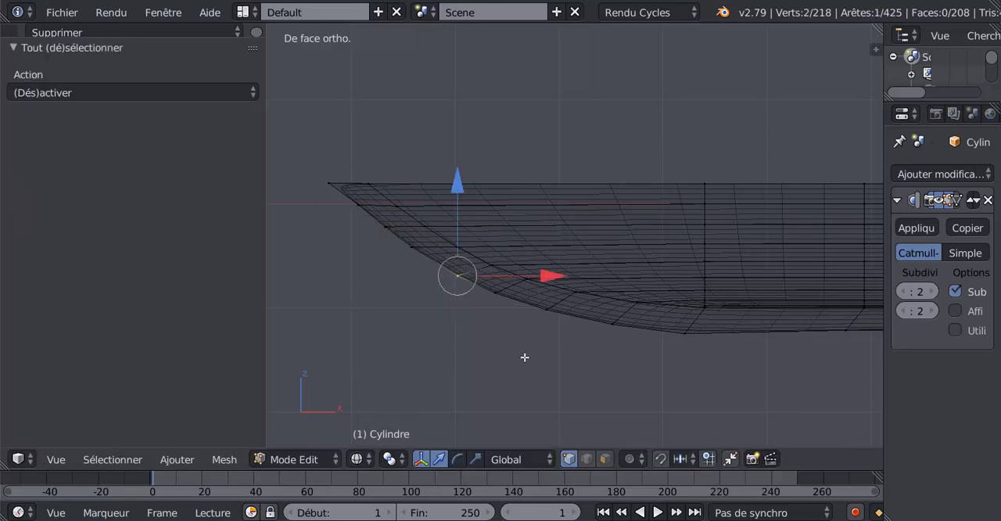
key(g)
key(g)
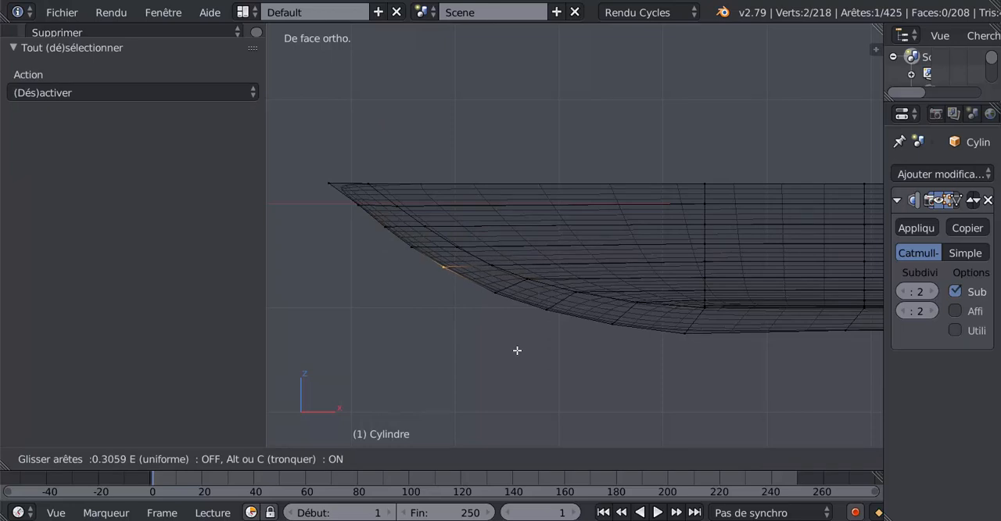
click(515, 348)
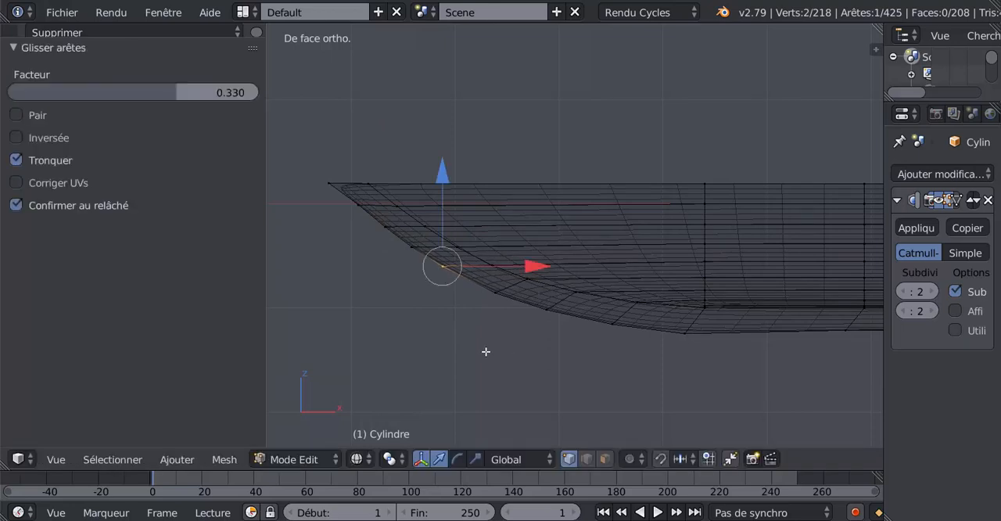
key(z)
mouse_move(434, 348)
middle_down()
mouse_move(530, 341)
mouse_move(484, 344)
middle_up()
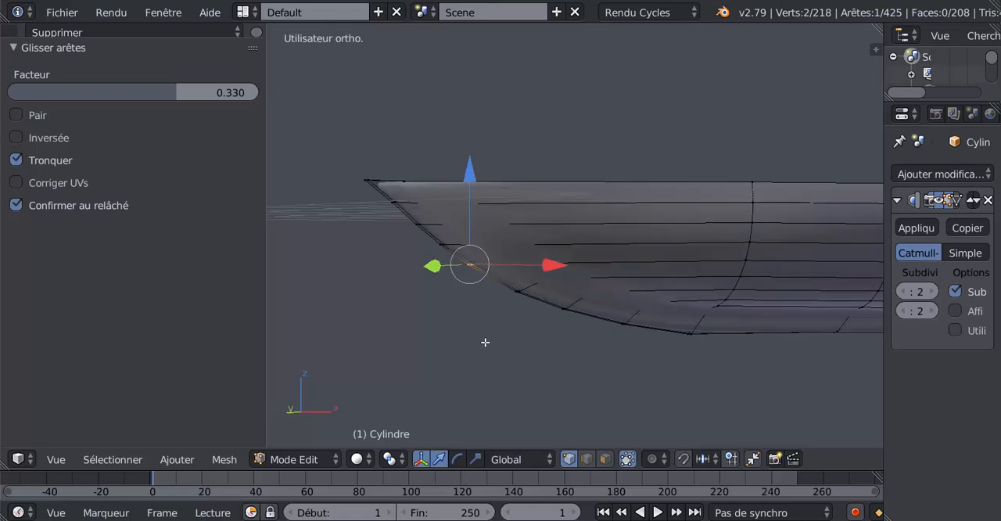
key(KP_1)
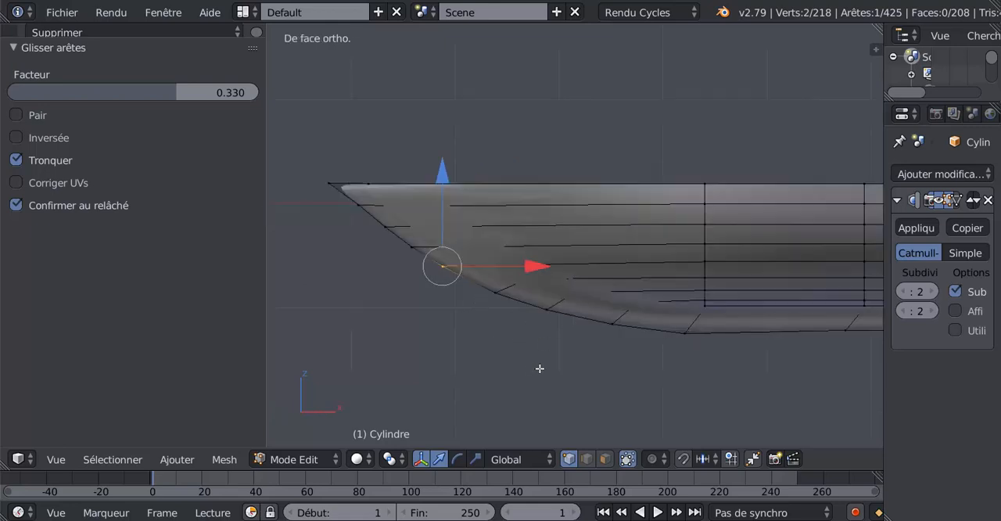
Move the sixth outer keel vertex pair from the bow tip by about -0.20 along X and 0.11 along Z
key(a)
key(z)
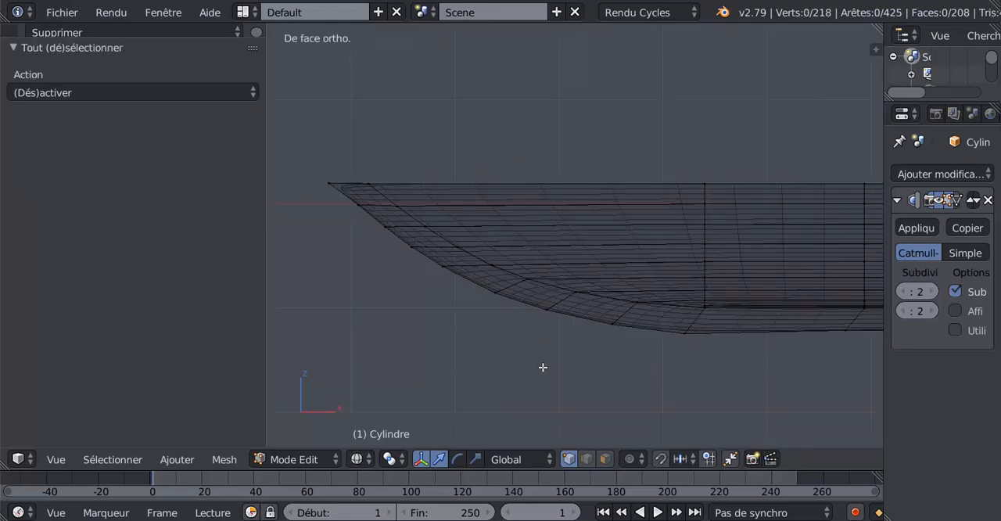
key(a)
key(c)
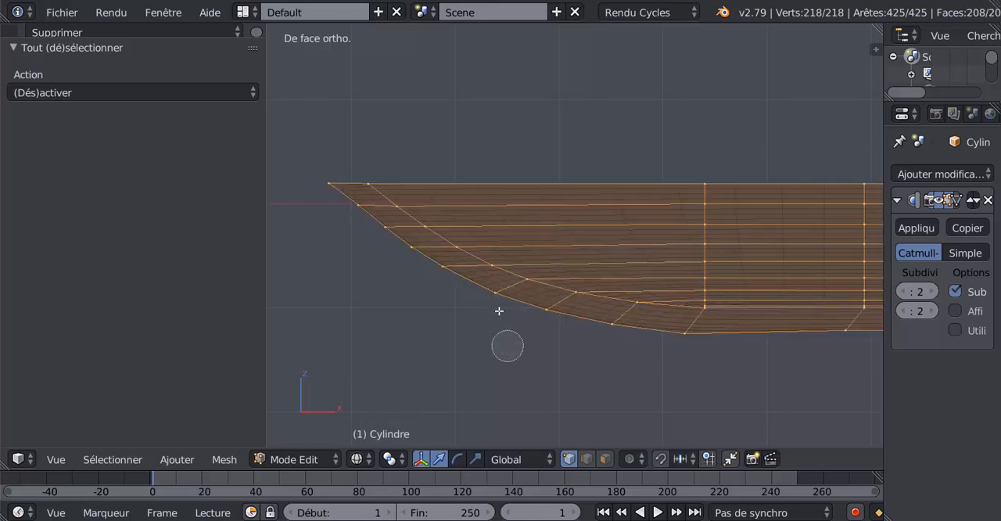
key(Escape)
key(a)
key(c)
click(493, 298)
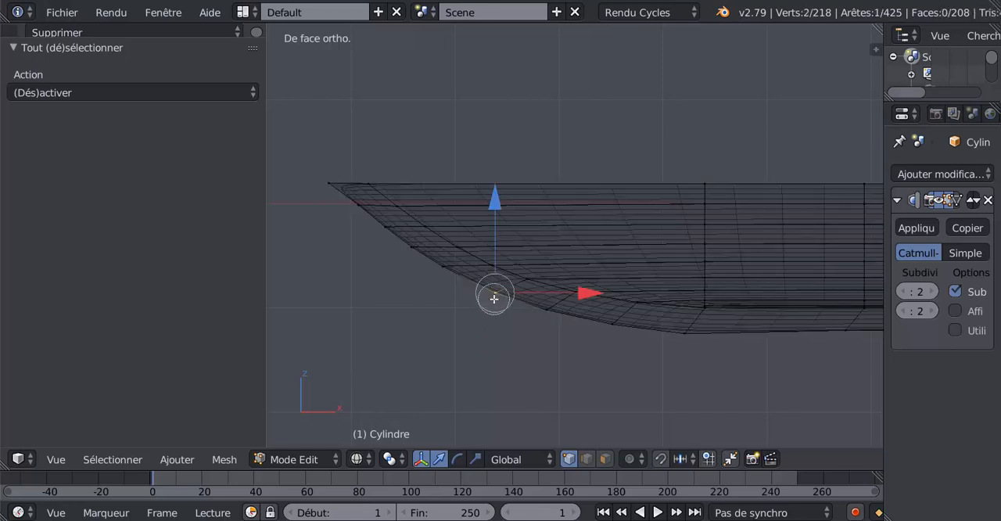
key(Escape)
key(g)
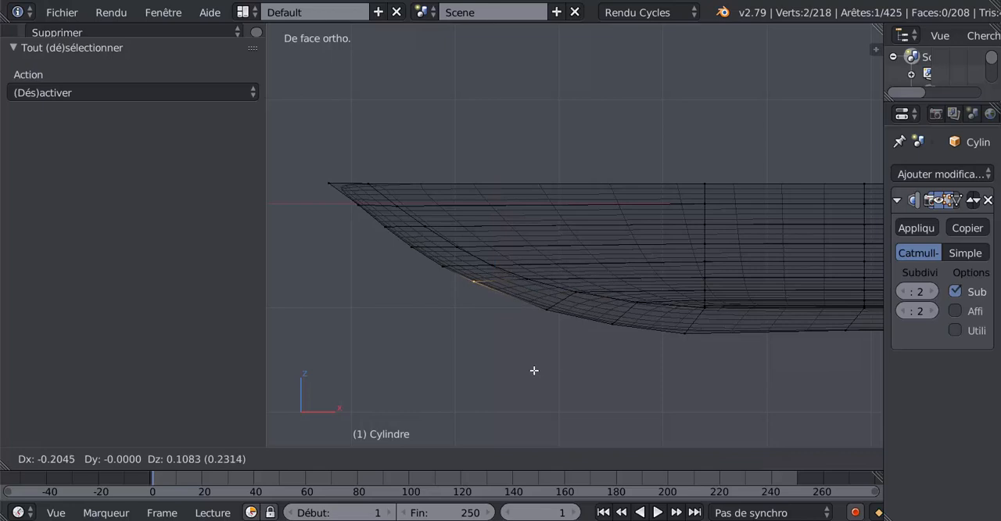
click(533, 371)
Edge-slide the seventh outer keel vertex pair toward the bow tip by a factor of about 0.3
key(a)
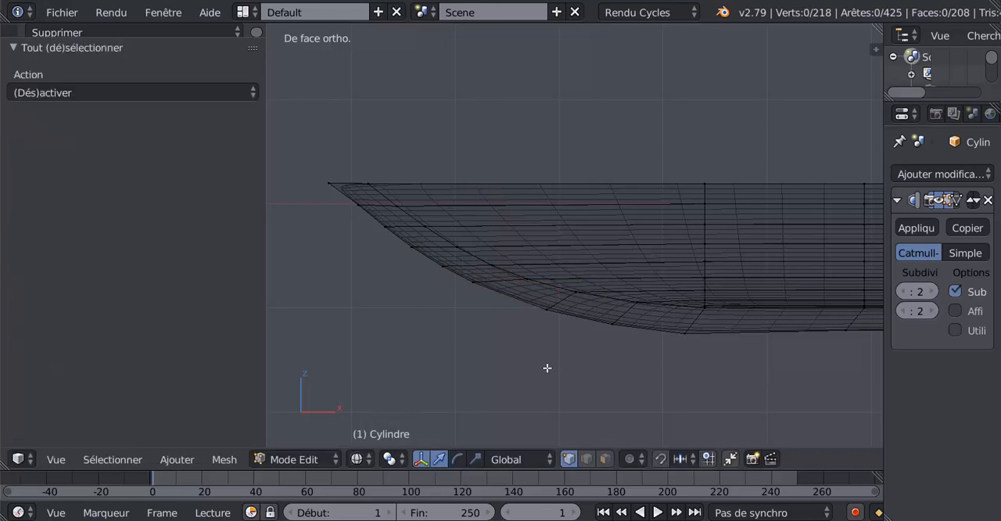
key(c)
click(544, 311)
key(Escape)
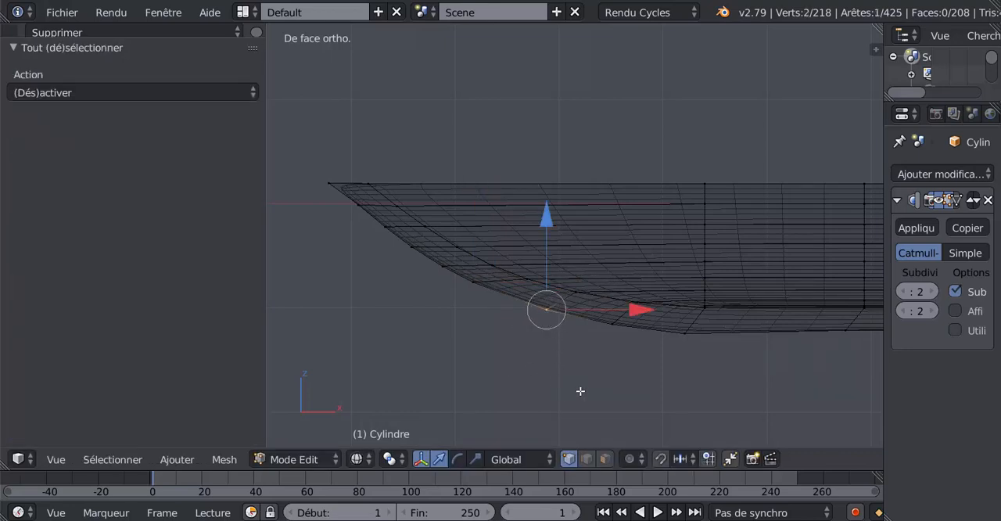
key(g)
key(g)
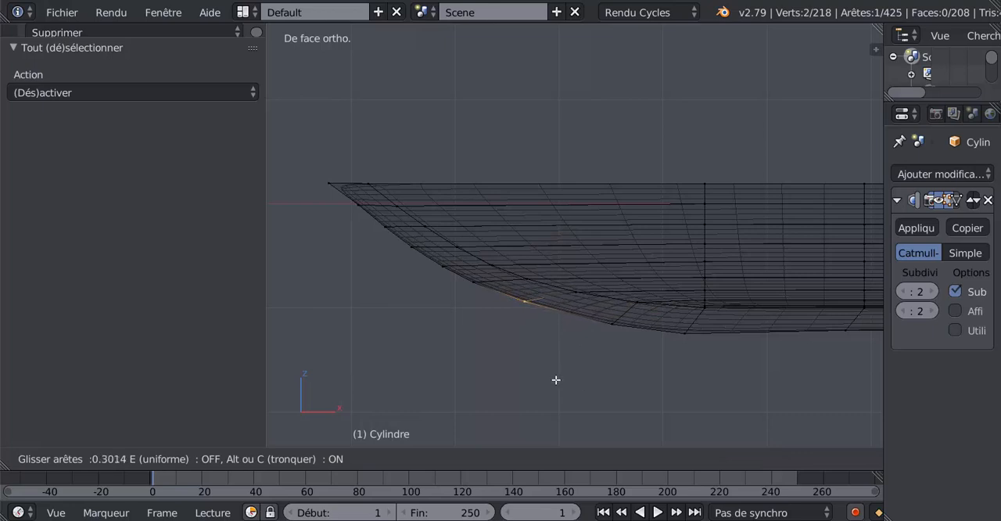
click(555, 378)
Edge-slide the eighth outer keel vertex pair away from the bow tip by a factor of -0.110
key(a)
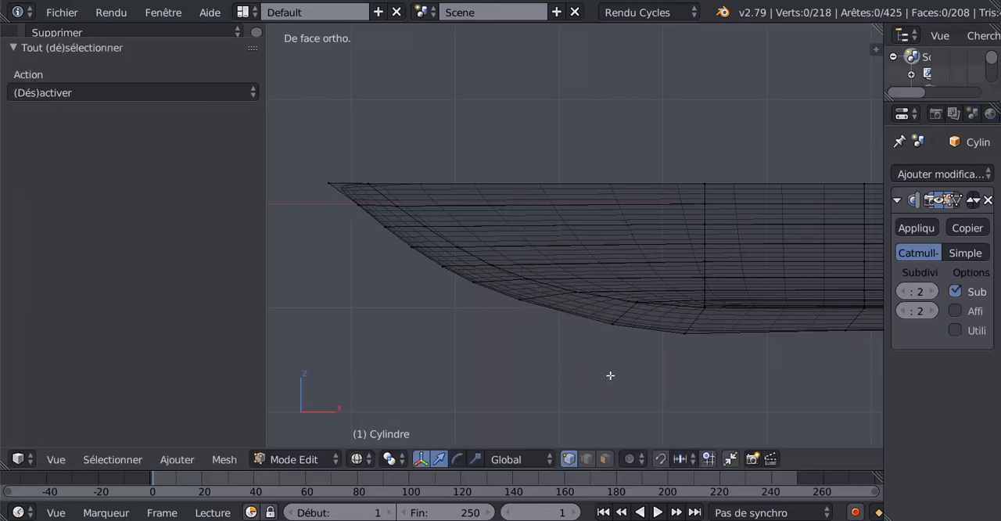
right_click(611, 323)
key(g)
key(g)
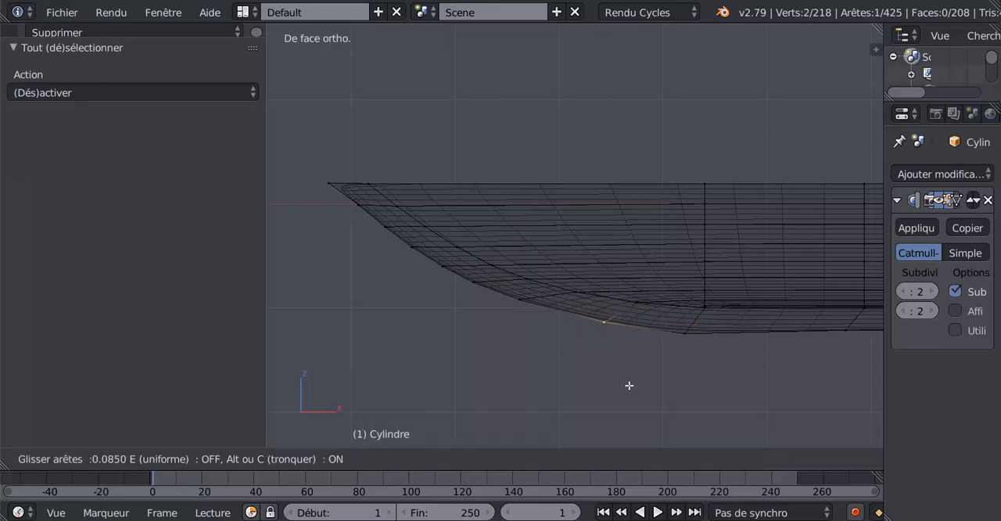
click(649, 390)
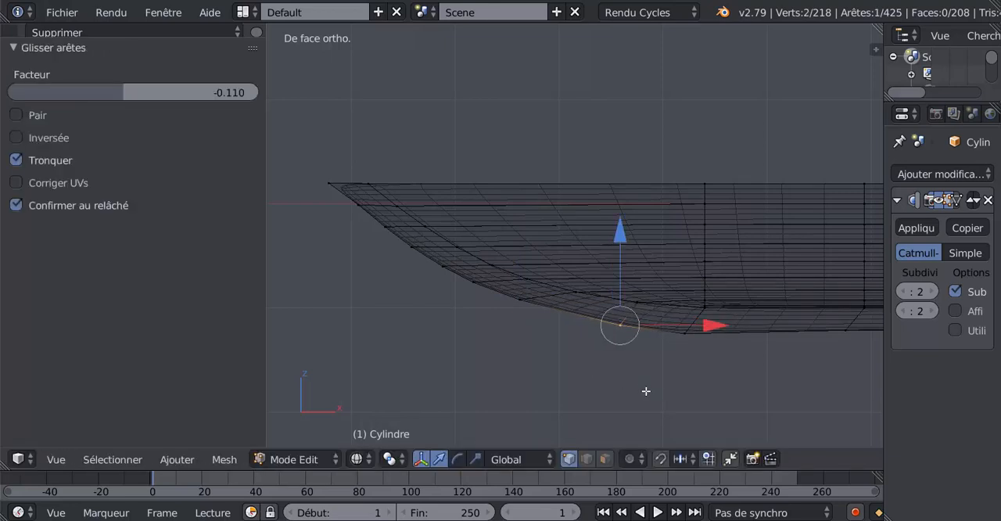
Edge-slide the ninth outer keel vertex pair away from the bow tip by a factor of -0.078
key(a)
right_click(687, 338)
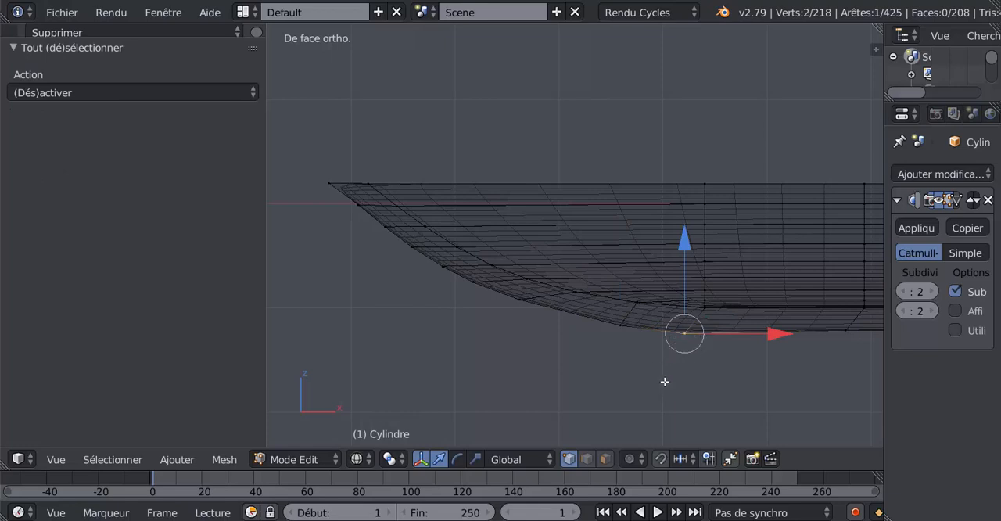
key(g)
key(g)
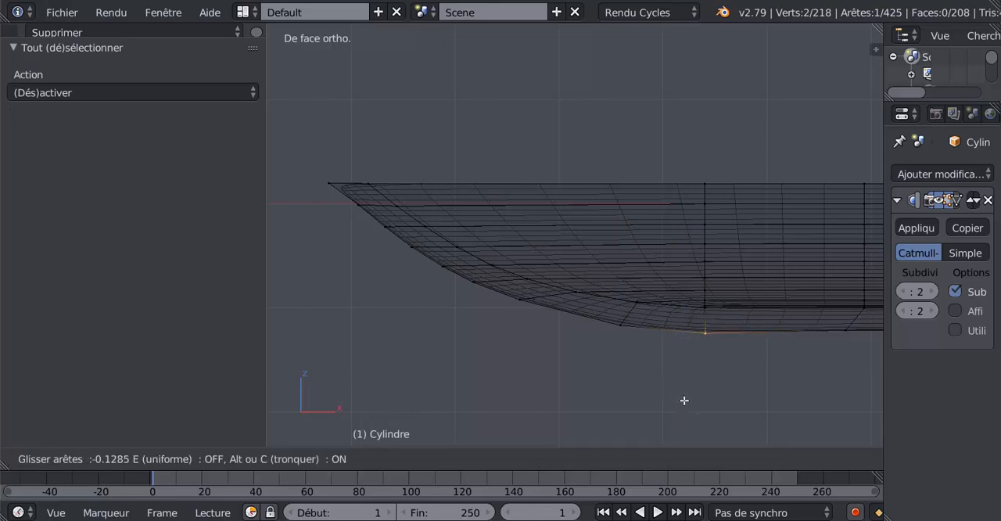
click(685, 400)
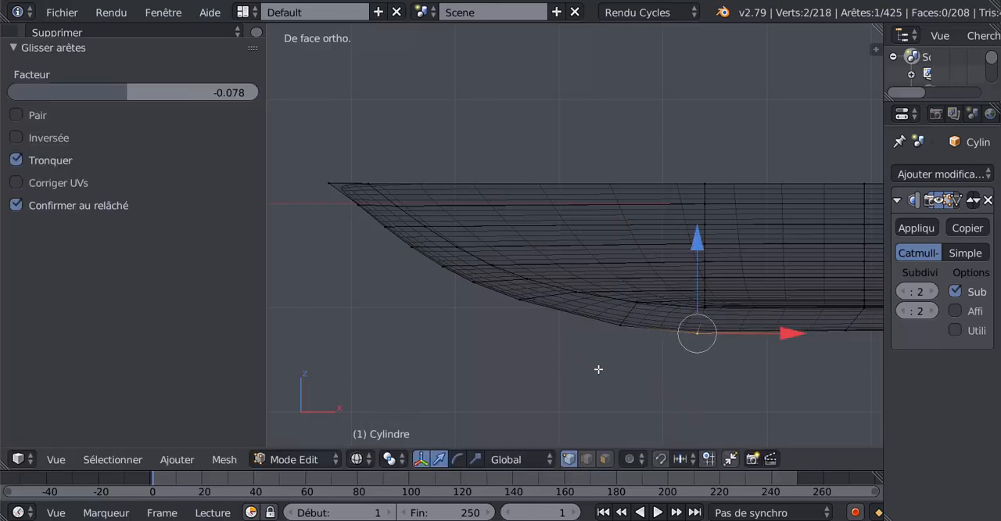
Examine the keel's lower edge and the spacing of its segments along the hull in front view
scroll(625, 354, down, 4)
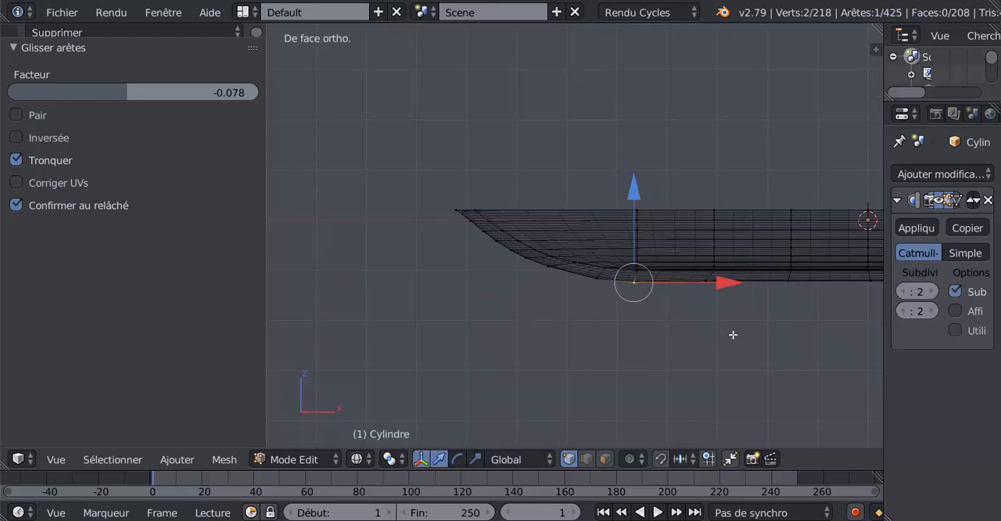
shift+middle_drag(733, 335, 549, 330)
scroll(463, 330, up, 2)
scroll(463, 331, down, 2)
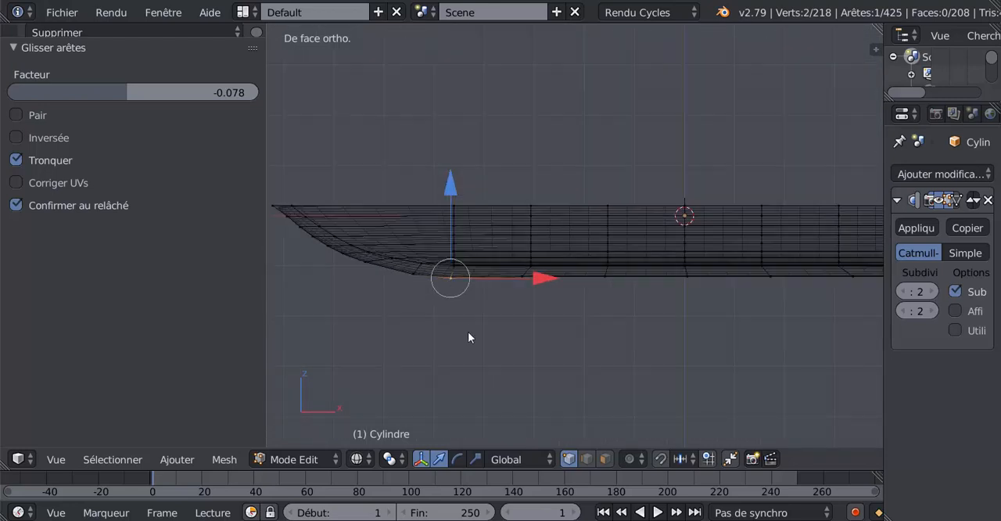
key(Tab)
key(Tab)
shift+middle_drag(740, 339, 851, 309)
scroll(531, 326, up, 2)
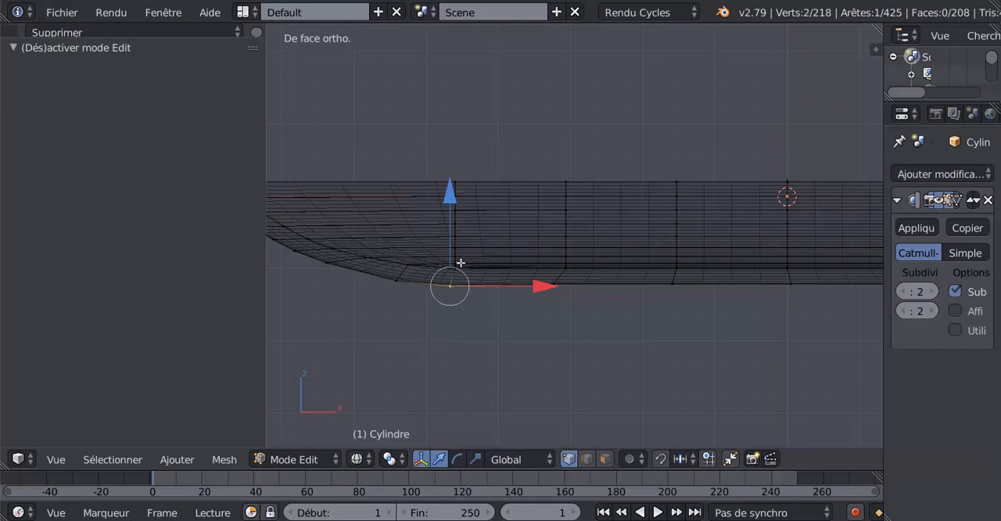
Select the first rib edge loop behind the bow and examine how far it continues toward the keel
alt+right_click(455, 236)
scroll(452, 305, up, 2)
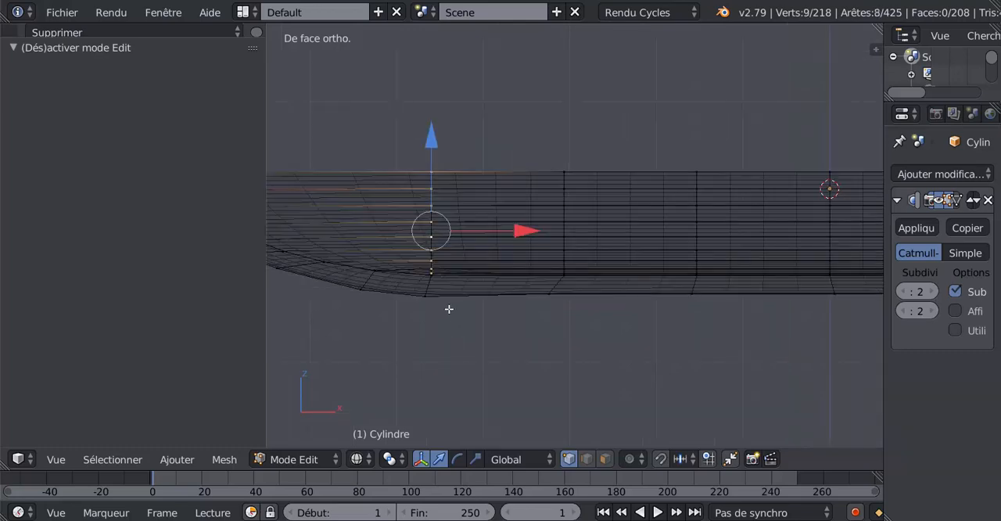
scroll(402, 290, down, 2)
mouse_move(431, 310)
middle_down()
mouse_move(586, 342)
mouse_move(559, 397)
mouse_move(518, 371)
mouse_move(511, 340)
middle_up()
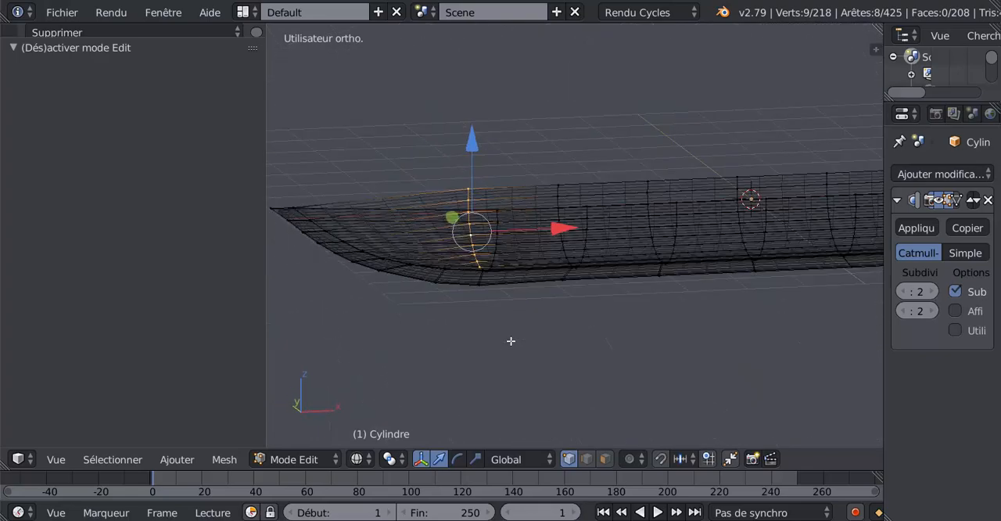
key(Tab)
middle_drag(643, 336, 613, 367)
key(Tab)
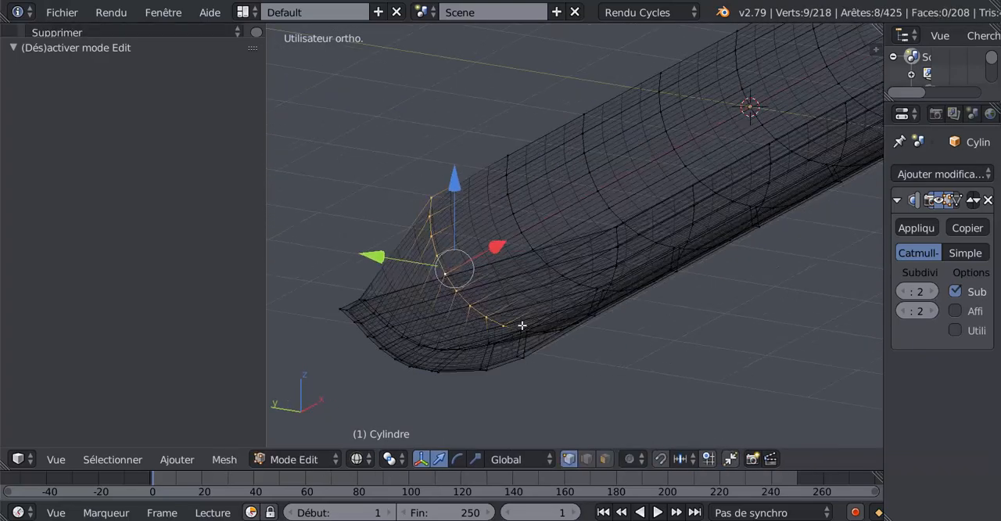
middle_drag(529, 351, 545, 351)
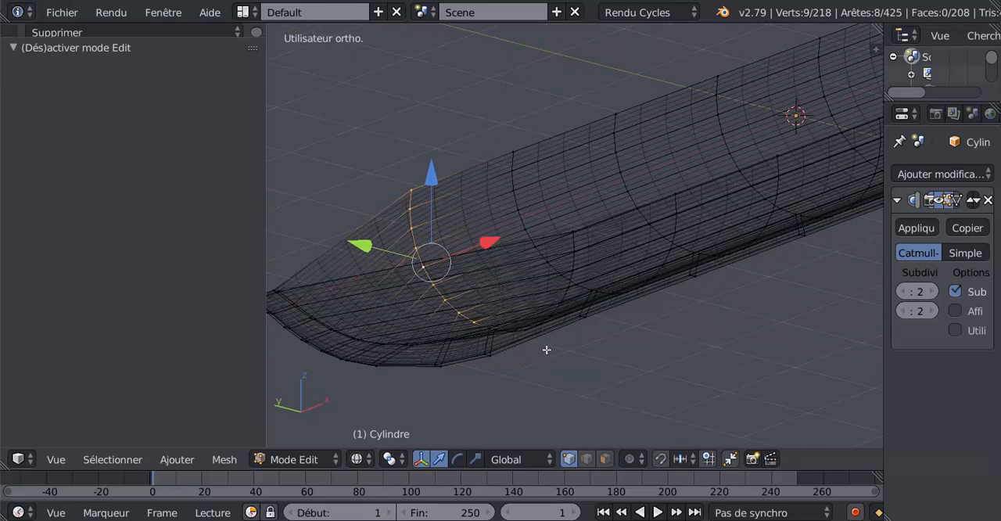
scroll(592, 360, down, 3)
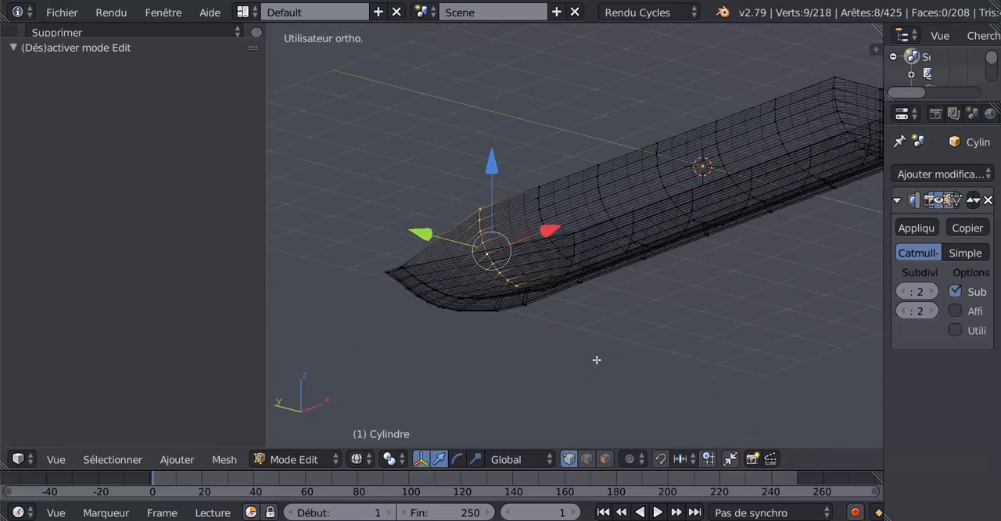
Select the whole boat mesh and remove its duplicate vertices
key(a)
key(a)
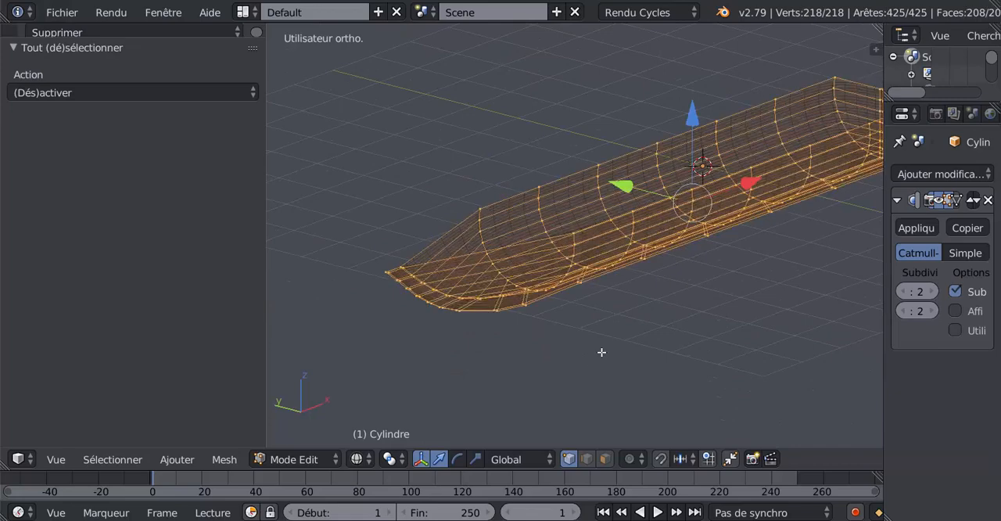
middle_drag(599, 351, 527, 332)
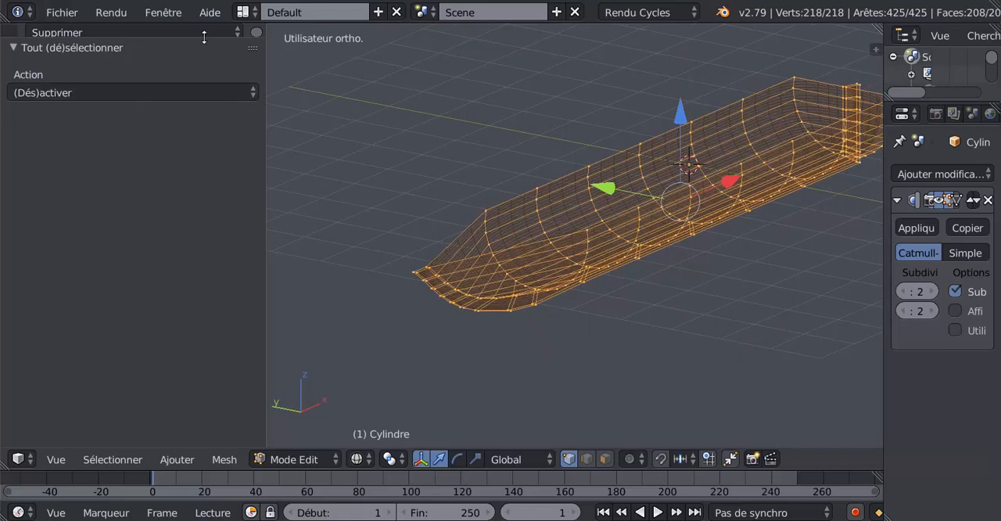
drag(204, 37, 190, 304)
drag(256, 257, 254, 211)
click(80, 204)
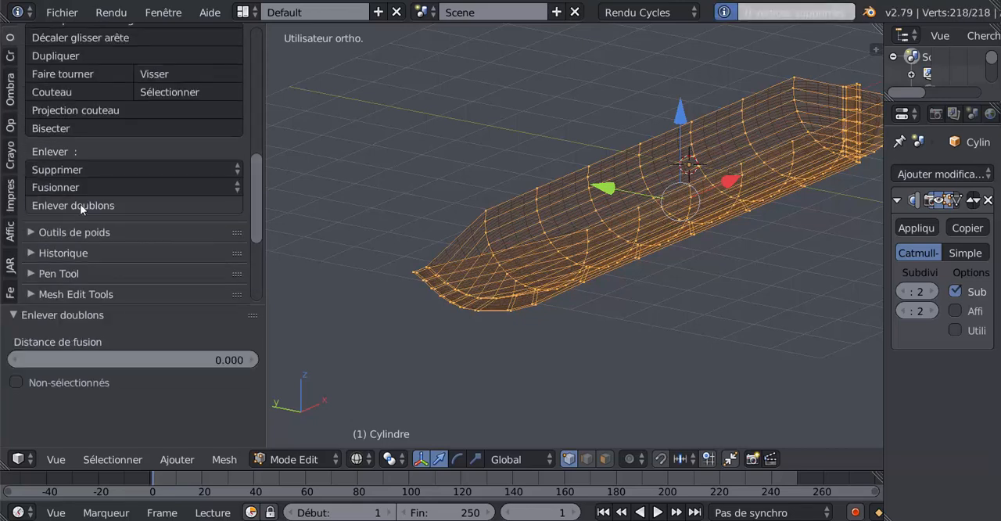
Reselect the first rib edge loop and examine its junction with the keel up close in wireframe and solid shading
middle_drag(644, 283, 566, 245)
key(Tab)
key(Tab)
alt+right_click(439, 251)
scroll(511, 244, up, 2)
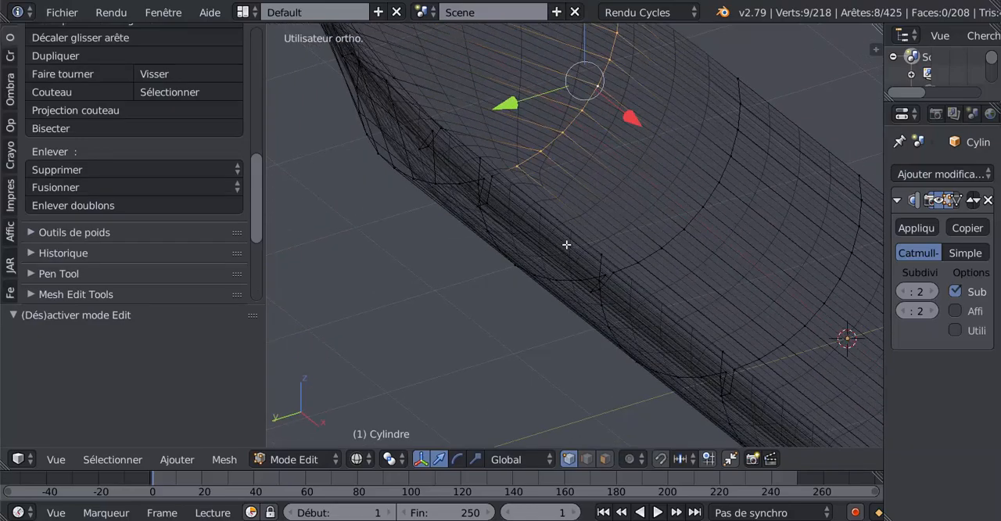
key(Tab)
key(Tab)
key(z)
scroll(544, 228, up, 2)
middle_drag(557, 229, 610, 338)
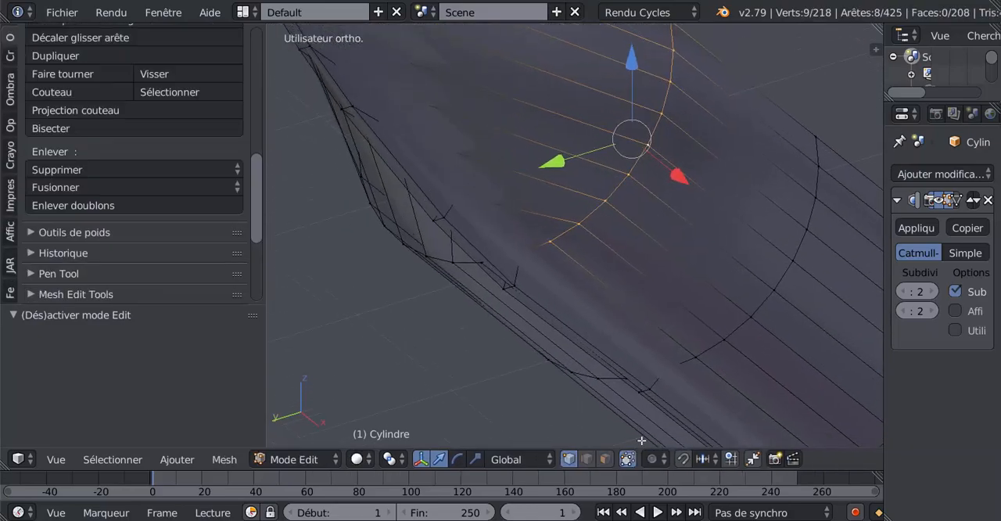
Set the subdivision modifier's viewport level to 0 and examine individual vertices where the first rib meets the keel
click(901, 293)
click(902, 293)
mouse_move(544, 247)
right_down()
mouse_move(549, 224)
mouse_move(565, 261)
mouse_move(533, 265)
mouse_move(568, 252)
mouse_move(536, 233)
right_up()
right_click(565, 263)
right_click(536, 233)
middle_drag(538, 236, 629, 272)
mouse_move(628, 272)
right_down()
mouse_move(644, 279)
mouse_move(623, 282)
right_up()
right_click(623, 282)
middle_drag(623, 282, 675, 286)
right_drag(712, 268, 690, 257)
right_click(705, 257)
scroll(697, 270, down, 3)
middle_drag(508, 343, 549, 257)
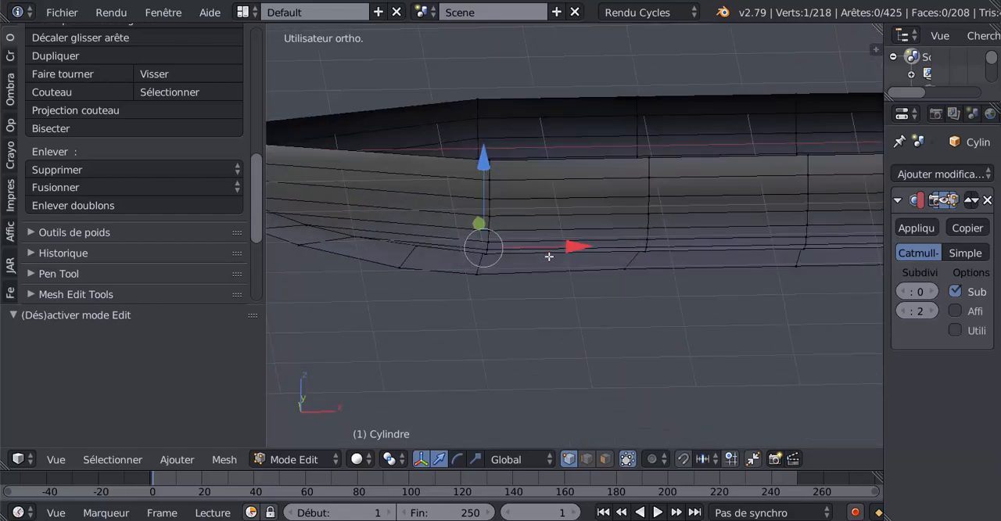
Edge-slide the outer keel vertex pair below the first rib by a factor of -0.051, aligning it vertically with the rib
key(KP_1)
key(a)
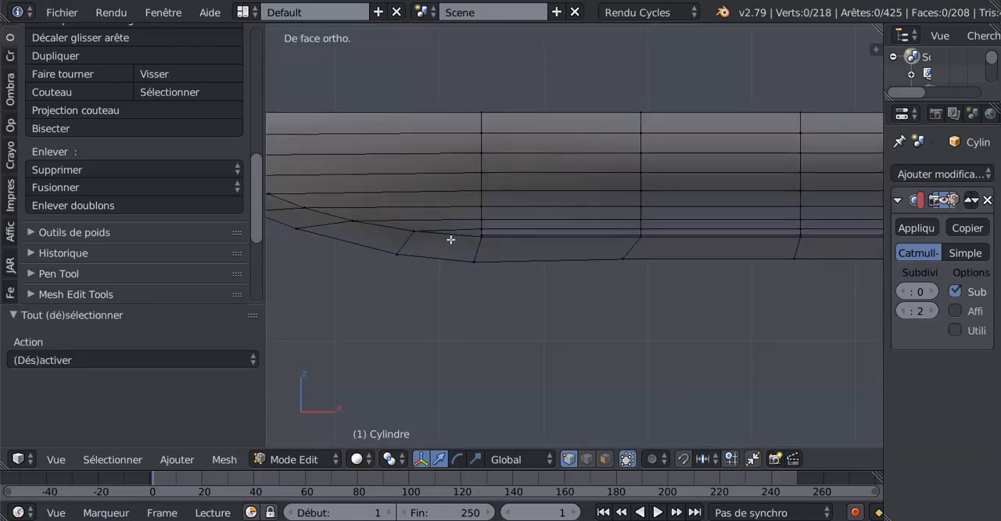
key(z)
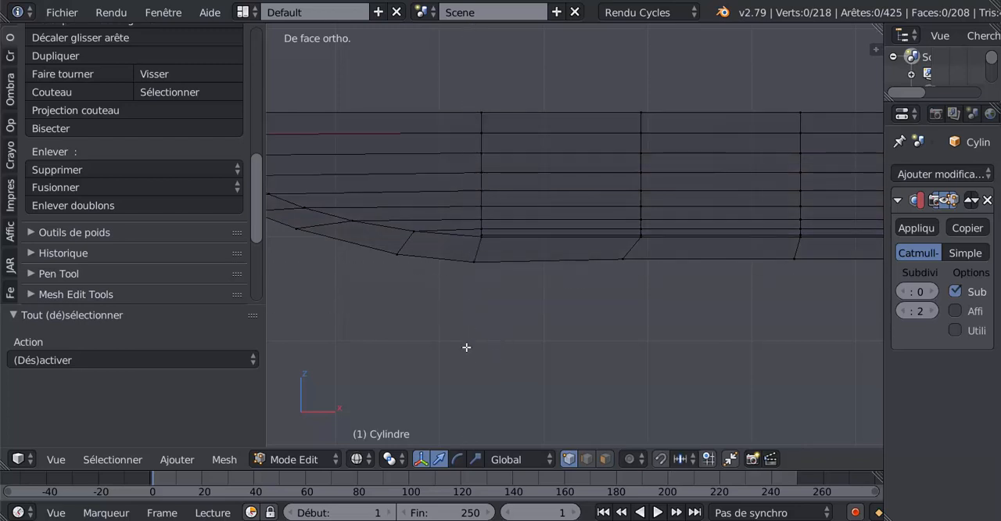
key(c)
click(475, 270)
right_click(487, 301)
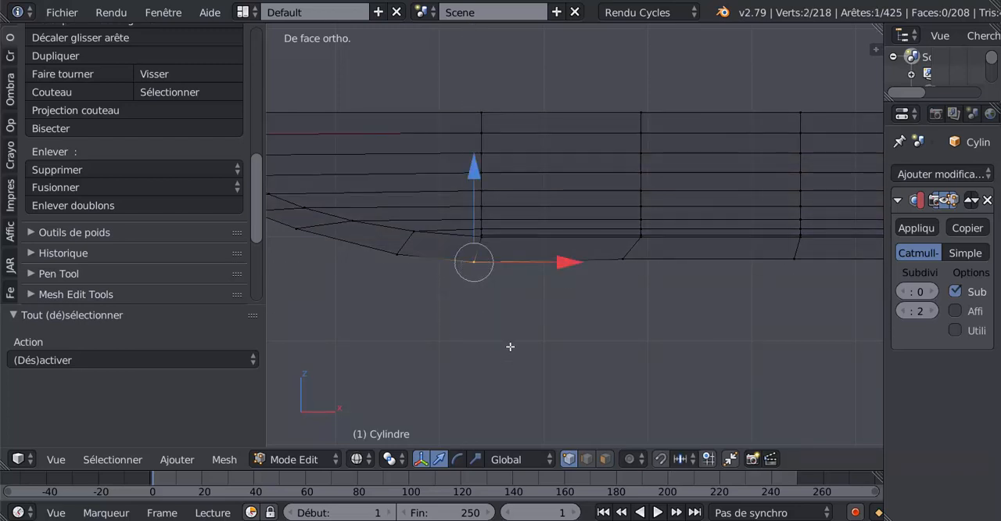
key(g)
key(g)
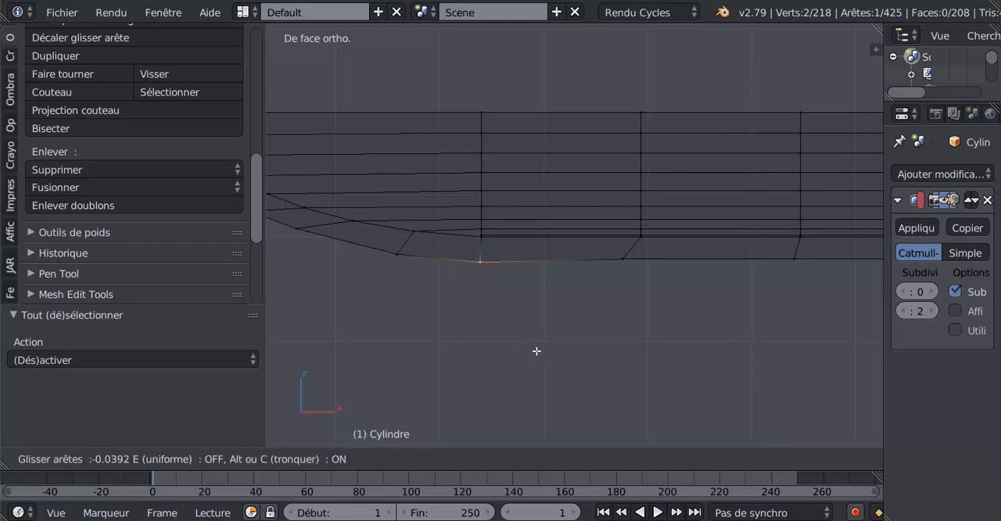
click(537, 352)
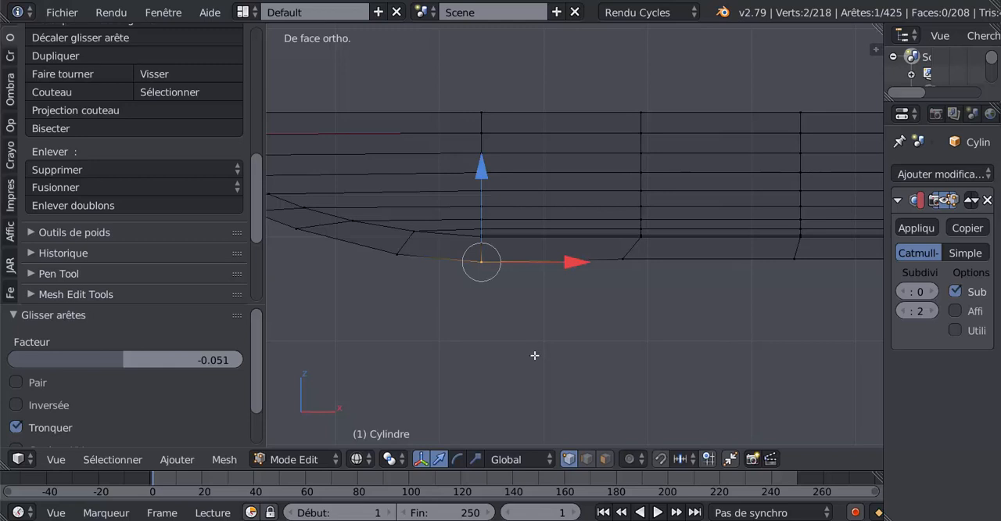
Select the whole first rib loop including its keel vertices and flatten it with the LoopTools Flatten operation
key(a)
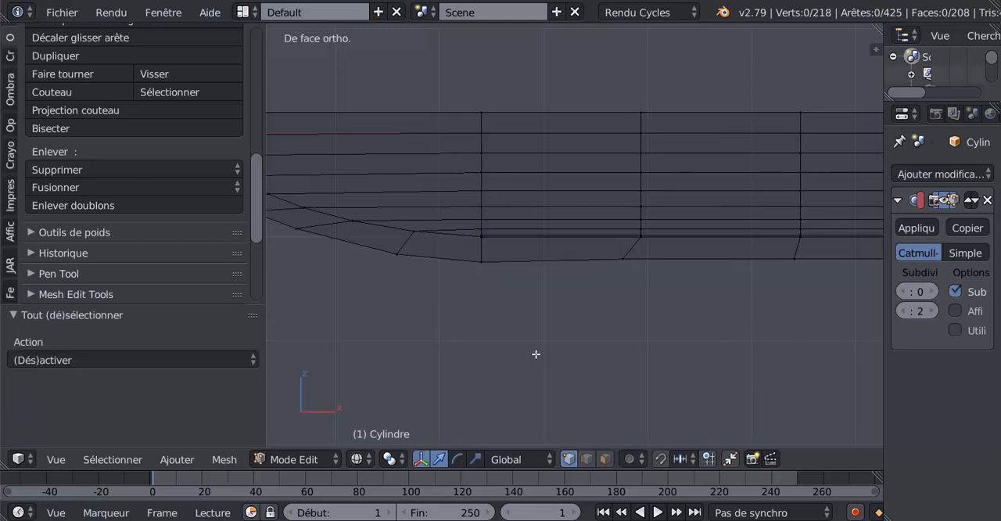
key(c)
drag(484, 102, 480, 325)
right_click(479, 324)
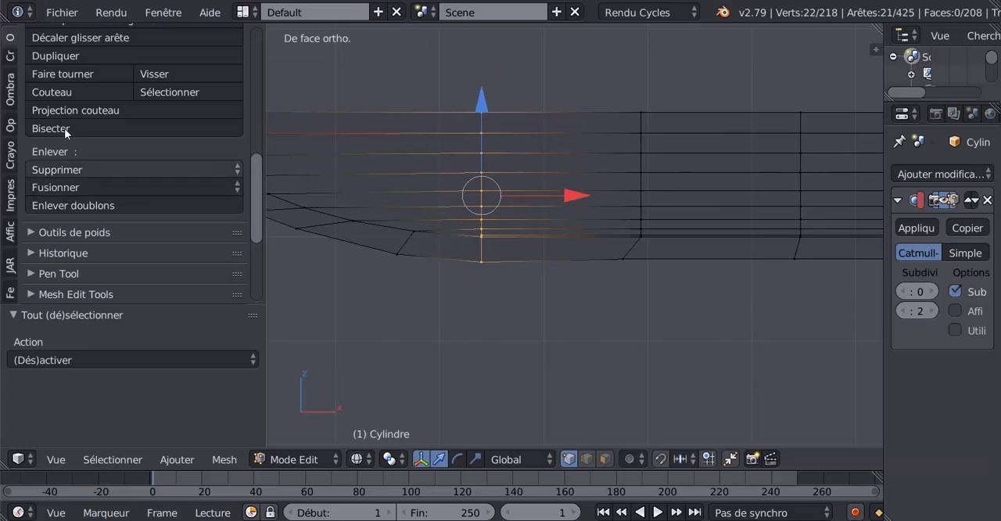
scroll(117, 188, down, 5)
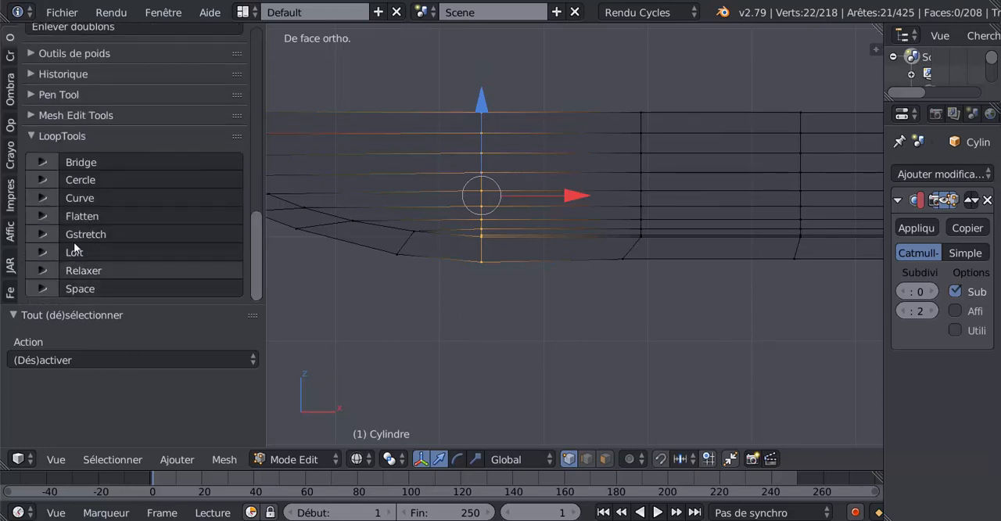
click(84, 217)
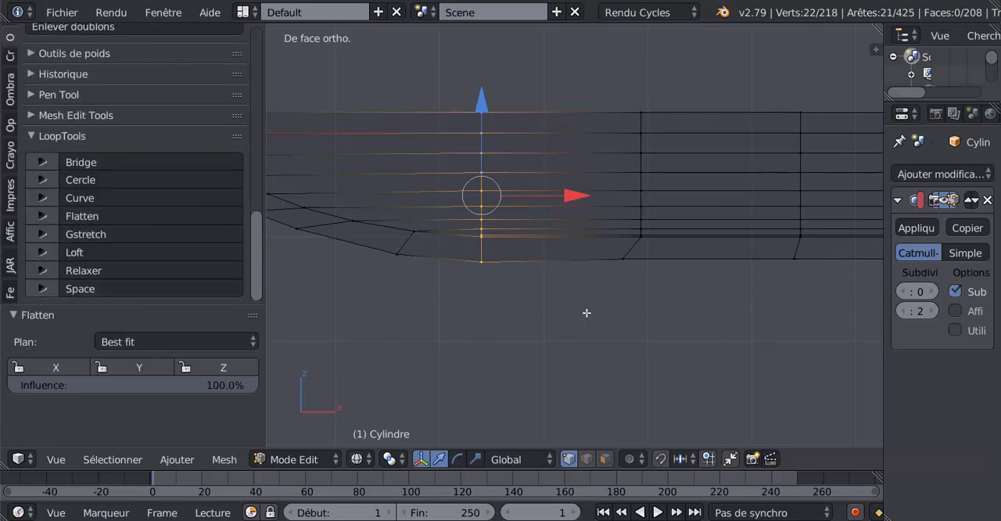
Select all vertices of the second rib, down to the outer keel pair, and flatten them with LoopTools
key(a)
key(c)
drag(640, 107, 619, 277)
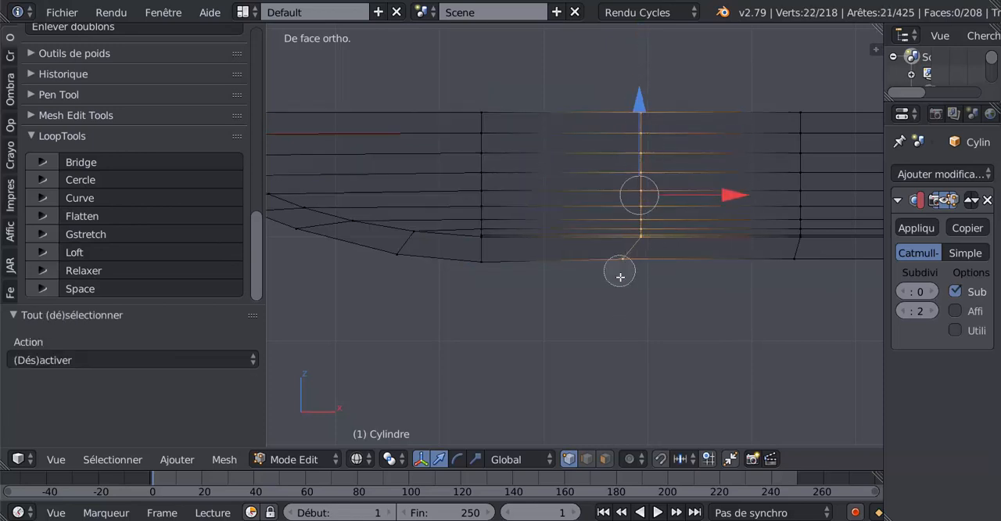
right_click(632, 313)
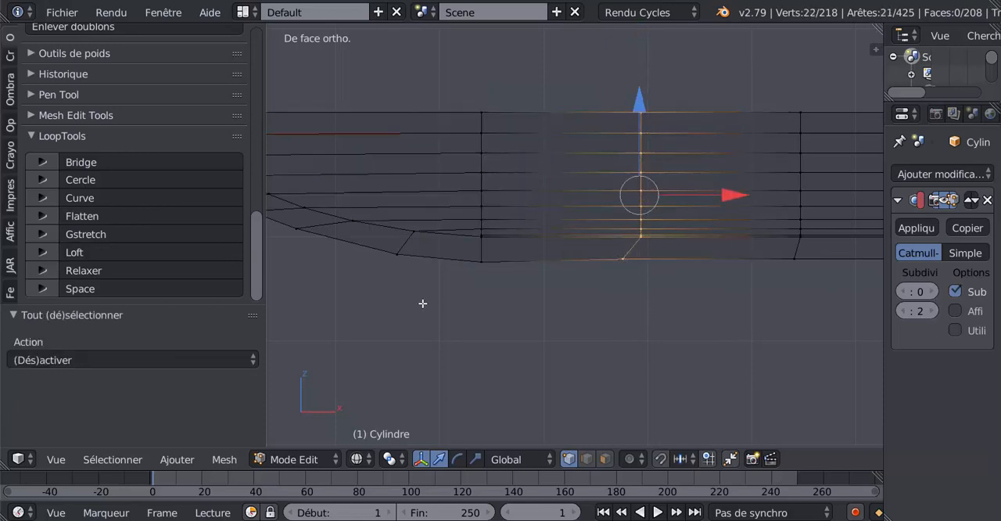
click(113, 215)
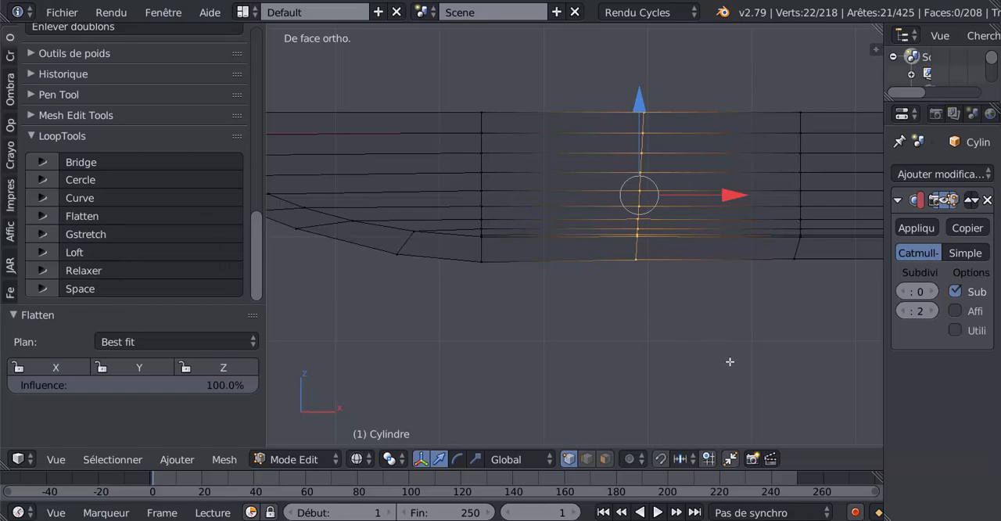
Rotate the flattened second rib by -2.03° in the front view to bring it upright
key(r)
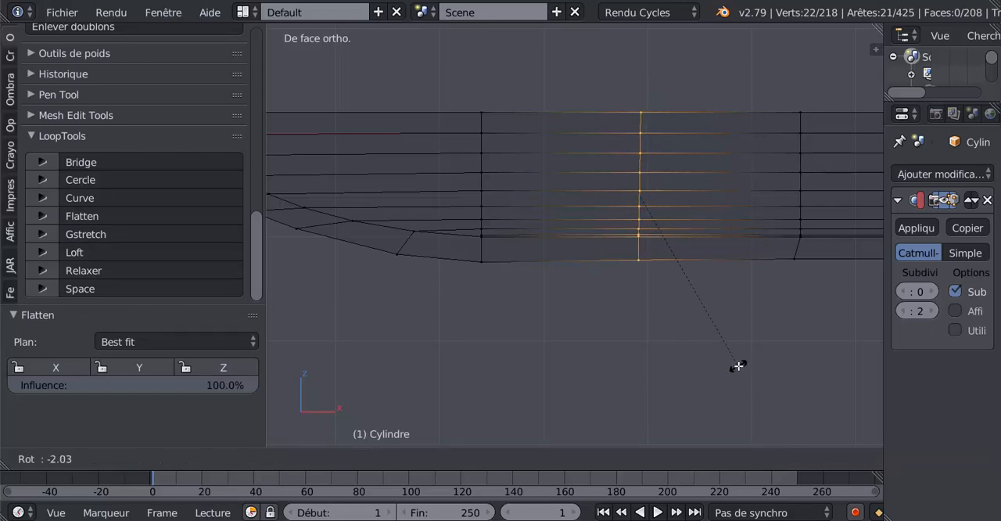
click(738, 365)
shift+middle_drag(738, 365, 688, 338)
key(KP_1)
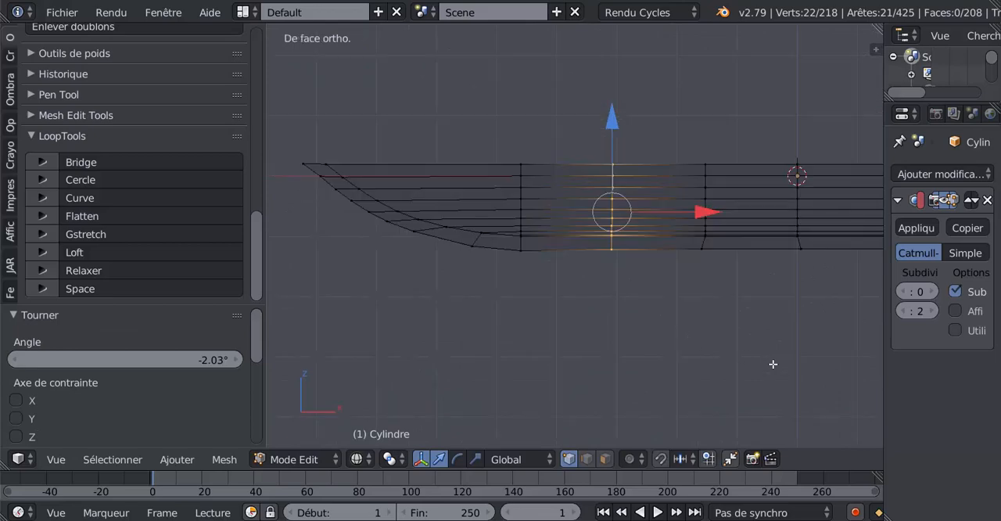
Edge-slide the outer keel vertex pair below the third rib until it lines up vertically with the rib
shift+middle_drag(740, 375, 607, 412)
scroll(598, 340, up, 3)
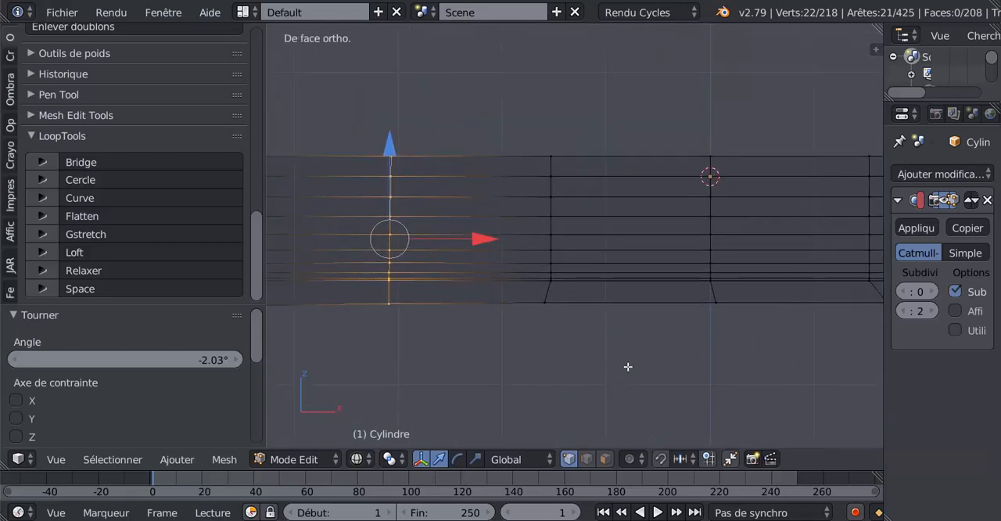
key(a)
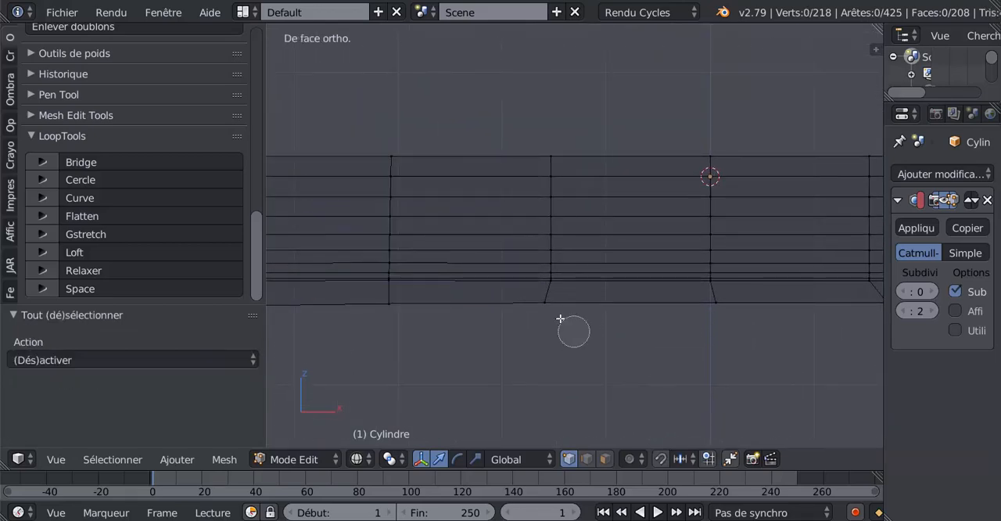
right_click(544, 302)
key(g)
key(g)
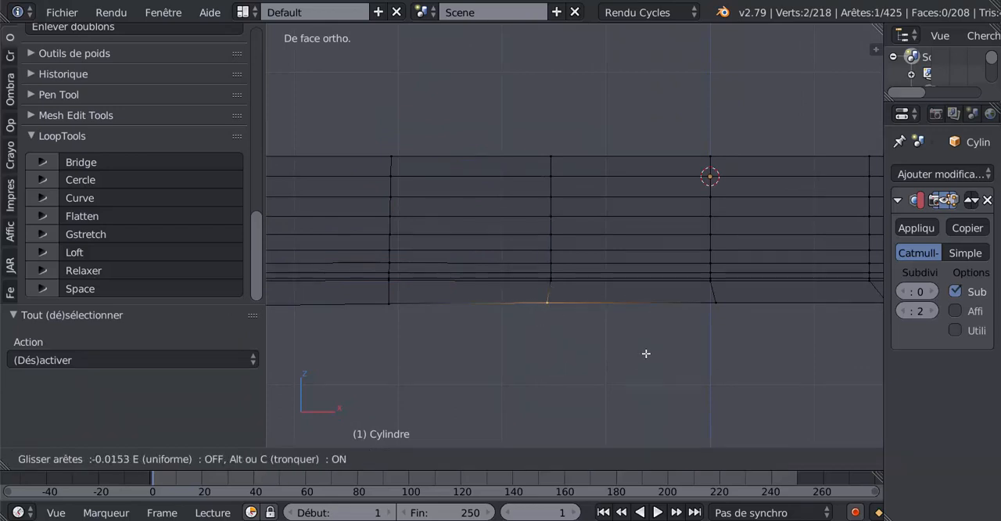
click(648, 356)
Select the full third rib loop with its keel vertices and flatten it using LoopTools
key(a)
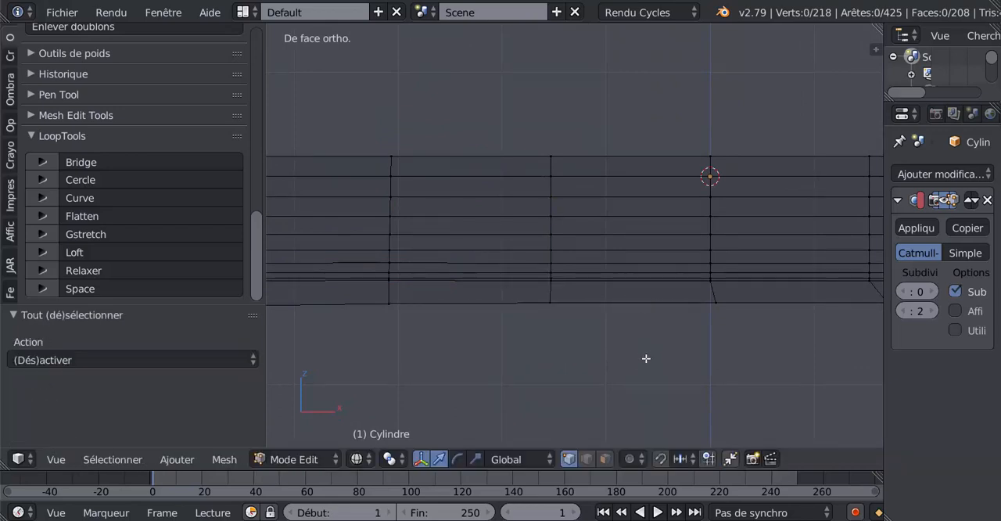
key(c)
click(556, 157)
alt+right_click(564, 220)
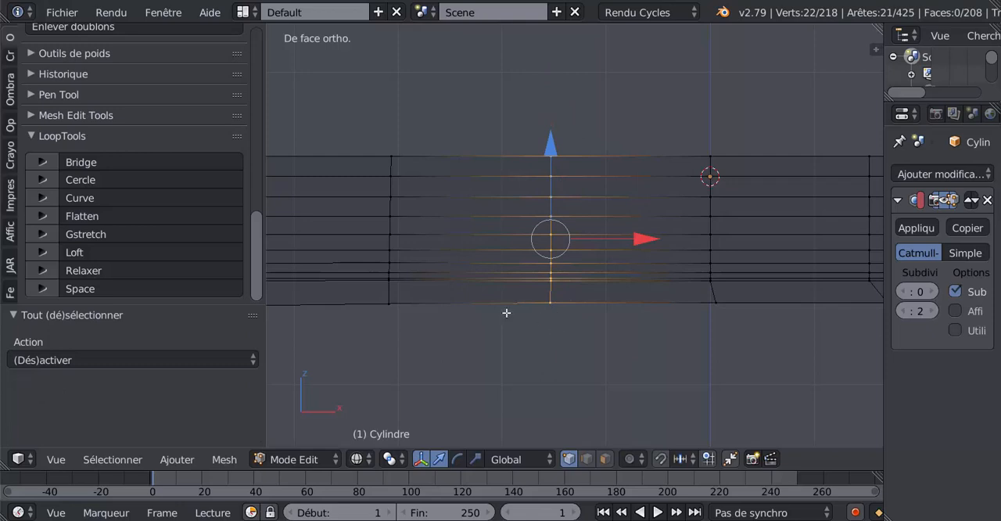
click(104, 219)
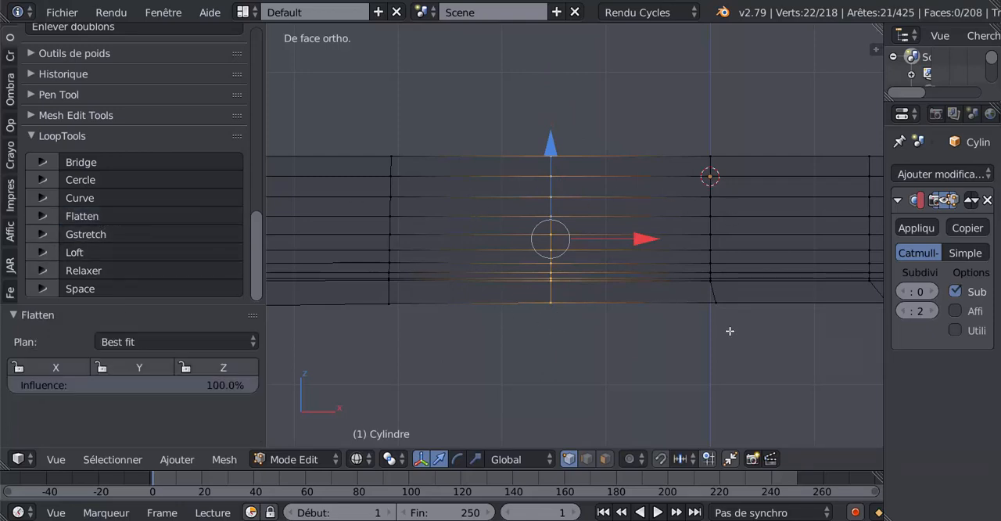
Select the outer keel vertex pair below the fourth rib, the one in line with the 3D cursor
key(a)
key(c)
click(720, 306)
right_click(718, 332)
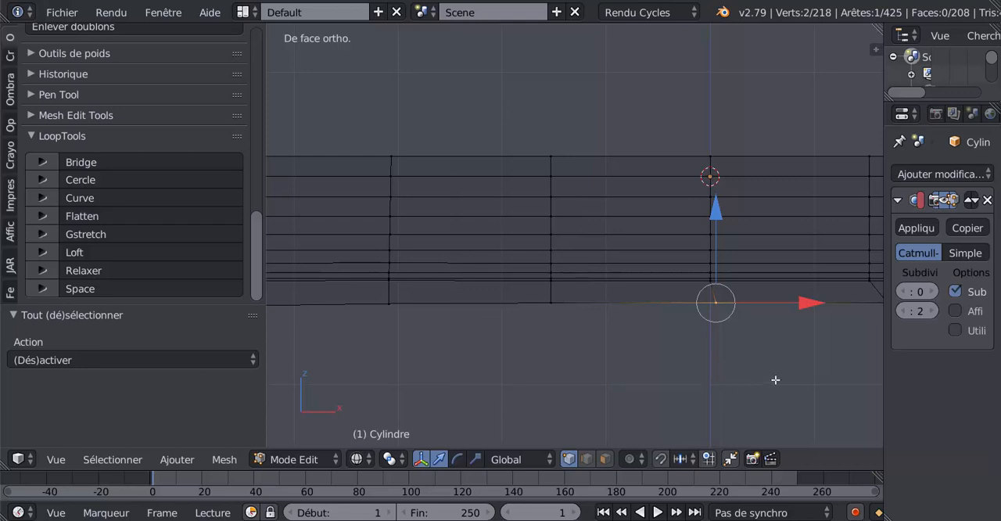
Edge-slide the outer keel vertex pair below the fourth rib by a factor of 0.037 so it lines up with the rib
key(g)
key(g)
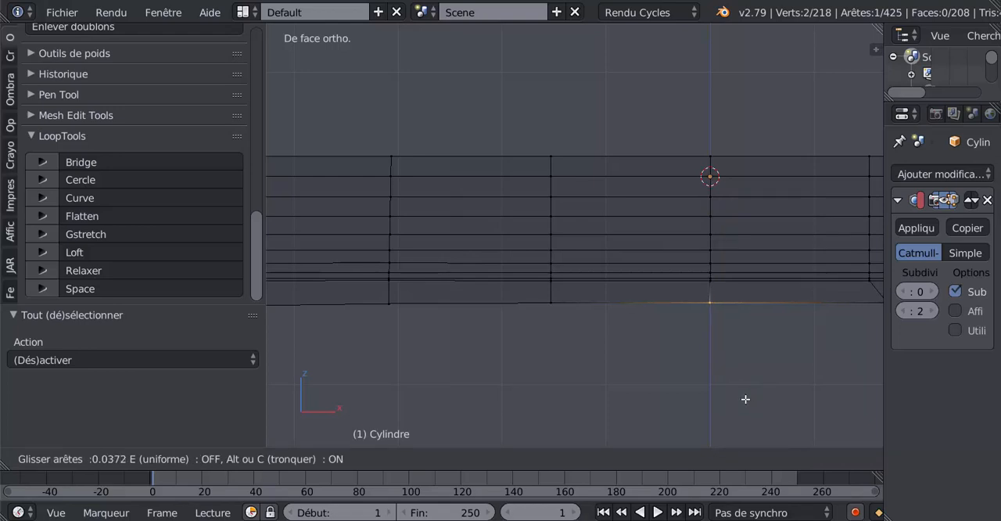
click(745, 399)
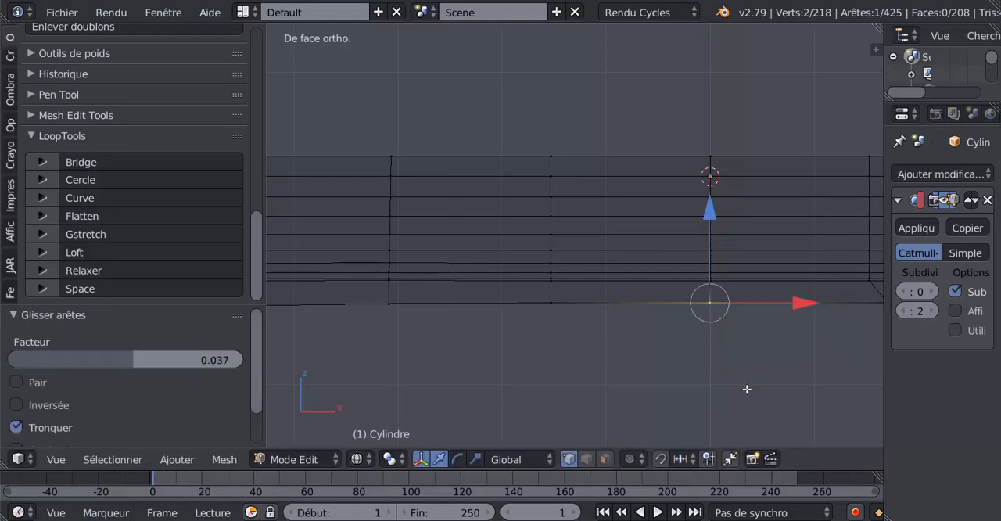
Select the full fourth rib loop with its keel vertices and flatten it with the Best fit plane using LoopTools
key(c)
drag(714, 150, 714, 353)
right_click(713, 353)
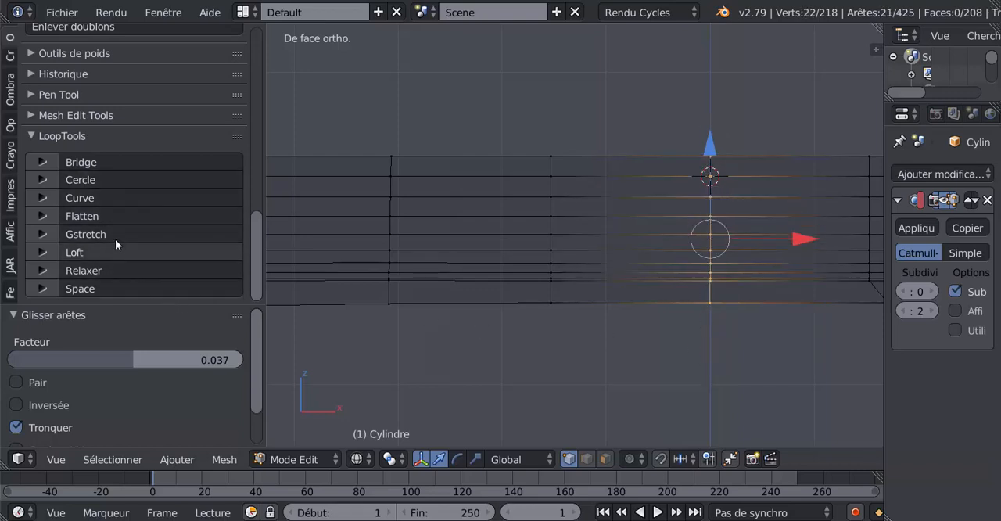
click(116, 217)
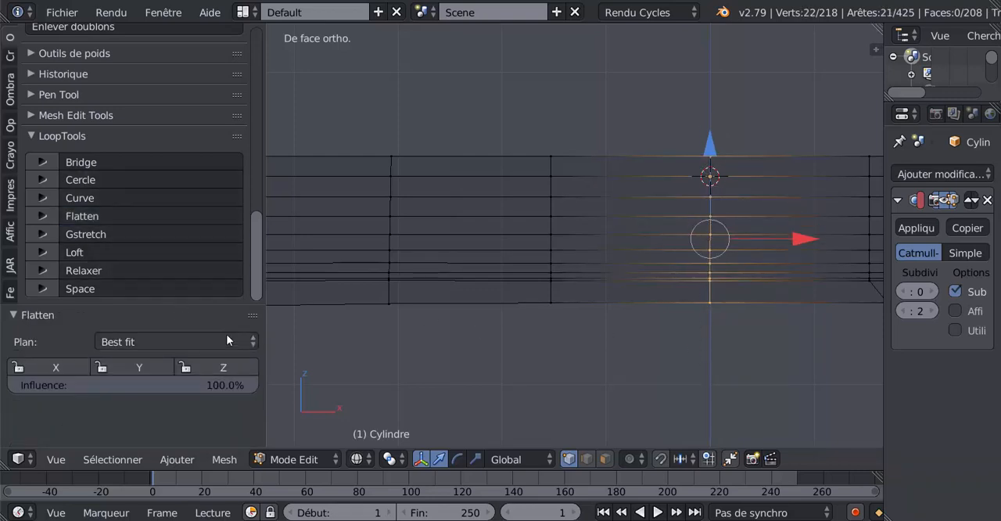
click(141, 341)
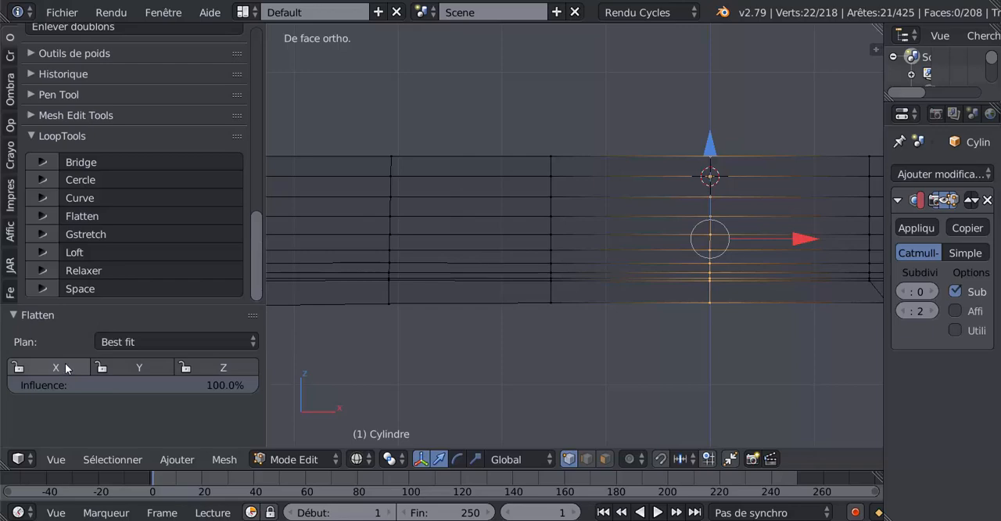
Lock the X and Z coordinates for the fourth rib's Flatten operation and return to the front view
scroll(638, 375, down, 3)
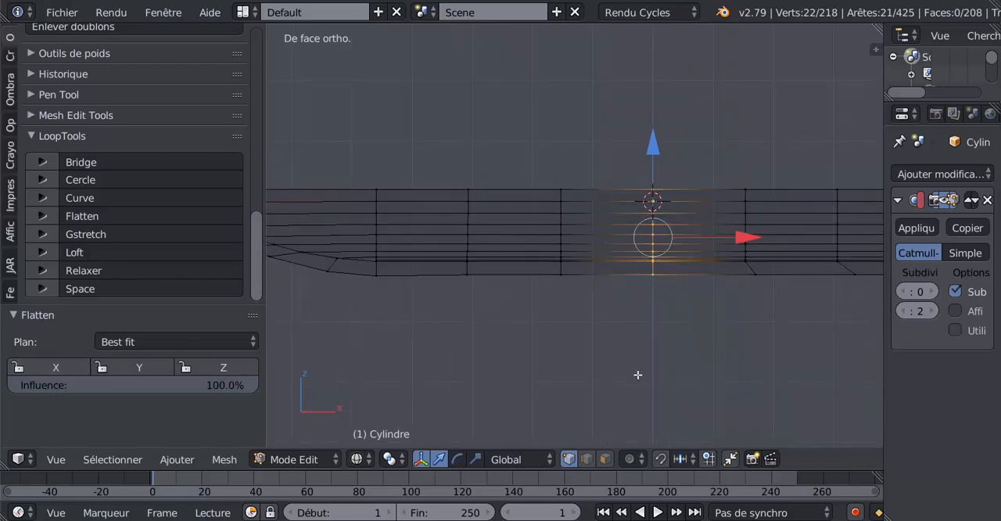
middle_drag(641, 355, 638, 399)
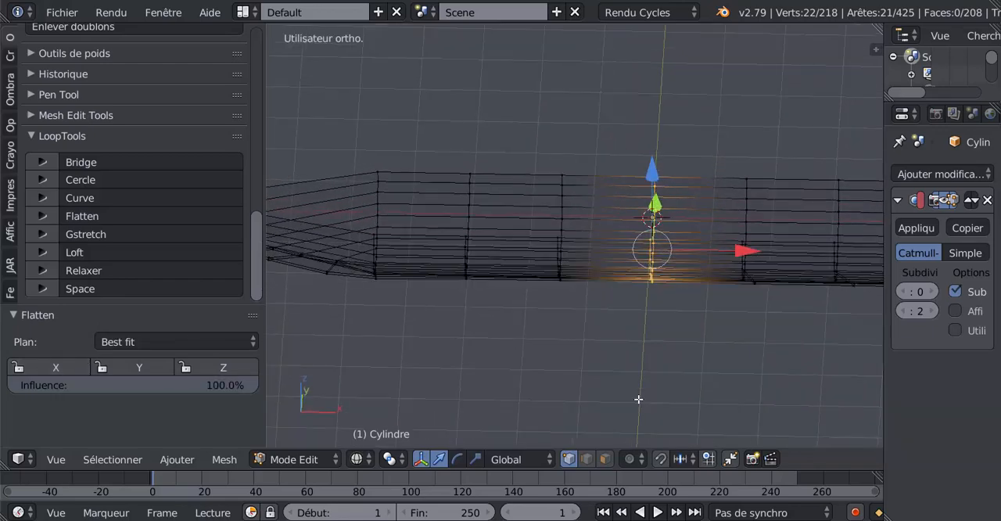
click(222, 369)
click(57, 369)
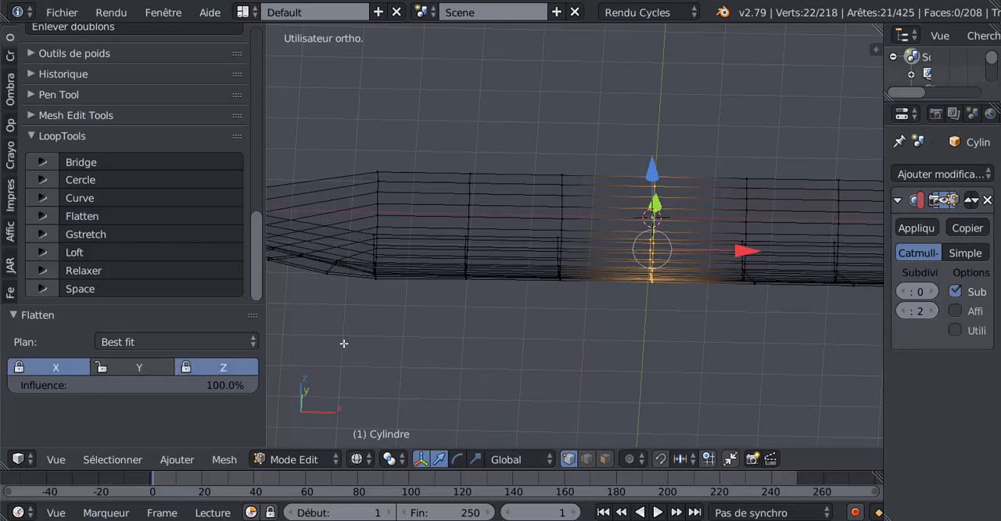
key(KP_1)
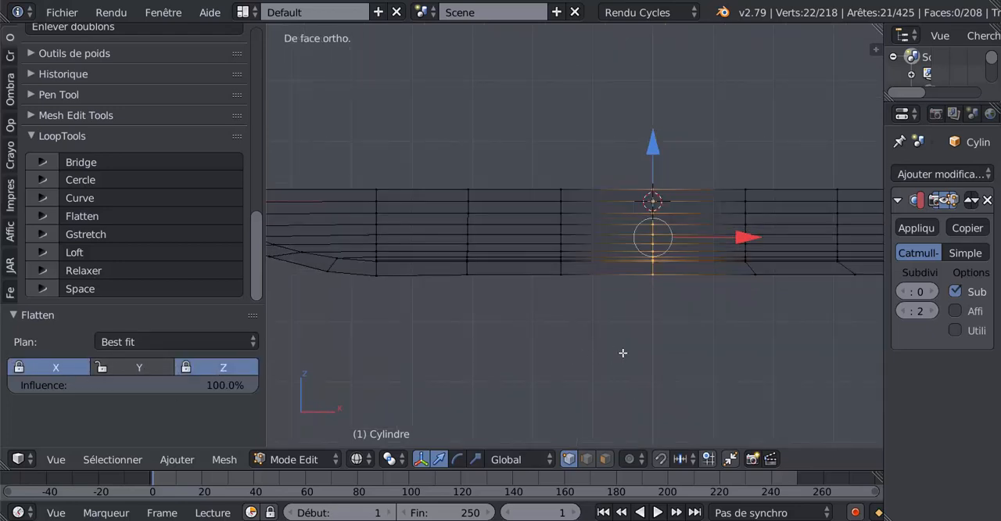
Try to flatten the fifth rib loop with its keel vertices using LoopTools before the keel pair is aligned
key(a)
middle_drag(723, 372, 748, 351)
key(KP_1)
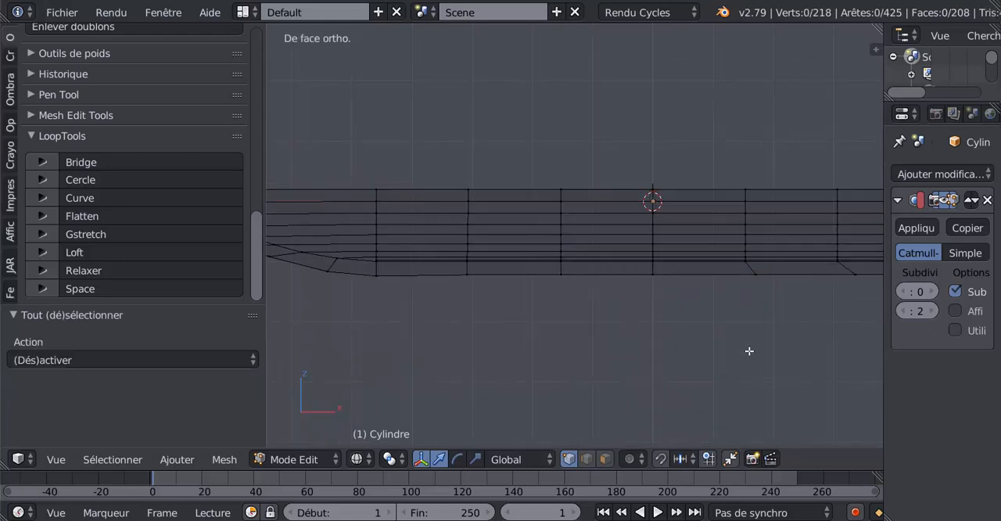
shift+middle_drag(790, 326, 699, 342)
key(a)
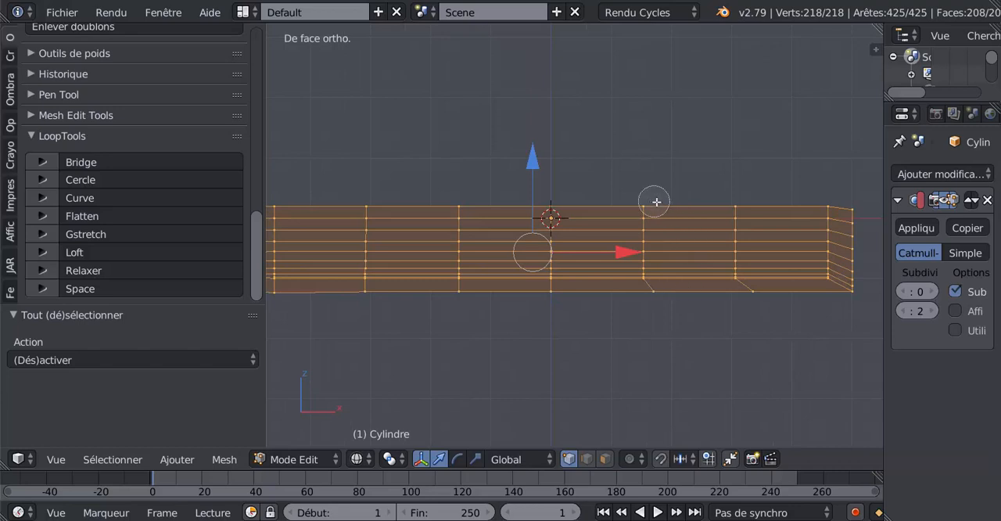
key(a)
alt+right_click(645, 232)
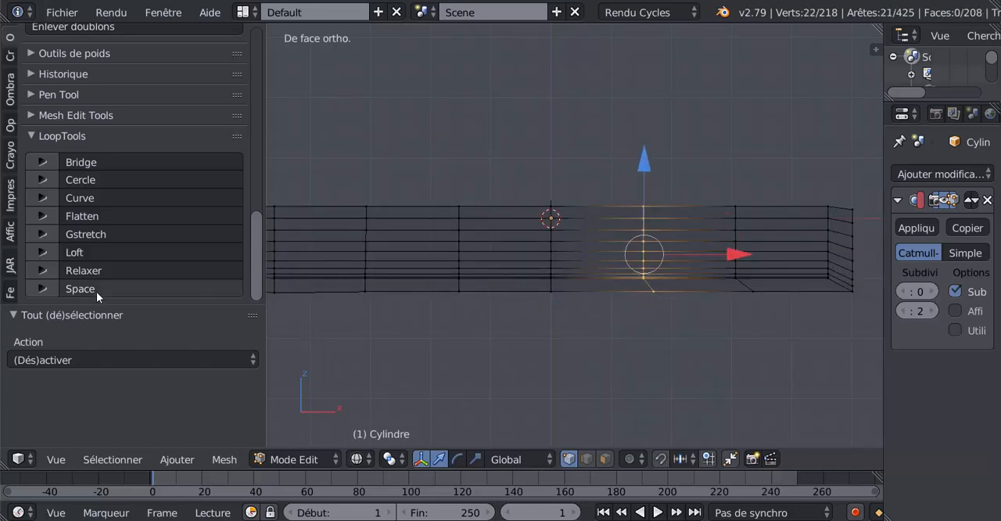
click(97, 217)
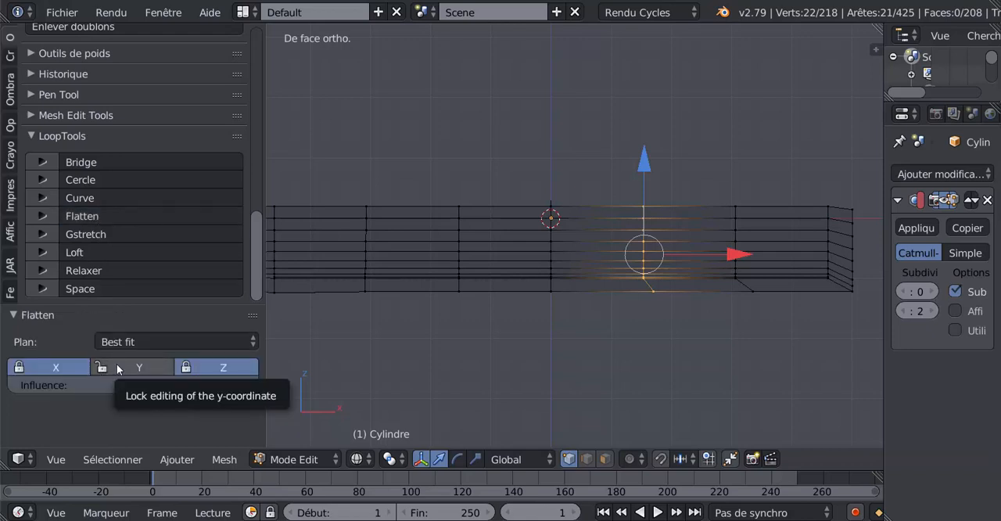
Compare the Flatten axis locks on the fifth rib, leave only Y locked, and undo the flatten
click(52, 368)
click(200, 367)
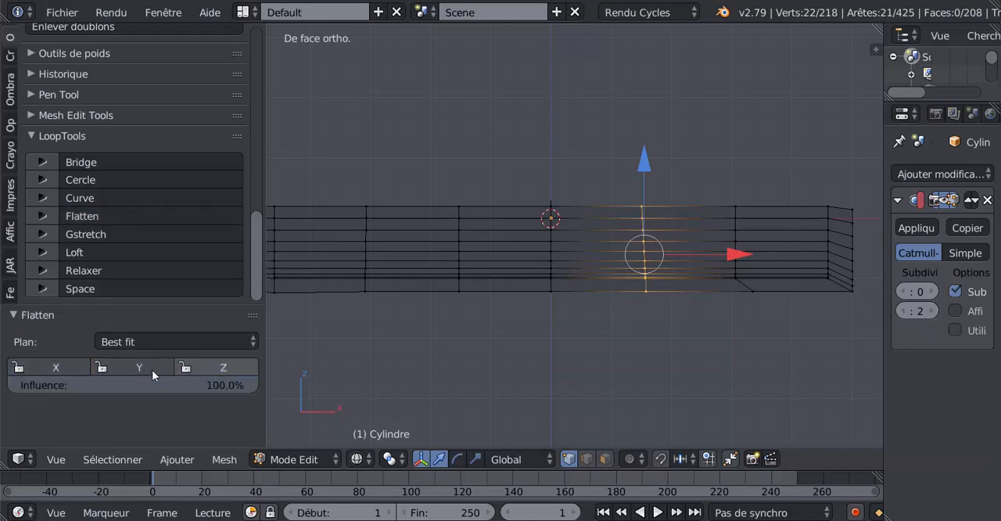
click(142, 369)
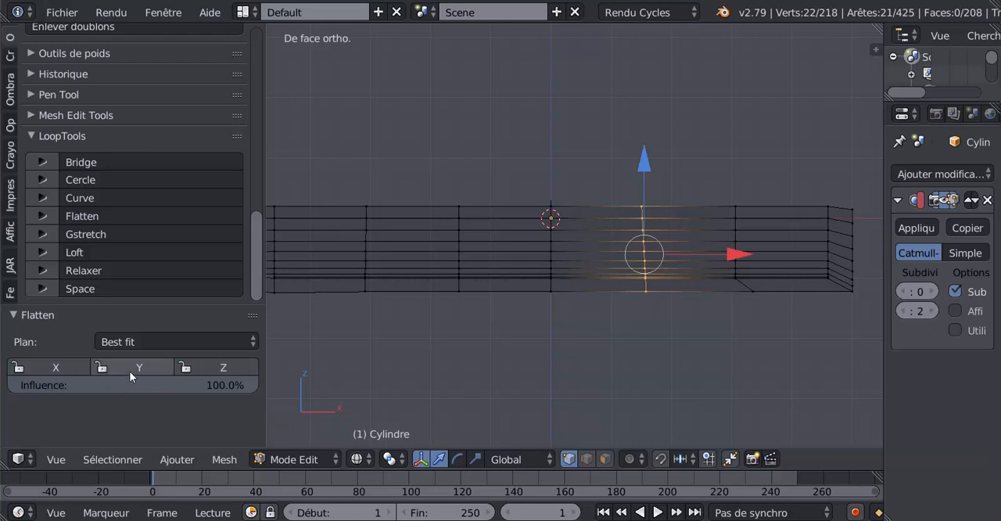
click(200, 368)
click(70, 368)
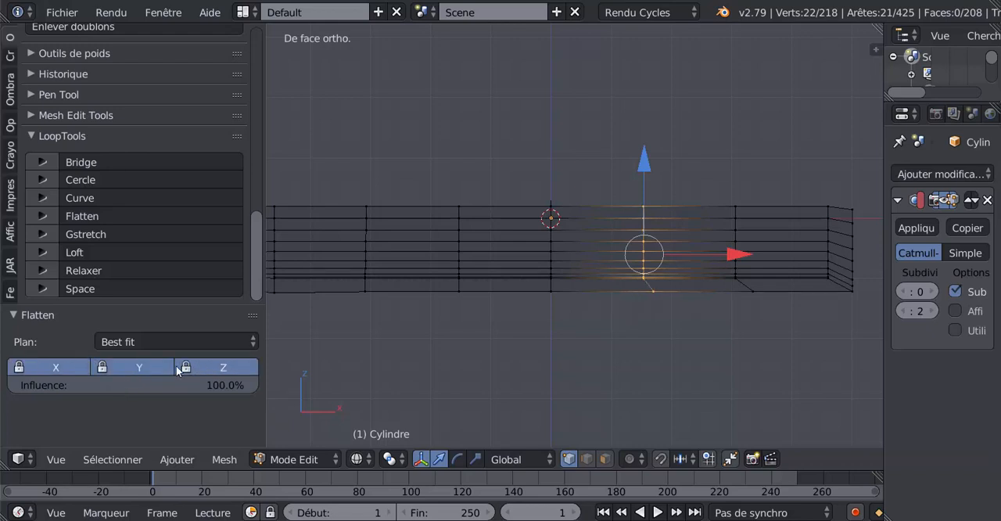
click(86, 368)
click(208, 367)
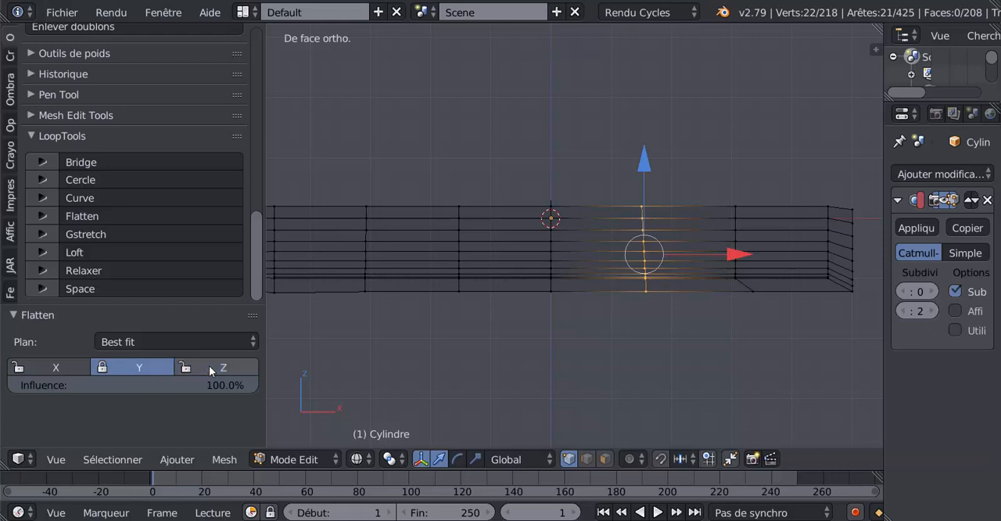
click(143, 367)
click(70, 369)
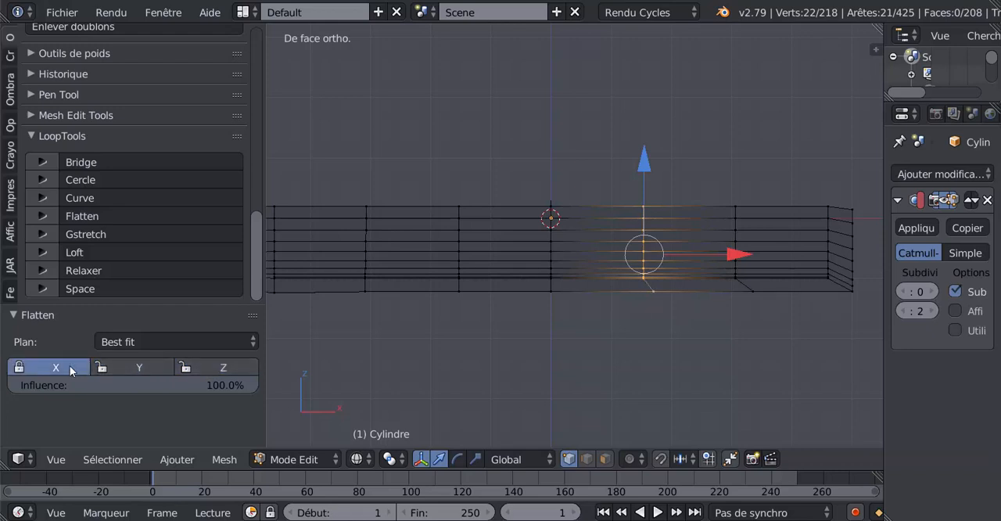
click(86, 367)
click(136, 368)
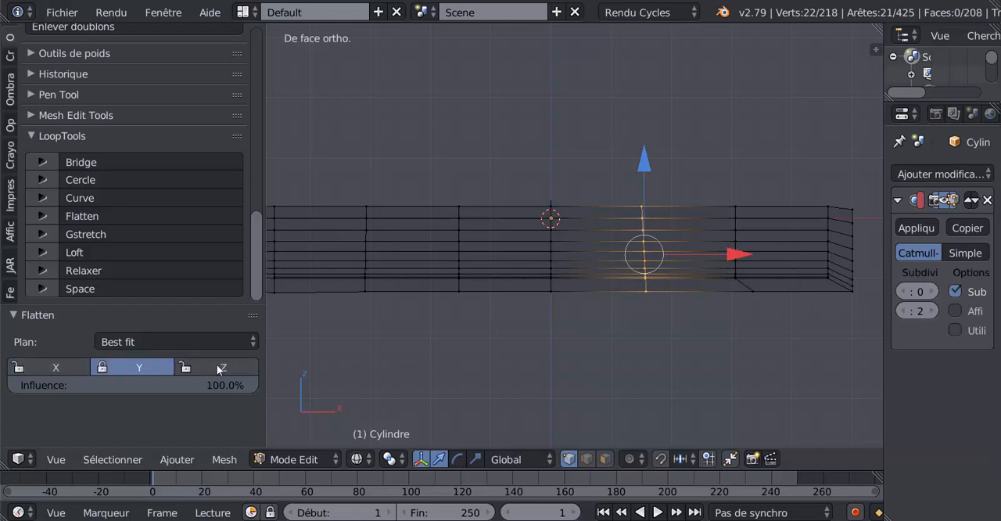
scroll(688, 365, up, 1)
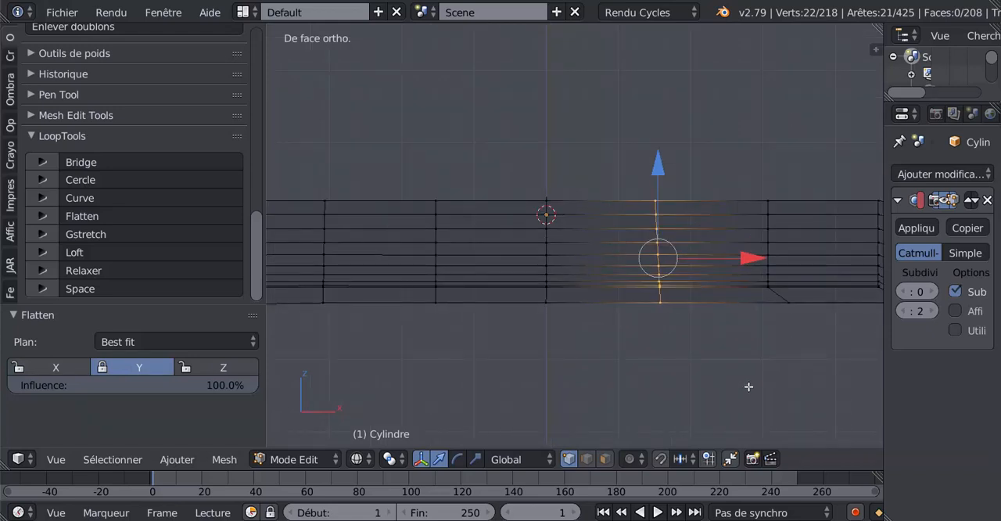
key(ctrl+z)
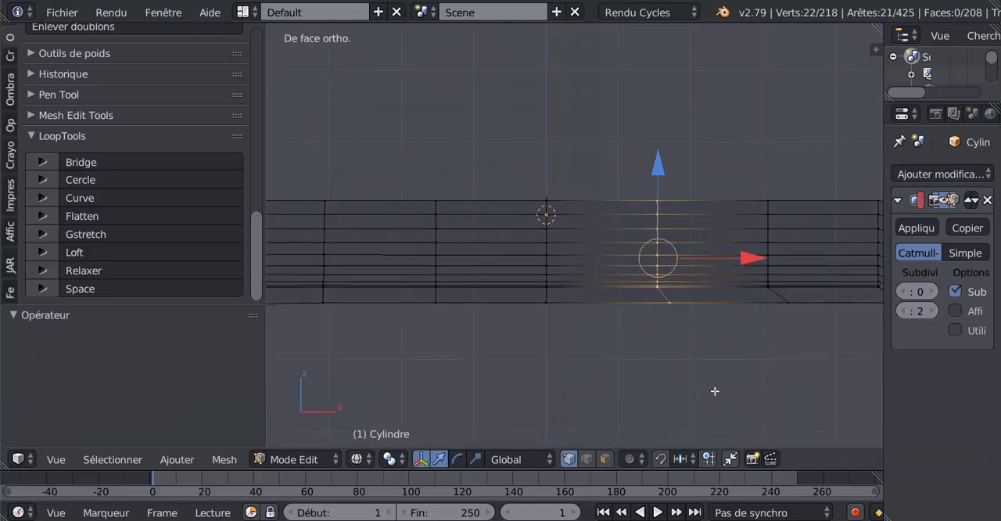
Select the outer keel vertex pair below the fifth rib and edge-slide it until it lines up vertically with the rib
key(a)
key(c)
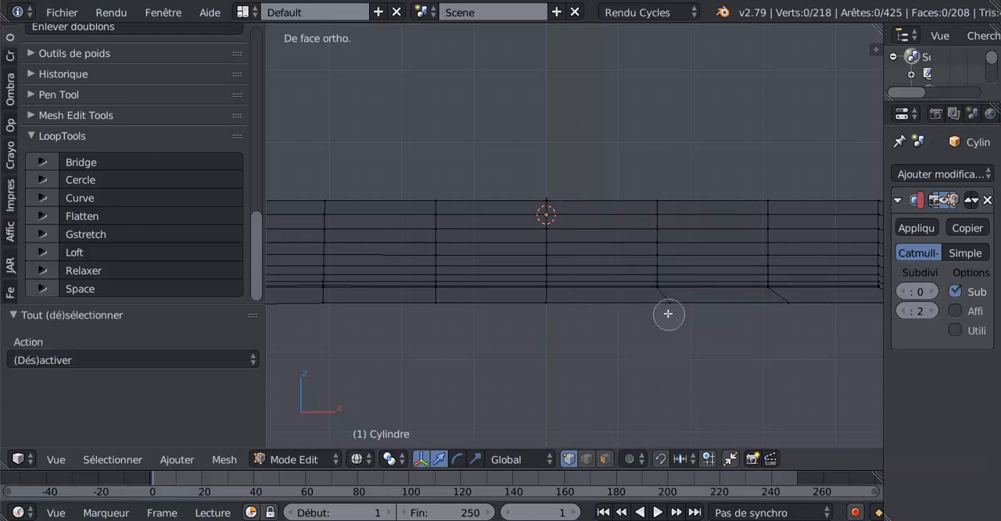
click(668, 314)
right_click(667, 319)
key(g)
key(g)
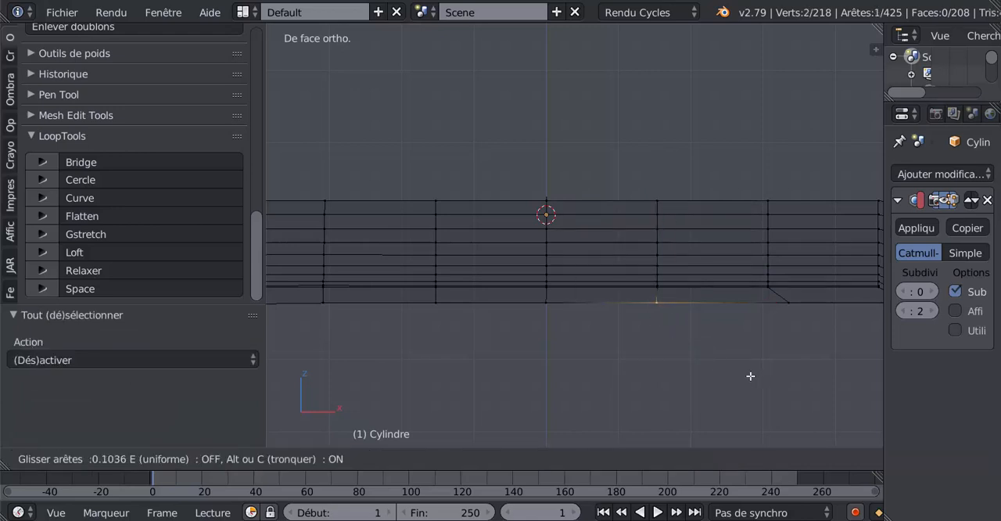
click(749, 378)
Select the full fifth rib loop with its keel vertices and flatten it using LoopTools with Y locked
key(a)
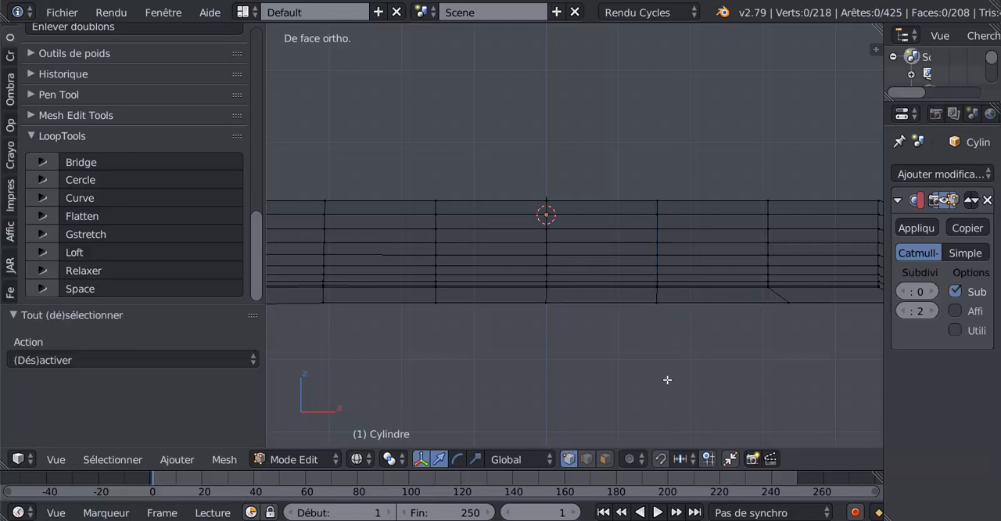
key(c)
drag(663, 167, 657, 411)
right_click(656, 411)
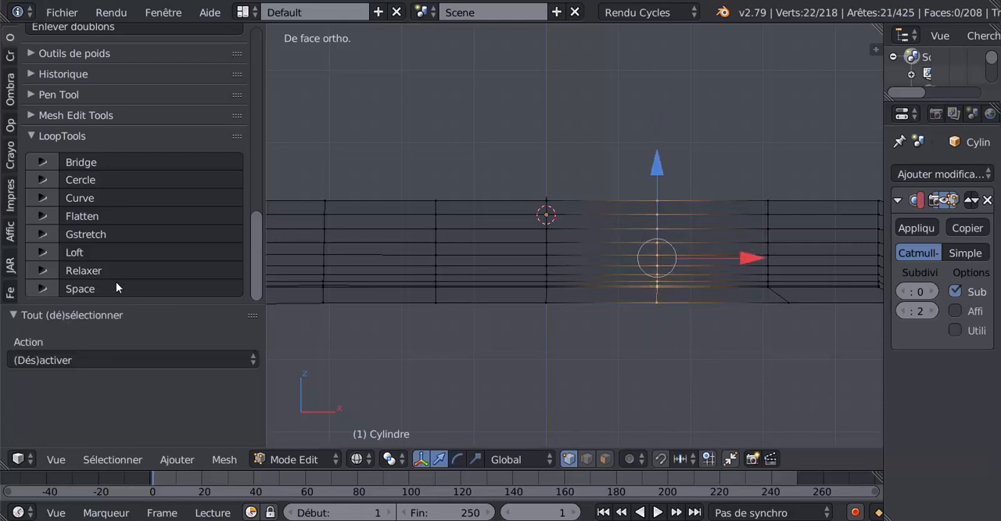
click(110, 215)
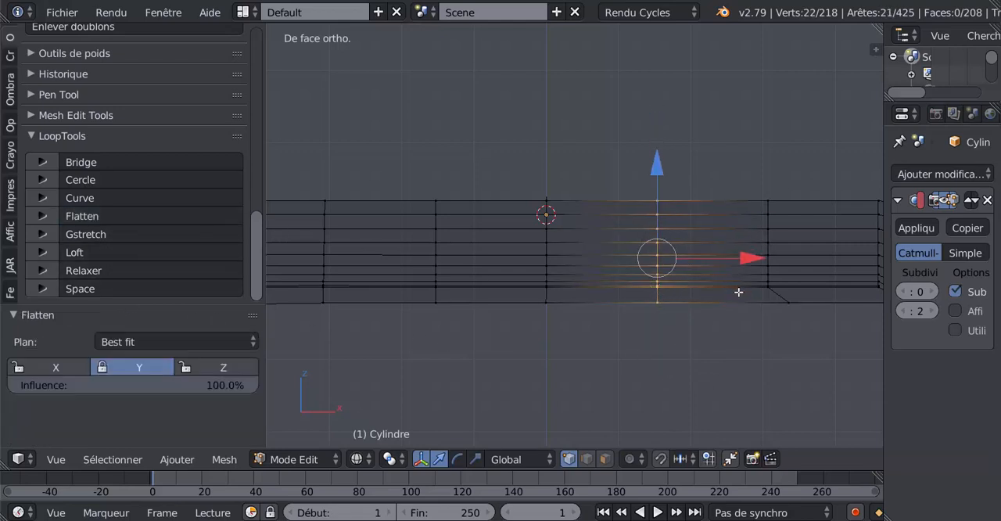
Select the outer keel vertex pair below the sixth rib and edge-slide it by a factor of 0.155 into line with the rib
key(a)
key(c)
click(785, 311)
right_click(785, 312)
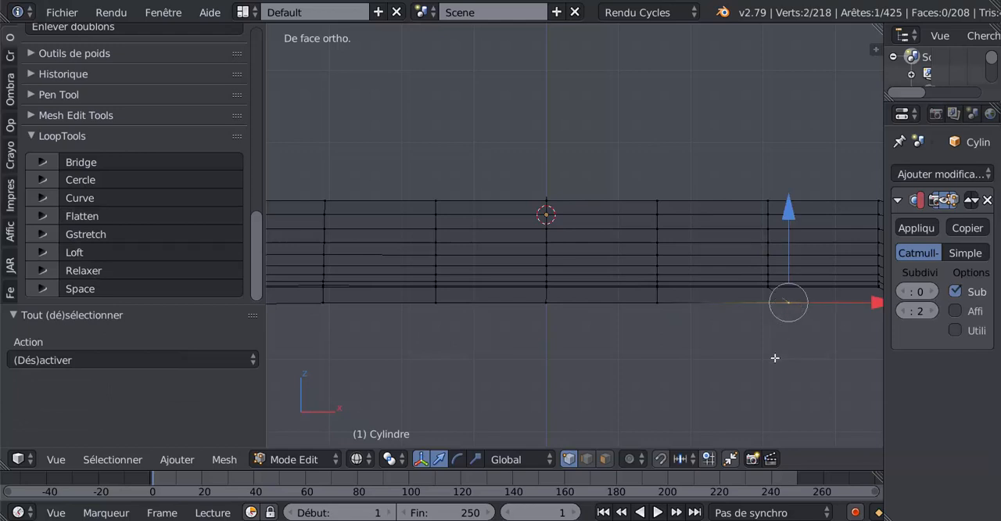
key(g)
key(g)
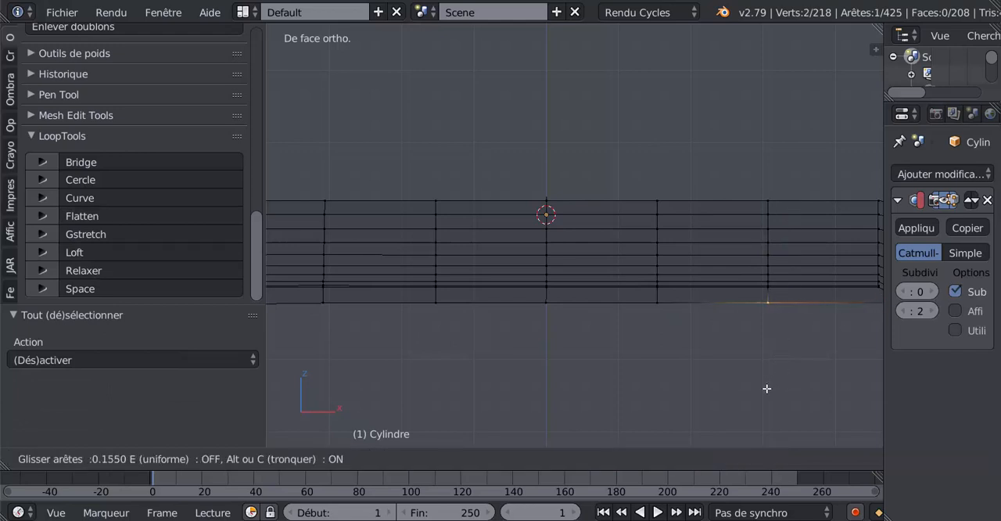
click(766, 388)
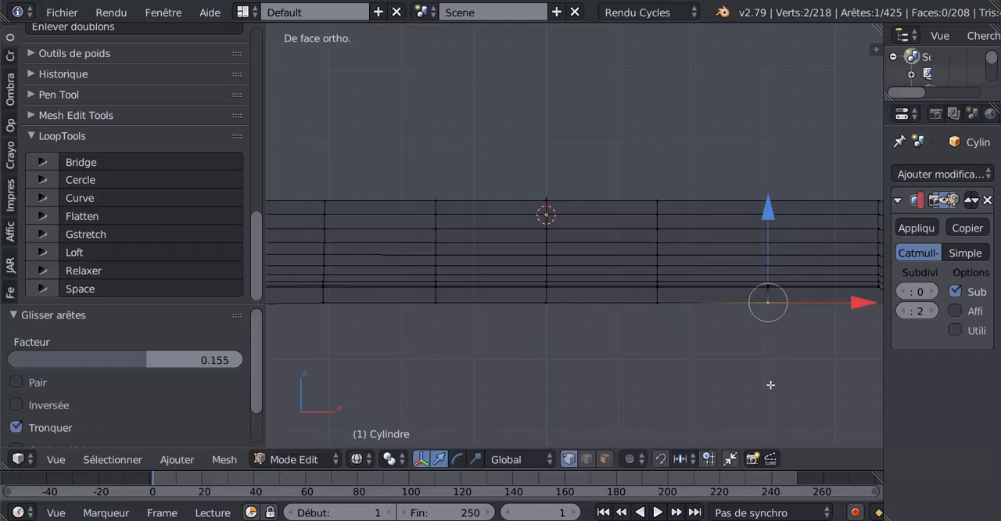
Select the full sixth rib loop with its keel vertices and flatten it using LoopTools with Y locked
key(c)
drag(766, 201, 767, 318)
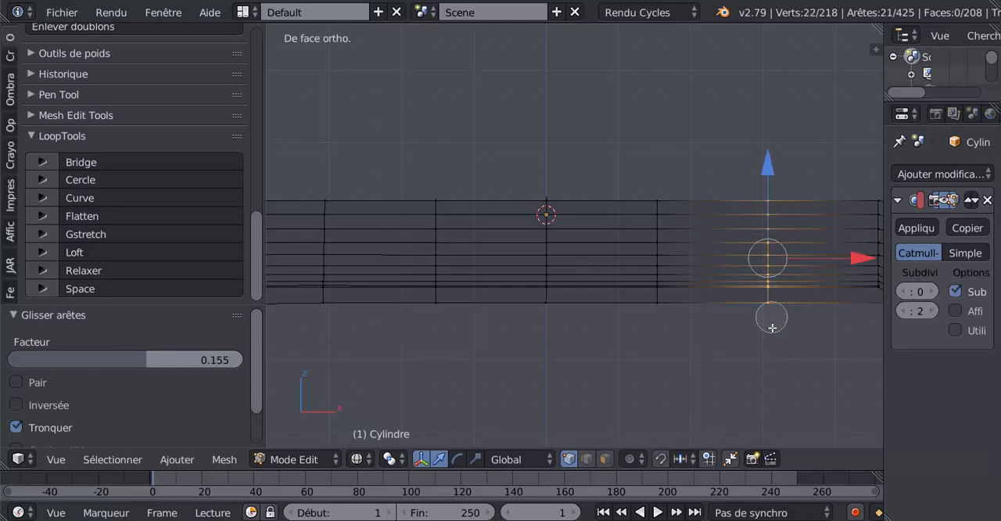
right_click(767, 318)
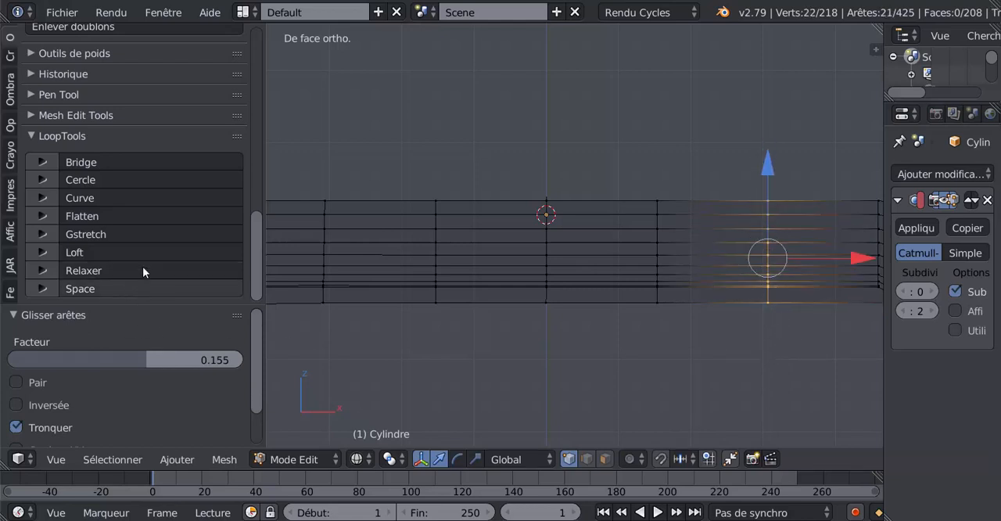
click(127, 212)
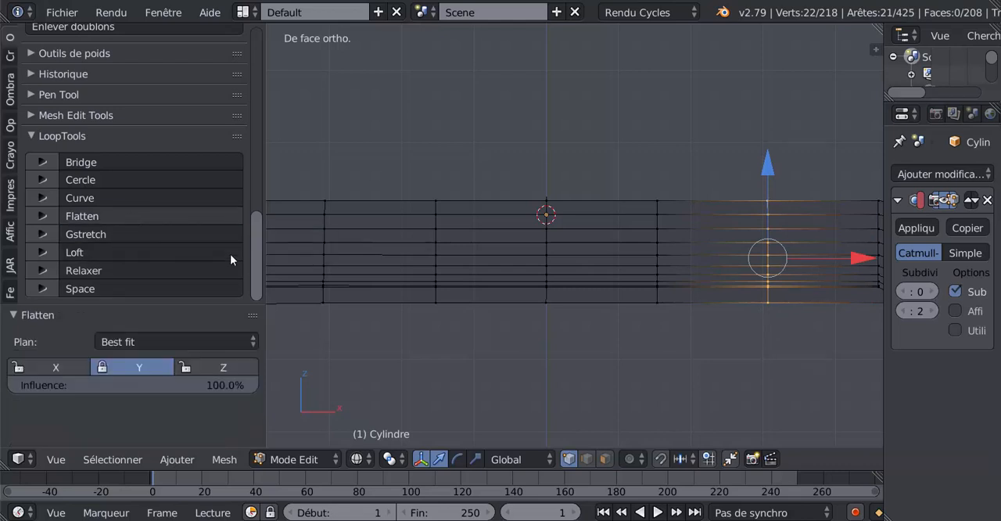
Select the keel strip's outer vertices at the blunt end, except the bottom pair, and raise them 0.069 along Z
scroll(648, 364, down, 1)
shift+middle_drag(681, 367, 520, 368)
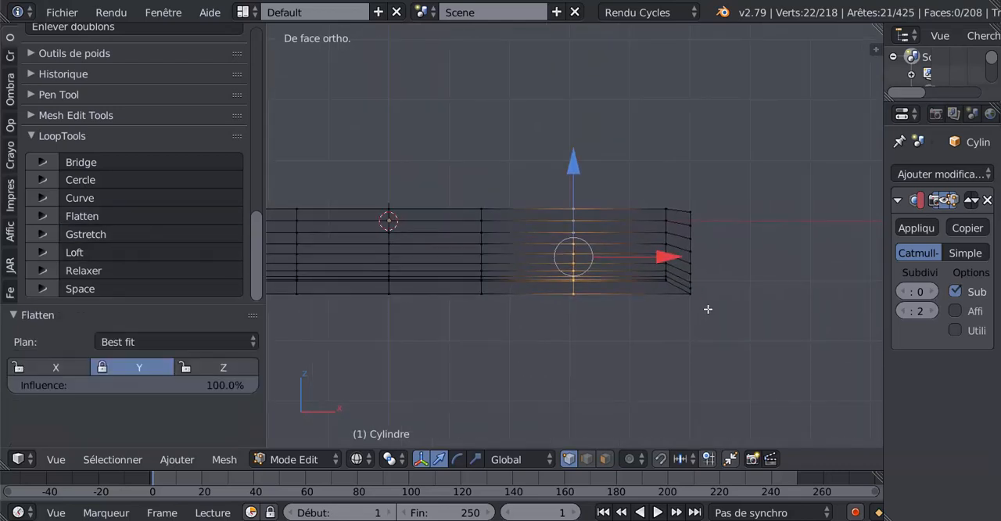
scroll(716, 300, up, 1)
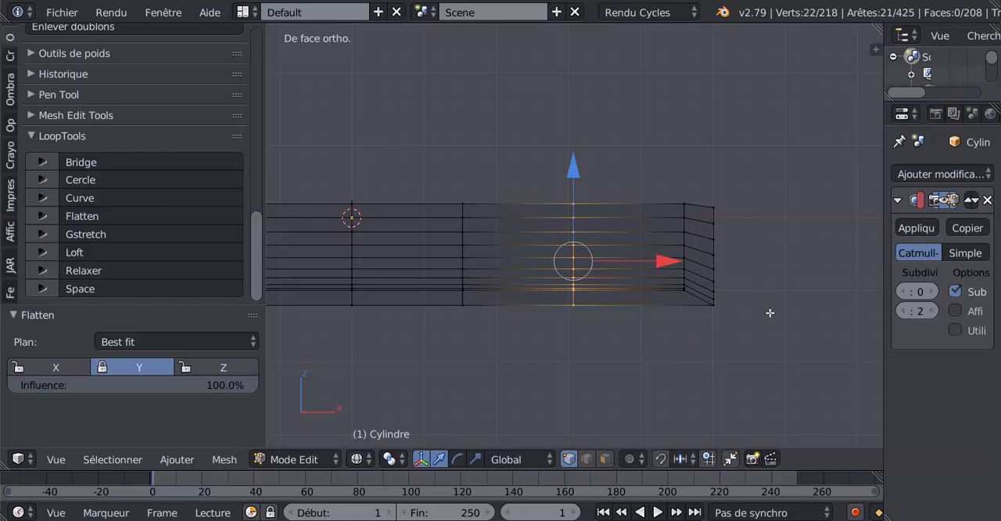
key(a)
key(c)
click(719, 285)
right_click(716, 259)
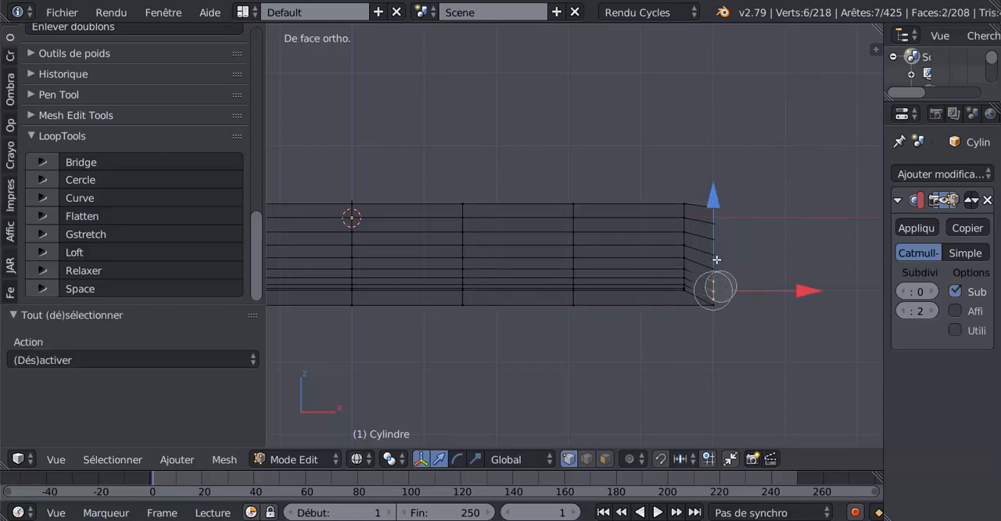
drag(716, 259, 715, 199)
right_click(715, 199)
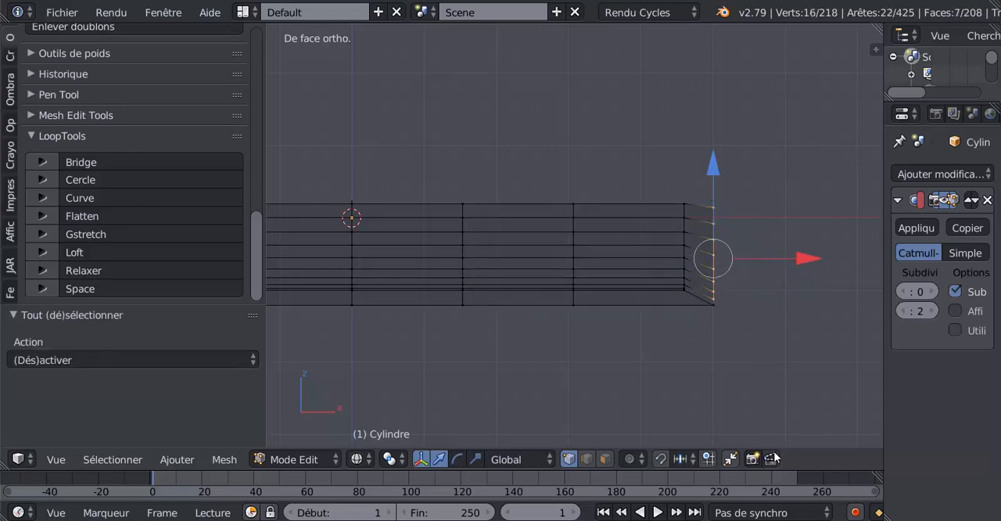
drag(716, 171, 716, 166)
scroll(735, 311, up, 2)
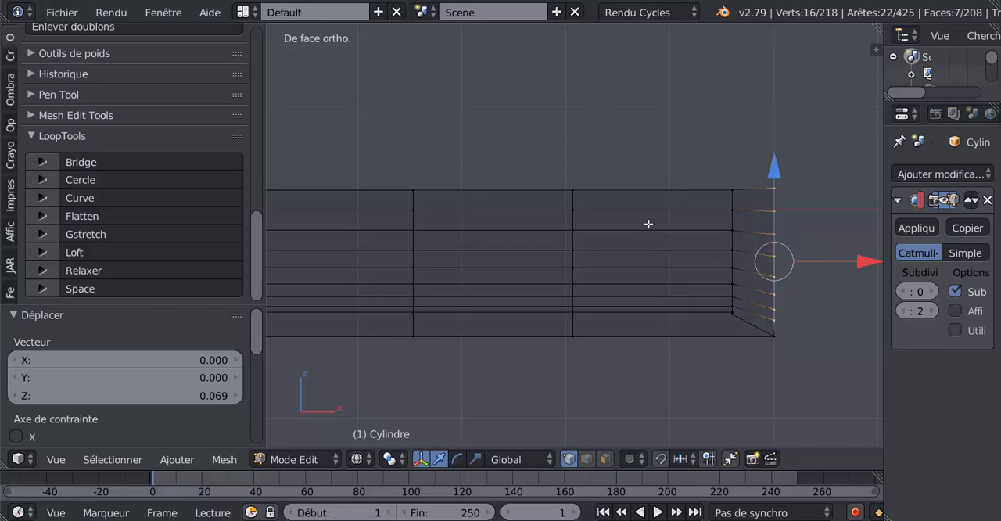
Add the bottom vertex pair to the blunt-end keel selection and move it -0.229 along X, closer to the hull
key(Tab)
key(Tab)
scroll(791, 313, down, 3)
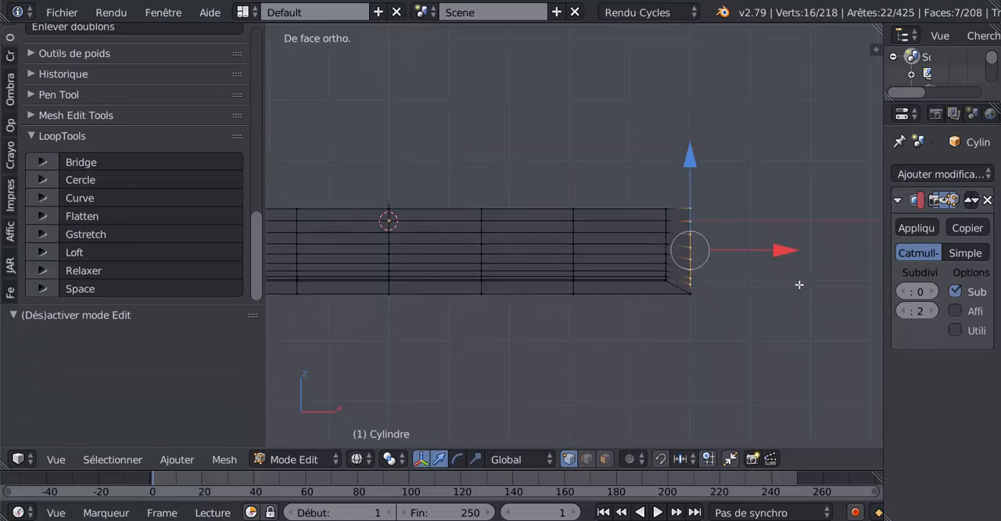
drag(786, 249, 788, 249)
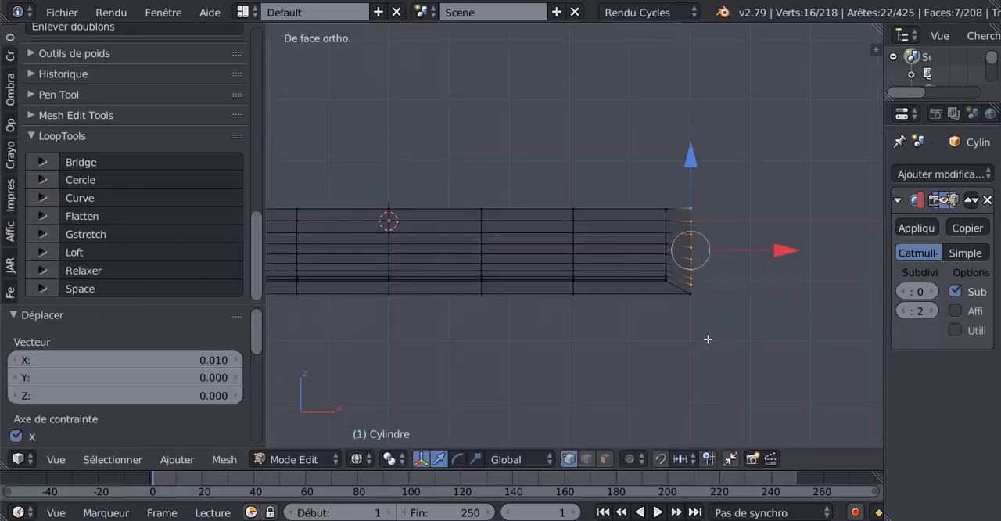
shift+right_click(713, 291)
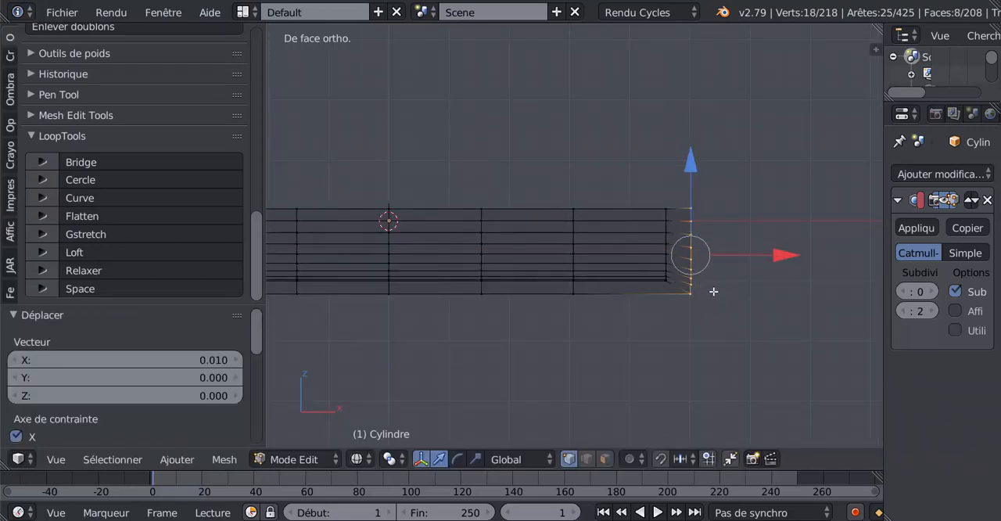
drag(781, 257, 766, 266)
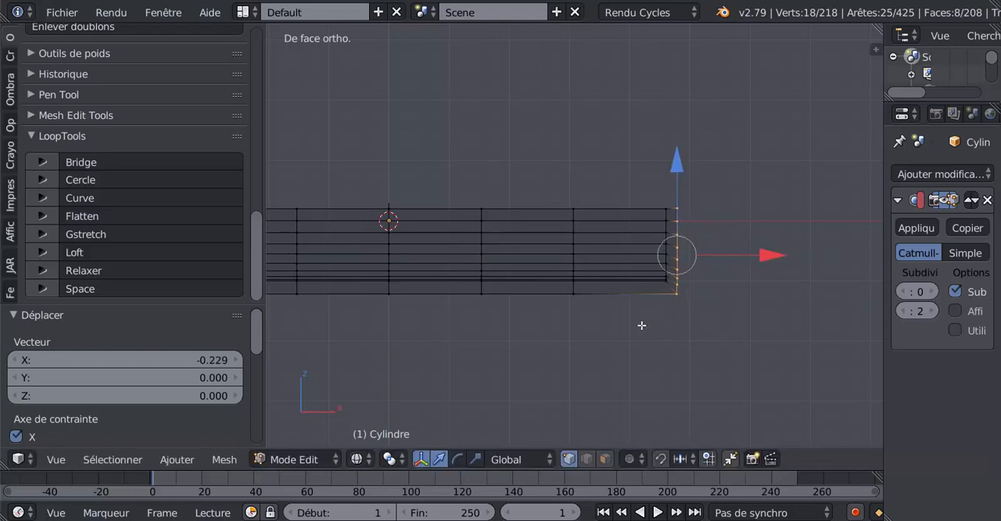
Select the keel's outer bottom vertices from the first to the sixth rib and lower them 0.018 along Z
shift+middle_drag(666, 317, 882, 280)
scroll(774, 292, down, 2)
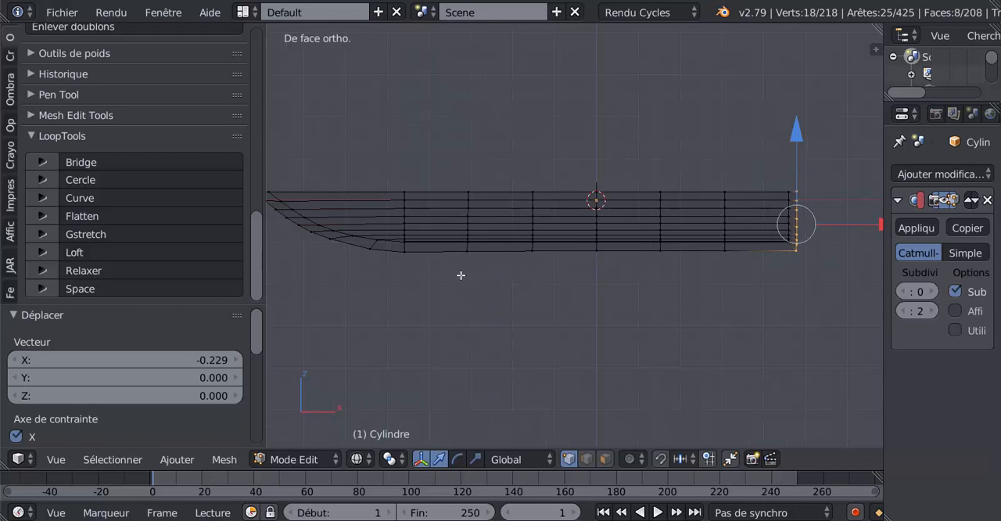
key(a)
key(c)
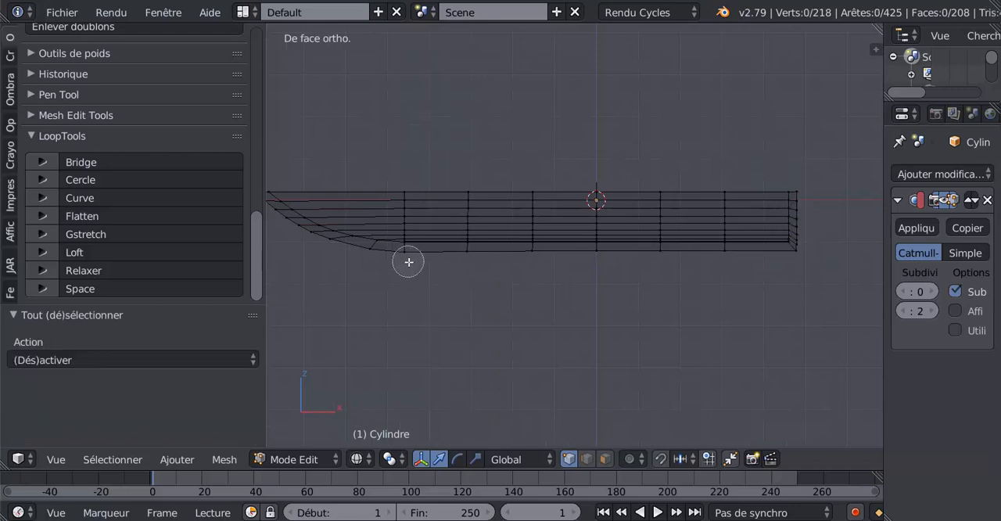
drag(409, 261, 728, 261)
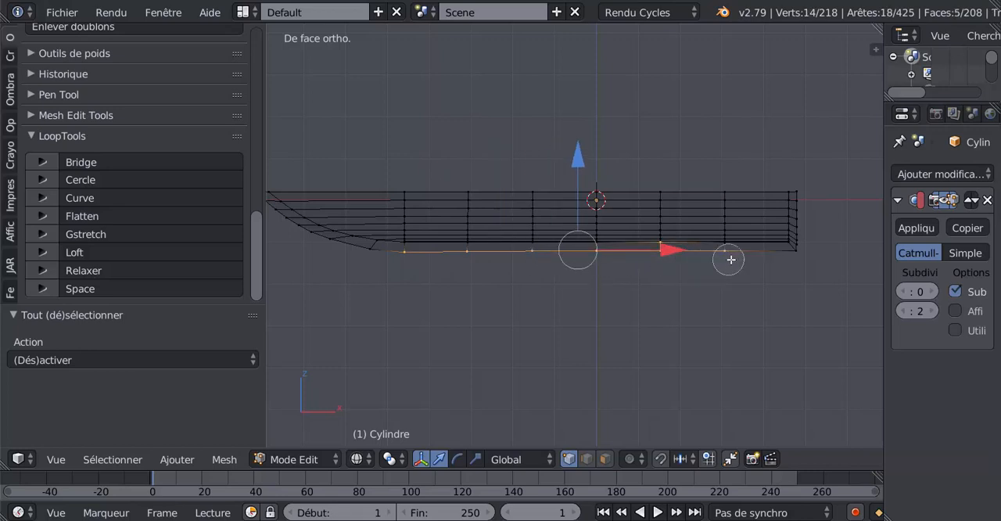
middle_click(659, 228)
right_click(602, 298)
scroll(589, 219, up, 2)
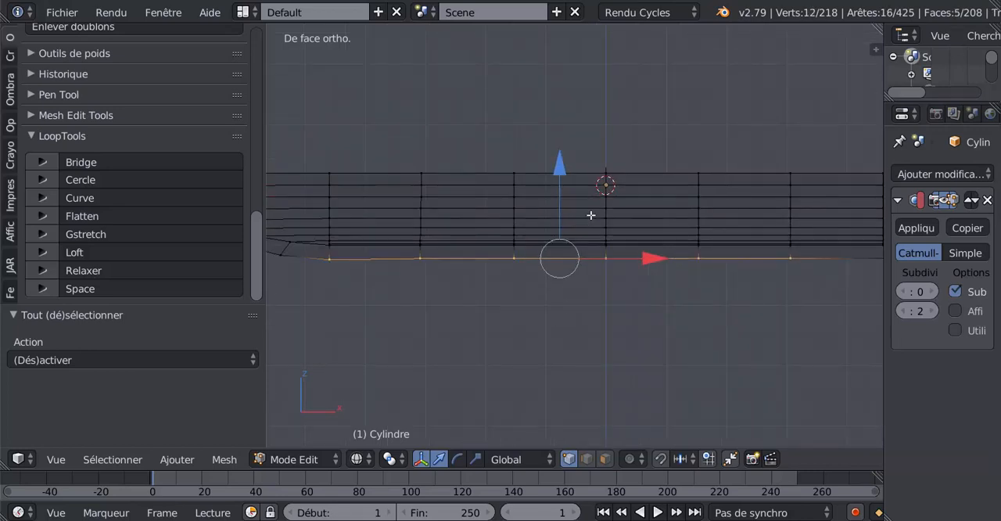
drag(558, 167, 570, 159)
Select the keel strip's outer vertices along the pointed bow curve and move them 0.062 along X toward the hull
scroll(548, 228, down, 2)
scroll(519, 326, up, 3)
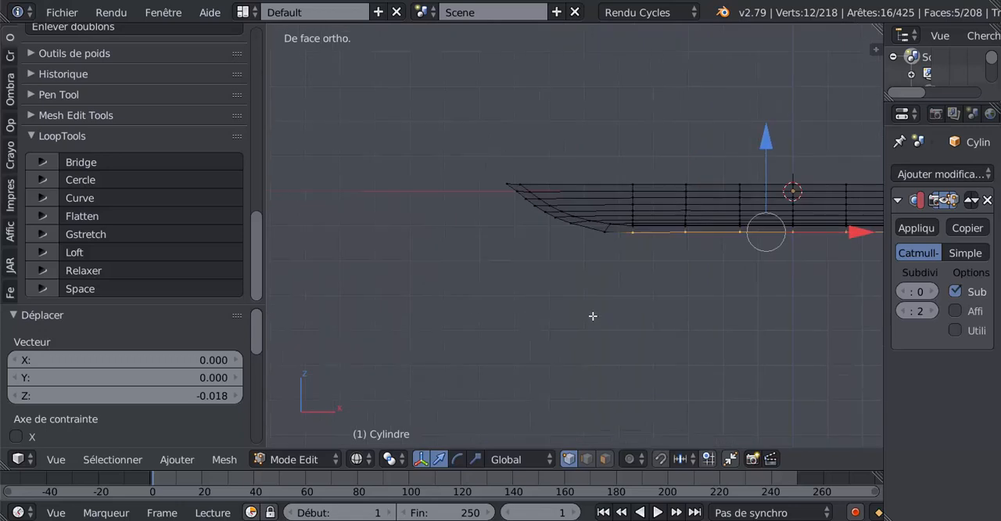
key(a)
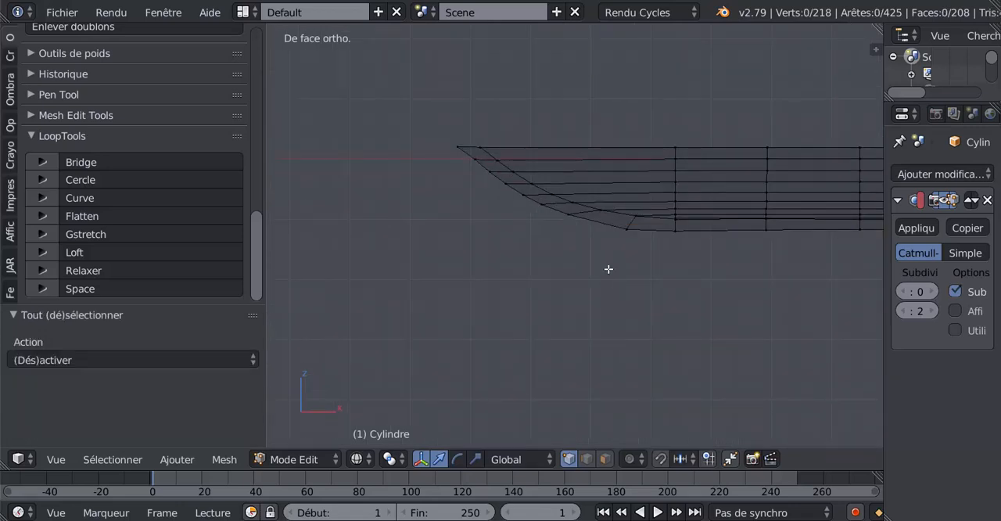
key(c)
mouse_move(619, 239)
mouse_down()
mouse_move(518, 201)
mouse_move(449, 149)
mouse_up()
right_click(629, 197)
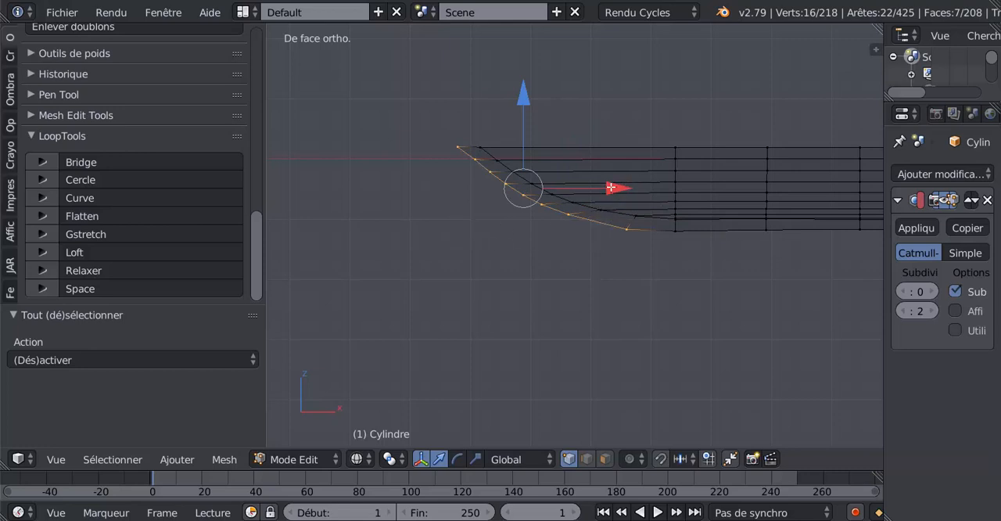
drag(613, 188, 614, 187)
click(612, 187)
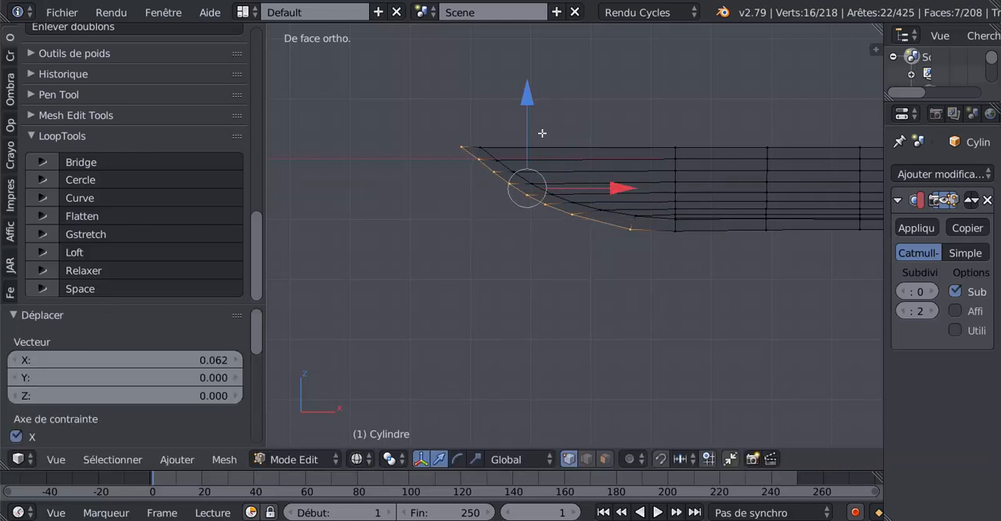
Select only the lowest outer keel vertex pair of the bow curve and adjust its height slightly along Z
click(527, 100)
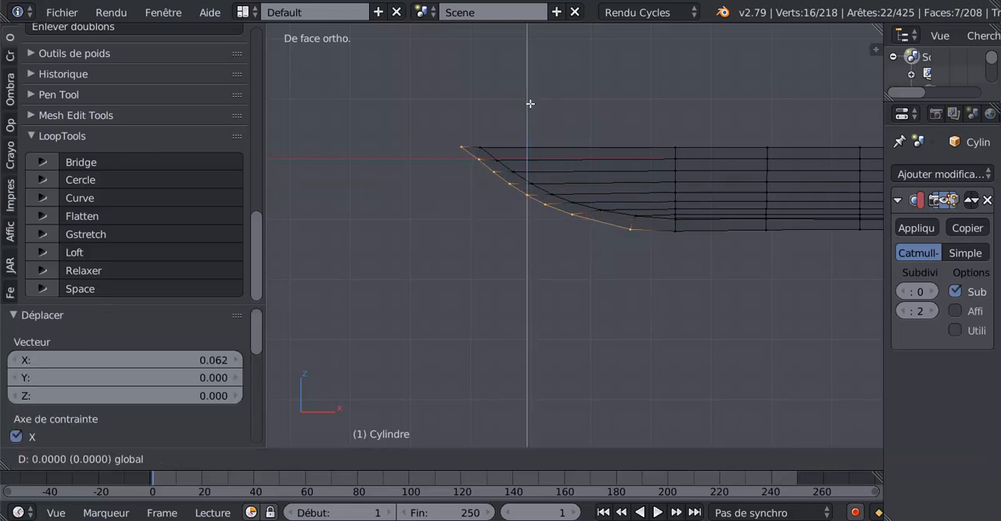
key(a)
right_click(634, 236)
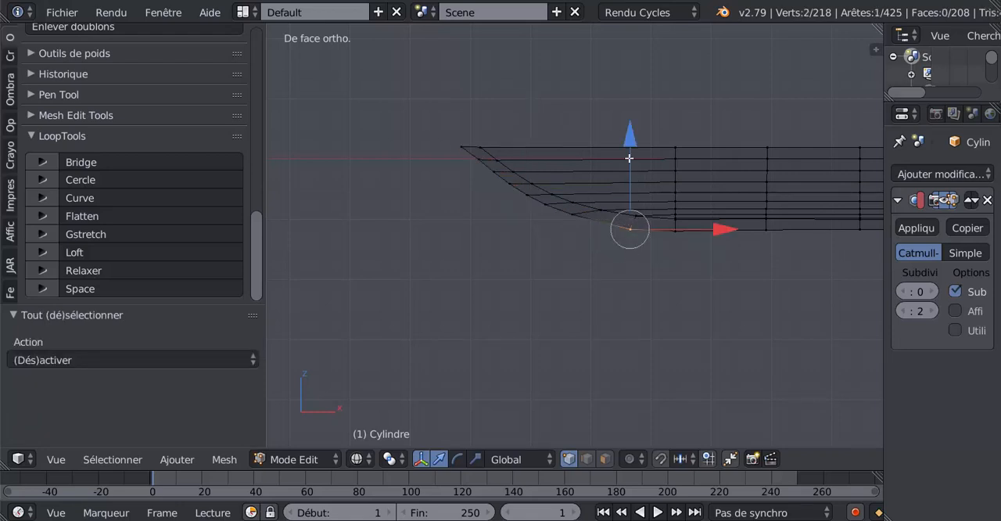
drag(630, 140, 634, 139)
Examine the hull's shape in solid shading from several angles and from above
key(a)
key(a)
middle_drag(604, 280, 677, 385)
key(a)
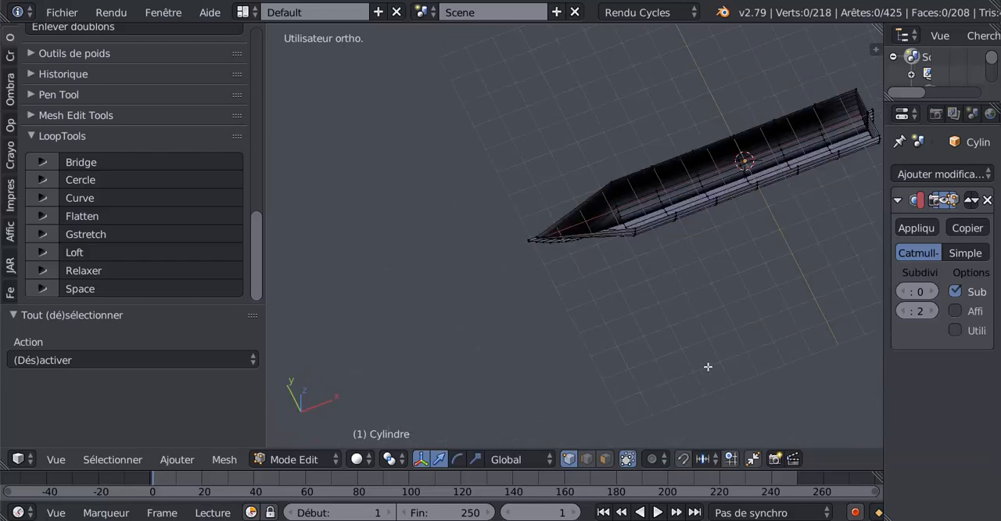
middle_drag(712, 294, 743, 328)
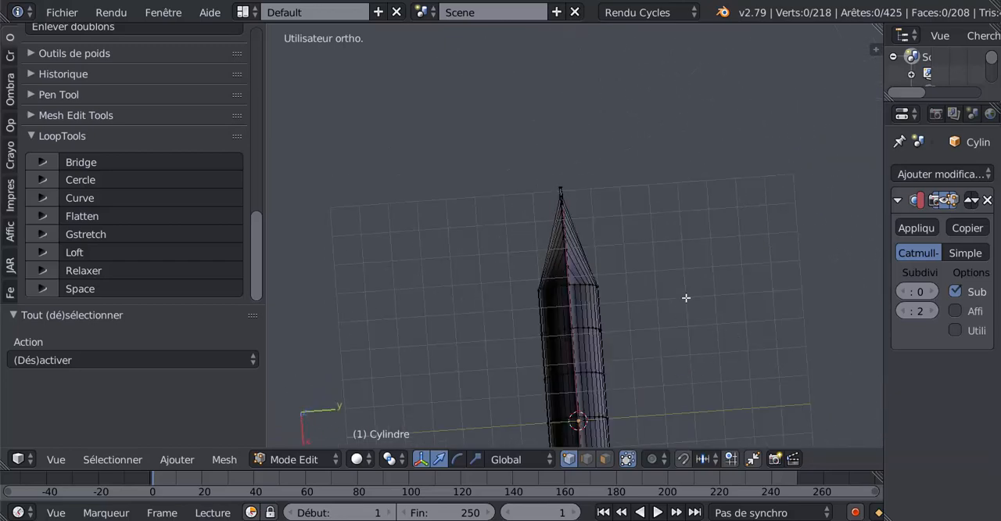
middle_drag(686, 298, 693, 277)
key(KP_7)
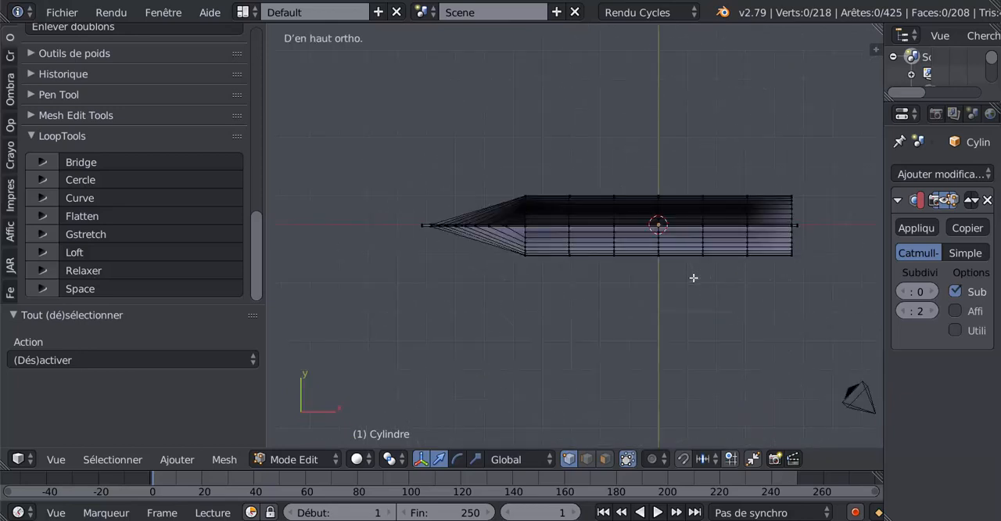
shift+middle_drag(647, 251, 579, 341)
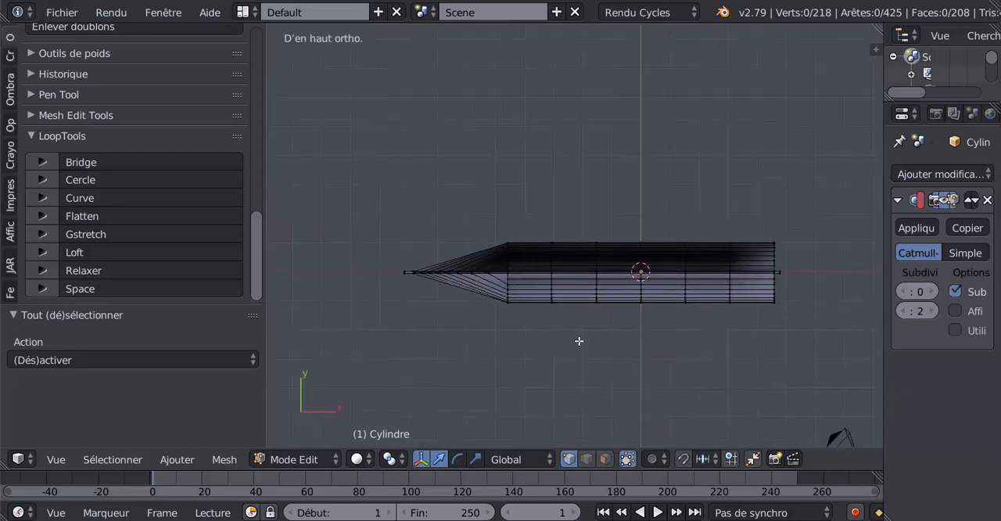
In wireframe top view, select the first rib's vertices on both sides without the keel and scale them along Y to about double width
key(z)
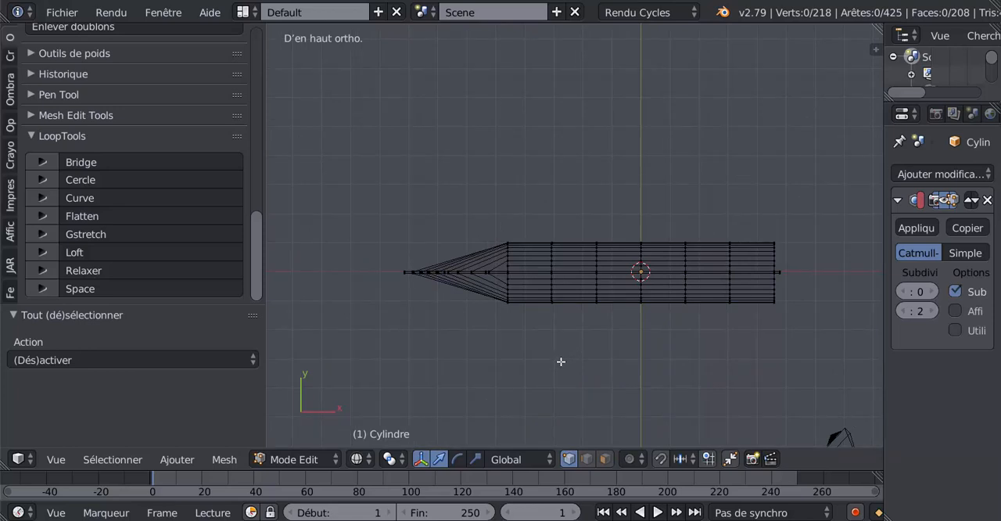
scroll(553, 365, up, 2)
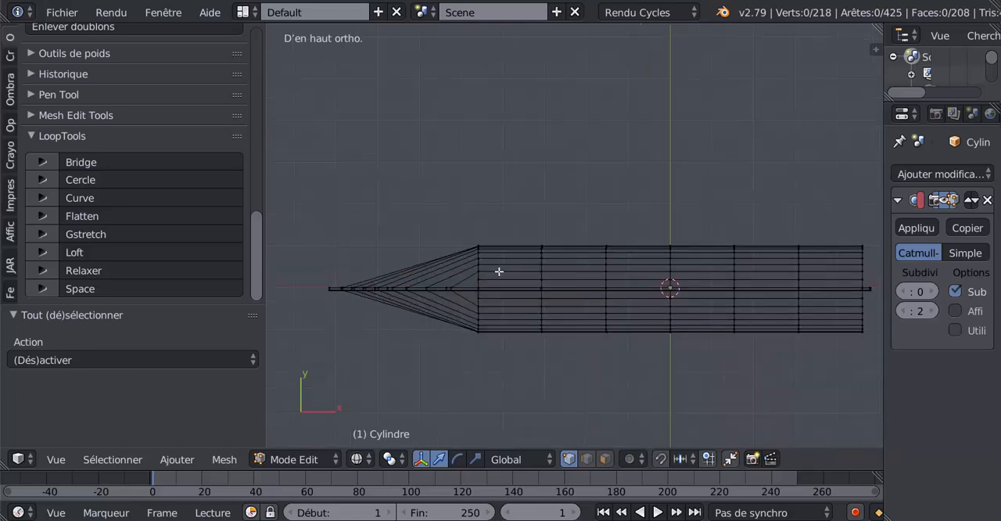
key(a)
key(a)
key(c)
click(477, 264)
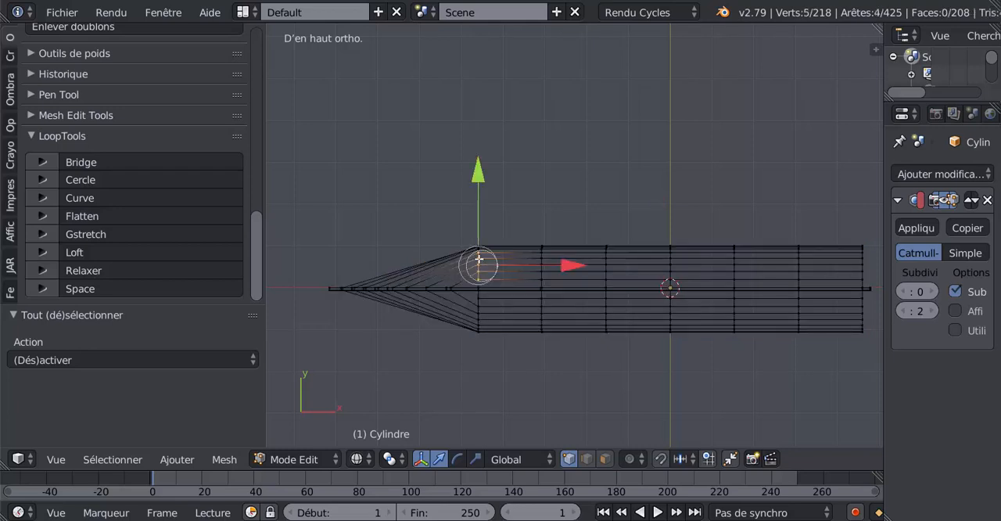
click(477, 315)
key(Escape)
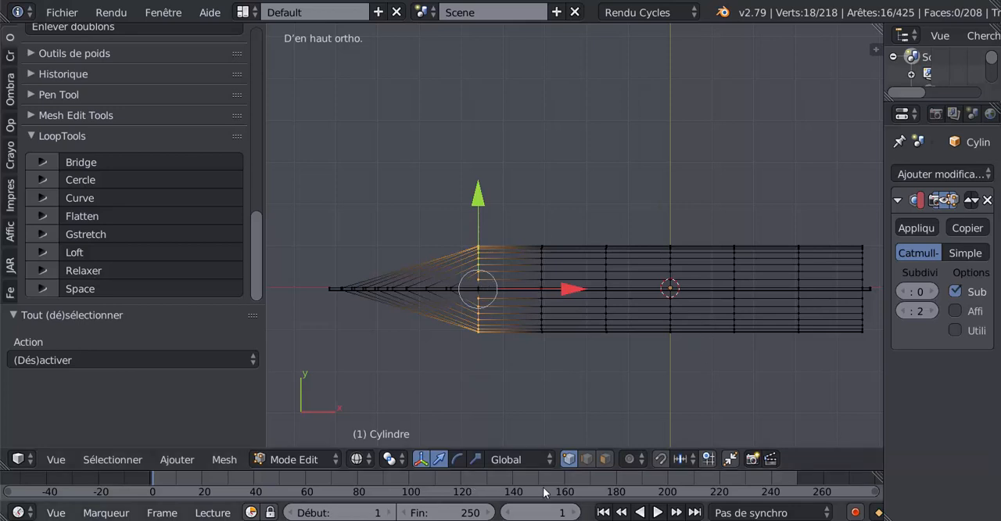
click(475, 459)
drag(477, 199, 494, 102)
Select the second rib's vertices on both sides of the keel and scale them along Y by 2.006
key(a)
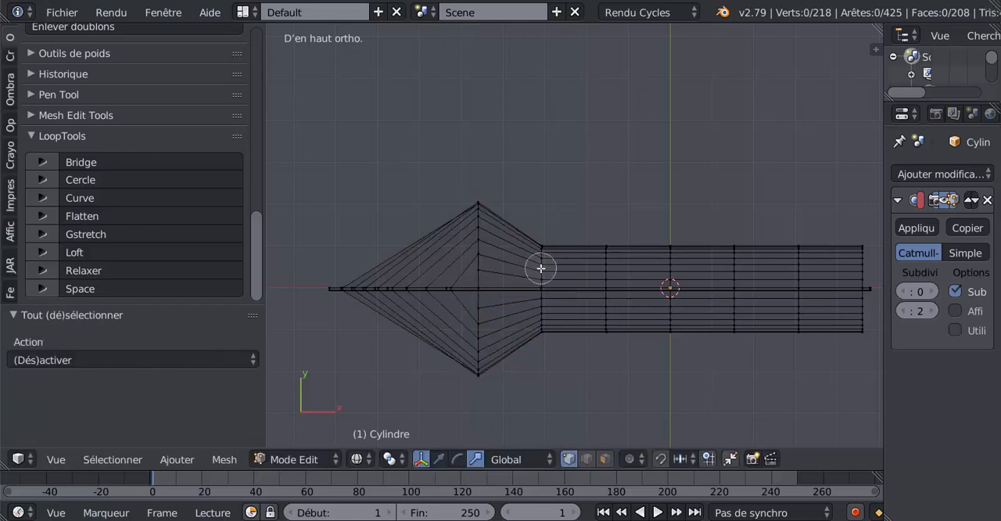
mouse_move(537, 268)
mouse_down()
mouse_move(543, 252)
mouse_move(542, 330)
mouse_move(543, 304)
mouse_up()
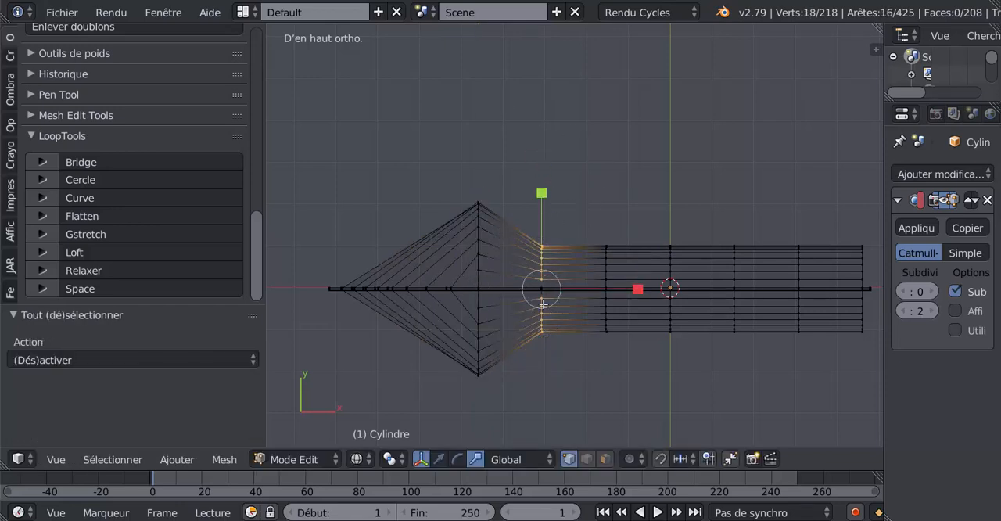
drag(543, 191, 555, 92)
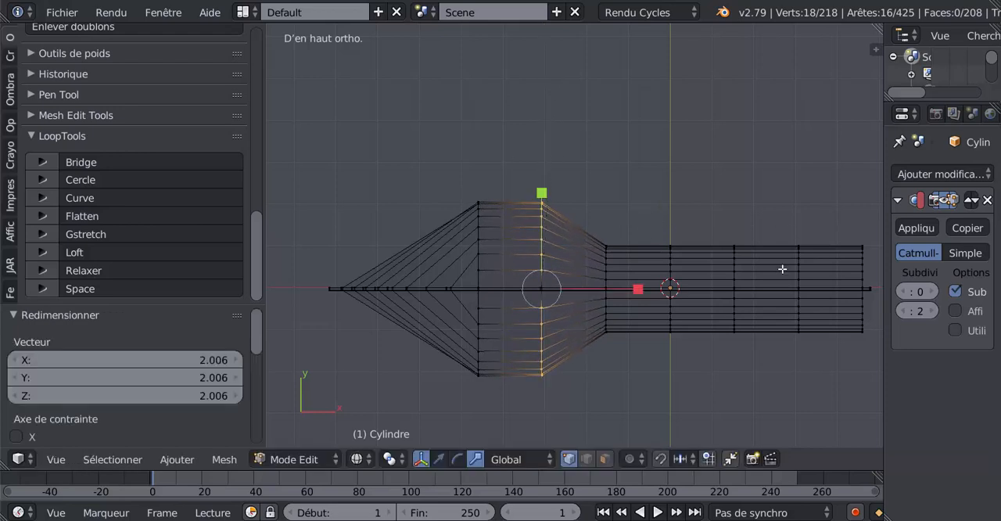
Select the third rib's vertices on both sides of the keel and widen them along Y, slightly narrower than the second rib
key(a)
drag(603, 263, 604, 375)
right_click(605, 377)
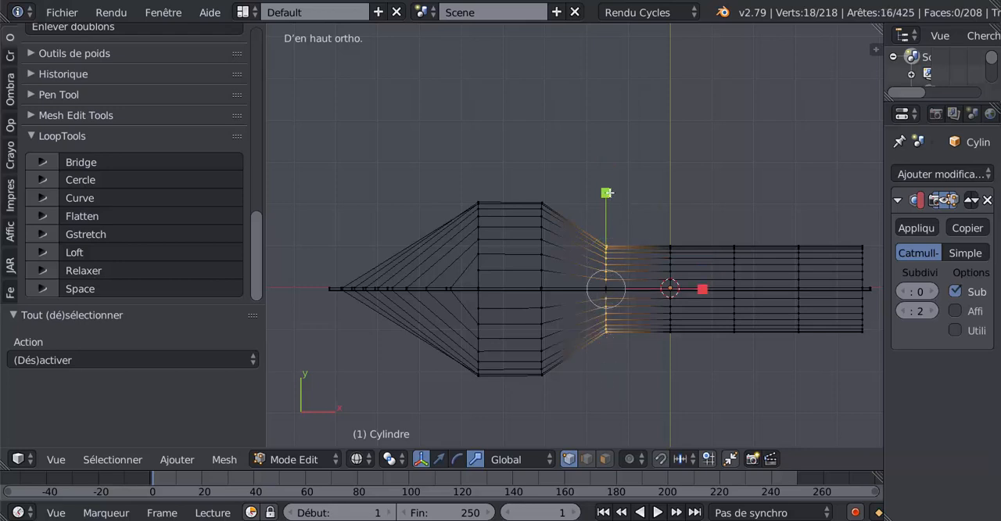
drag(607, 192, 619, 109)
Select the fourth rib's vertices on both sides of the keel and scale them along Y by 1.715
key(a)
drag(669, 265, 674, 211)
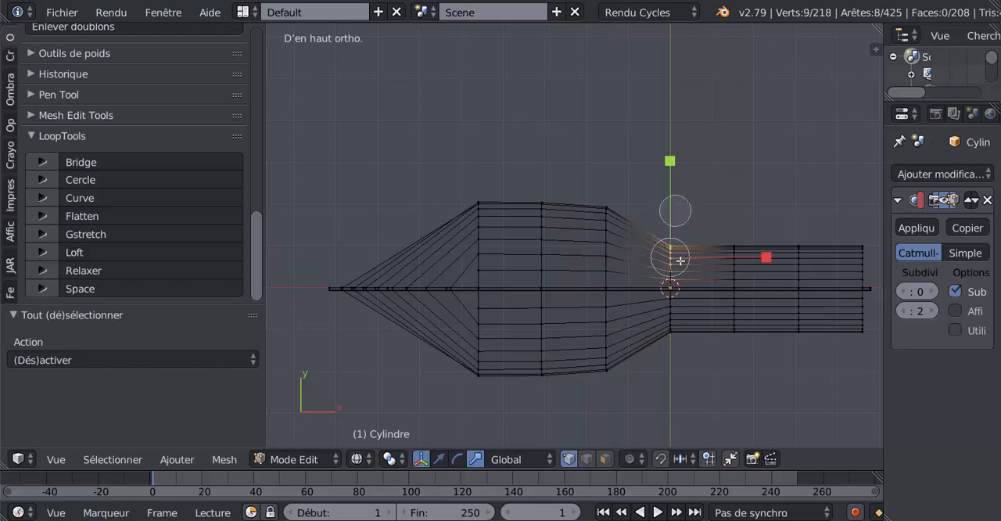
drag(675, 313, 684, 375)
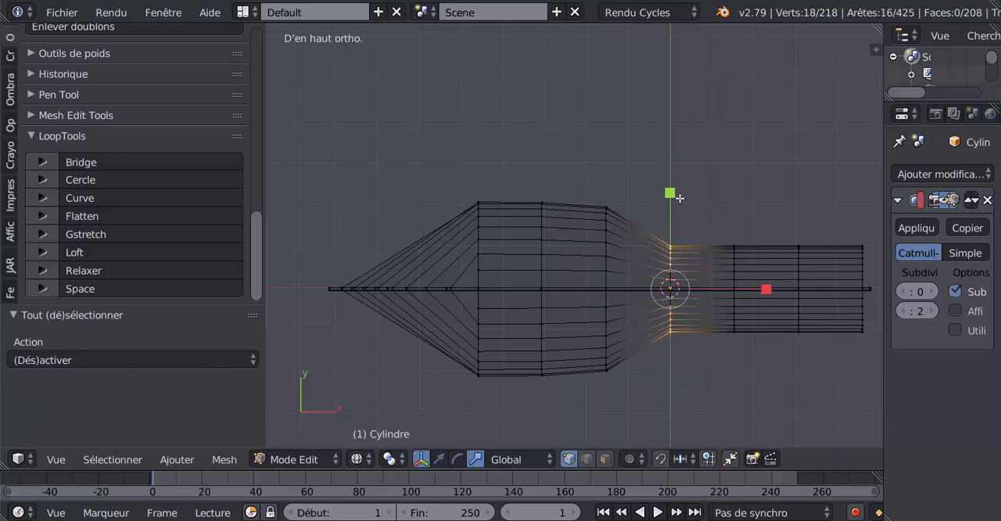
drag(670, 193, 685, 131)
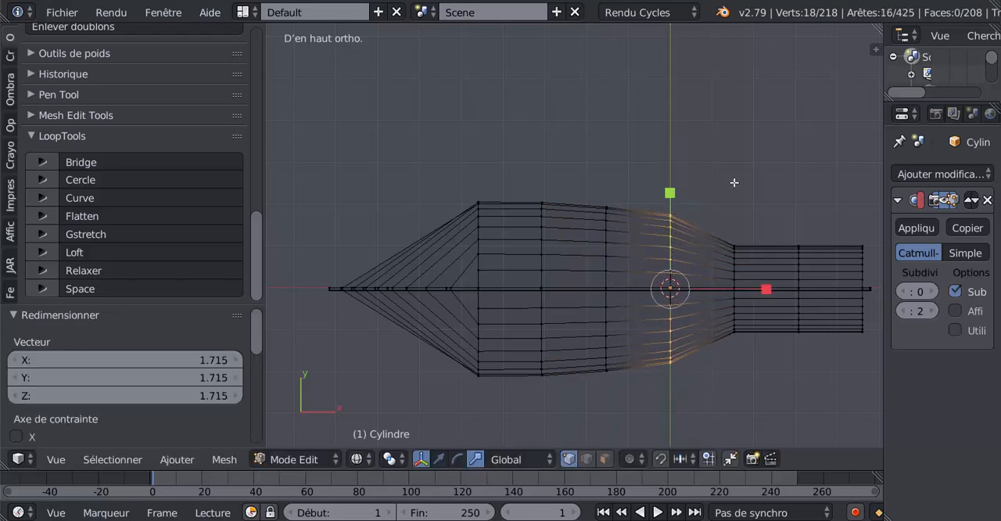
Select the fifth rib's vertices on both sides of the keel and scale them along Y by about 1.506
key(a)
key(c)
drag(732, 264, 739, 209)
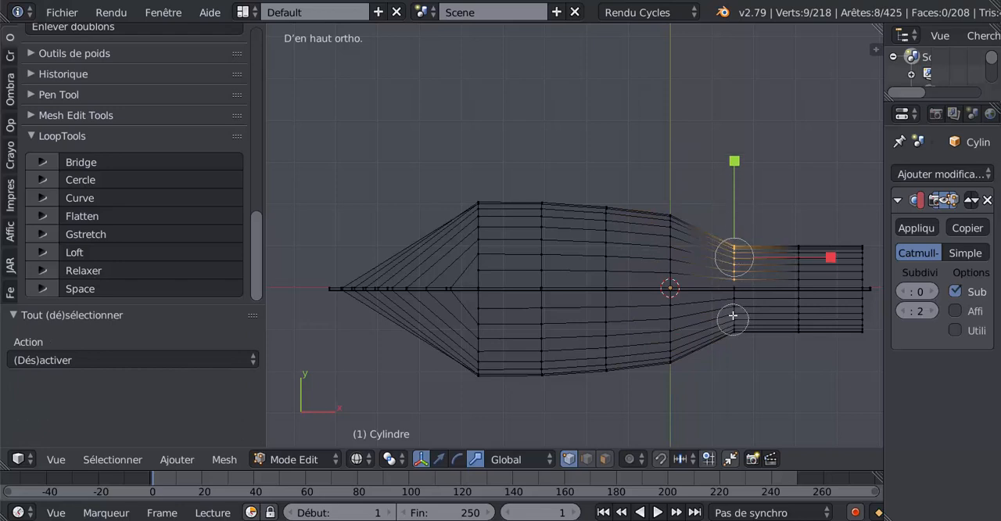
drag(735, 312, 735, 353)
right_click(732, 368)
key(s)
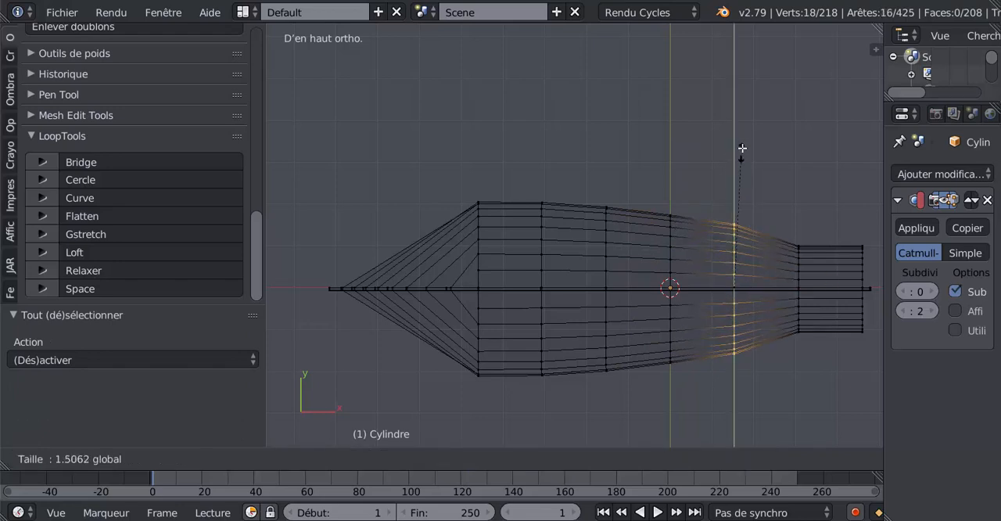
click(742, 149)
Select the sixth rib's vertices on both sides of the keel and scale them along Y by 1.294
key(a)
key(c)
drag(800, 261, 798, 261)
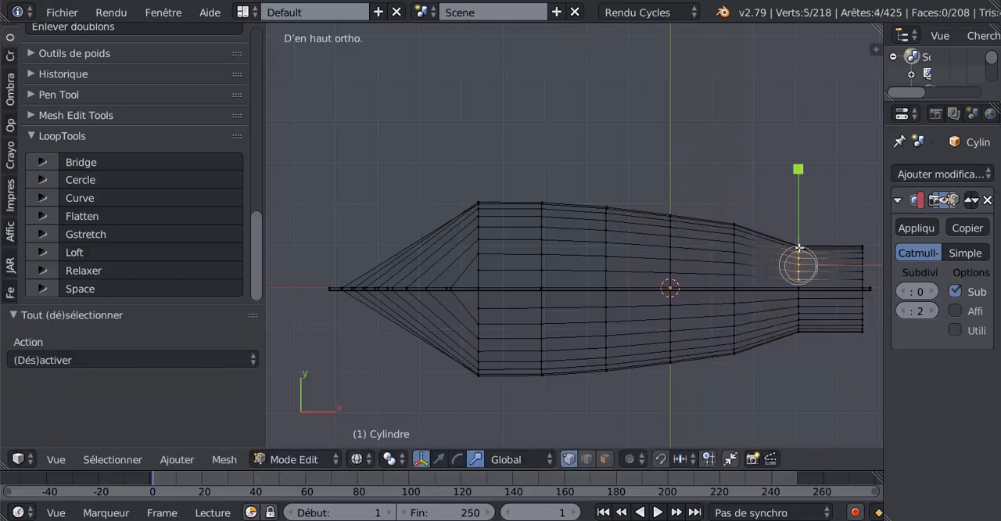
drag(797, 313, 795, 365)
right_click(794, 366)
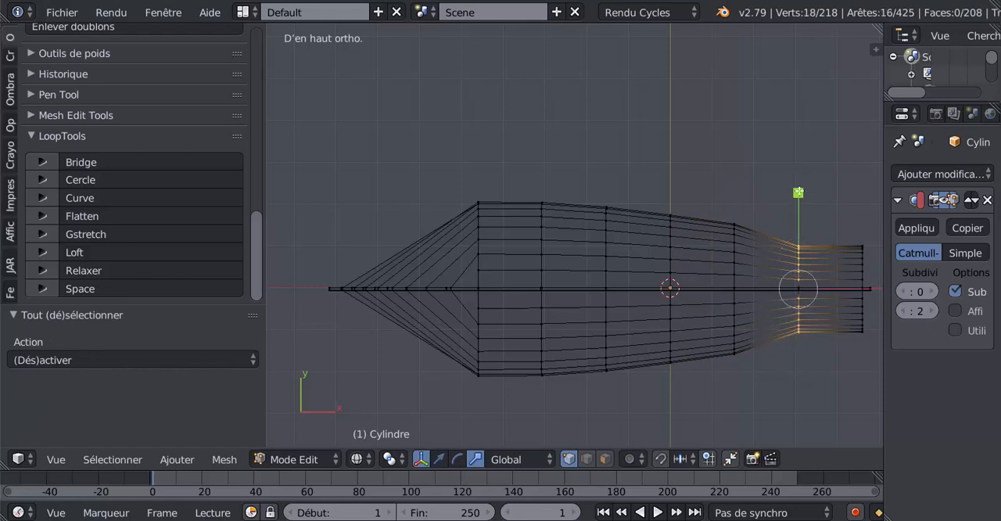
key(s)
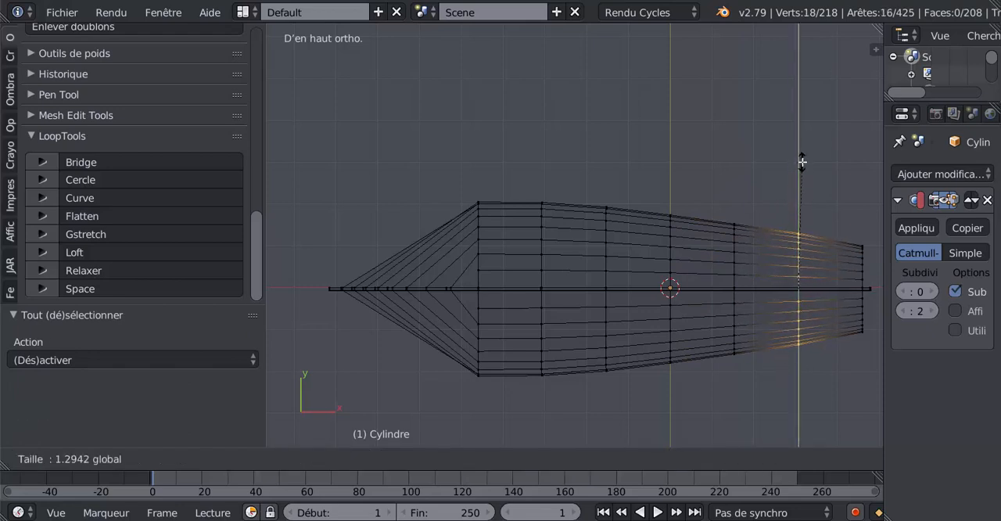
click(802, 161)
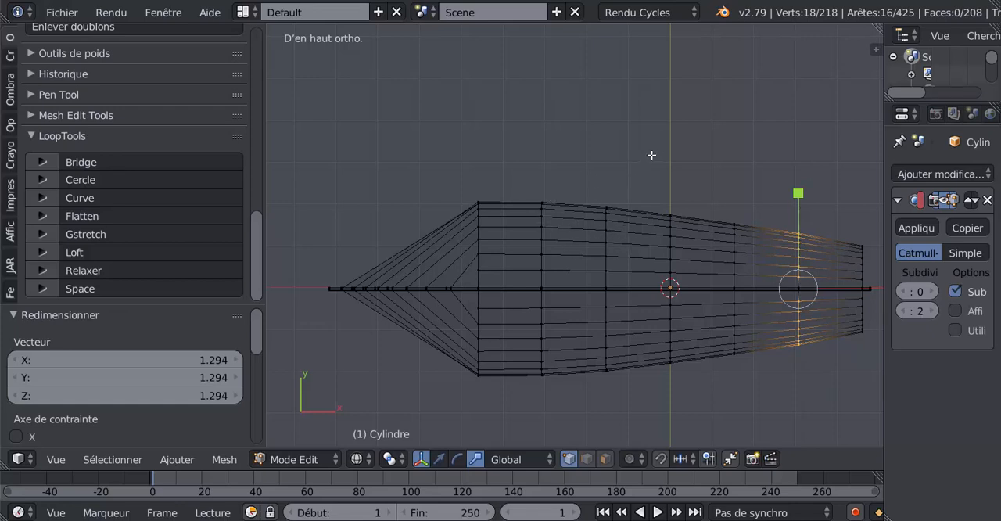
Select the first rib's vertices on both sides of the keel and narrow them along Y by a factor of 0.900
key(a)
key(c)
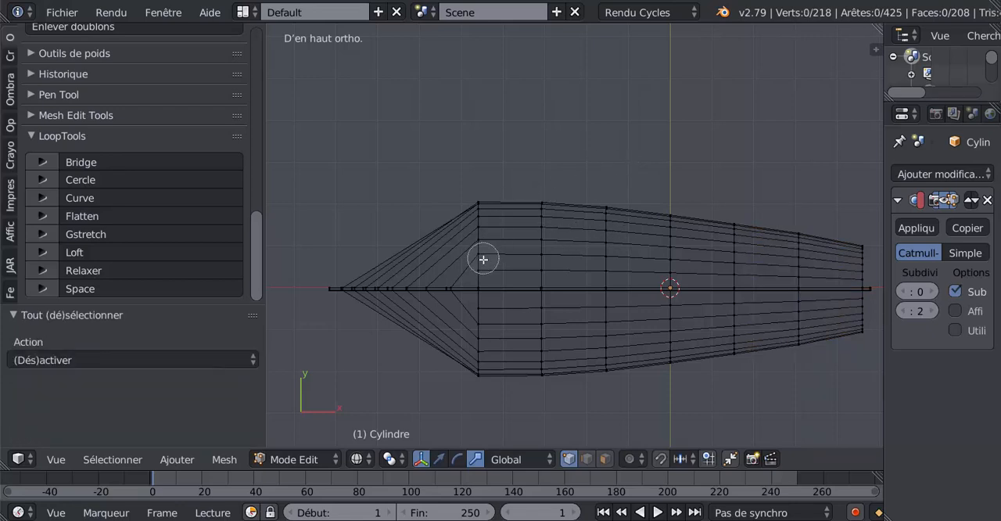
drag(480, 257, 476, 217)
drag(473, 307, 472, 409)
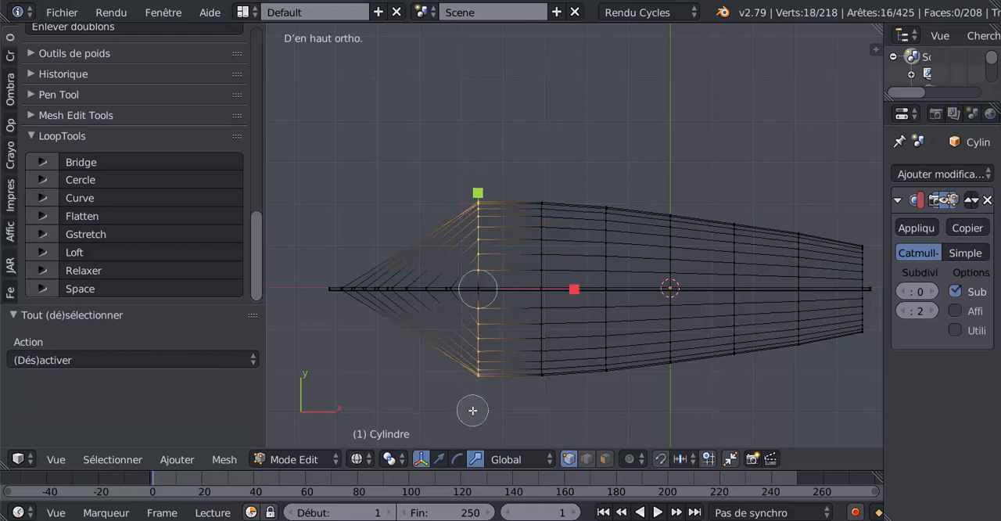
right_click(472, 409)
drag(475, 195, 472, 204)
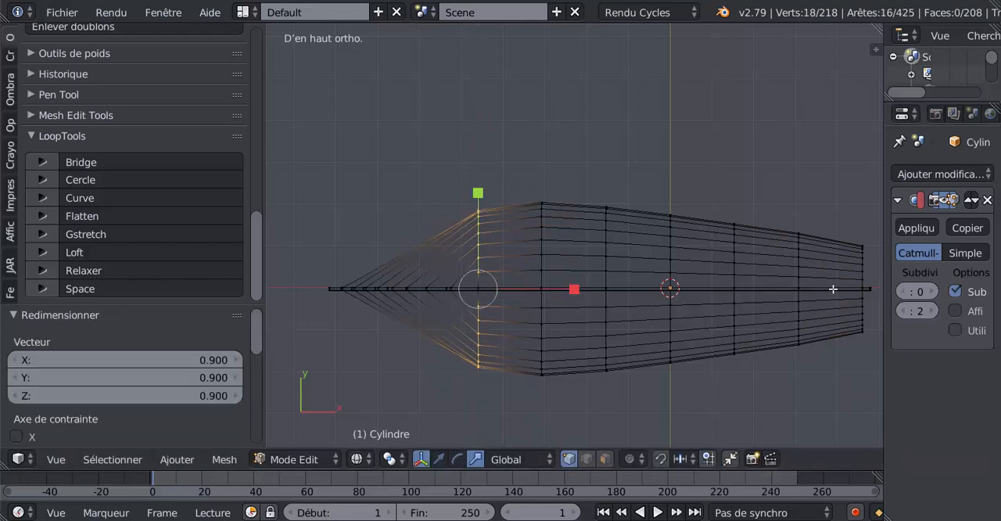
Show the hull in solid shading outside edit mode and set its subdivision view level to 2
key(Tab)
key(z)
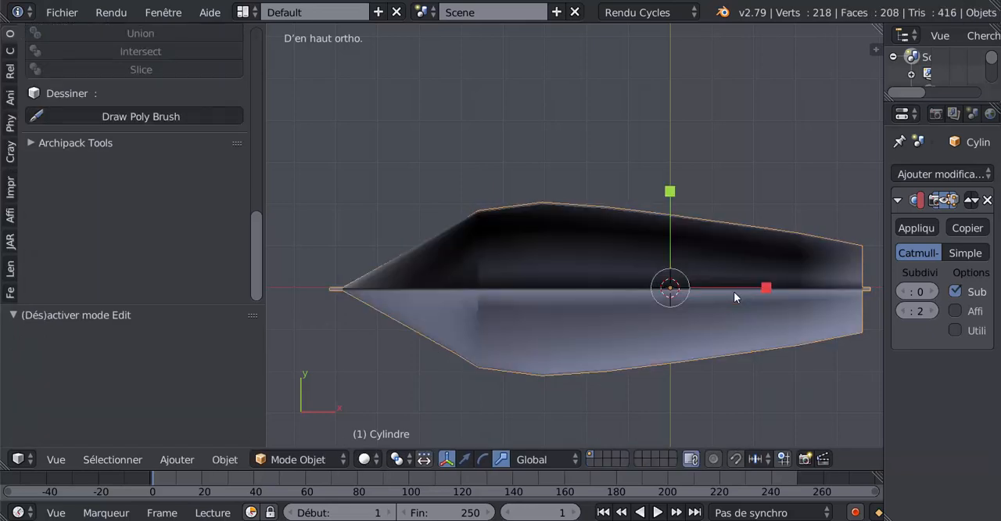
key(ctrl+2)
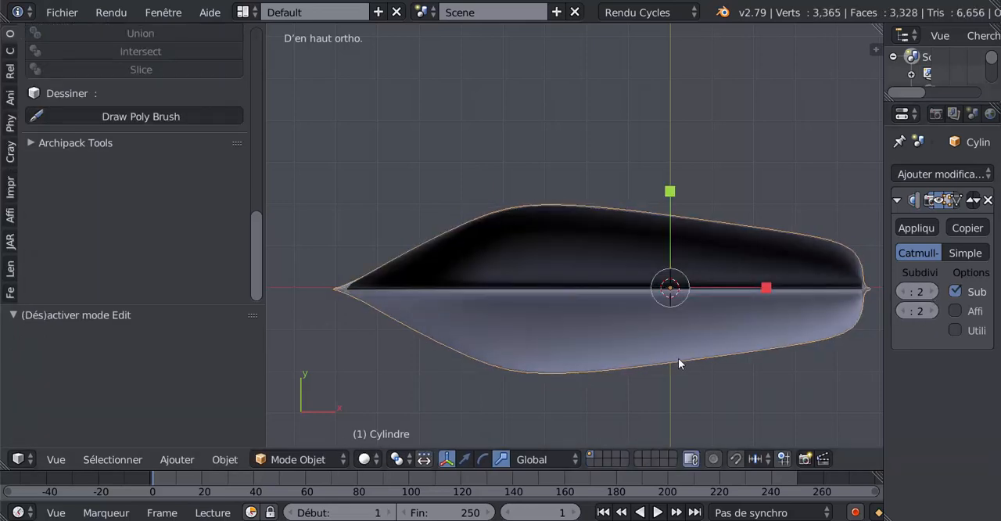
key(Tab)
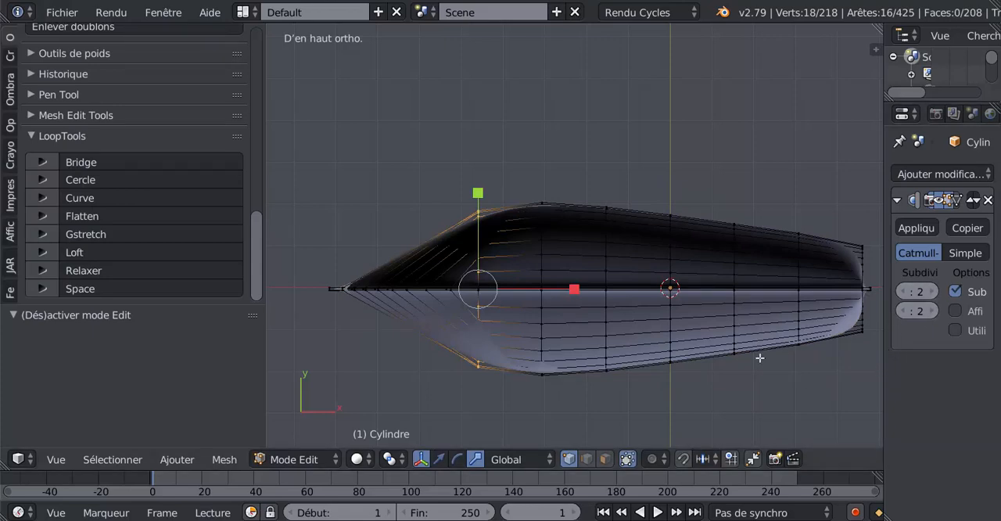
key(Tab)
middle_drag(642, 392, 636, 365)
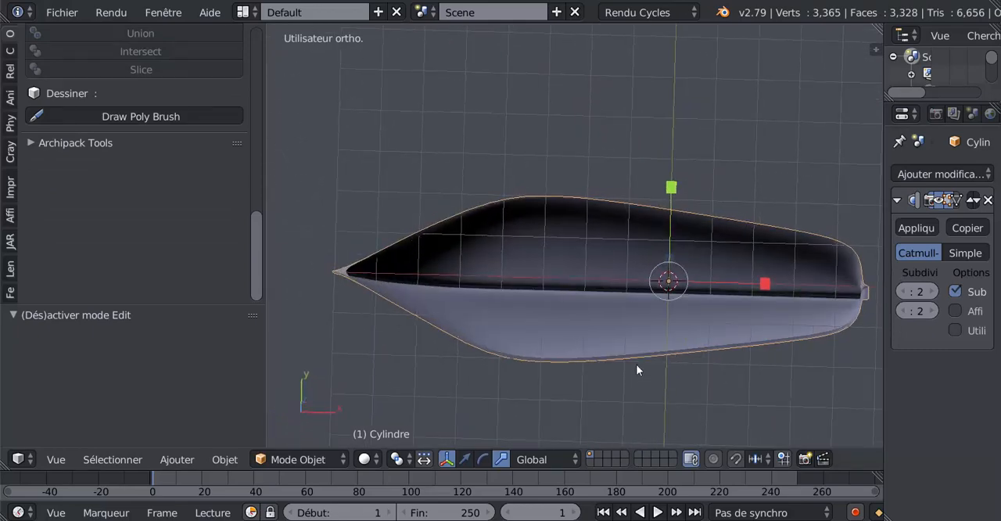
Back in wireframe top view in edit mode, select the third rib's vertices without the keel and widen them slightly along Y
key(KP_7)
key(Tab)
shift+middle_drag(688, 319, 627, 315)
key(z)
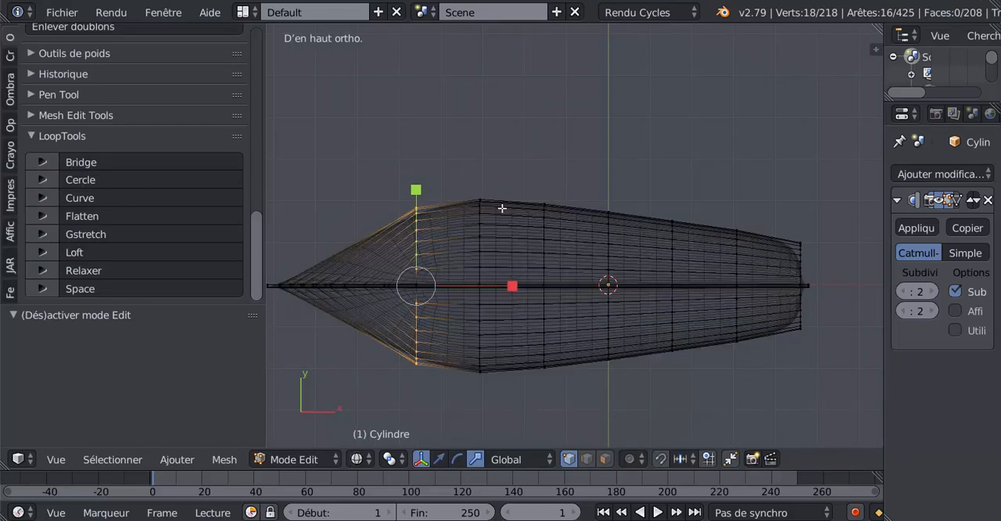
key(Tab)
key(Tab)
key(a)
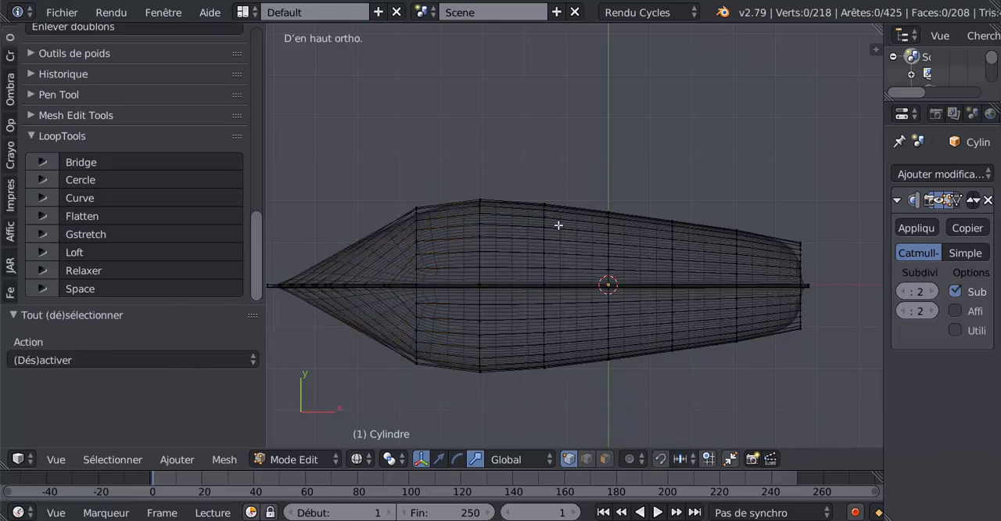
alt+right_click(544, 263)
alt+shift+right_click(542, 315)
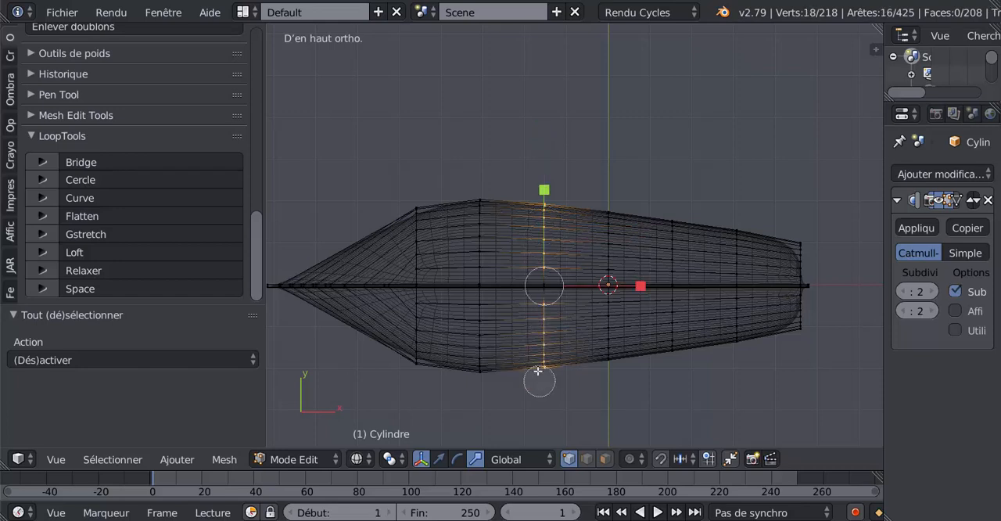
key(s)
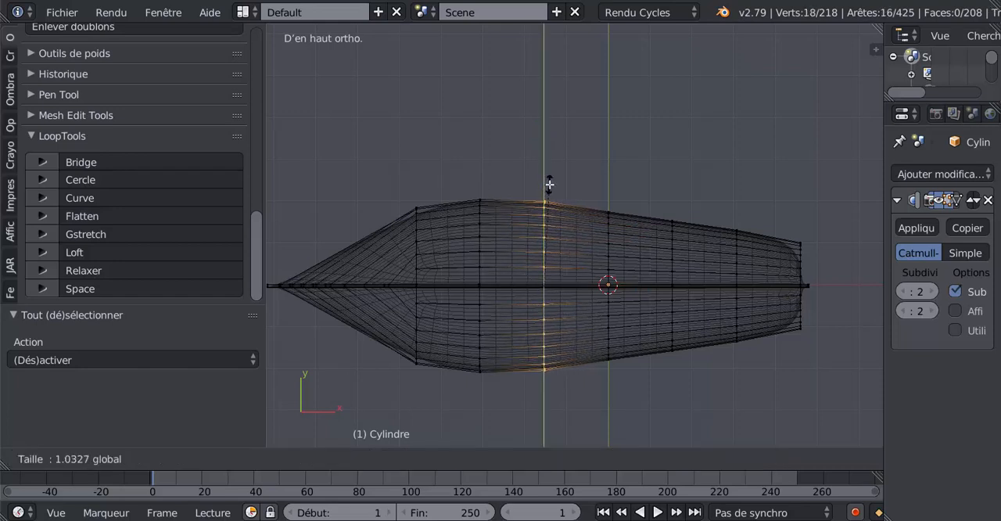
click(550, 179)
Select the fourth rib's vertices on both sides of the keel and widen them slightly along Y to smooth the outline
key(a)
key(c)
drag(609, 265, 608, 204)
drag(605, 312, 610, 378)
key(Escape)
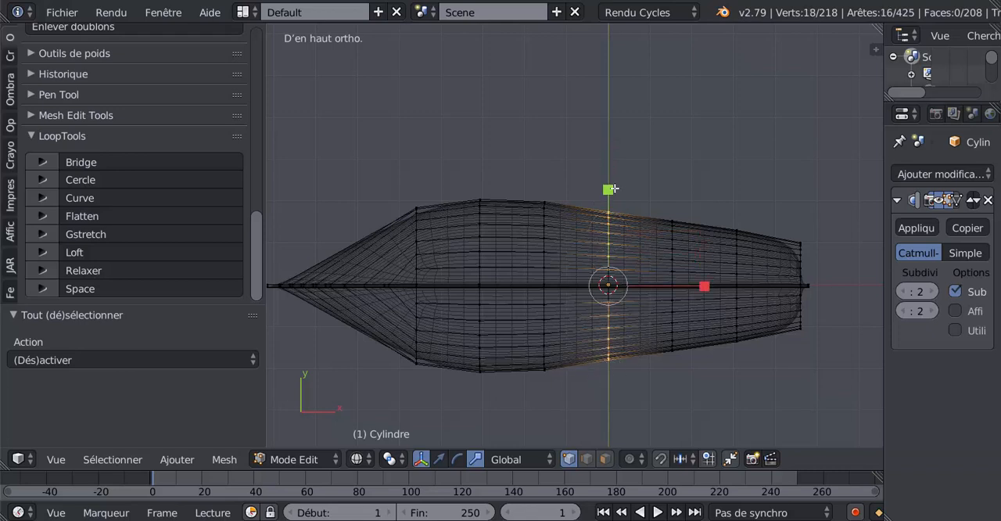
key(s)
click(615, 186)
Select the fifth rib's vertices on both sides of the keel and scale them along Y by about 1.128
key(a)
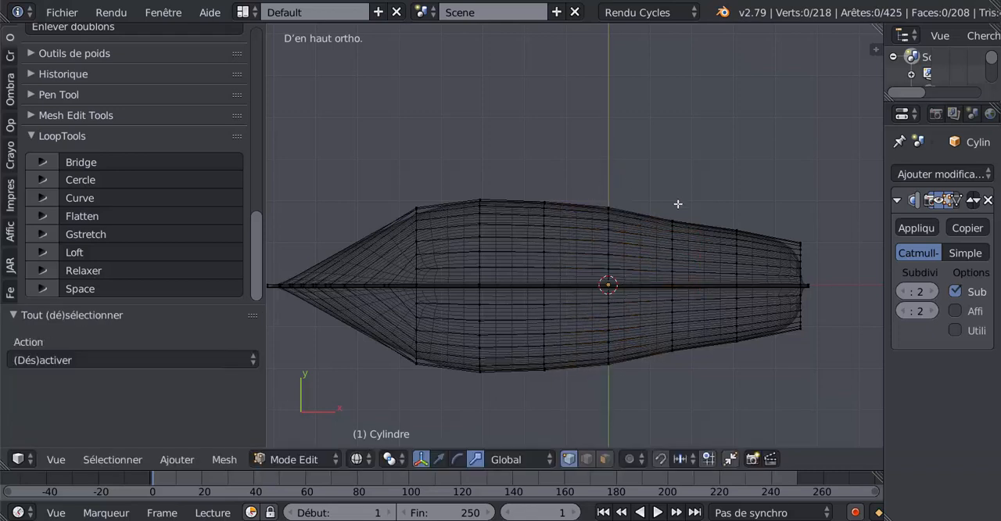
key(c)
drag(671, 260, 671, 229)
drag(671, 313, 677, 376)
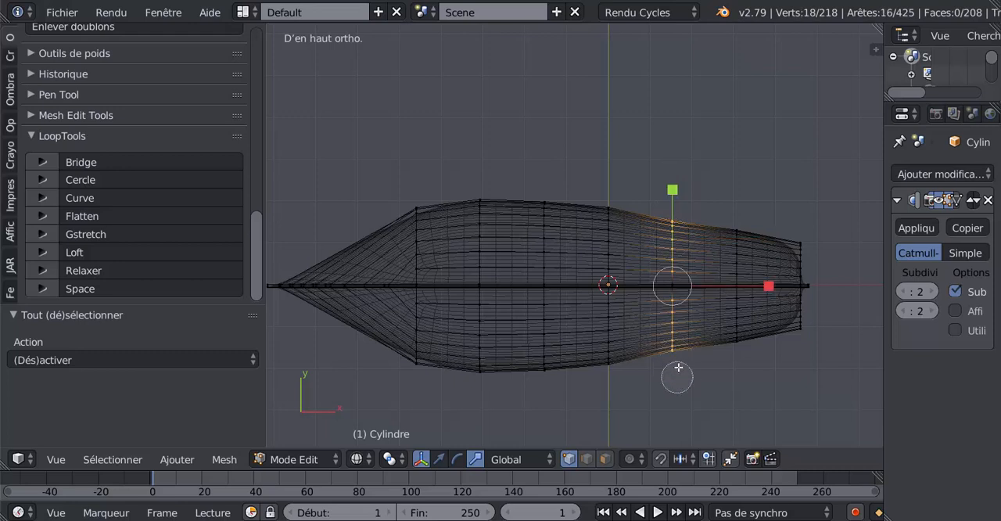
key(Escape)
key(s)
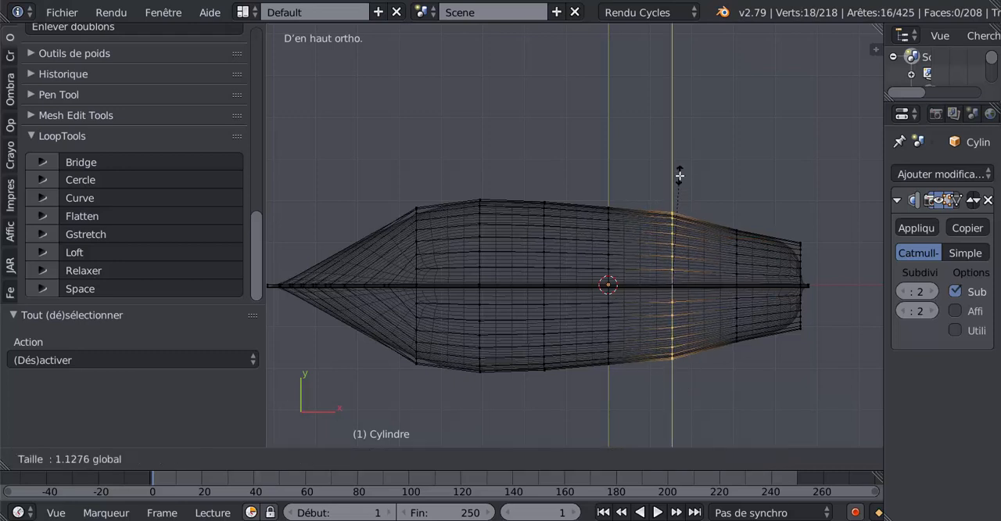
click(680, 176)
Select the sixth rib's vertices on both sides of the keel and scale them along Y by 1.143
key(a)
key(c)
drag(728, 257, 736, 229)
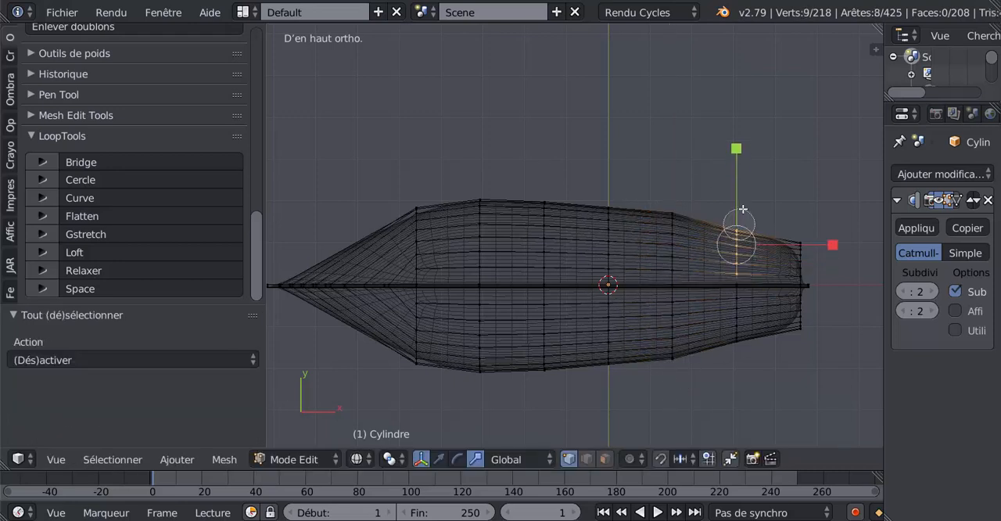
drag(744, 314, 727, 316)
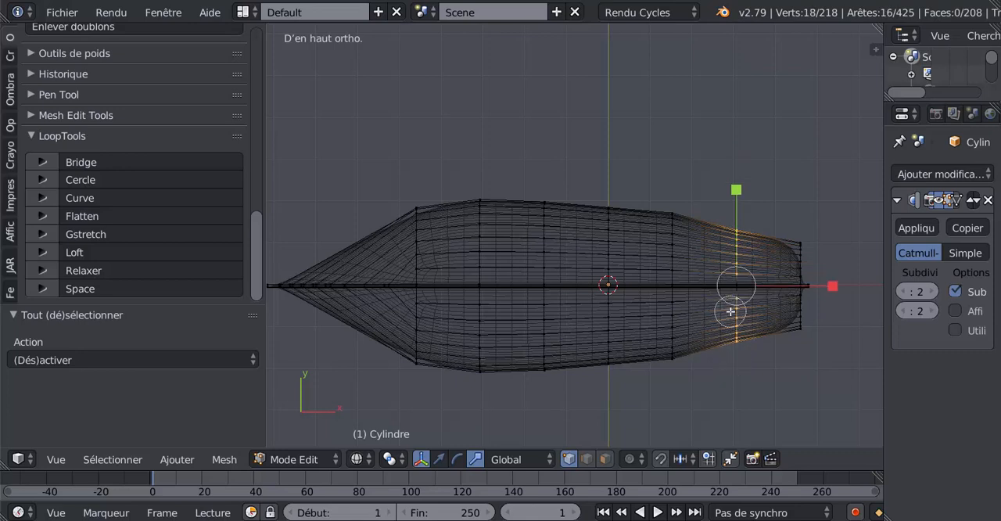
key(Escape)
key(s)
key(y)
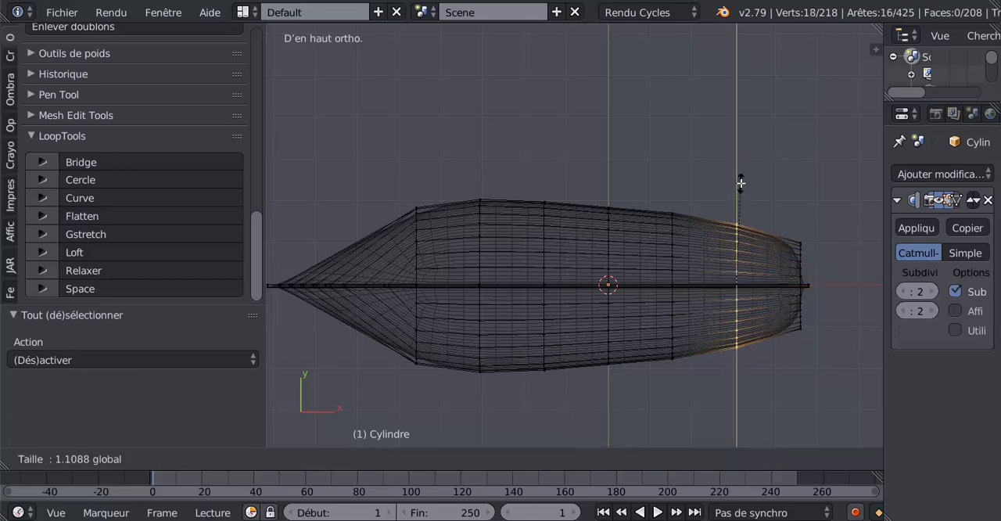
click(739, 180)
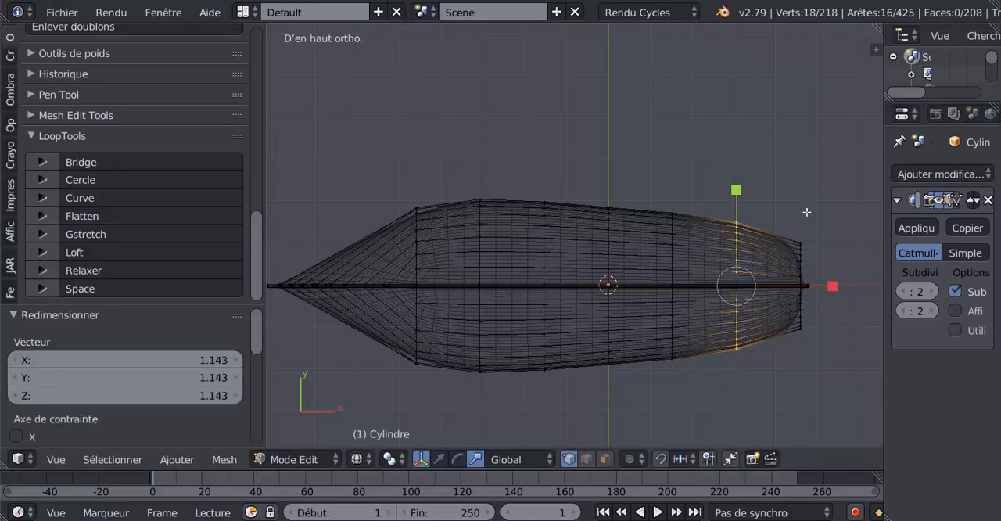
Select the stern rib's vertices on both sides of the keel and widen them along Y, slightly narrower than the sixth rib
key(a)
key(c)
mouse_move(804, 262)
mouse_down()
mouse_move(800, 339)
mouse_move(799, 261)
mouse_up()
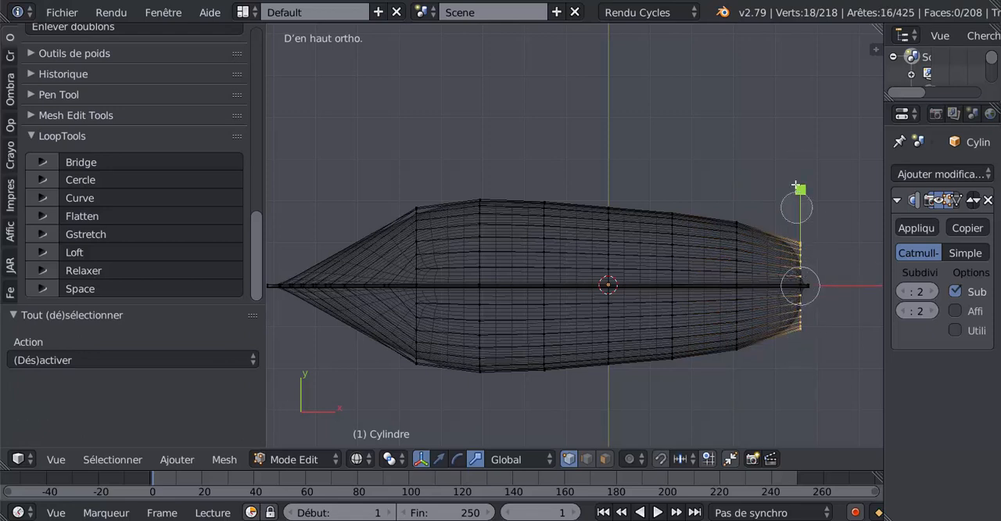
drag(804, 191, 805, 162)
Reselect the sixth rib's vertices on both sides of the keel and scale them along Y by 1.032
key(a)
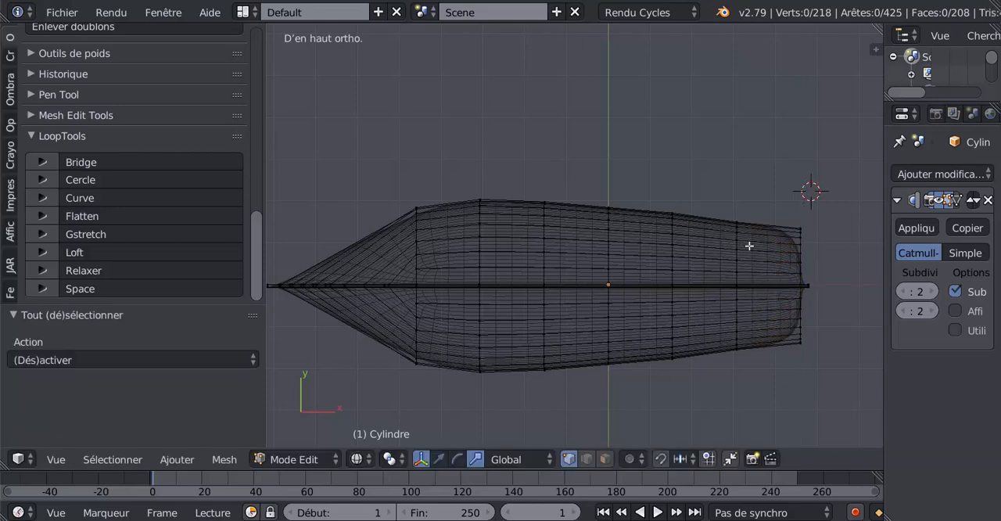
key(a)
key(a)
key(c)
drag(748, 250, 735, 252)
drag(737, 319, 733, 358)
right_click(733, 359)
drag(736, 190, 735, 185)
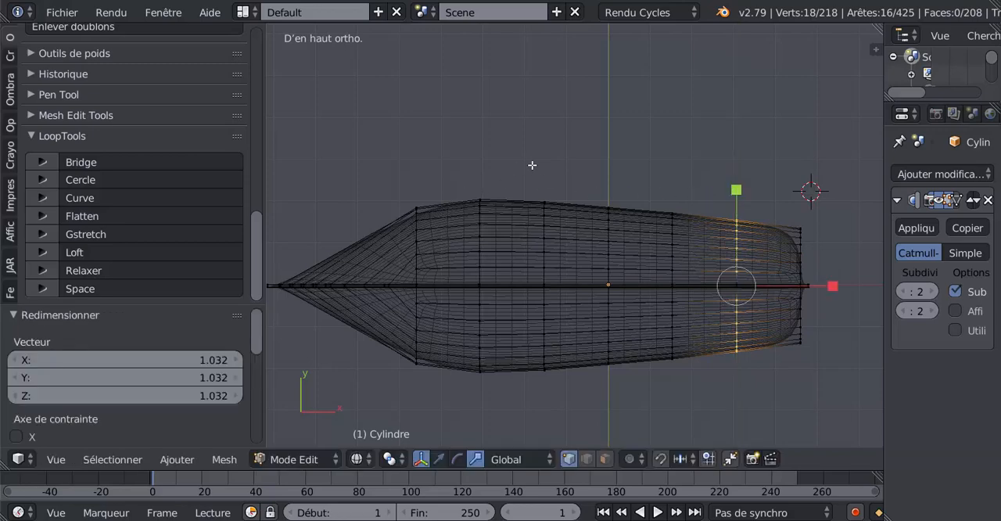
Leave edit mode and inspect the smoothed hull in solid shading from above and from the side
key(a)
key(Tab)
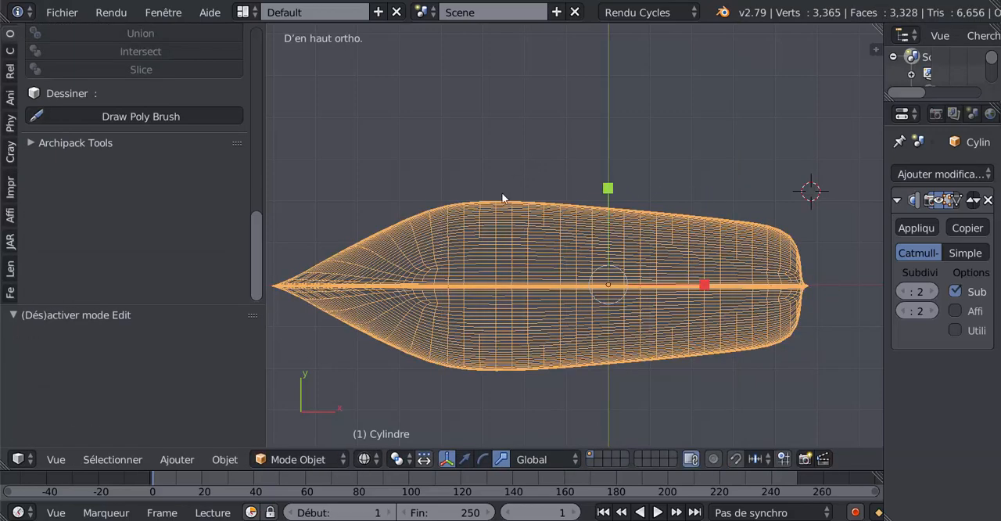
key(z)
mouse_move(492, 283)
middle_down()
mouse_move(581, 206)
mouse_move(611, 96)
mouse_move(513, 172)
mouse_move(497, 156)
middle_up()
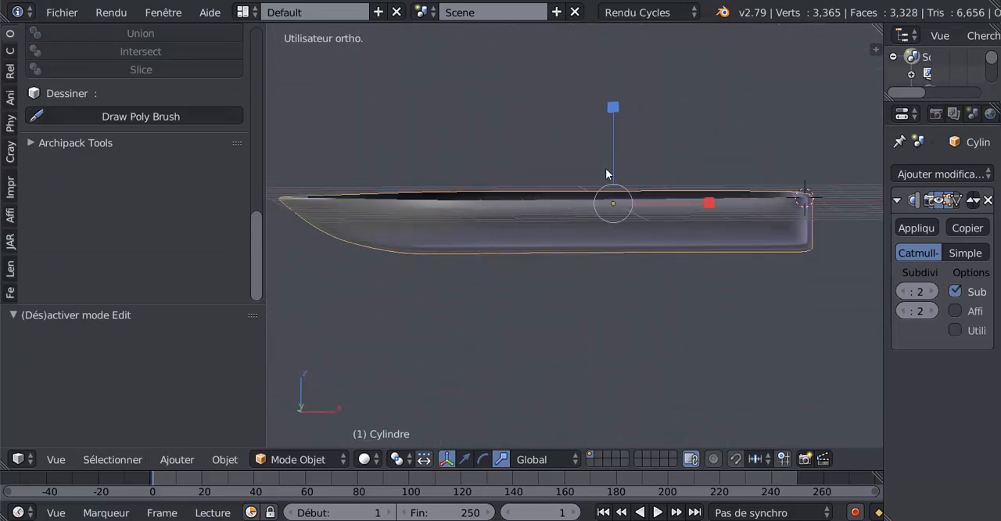
middle_drag(606, 174, 602, 229)
drag(599, 113, 624, 41)
Enter edit mode on the hull and try selecting the first two ribs' edge loops in vertex selection mode
key(Tab)
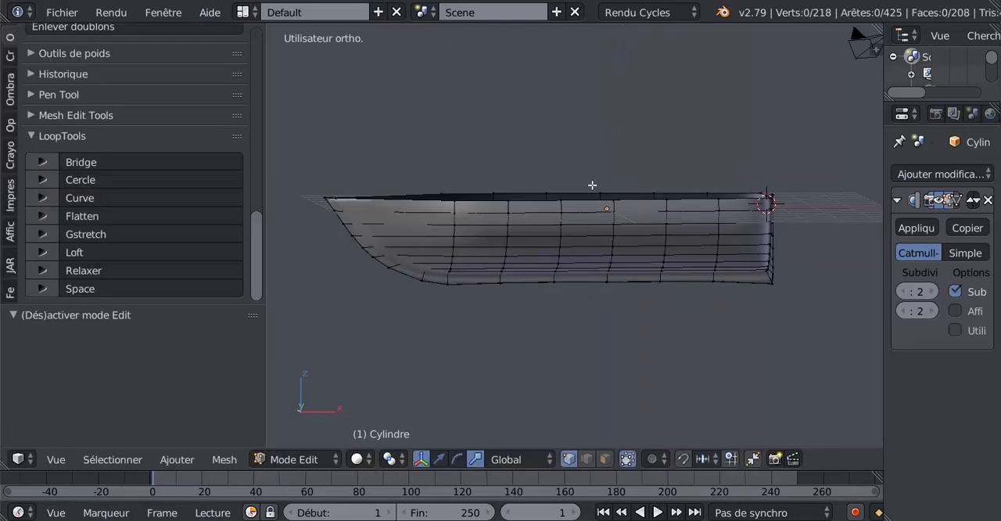
middle_drag(593, 184, 612, 156)
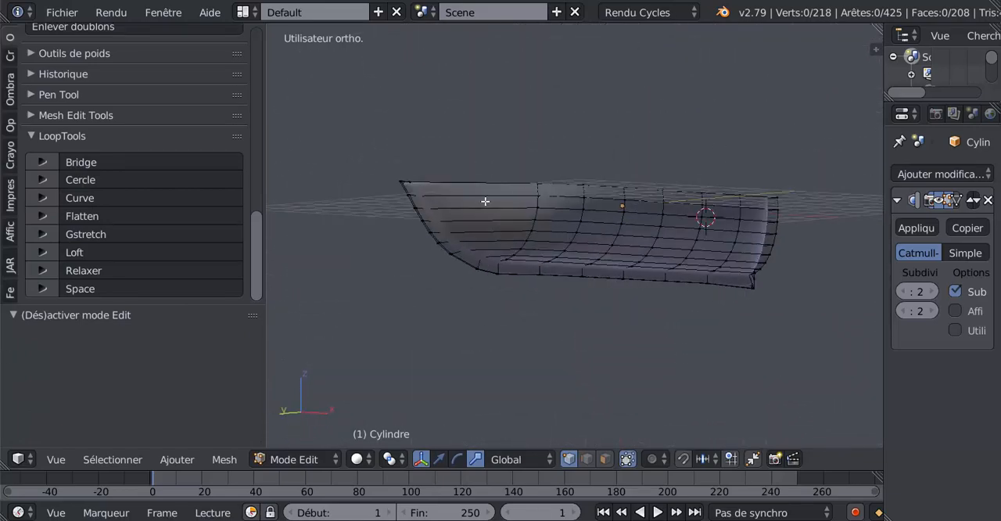
middle_drag(461, 218, 517, 337)
scroll(539, 233, up, 2)
alt+right_click(499, 245)
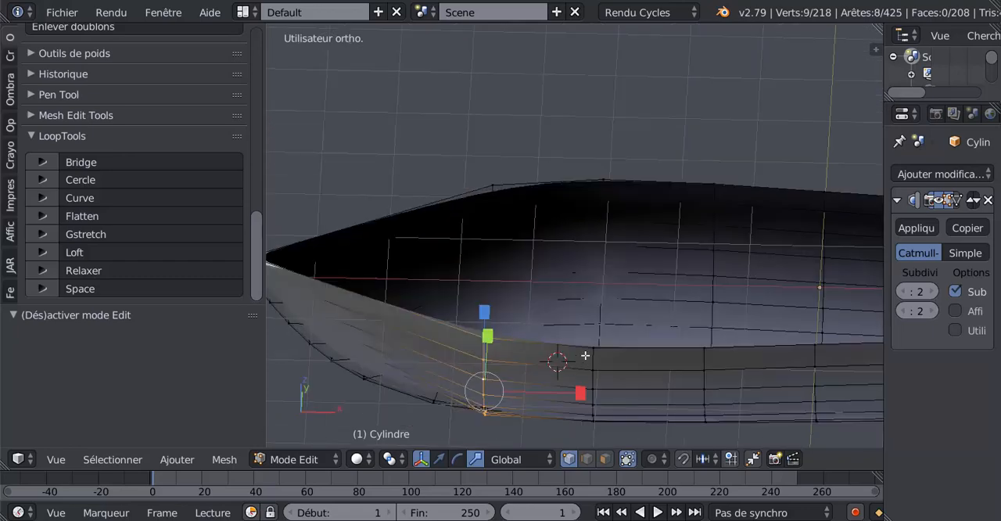
middle_drag(585, 356, 619, 246)
alt+shift+right_click(616, 231)
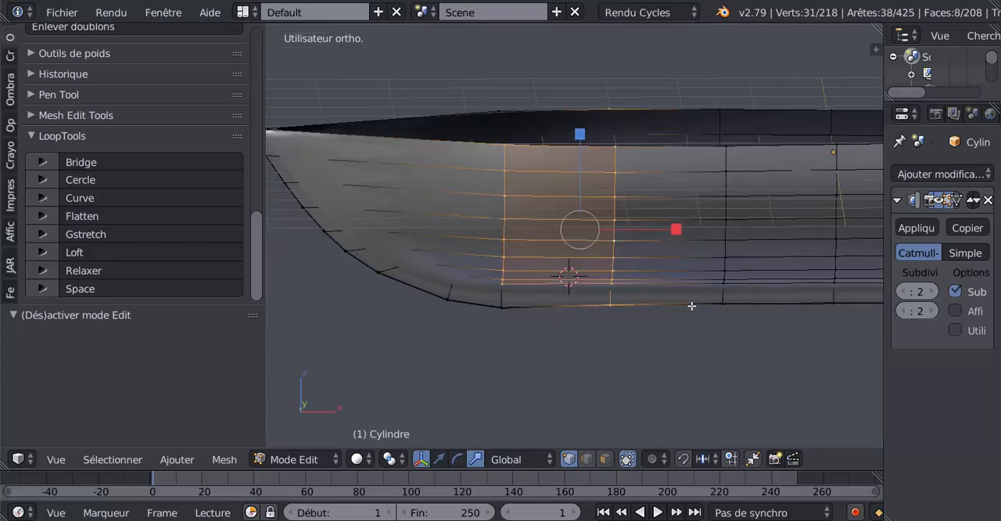
Switch to edge selection and select the edge loops of all six ribs from the bow to the stern
click(582, 459)
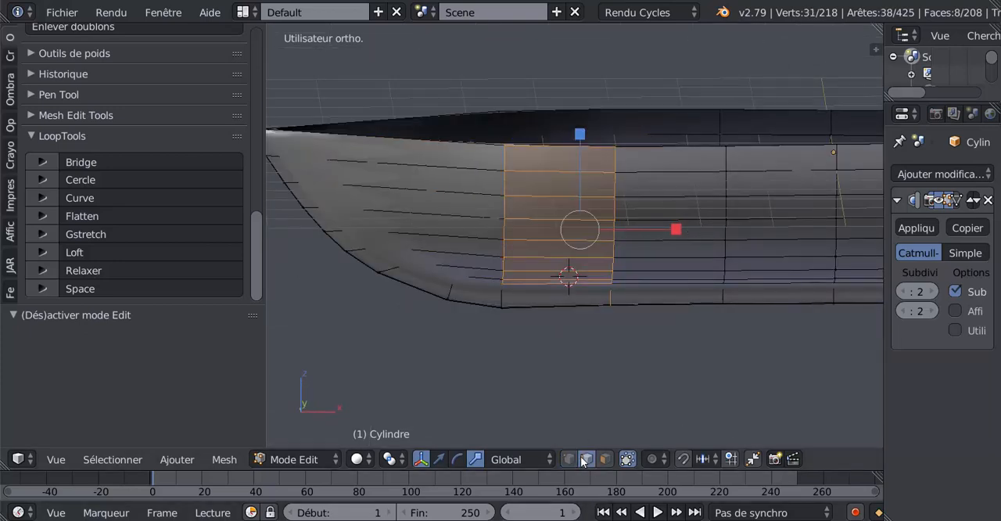
alt+right_click(506, 246)
alt+shift+right_click(614, 232)
alt+shift+right_click(721, 226)
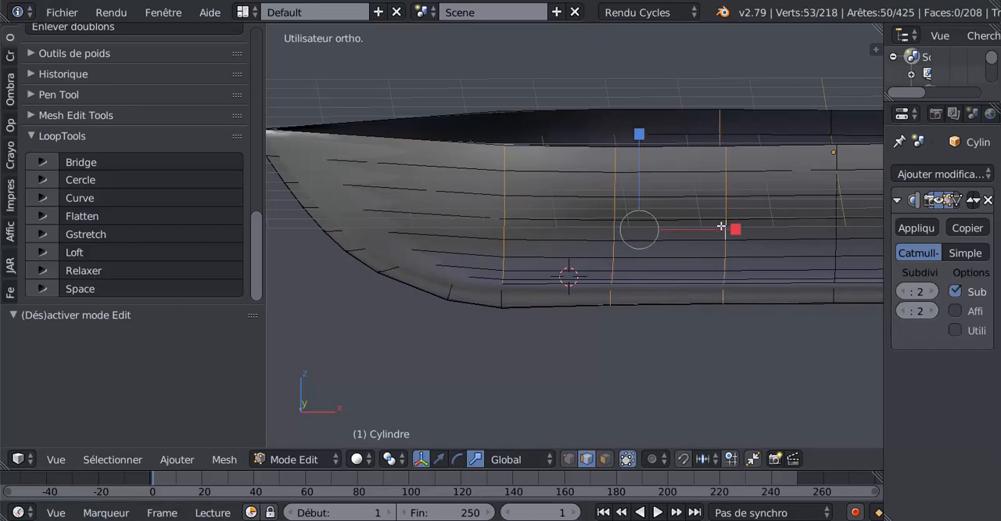
alt+shift+right_click(835, 244)
shift+middle_drag(809, 269, 514, 257)
alt+shift+right_click(661, 214)
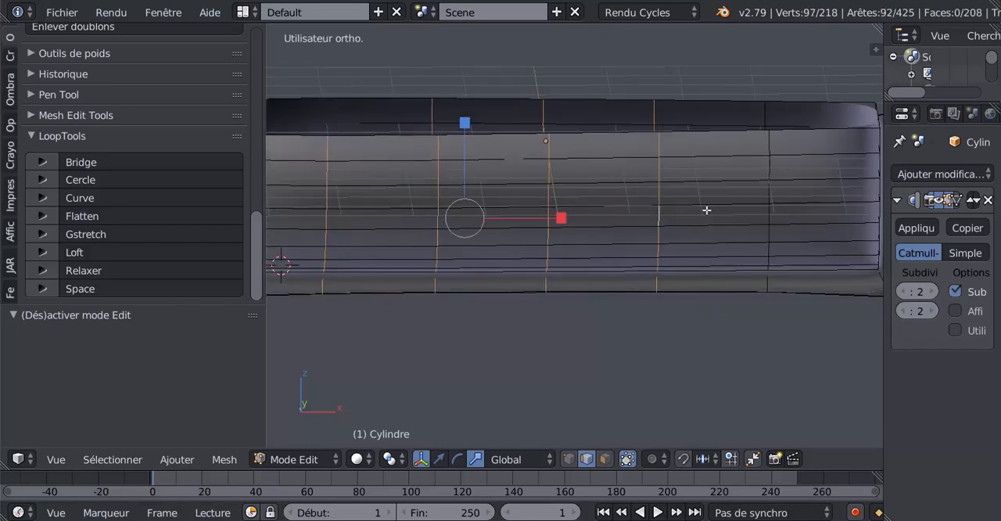
alt+shift+right_click(769, 193)
Add the first rib's edge loop on the hull's opposite side to the selection and show the wireframe from the front
scroll(706, 235, down, 5)
middle_drag(706, 234, 586, 239)
scroll(586, 239, up, 4)
alt+shift+right_click(653, 198)
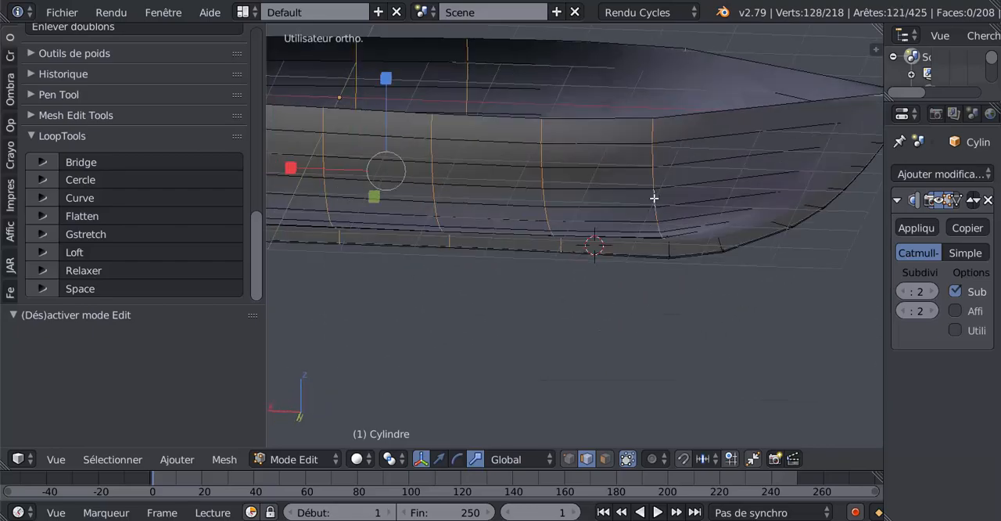
scroll(653, 197, down, 3)
middle_drag(654, 197, 349, 222)
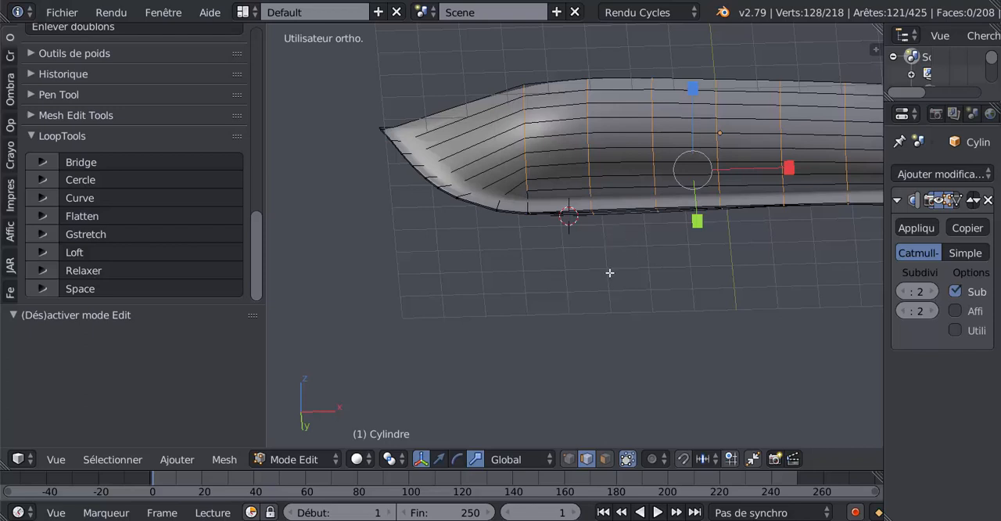
middle_drag(609, 273, 612, 299)
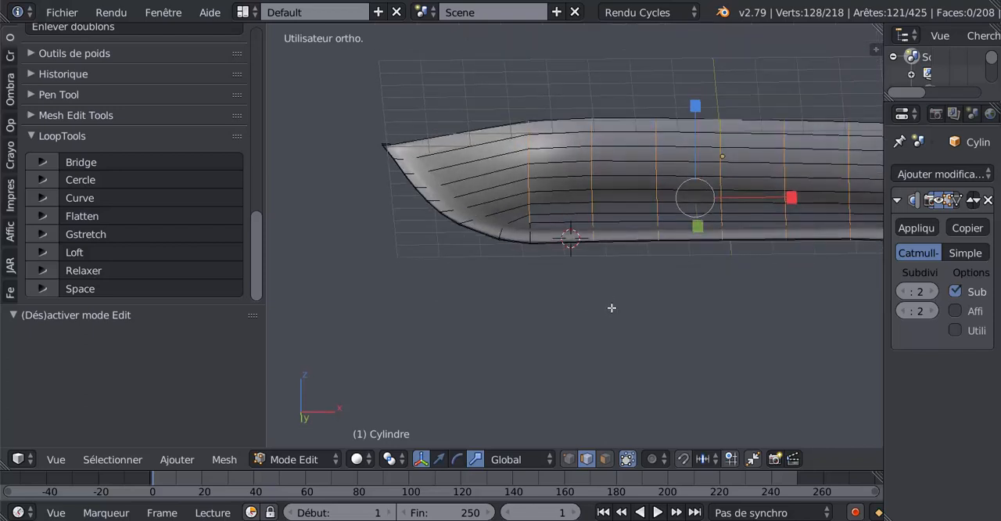
key(z)
key(KP_1)
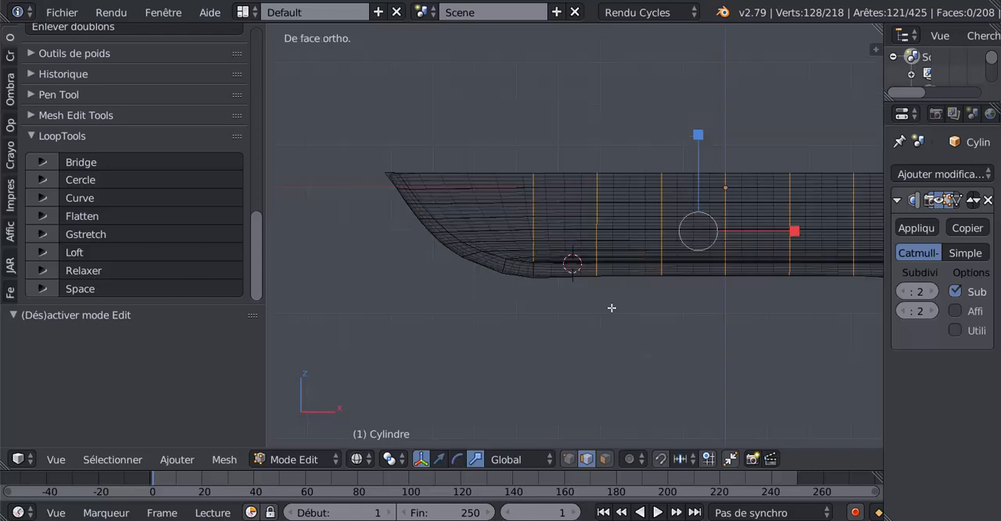
Try to remove the keel vertices beneath the ribs from the selection with a box in vertex mode, then return to edge mode
shift+middle_drag(648, 331, 489, 304)
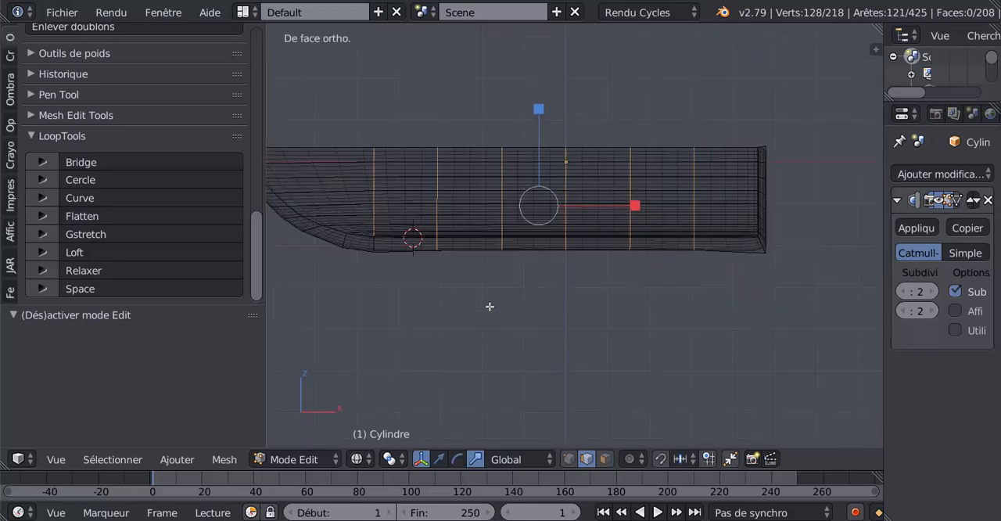
click(569, 459)
shift+middle_drag(528, 360, 643, 364)
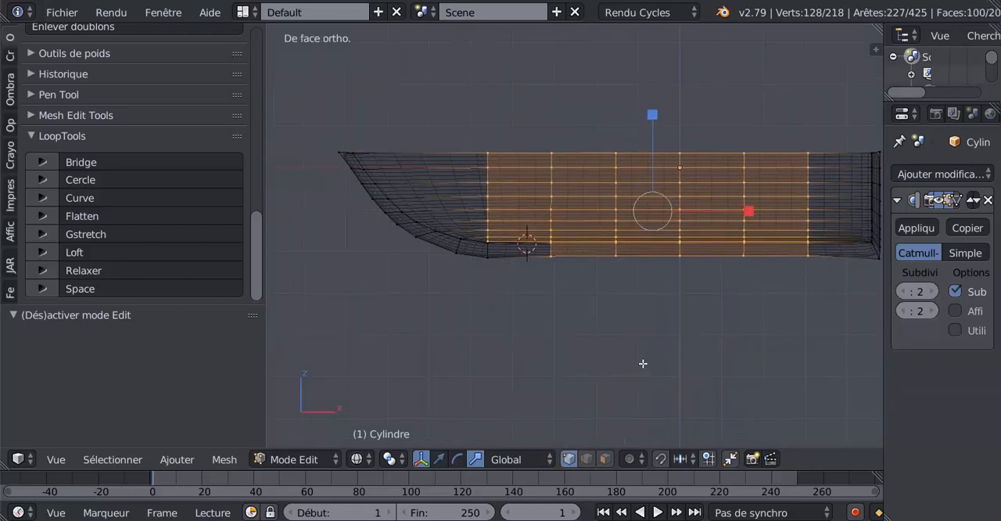
key(b)
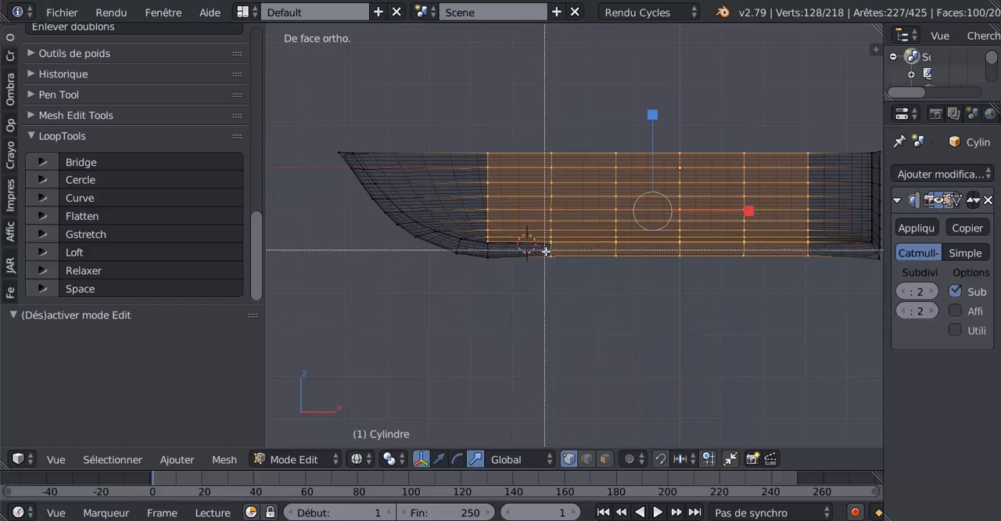
middle_drag(545, 250, 828, 320)
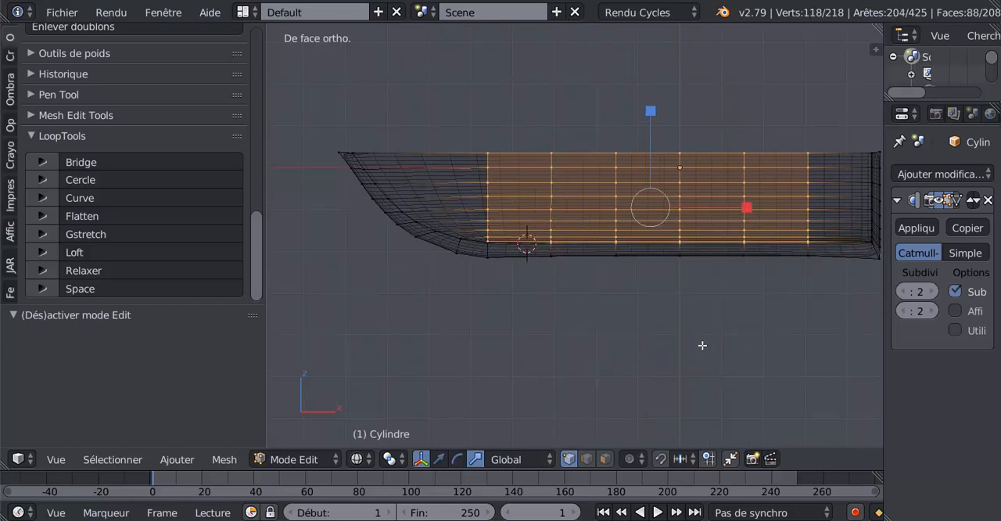
click(584, 460)
middle_drag(603, 368, 583, 340)
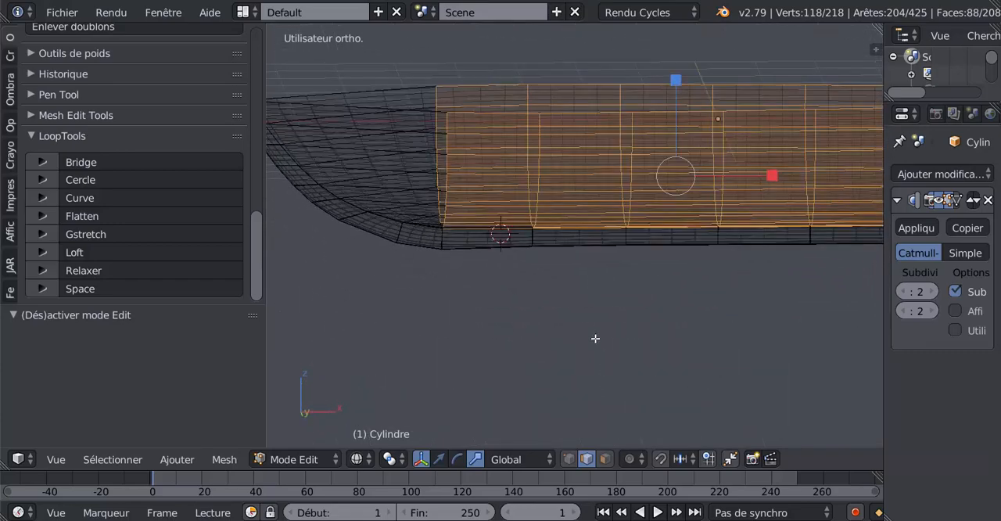
Undo the box deselection of the keel vertices and the selection mode changes
key(ctrl+z)
key(ctrl+z)
key(ctrl+z)
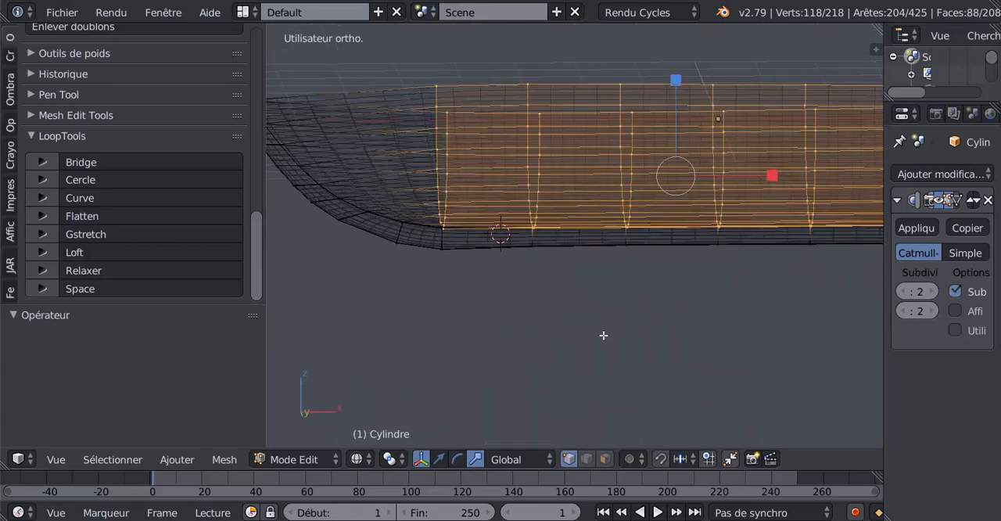
key(ctrl+z)
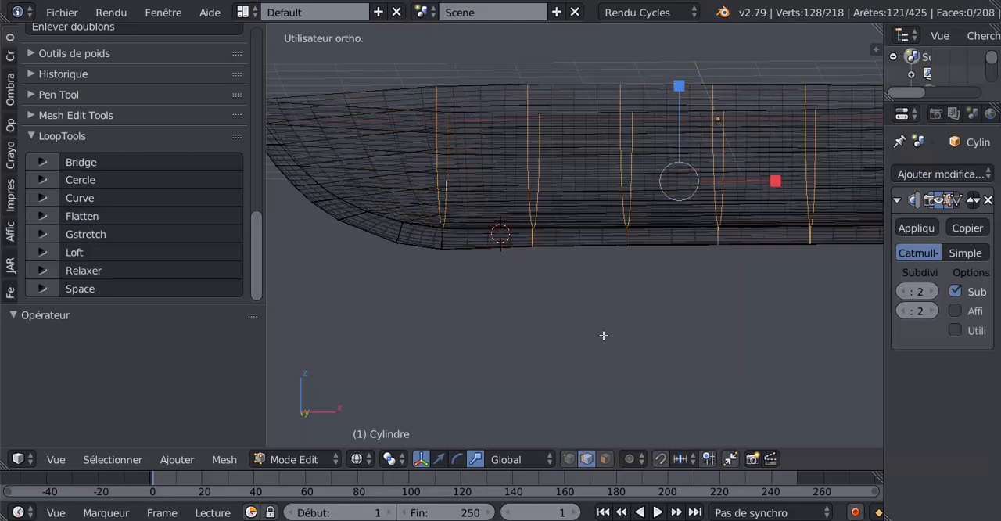
Deselect the keel edges beneath the ribs with circle select, keeping only the curved rib loops selected
middle_drag(604, 336, 608, 335)
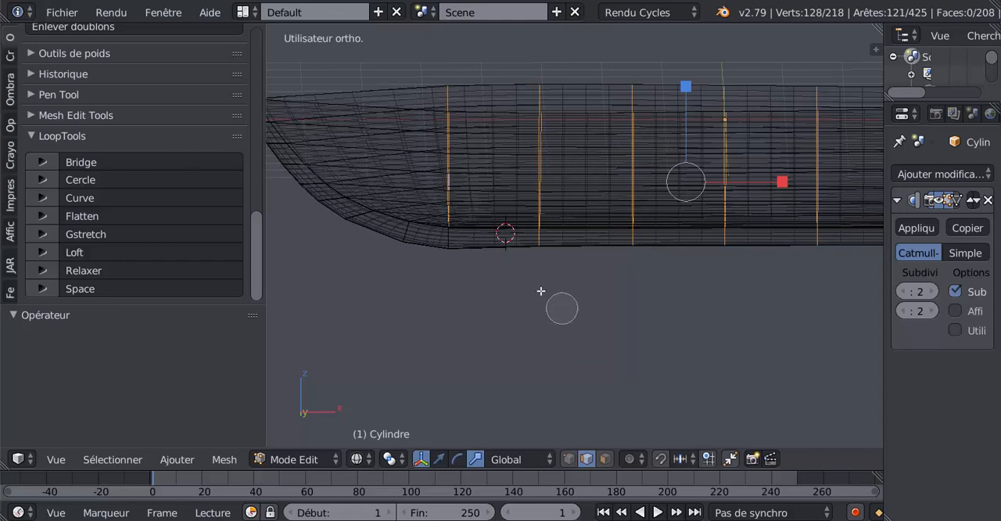
key(c)
middle_click(539, 253)
middle_drag(633, 248, 814, 253)
key(Escape)
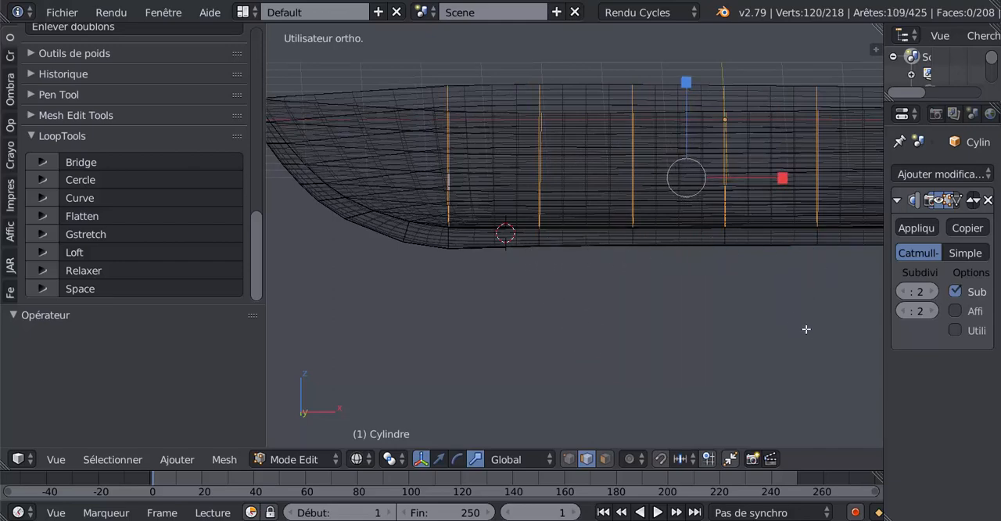
mouse_move(806, 331)
middle_down()
mouse_move(686, 323)
mouse_move(617, 346)
mouse_move(665, 315)
mouse_move(639, 353)
mouse_move(715, 384)
mouse_move(719, 404)
mouse_move(753, 391)
mouse_move(665, 394)
mouse_move(735, 364)
mouse_move(697, 357)
mouse_move(626, 388)
mouse_move(614, 422)
mouse_move(613, 359)
mouse_move(629, 369)
middle_up()
key(c)
middle_click(724, 261)
key(Escape)
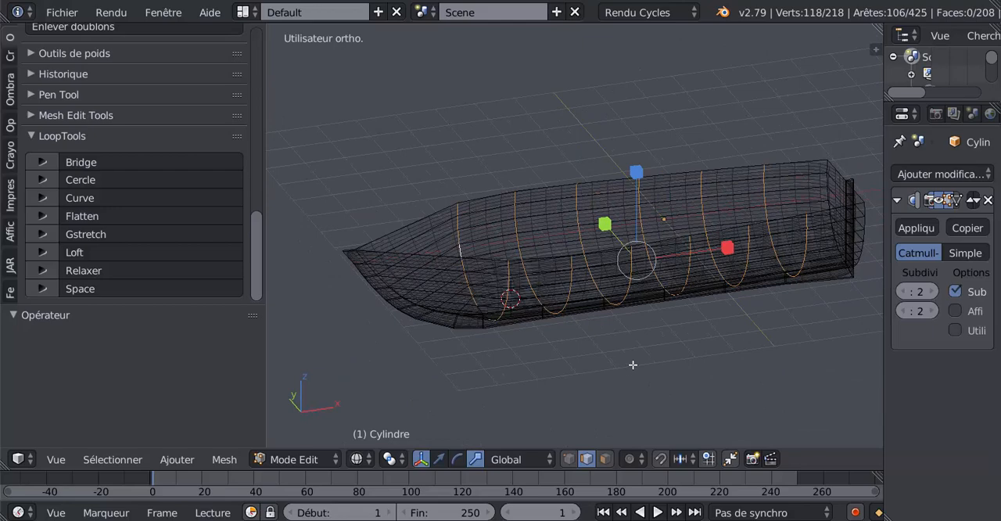
Duplicate the selected rib loops in place and move the copy up 3.497 along Z, above the hull
key(shift+d)
right_click(633, 364)
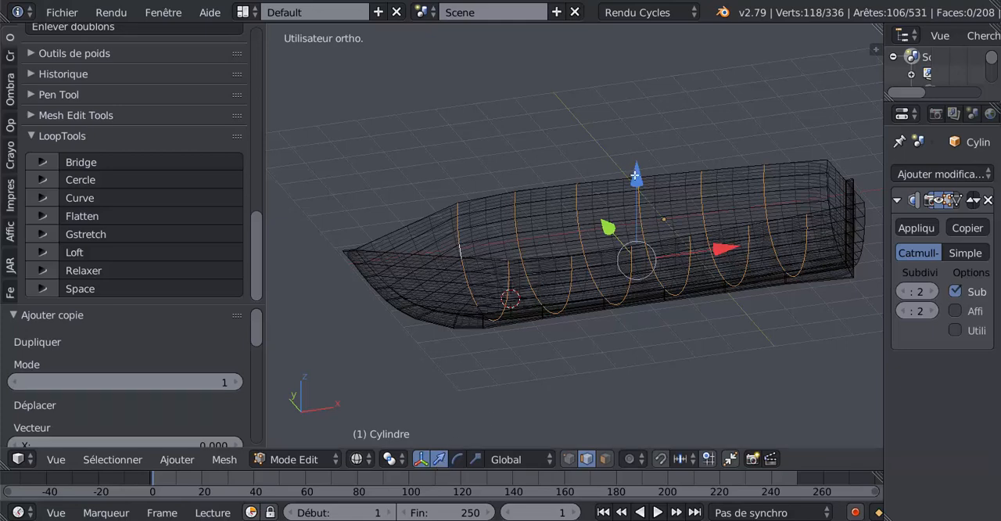
drag(634, 170, 664, 41)
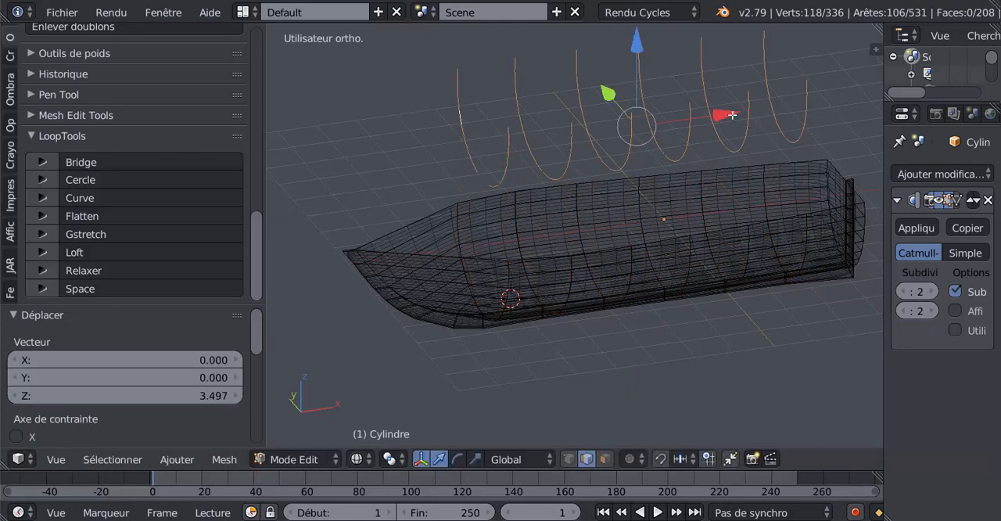
middle_drag(632, 362, 636, 345)
shift+middle_drag(668, 303, 646, 386)
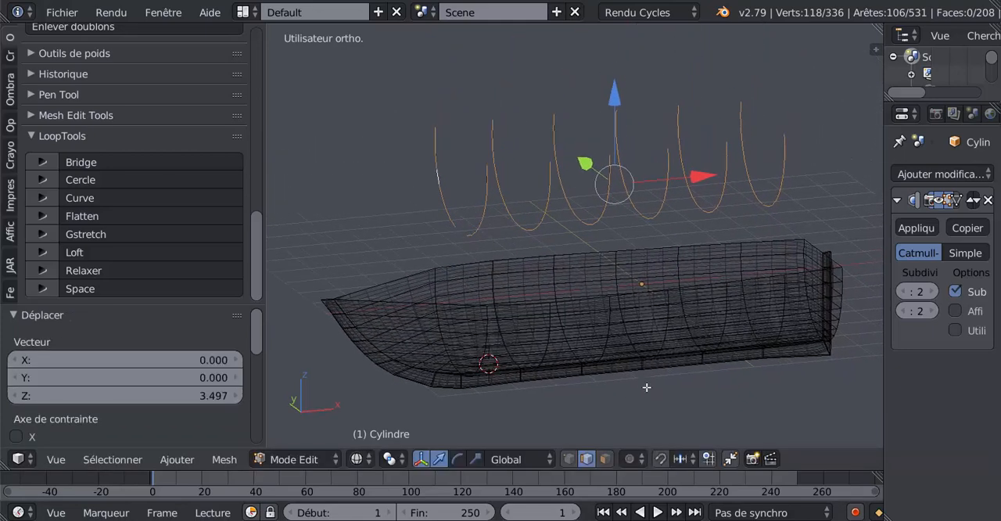
Separate the duplicated rib curves by selection into their own object and leave edit mode
key(p)
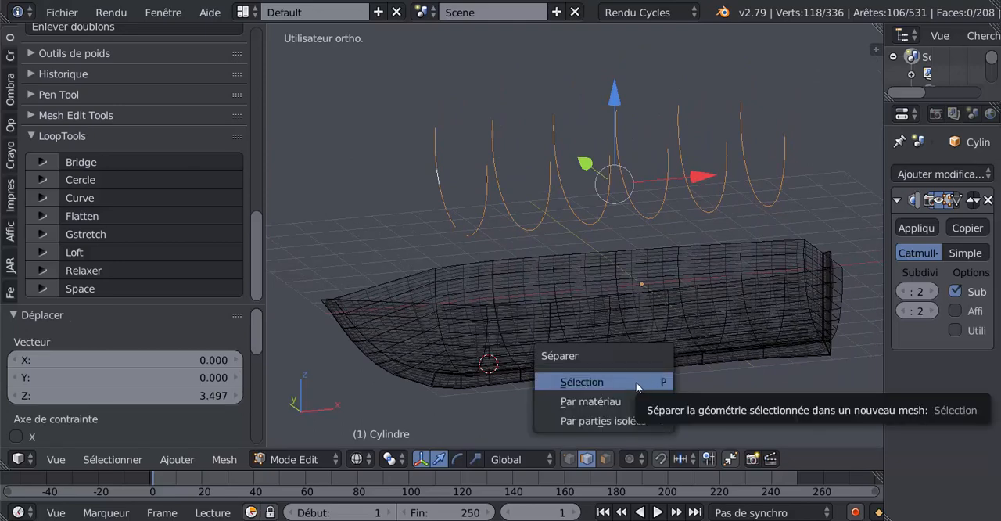
click(636, 383)
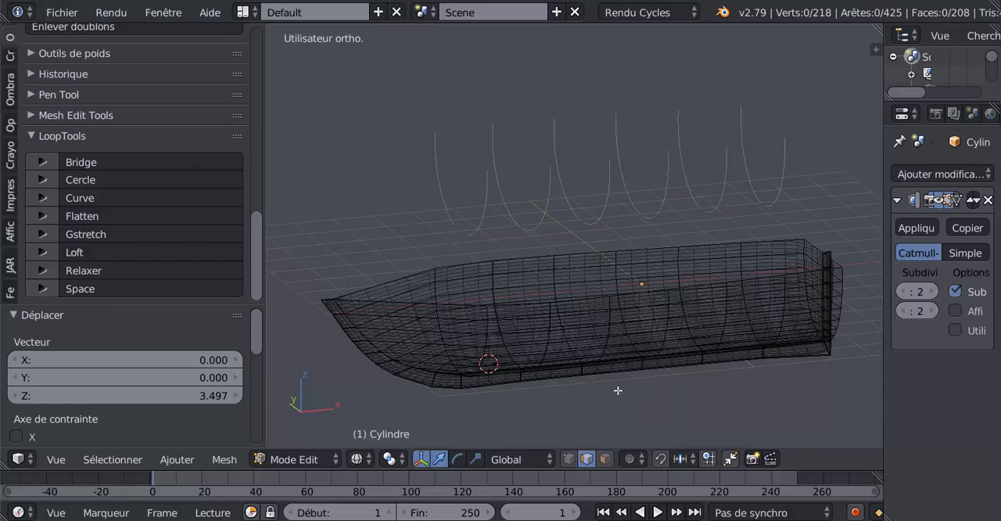
key(Tab)
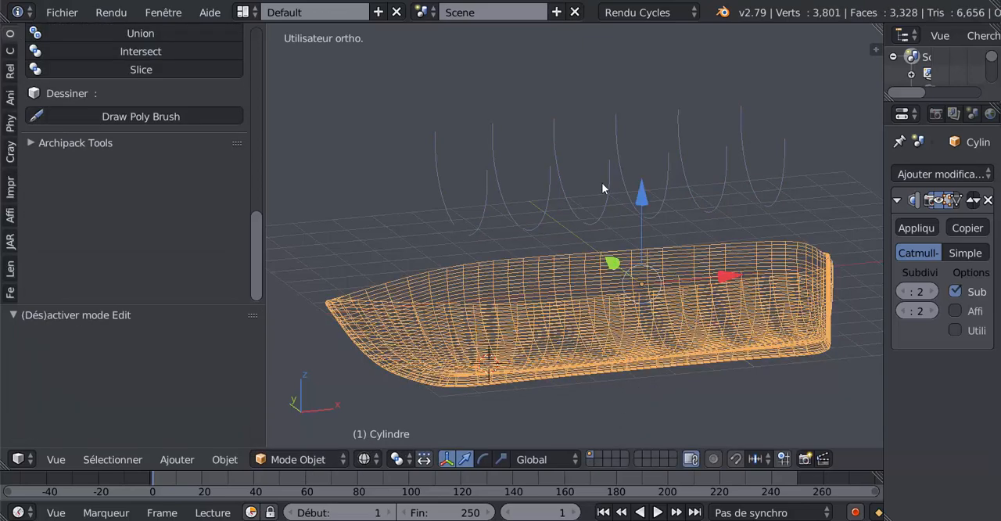
Check the separation by alternately selecting the hull and the rib curves and opening the rib object in edit mode
right_click(547, 226)
right_click(511, 308)
right_click(613, 181)
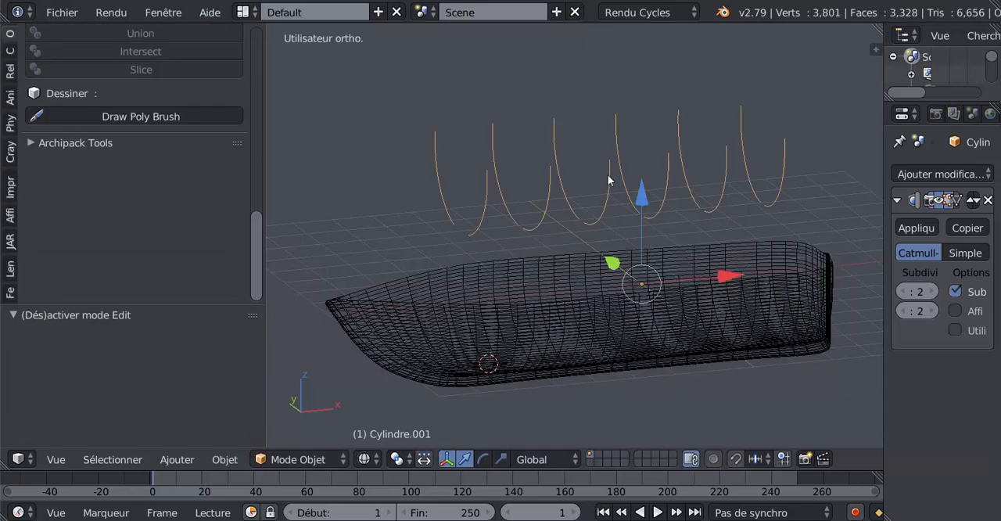
right_click(533, 325)
right_click(617, 194)
right_click(623, 309)
right_click(625, 197)
middle_drag(573, 253, 543, 334)
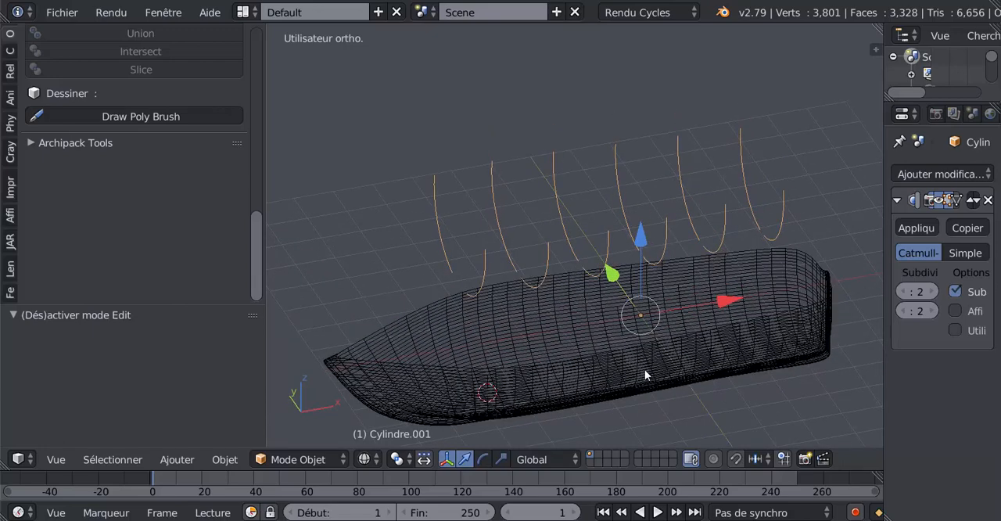
middle_drag(644, 369, 680, 331)
key(Tab)
key(Tab)
key(Tab)
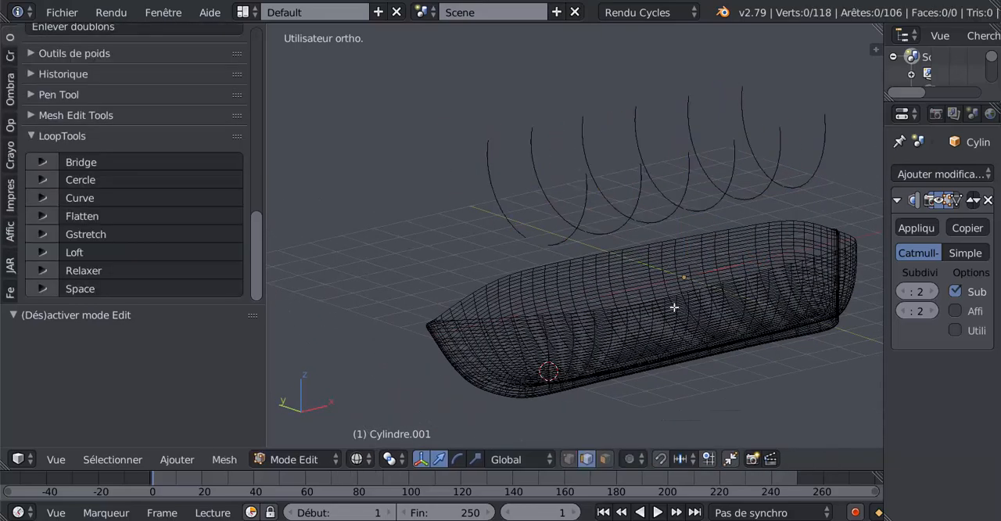
key(Tab)
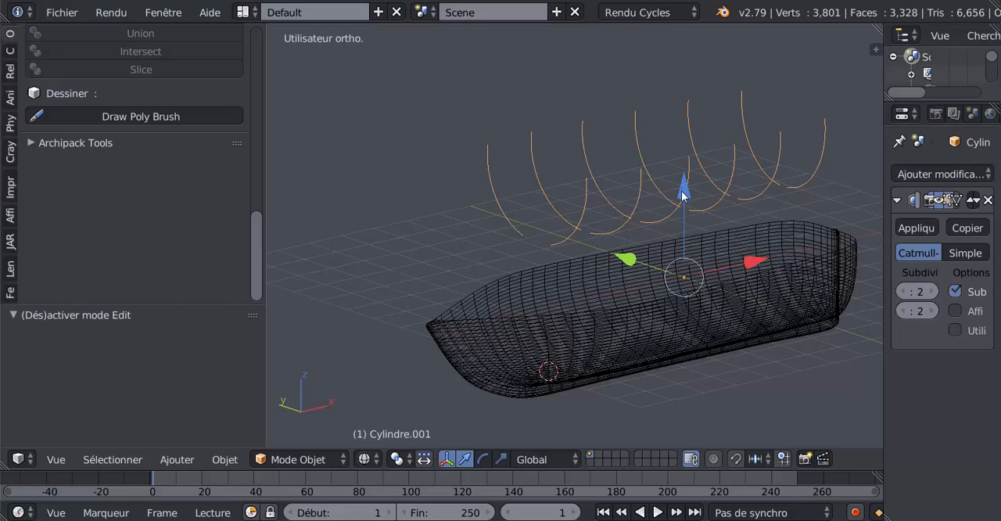
Hide the separated rib object, select the hull and enter its edit mode
key(h)
right_click(638, 314)
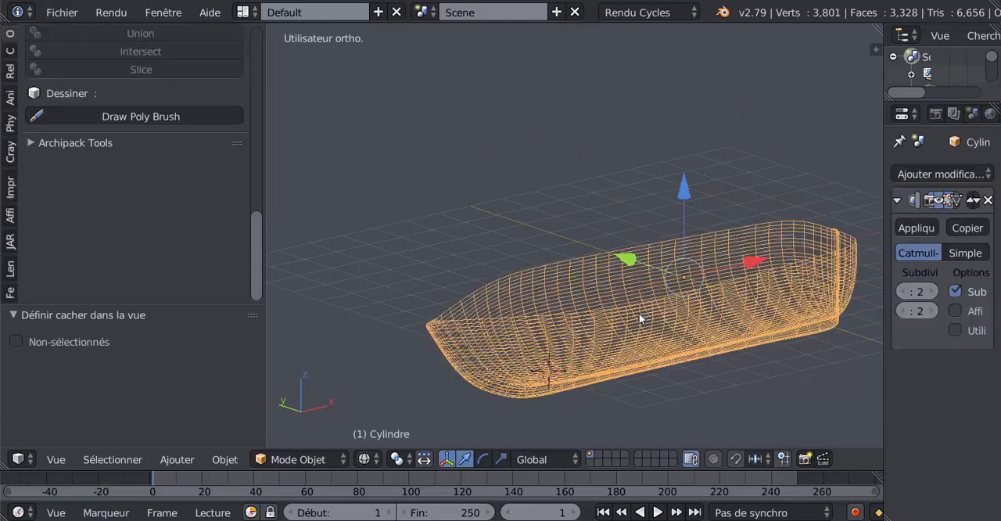
key(Tab)
Show the hull in solid shading and select six lengthwise edge loops on its side, from just below the rim downwards
middle_drag(623, 360, 604, 307)
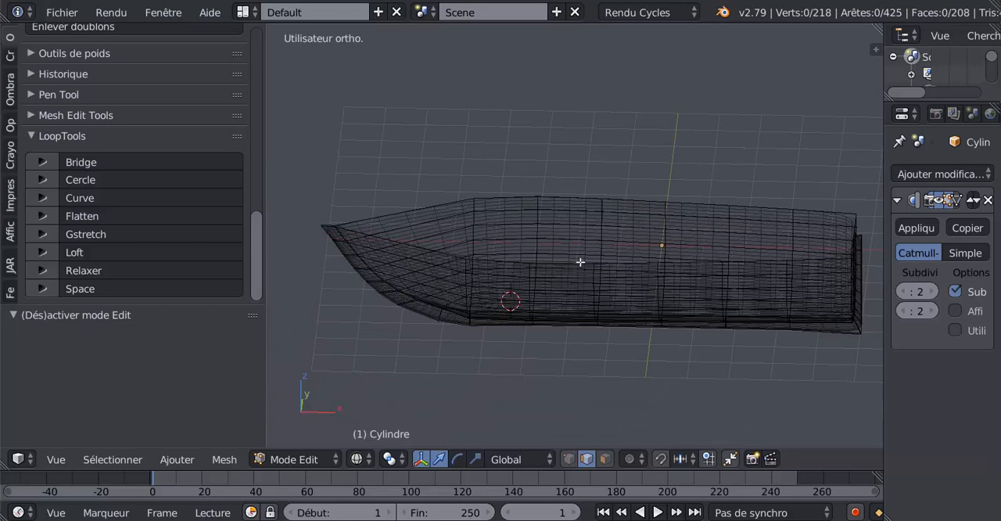
mouse_move(553, 301)
middle_down()
mouse_move(603, 286)
mouse_move(555, 270)
mouse_move(630, 259)
mouse_move(445, 246)
mouse_move(615, 252)
mouse_move(579, 255)
mouse_move(577, 265)
middle_up()
key(z)
scroll(584, 293, up, 2)
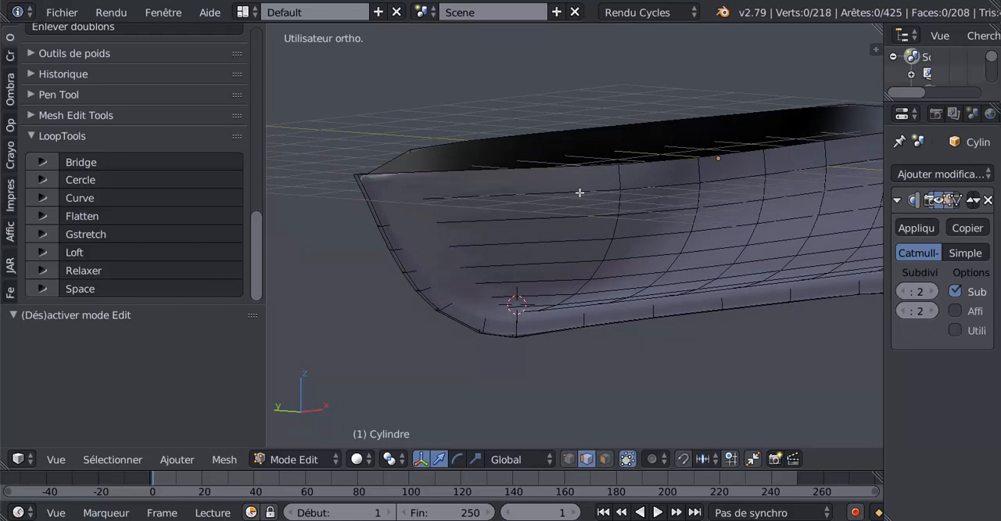
alt+right_click(580, 192)
alt+shift+right_click(577, 213)
alt+shift+right_click(576, 246)
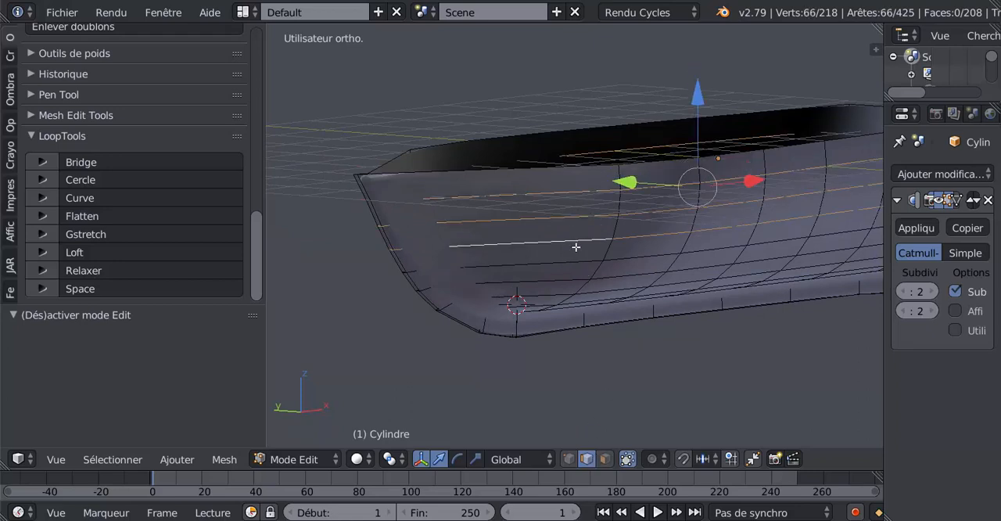
alt+shift+right_click(574, 259)
alt+shift+right_click(569, 279)
alt+shift+right_click(564, 296)
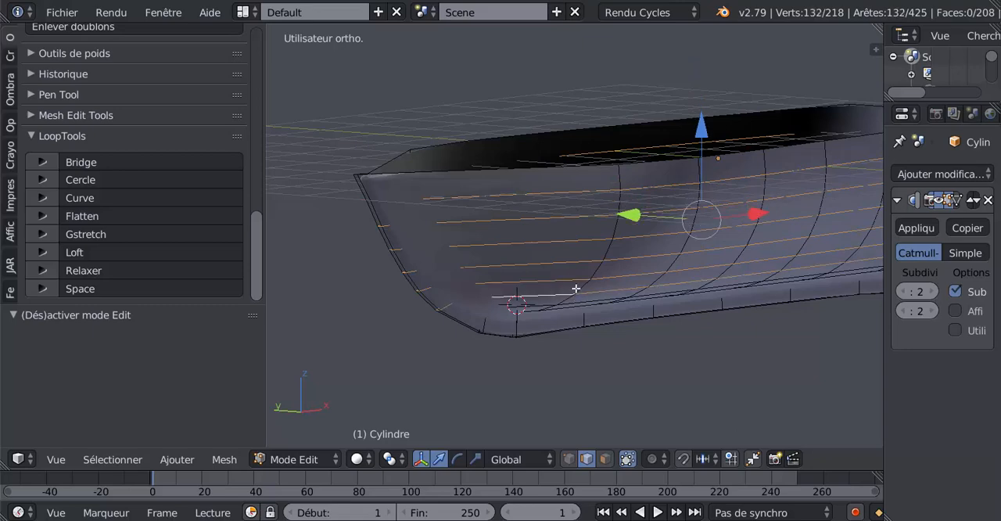
Extend the selection with the remaining lengthwise edge loops beside the keel on both sides of the hull
middle_drag(576, 289, 572, 127)
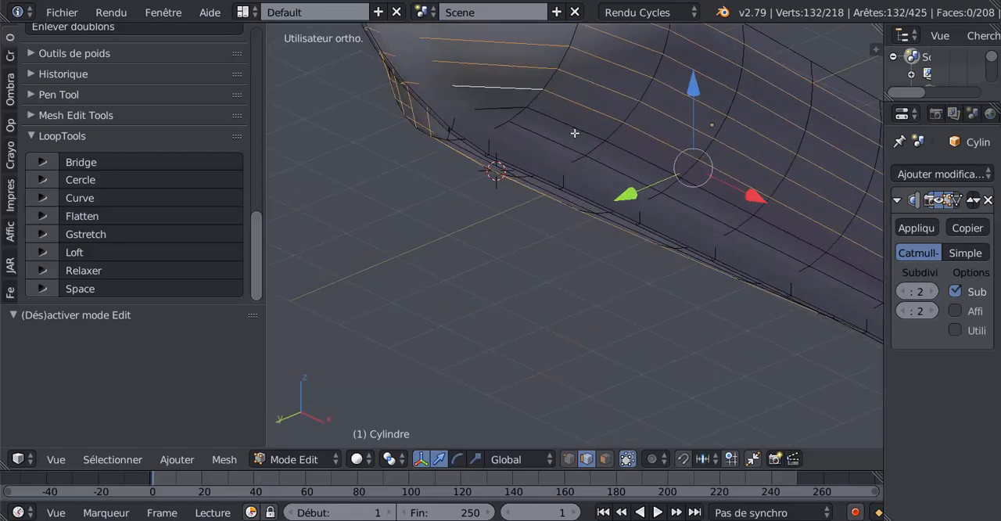
alt+shift+right_click(577, 132)
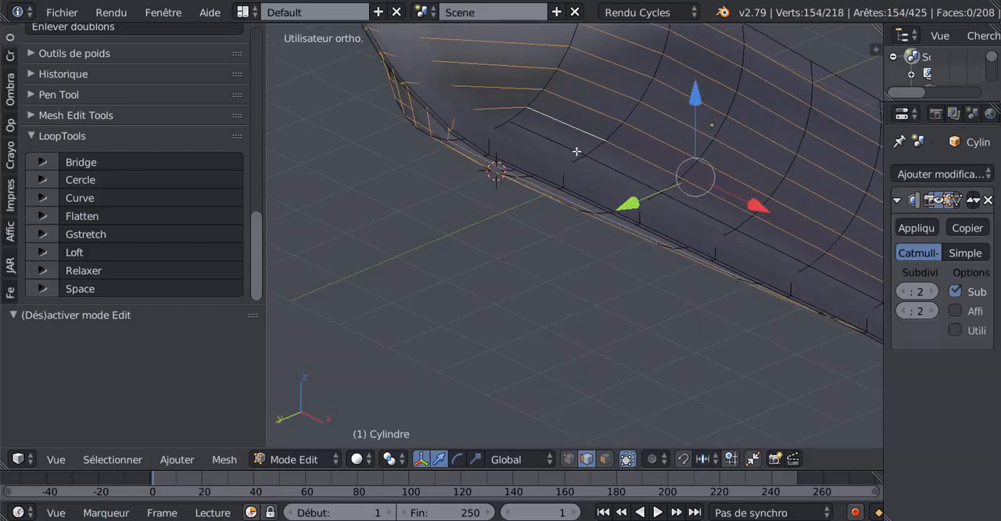
alt+shift+right_click(579, 149)
middle_drag(568, 163, 646, 162)
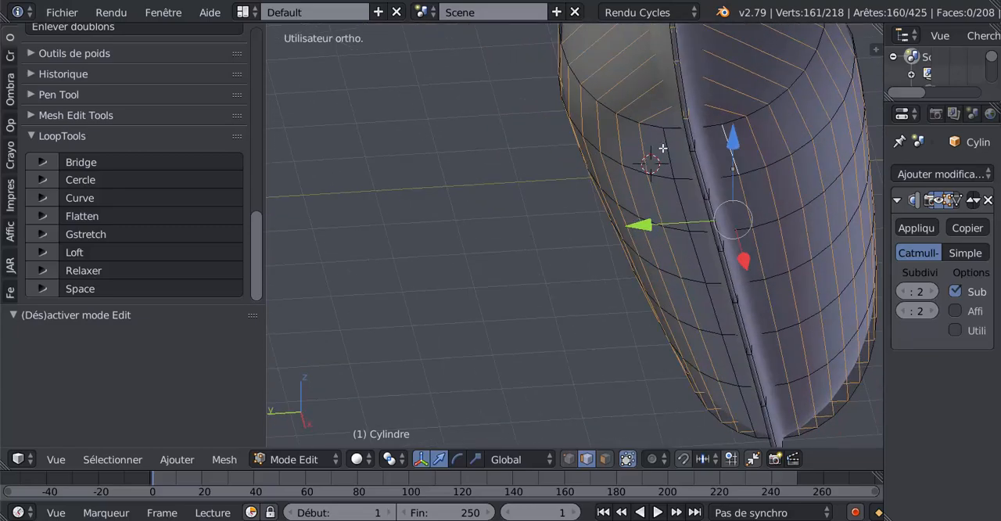
alt+shift+right_click(662, 148)
middle_drag(705, 183, 492, 227)
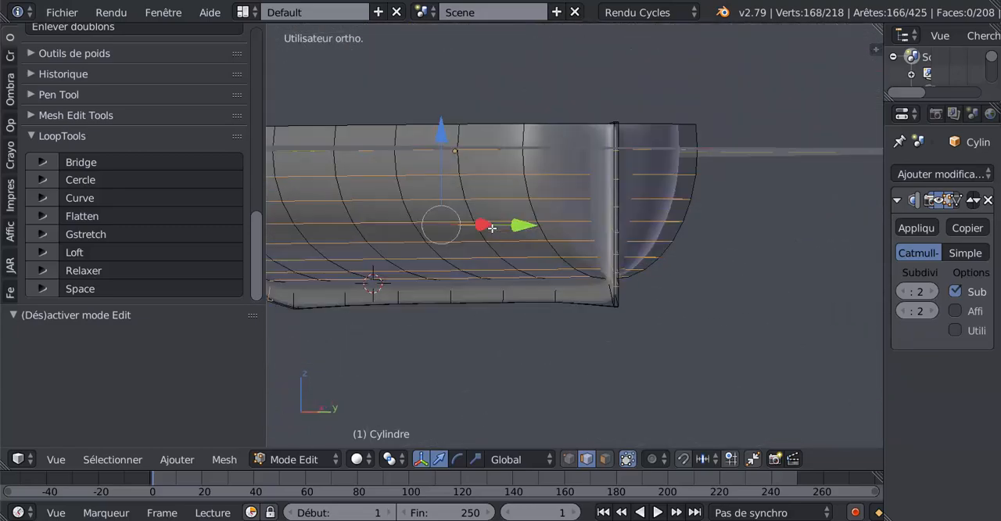
middle_drag(730, 217, 728, 237)
middle_drag(728, 277, 643, 288)
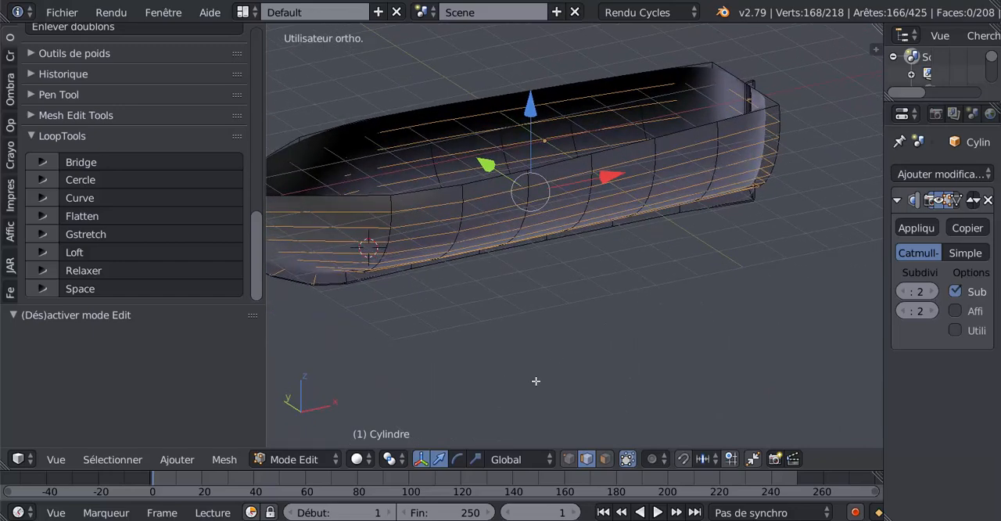
In vertex mode, circle-deselect the centreline vertices at the bow and stern from the top wireframe view, and return to edge mode
click(568, 459)
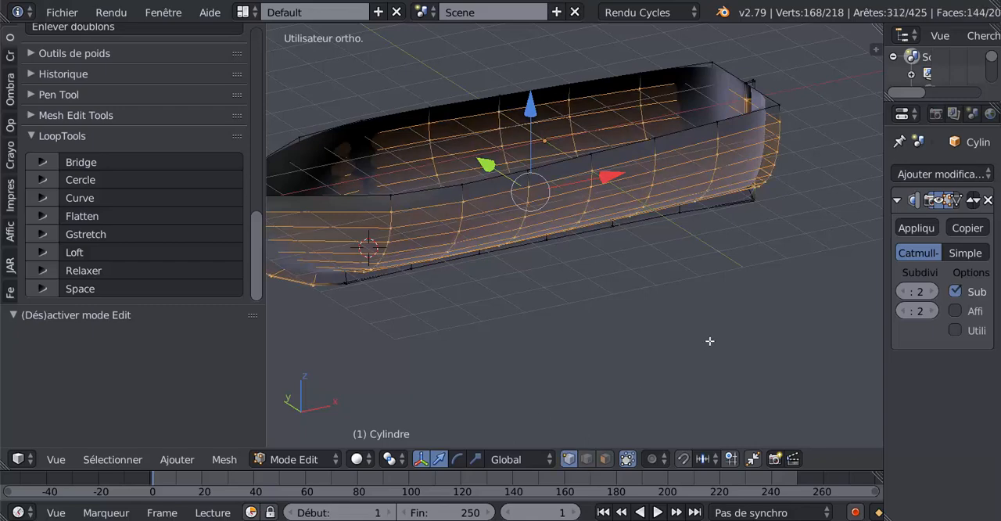
key(KP_7)
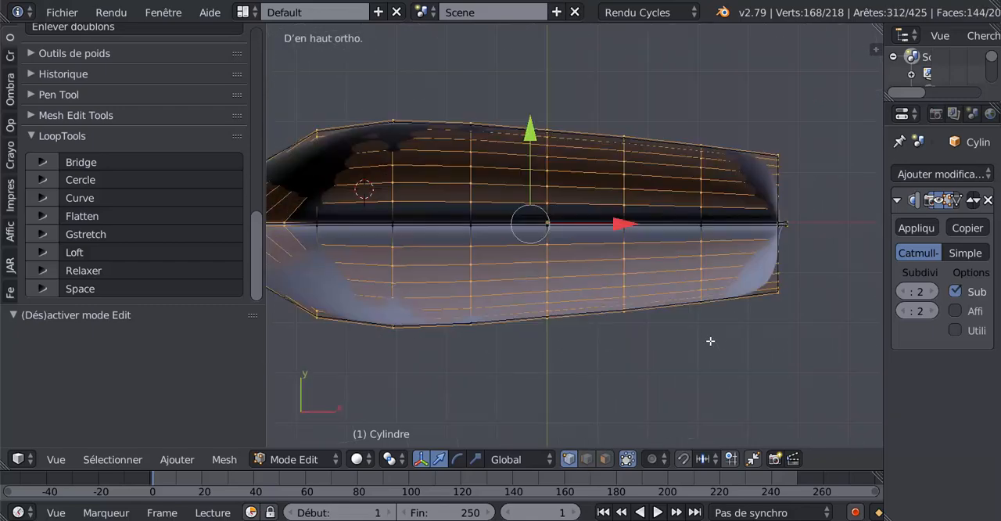
shift+middle_drag(655, 317, 706, 315)
scroll(558, 321, down, 2)
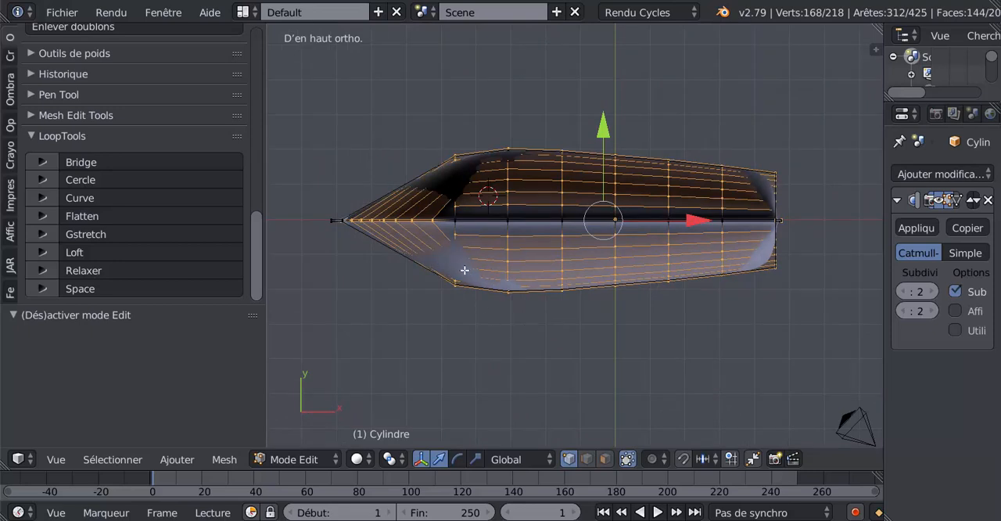
key(z)
key(c)
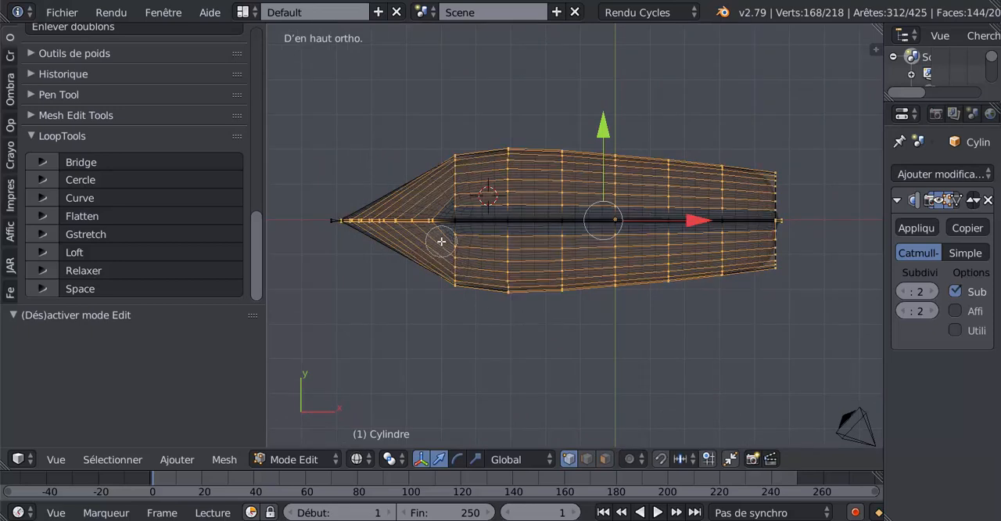
middle_drag(430, 220, 318, 223)
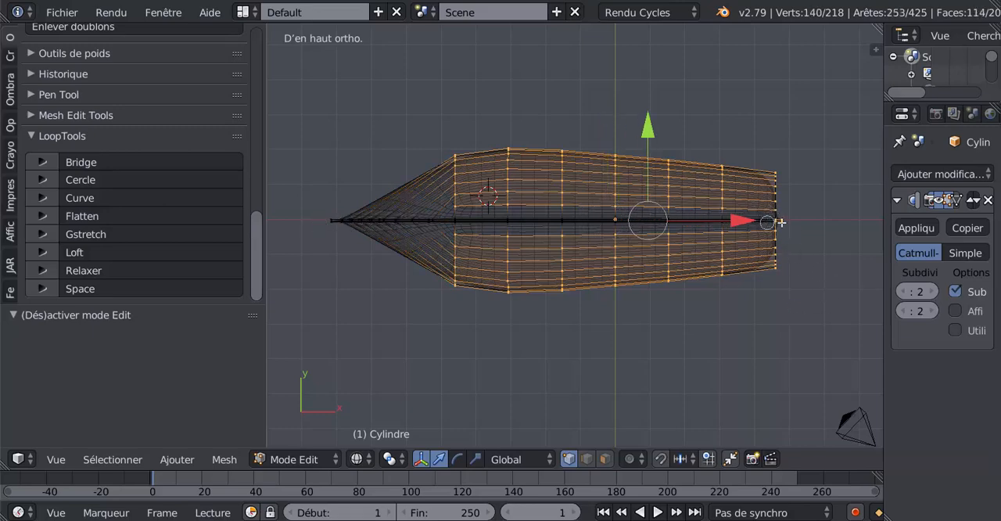
middle_click(778, 222)
key(Escape)
middle_drag(758, 368, 732, 289)
click(588, 460)
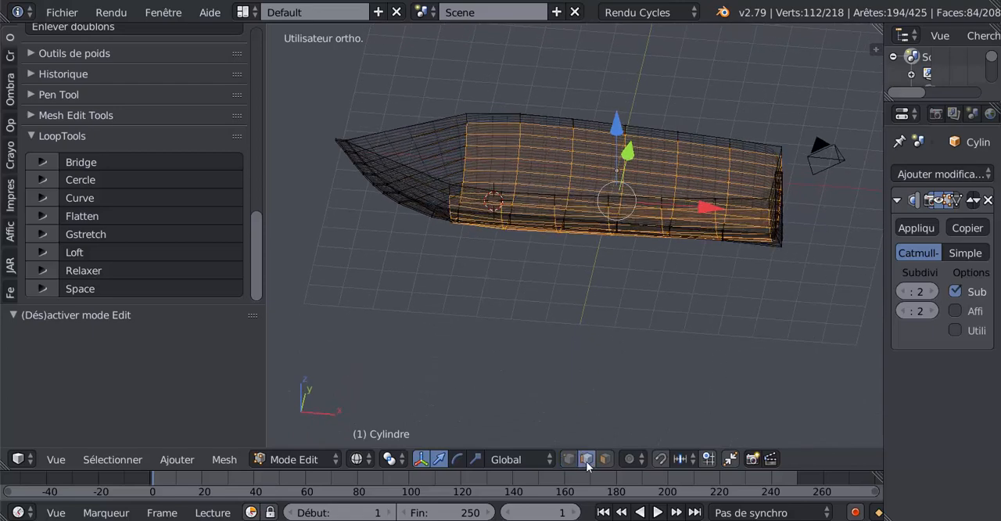
middle_drag(558, 378, 602, 348)
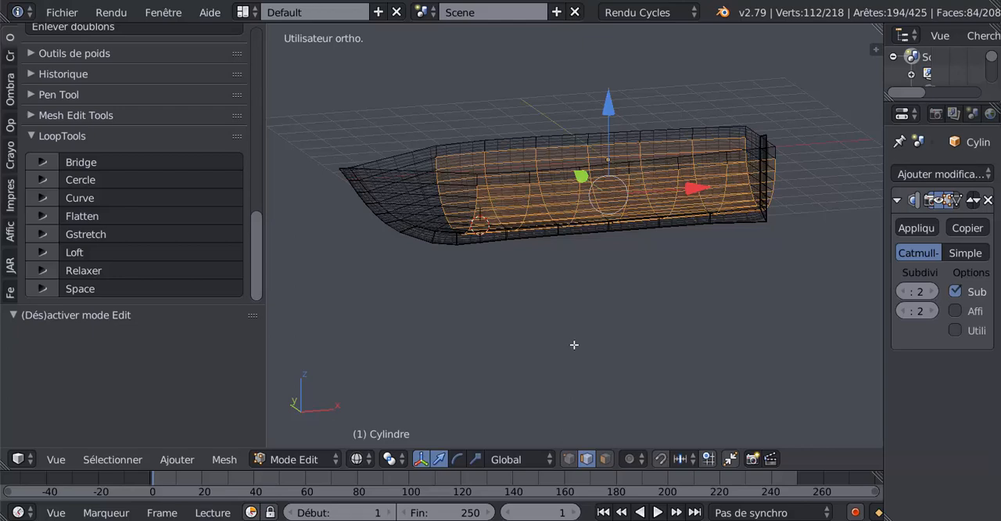
Restore solid shading and set the hull's Catmull-Clark subdivision view level to 0
key(z)
mouse_move(601, 310)
middle_down()
mouse_move(605, 352)
mouse_move(581, 355)
mouse_move(615, 346)
middle_up()
scroll(516, 356, up, 2)
shift+middle_drag(491, 331, 548, 331)
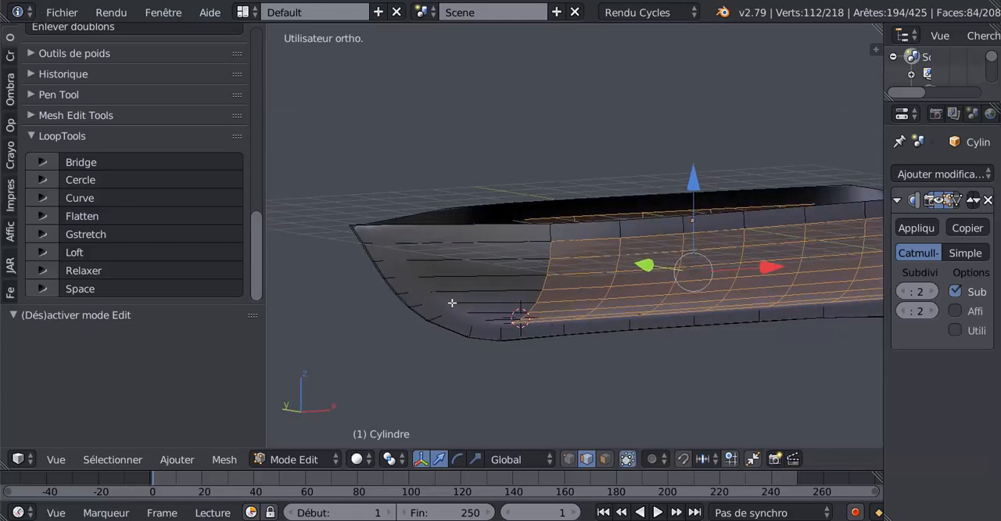
middle_drag(438, 286, 446, 321)
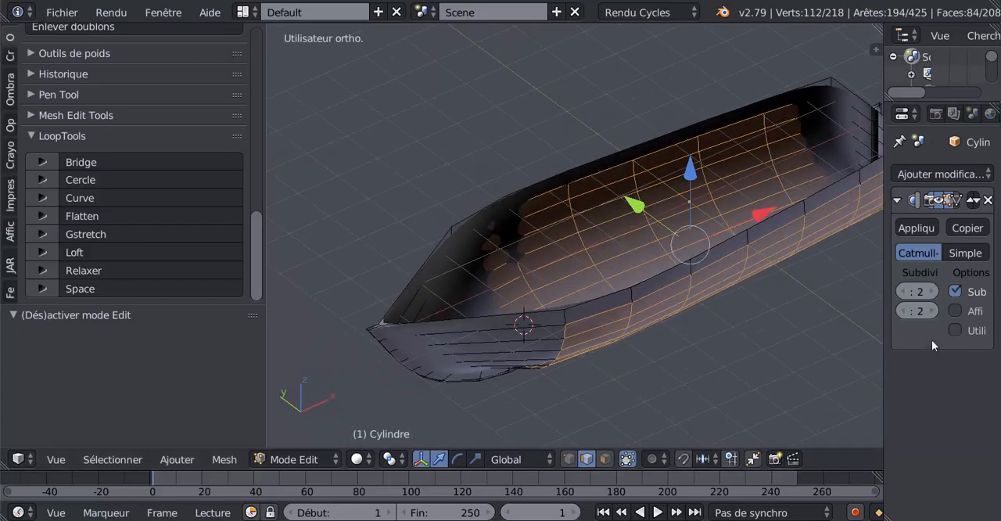
click(901, 291)
click(900, 291)
middle_drag(583, 333, 590, 275)
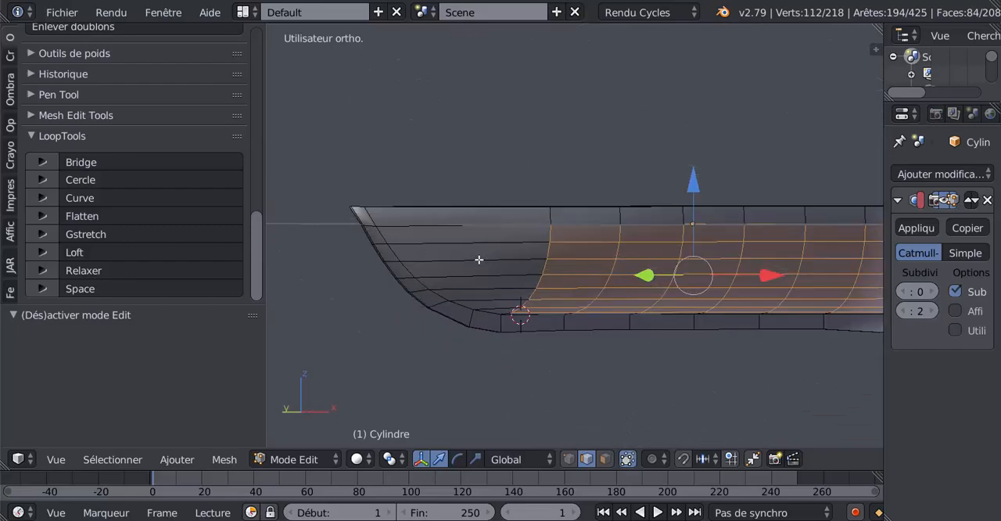
mouse_move(464, 297)
middle_down()
mouse_move(461, 331)
mouse_move(521, 331)
mouse_move(453, 297)
mouse_move(531, 280)
mouse_move(468, 302)
mouse_move(477, 304)
middle_up()
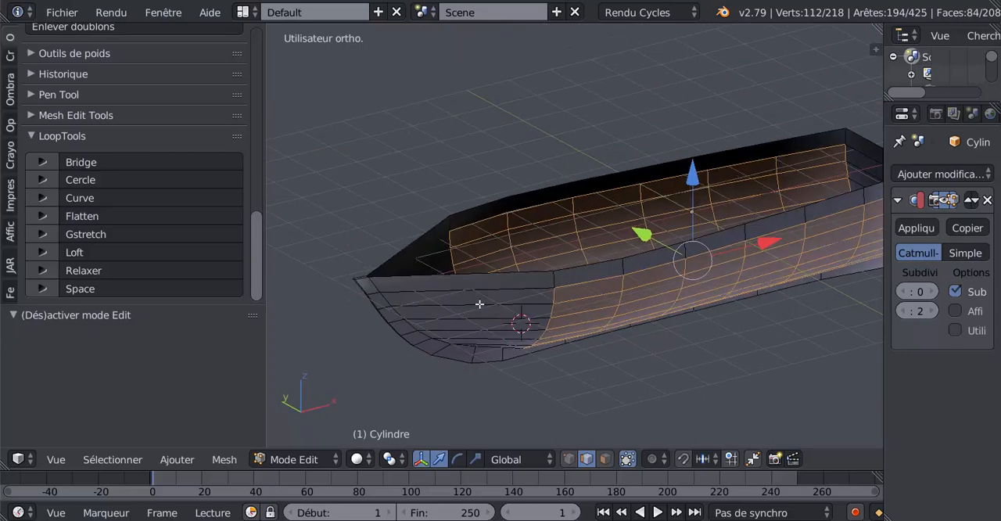
middle_drag(556, 319, 548, 310)
scroll(539, 317, up, 2)
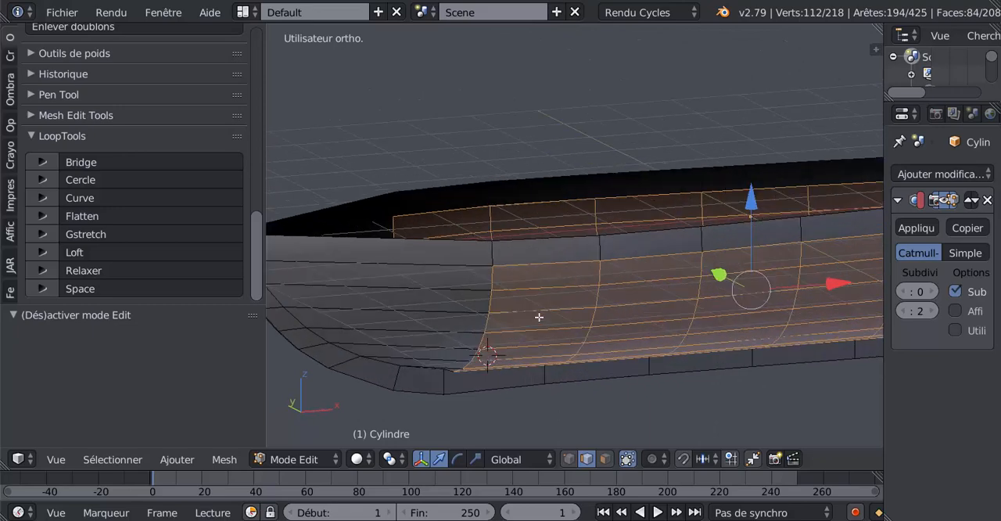
Deselect the six crosswise rib loops between the bow and stern, keeping the lengthwise loops selected
alt+shift+click(493, 303)
alt+shift+click(597, 301)
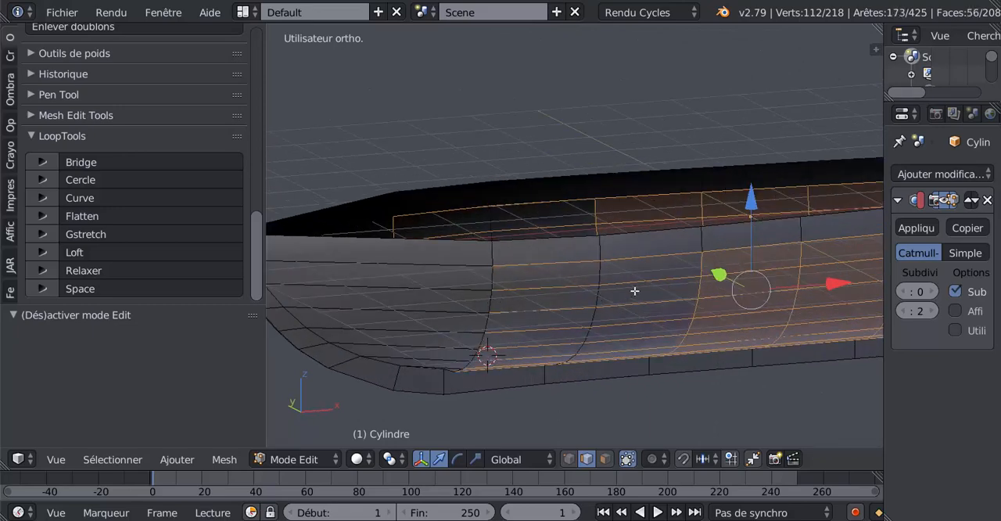
alt+shift+click(698, 285)
alt+shift+click(805, 278)
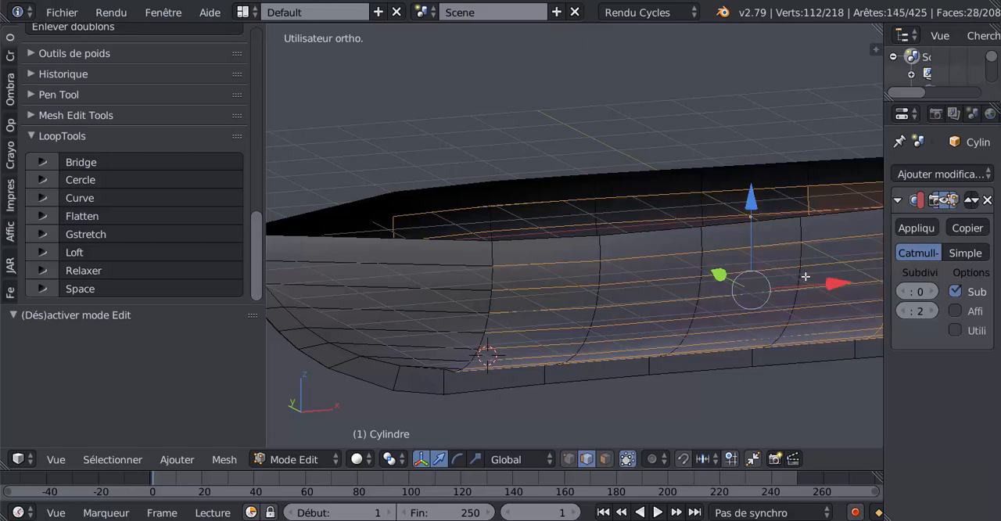
shift+middle_drag(806, 278, 614, 279)
alt+shift+click(634, 280)
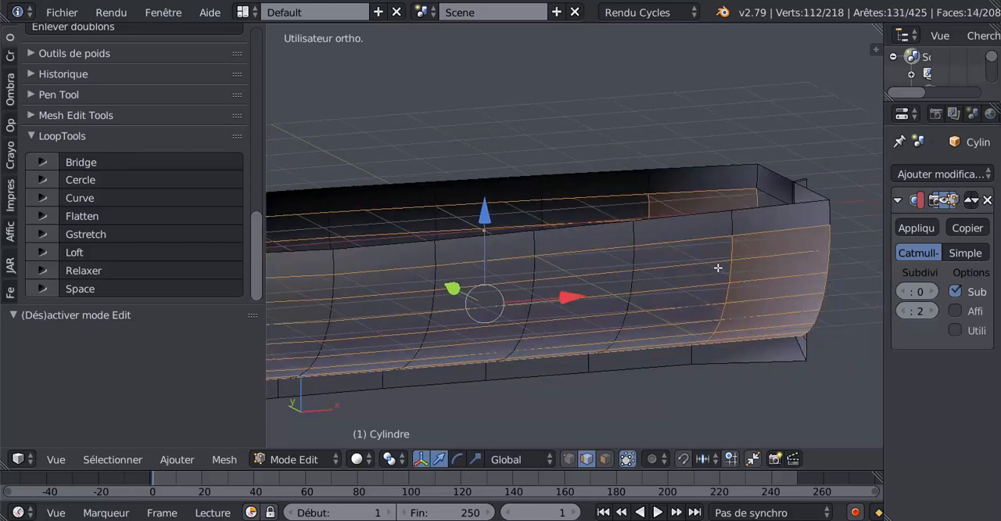
alt+shift+click(723, 268)
middle_drag(740, 268, 634, 271)
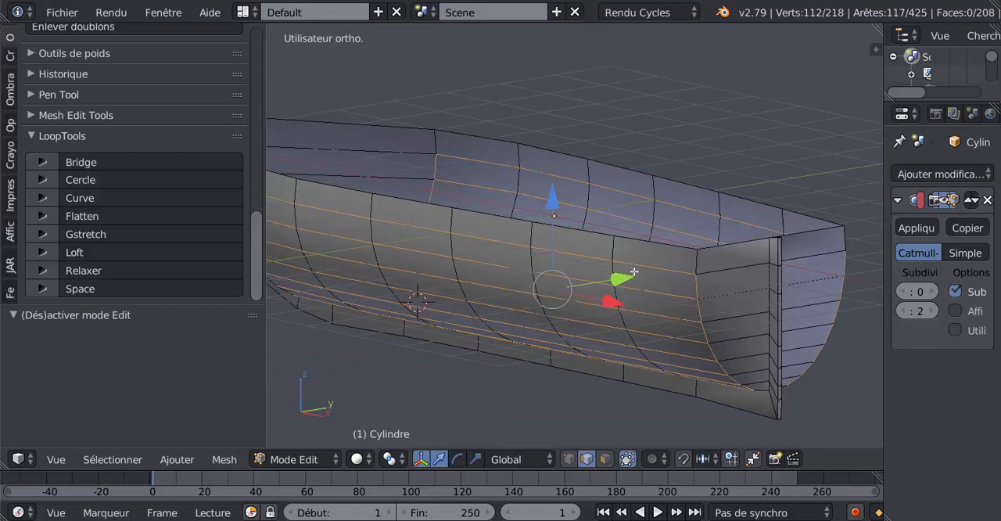
Add the seven lengthwise edges on one side of the stern to the selection and deselect that side's vertical loop
shift+click(731, 268)
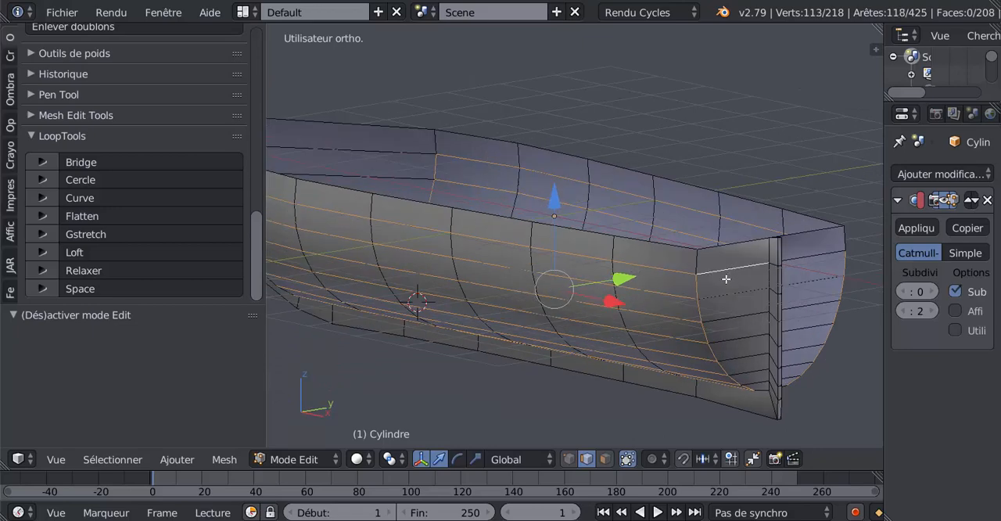
alt+shift+click(696, 289)
shift+click(740, 317)
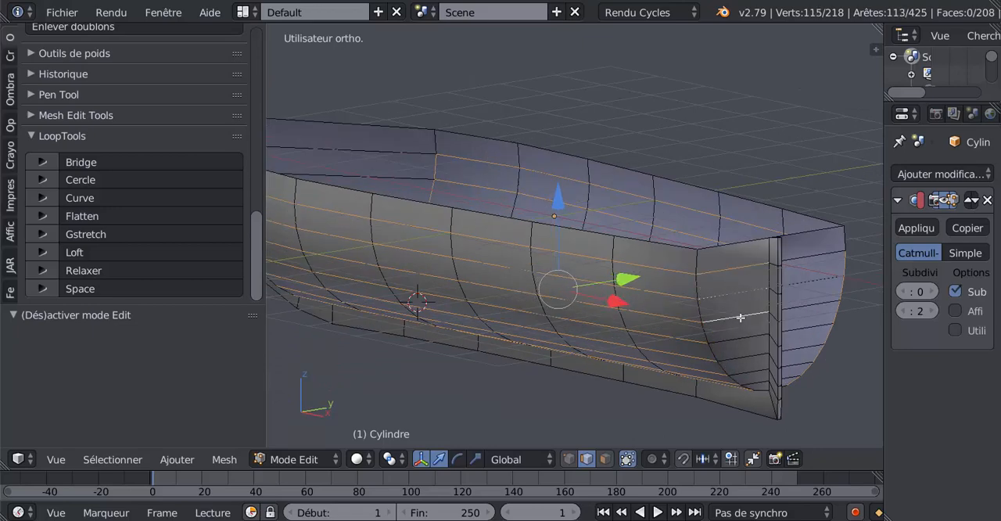
shift+right_click(741, 337)
shift+right_click(744, 357)
shift+right_click(752, 370)
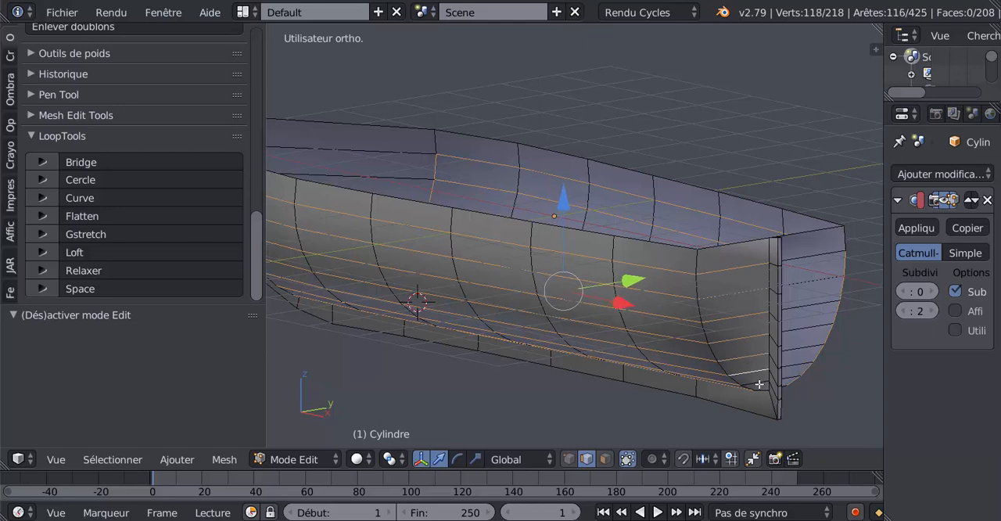
shift+right_click(759, 382)
Add the seven lengthwise edges on one side of the bow to the selection, from the keel up to below the rim
scroll(592, 380, down, 1)
middle_drag(592, 380, 544, 289)
middle_drag(722, 308, 718, 312)
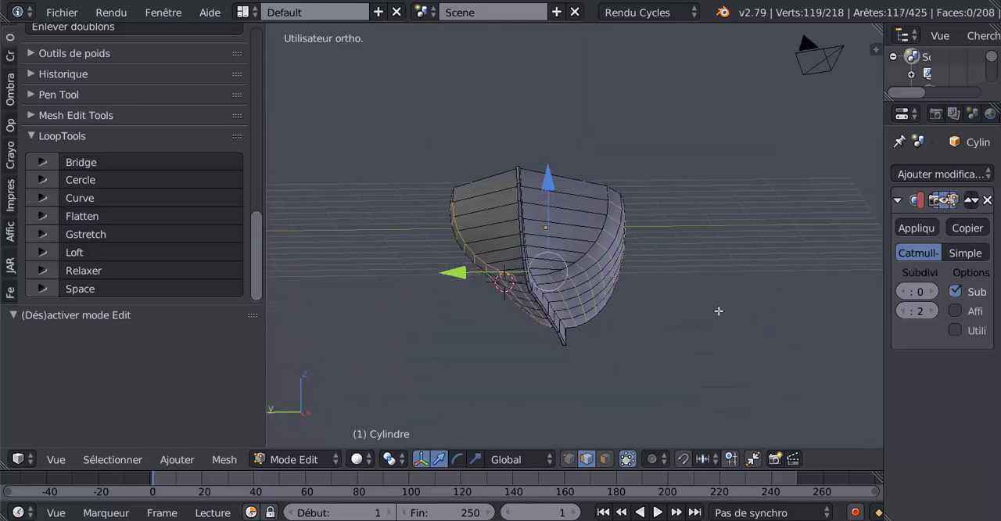
scroll(562, 276, up, 2)
shift+right_click(534, 282)
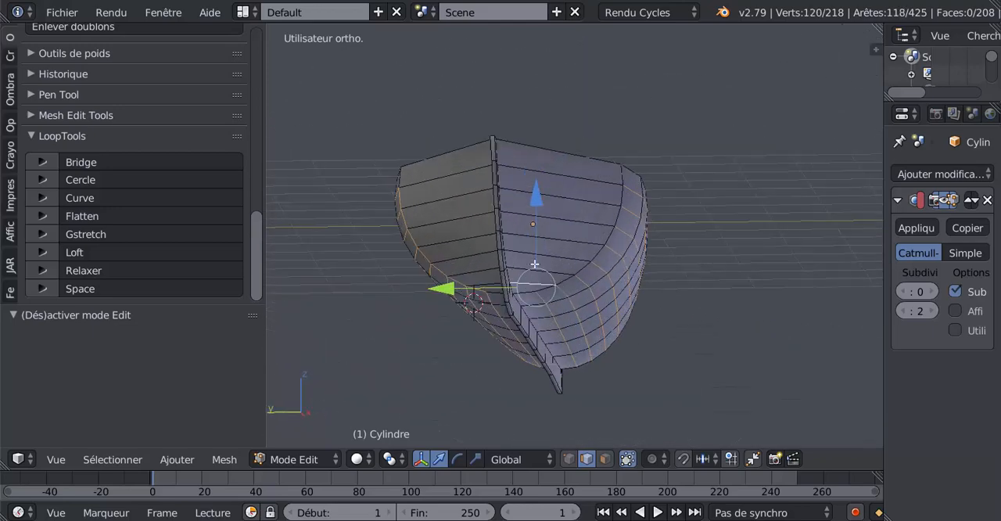
shift+right_click(534, 264)
shift+right_click(539, 253)
shift+right_click(544, 230)
shift+right_click(549, 213)
shift+right_click(558, 193)
shift+right_click(571, 172)
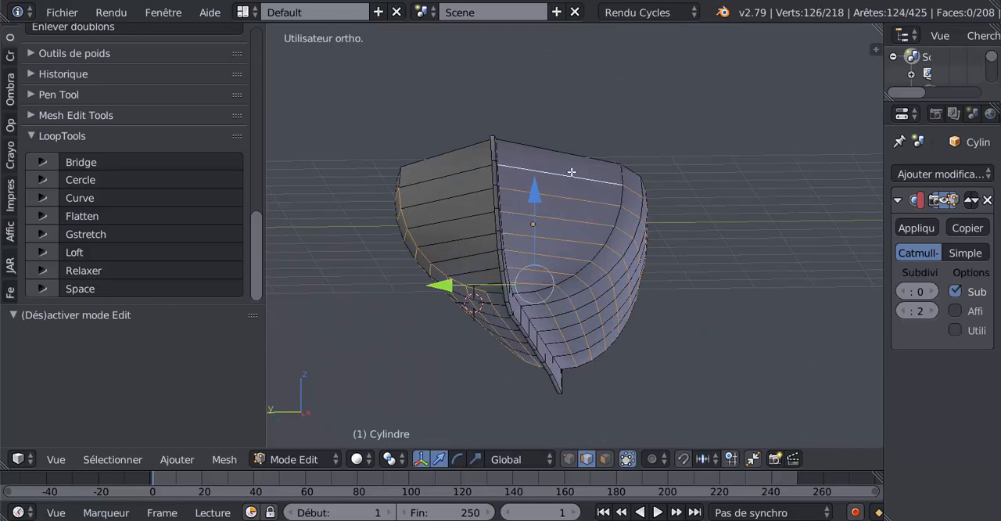
Add the seven matching lengthwise edges on the opposite side of the bow to the selection
middle_drag(491, 261, 530, 263)
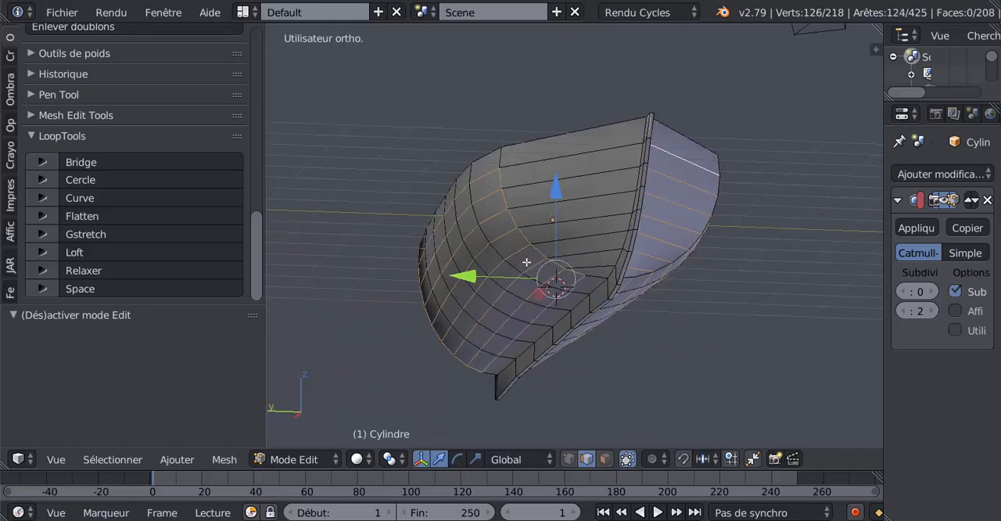
shift+right_click(595, 260)
shift+right_click(594, 242)
shift+right_click(594, 232)
shift+right_click(593, 214)
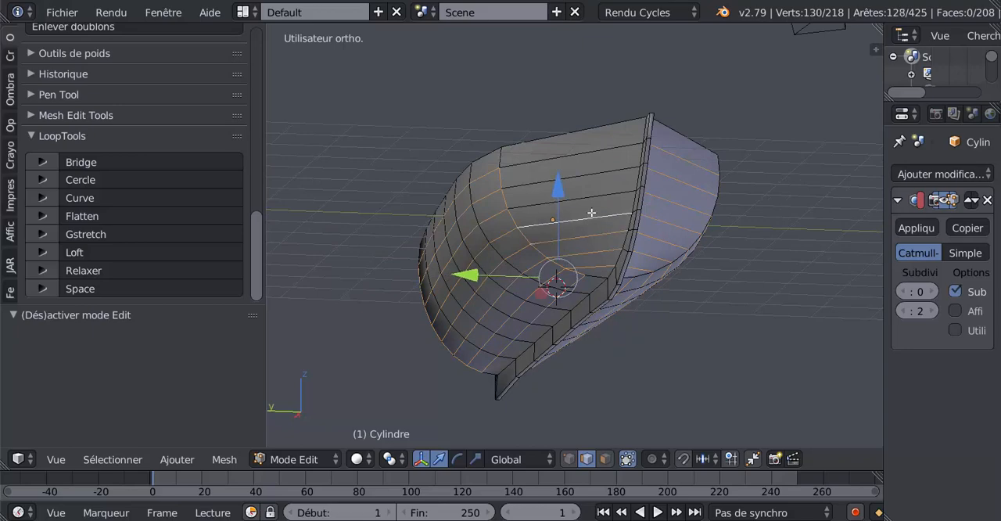
shift+right_click(592, 195)
shift+right_click(592, 174)
shift+right_click(593, 151)
middle_drag(593, 151, 540, 282)
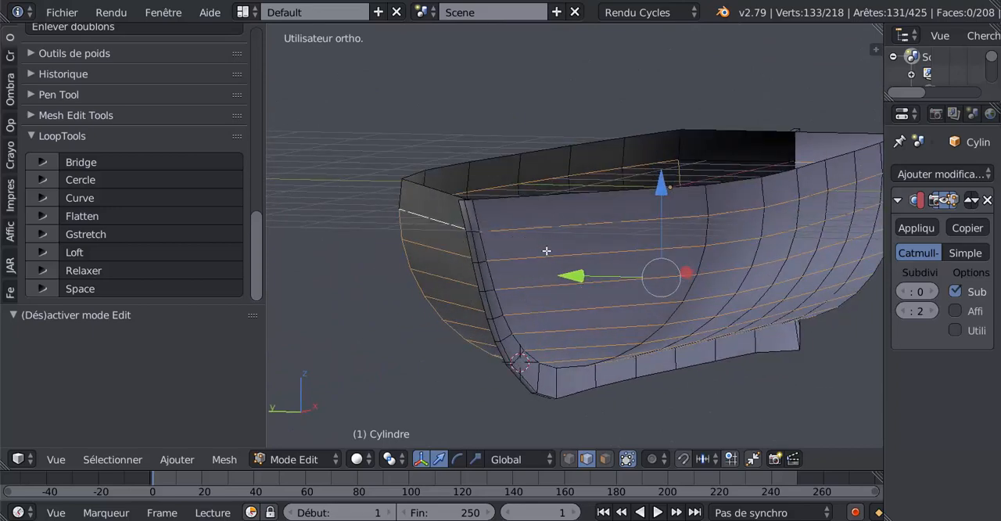
scroll(551, 258, up, 2)
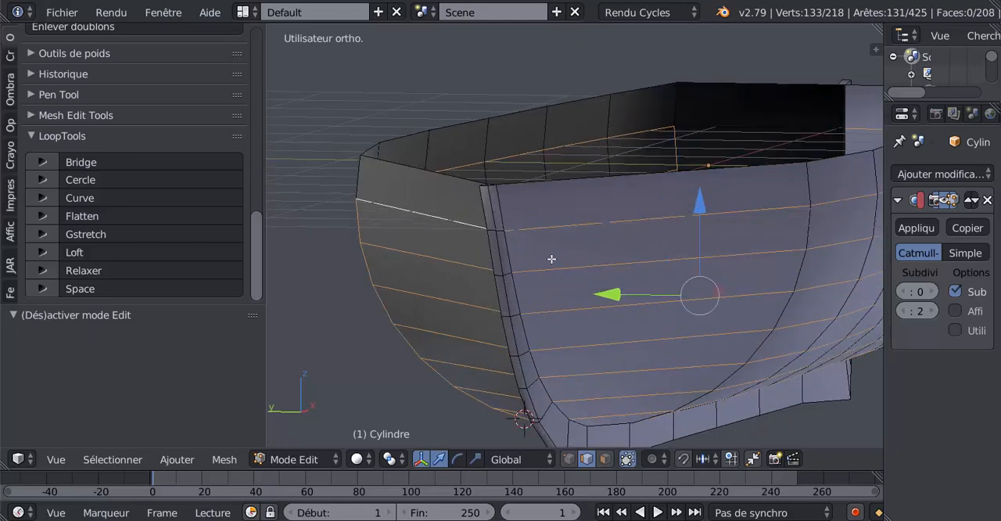
scroll(551, 258, up, 1)
scroll(688, 242, down, 2)
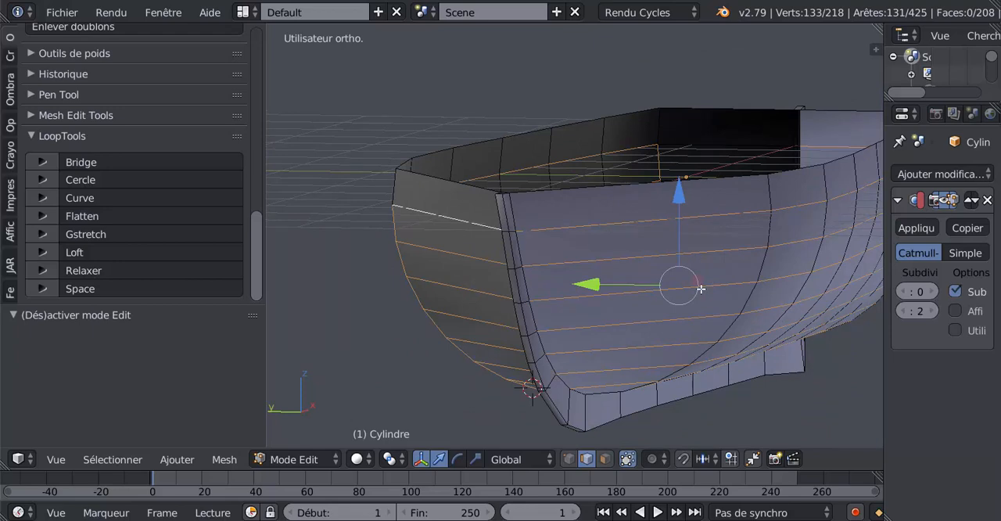
key(ctrl+g)
right_click(774, 385)
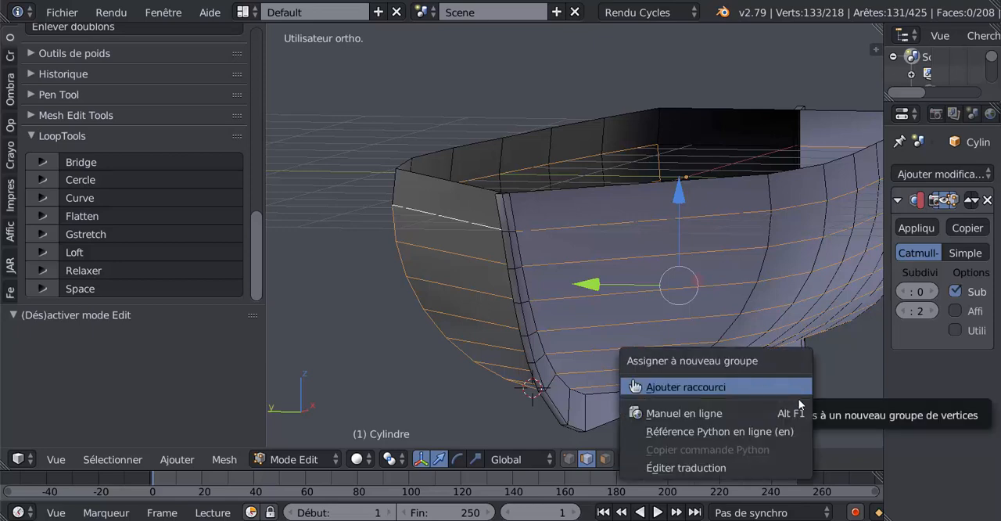
key(Escape)
Try bevelling the selected lengthwise hull edges with two segments and an offset of about 0.007
key(ctrl+b)
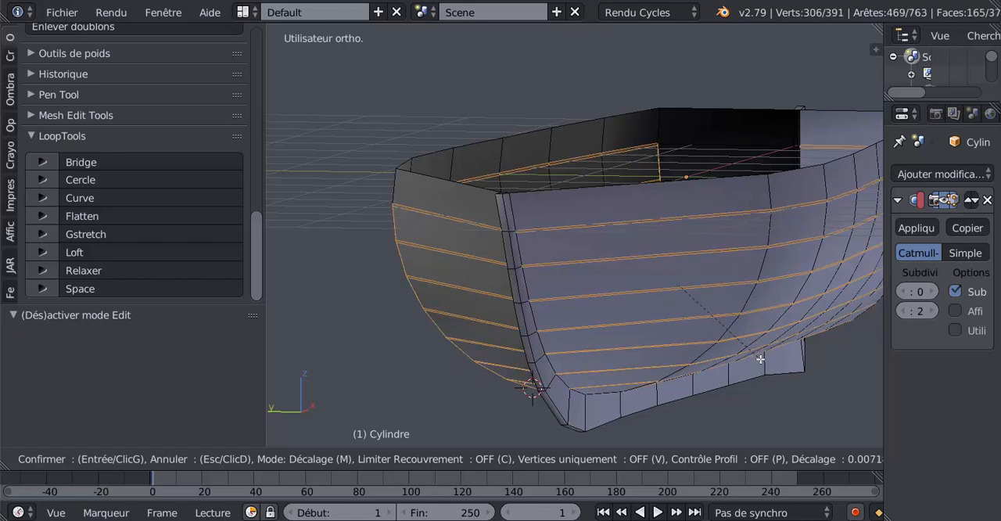
scroll(760, 359, up, 1)
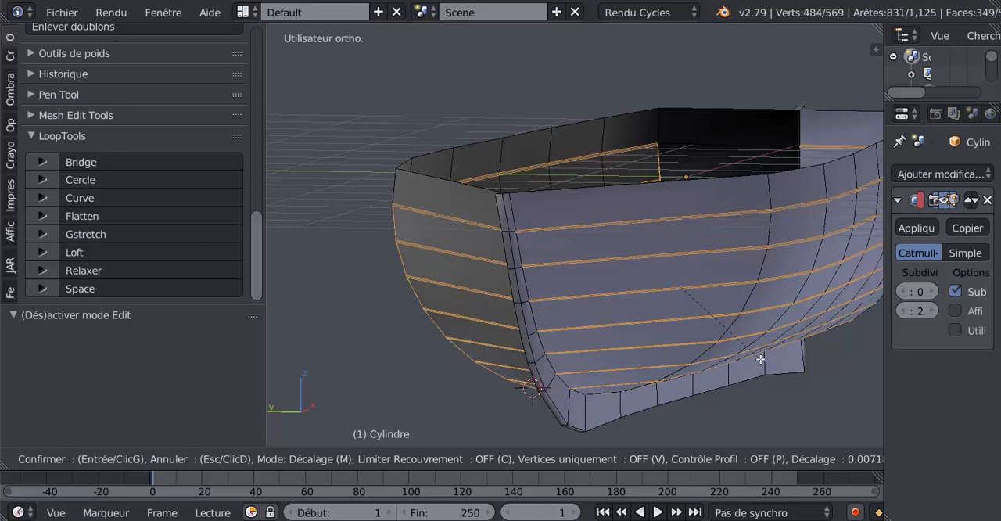
click(759, 359)
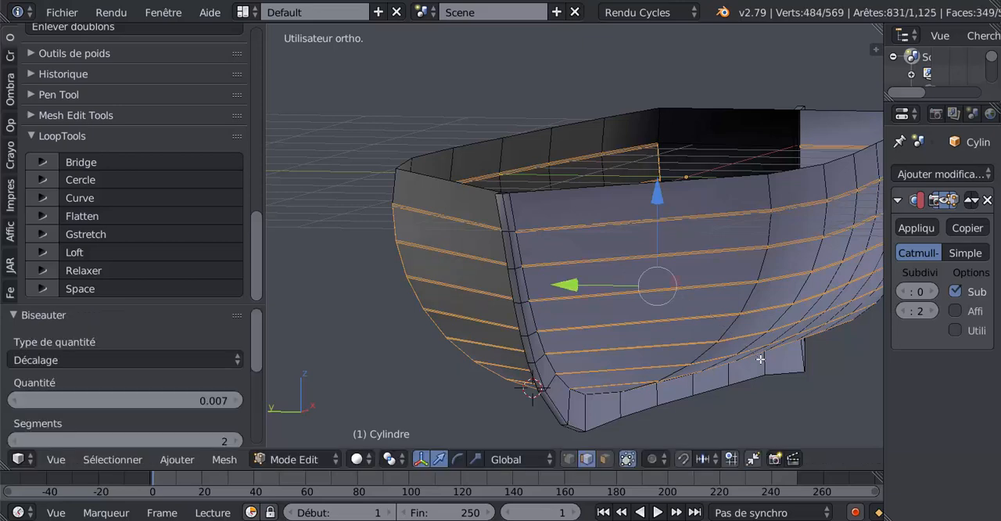
Examine the width and continuity of the bevelled strips along the bow and the side of the hull
scroll(574, 198, up, 5)
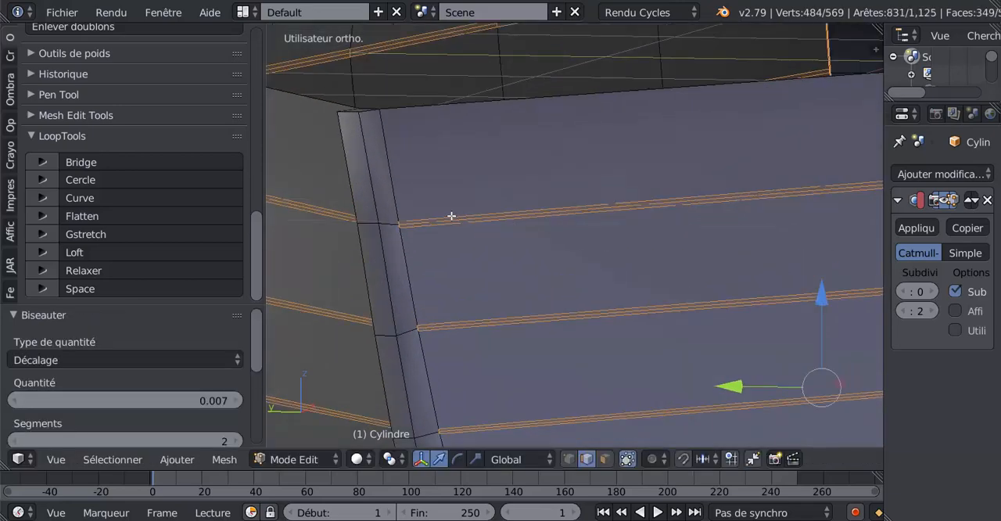
scroll(600, 234, down, 4)
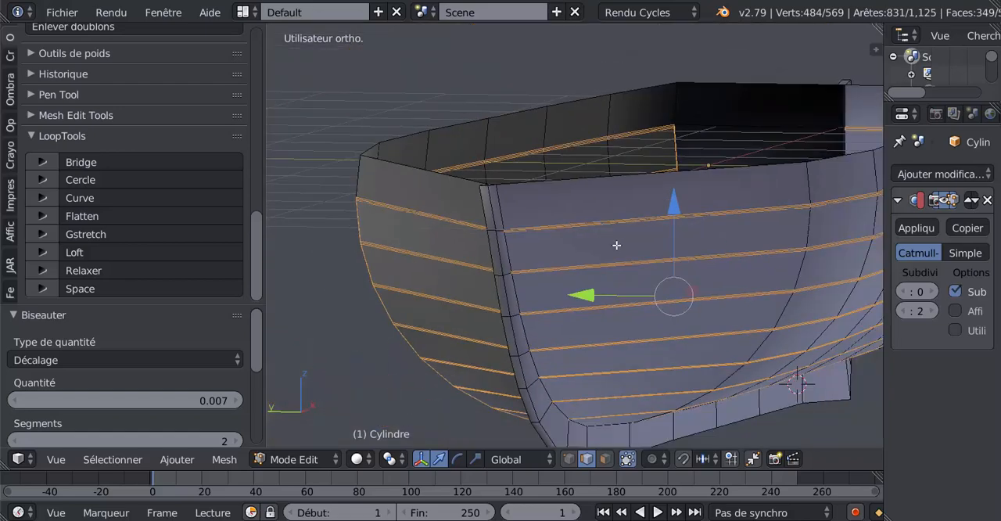
scroll(701, 278, down, 2)
middle_drag(766, 322, 715, 330)
scroll(715, 330, up, 2)
scroll(576, 300, up, 1)
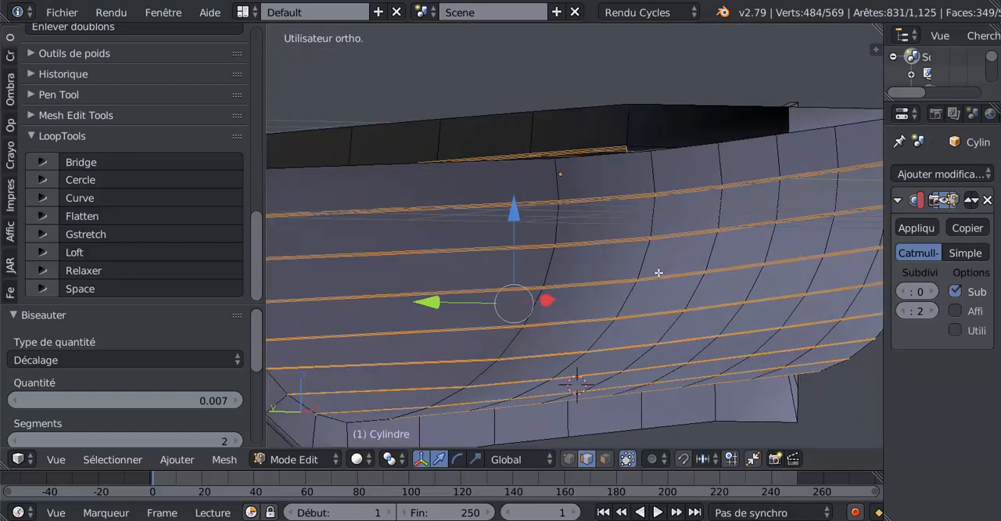
middle_drag(658, 272, 719, 301)
scroll(774, 347, down, 2)
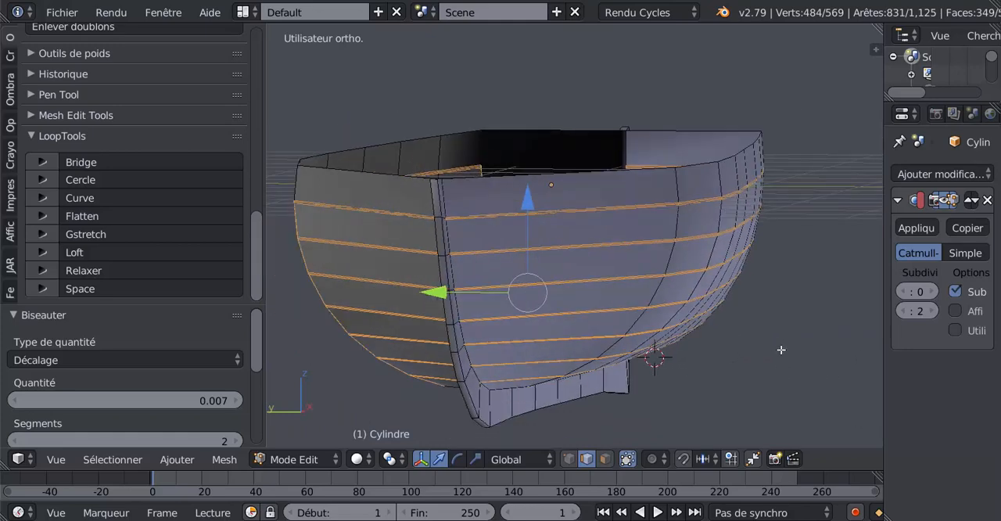
Try shrinking the selection to the bevels' centre edges, check the stern, and undo both the shrink and the 0.007 bevel
key(ctrl+KP_Subtract)
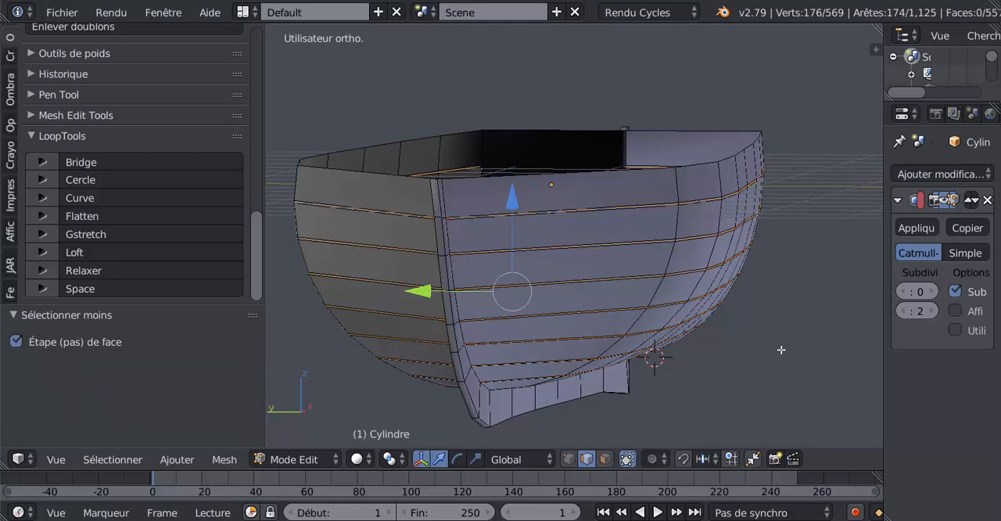
middle_drag(769, 307, 506, 304)
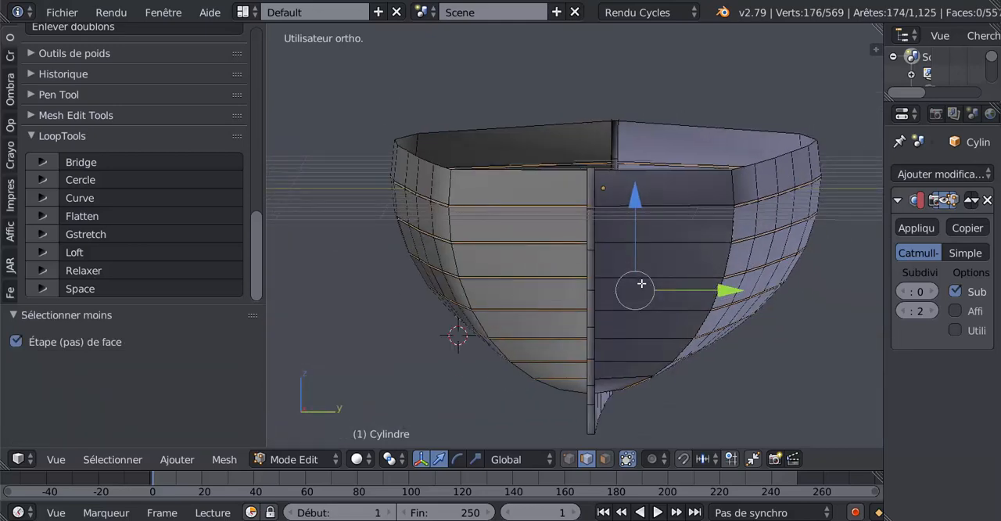
shift+middle_drag(638, 286, 575, 297)
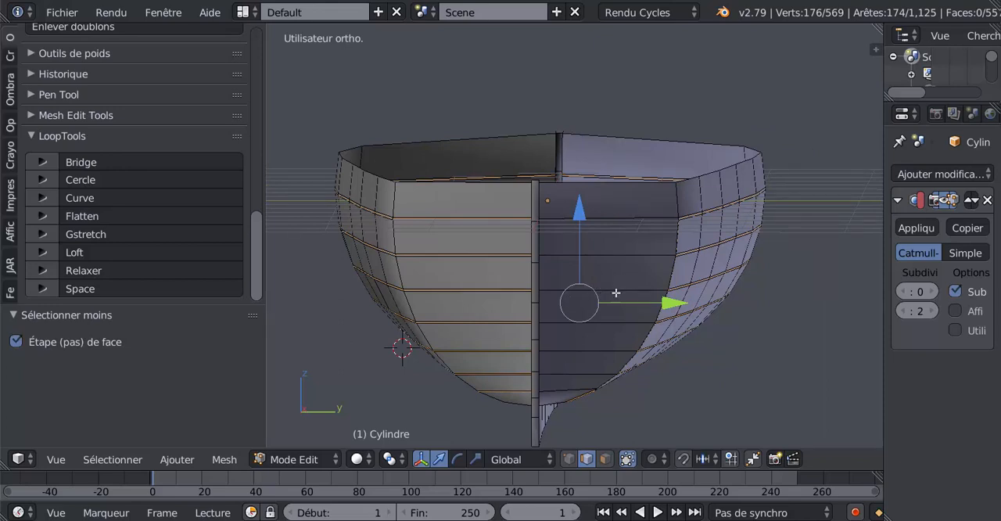
key(ctrl+z)
key(ctrl+z)
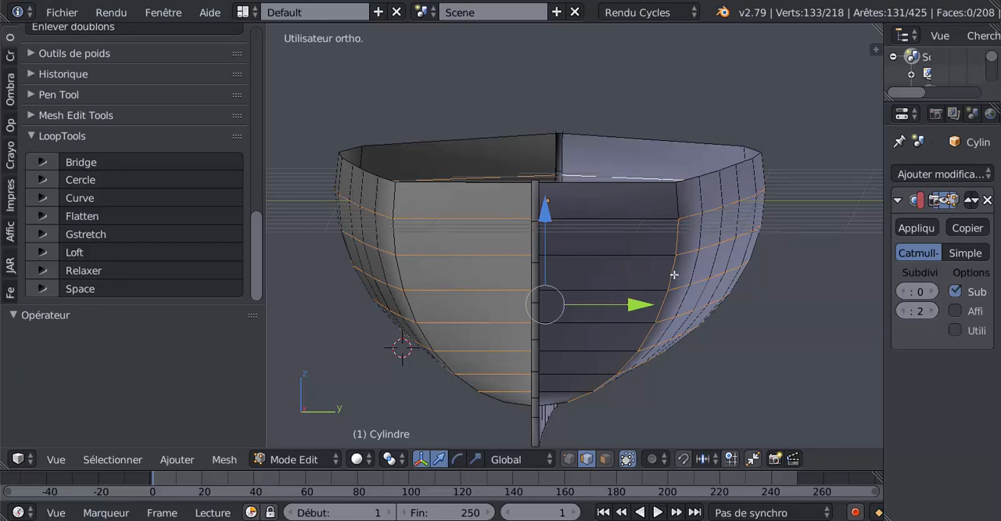
On the other side of the stern, deselect the vertical edges and add the seven lengthwise edges to the selection
shift+right_click(674, 275)
shift+right_click(674, 275)
alt+shift+right_click(674, 274)
shift+right_click(623, 221)
shift+right_click(623, 253)
shift+right_click(610, 286)
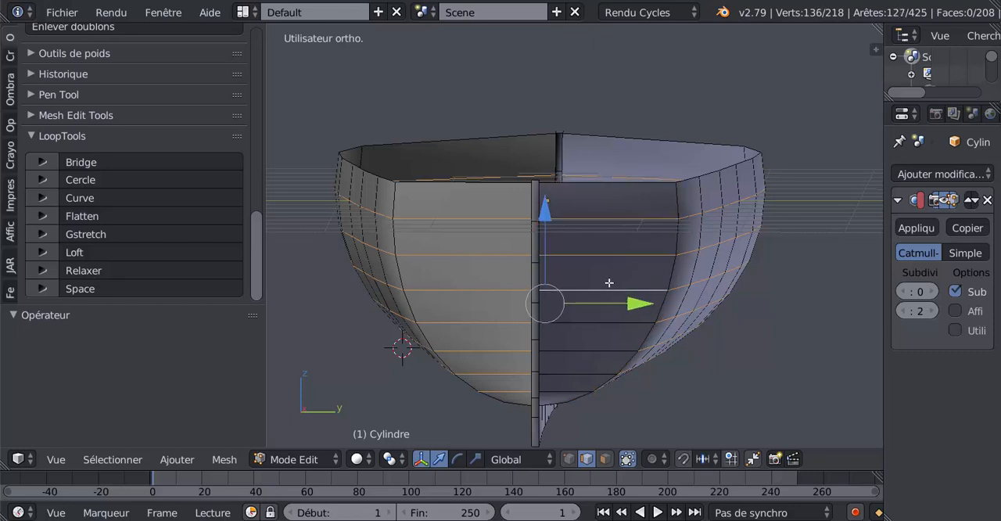
shift+right_click(597, 321)
shift+right_click(592, 347)
shift+right_click(579, 374)
shift+right_click(571, 385)
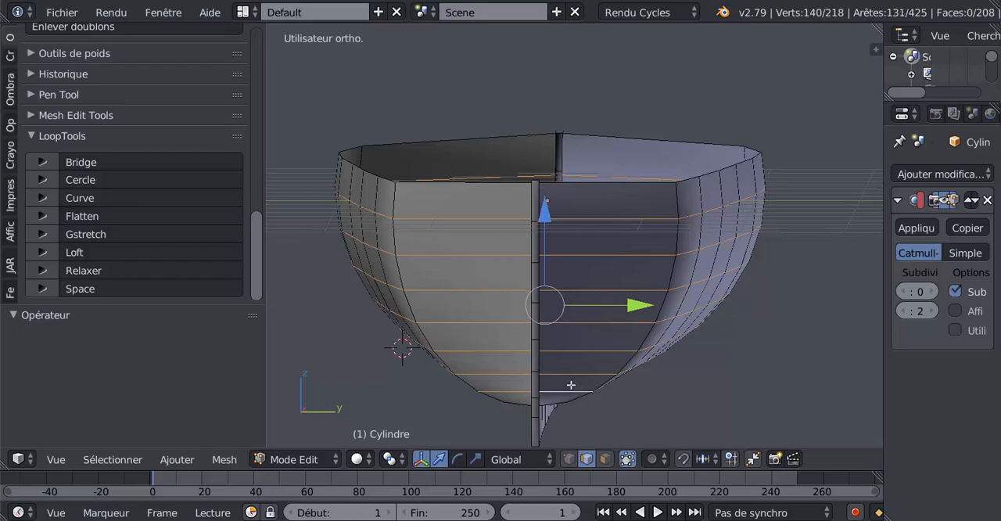
Bevel all selected lengthwise hull edges with two segments and an offset of about 0.003
middle_drag(690, 343, 668, 339)
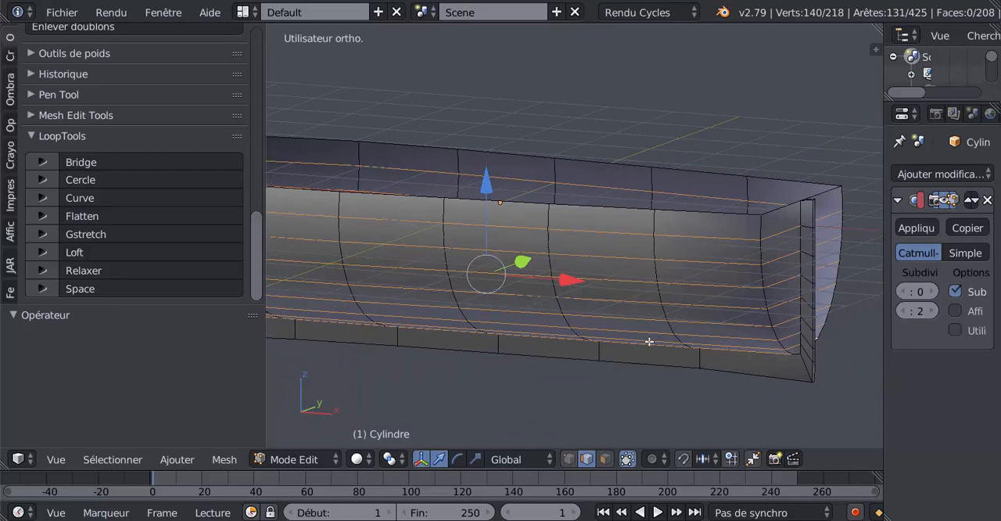
middle_drag(648, 341, 637, 344)
key(ctrl+b)
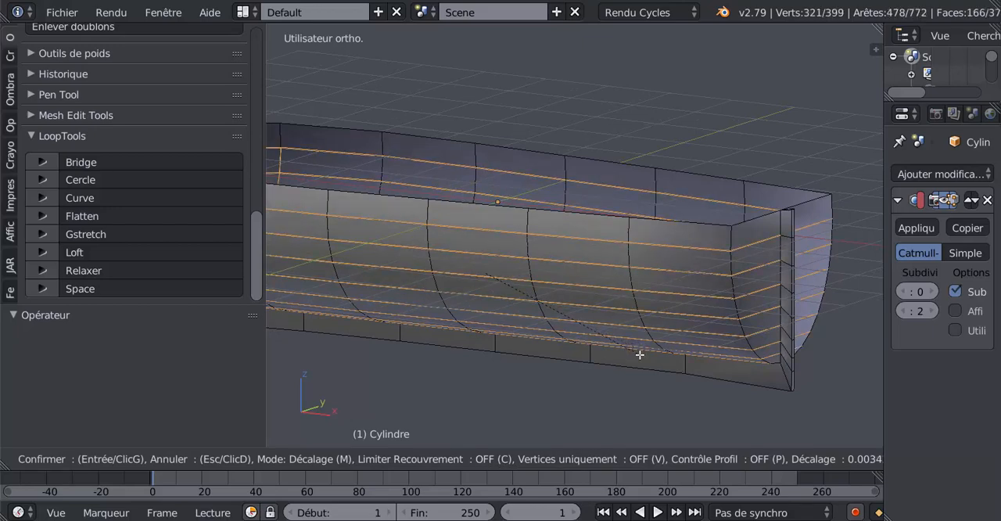
click(641, 352)
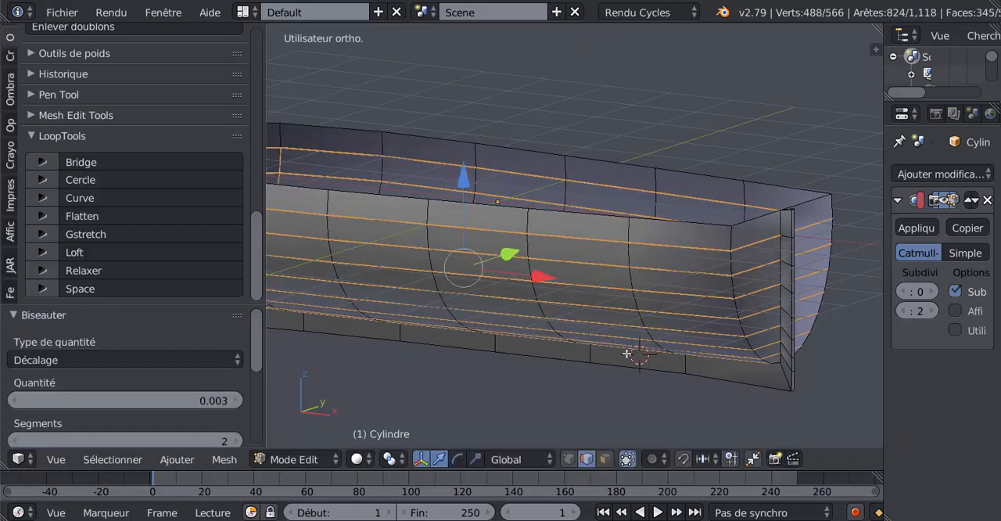
Shrink the selection to only the centre edges of the bevelled strips
middle_drag(641, 351, 685, 251)
scroll(666, 349, up, 6)
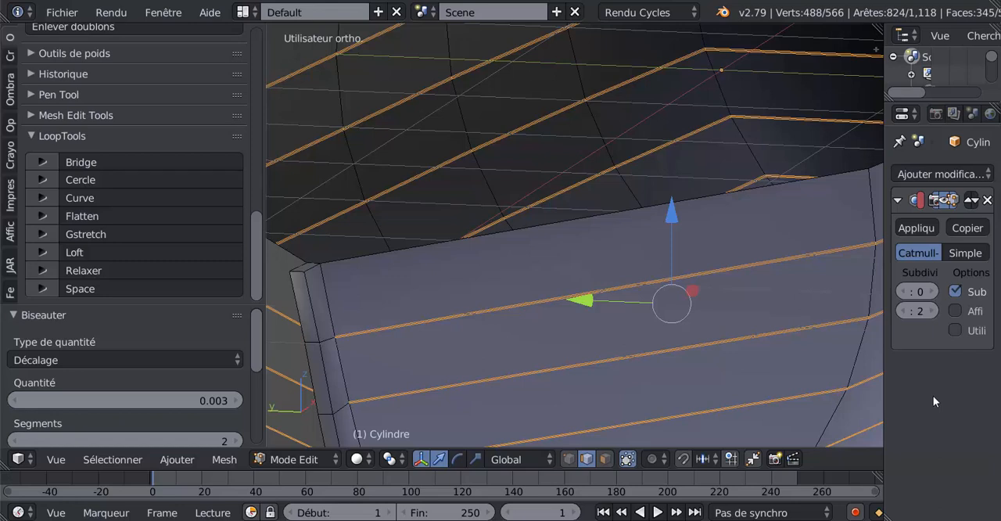
click(816, 364)
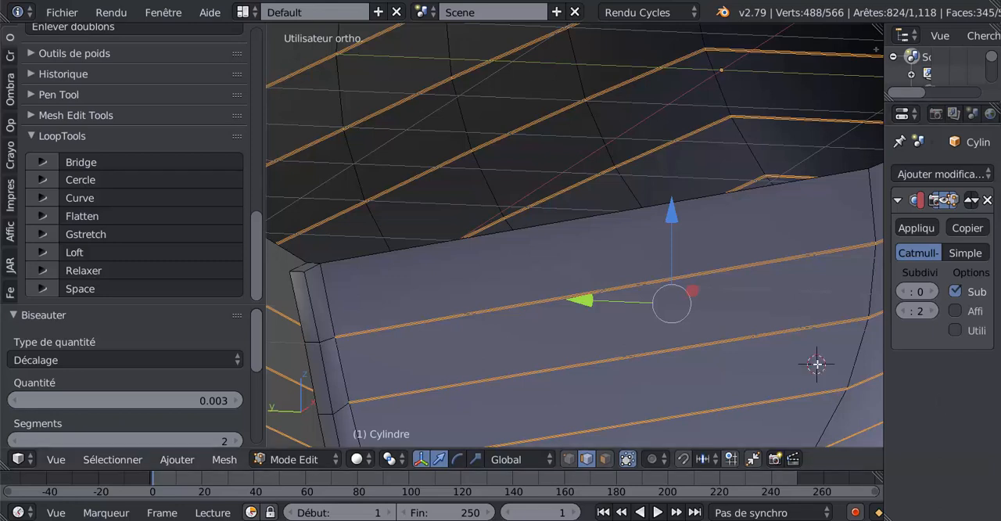
key(ctrl+KP_Subtract)
middle_drag(817, 364, 747, 362)
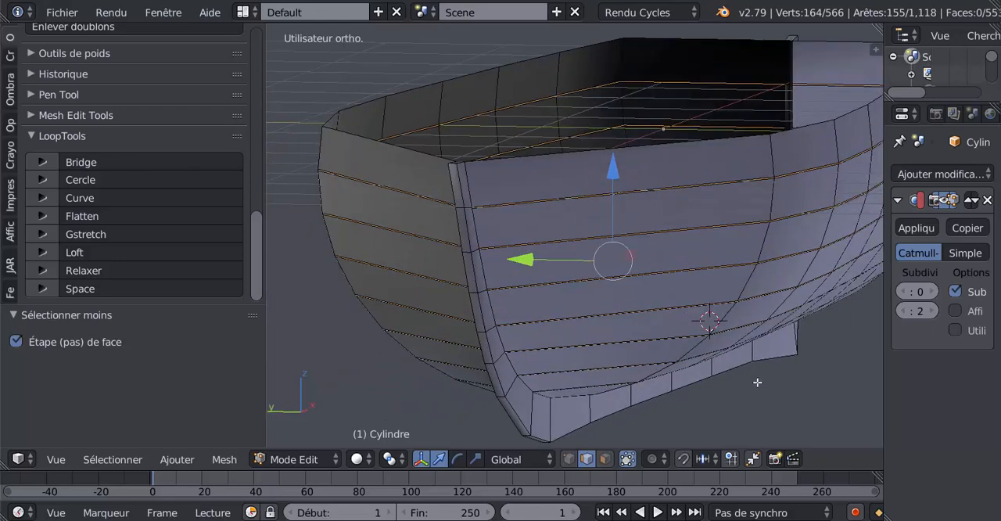
Scale the centre edges inward to about 0.997 to form plank grooves and check the hull in Object Mode
key(s)
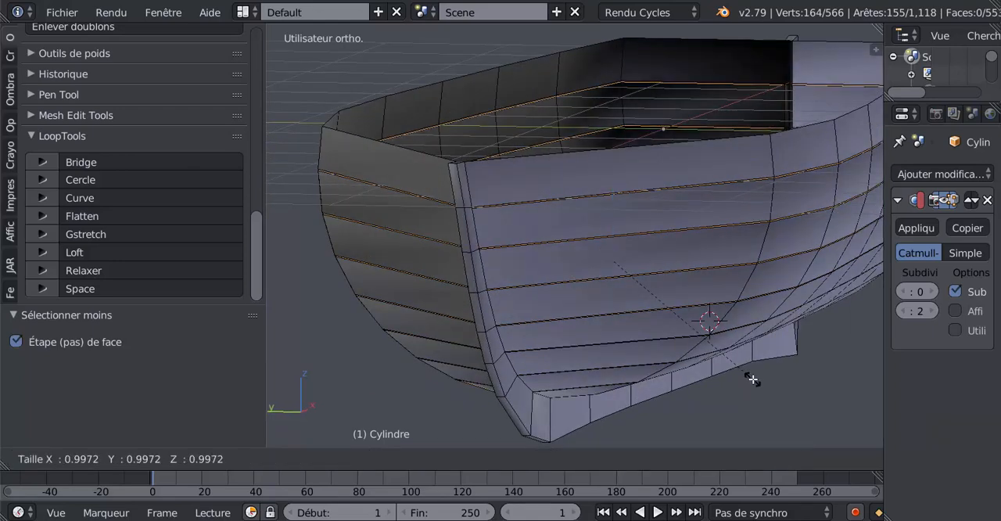
click(754, 379)
key(Tab)
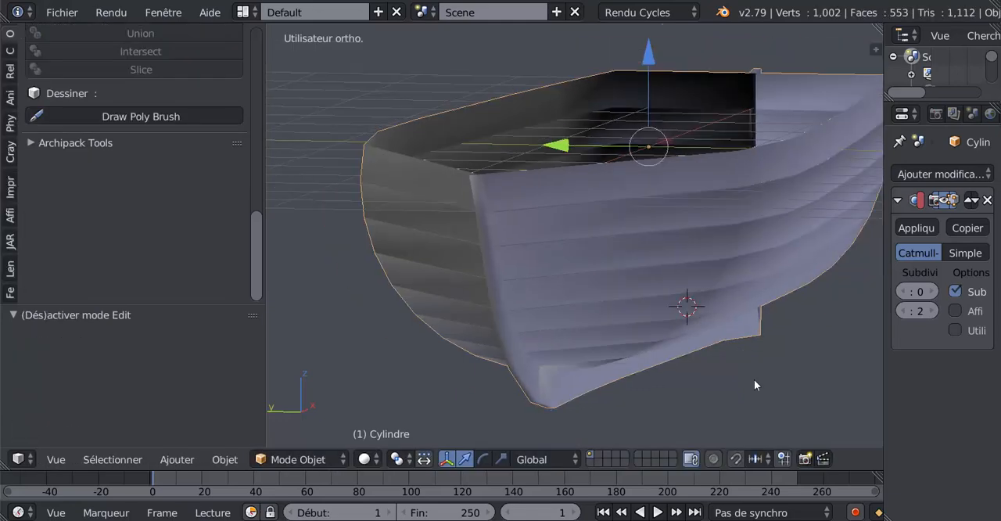
middle_drag(754, 379, 584, 358)
key(Tab)
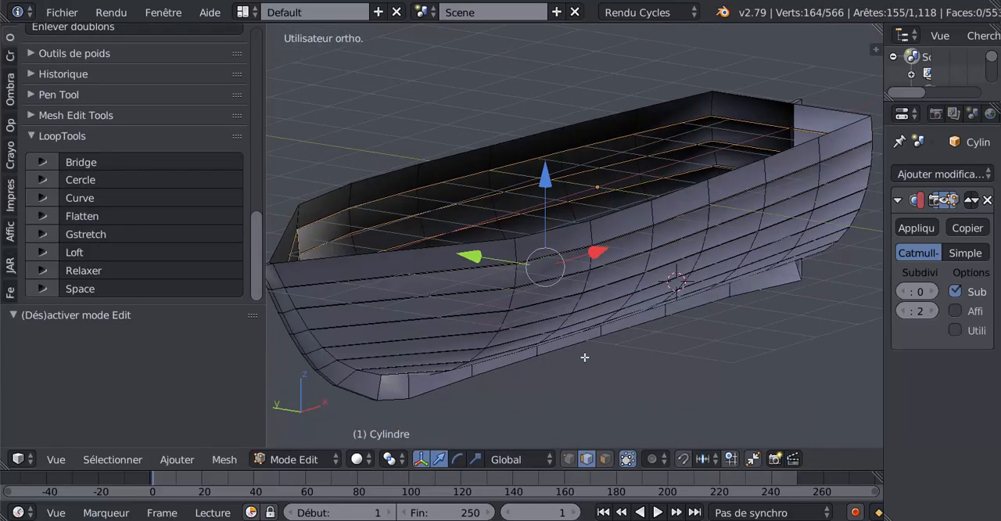
Raise the Subdivision Surface modifier's view level to 2 and check the smoothed bow in Object Mode
click(930, 291)
click(930, 291)
scroll(704, 337, down, 2)
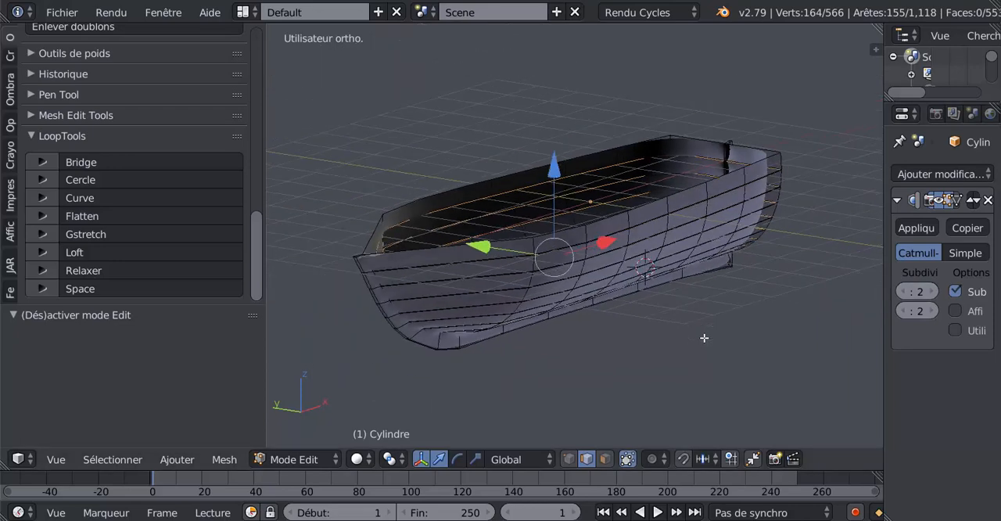
key(Tab)
middle_drag(704, 337, 672, 337)
scroll(569, 356, up, 2)
In Edit Mode, add an edge loop across the planks on one side of the bow and slide it against the bow post
key(Tab)
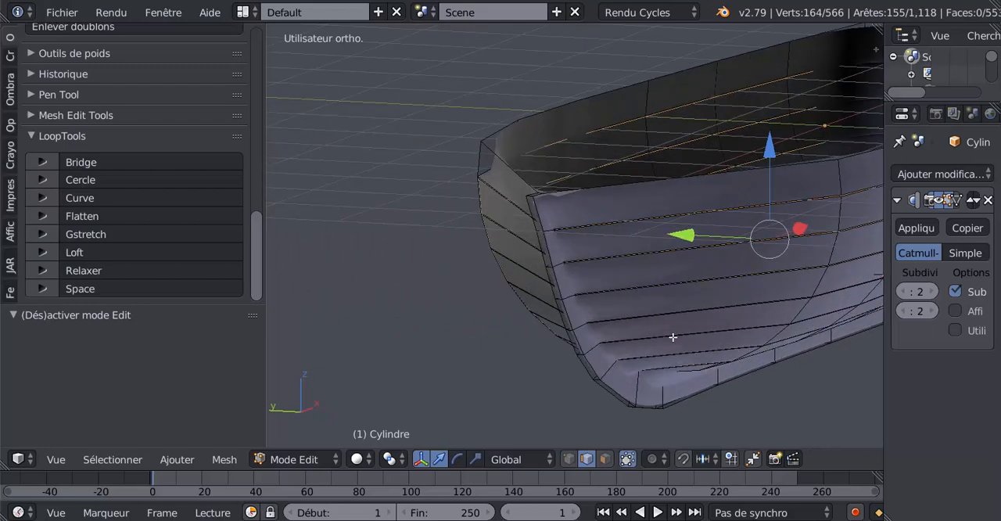
key(ctrl+r)
click(625, 219)
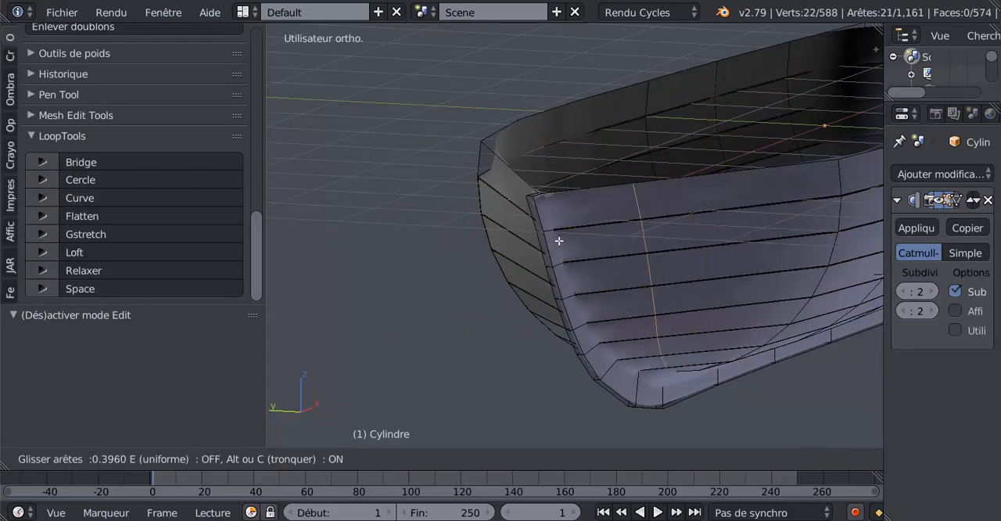
click(489, 261)
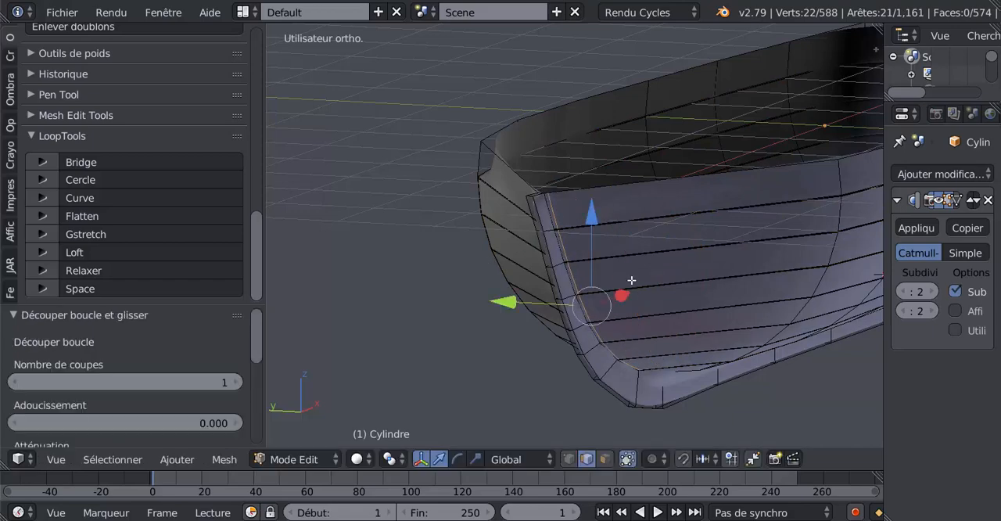
Add a matching edge loop on the opposite side of the bow, slid against the bow post with a factor of -0.987
middle_drag(632, 282, 703, 291)
scroll(822, 237, down, 2)
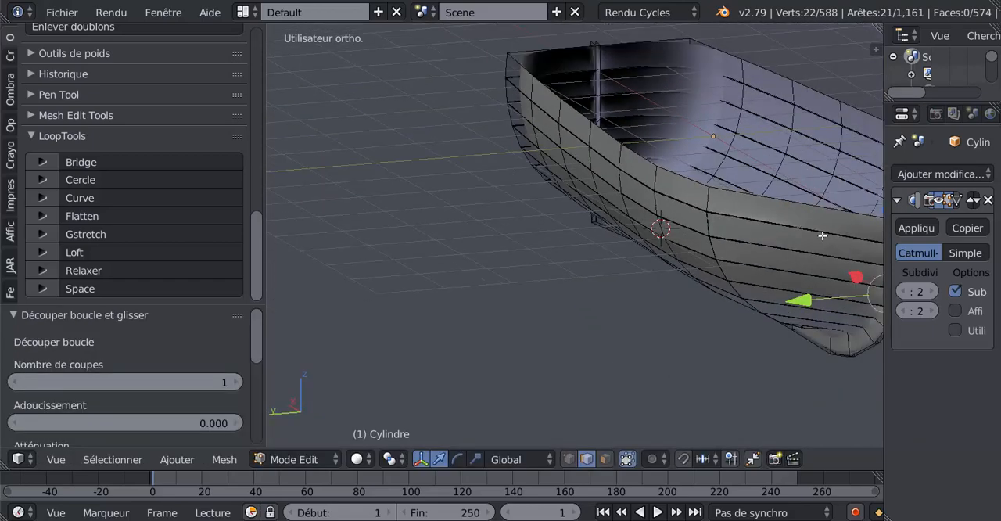
middle_drag(822, 236, 813, 226)
key(ctrl+r)
click(816, 222)
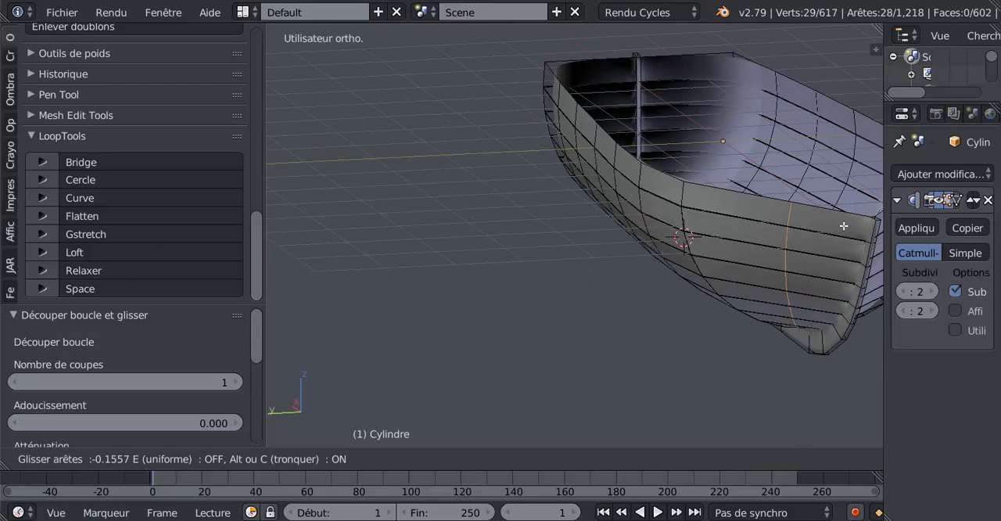
click(280, 252)
scroll(224, 320, down, 2)
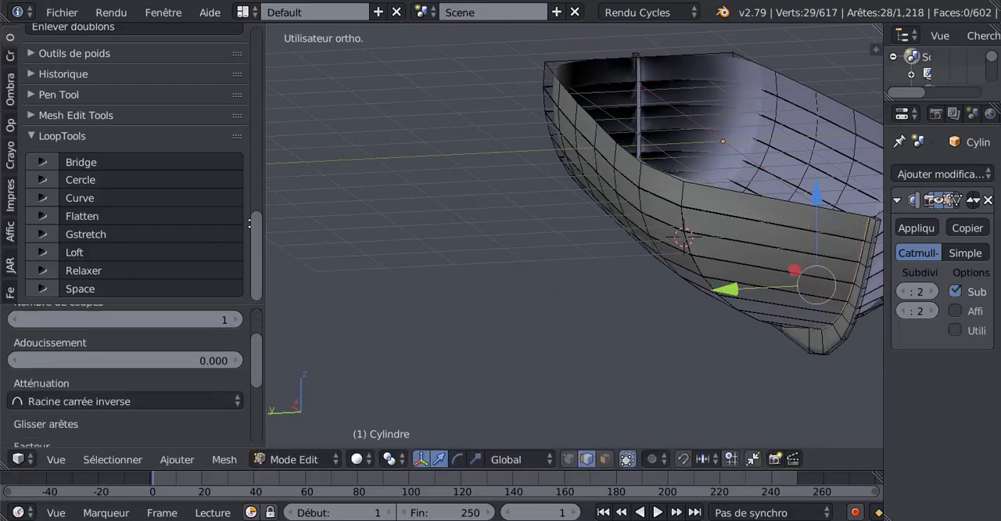
scroll(250, 223, down, 1)
Add a crosswise edge loop around the hull, slid close to the stern corner, and check the stern in Object Mode
middle_drag(451, 299, 486, 193)
shift+middle_drag(582, 193, 739, 177)
scroll(440, 266, up, 2)
scroll(421, 218, down, 2)
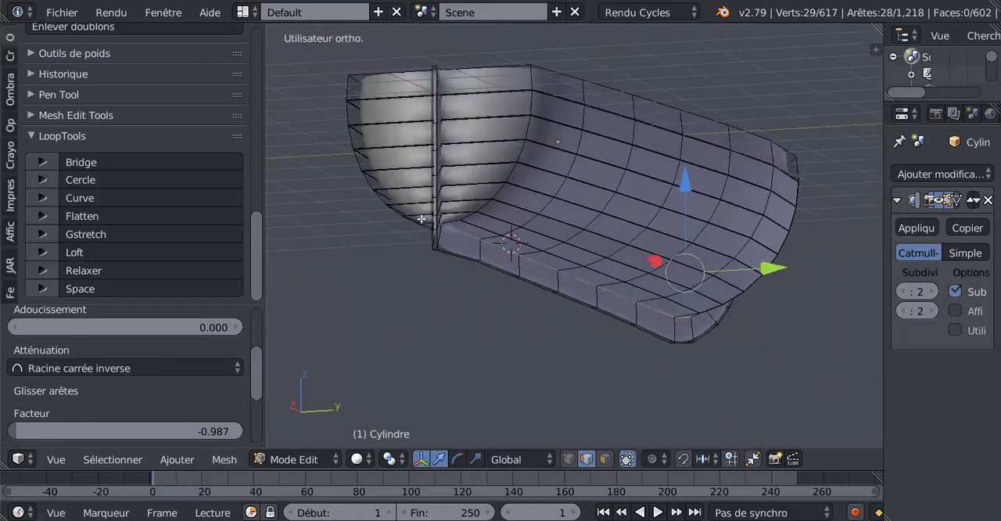
middle_drag(420, 219, 643, 196)
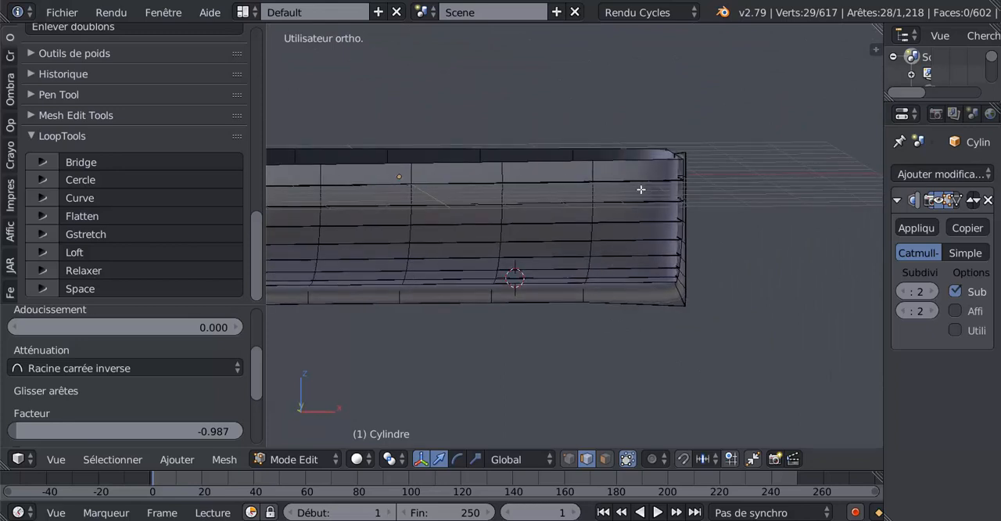
key(ctrl+r)
click(638, 193)
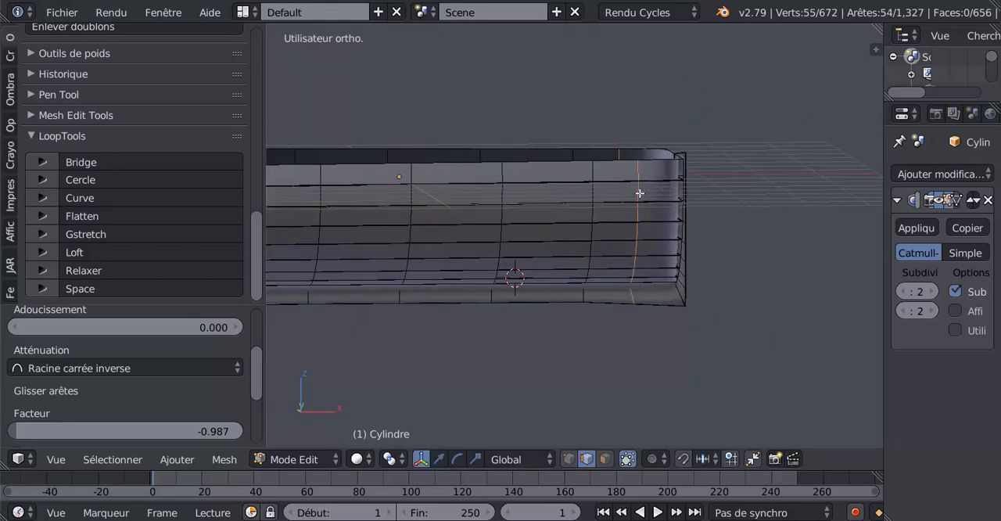
click(683, 196)
key(Tab)
middle_drag(686, 227, 511, 303)
scroll(510, 302, up, 3)
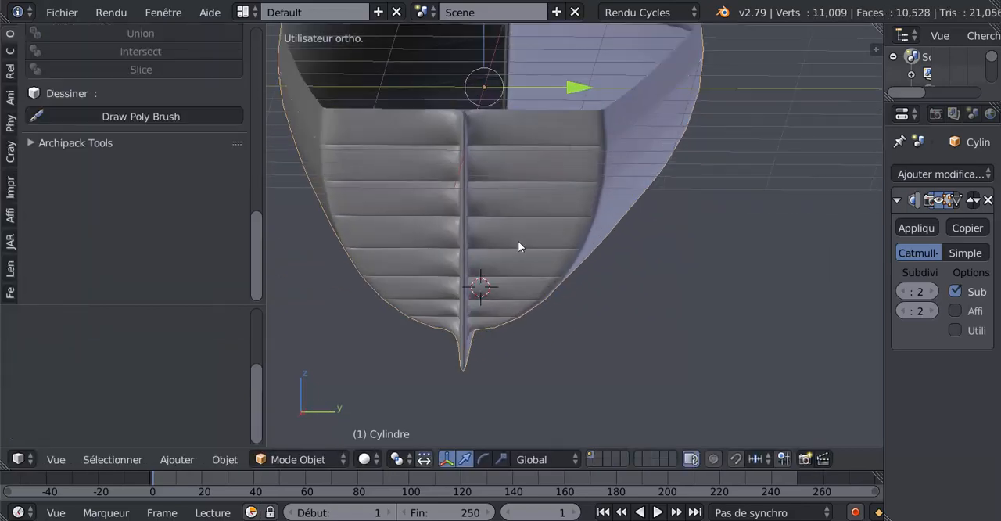
In Edit Mode, add an edge loop across the planks on one side of the stern, slid against the stern post with factor -0.982
key(Tab)
key(ctrl+r)
click(513, 176)
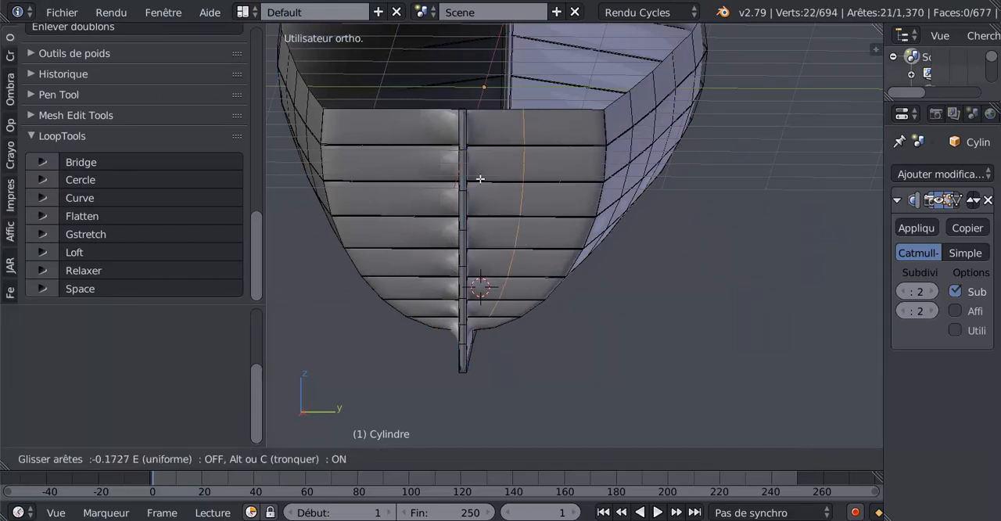
click(448, 192)
Add a matching edge loop on the opposite side of the stern post, slid by about 0.95, and check the hull in Object Mode
key(ctrl+r)
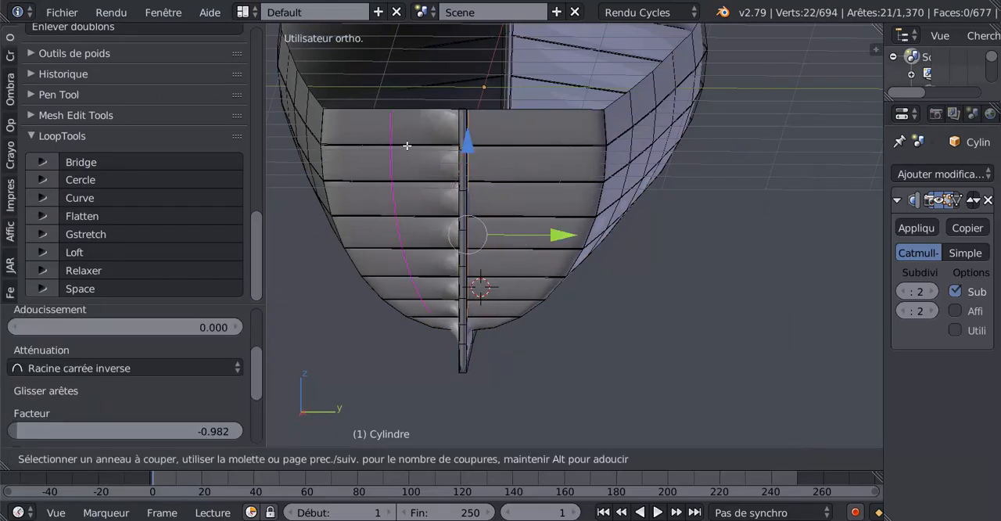
click(408, 147)
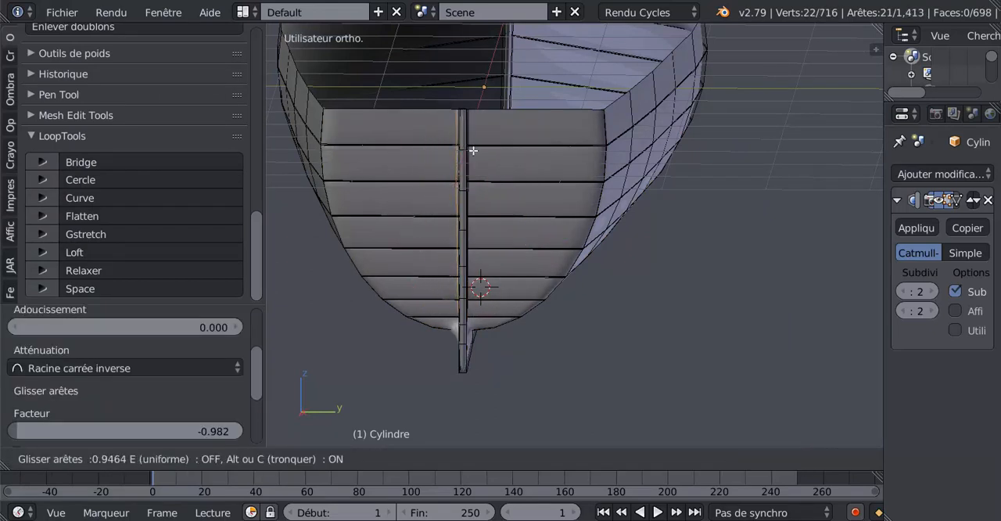
click(472, 151)
key(Tab)
middle_drag(407, 230, 624, 247)
Examine the hull's sides and the crosswise edge loops near the bow in both Object Mode and Edit Mode
key(Tab)
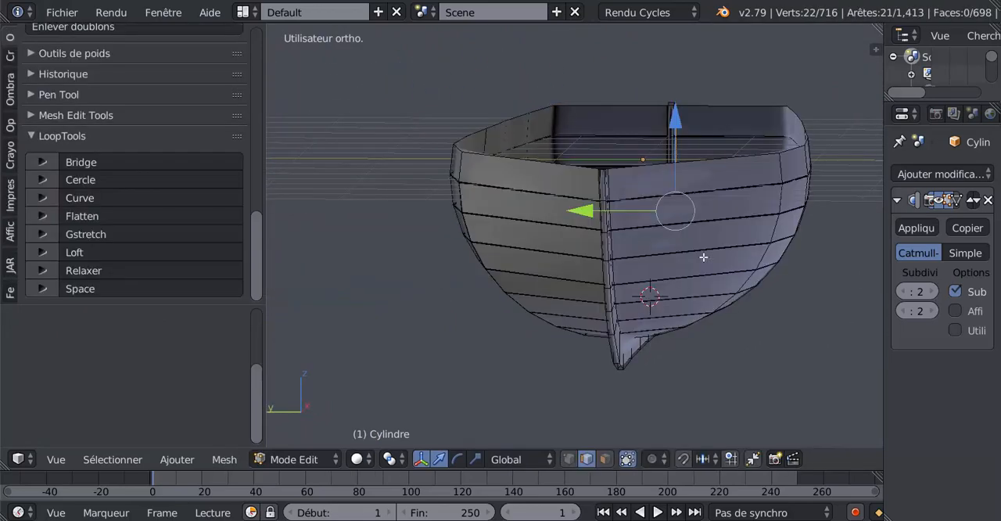
key(Tab)
middle_drag(589, 287, 534, 277)
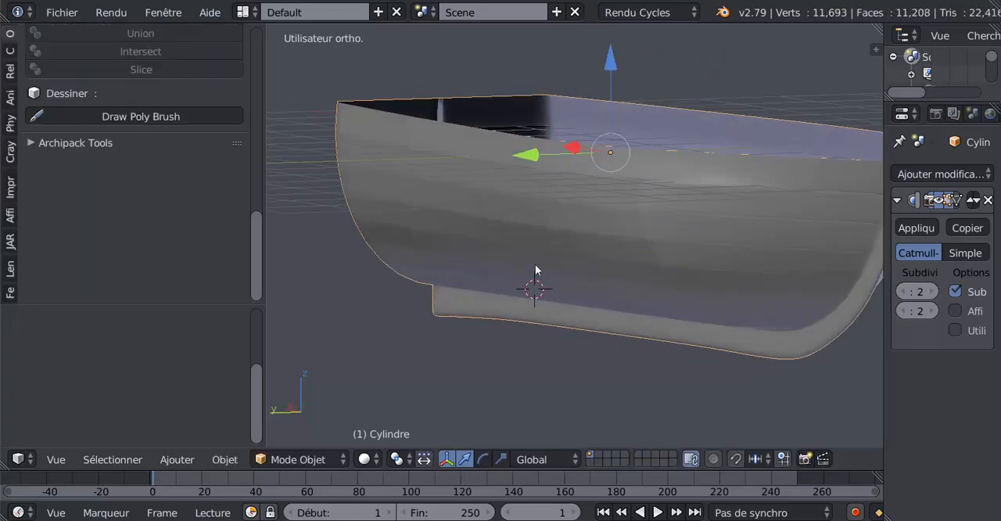
scroll(617, 260, down, 3)
key(Tab)
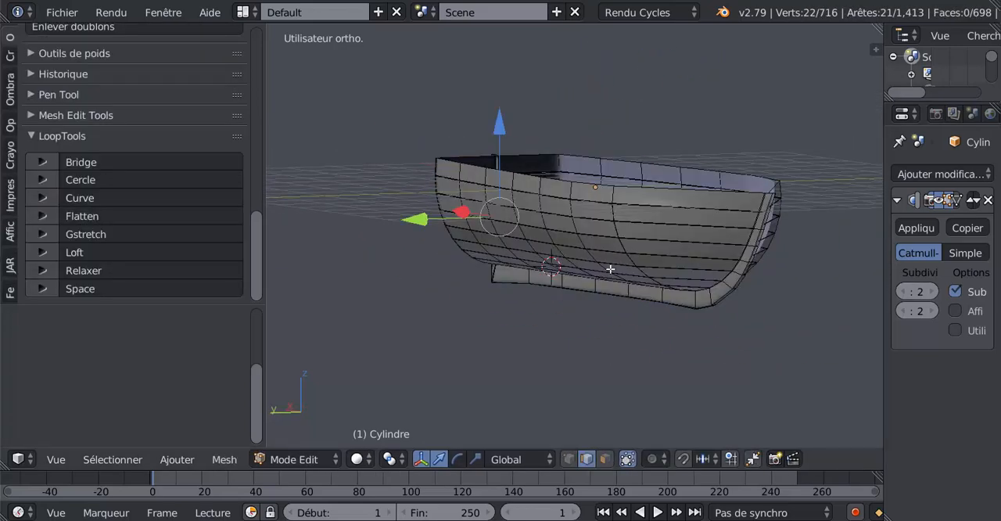
scroll(625, 254, up, 4)
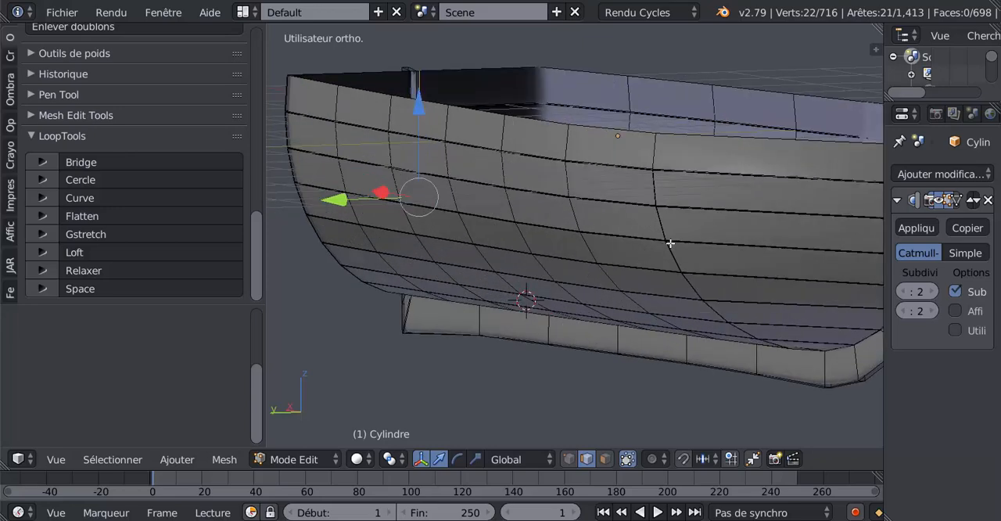
right_click(670, 233)
scroll(675, 247, down, 3)
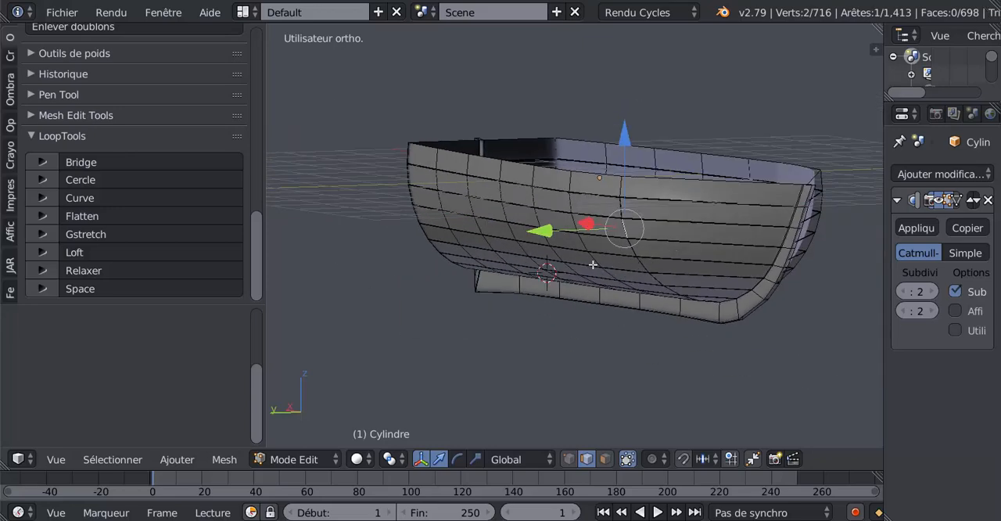
middle_drag(593, 264, 494, 266)
middle_drag(675, 270, 634, 284)
scroll(654, 279, up, 4)
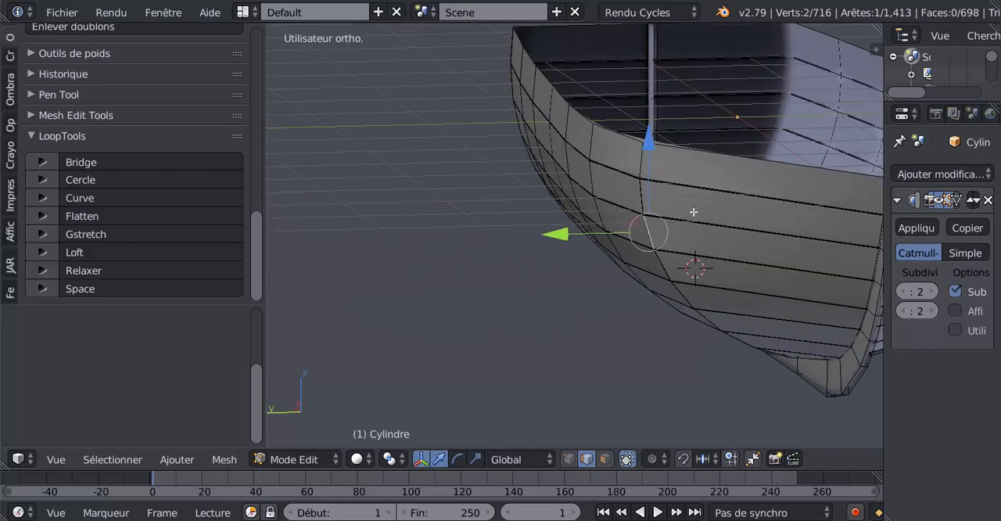
scroll(693, 212, down, 5)
middle_drag(639, 228, 647, 248)
scroll(704, 246, up, 3)
scroll(647, 247, up, 5)
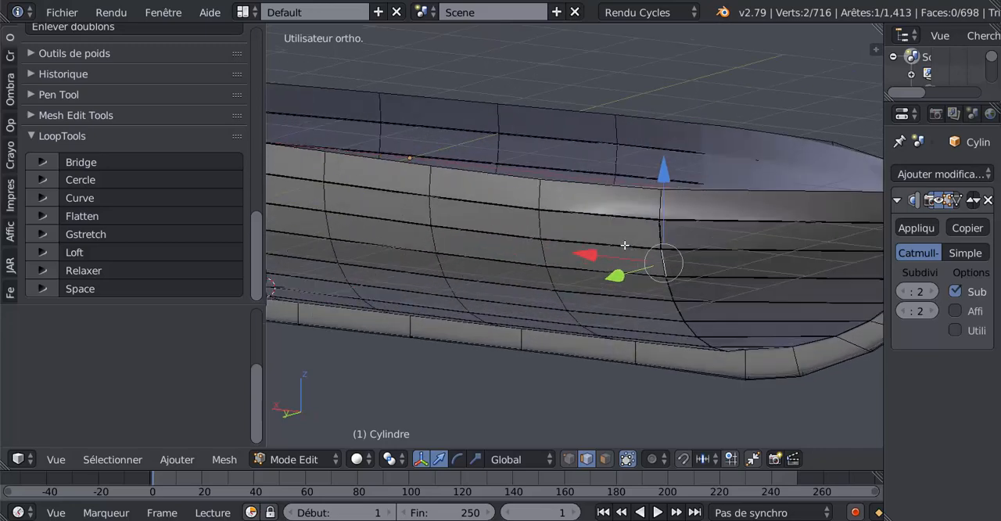
Select the redundant crosswise edge loop at the hull's bend near the bow and dissolve its edges
mouse_move(762, 232)
middle_down()
mouse_move(646, 217)
mouse_move(650, 230)
mouse_move(681, 235)
middle_up()
alt+right_click(680, 198)
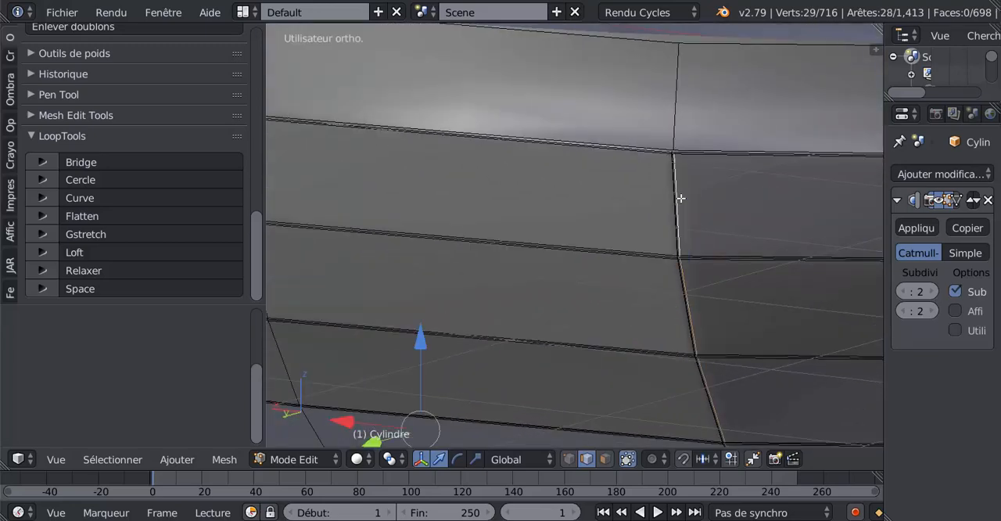
scroll(682, 198, down, 3)
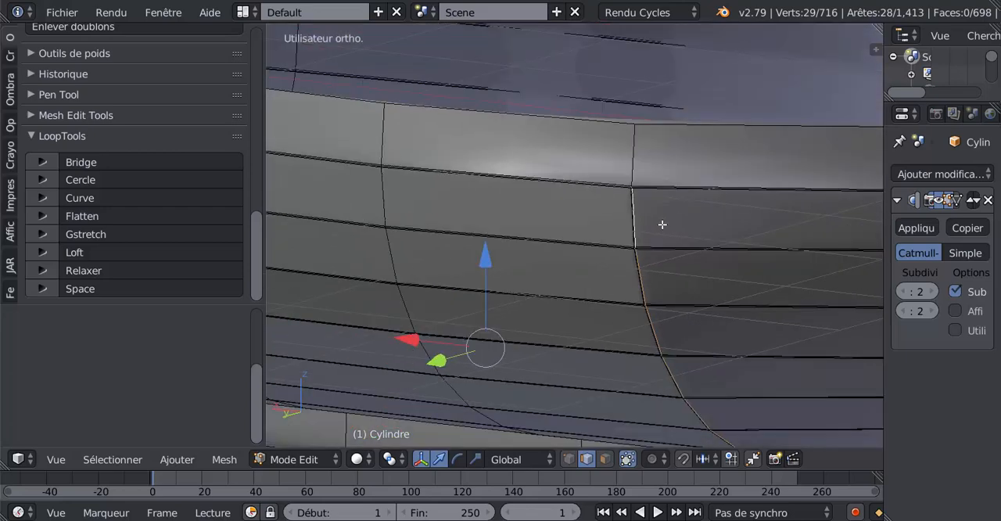
mouse_move(687, 233)
middle_down()
mouse_move(628, 174)
mouse_move(618, 201)
middle_up()
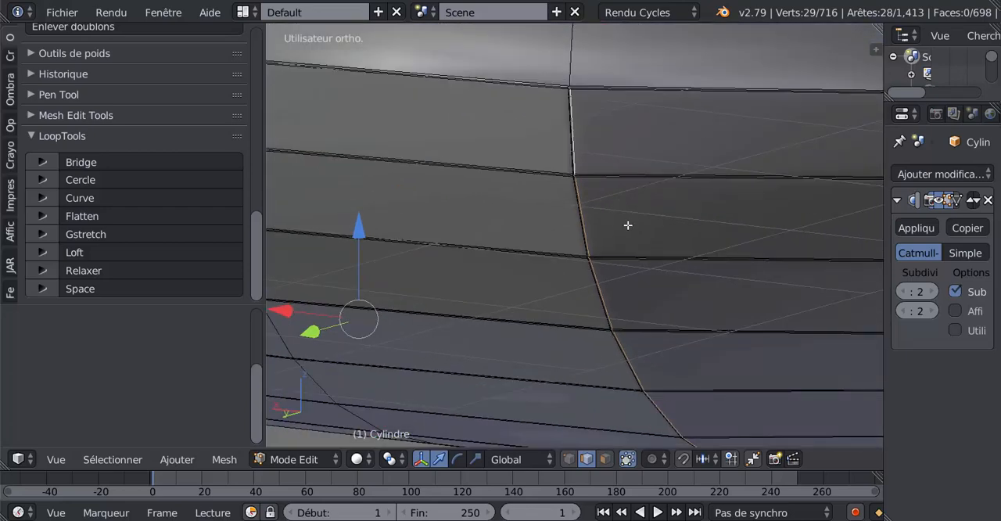
key(x)
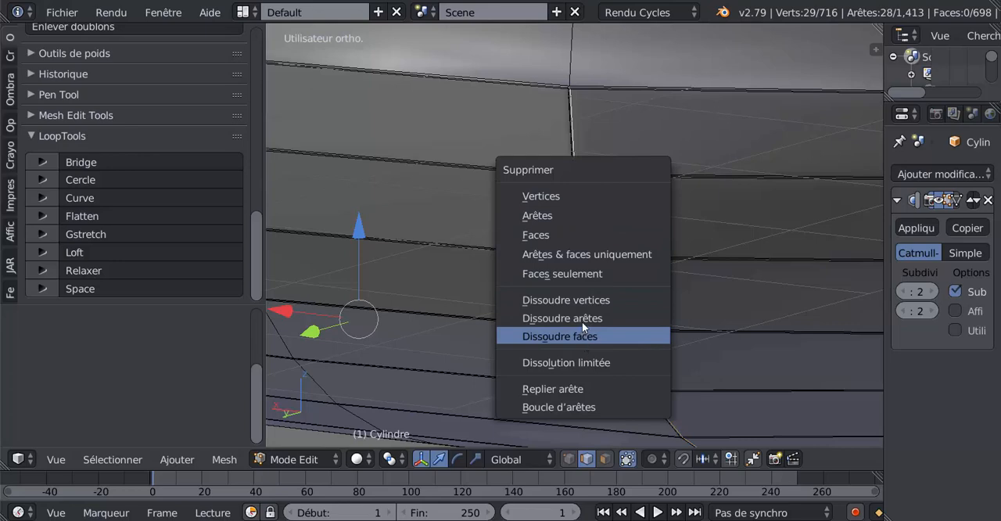
click(581, 318)
Dissolve the remaining crosswise edge loop at the same bend near the bow and check the smoothed side in Object Mode
scroll(579, 201, down, 4)
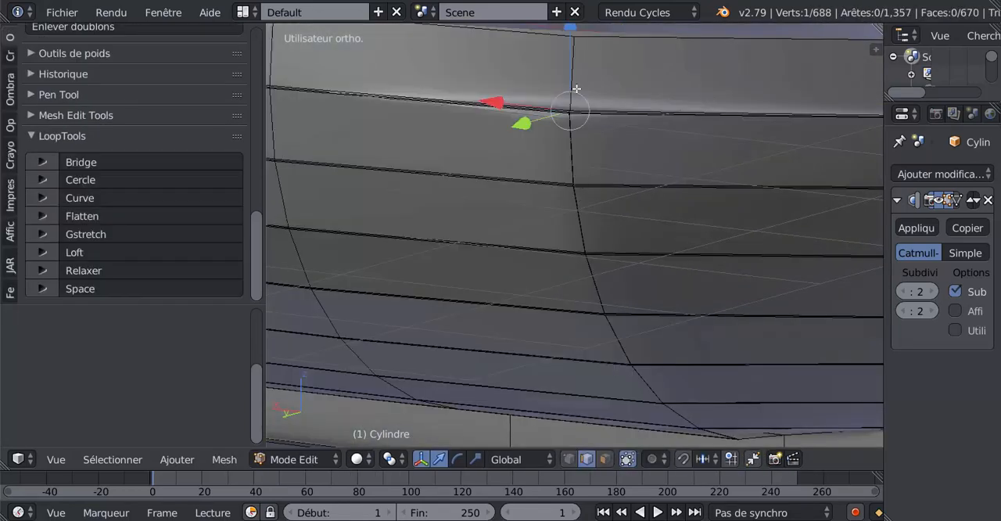
alt+click(577, 83)
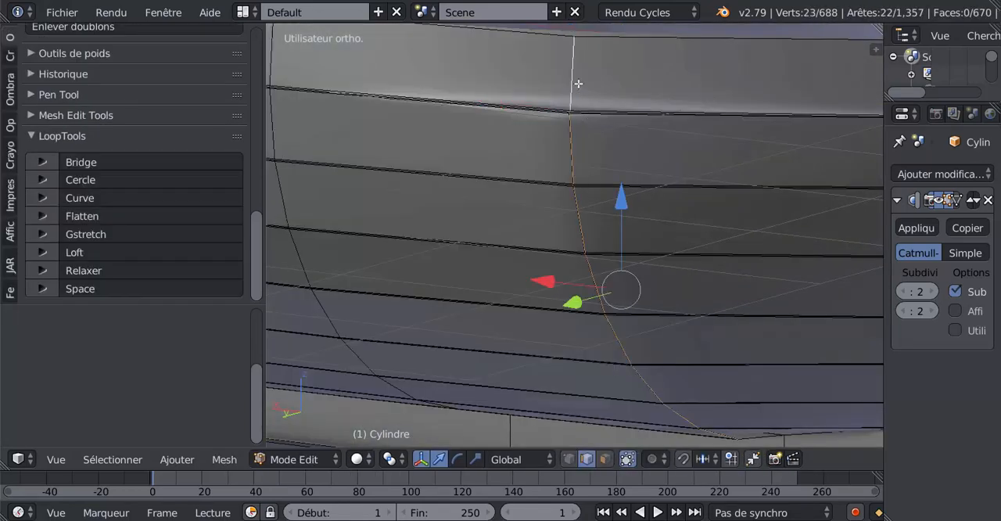
key(x)
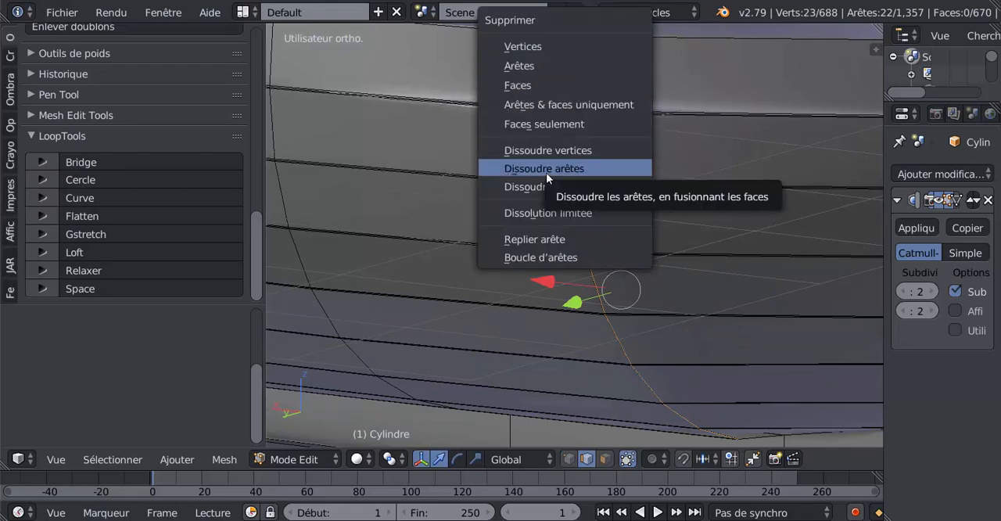
click(546, 170)
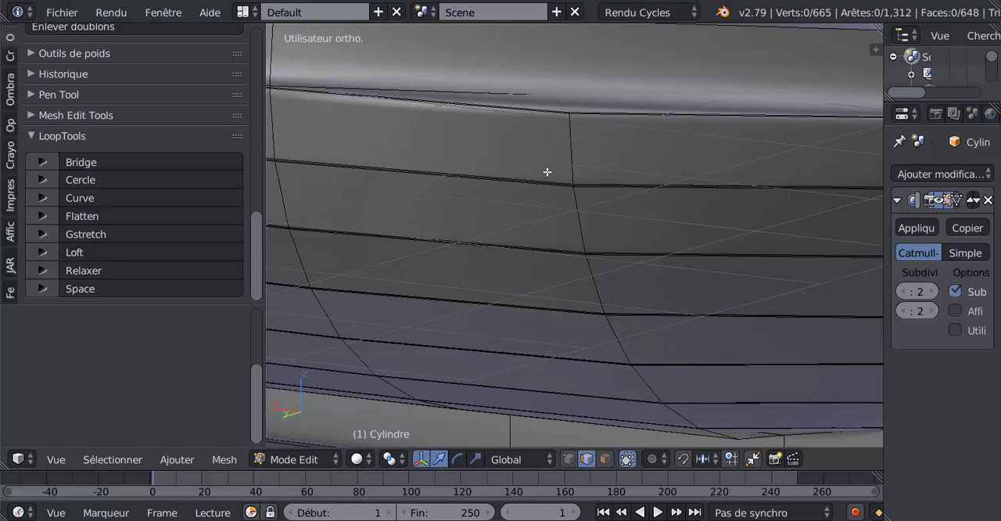
key(Tab)
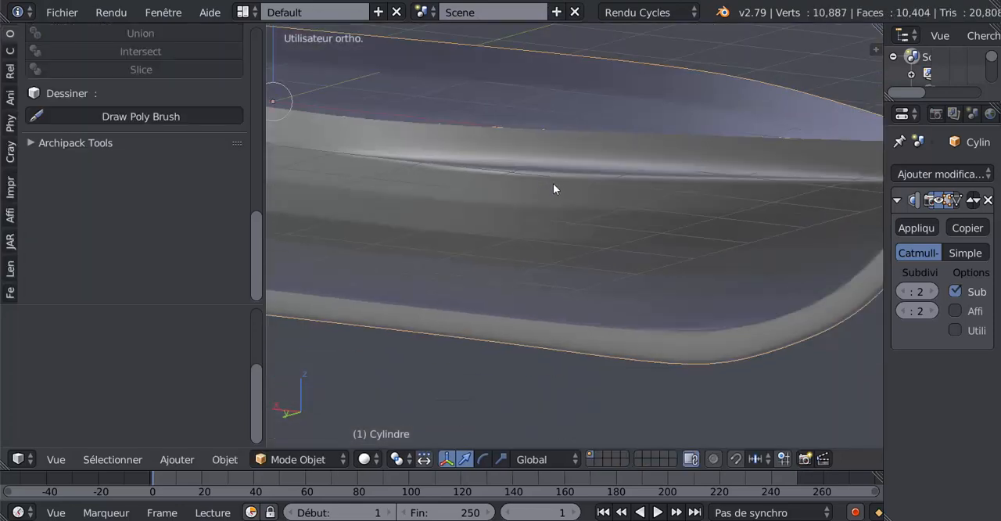
key(Tab)
Add a new crosswise edge loop at the bend near the bow without sliding it, and check the result in Object Mode
right_click(569, 118)
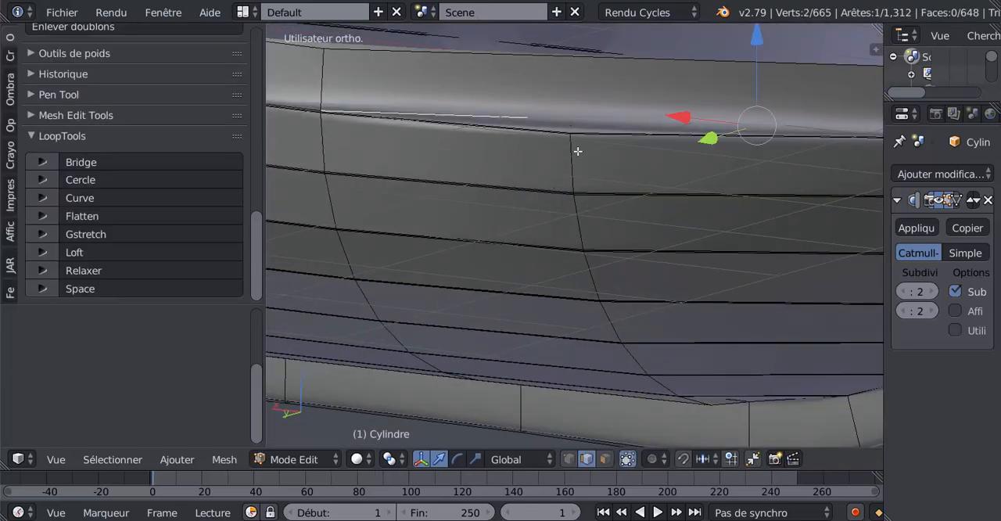
scroll(577, 181, down, 5)
scroll(574, 213, up, 3)
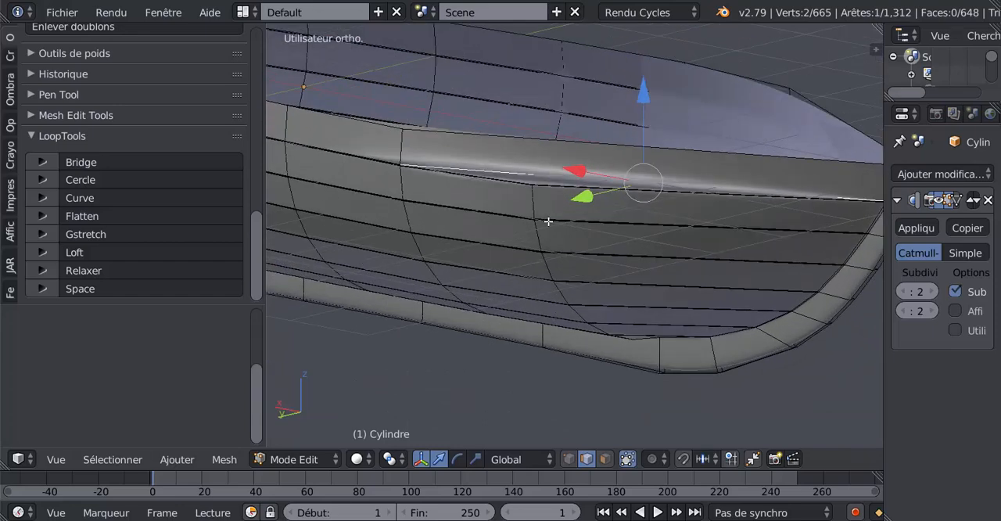
key(a)
key(ctrl+r)
click(548, 221)
right_click(548, 221)
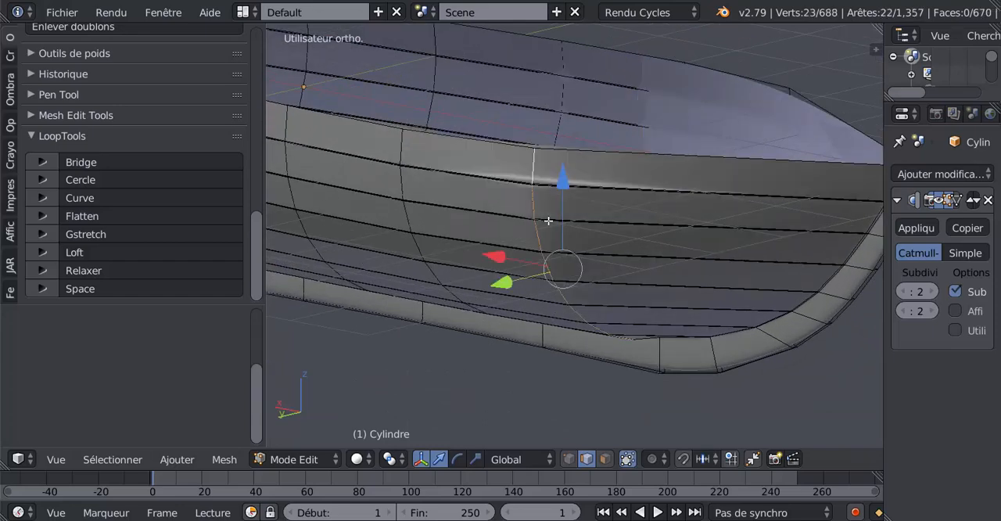
key(Tab)
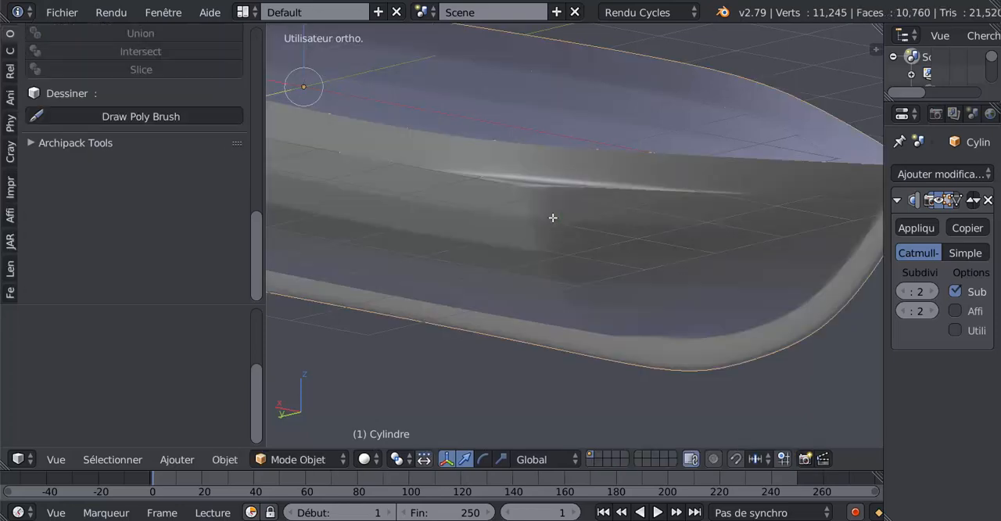
In Edit Mode, add a centred edge loop with factor 0 along the middle of the bow post and keel
scroll(551, 219, down, 3)
middle_drag(550, 218, 476, 273)
key(Tab)
scroll(565, 268, up, 3)
middle_drag(565, 267, 563, 246)
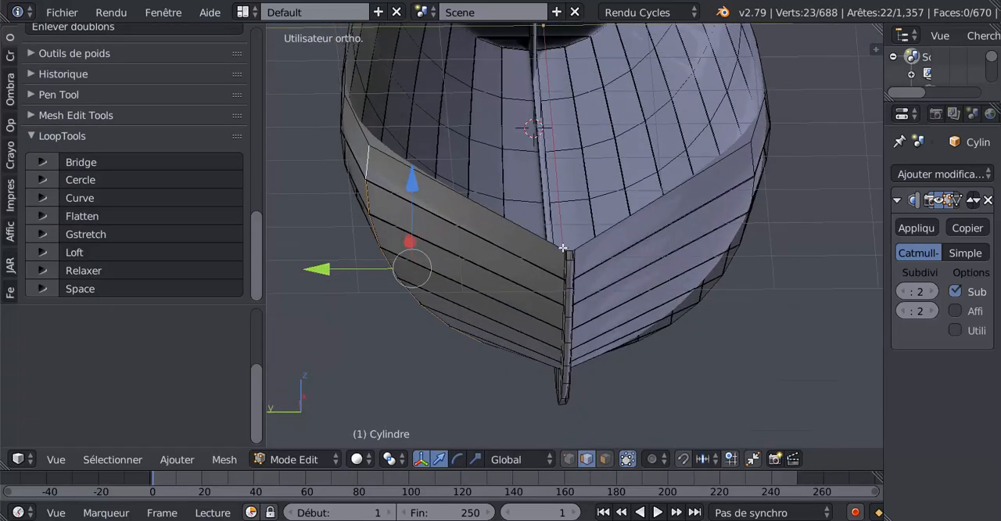
scroll(568, 274, up, 2)
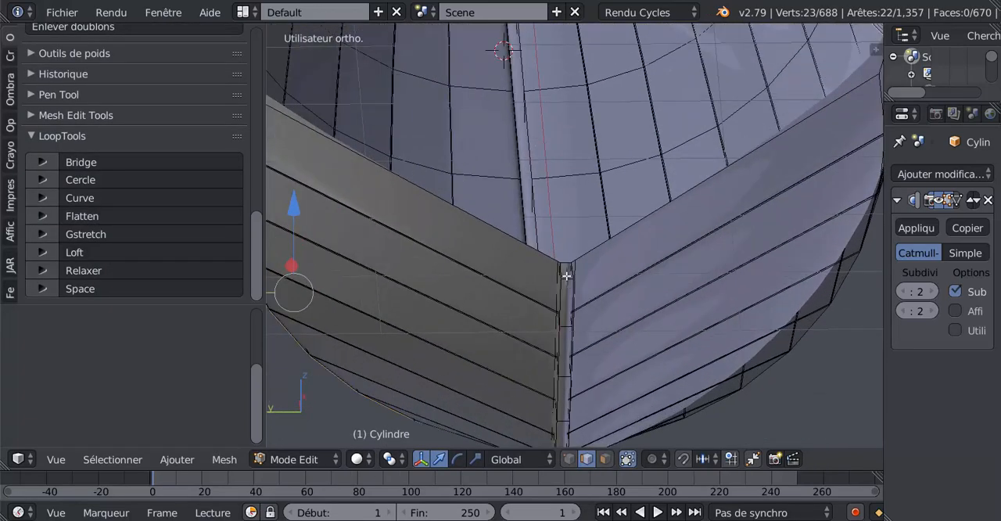
key(ctrl+r)
click(565, 277)
right_click(566, 277)
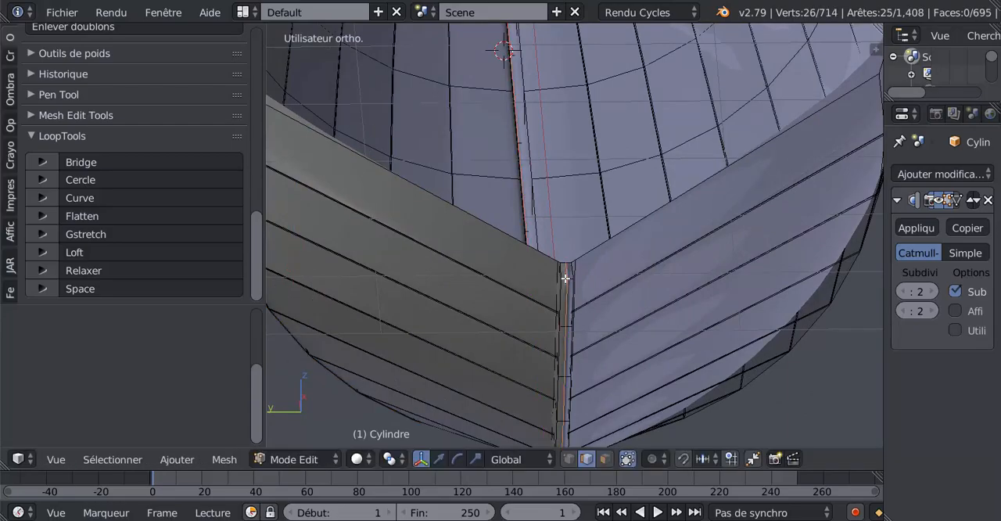
In wireframe display, rip the mesh along the centre edge loop, leaving the split edges in place
key(z)
scroll(710, 320, down, 5)
middle_drag(703, 319, 637, 318)
key(shift+d)
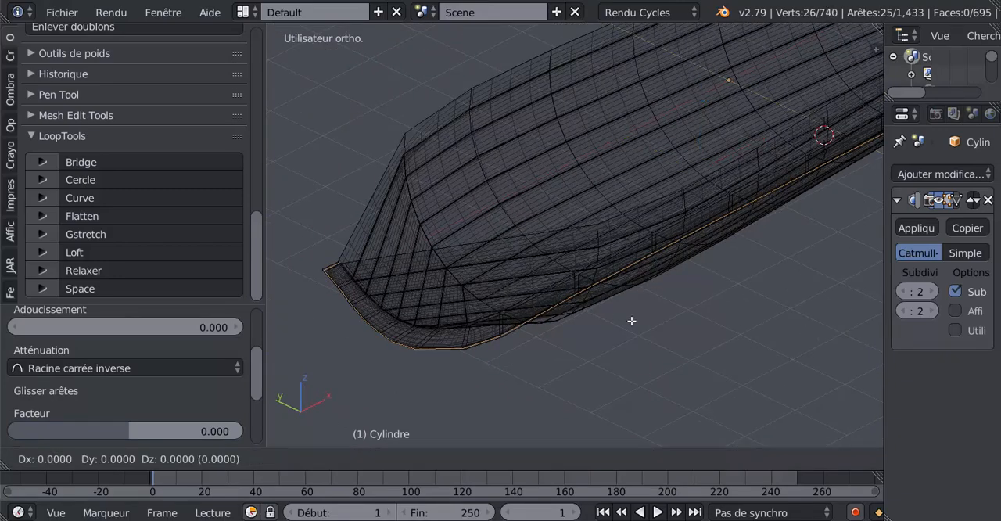
right_click(631, 320)
Select all geometry linked to an edge on one half of the hull and dissolve its edges to remove that half
right_click(536, 163)
middle_drag(428, 266, 455, 266)
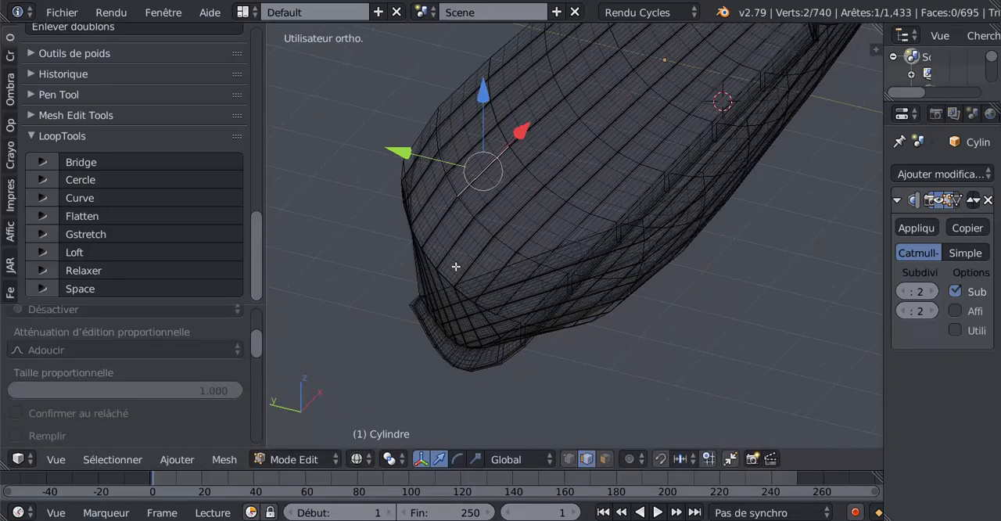
key(z)
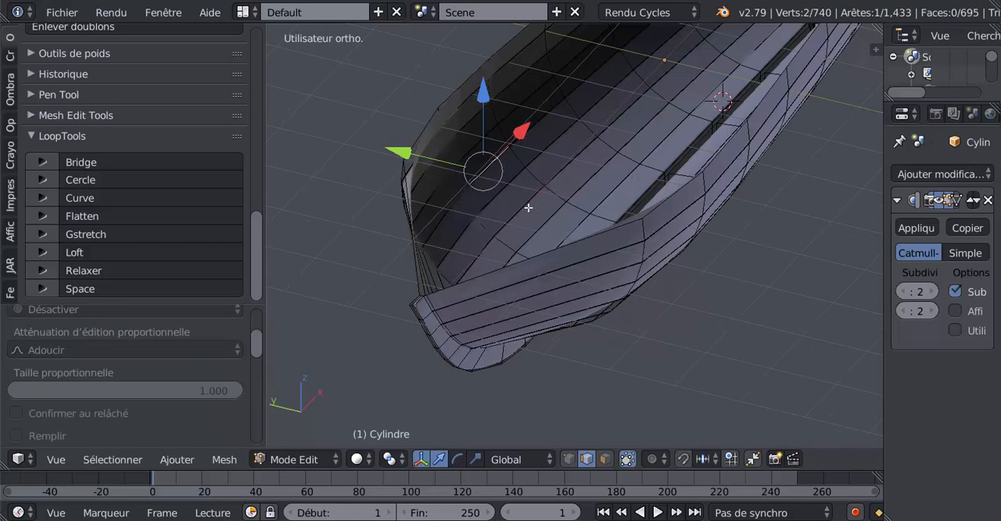
key(ctrl+l)
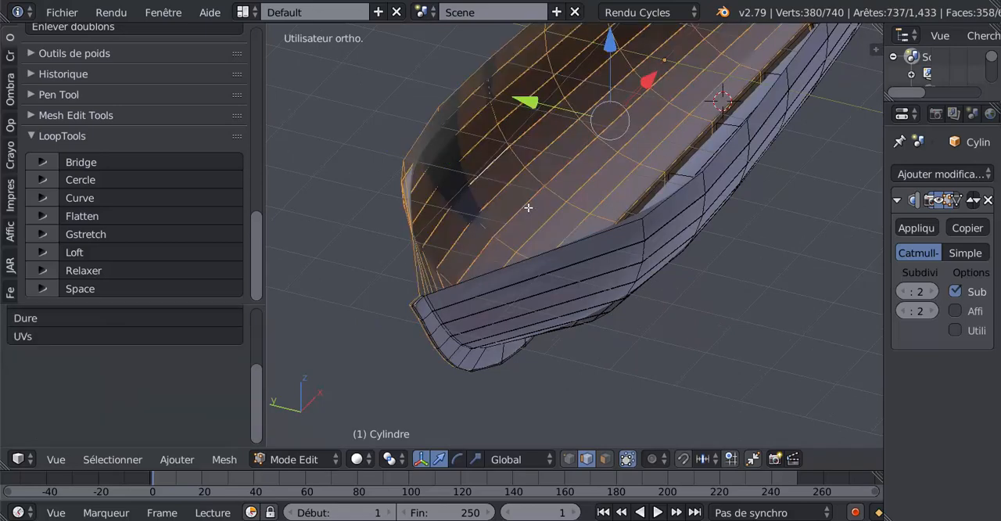
key(x)
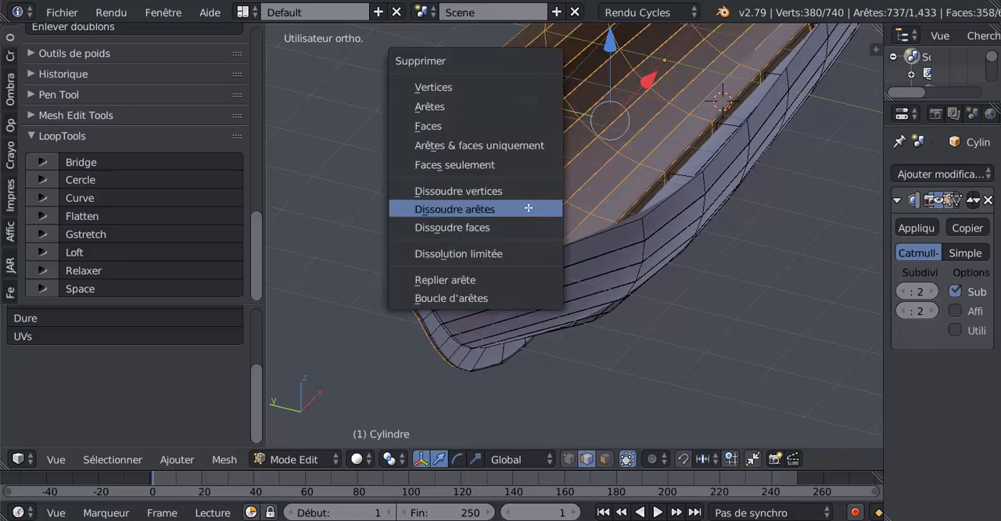
click(527, 205)
Widen the modifier settings area and add a Mirror modifier to the remaining half of the hull
middle_drag(532, 210, 660, 346)
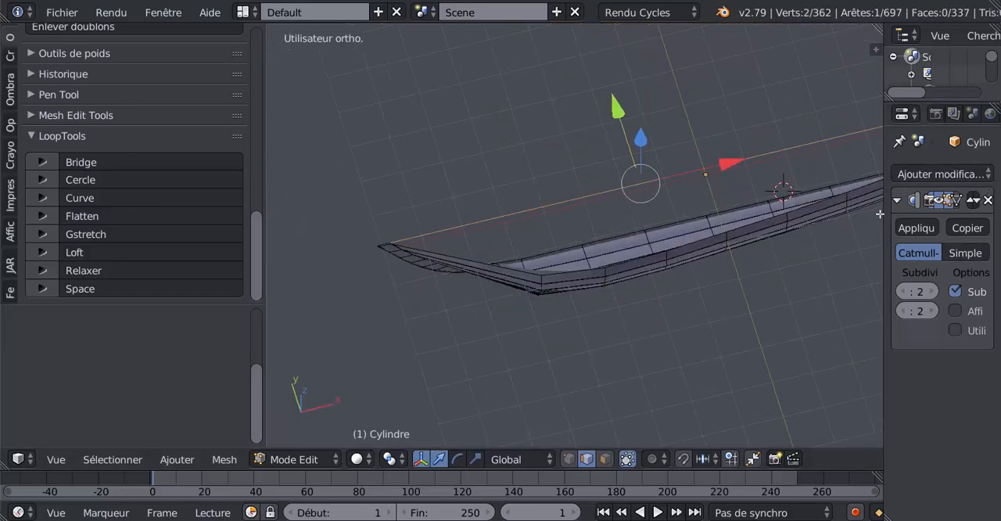
drag(880, 216, 782, 228)
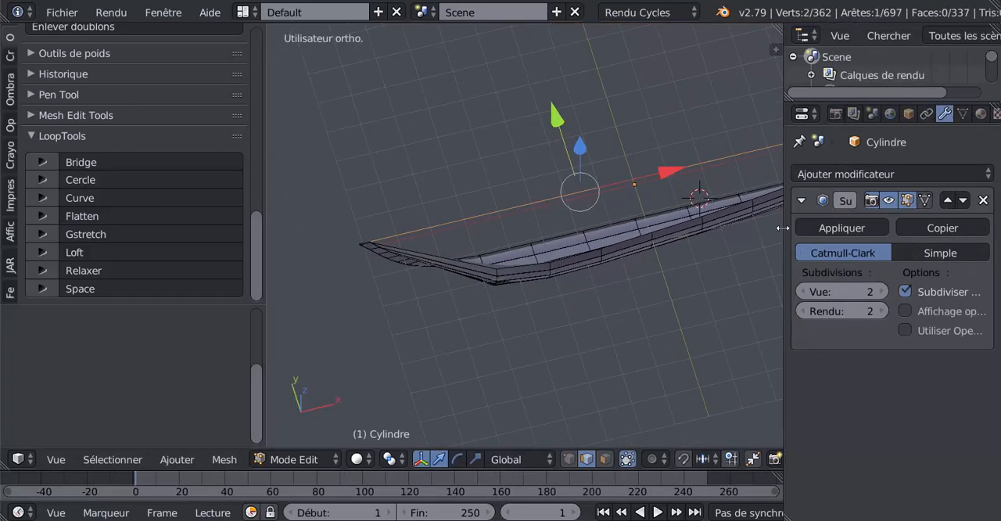
middle_drag(646, 283, 633, 323)
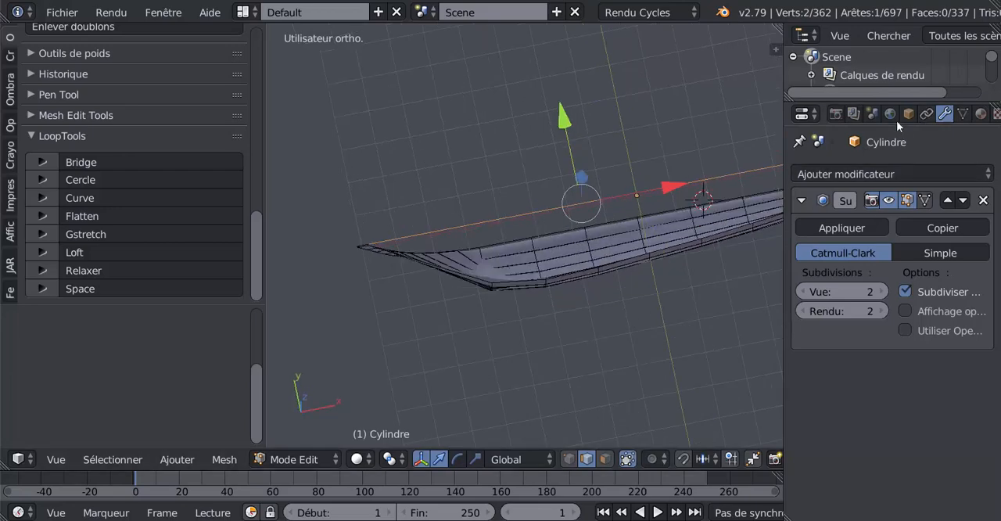
click(882, 173)
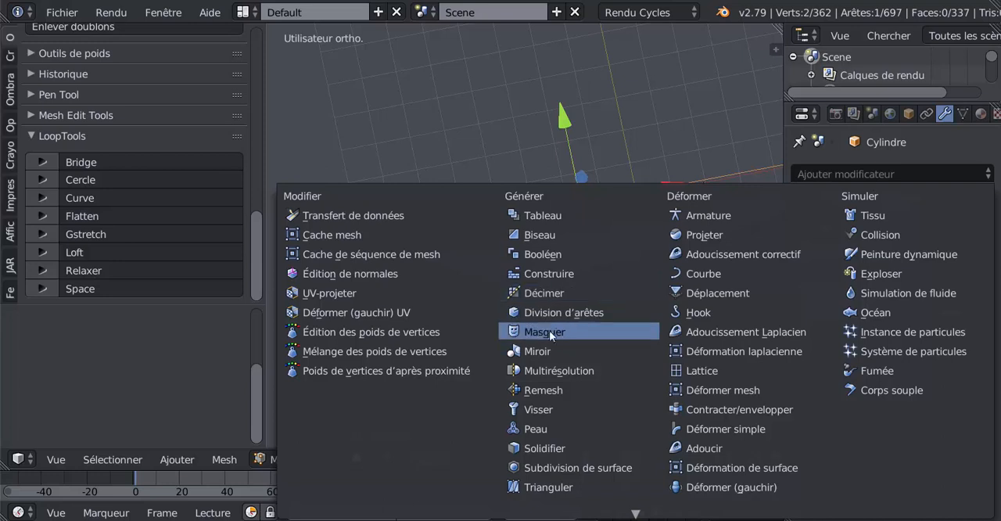
click(544, 350)
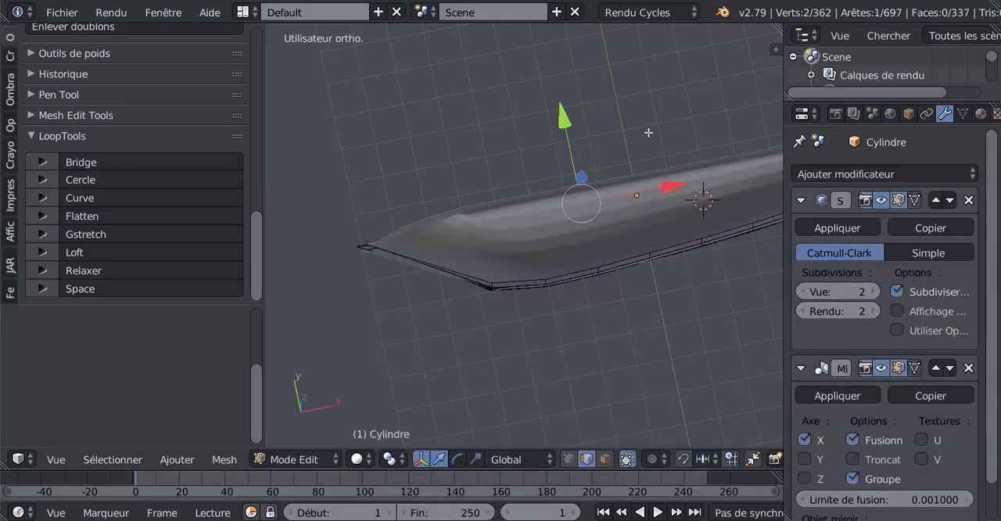
Place the Mirror modifier above the Subdivision Surface modifier, mirror across Y instead of X, and return to Object Mode
click(937, 368)
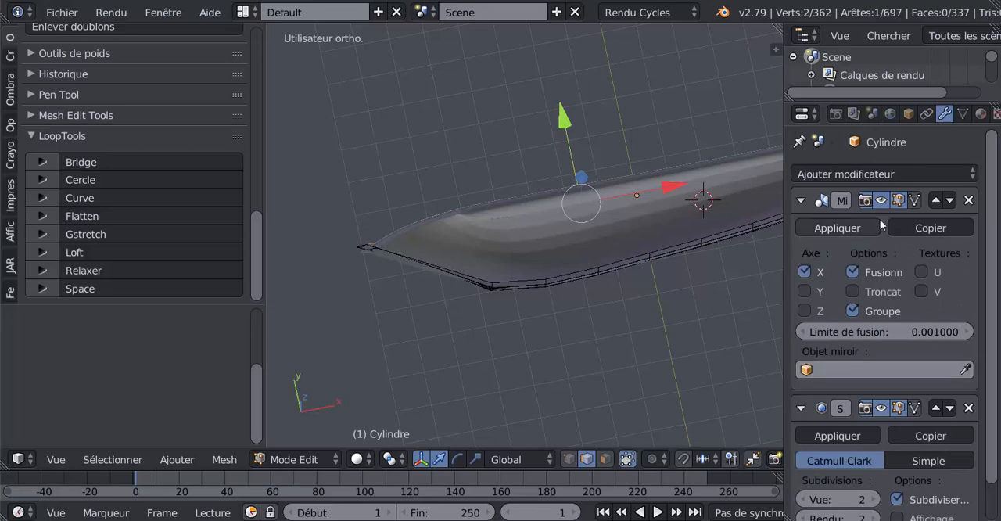
click(804, 271)
click(804, 293)
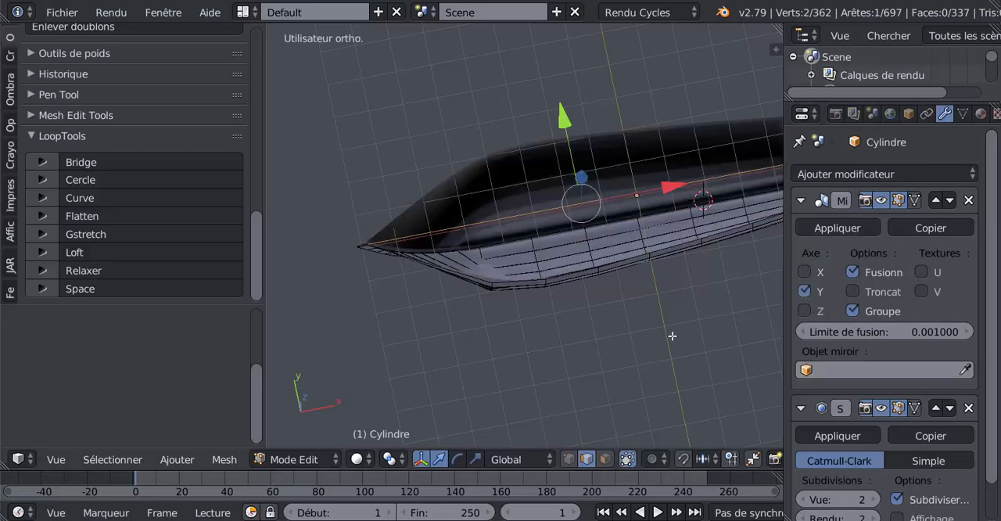
middle_drag(544, 358, 574, 315)
key(Tab)
scroll(727, 315, up, 3)
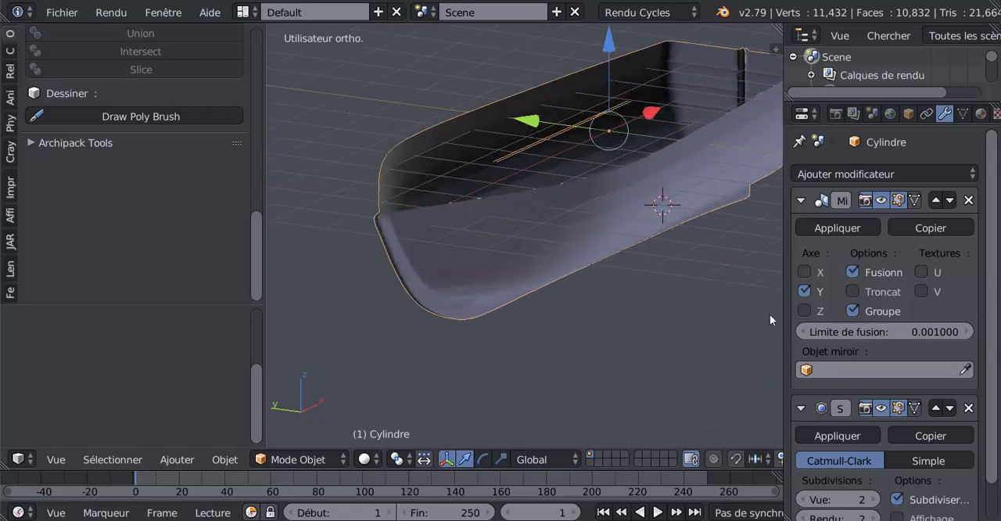
Turn on clipping for the Mirror modifier, apply it, and return to Edit Mode
click(853, 292)
click(837, 228)
key(Tab)
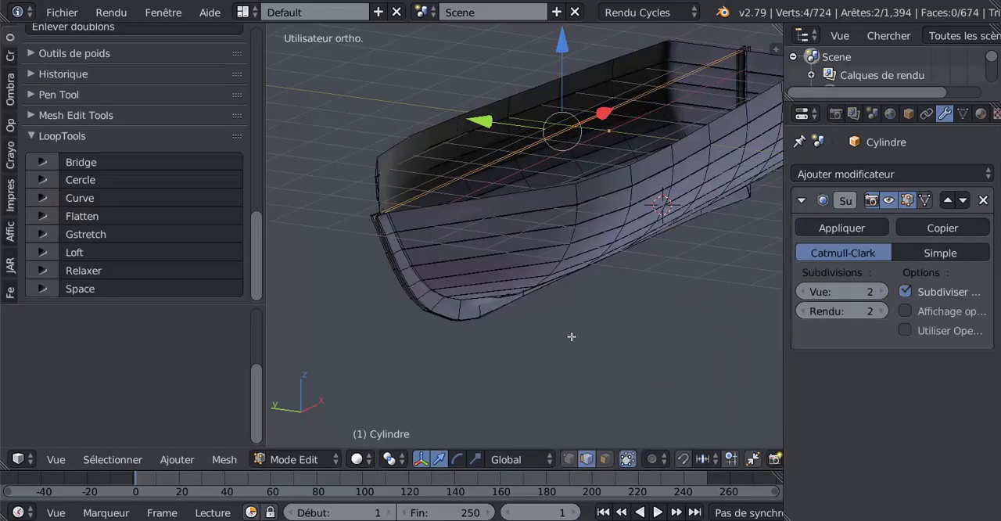
Select the whole mirrored hull mesh and remove its duplicate vertices
middle_drag(571, 336, 573, 185)
key(a)
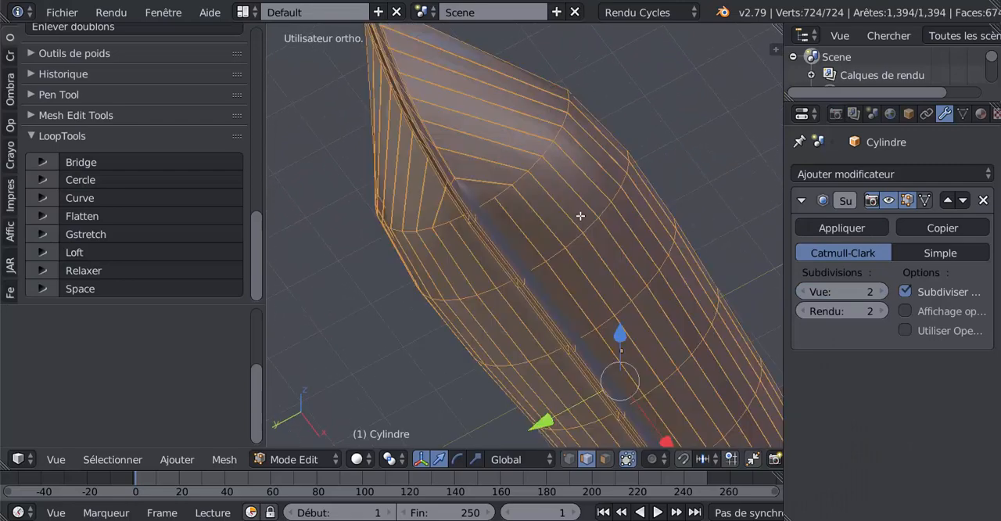
middle_drag(629, 230, 596, 322)
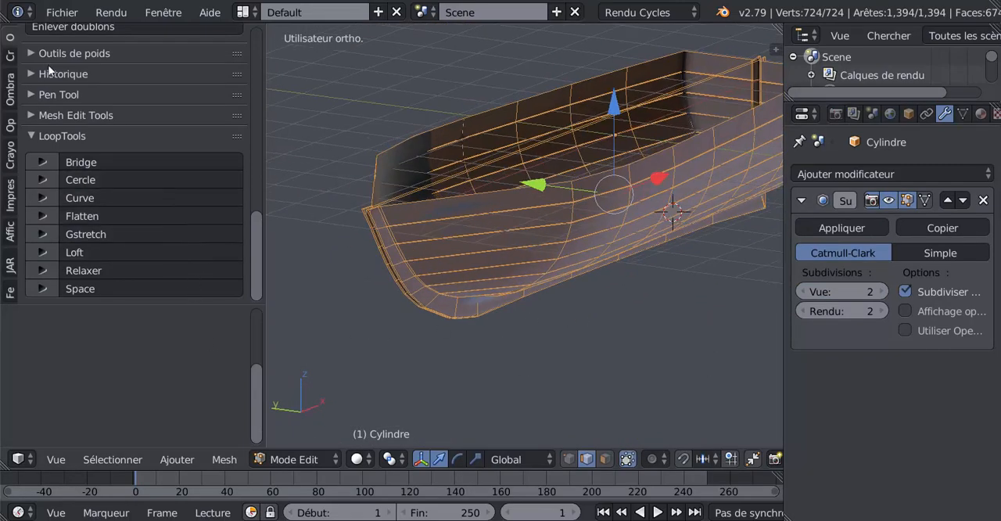
scroll(48, 70, up, 5)
click(65, 124)
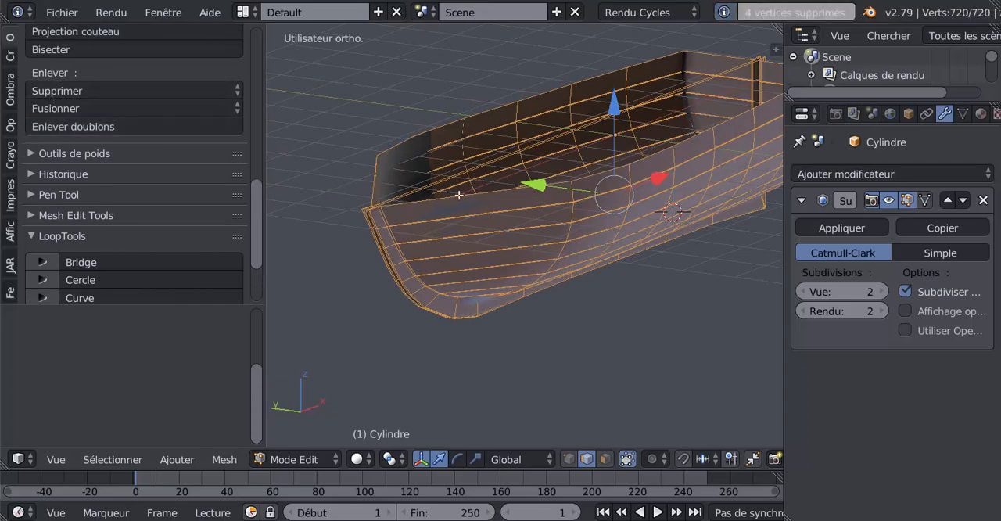
Examine the mirrored hull's centre seam along the stern post and keel in Edit Mode and Object Mode
middle_drag(557, 270, 404, 277)
scroll(535, 293, up, 1)
middle_drag(534, 293, 545, 274)
key(Tab)
key(Tab)
scroll(541, 260, up, 2)
key(Tab)
scroll(538, 276, up, 3)
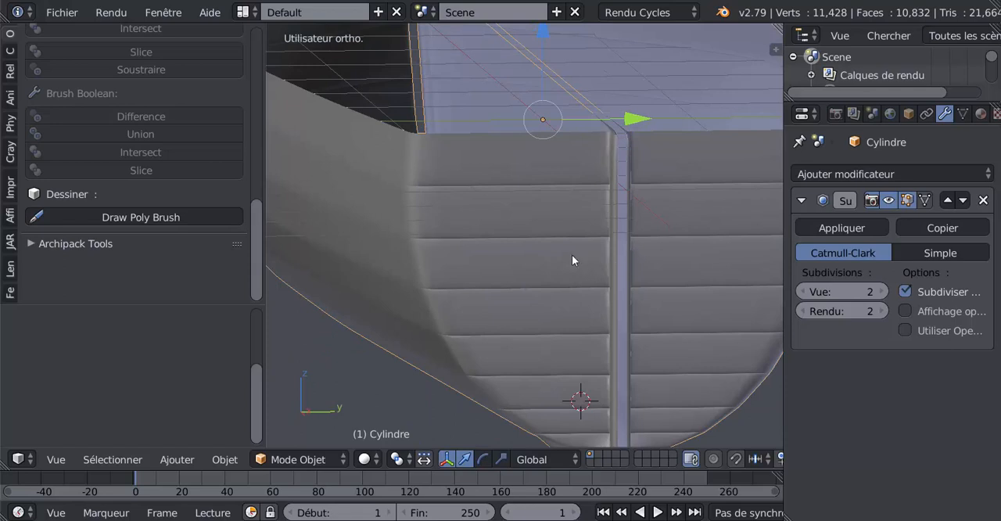
scroll(572, 254, down, 2)
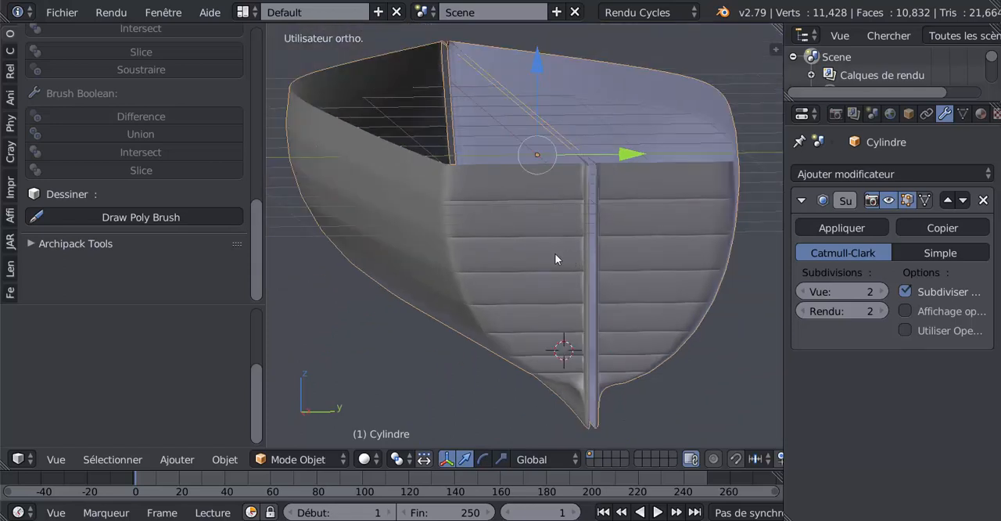
Undo the duplicate removal, the mirroring and the hull split, back to before the centre edge loop
key(ctrl+z)
key(ctrl+z)
key(ctrl+z)
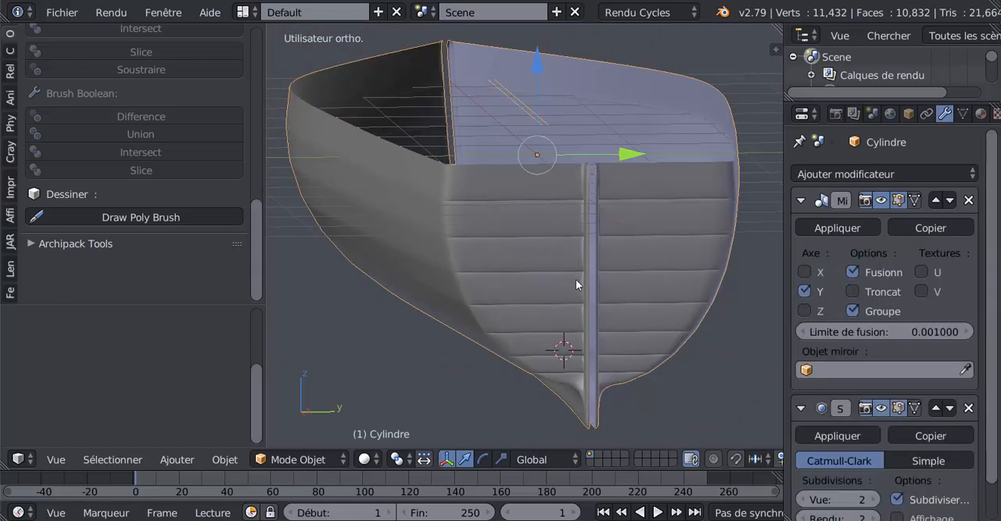
key(ctrl+z)
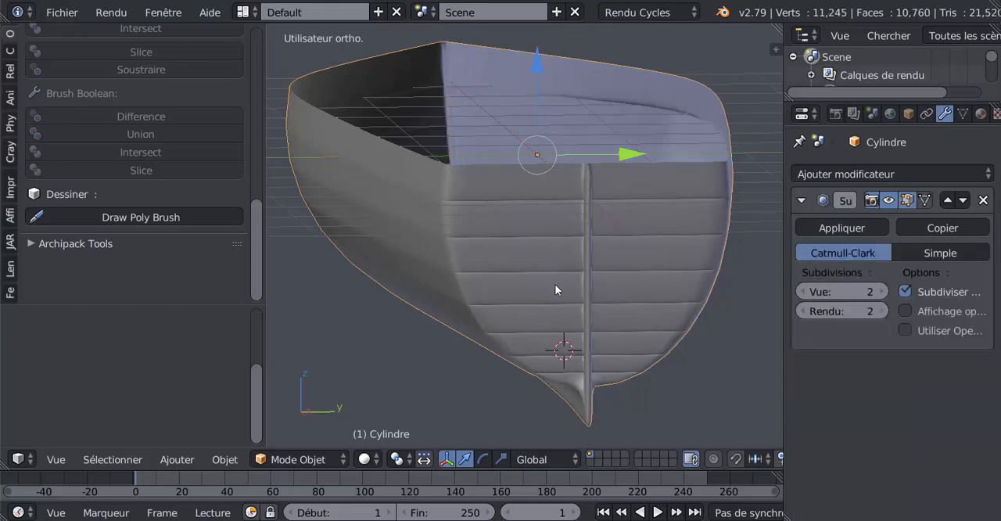
key(ctrl+z)
In Edit Mode, add a centred edge loop with factor 0 along the stern post and keel and rip the mesh there in place
key(Tab)
scroll(577, 264, up, 5)
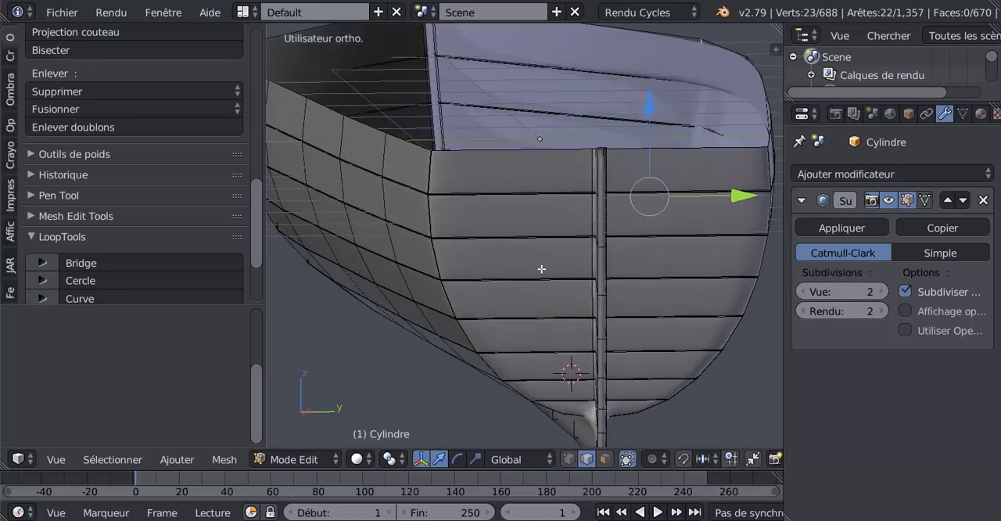
scroll(480, 290, up, 3)
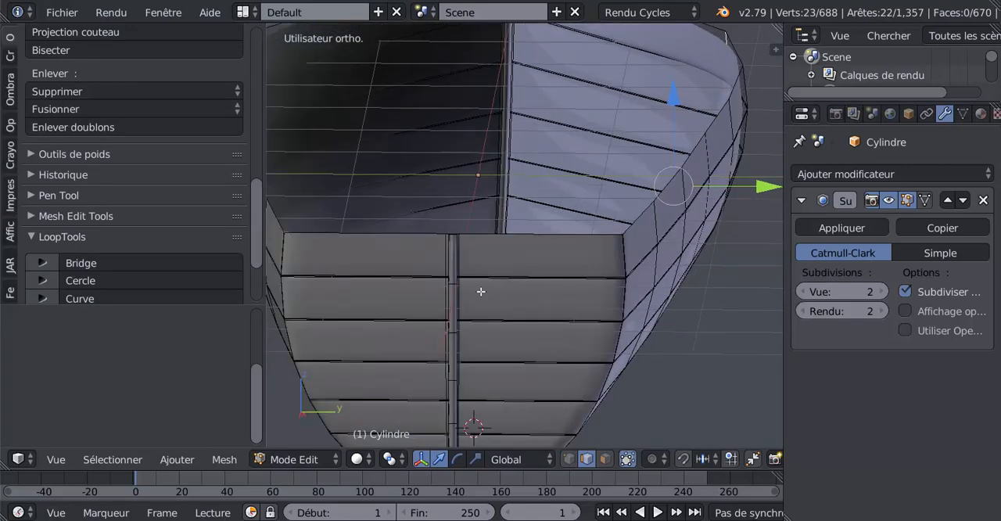
key(ctrl+r)
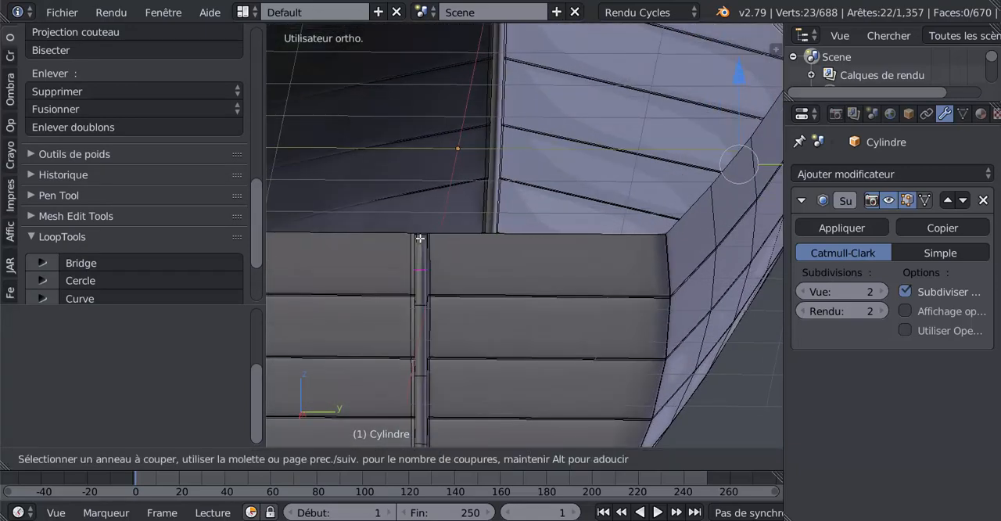
click(420, 238)
right_click(420, 239)
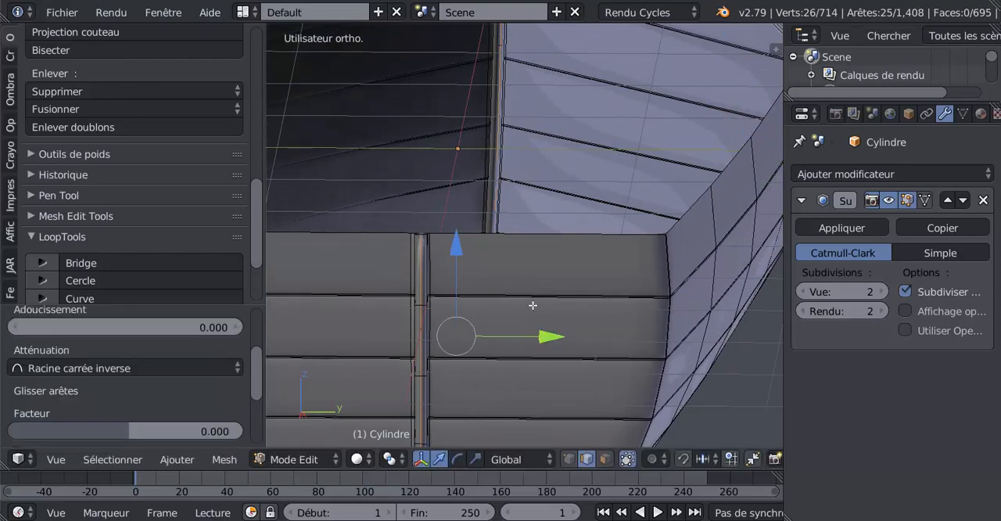
key(shift+d)
right_click(532, 304)
Select all geometry linked to one half of the split hull and delete its vertices
right_click(537, 298)
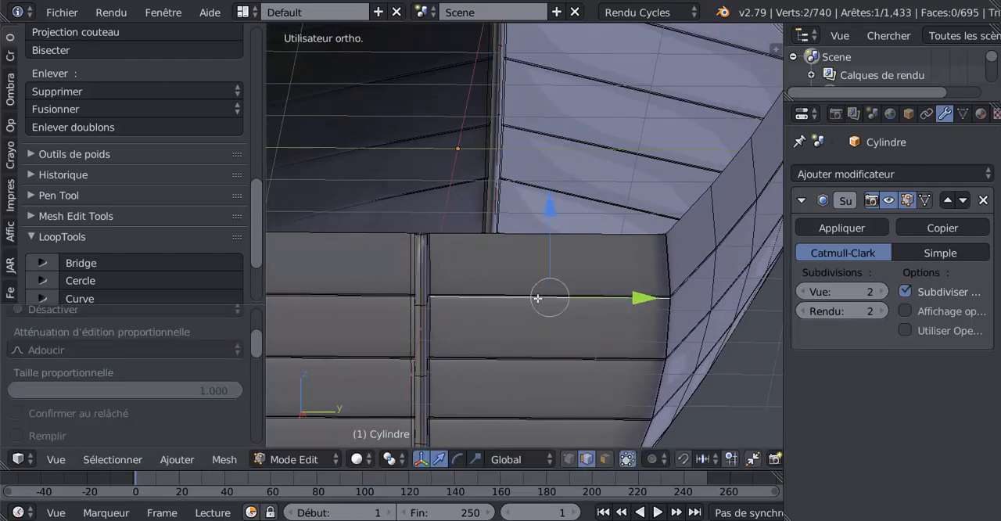
scroll(429, 318, down, 5)
middle_drag(429, 318, 367, 295)
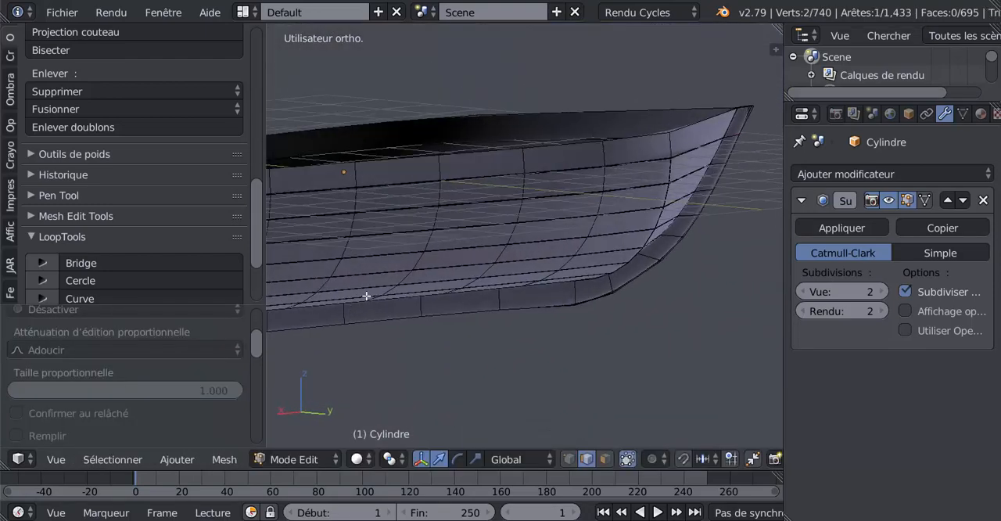
key(l)
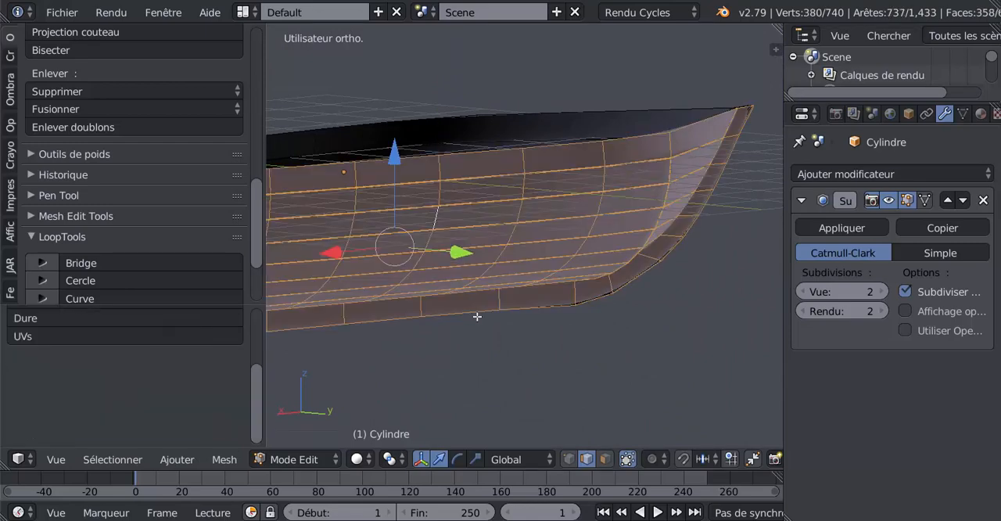
key(x)
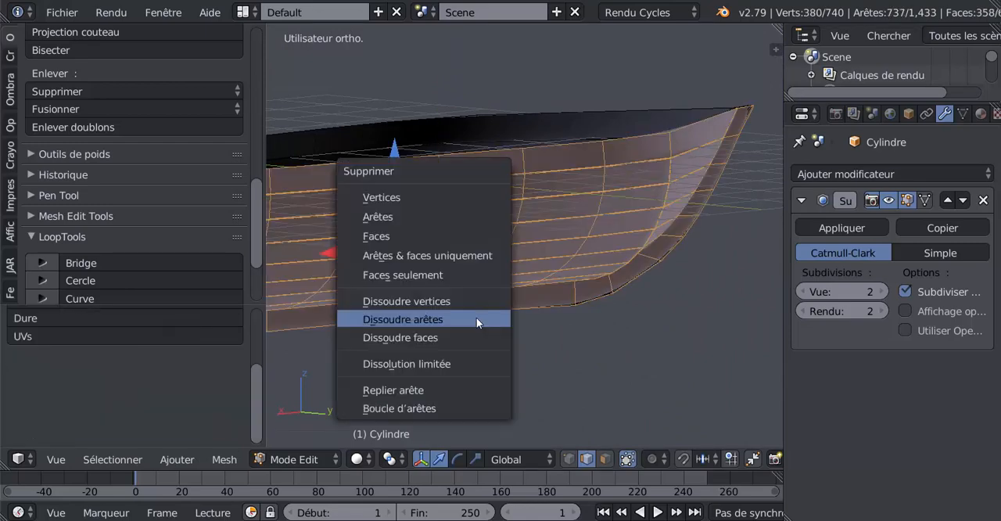
click(406, 199)
Examine the remaining hull half's open centre edge, selecting a keel face near the stern and switching to vertex selection
middle_drag(407, 200, 617, 272)
middle_drag(550, 266, 585, 266)
shift+middle_drag(517, 244, 613, 323)
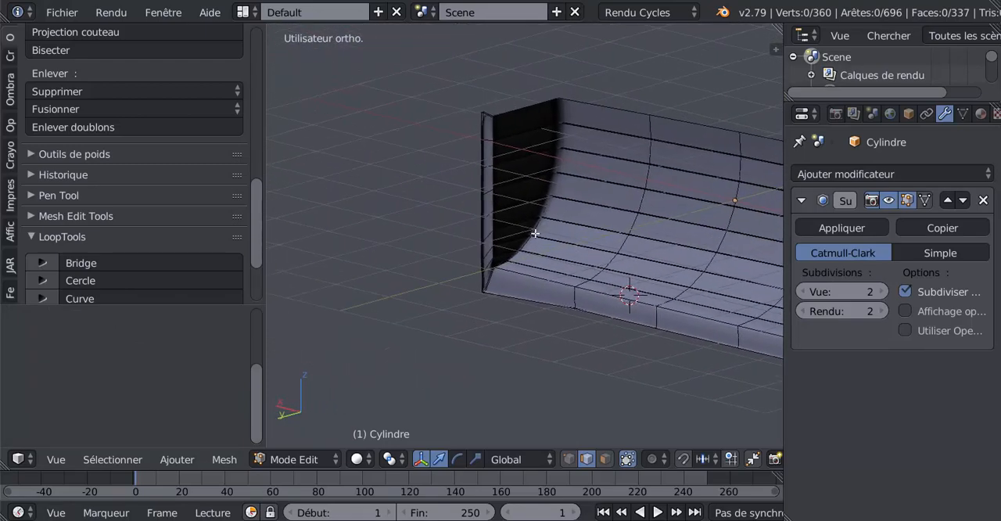
scroll(538, 251, up, 4)
middle_drag(556, 254, 603, 293)
scroll(547, 254, down, 5)
middle_drag(527, 251, 421, 349)
click(606, 458)
click(440, 291)
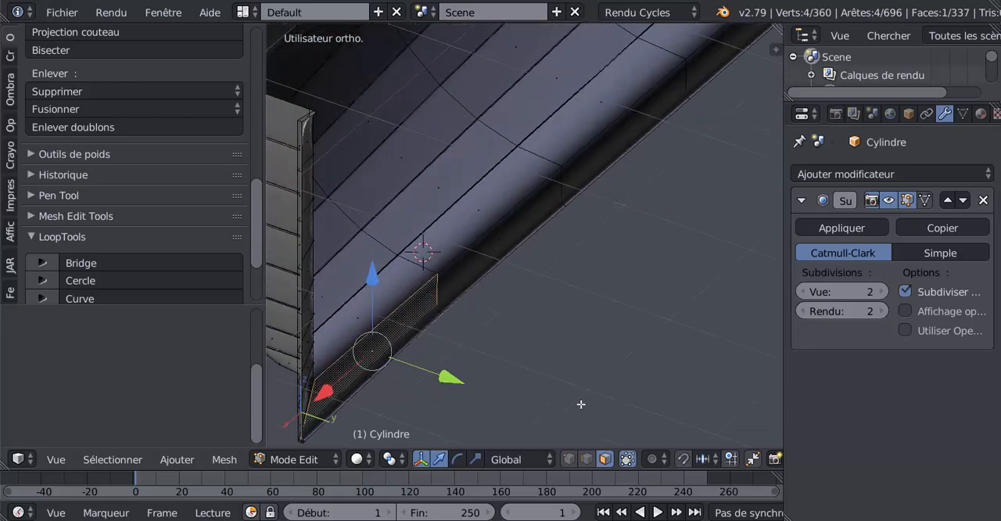
click(568, 459)
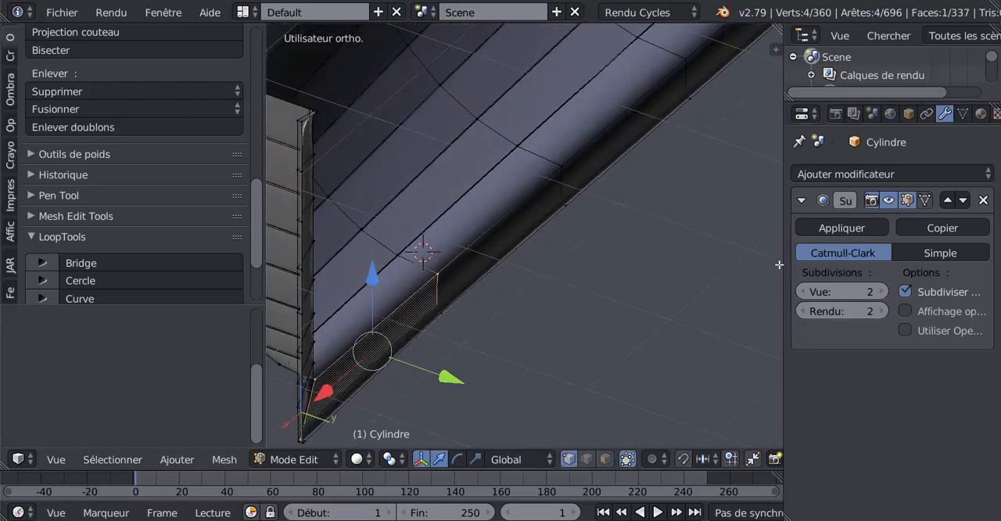
click(879, 175)
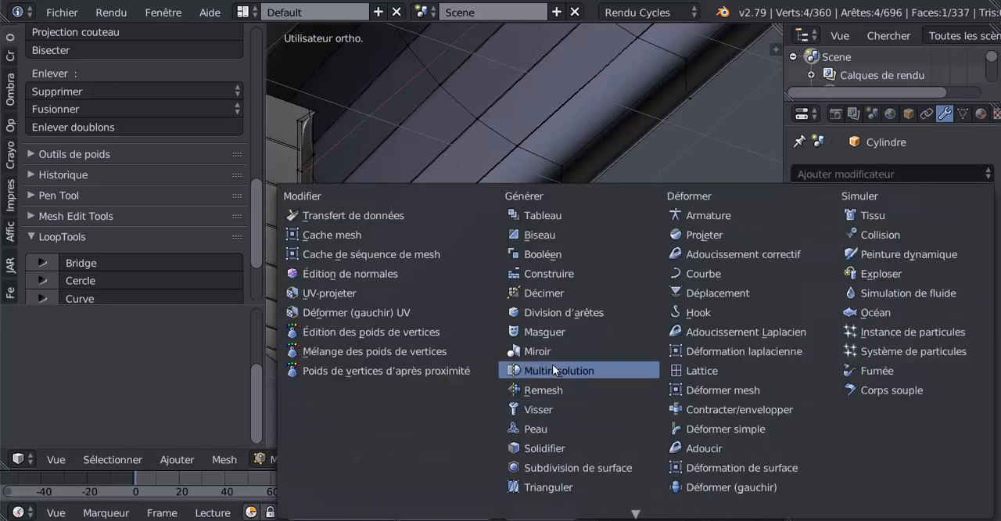
scroll(676, 215, down, 4)
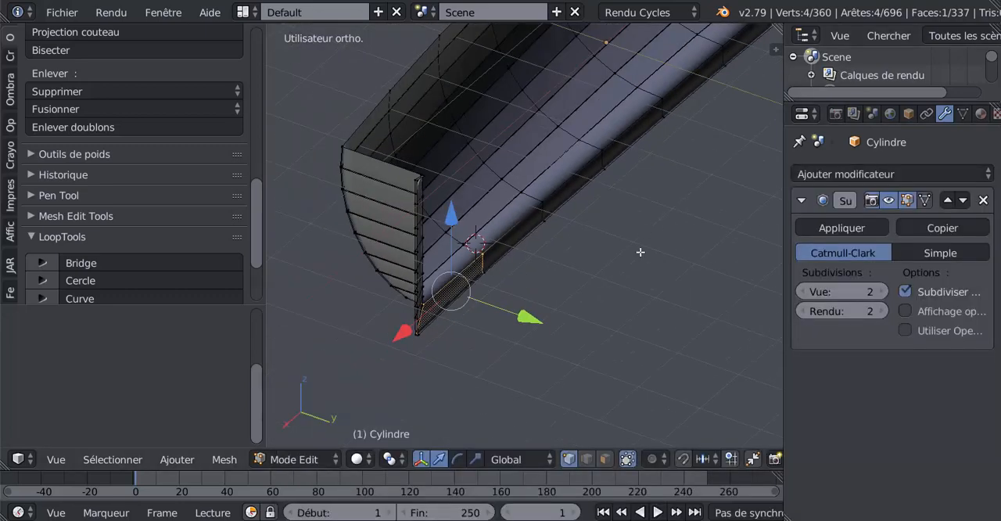
middle_drag(641, 253, 567, 308)
In top view, select the whole hull half and move it slightly along Y so its centre edge lines up with the object's origin
key(KP_7)
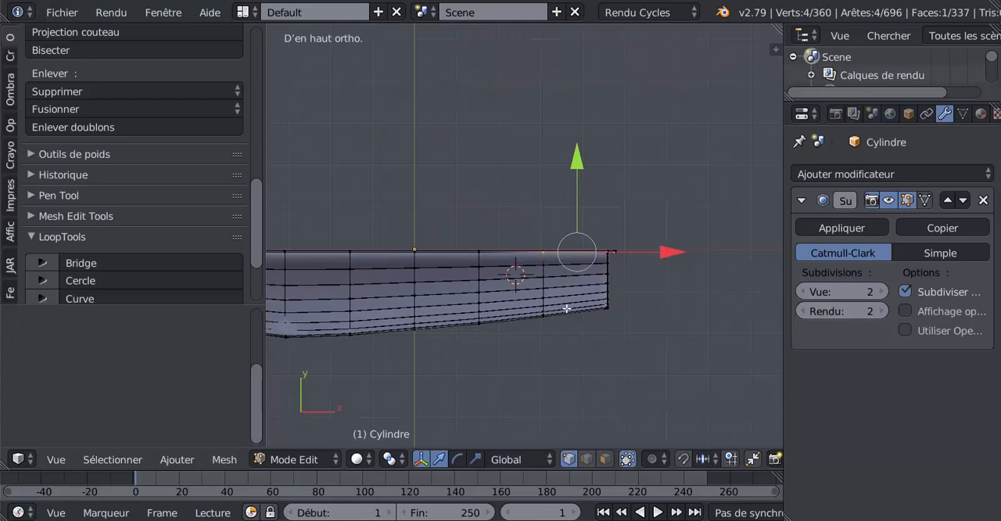
scroll(566, 309, up, 5)
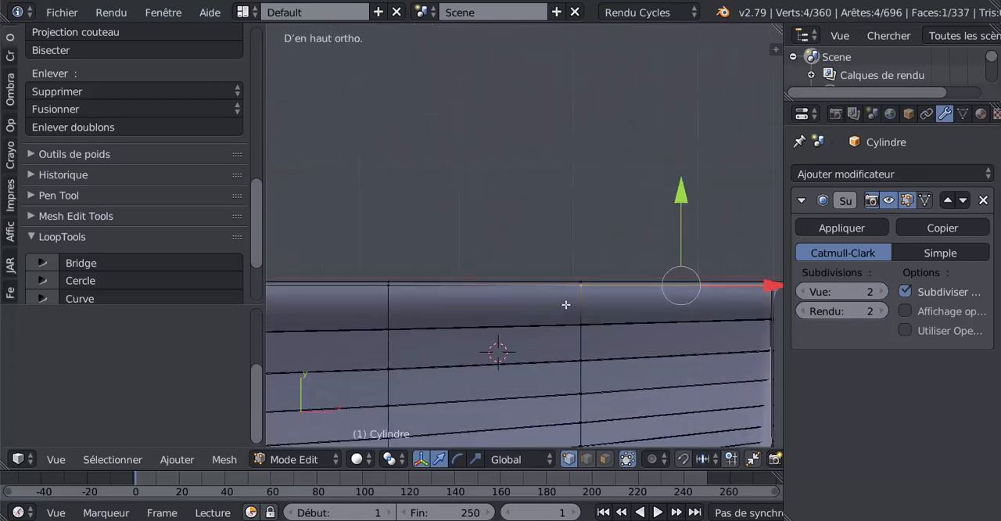
shift+middle_drag(593, 297, 408, 238)
scroll(509, 211, up, 2)
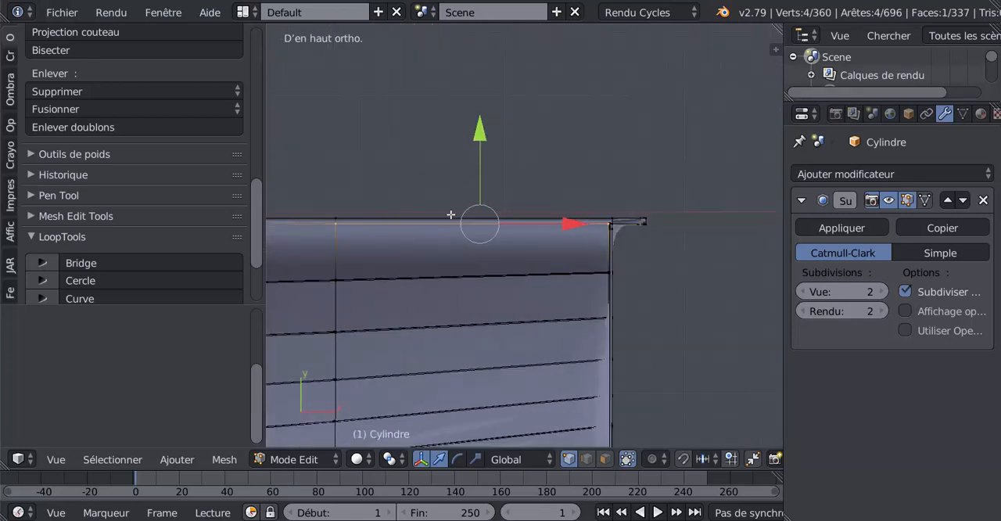
shift+middle_drag(459, 294, 630, 297)
scroll(545, 292, down, 2)
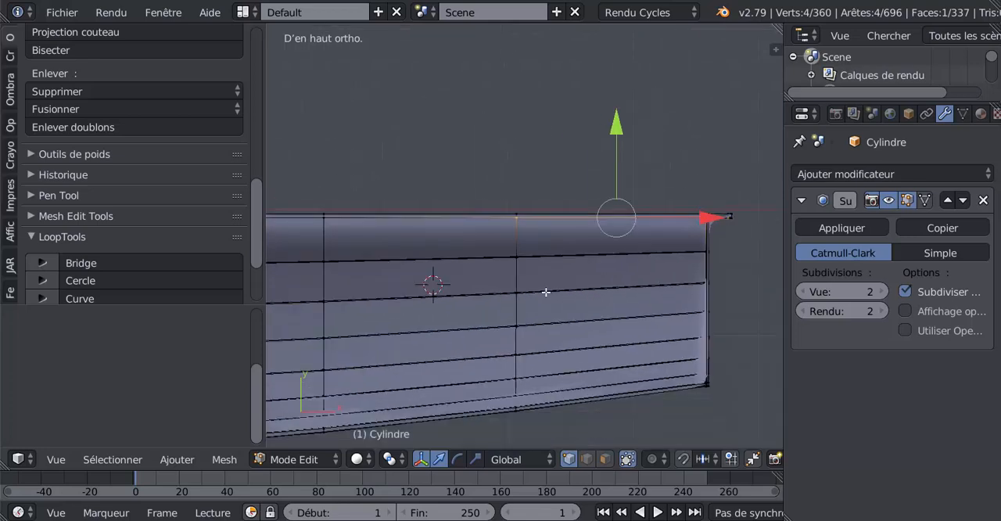
key(a)
key(a)
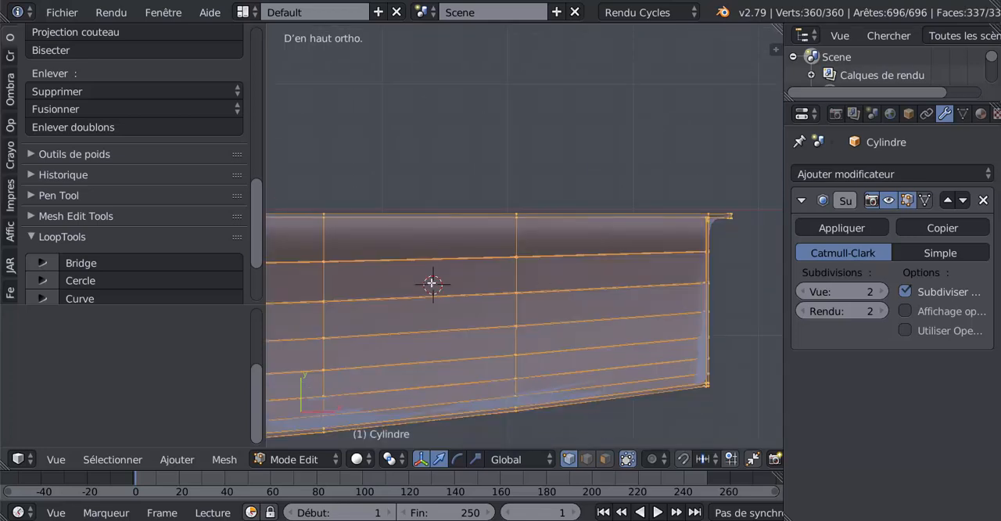
scroll(532, 276, down, 1)
shift+middle_drag(533, 276, 757, 278)
shift+middle_drag(486, 267, 565, 260)
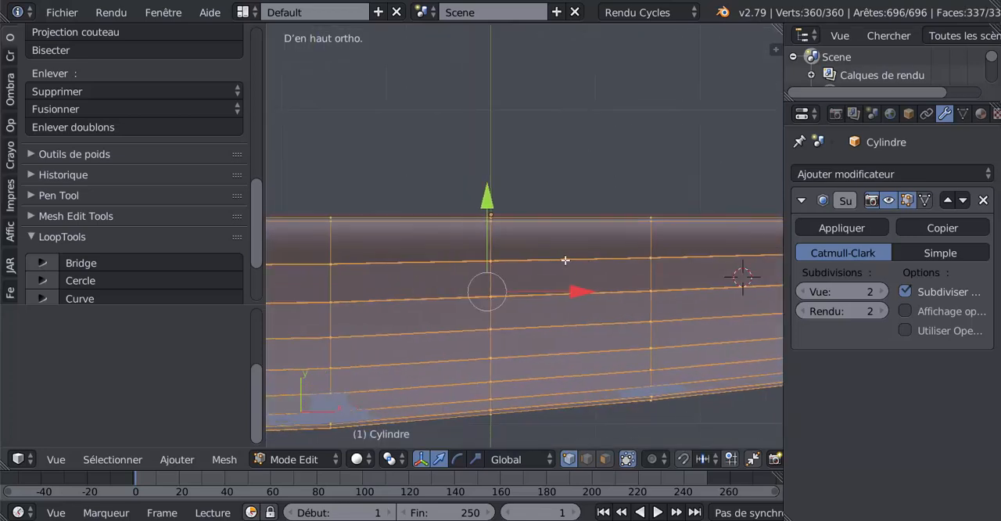
scroll(480, 250, up, 2)
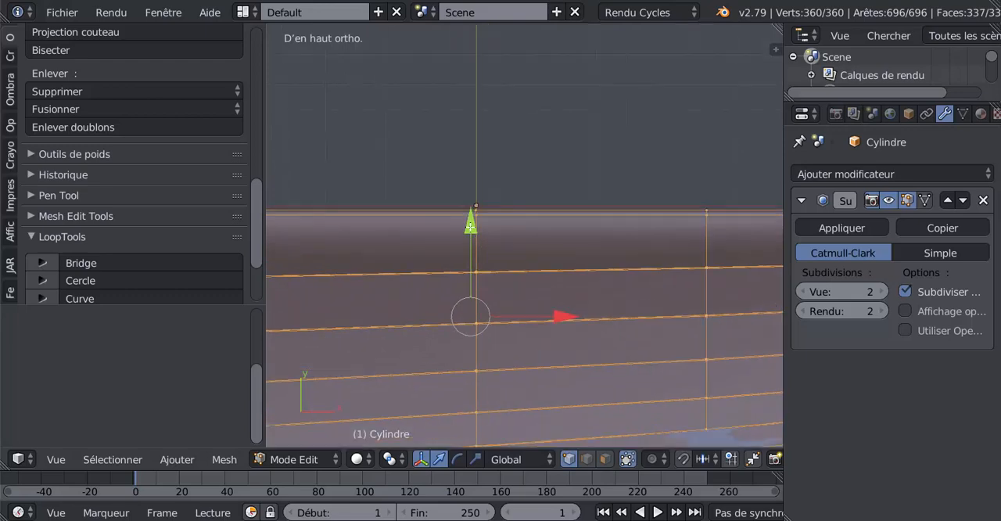
drag(470, 226, 470, 224)
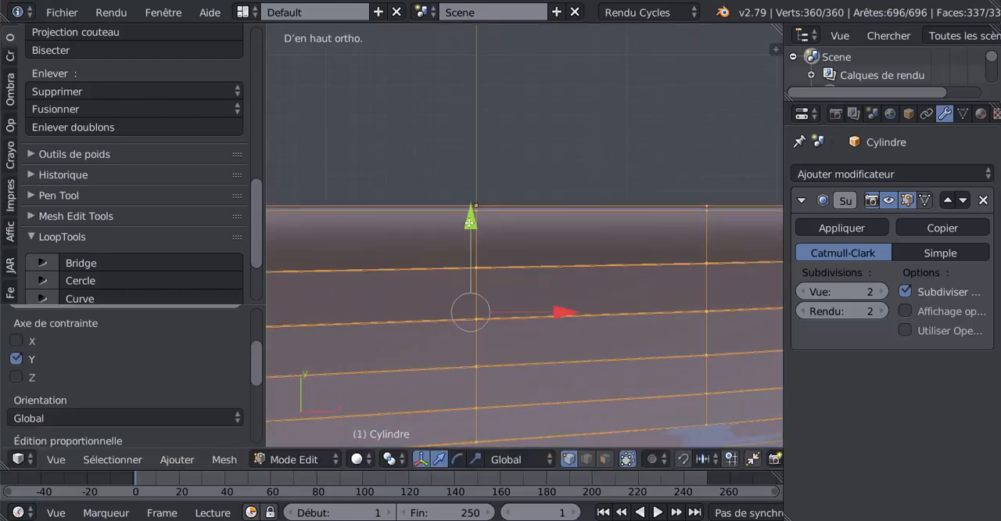
middle_drag(469, 224, 558, 285)
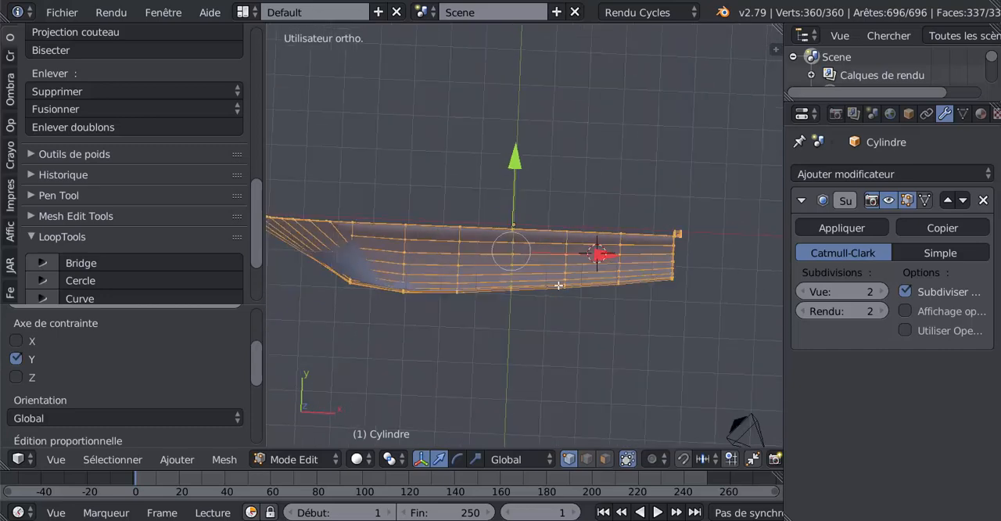
scroll(534, 201, up, 3)
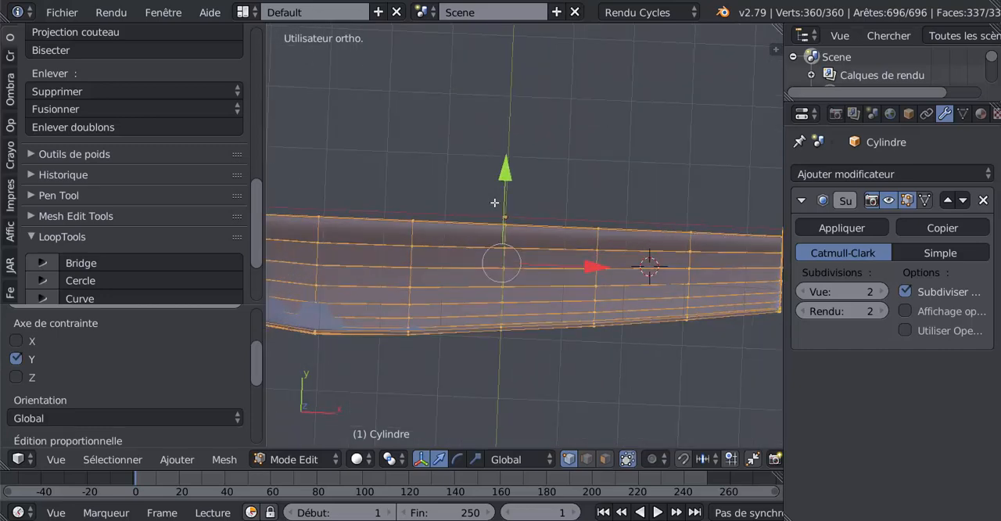
key(KP_7)
scroll(495, 202, down, 2)
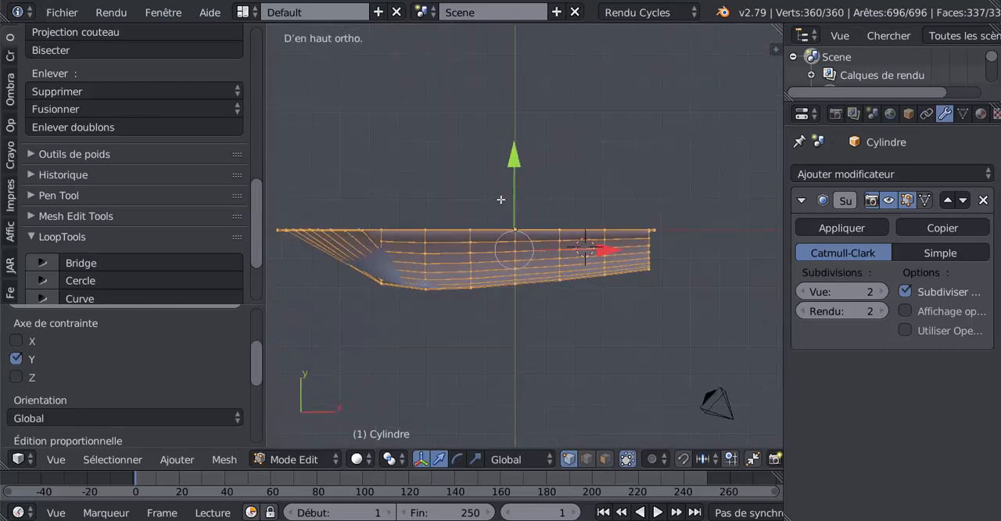
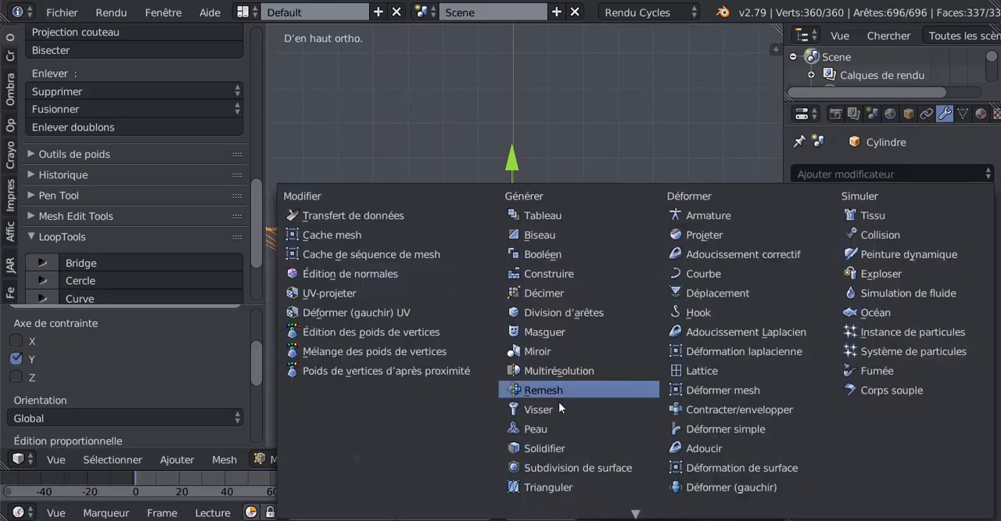
Add a Mirror modifier to the hull, place it above Subdivision Surface, and mirror on Y instead of X with clipping enabled
click(545, 353)
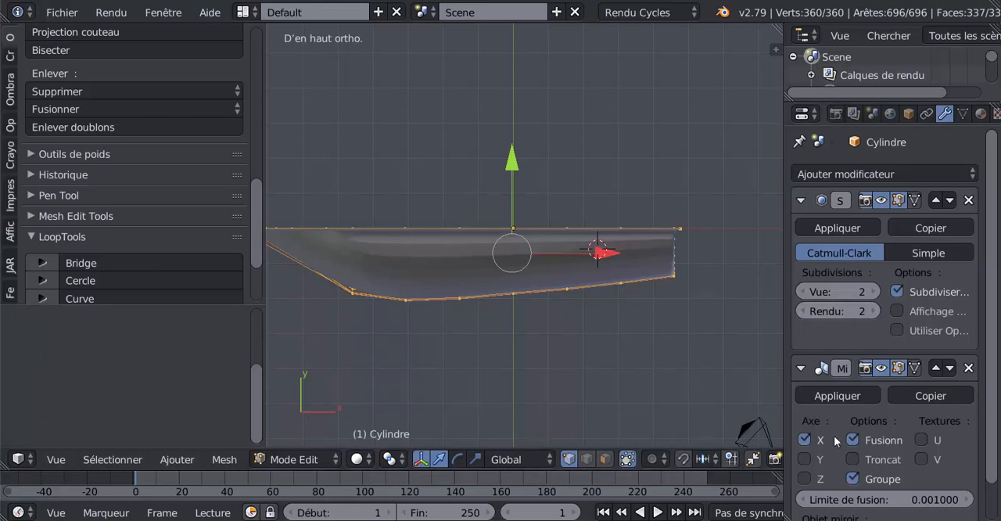
scroll(834, 435, down, 1)
click(935, 342)
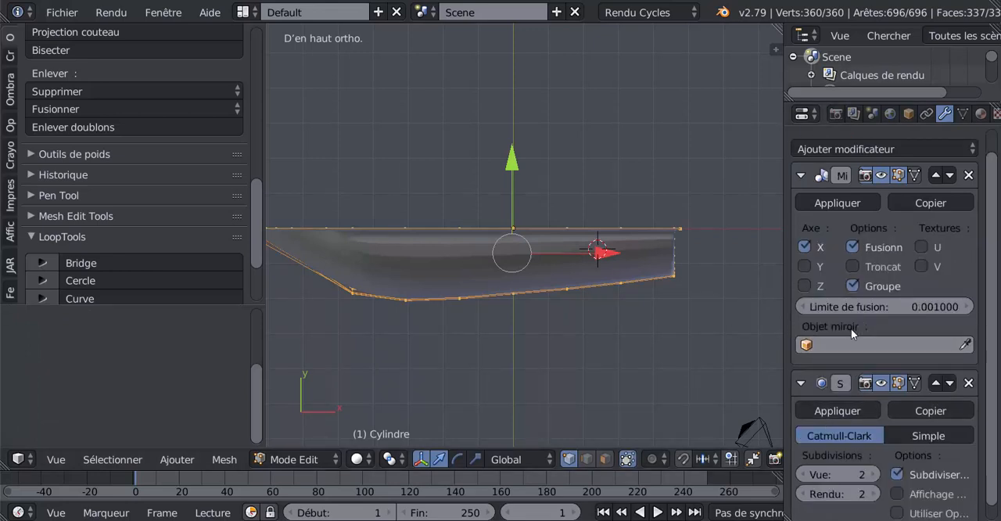
click(853, 267)
click(806, 247)
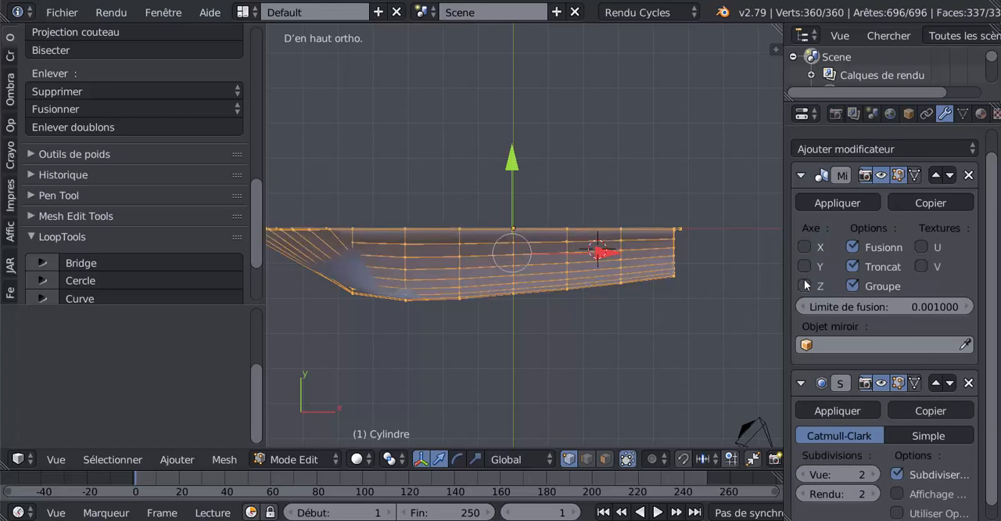
click(804, 267)
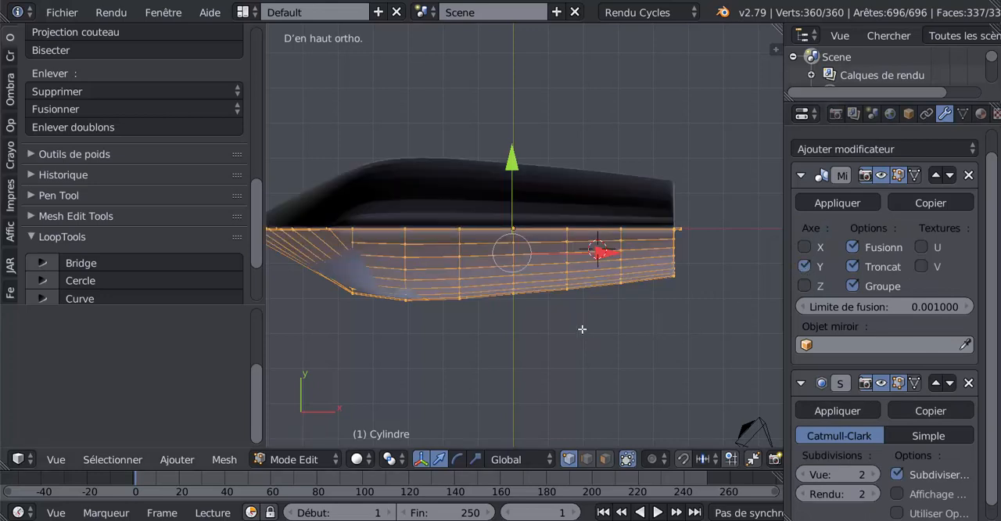
click(852, 267)
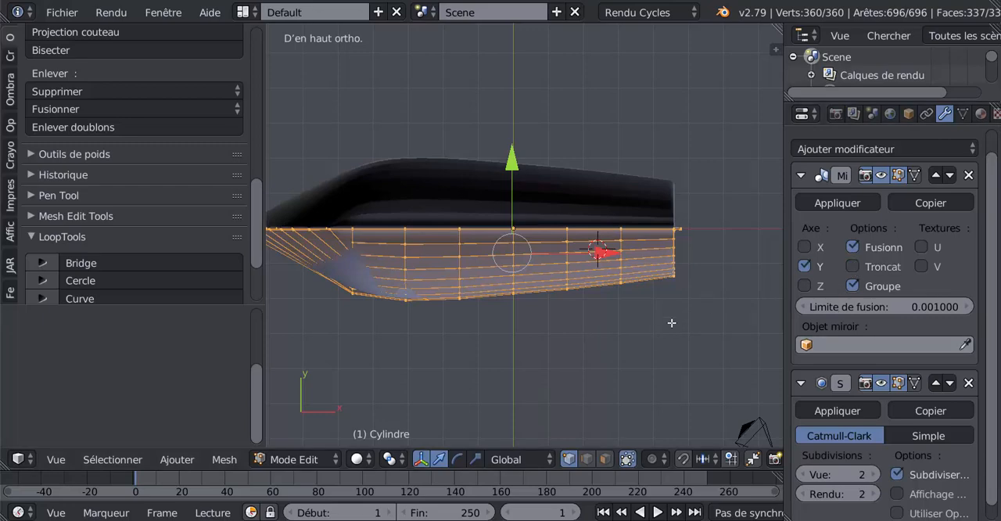
middle_drag(673, 324, 750, 258)
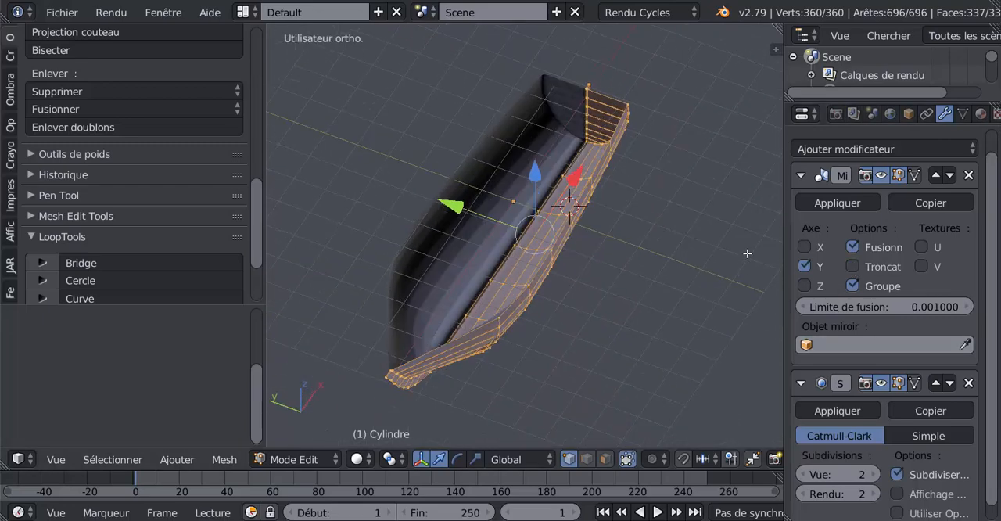
click(852, 266)
Examine the mirrored hull's centre seam along the stern post and keel, both in Edit Mode and Object Mode
scroll(697, 302, up, 3)
drag(462, 208, 462, 207)
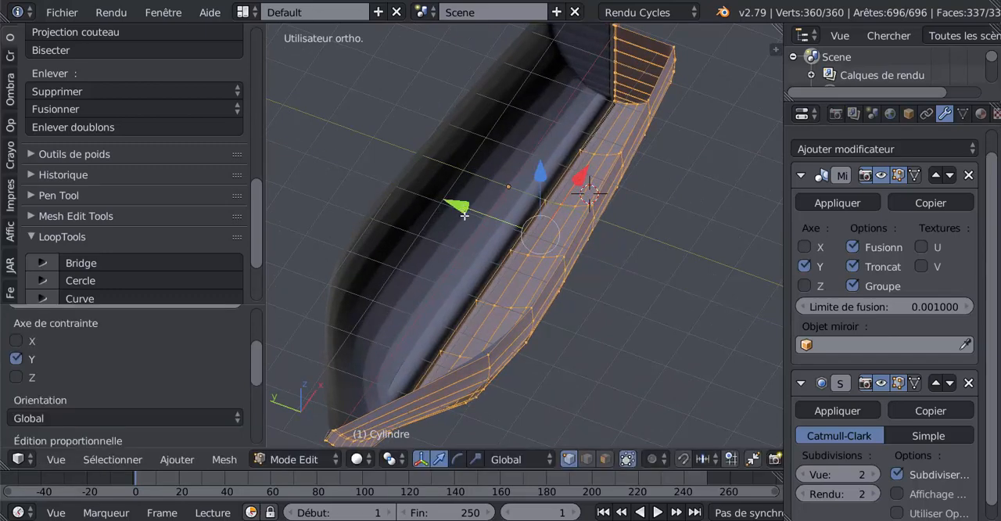
middle_drag(461, 206, 510, 193)
scroll(512, 193, up, 2)
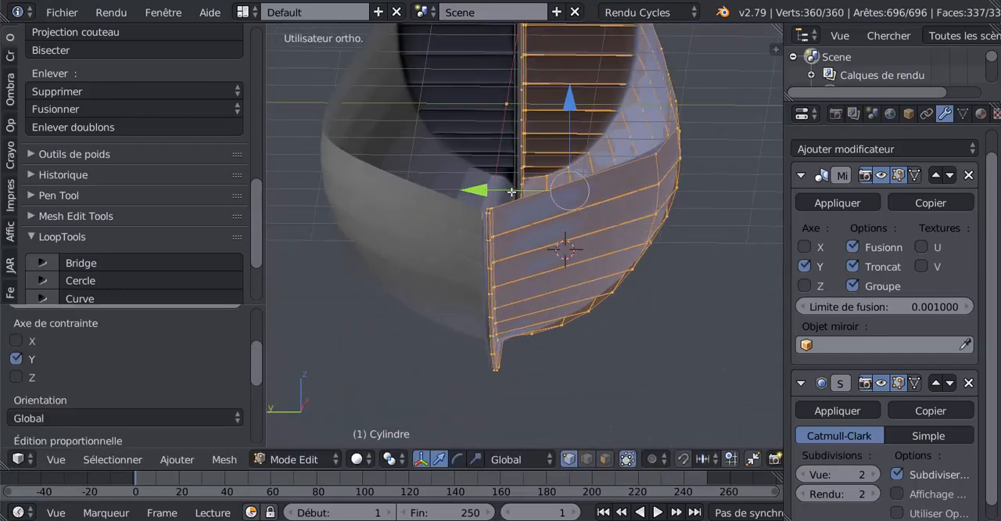
scroll(512, 192, up, 1)
drag(499, 169, 520, 174)
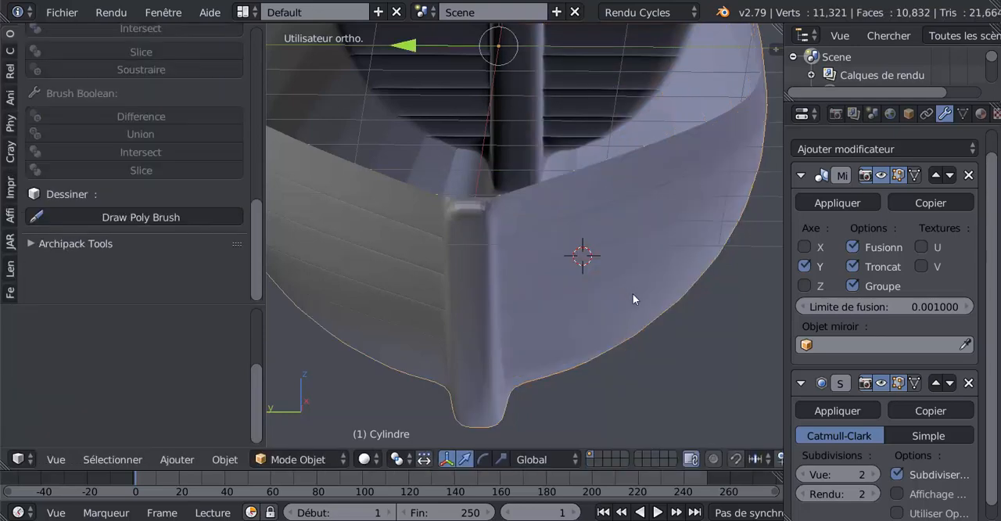
middle_drag(633, 292, 461, 163)
scroll(479, 225, down, 3)
middle_drag(480, 224, 608, 319)
scroll(608, 319, up, 3)
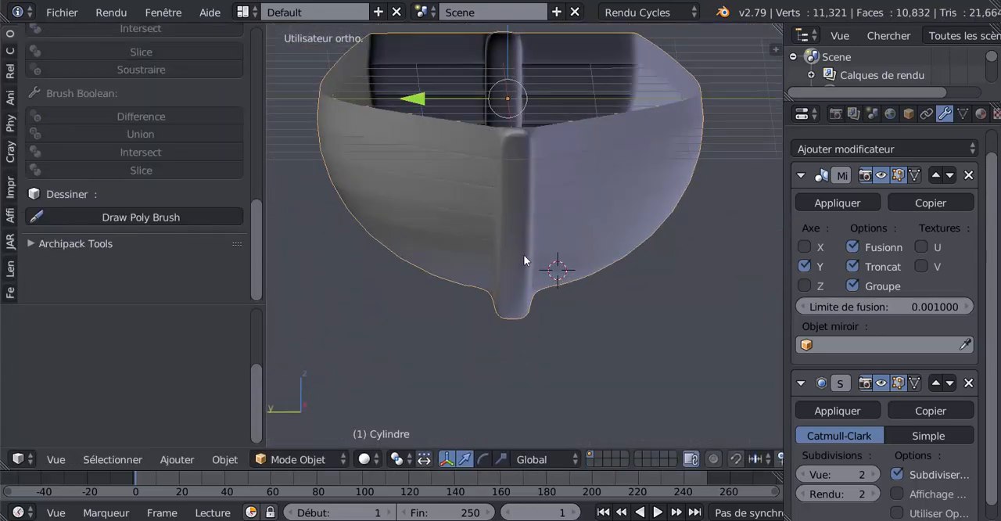
key(Tab)
drag(494, 187, 484, 192)
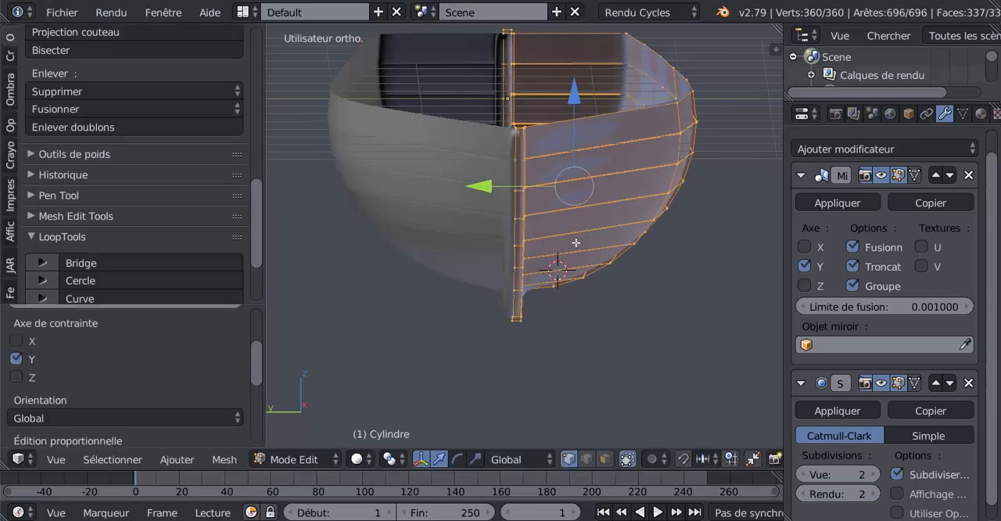
key(Tab)
middle_drag(578, 247, 584, 273)
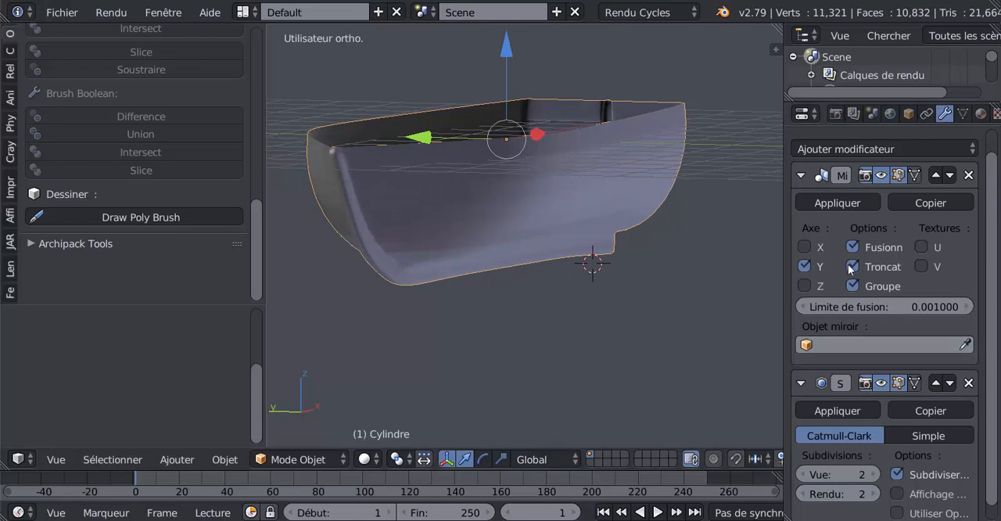
Apply the Mirror modifier and remove doubles from the whole hull mesh in Edit Mode
click(837, 203)
key(Tab)
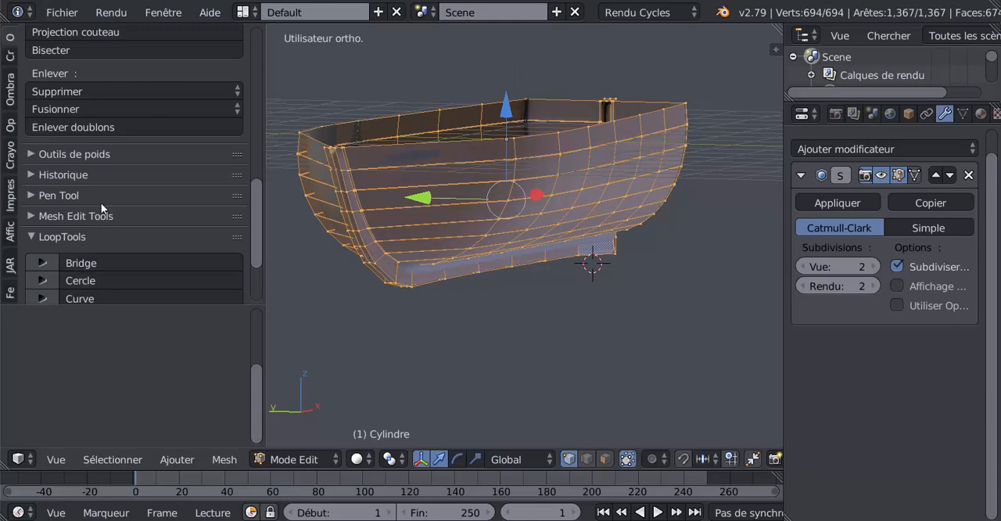
click(84, 127)
middle_drag(618, 258, 429, 282)
key(Tab)
scroll(434, 280, up, 6)
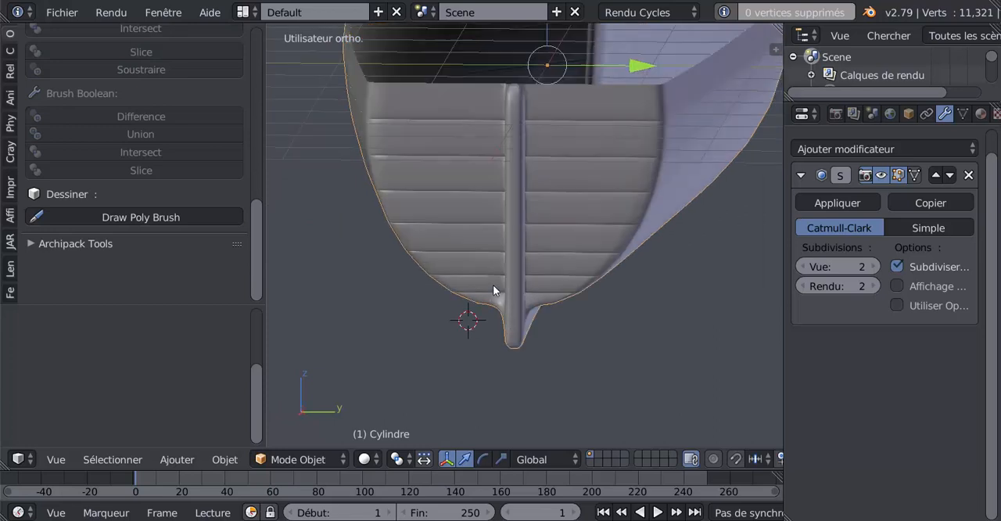
Add an edge loop across the stern post, slid close to its upper end with factor 0.974
key(Tab)
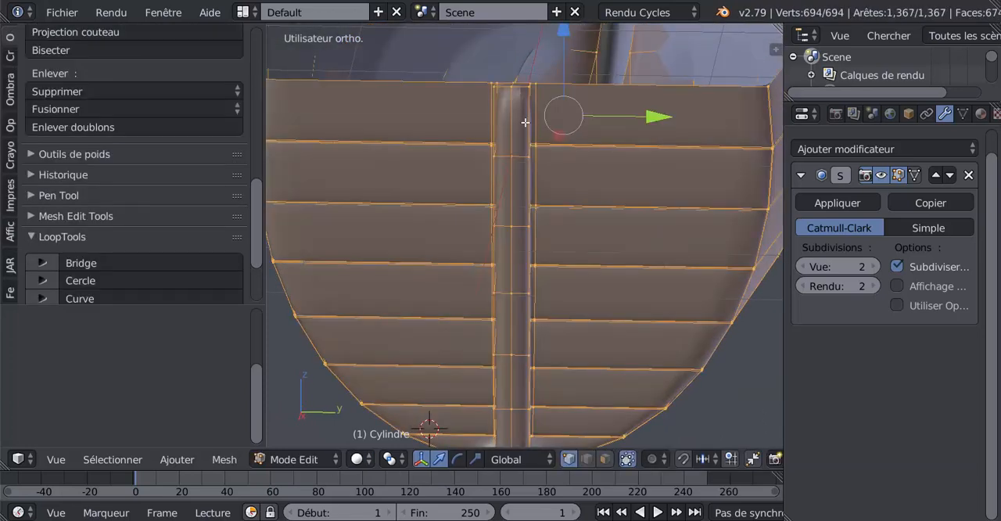
scroll(543, 147, down, 2)
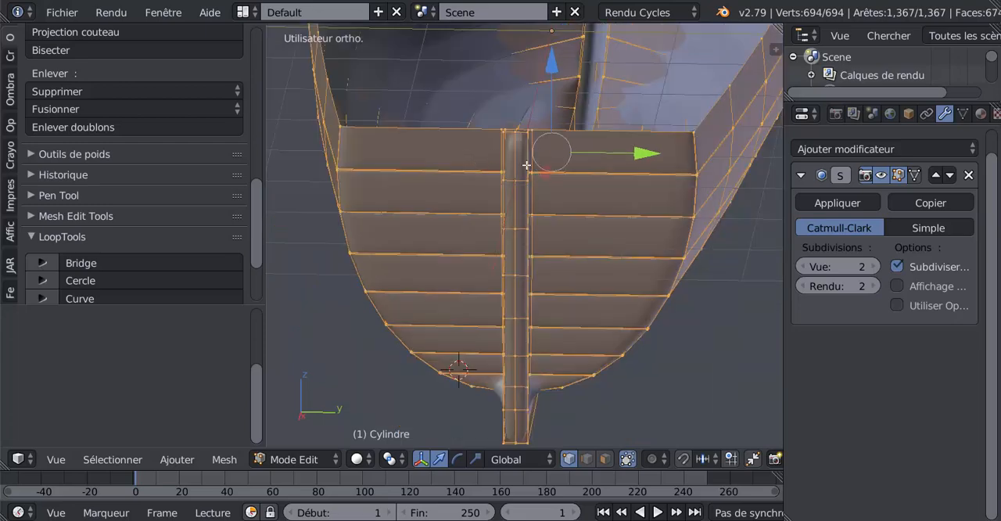
key(ctrl+r)
click(523, 154)
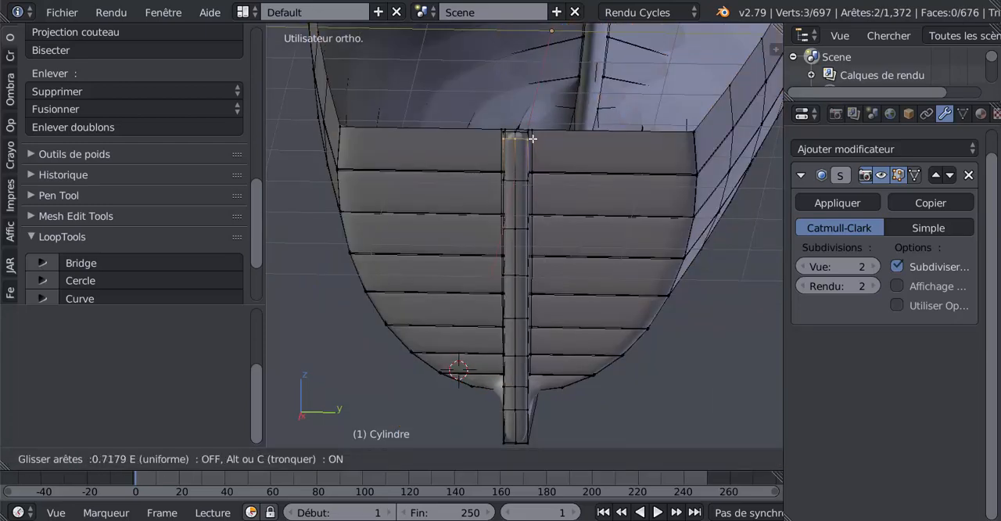
click(534, 133)
scroll(527, 164, up, 5)
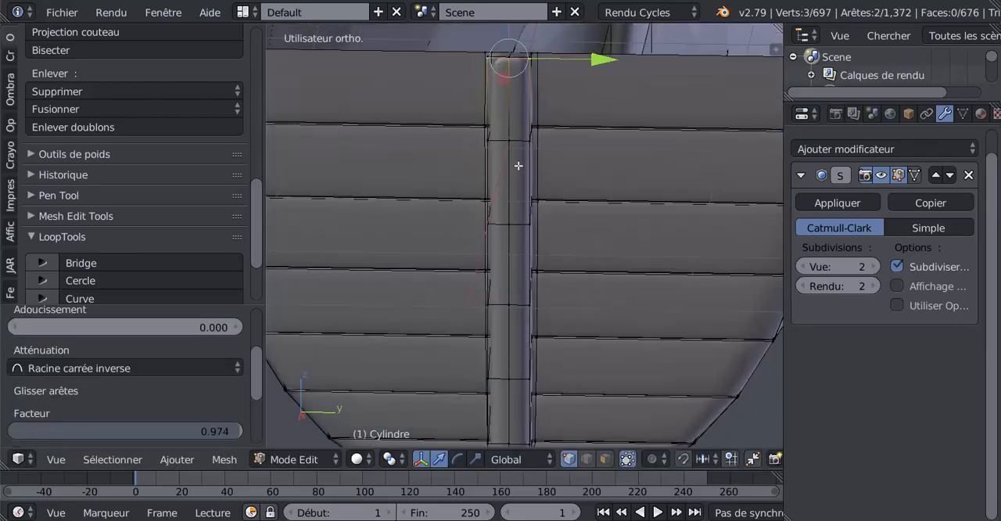
Select the centre edge loop running along the stern post and keel and slide it to the post's negative Y edge
middle_drag(531, 194, 528, 191)
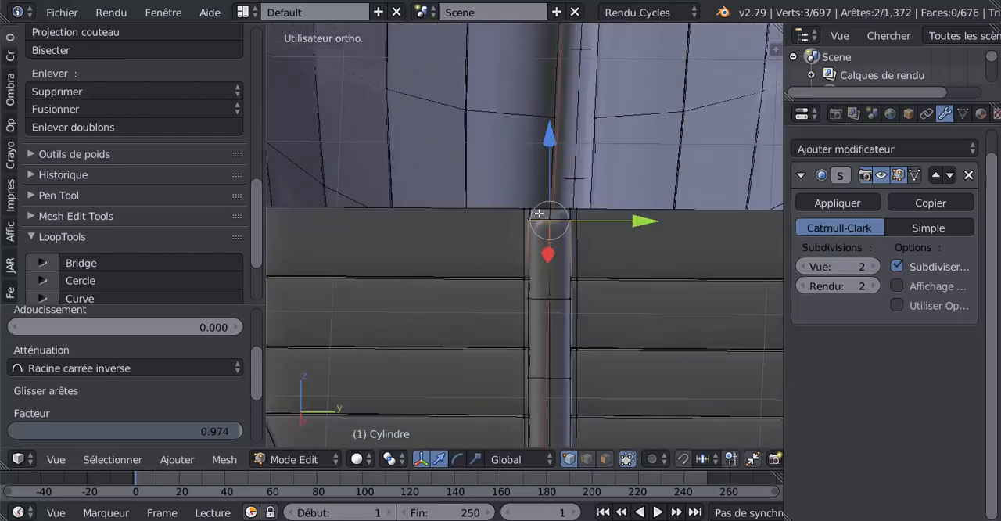
alt+click(551, 266)
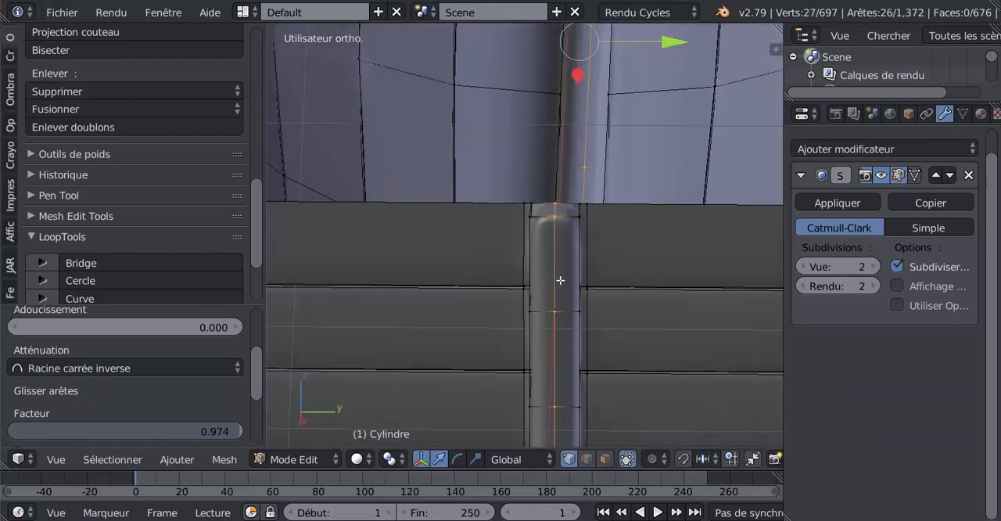
middle_drag(560, 280, 570, 269)
key(g)
key(g)
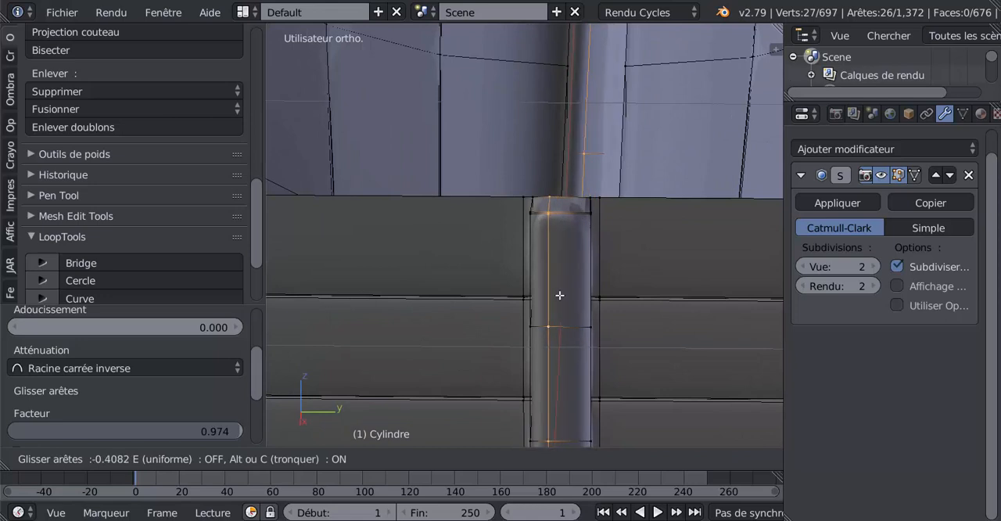
click(547, 297)
Add a lengthwise edge loop along the stern post and keel, slid close to the positive Y edge, and check the smoothed result
key(ctrl+r)
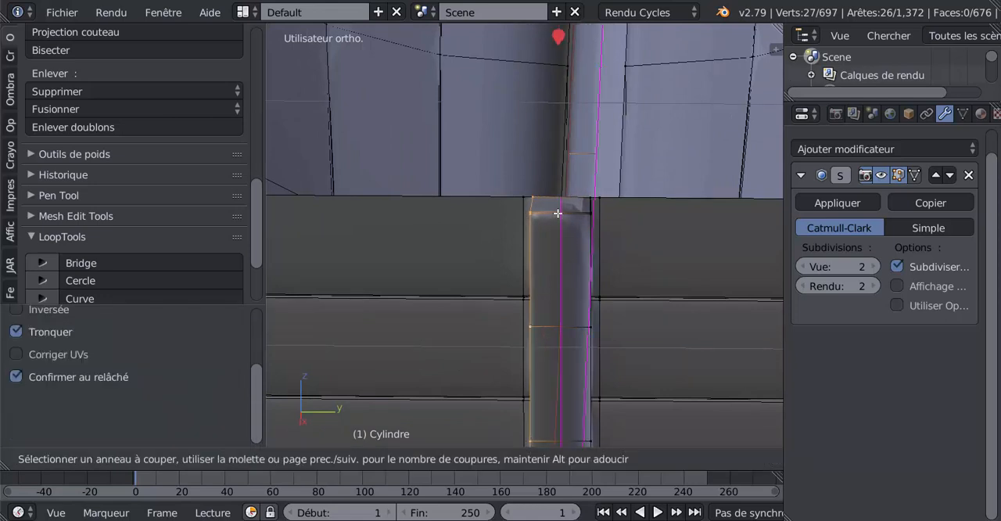
click(560, 213)
drag(583, 212, 584, 217)
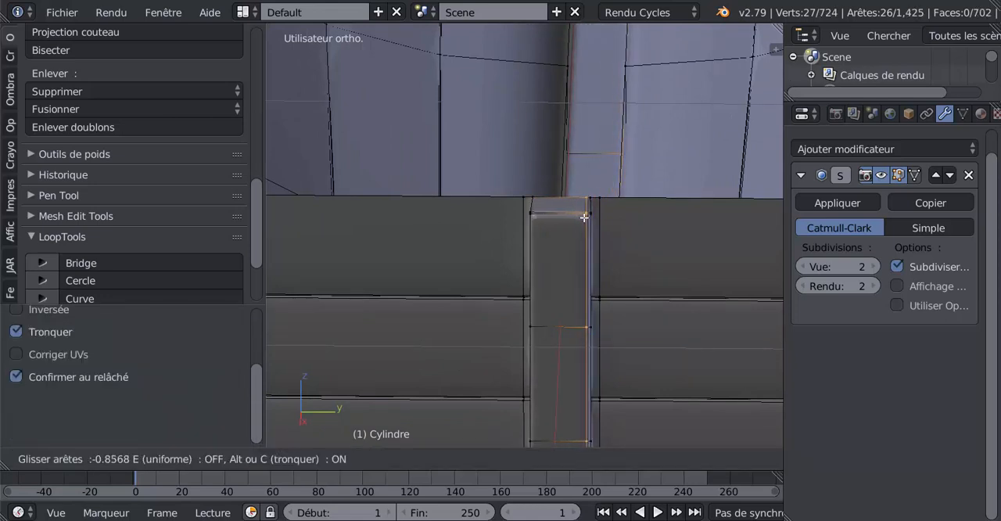
click(584, 217)
key(Tab)
scroll(535, 317, down, 5)
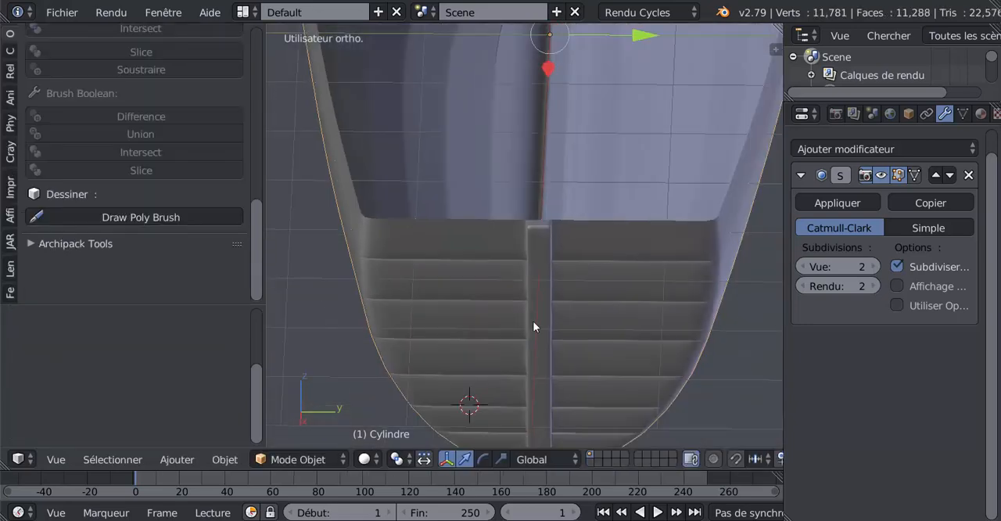
middle_drag(534, 320, 672, 281)
Add an edge loop along one side of the keel, slid up close to the hull with factor 0.806
key(Tab)
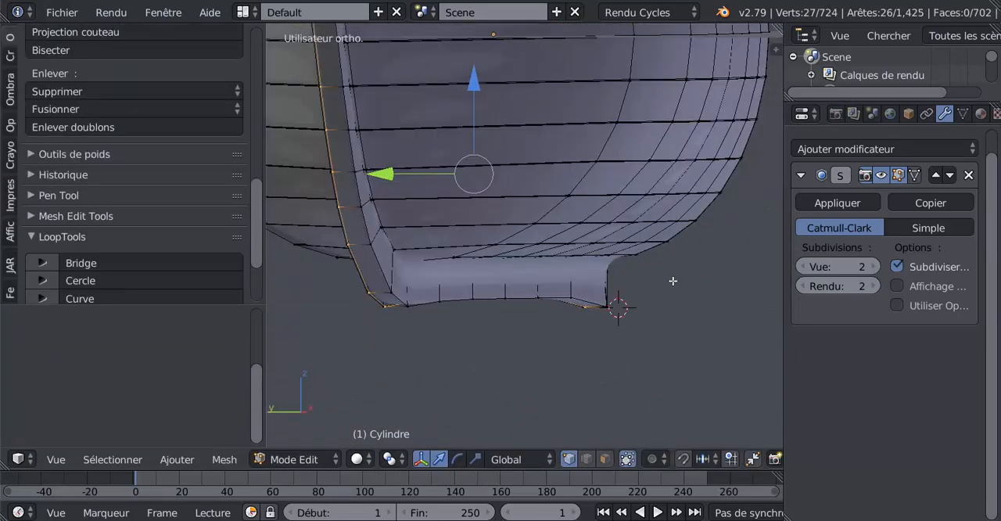
middle_drag(428, 284, 611, 274)
key(ctrl+r)
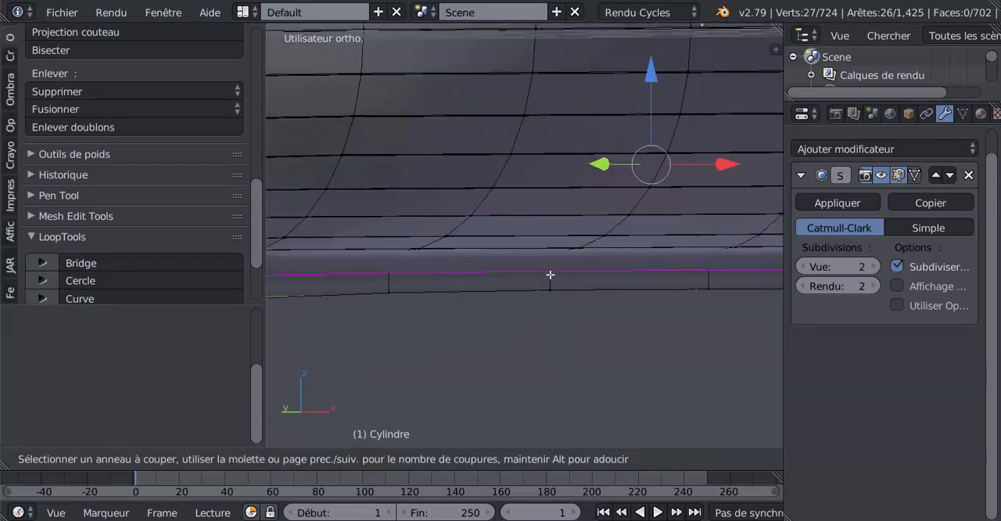
click(550, 274)
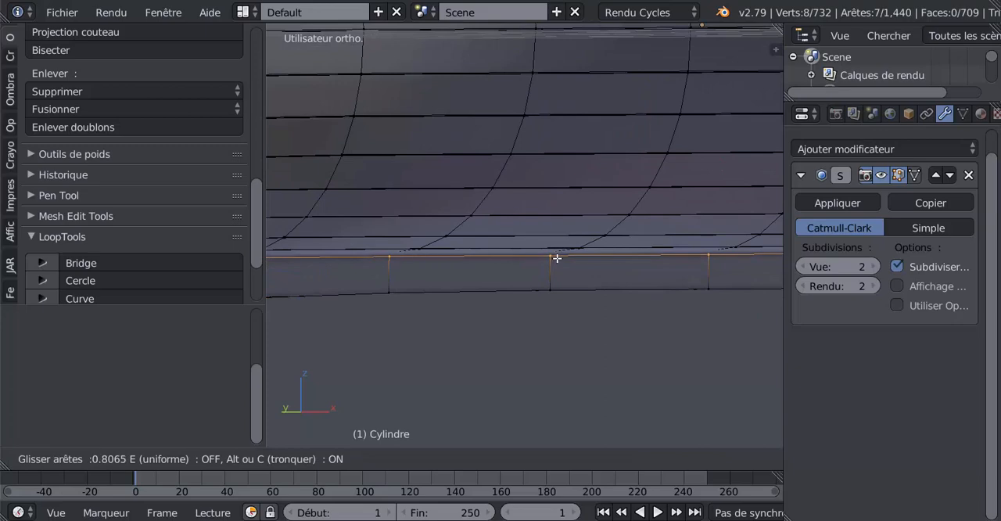
click(557, 258)
Add a matching edge loop along the keel's opposite side, slid up toward the hull by about 0.76, and check it in Object Mode
middle_drag(552, 283, 657, 282)
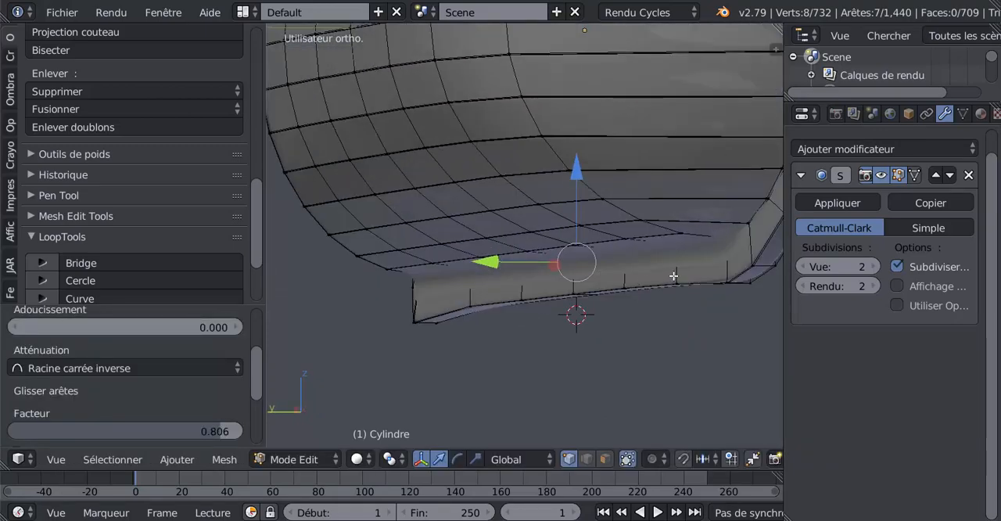
key(ctrl+r)
click(674, 272)
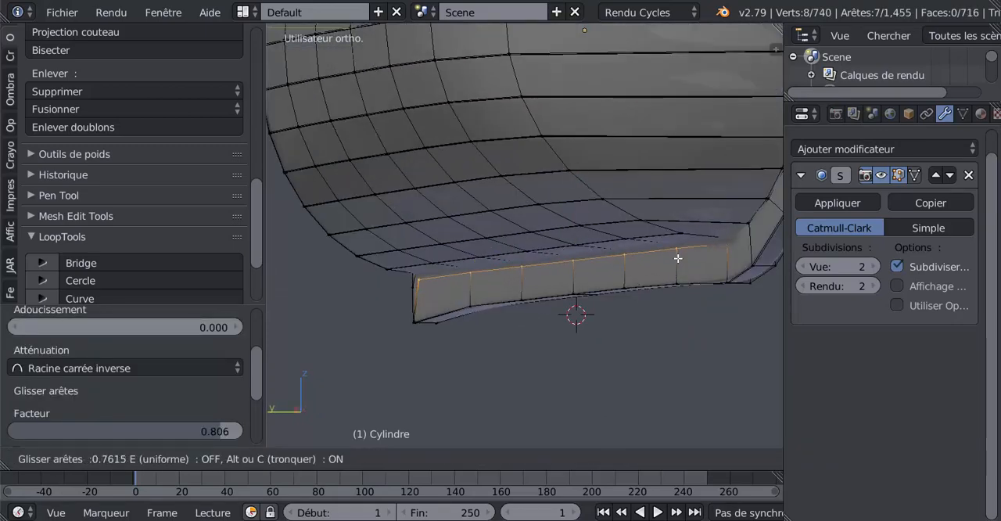
click(678, 258)
scroll(678, 258, down, 3)
key(Tab)
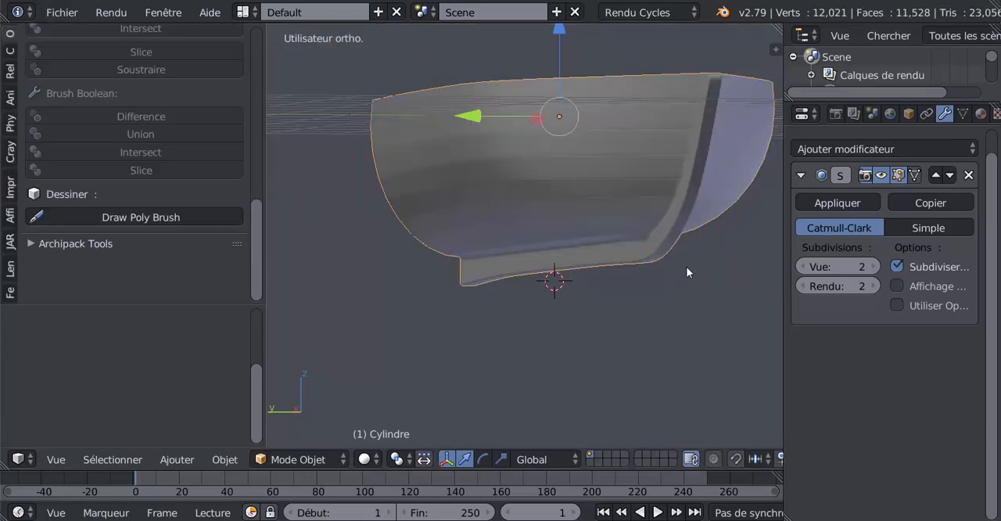
middle_drag(685, 267, 616, 270)
In Edit Mode, set the Subdivision Surface modifier's viewport subdivisions to 0 to expose the keel's base mesh near the stern post
key(Tab)
scroll(578, 284, up, 1)
scroll(672, 275, up, 2)
shift+middle_drag(701, 277, 622, 272)
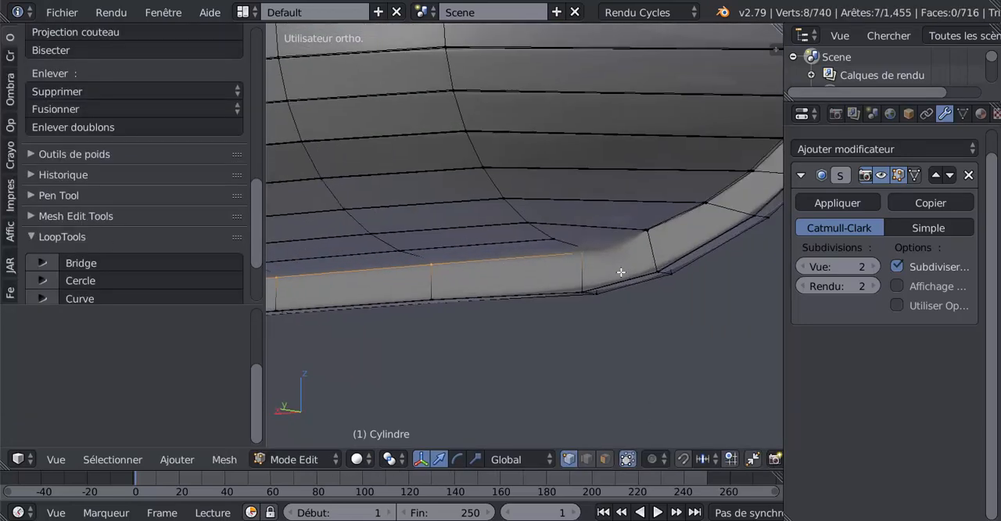
click(803, 267)
click(803, 266)
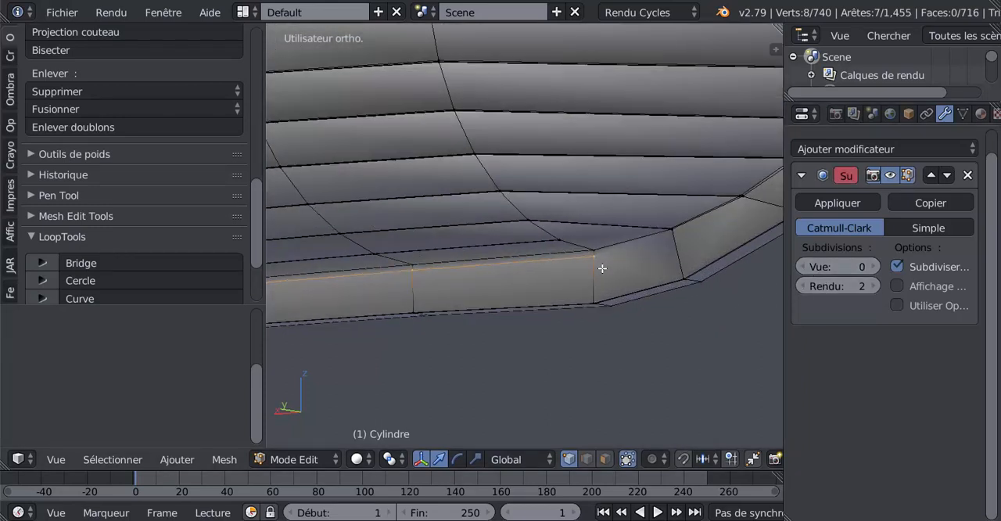
Examine the base mesh vertices where the keel's side edge loop meets the curve of the stern post
right_drag(598, 257, 636, 266)
right_click(620, 257)
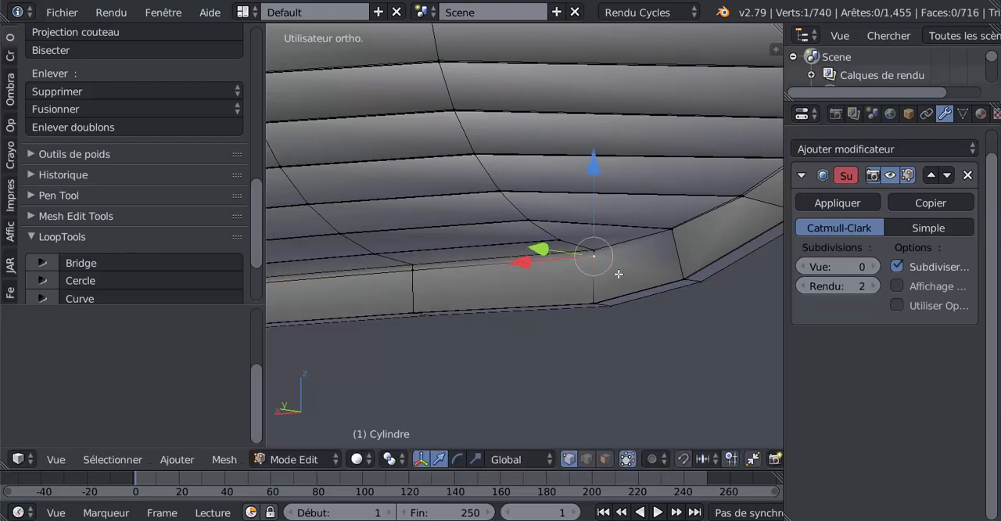
mouse_move(619, 274)
middle_down()
mouse_move(571, 222)
mouse_move(621, 281)
mouse_move(614, 275)
middle_up()
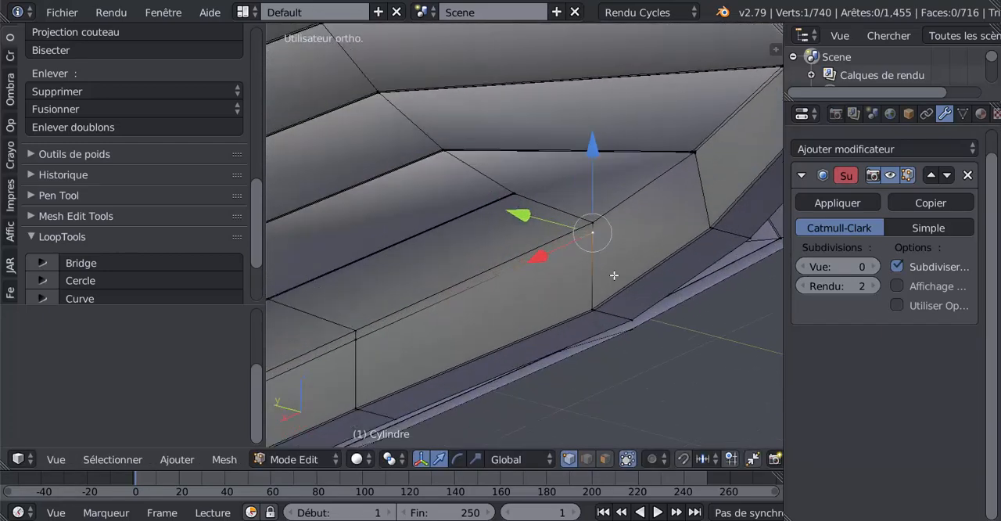
scroll(665, 213, down, 2)
scroll(633, 235, down, 1)
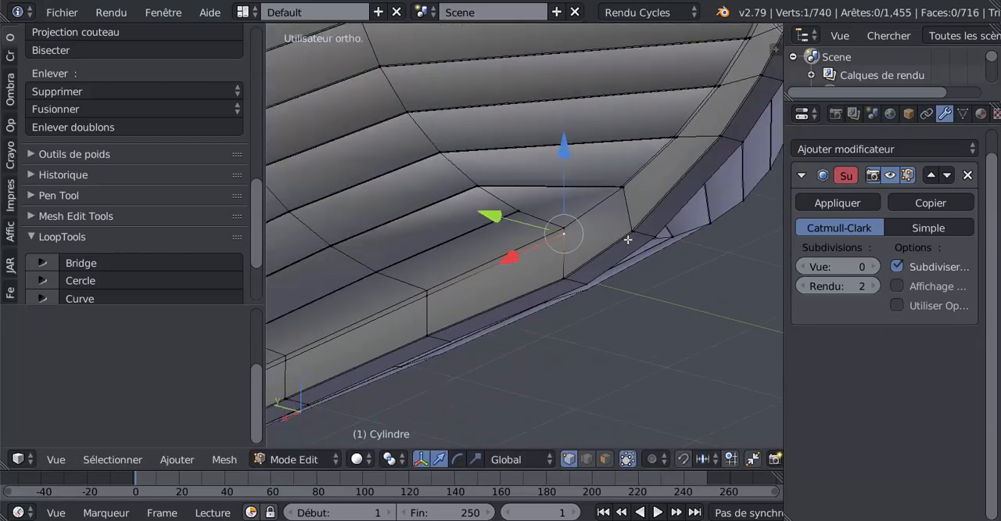
middle_drag(632, 246, 648, 248)
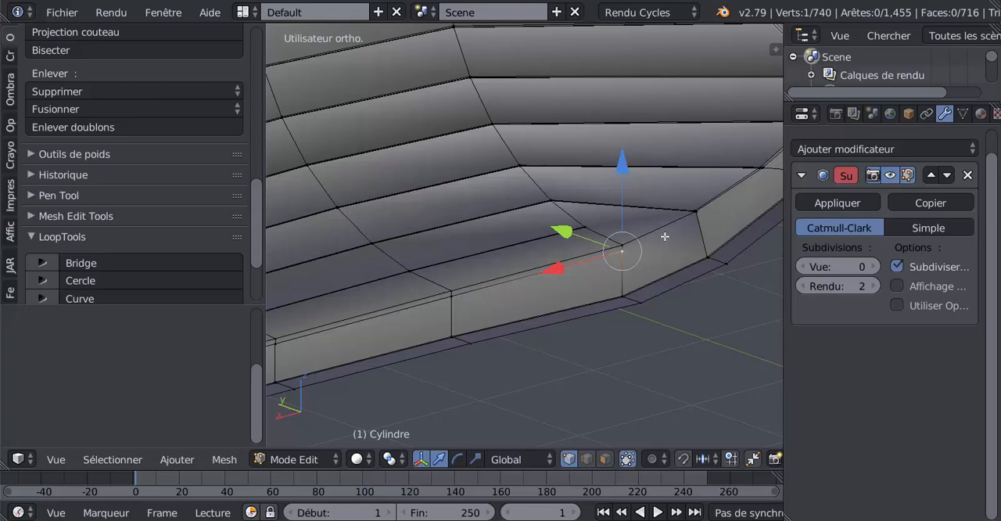
right_click(683, 222)
key(g)
right_click(664, 234)
scroll(662, 240, down, 1)
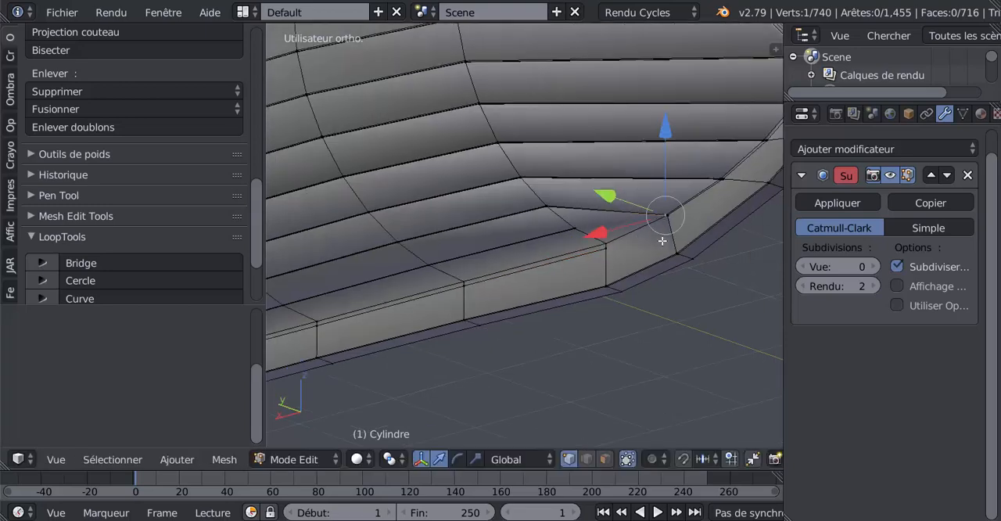
scroll(662, 241, down, 2)
middle_drag(663, 239, 677, 245)
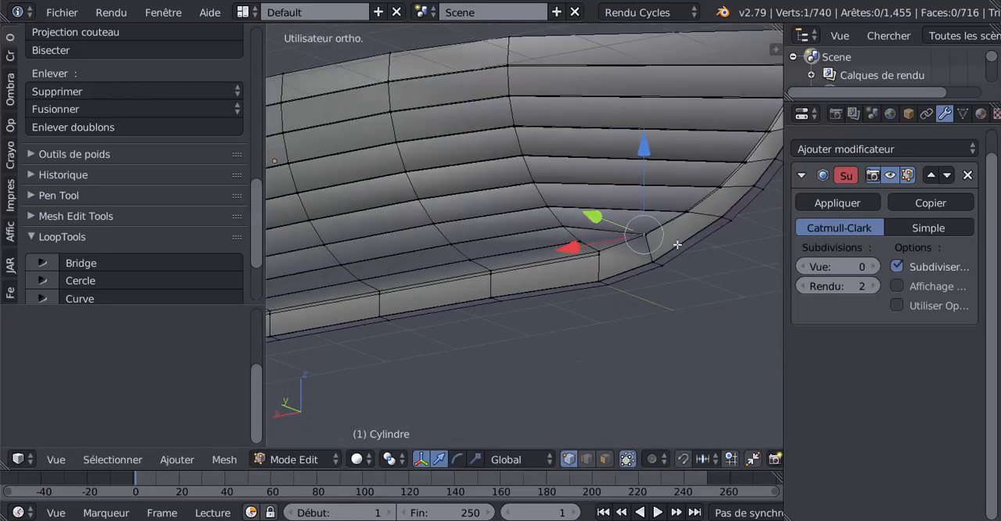
Select the edge loop running along the hull joint and up the stern post to check its course
key(x)
right_click(723, 186)
key(Escape)
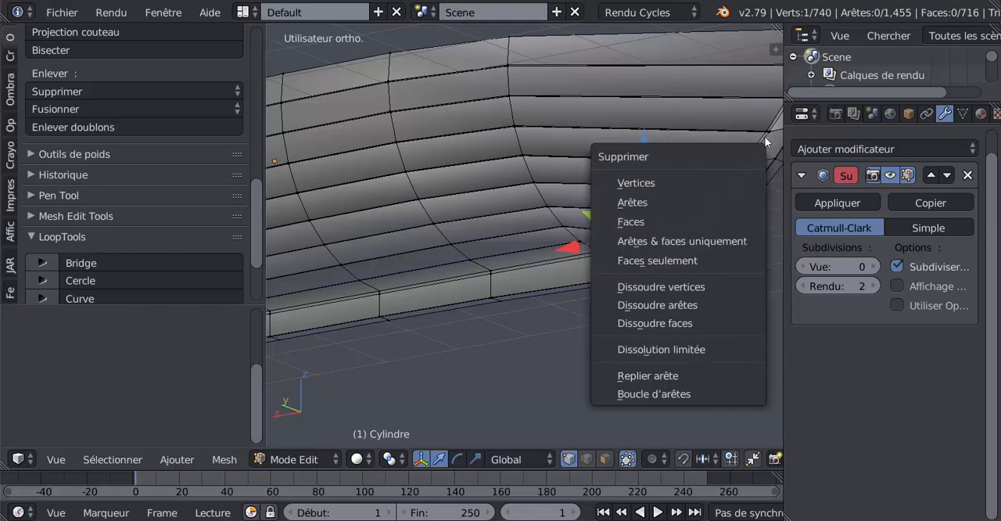
key(Escape)
alt+right_click(768, 137)
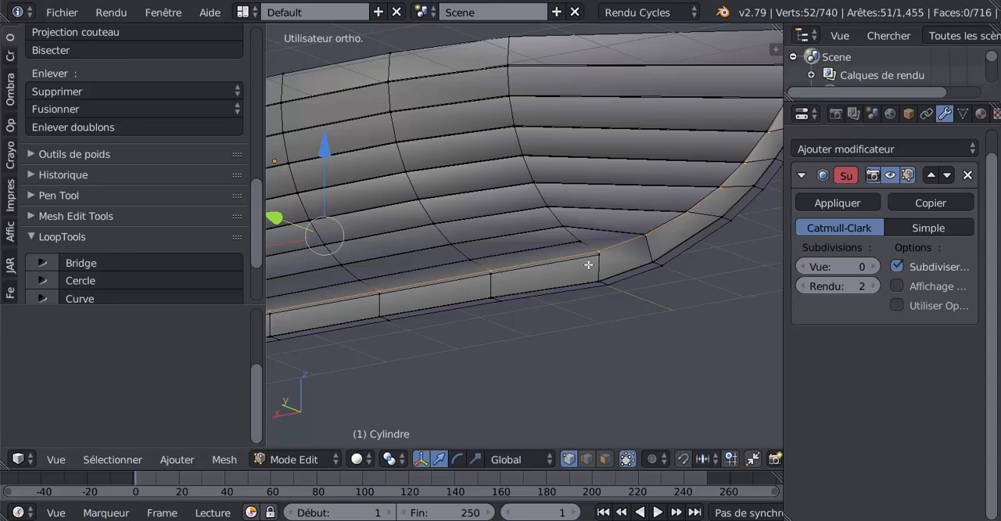
mouse_move(632, 254)
middle_down()
mouse_move(607, 267)
mouse_move(542, 243)
mouse_move(415, 270)
mouse_move(418, 238)
mouse_move(543, 226)
mouse_move(714, 261)
mouse_move(643, 249)
middle_up()
scroll(559, 241, down, 3)
scroll(537, 227, up, 3)
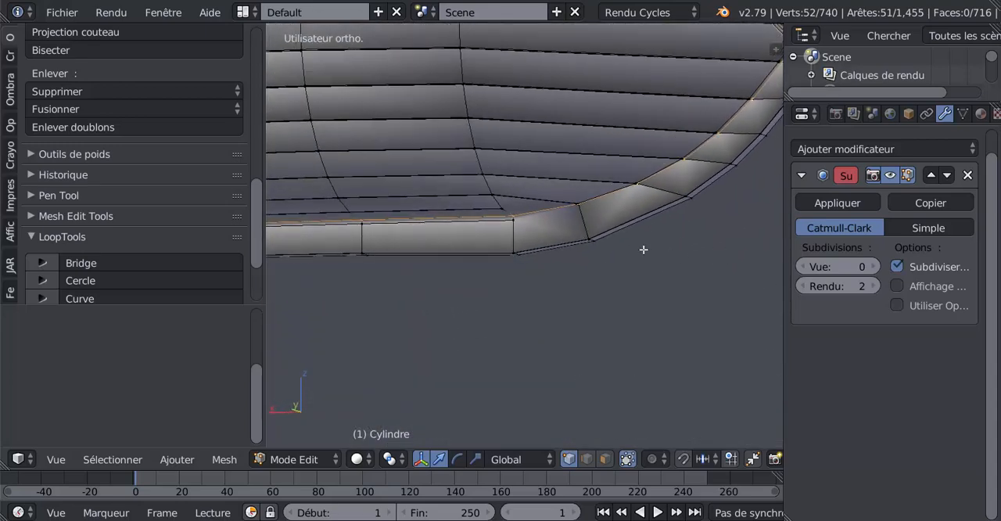
Try cutting a loop through the keel beside the stern-post curve without sliding it, and undo the cut
click(589, 220)
right_click(589, 220)
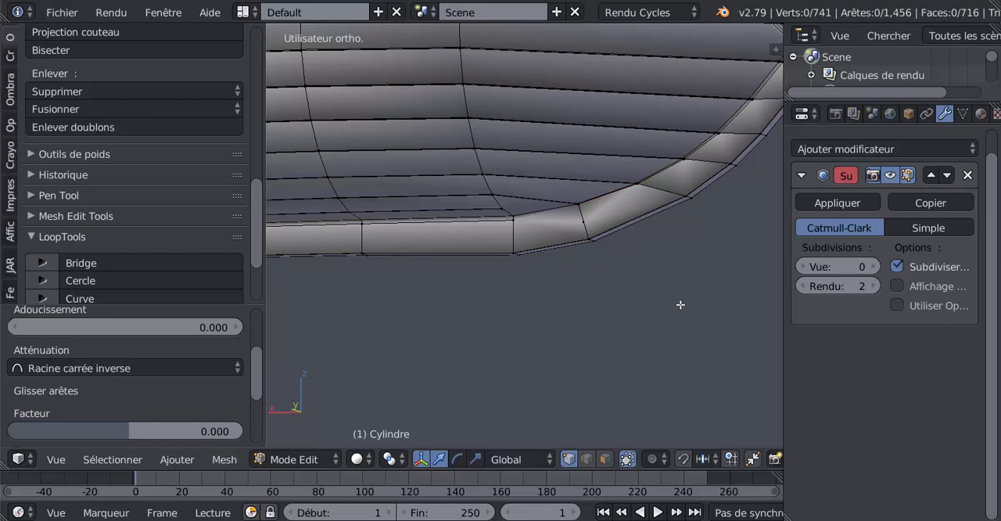
key(a)
key(a)
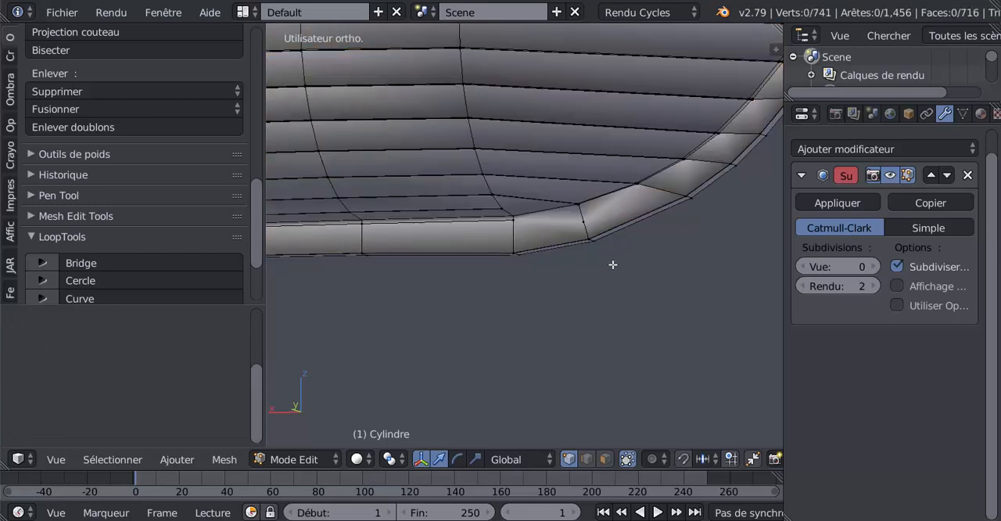
key(a)
key(a)
key(ctrl+z)
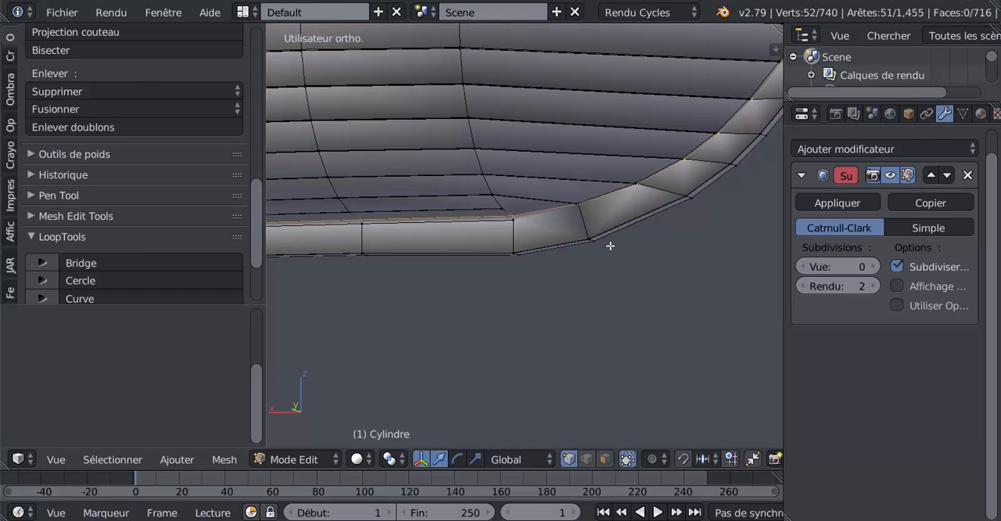
In Object Mode, set the Subdivision Surface modifier's viewport subdivisions to 2 and check the smoothed keel and stern post
scroll(603, 239, up, 2)
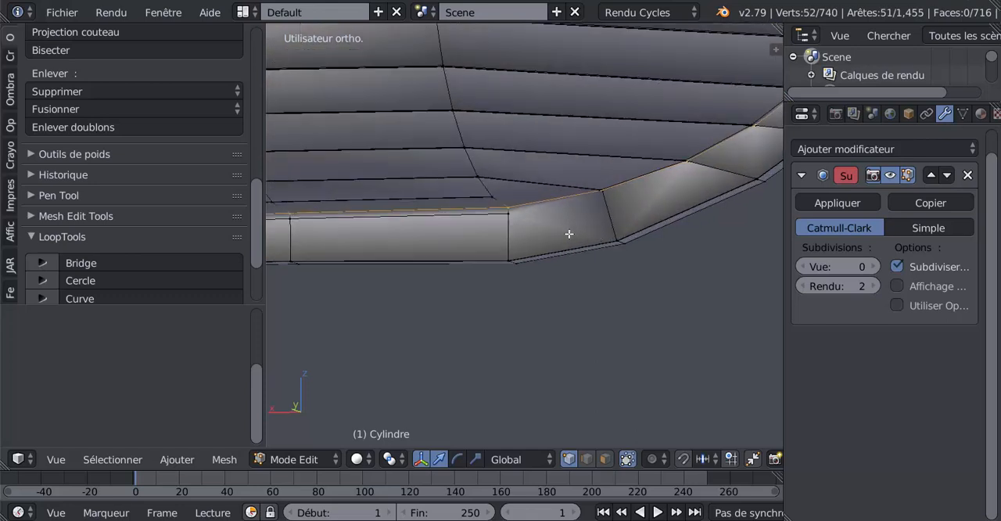
scroll(539, 228, down, 2)
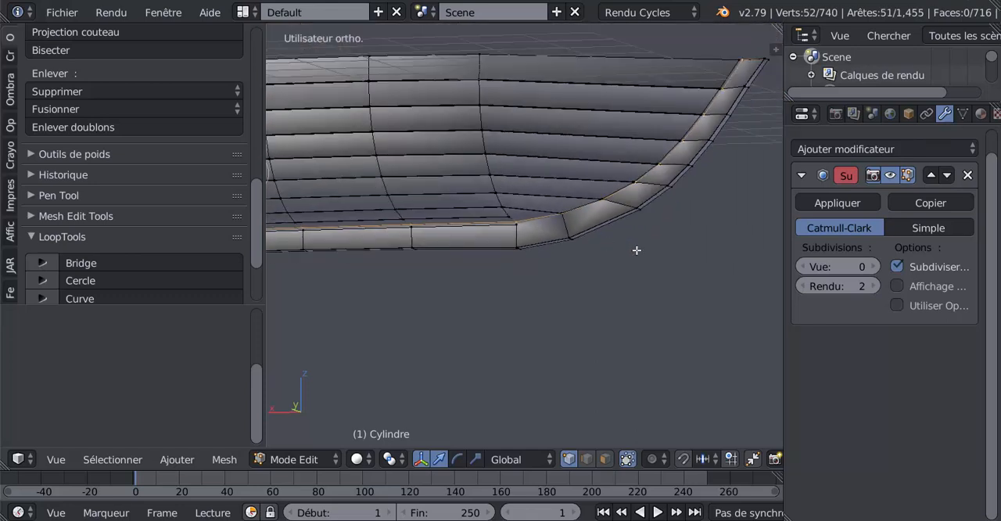
key(Tab)
middle_drag(642, 252, 443, 262)
click(873, 265)
click(872, 266)
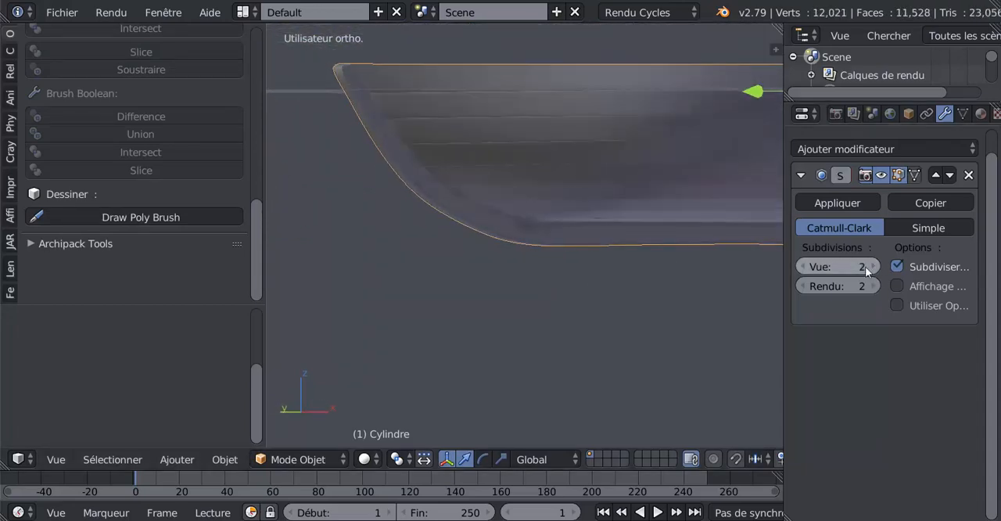
mouse_move(595, 263)
middle_down()
mouse_move(741, 228)
mouse_move(595, 278)
middle_up()
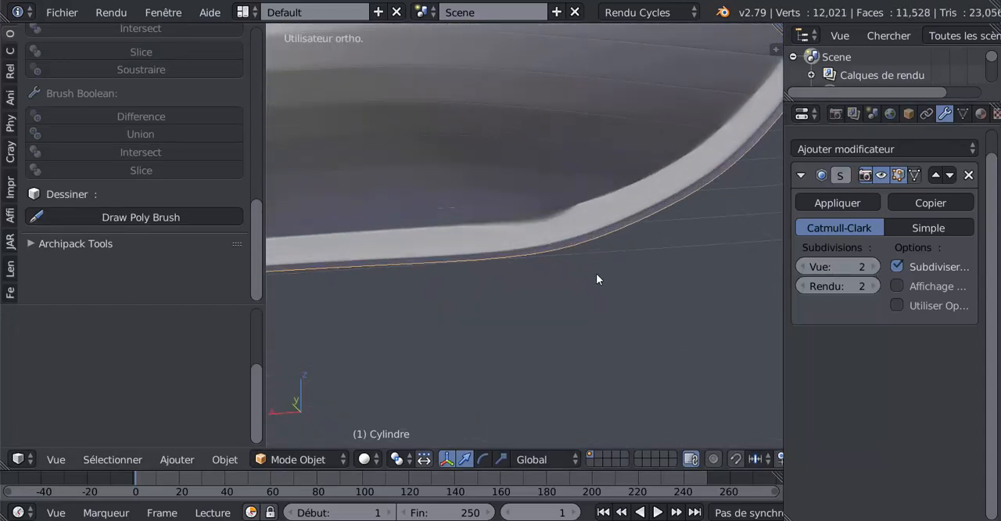
In Edit Mode, select the short edge loop near the hull on one side of the keel and dissolve its edges
key(Tab)
alt+right_click(476, 225)
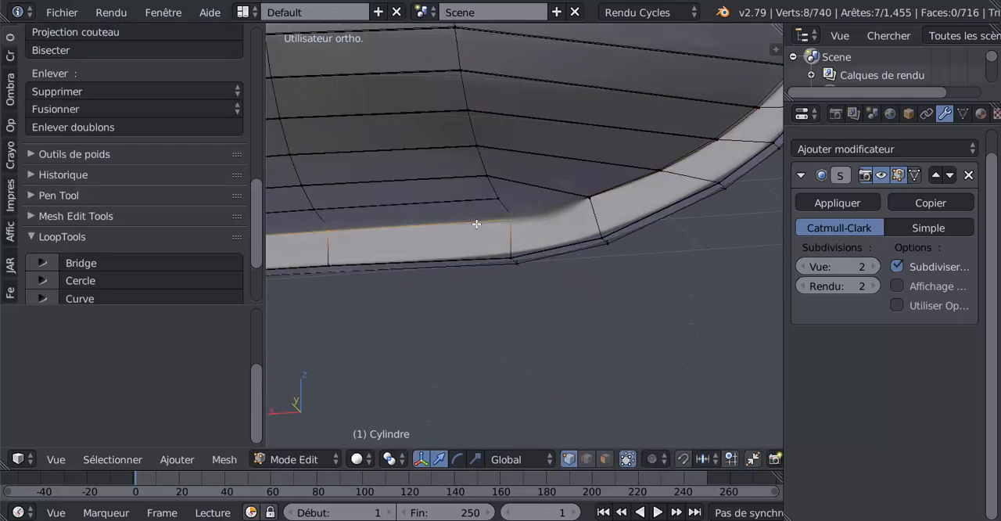
key(g)
right_click(562, 326)
key(x)
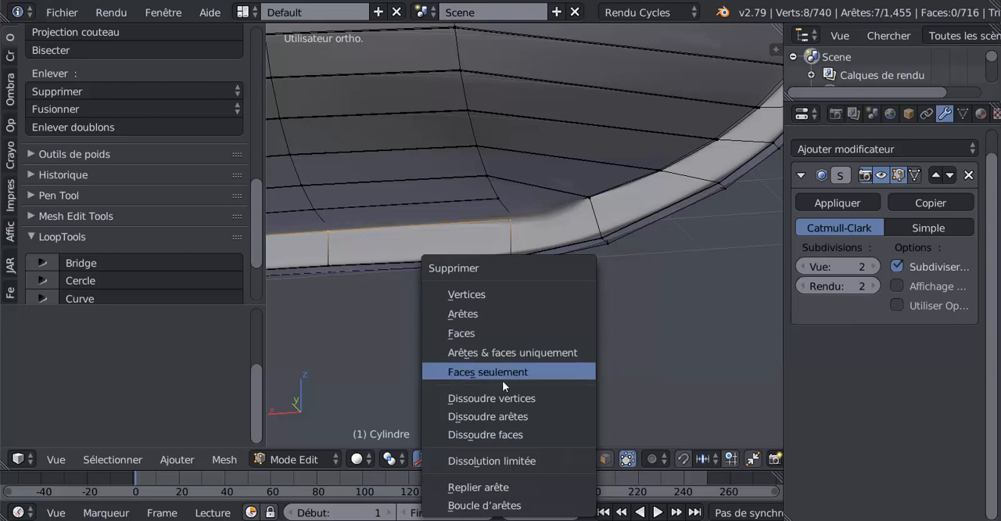
click(505, 417)
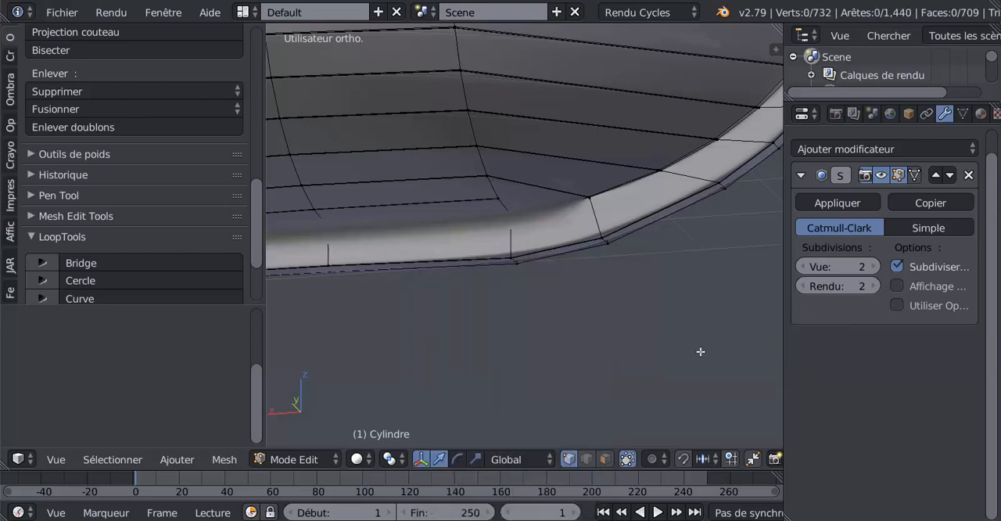
Dissolve the edges of the matching short edge loop on the keel's opposite side
middle_drag(702, 351, 579, 289)
alt+right_click(606, 218)
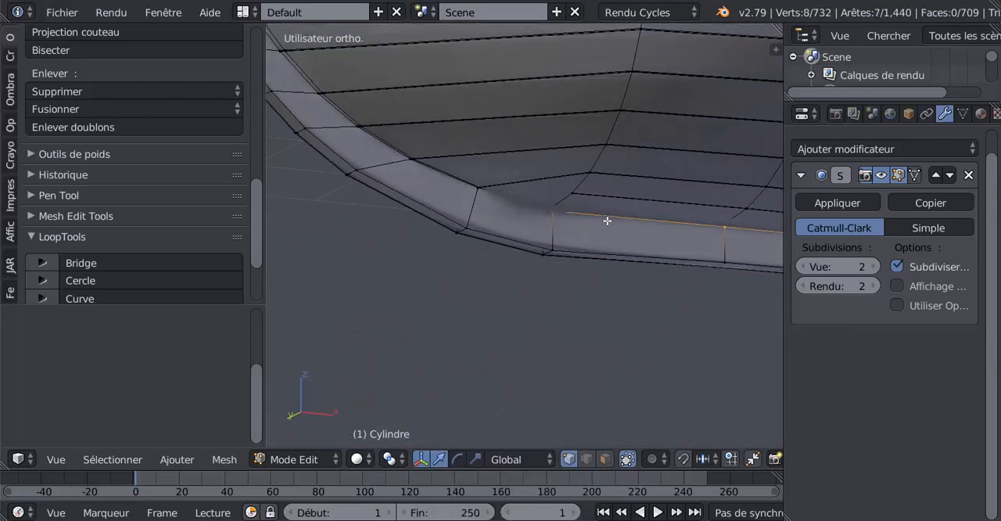
key(x)
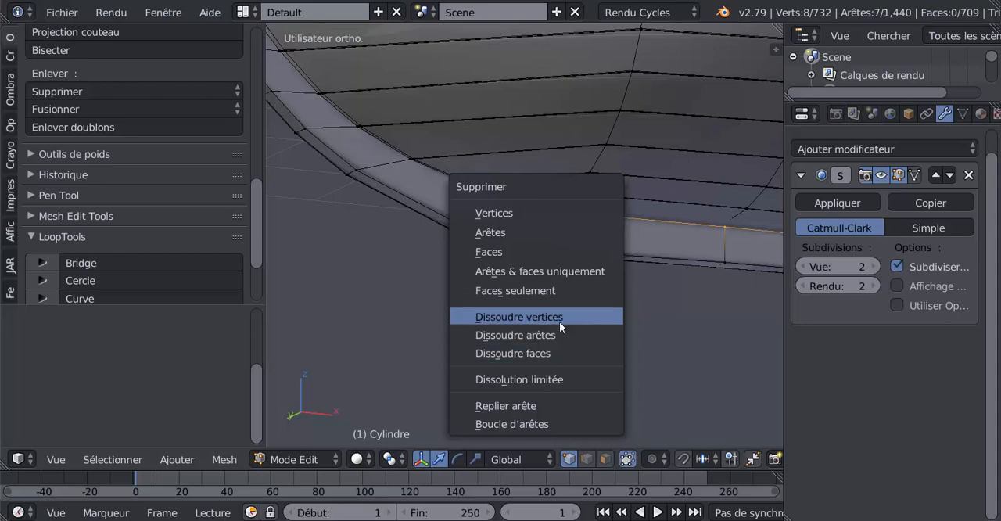
click(557, 333)
scroll(550, 259, up, 4)
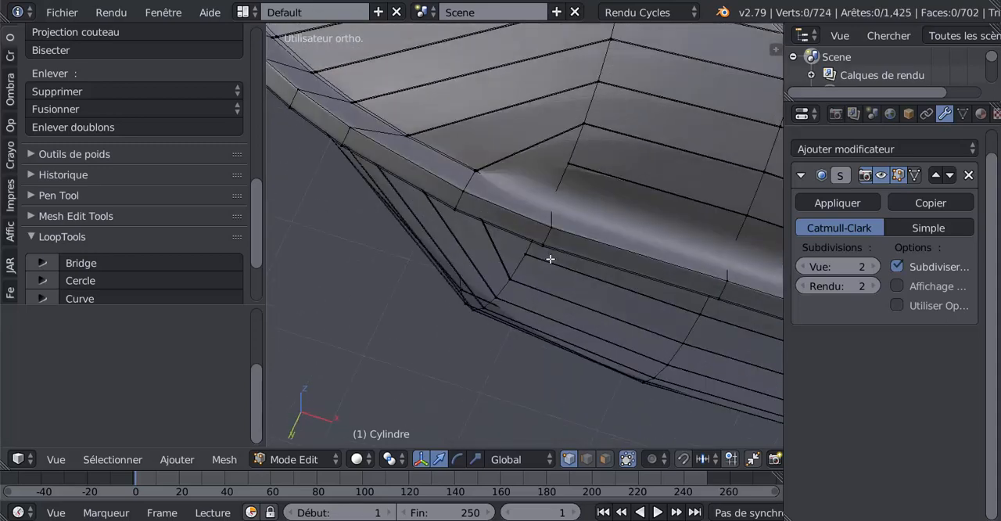
middle_drag(550, 259, 644, 234)
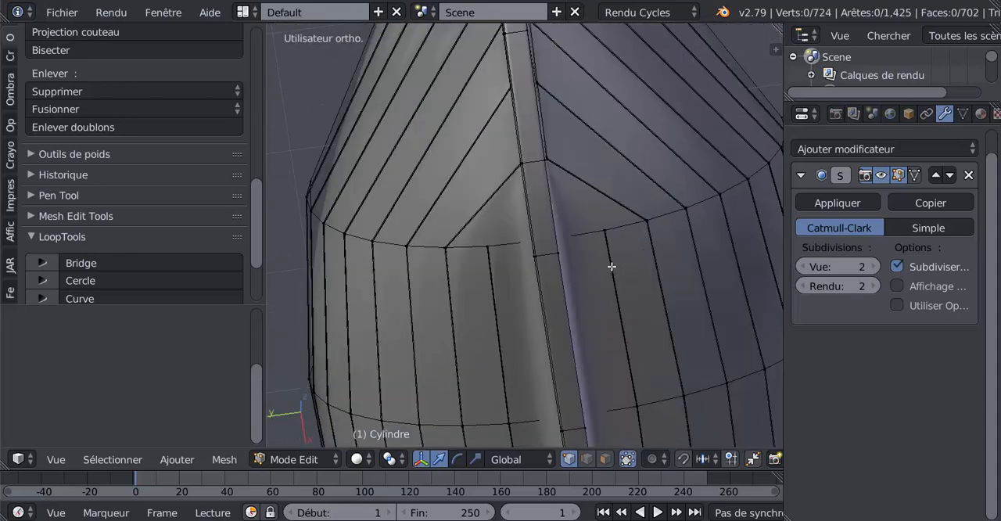
key(ctrl+r)
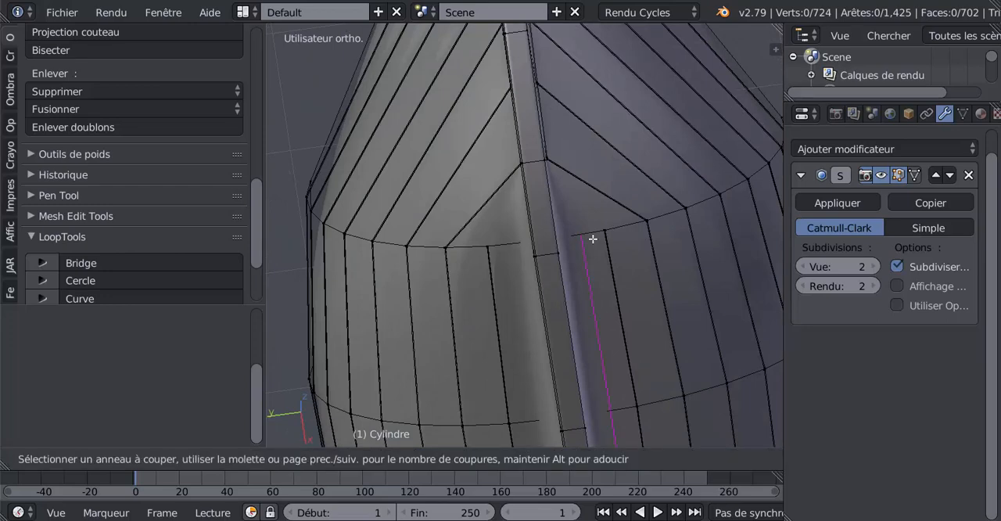
key(Escape)
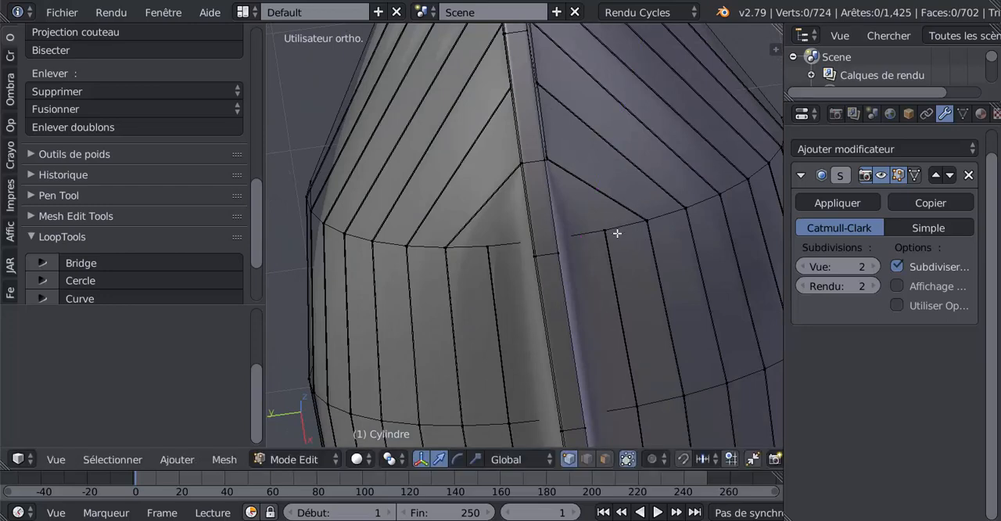
middle_drag(616, 232, 648, 183)
scroll(595, 255, up, 2)
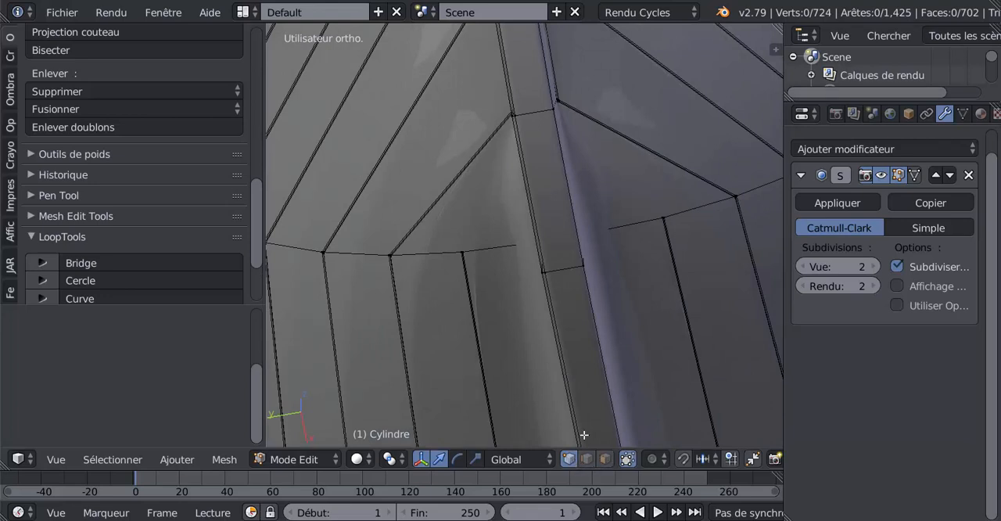
Inspect the hull faces beside the keel corner in face selection, and set the Subdivision Surface modifier's viewport subdivisions to 0
click(605, 459)
middle_drag(630, 161, 617, 205)
right_click(625, 184)
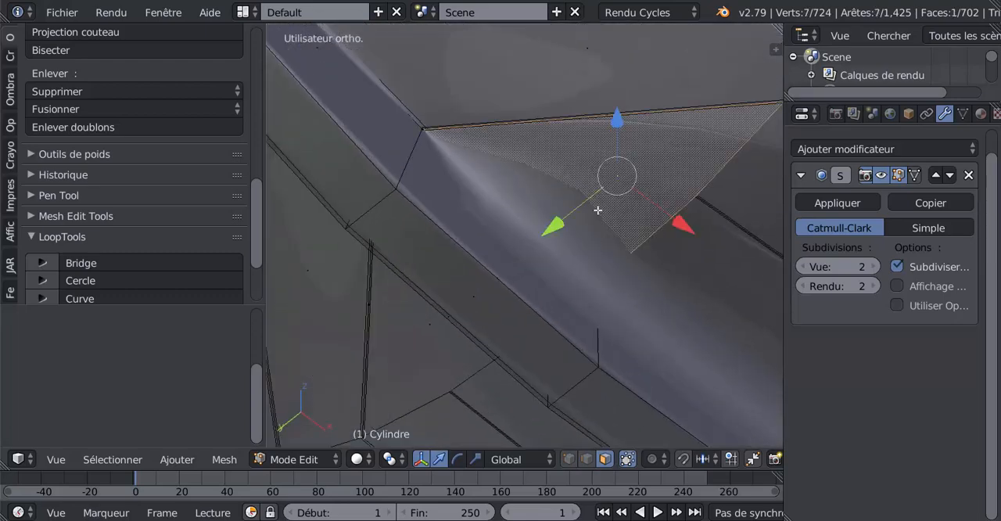
scroll(615, 242, down, 3)
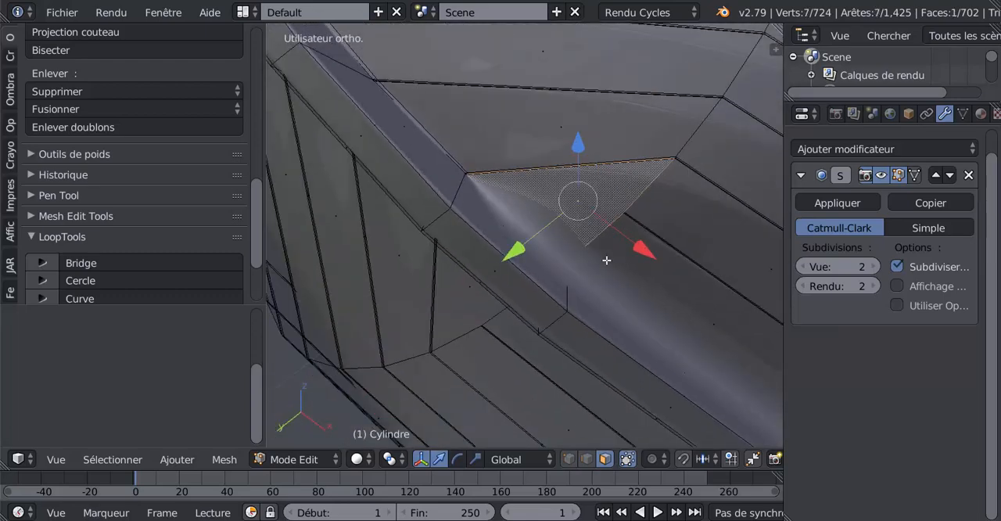
middle_drag(606, 259, 550, 274)
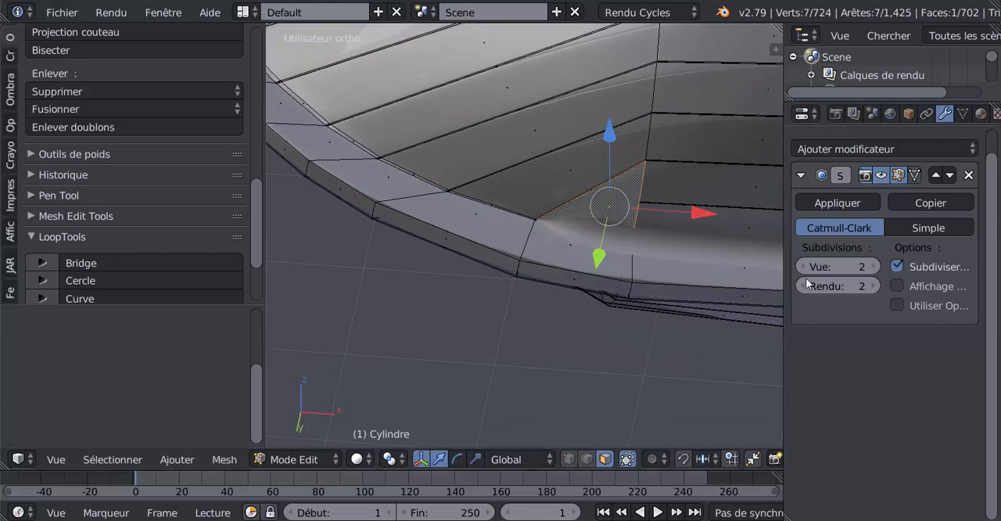
drag(808, 264, 781, 263)
alt+right_click(652, 236)
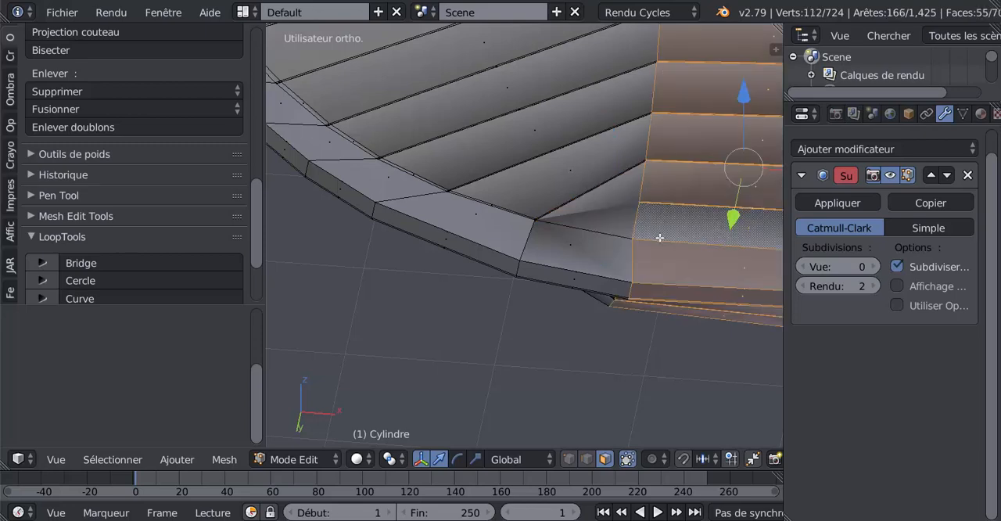
In edge selection, select the edge loops where the hull meets the keel and stern post on both sides and bevel them narrowly with an extra segment
click(587, 459)
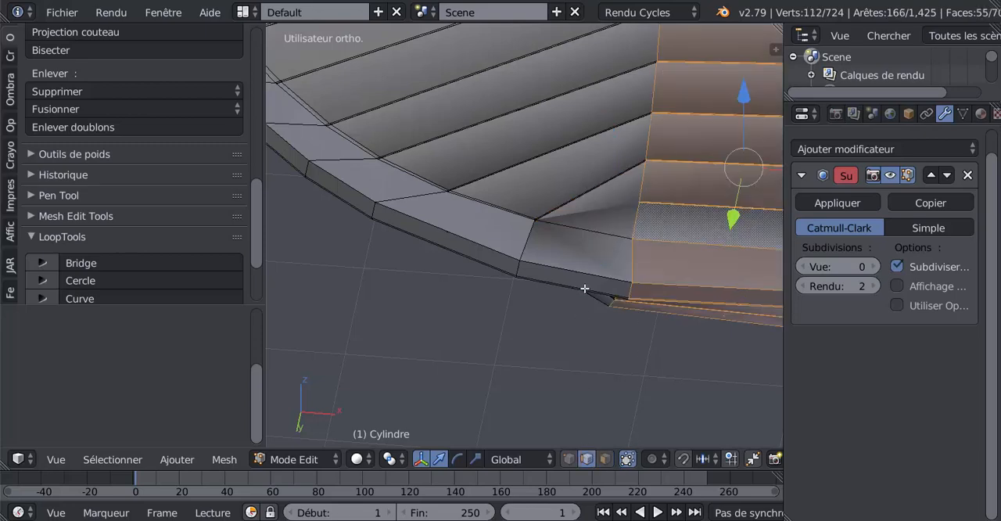
alt+right_click(606, 236)
middle_drag(497, 220, 555, 203)
alt+shift+right_click(546, 190)
scroll(659, 261, down, 4)
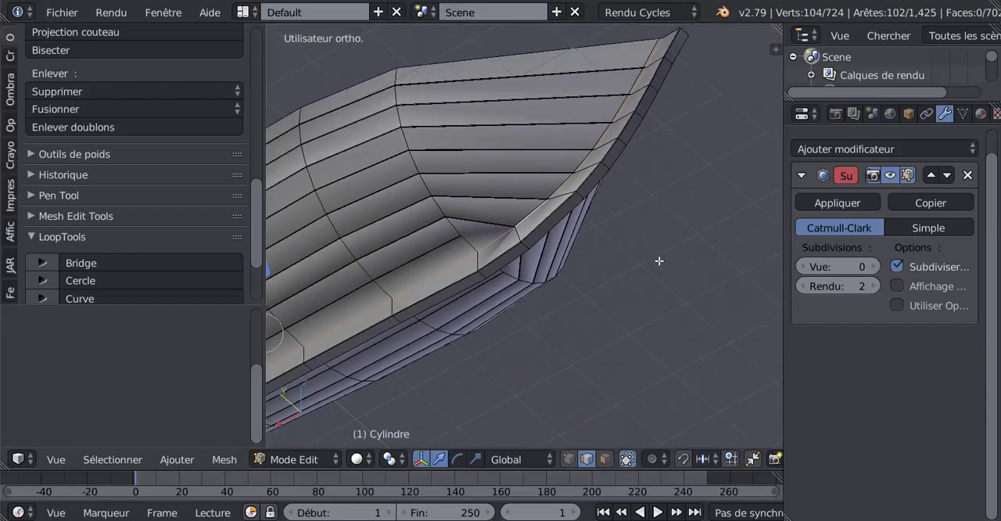
middle_drag(659, 261, 556, 279)
scroll(570, 274, up, 4)
scroll(570, 275, up, 1)
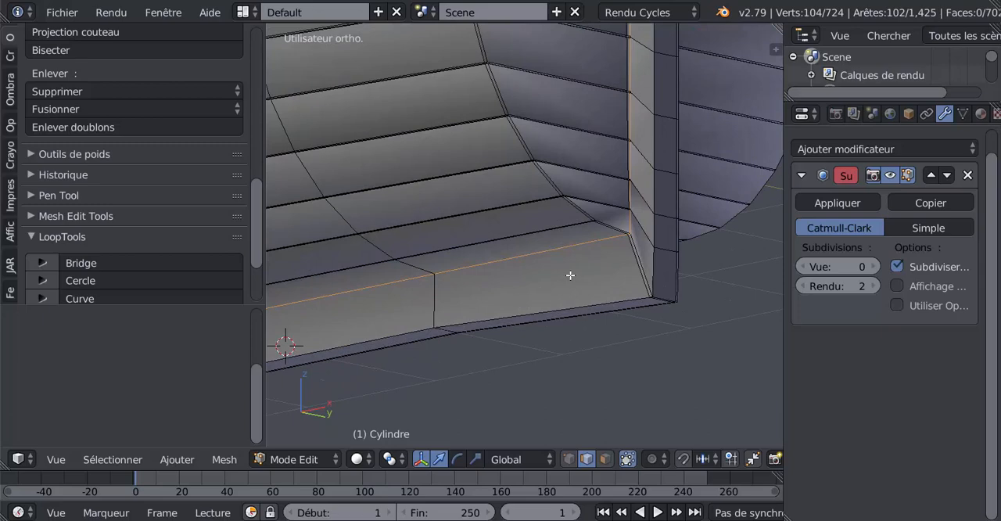
scroll(570, 275, down, 4)
middle_drag(571, 275, 661, 324)
scroll(661, 324, up, 3)
scroll(637, 335, up, 2)
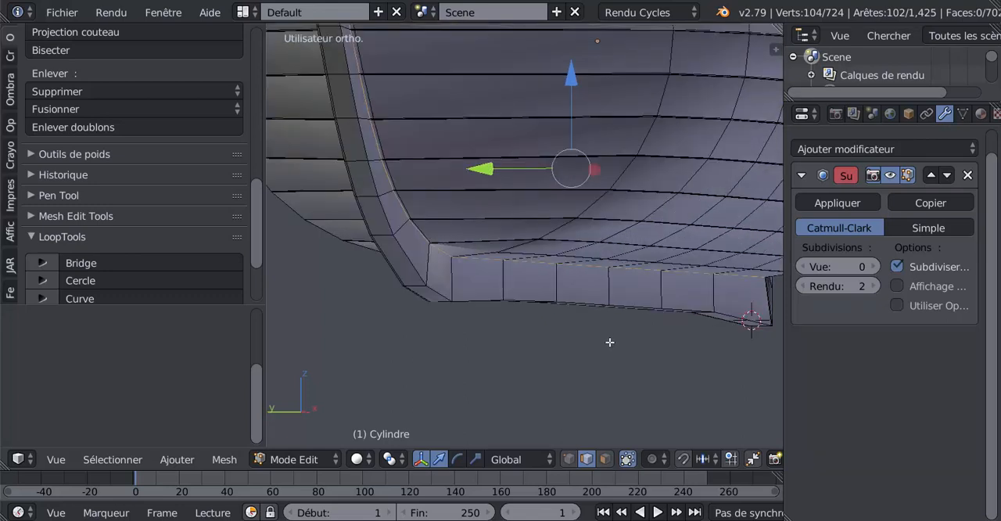
key(ctrl+b)
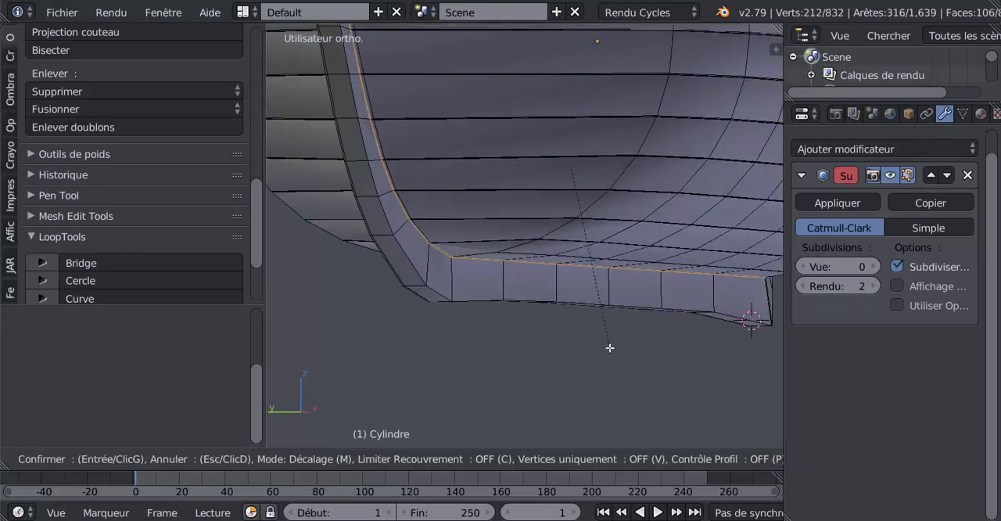
scroll(609, 347, up, 1)
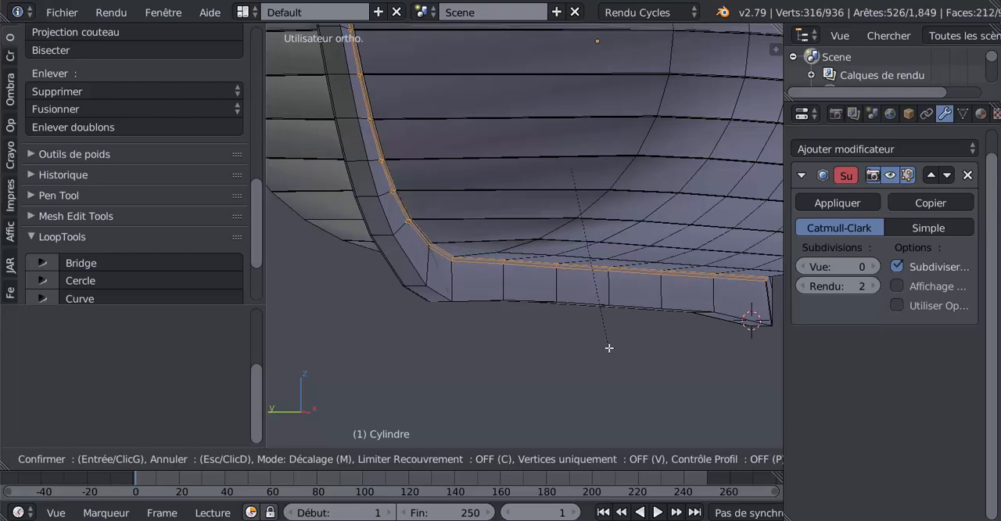
click(609, 347)
click(609, 347)
In Object Mode, set the Subdivision Surface modifier's viewport subdivisions to 2 and check the smoothed joint between hull and keel
key(Tab)
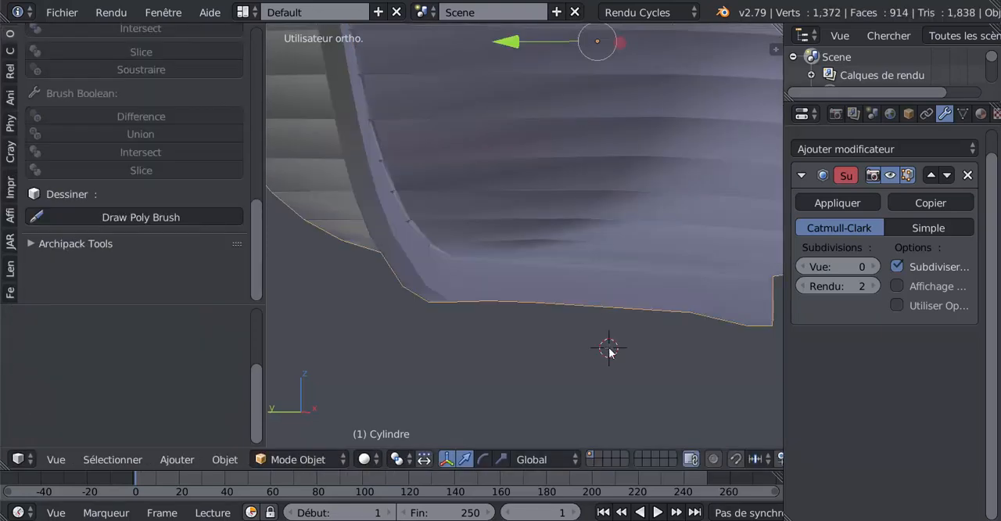
scroll(609, 347, down, 3)
middle_drag(609, 347, 740, 363)
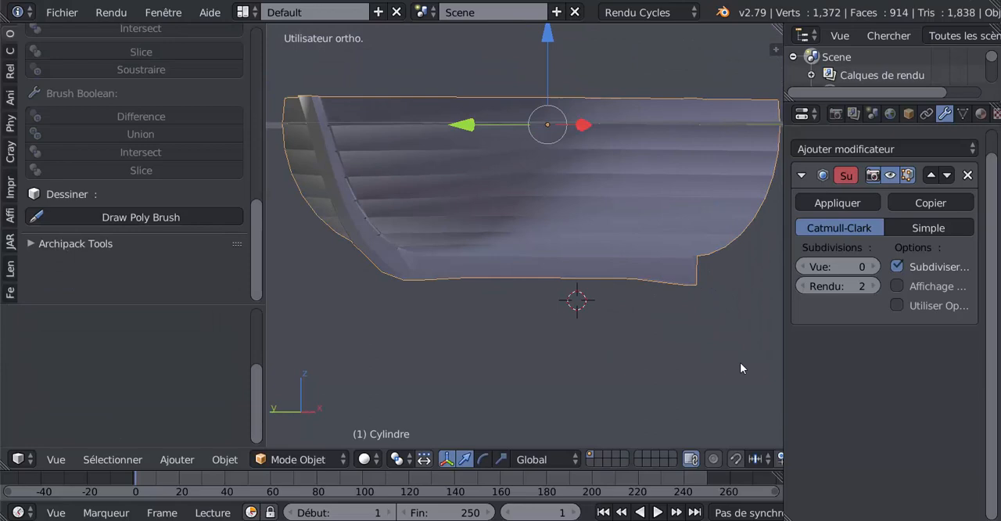
click(873, 268)
click(873, 268)
middle_drag(601, 325, 492, 296)
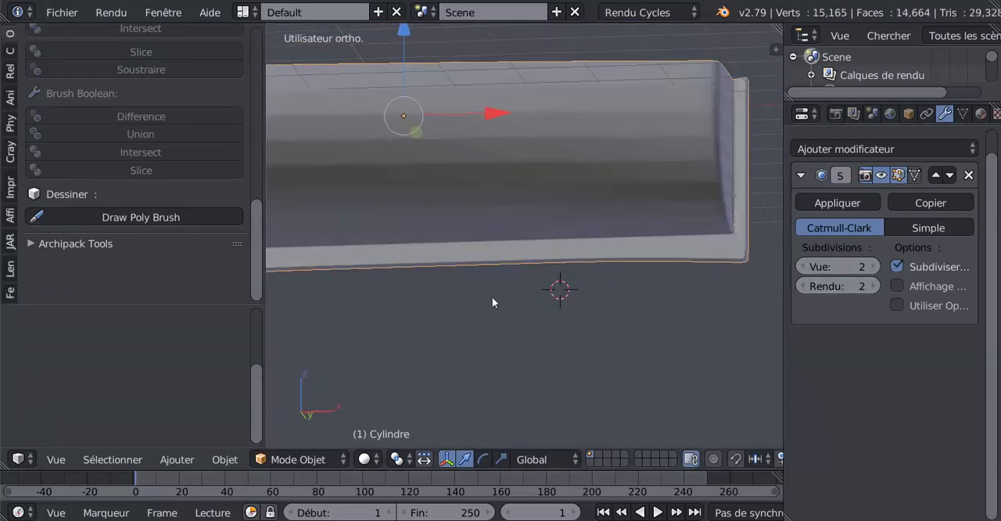
In wireframe Edit Mode, lower the keel's stern corner vertices along Z, and check the smoothed boat in solid Object Mode
key(Tab)
scroll(588, 297, up, 2)
scroll(649, 248, up, 2)
middle_drag(648, 247, 599, 180)
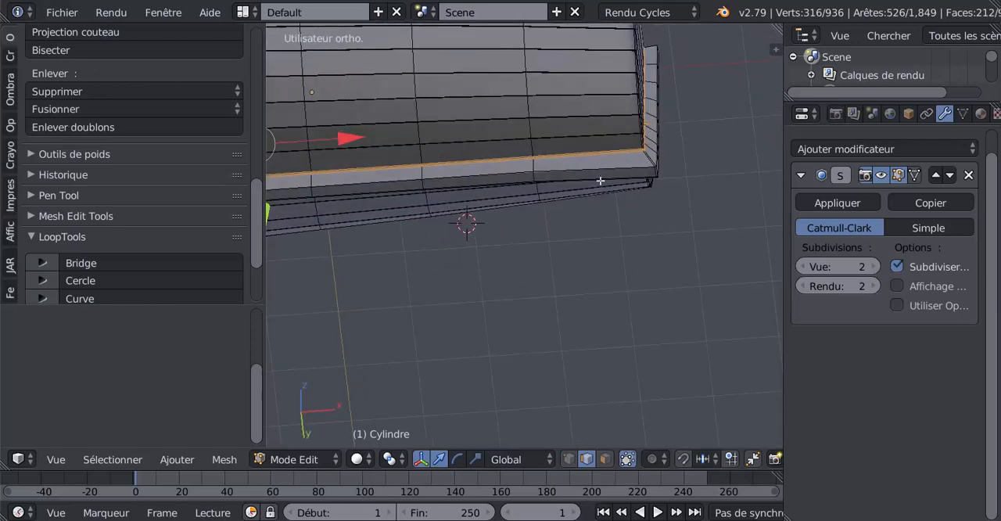
middle_drag(661, 253, 680, 282)
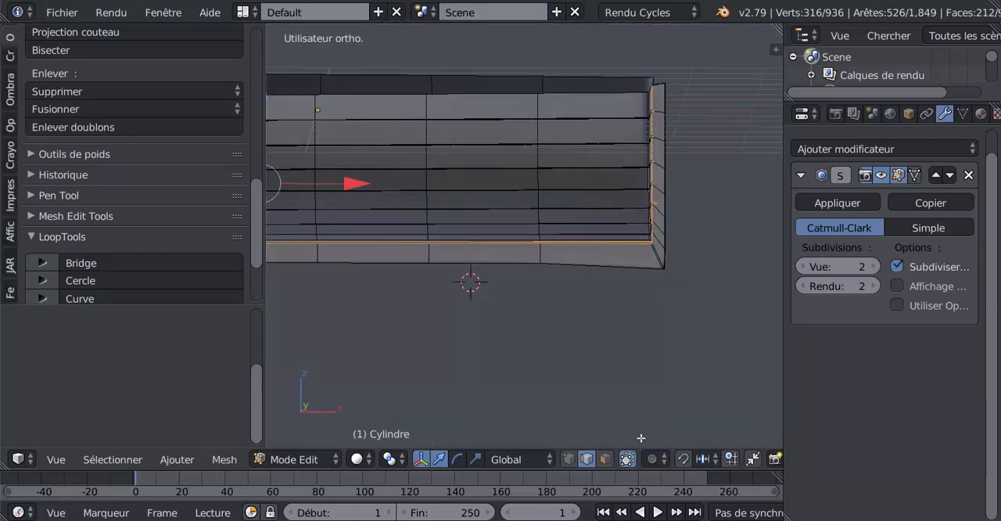
key(z)
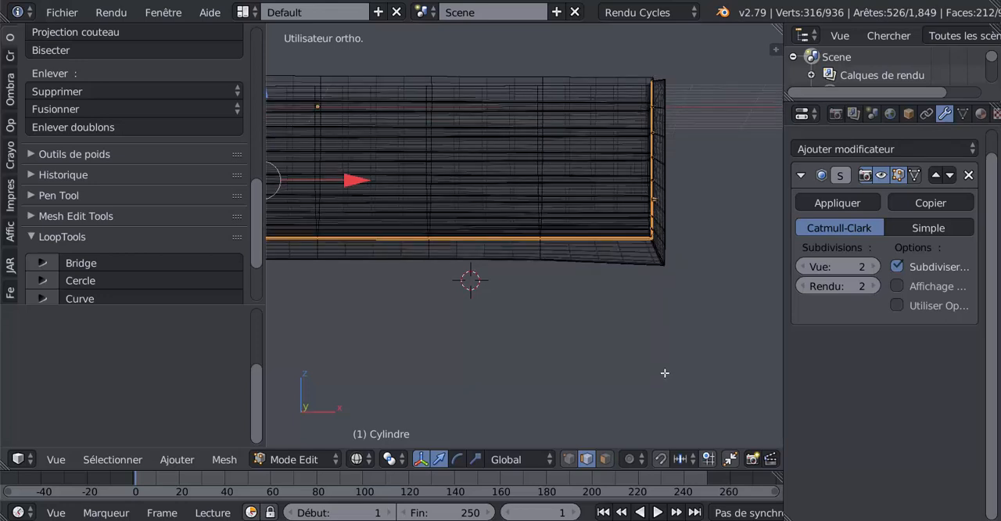
click(569, 459)
key(a)
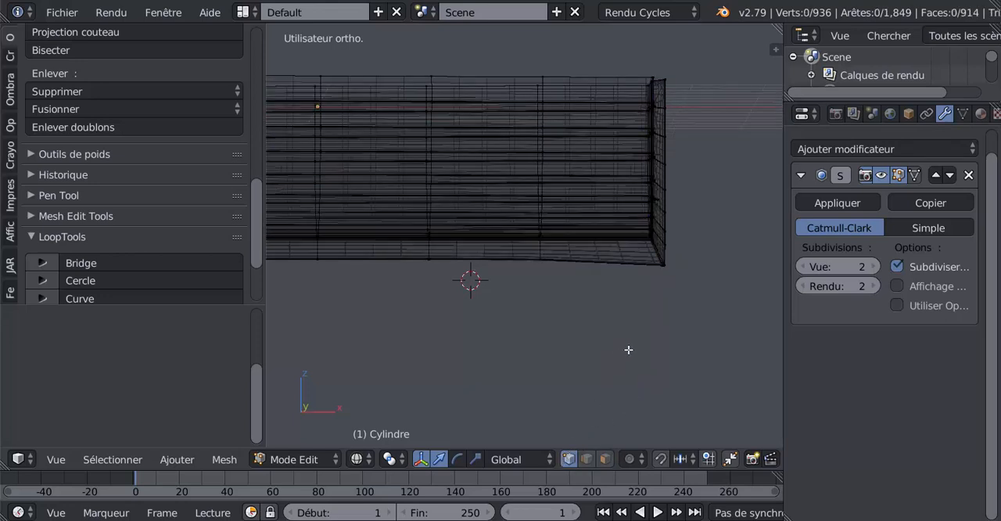
right_click(661, 266)
key(g)
key(z)
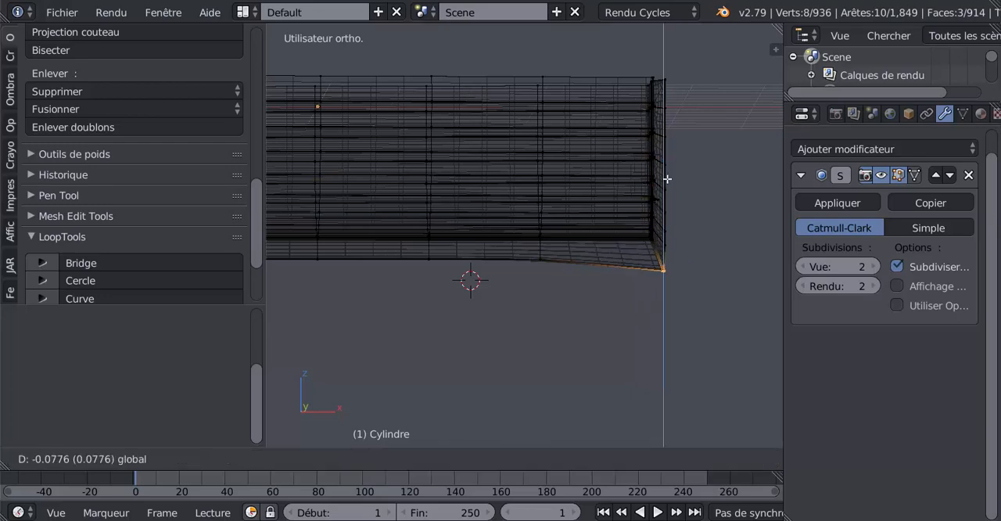
click(665, 188)
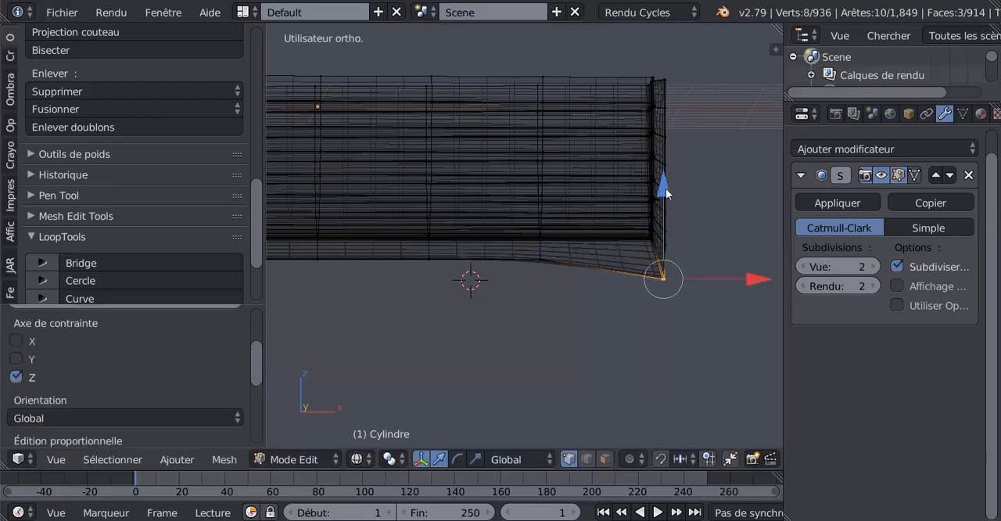
key(Tab)
key(z)
scroll(617, 360, down, 4)
middle_drag(523, 353, 579, 367)
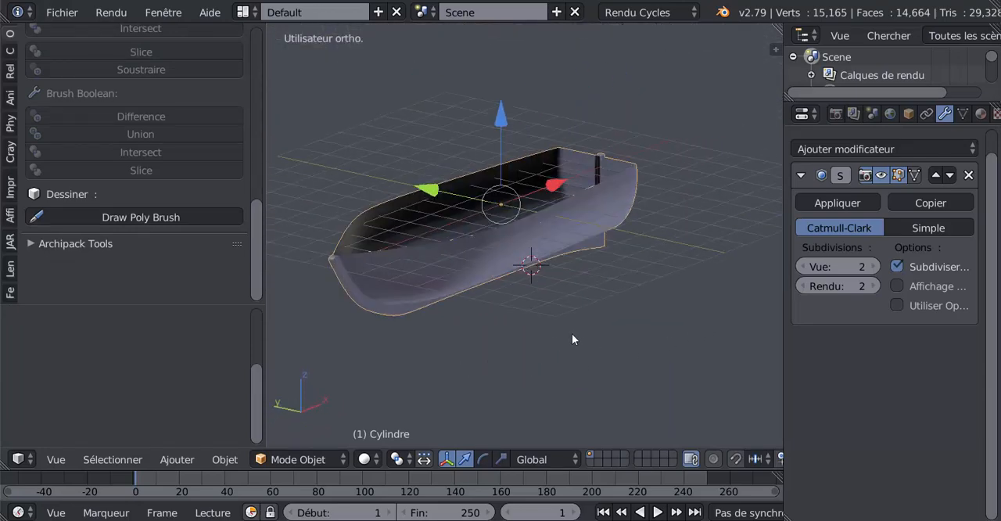
In Edit Mode, select the vertex loop running around the hull's top rim
key(Tab)
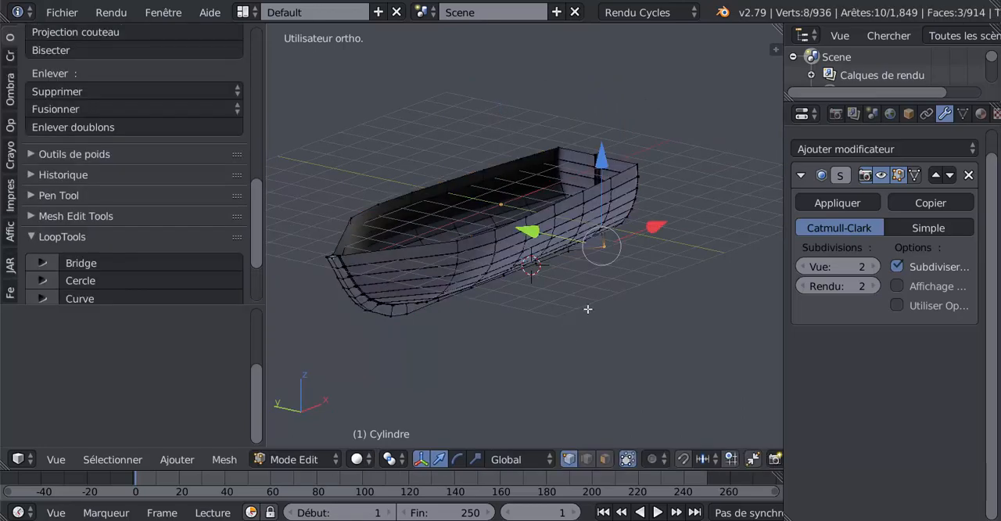
scroll(587, 309, up, 4)
alt+right_click(601, 193)
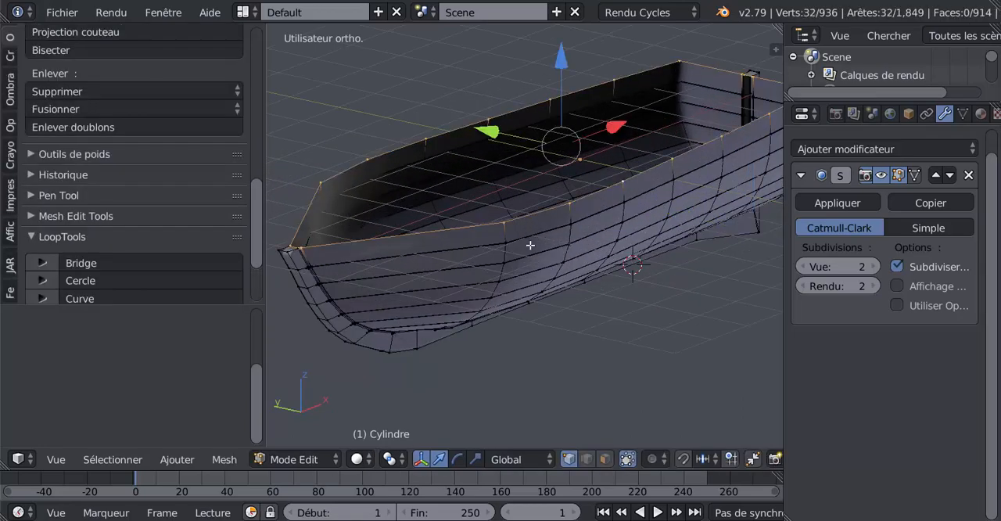
middle_drag(512, 320, 584, 275)
scroll(584, 275, up, 5)
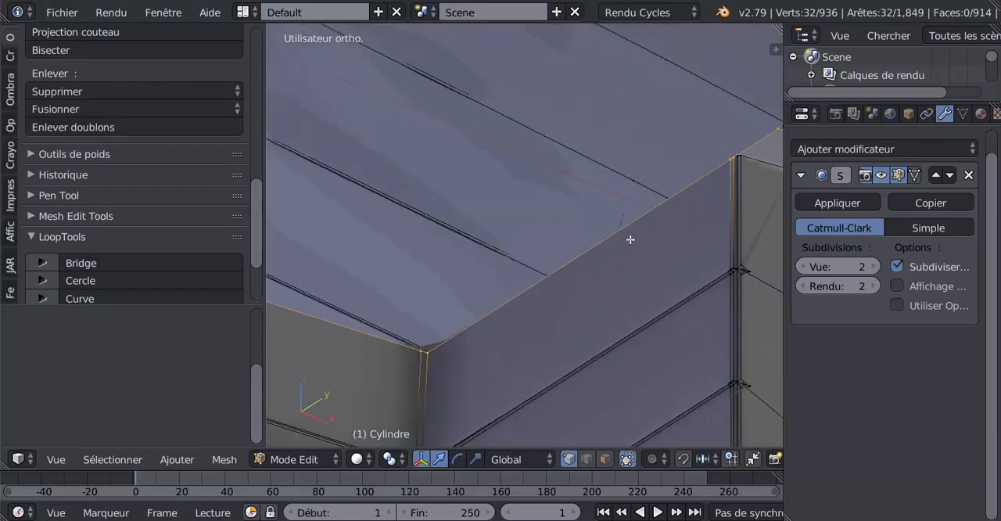
shift+middle_drag(677, 219, 551, 274)
scroll(614, 240, up, 2)
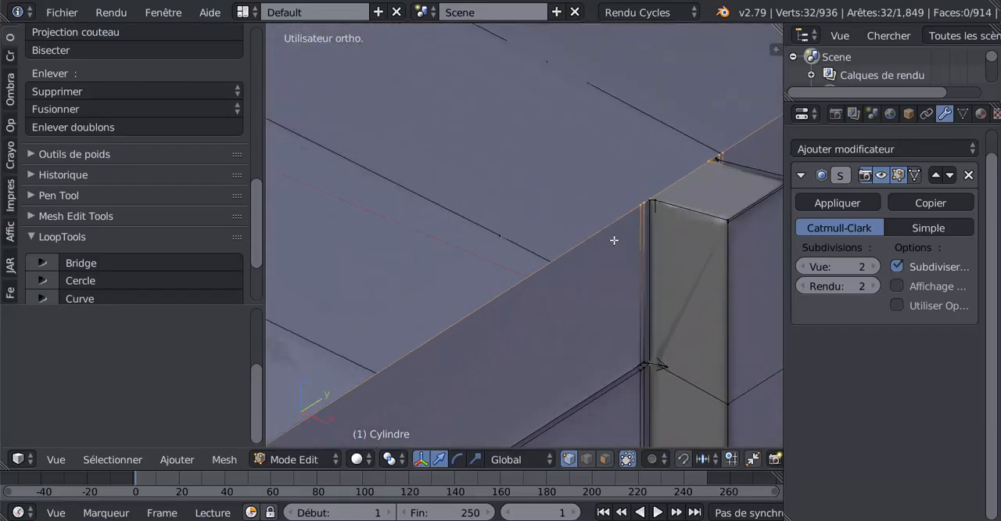
In wireframe display, try to remove the rim vertices beside the stern post from the loop selection
shift+right_click(657, 195)
key(z)
key(c)
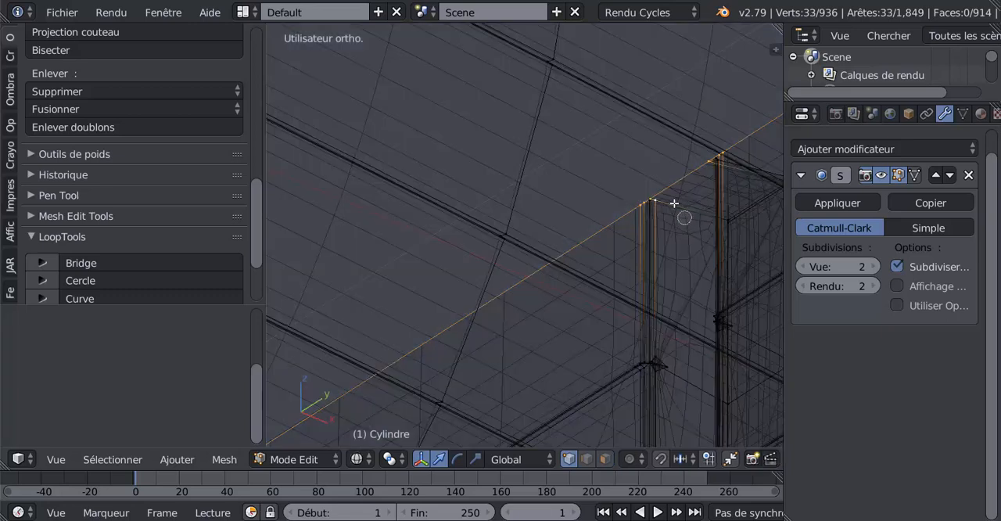
middle_click(655, 199)
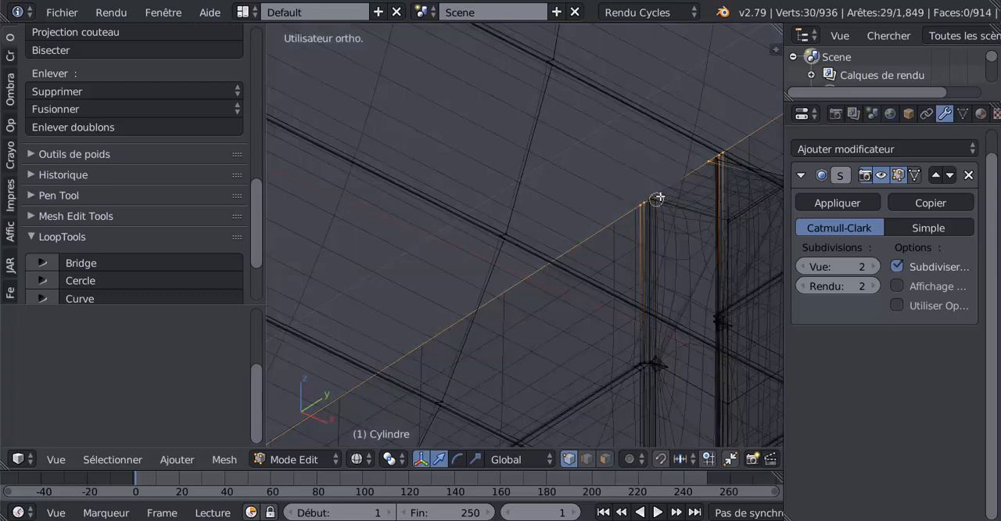
middle_click(709, 163)
right_click(707, 167)
scroll(687, 194, down, 4)
middle_drag(687, 194, 688, 244)
scroll(529, 242, up, 4)
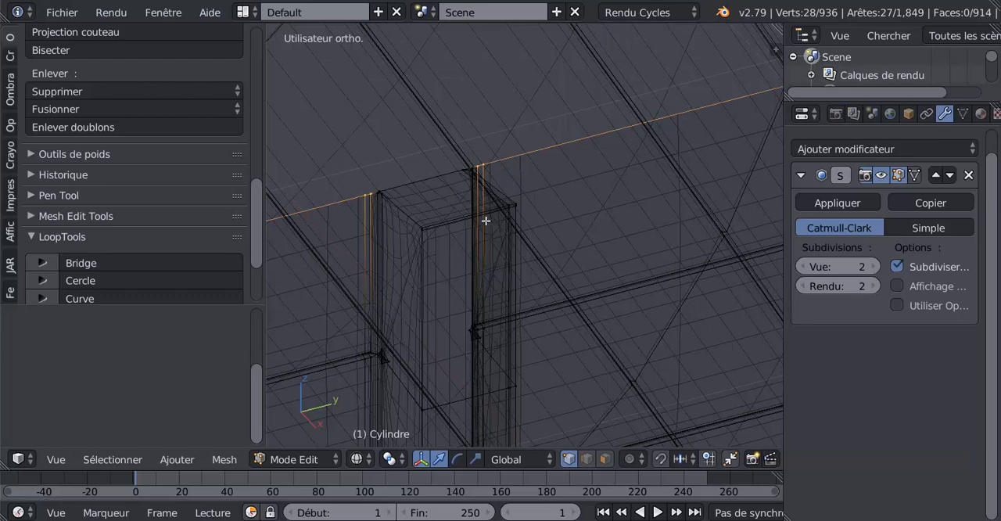
middle_drag(504, 223, 517, 230)
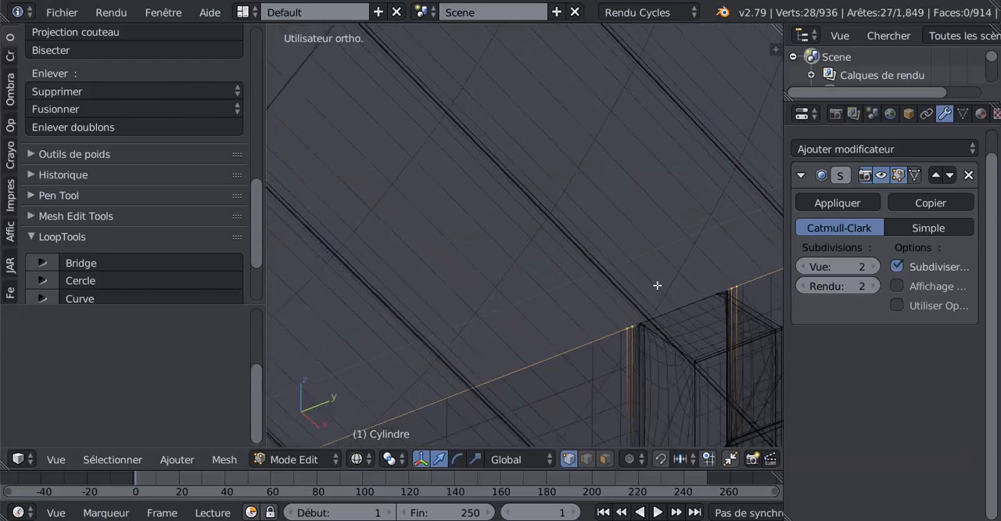
shift+middle_drag(663, 294, 578, 218)
scroll(590, 251, up, 2)
middle_drag(659, 246, 663, 246)
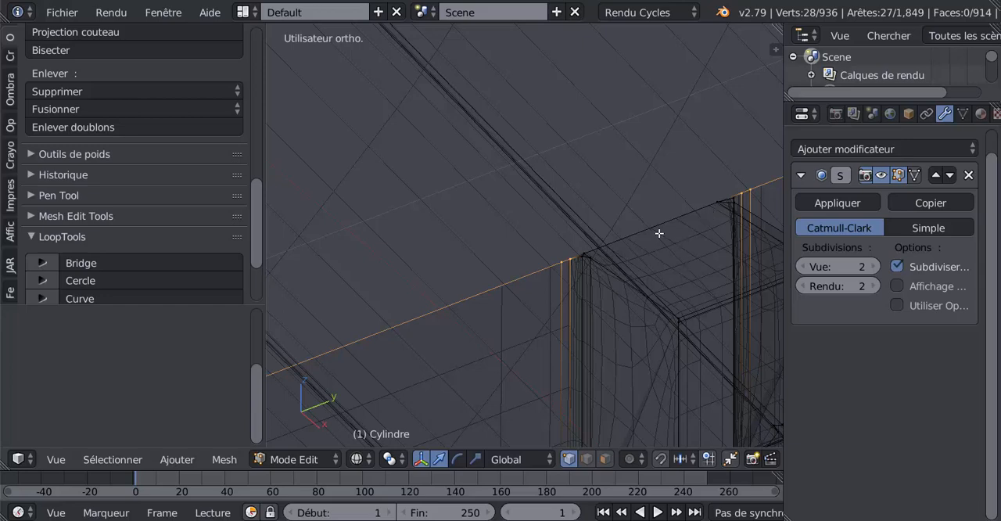
click(654, 235)
Select the hull's top rim edge loop in edge selection, extrude it in solid display and scale it inward to 0.952
click(587, 459)
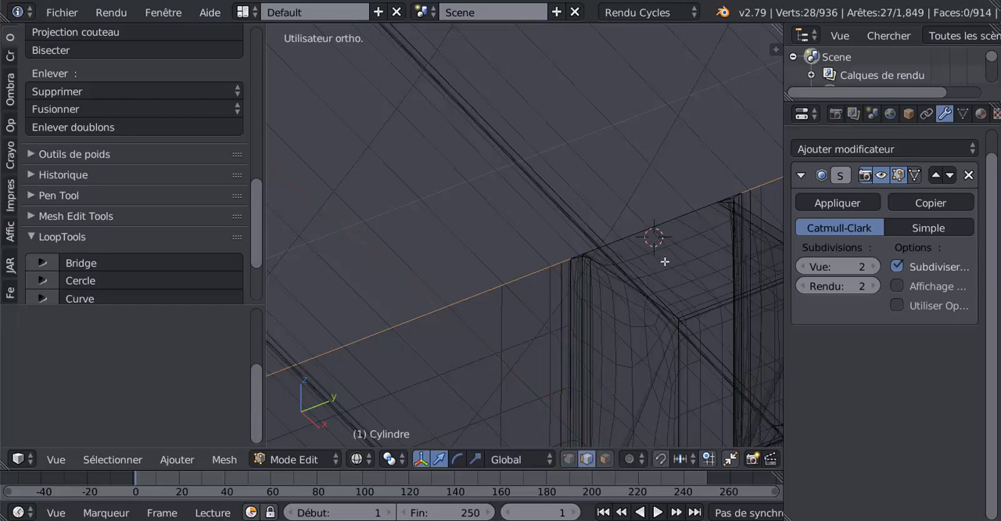
alt+shift+right_click(474, 292)
scroll(479, 295, down, 5)
scroll(461, 319, down, 4)
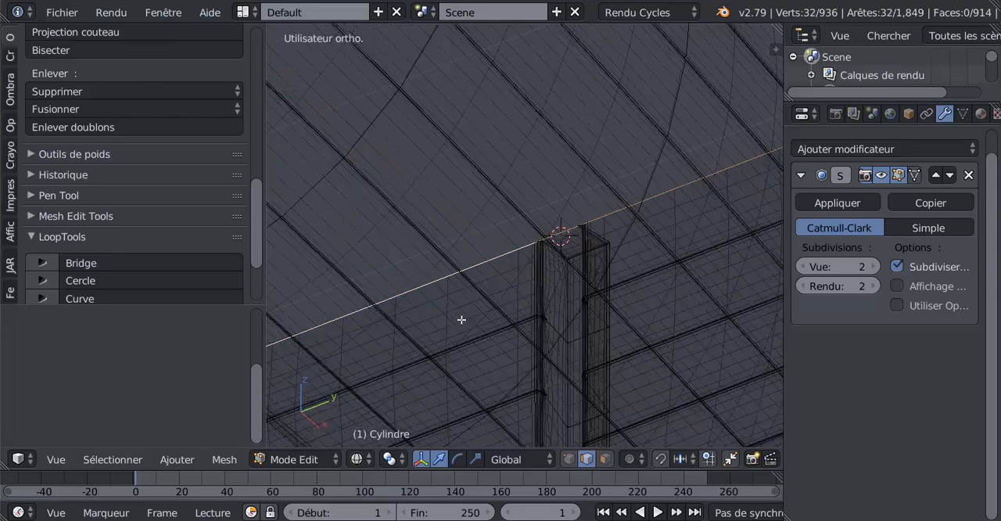
middle_drag(461, 319, 631, 309)
middle_drag(579, 326, 529, 290)
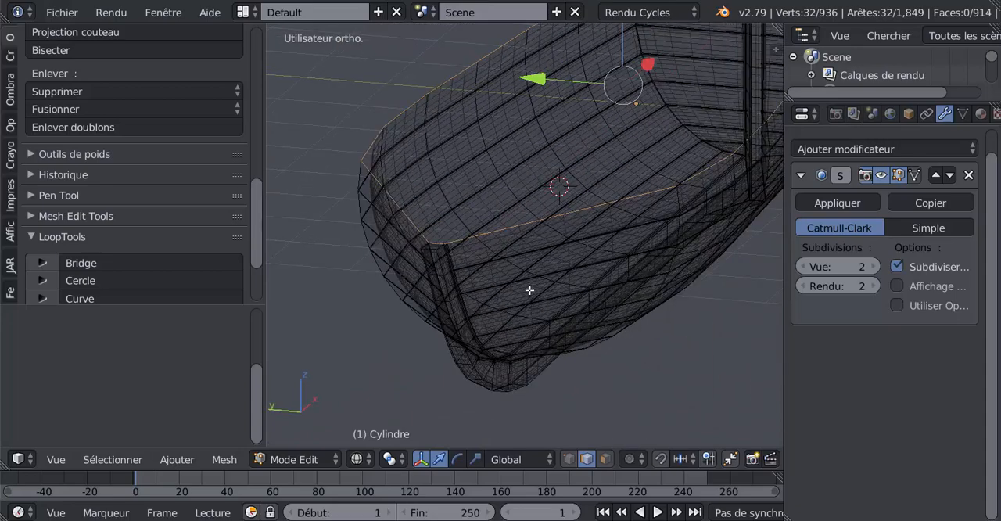
key(z)
middle_drag(627, 330, 576, 353)
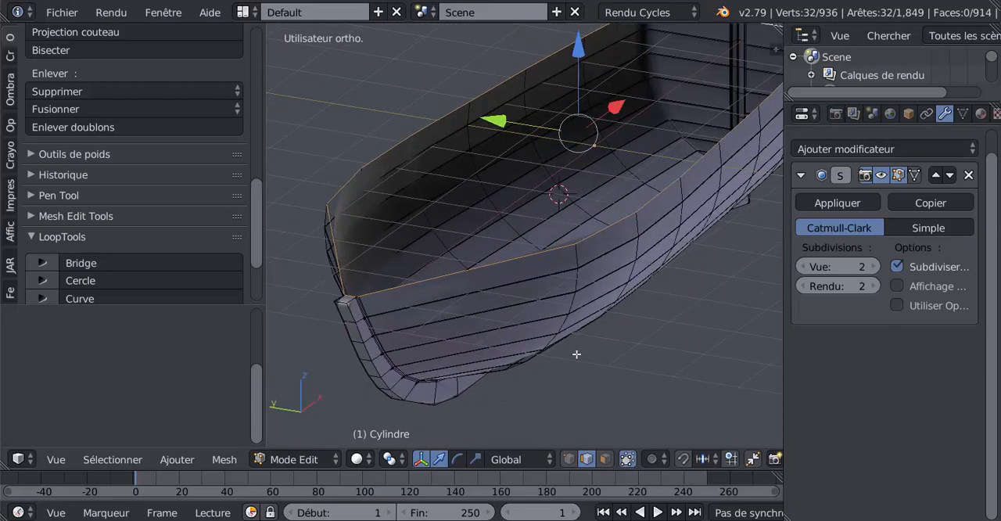
scroll(576, 351, down, 3)
key(e)
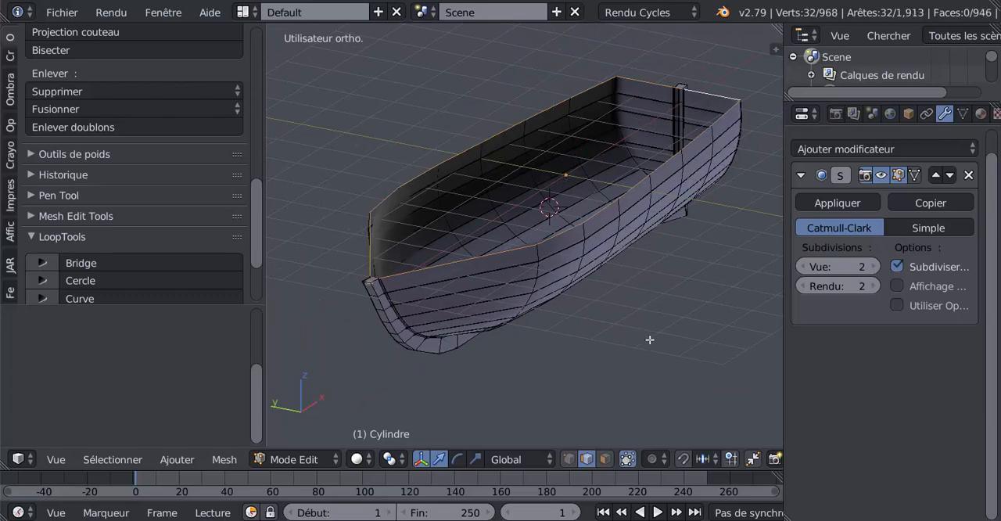
key(s)
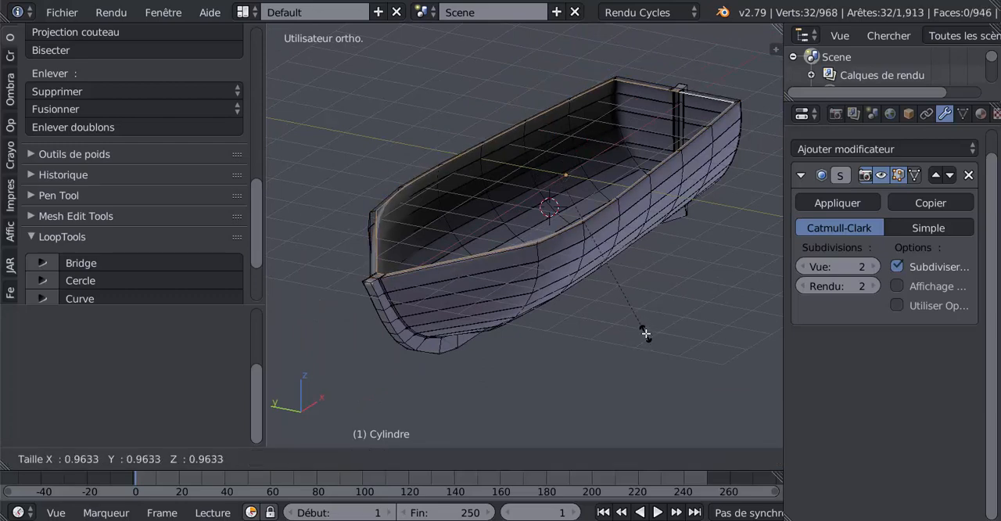
click(646, 331)
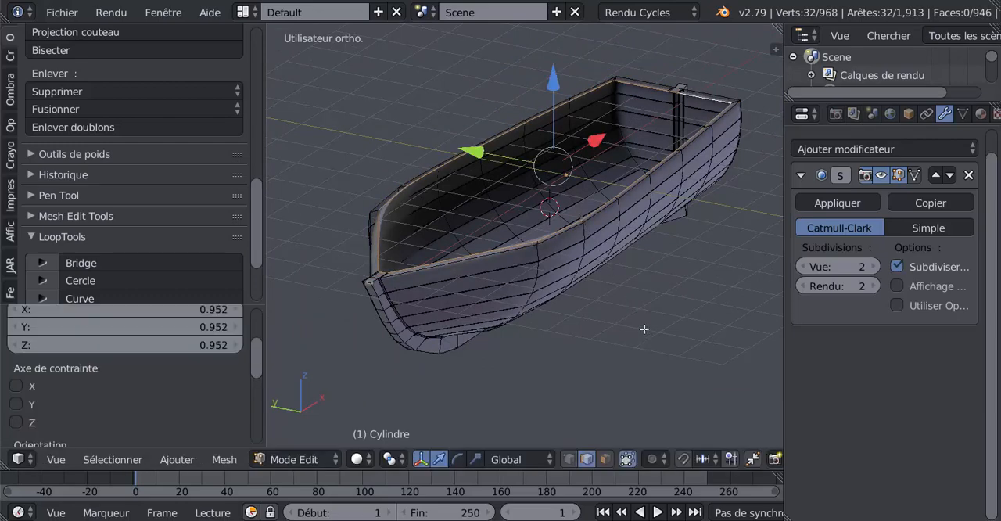
View the extruded rim from above and widen the 3D viewport
middle_drag(646, 331, 618, 319)
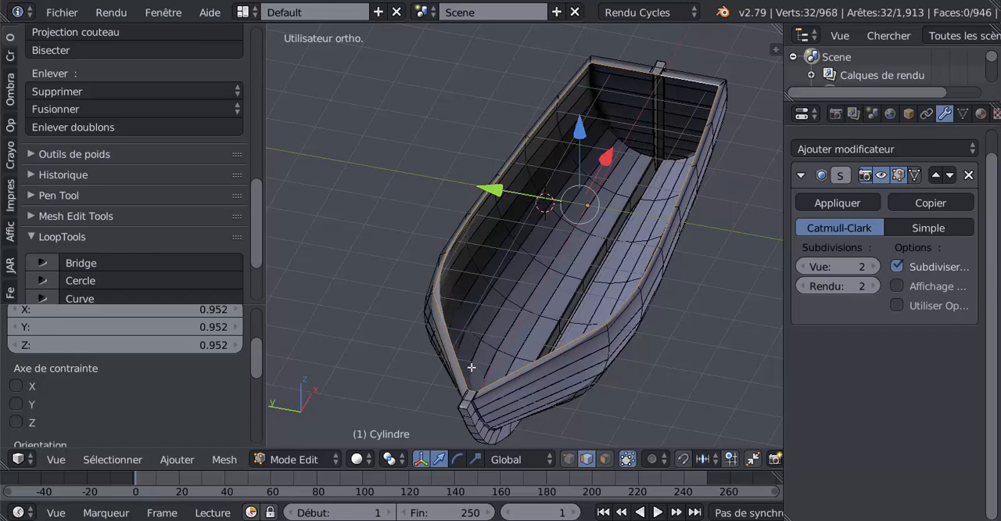
middle_drag(472, 367, 531, 347)
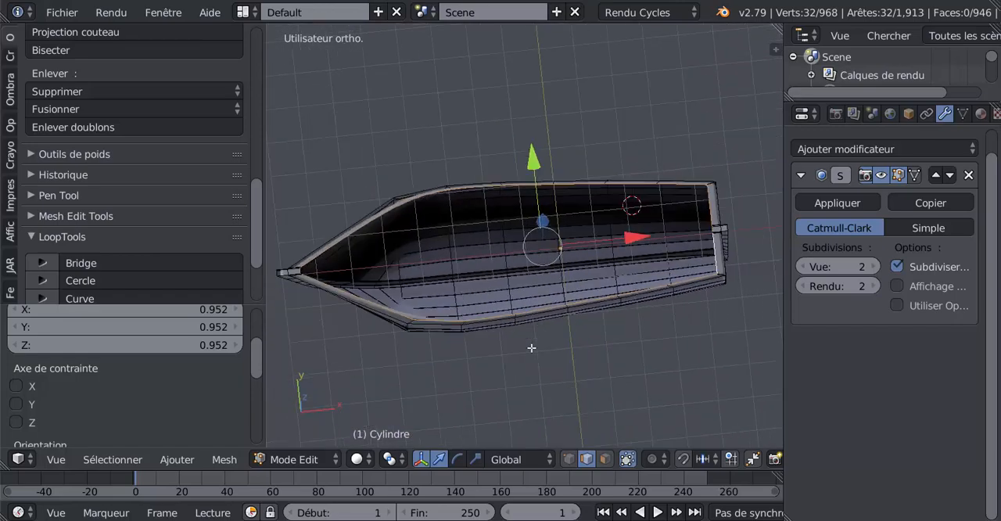
drag(785, 386, 865, 383)
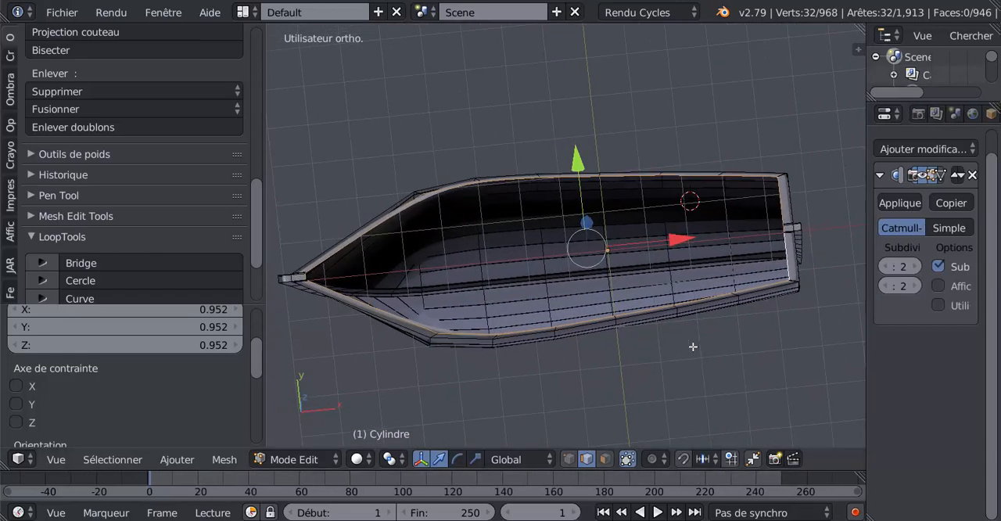
Constrain the 0.952 inward scaling of the extruded rim loop to the X and Y axes only
middle_drag(693, 409, 747, 314)
scroll(672, 328, up, 2)
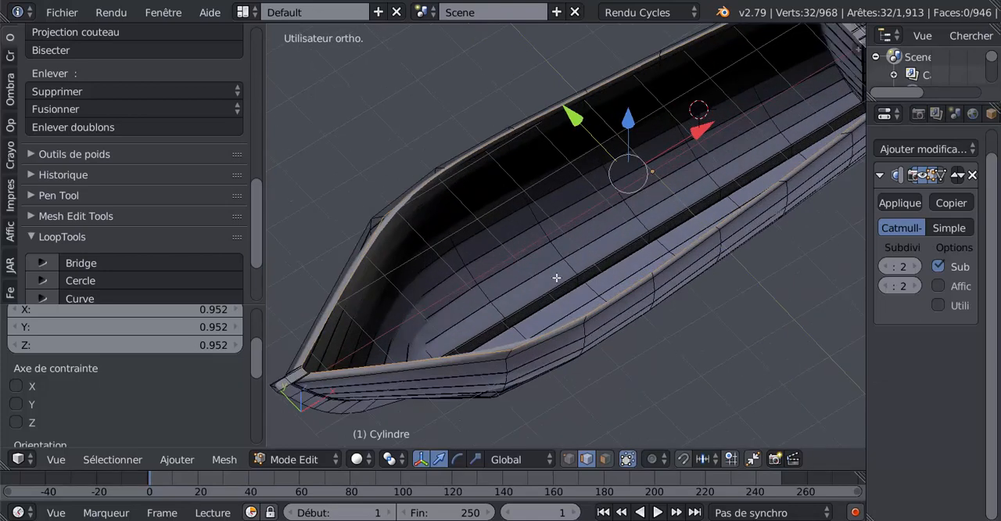
middle_drag(534, 253, 548, 240)
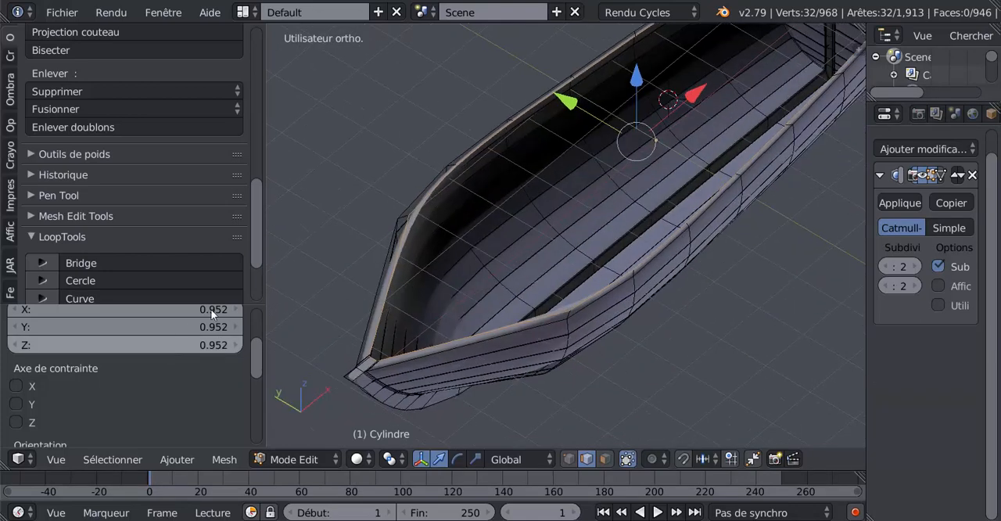
scroll(251, 260, down, 3)
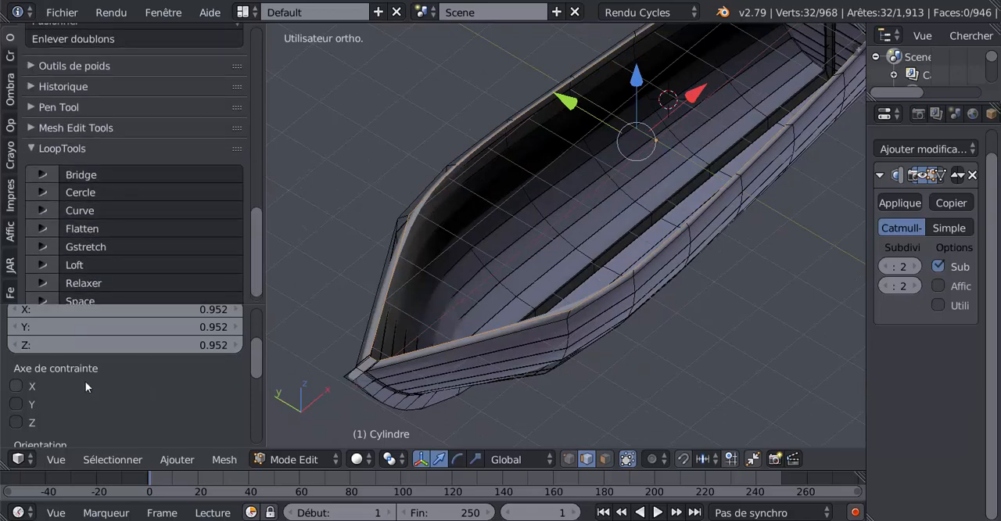
click(15, 387)
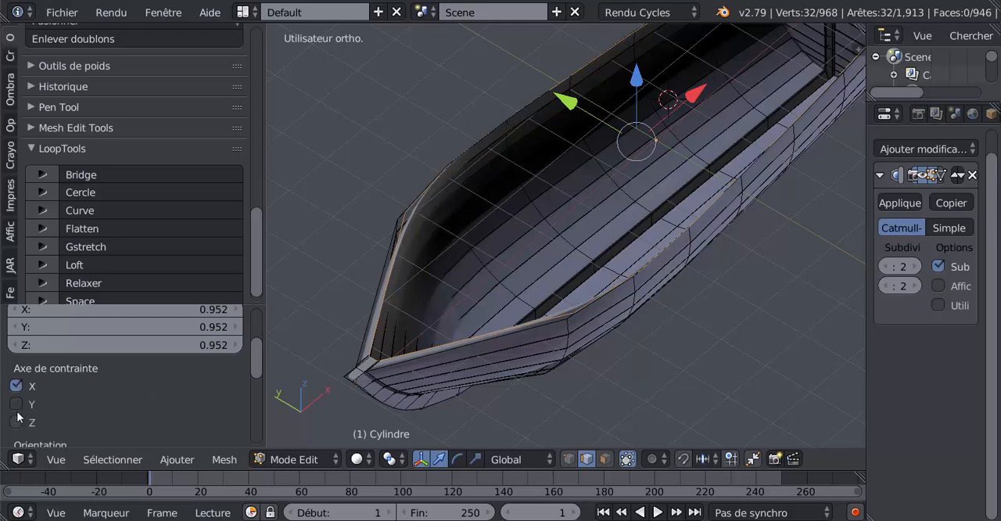
click(15, 404)
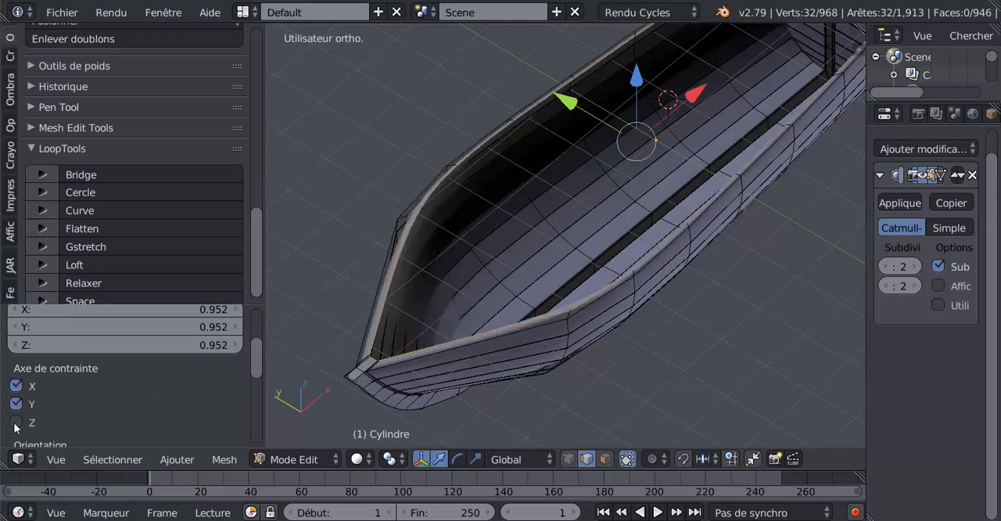
scroll(294, 355, down, 1)
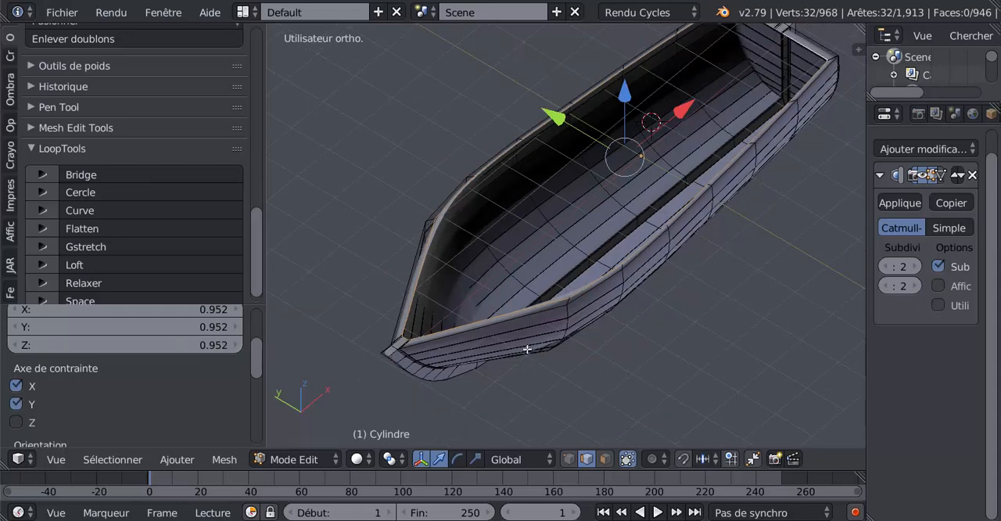
middle_drag(609, 337, 567, 374)
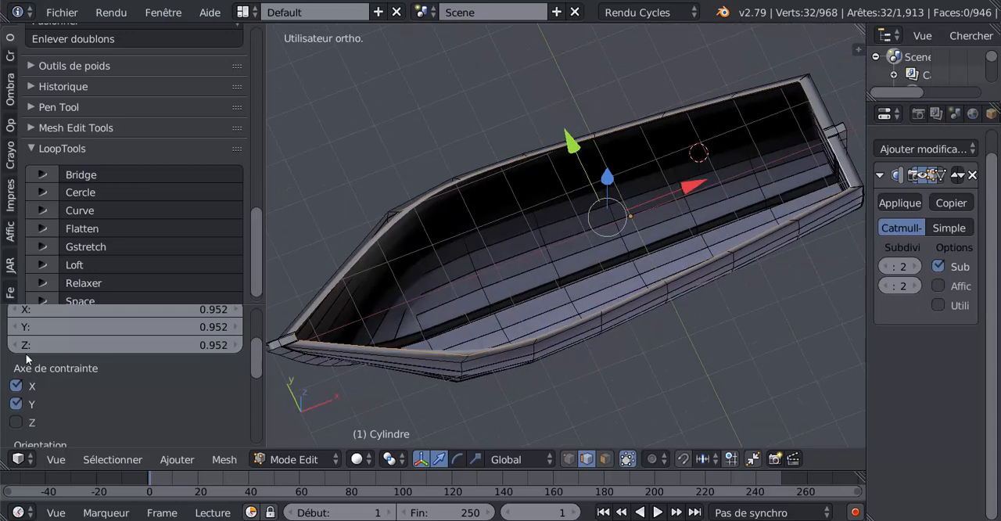
click(16, 422)
click(17, 422)
middle_drag(533, 357, 660, 333)
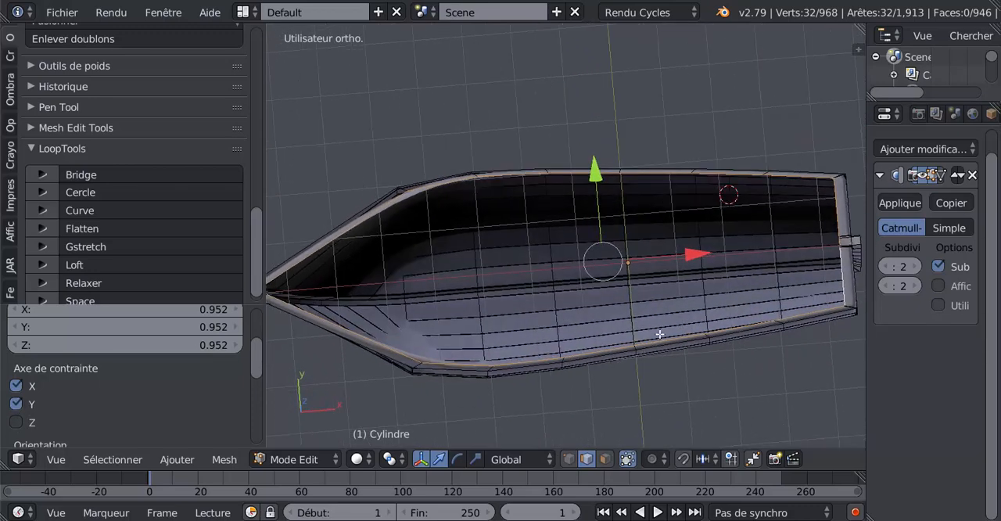
scroll(660, 334, down, 1)
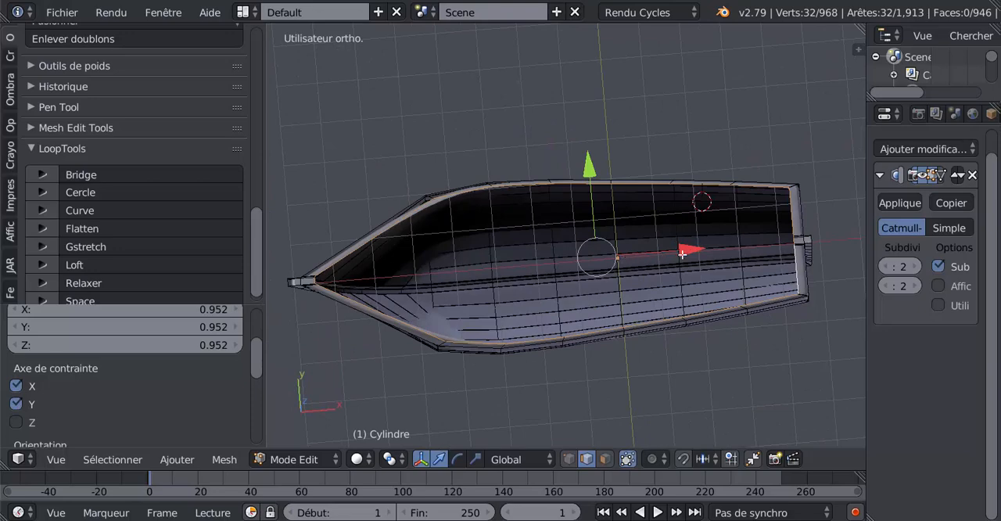
Nudge the inner rim loop slightly along the X axis toward the stern to even out the rim width
drag(692, 251, 695, 251)
middle_drag(648, 307, 693, 249)
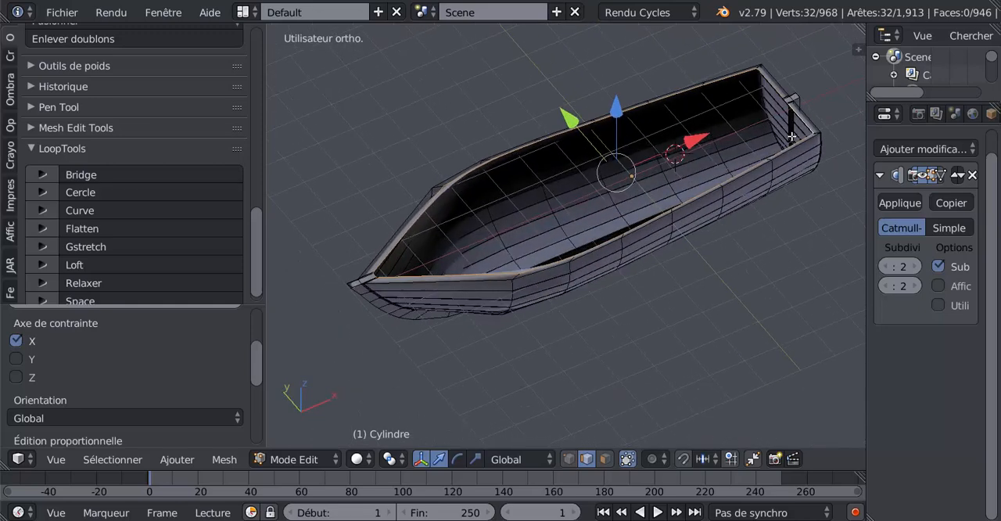
middle_drag(712, 210, 664, 245)
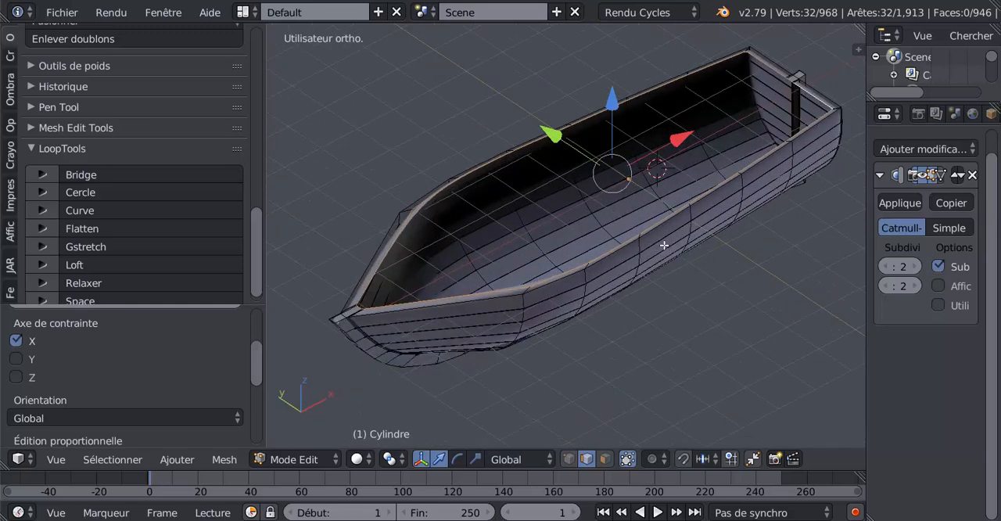
Extrude the inner rim loop, lower it slightly along Z to form an inner lip, and inspect the smoothed hull in Object Mode
key(e)
key(Escape)
key(g)
key(z)
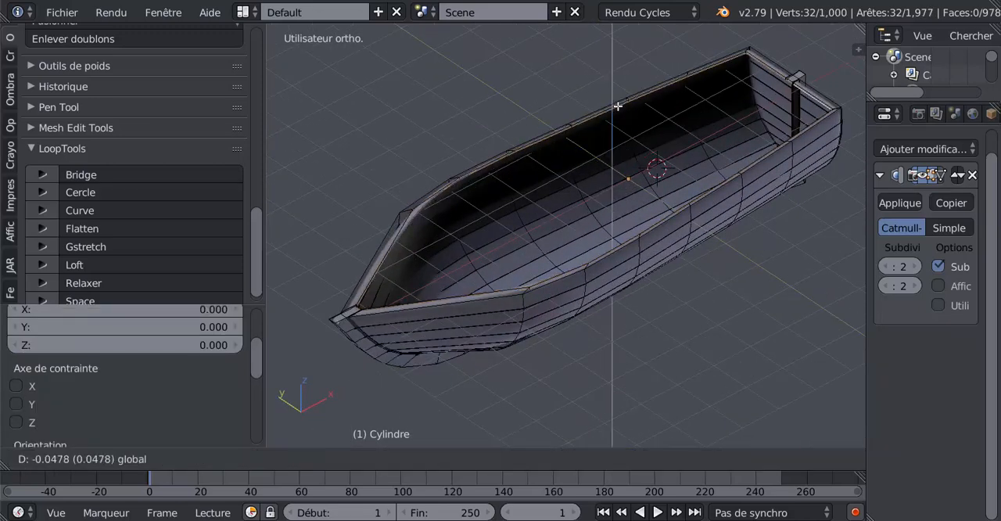
click(612, 121)
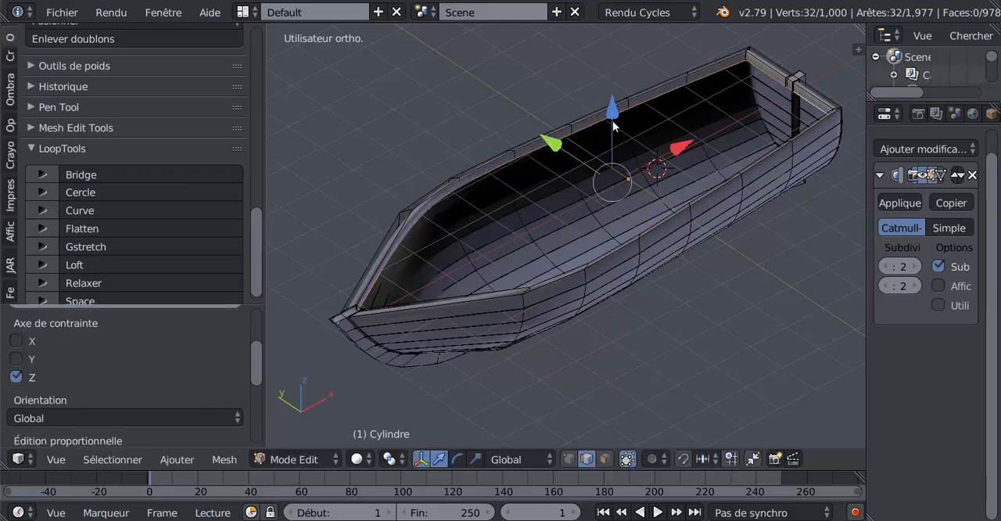
key(Tab)
middle_drag(617, 230, 656, 195)
scroll(658, 191, up, 6)
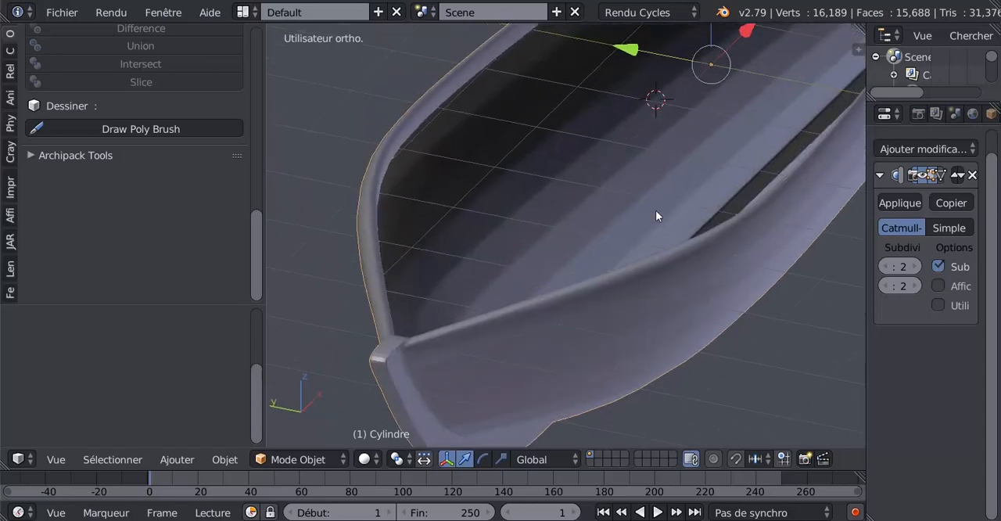
In Edit Mode, add two evenly spaced edge loops along the rim's top face and check the smoothed bow in Object Mode
key(Tab)
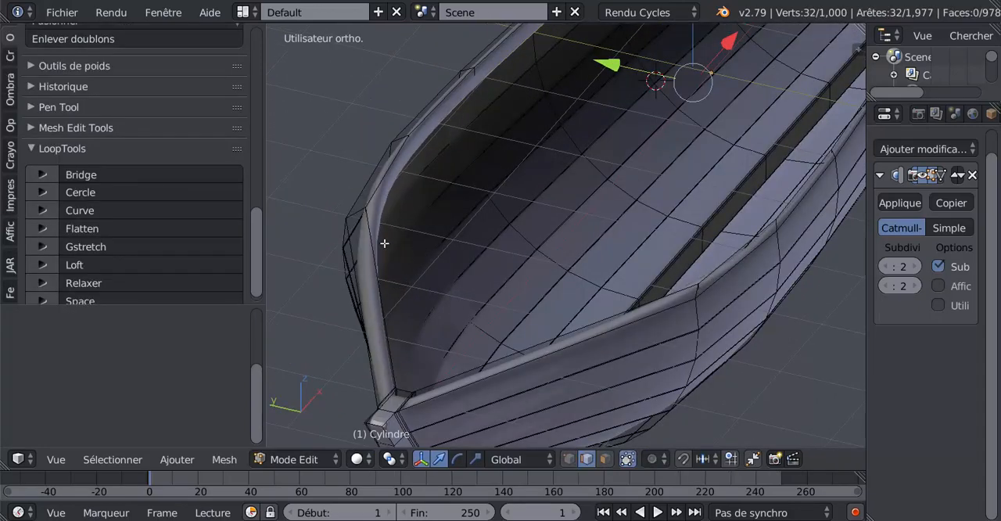
key(ctrl+r)
scroll(361, 210, up, 1)
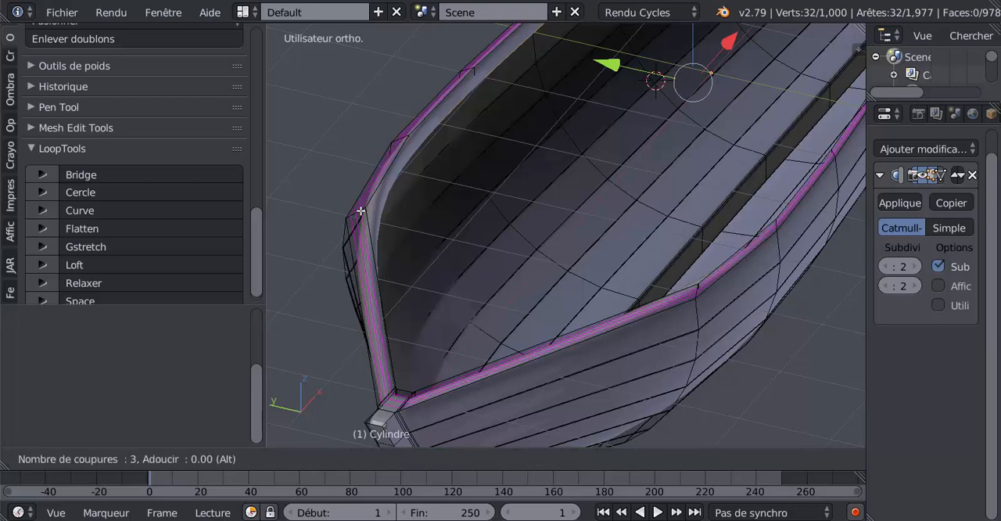
click(360, 210)
right_click(360, 211)
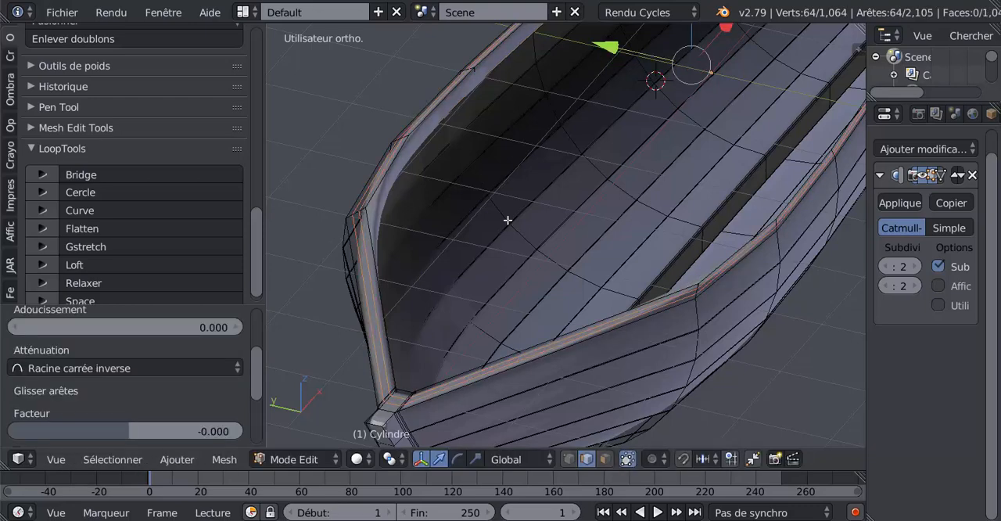
scroll(545, 241, down, 3)
key(Tab)
middle_drag(565, 271, 541, 261)
scroll(540, 261, up, 5)
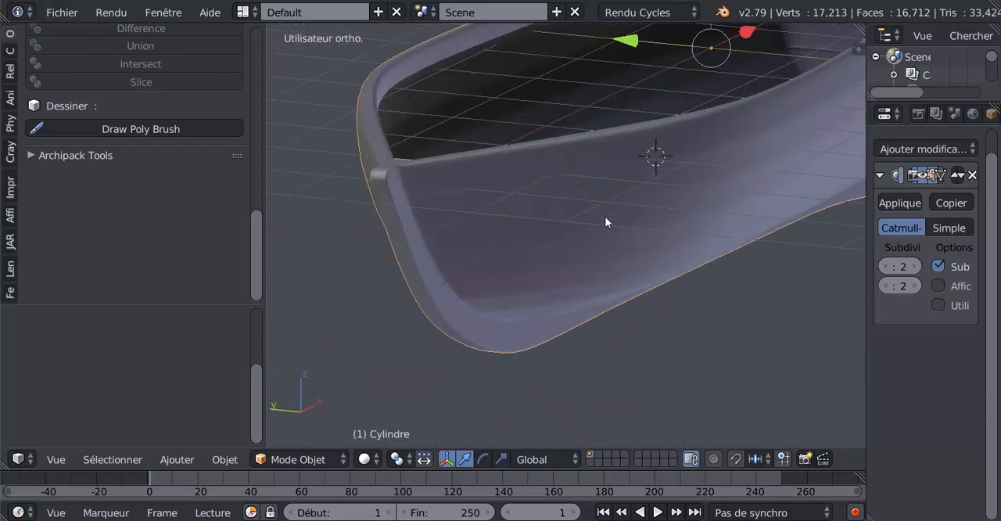
Add an edge loop along one side's uppermost outer plank and slide it toward the rim by a factor of -0.589
key(Tab)
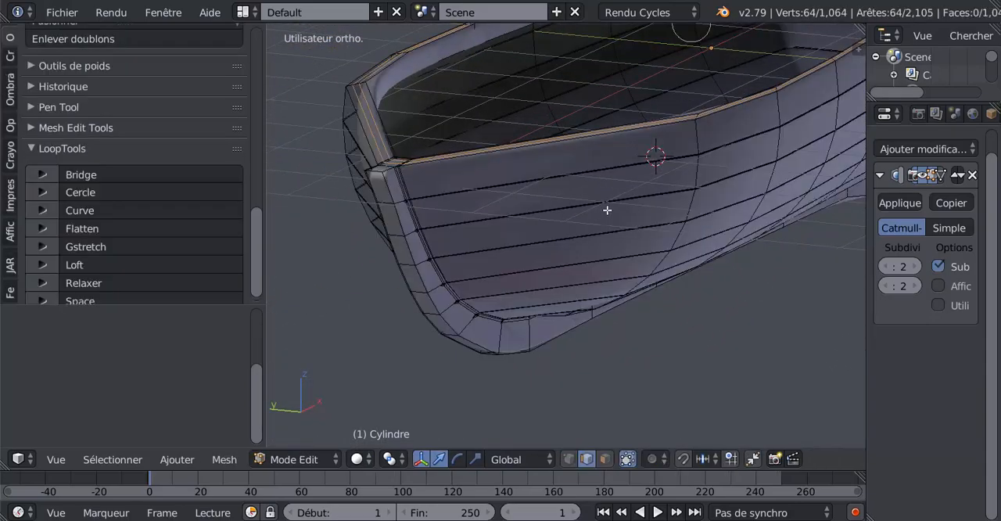
key(ctrl+r)
click(694, 138)
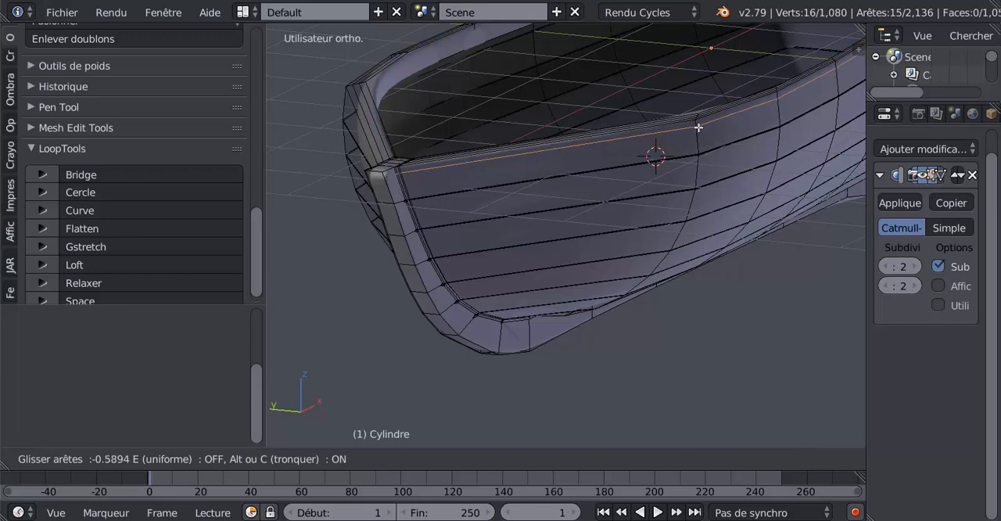
click(653, 153)
middle_drag(653, 153, 732, 147)
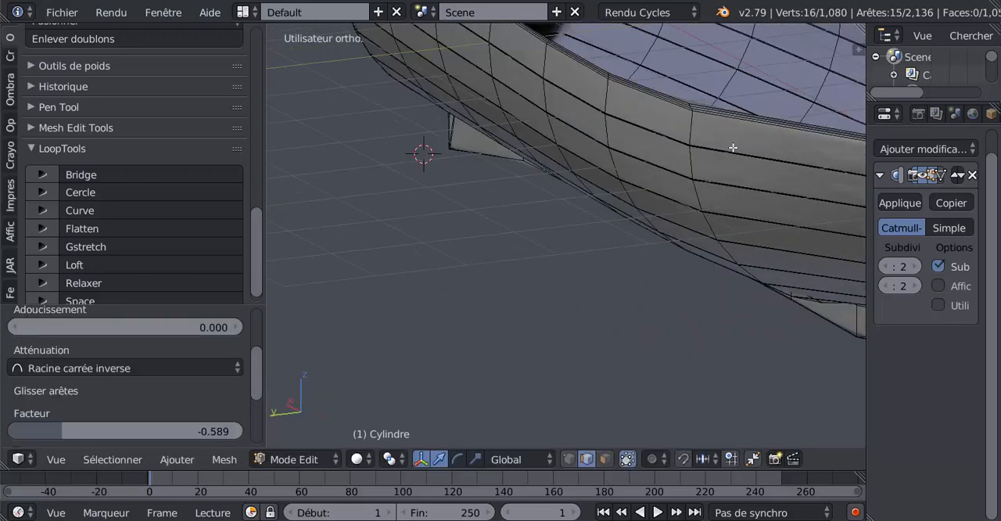
Add a matching edge loop on the opposite side's uppermost plank and slide it toward the rim by a factor of -0.593
key(ctrl+r)
click(688, 129)
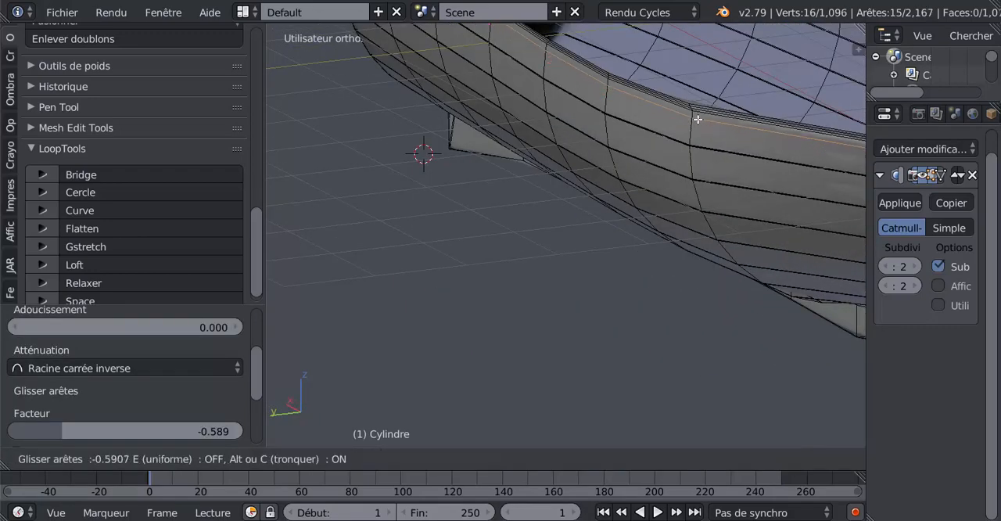
click(697, 125)
scroll(733, 148, down, 3)
middle_drag(733, 147, 619, 154)
scroll(651, 167, up, 4)
shift+middle_drag(730, 159, 613, 219)
scroll(631, 176, up, 1)
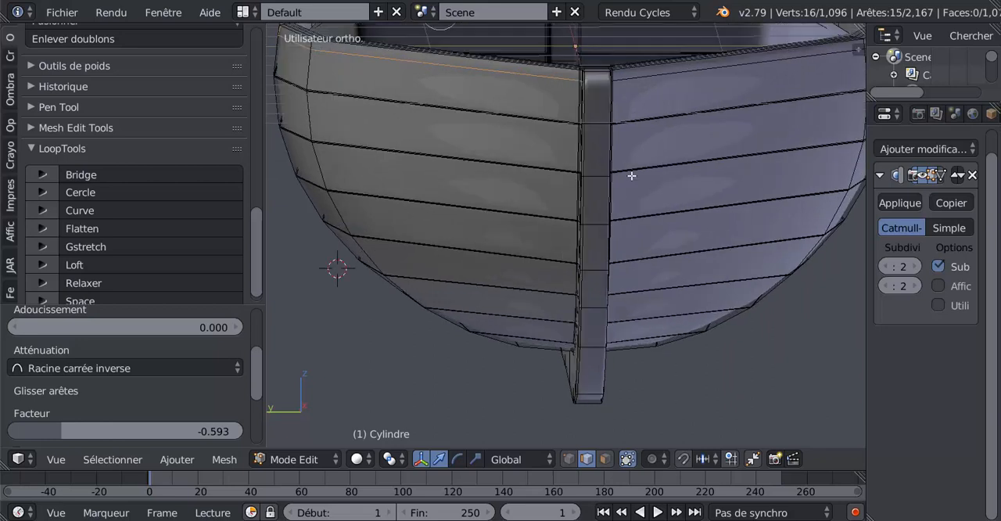
key(g)
key(g)
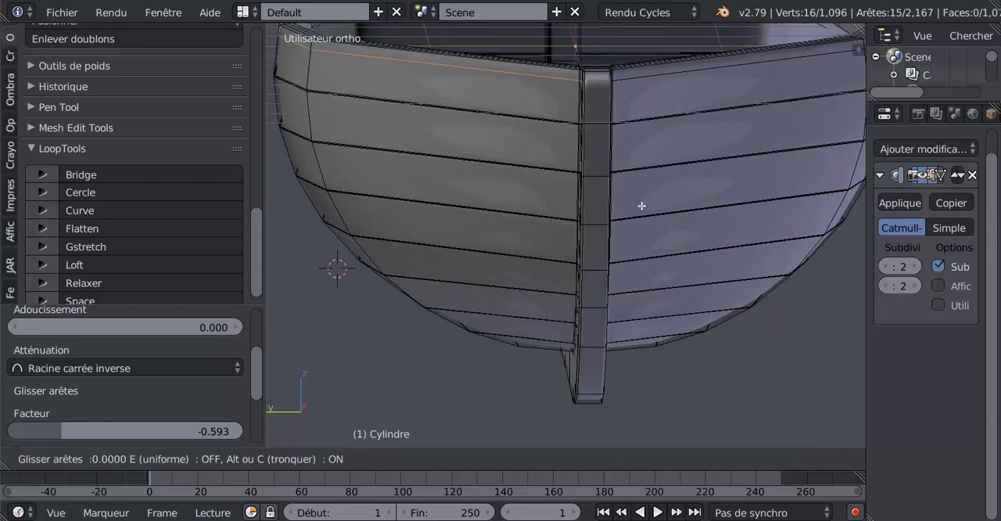
click(641, 205)
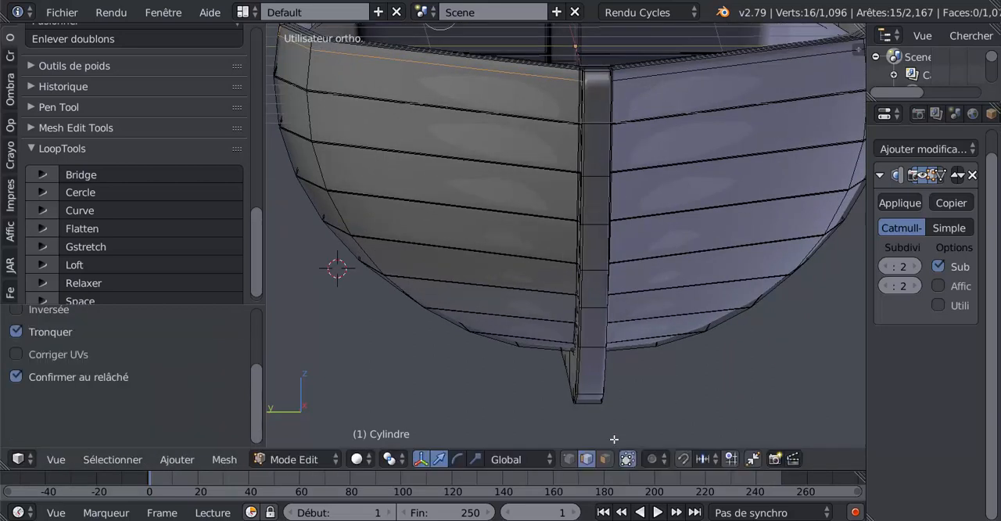
In face selection, select the narrow faces under the rim on both sides of the stem and along one side of the hull
click(605, 458)
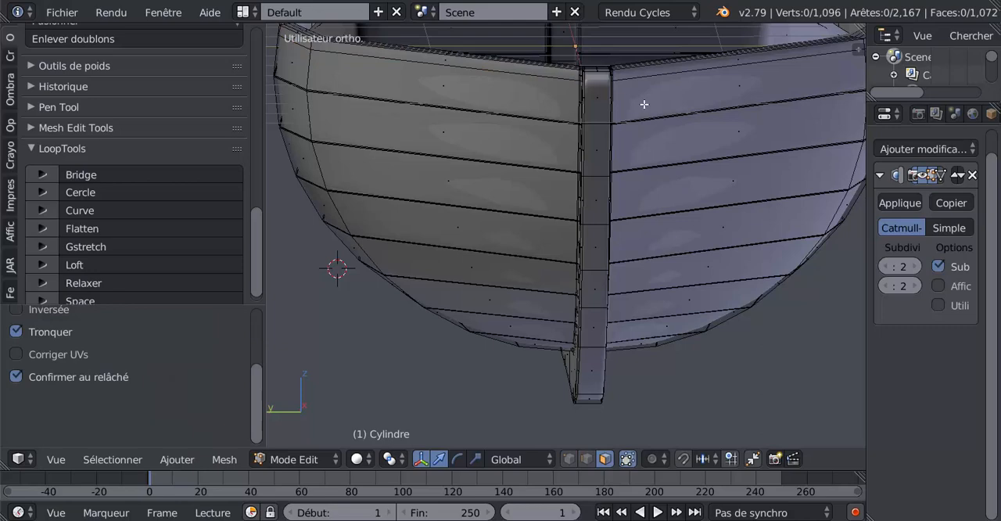
right_click(730, 61)
scroll(617, 110, down, 3)
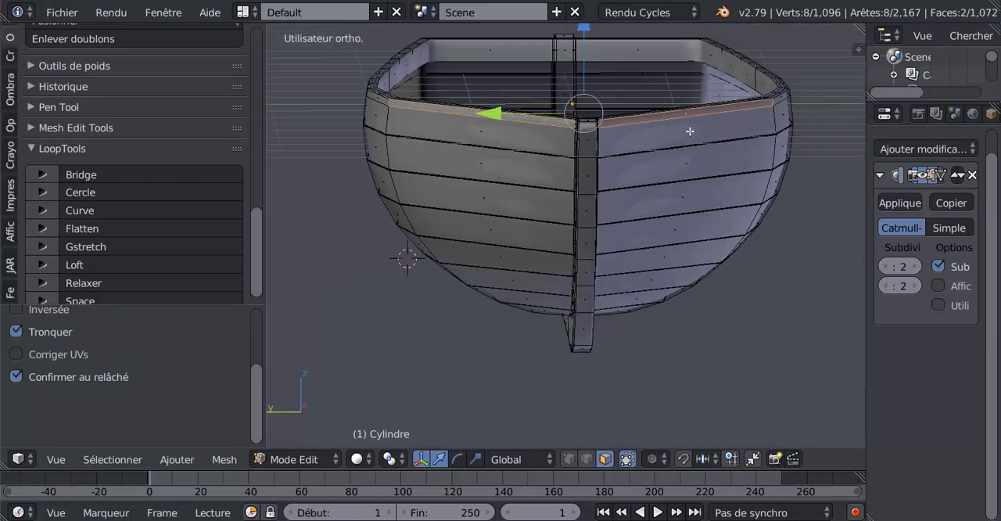
middle_drag(617, 110, 691, 132)
scroll(631, 126, up, 4)
shift+click(631, 122)
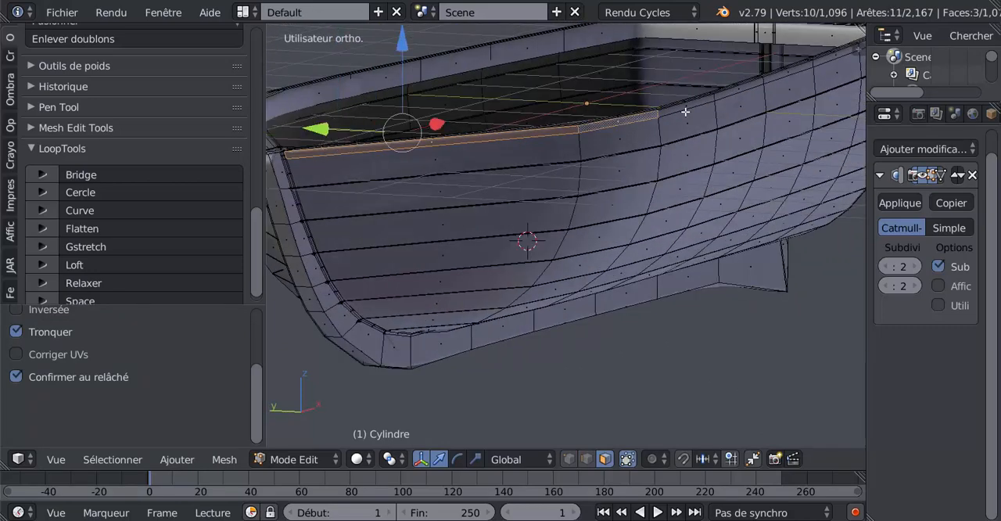
shift+click(690, 107)
shift+click(735, 91)
shift+click(783, 75)
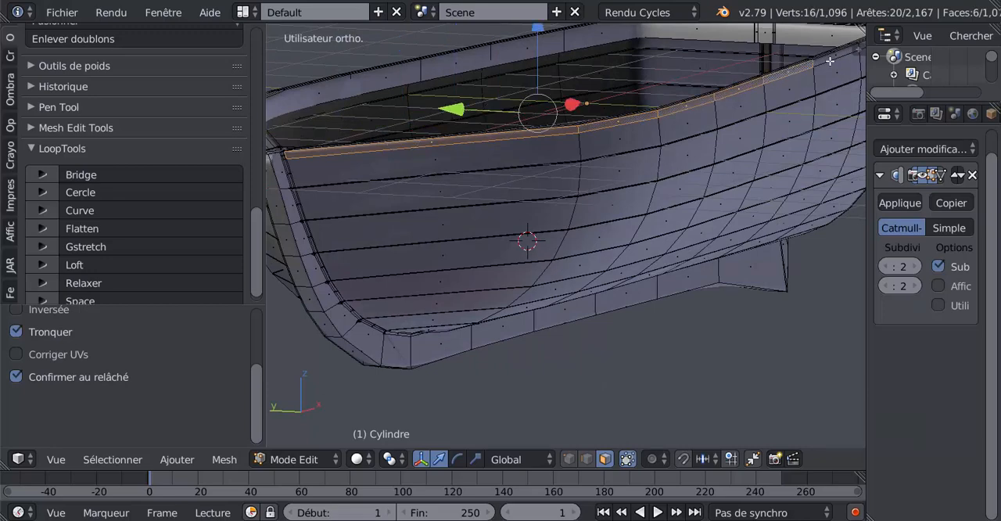
shift+click(827, 58)
Extend the face selection to the stern end of that side and the narrow upper face on the adjoining transom half
middle_drag(827, 57, 660, 157)
shift+click(730, 136)
middle_drag(716, 184, 656, 180)
shift+click(697, 154)
scroll(736, 140, up, 3)
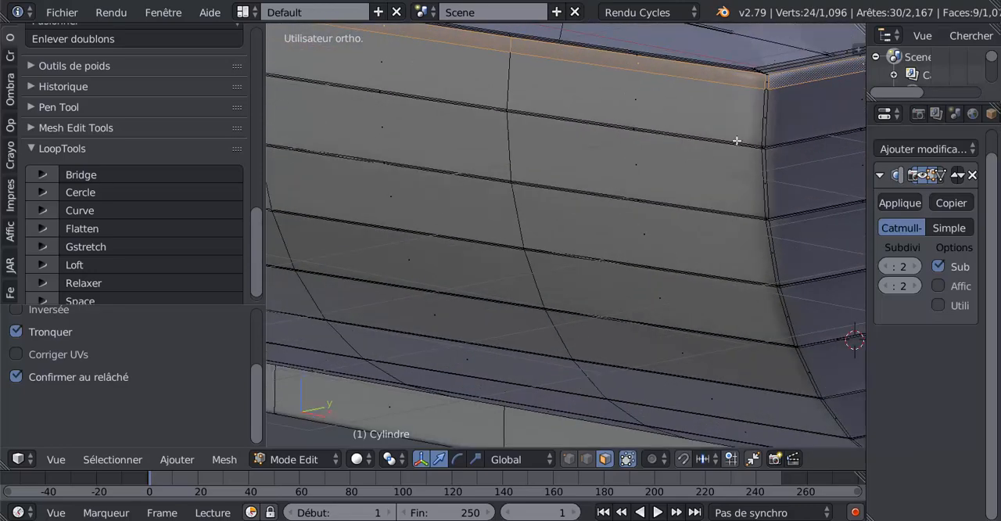
Add the thin stern corner face, the other transom half's upper face and the sliver beside the stern post to the selection
shift+click(768, 81)
middle_drag(797, 119, 622, 177)
shift+click(474, 150)
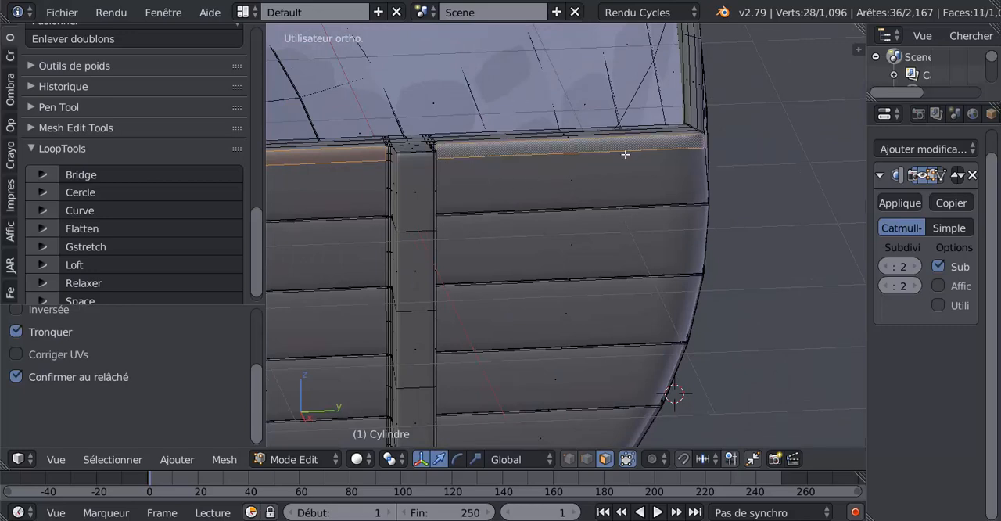
shift+middle_drag(423, 163, 575, 143)
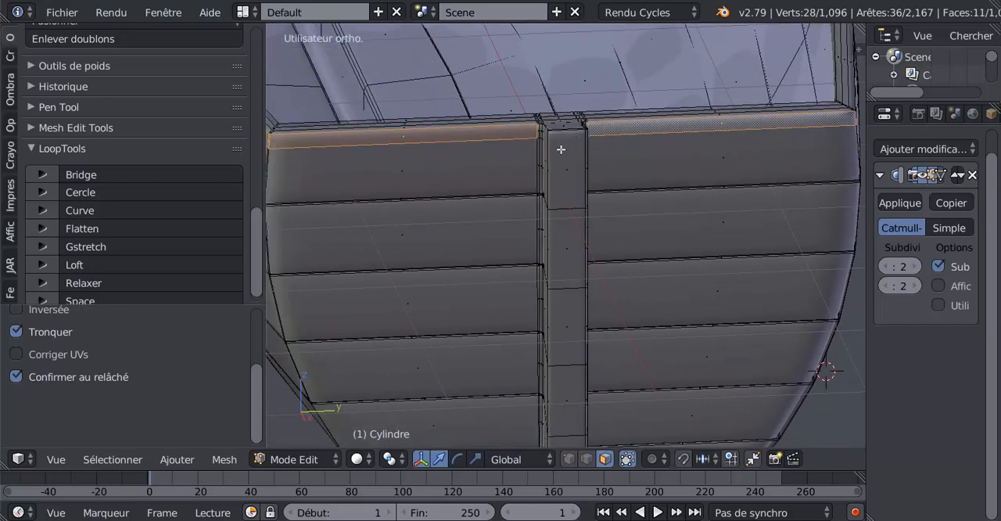
scroll(559, 149, up, 3)
shift+right_click(516, 54)
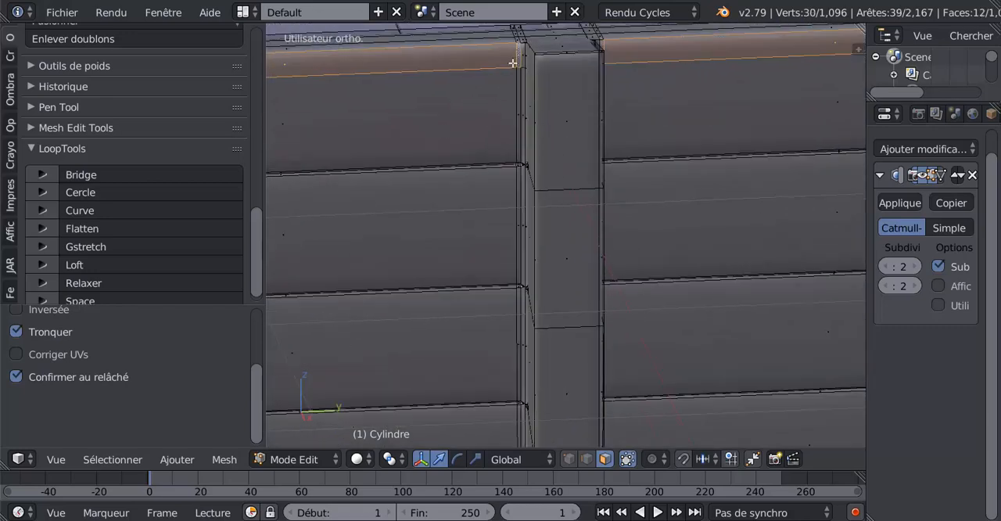
Add the first narrow under-rim face on the hull's remaining side and the thin face at its stern corner to the selection
scroll(547, 86, down, 4)
middle_drag(650, 170, 612, 170)
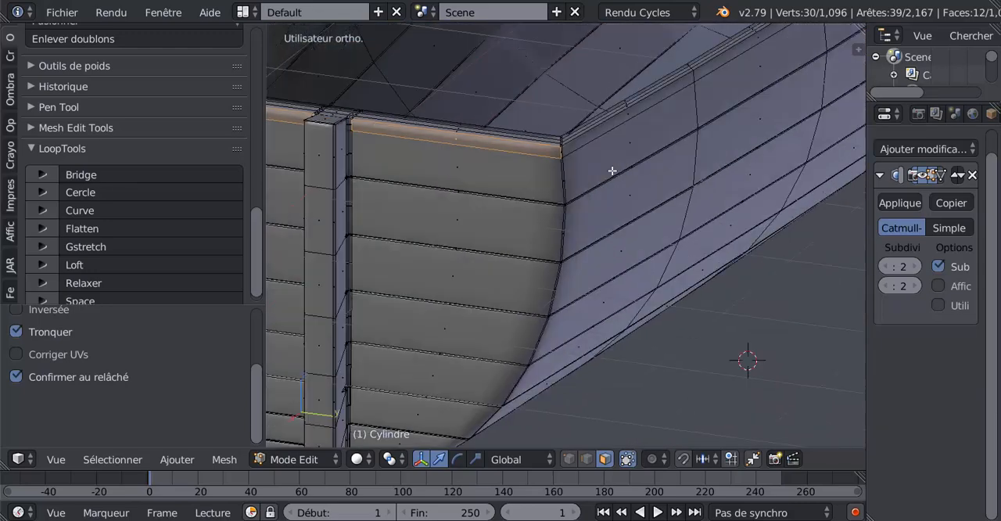
shift+right_click(575, 142)
scroll(563, 92, up, 3)
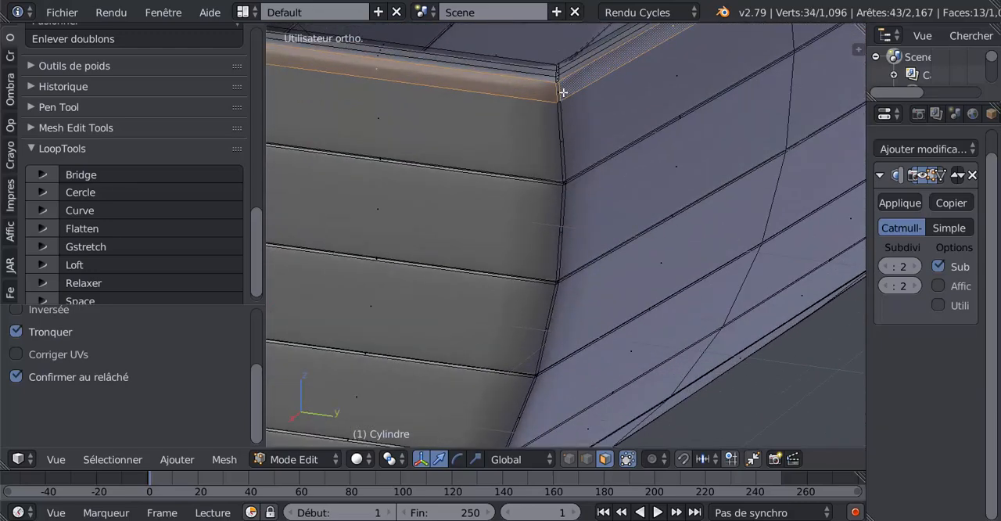
shift+right_click(561, 89)
Extend the selection along the narrow under-rim faces of that side up to the bow
middle_drag(739, 39, 586, 144)
shift+right_click(615, 109)
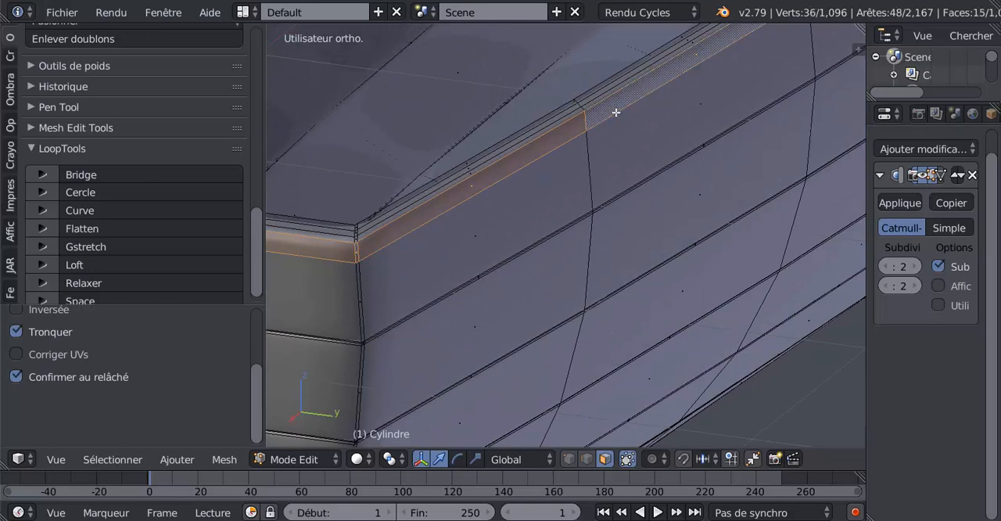
middle_drag(614, 109, 516, 214)
shift+right_click(562, 147)
shift+right_click(705, 49)
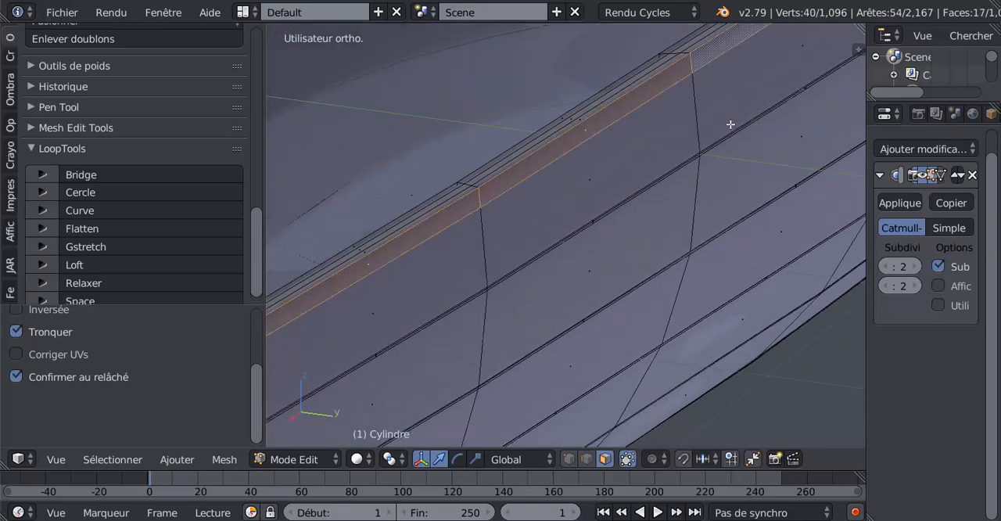
middle_drag(706, 49, 542, 226)
shift+right_click(618, 103)
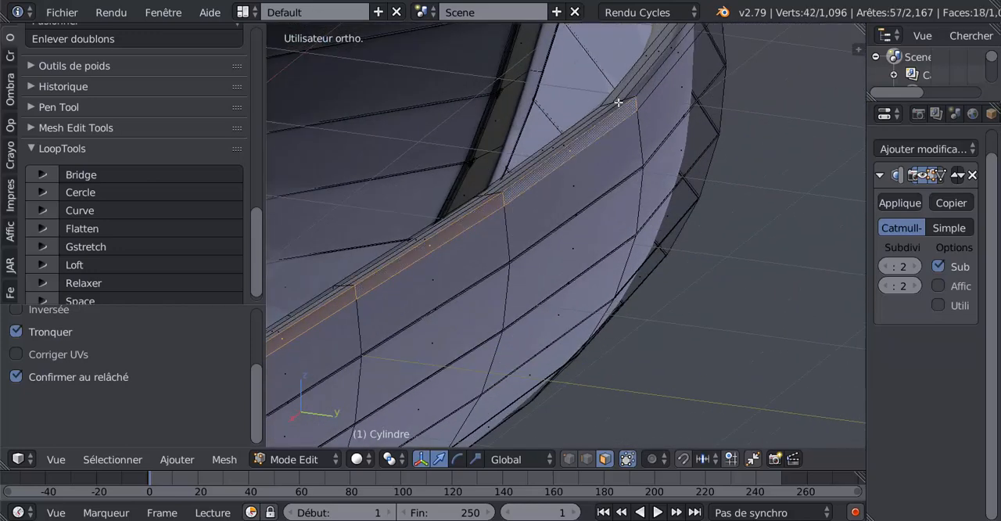
shift+right_click(659, 78)
Extrude the selected band of under-rim faces in place and scale it outward by 1.031
middle_drag(699, 116, 493, 226)
scroll(368, 217, down, 5)
middle_drag(347, 232, 512, 290)
key(e)
right_click(648, 363)
key(s)
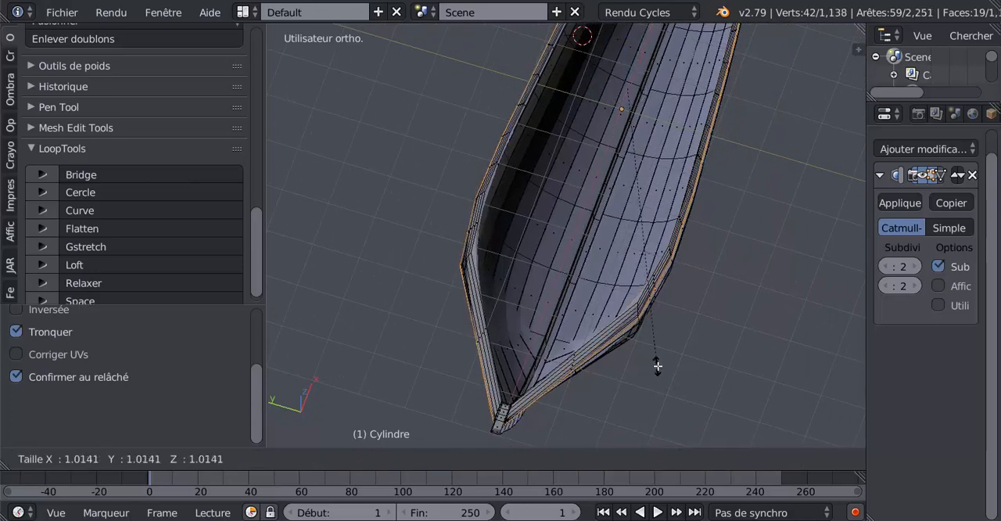
click(665, 369)
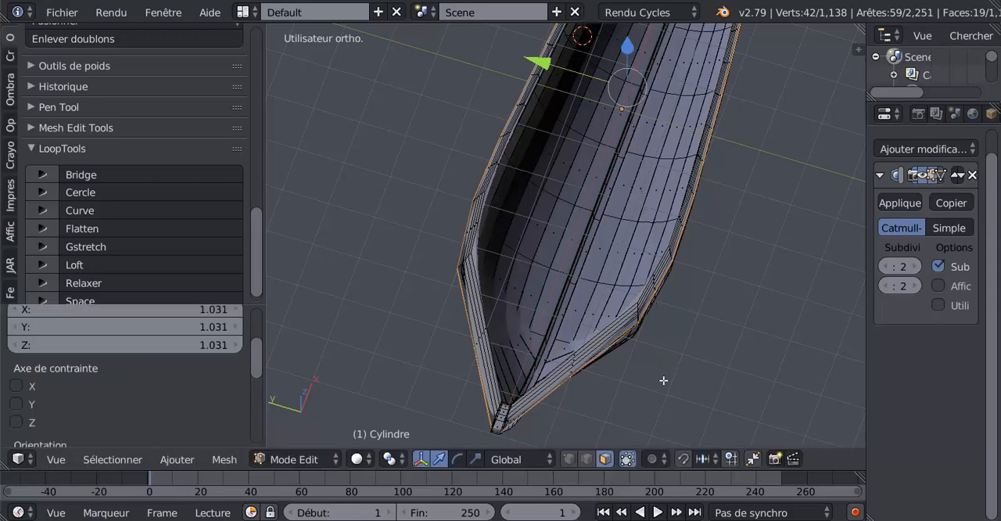
Nudge the extruded outer rim band slightly along the X axis
key(Tab)
middle_drag(665, 369, 535, 362)
key(Tab)
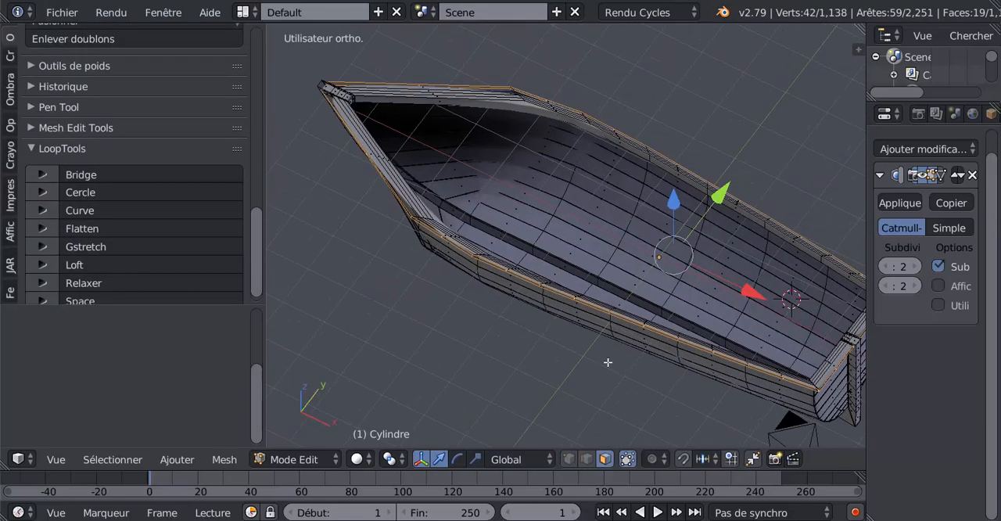
middle_drag(608, 362, 627, 353)
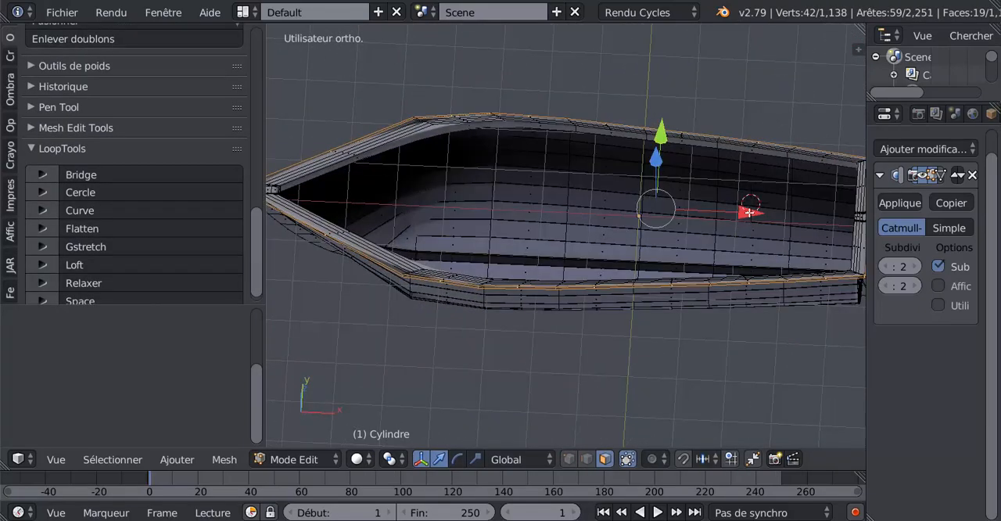
drag(749, 212, 747, 214)
Inspect the smoothed hull in object mode, examining the outer rim and the stern corner
key(Tab)
middle_drag(584, 337, 653, 322)
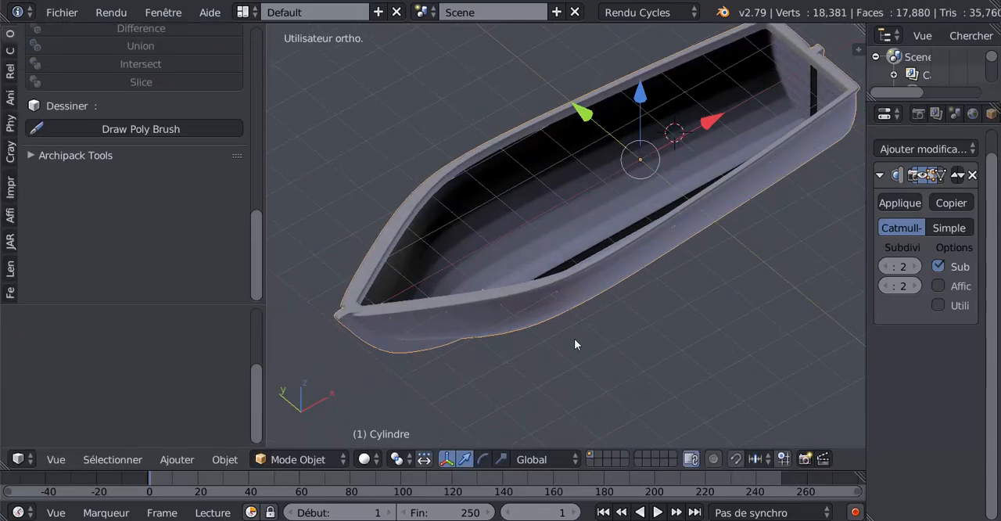
middle_drag(575, 342, 755, 299)
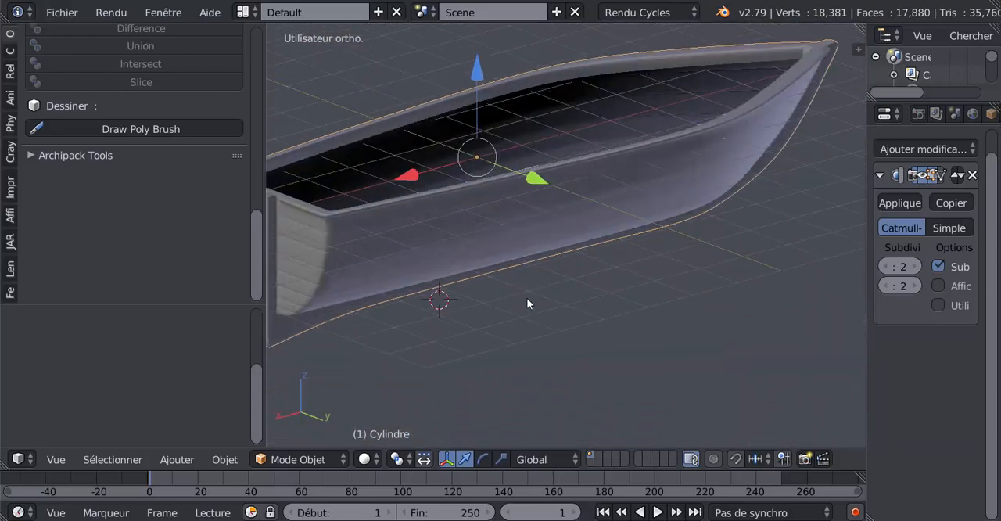
mouse_move(526, 304)
middle_down()
mouse_move(602, 304)
mouse_move(569, 286)
mouse_move(645, 293)
mouse_move(504, 297)
mouse_move(633, 238)
mouse_move(618, 284)
middle_up()
key(Tab)
key(Tab)
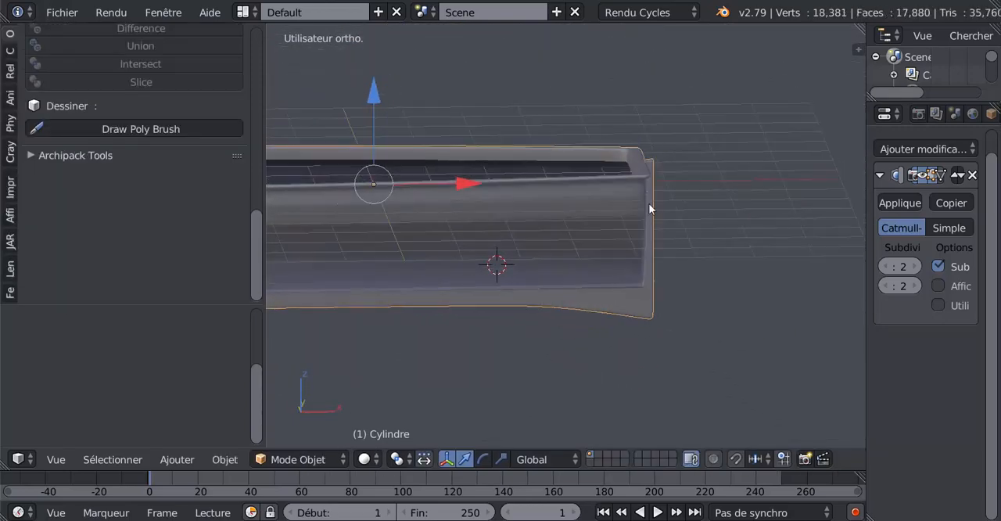
Add a vertical edge loop around the hull, slide it toward the stern with a factor of 0.927 and check the smoothed result
key(Tab)
key(ctrl+r)
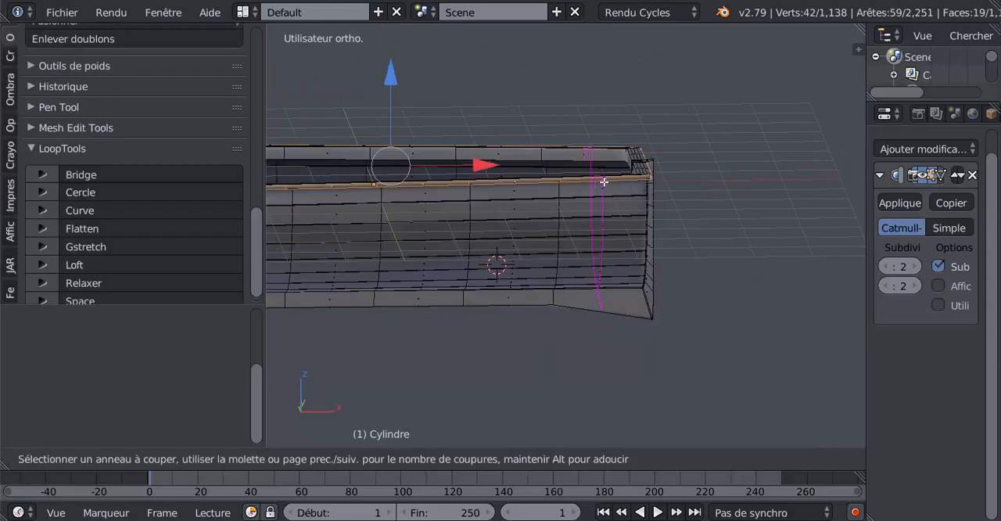
click(603, 182)
click(647, 184)
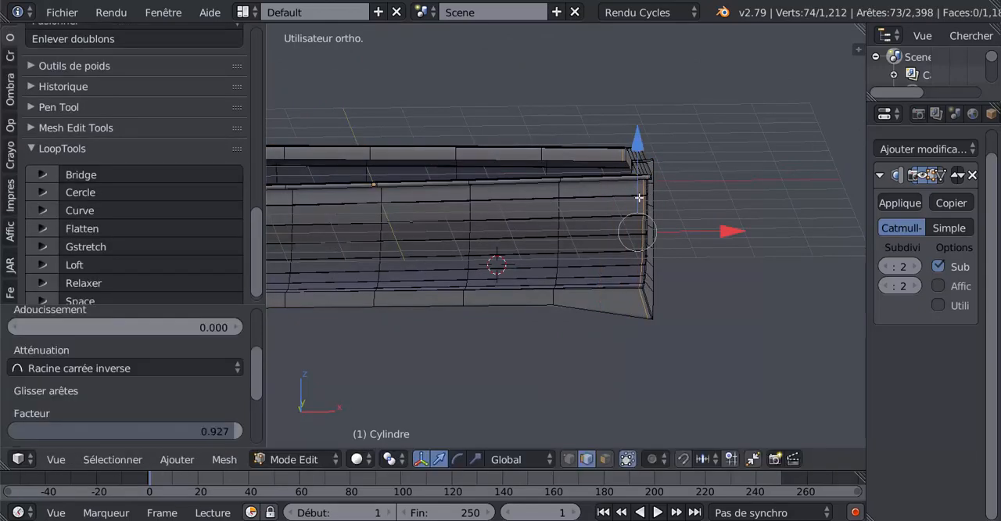
key(Tab)
middle_drag(605, 257, 676, 286)
scroll(598, 309, up, 1)
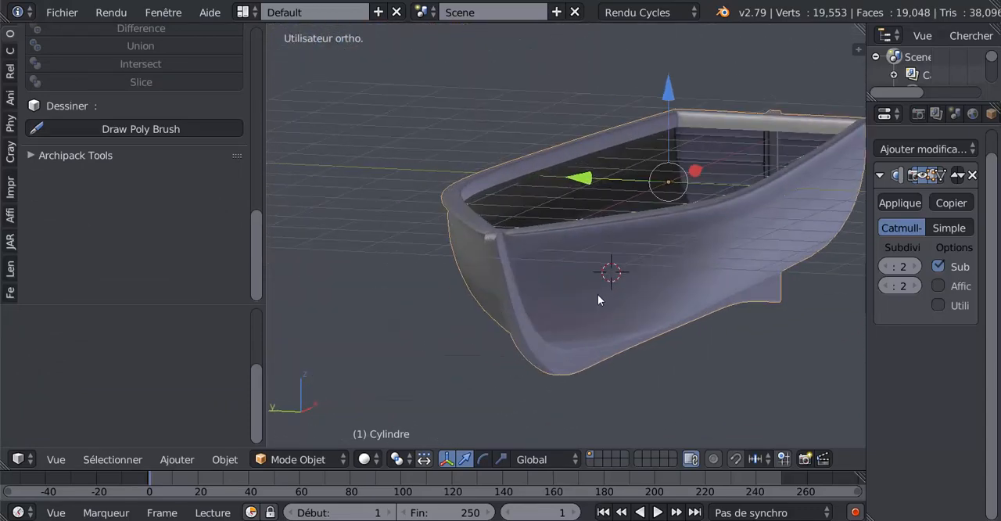
Return to mesh editing at the bow, clear the selection and make edge selection active
key(Tab)
scroll(589, 301, down, 2)
middle_drag(589, 301, 587, 276)
middle_drag(489, 285, 564, 327)
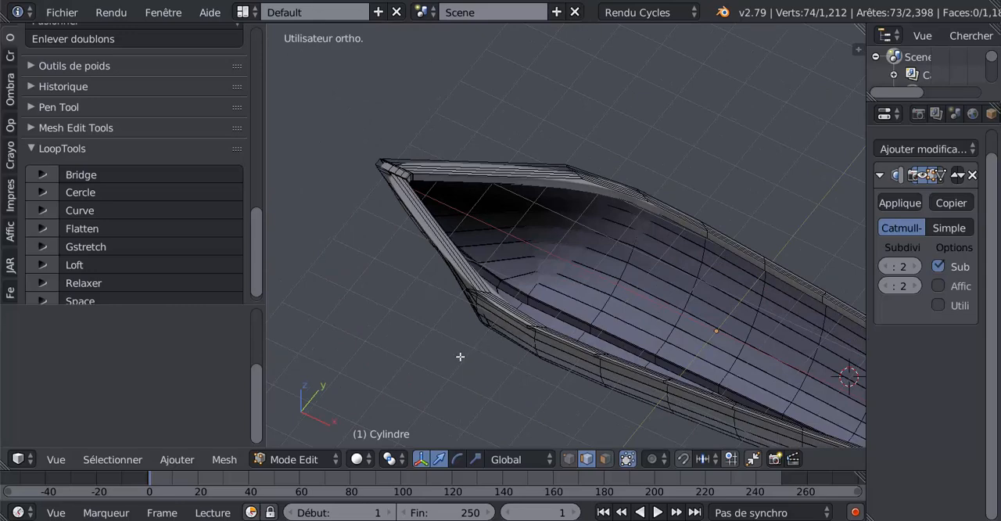
middle_drag(459, 355, 458, 351)
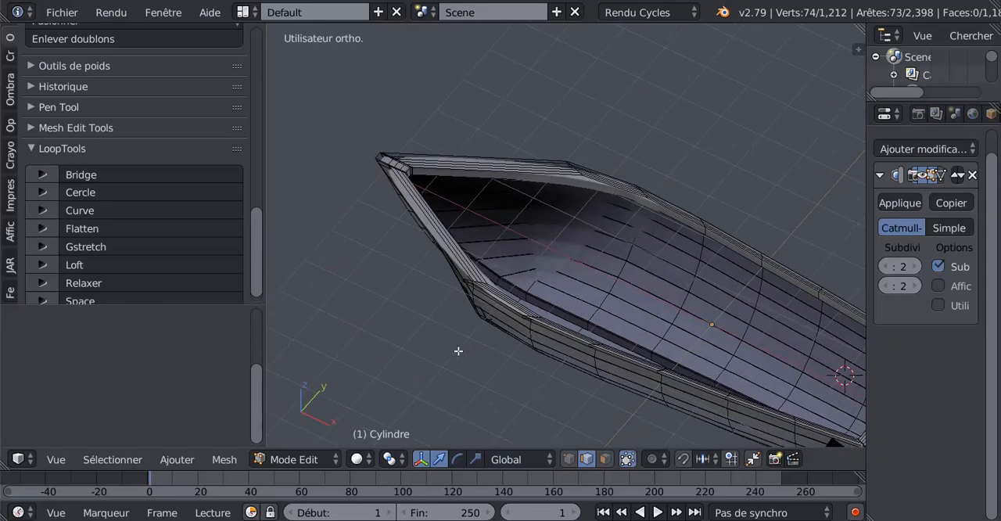
click(604, 460)
click(586, 459)
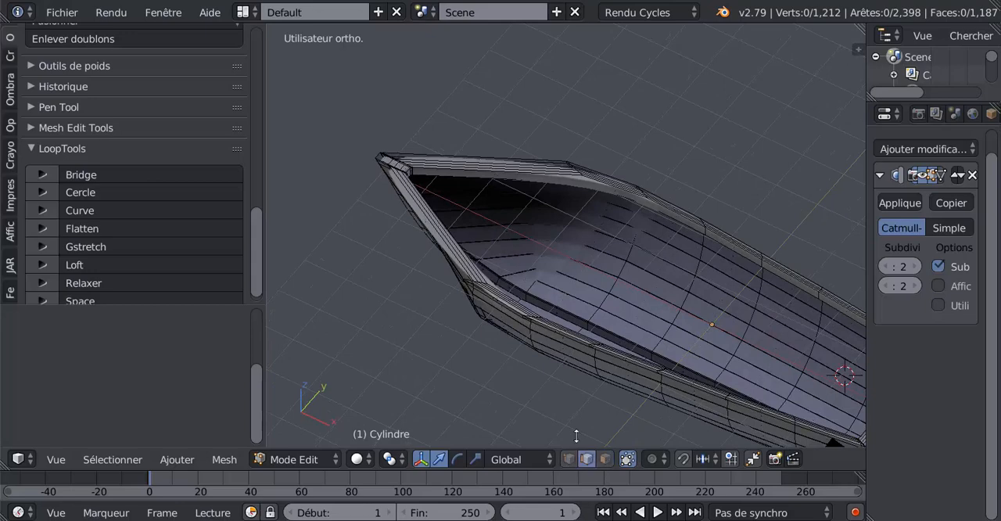
Select the short inner rim edges on both sides of the bow post and fill a face between them
scroll(461, 272, up, 8)
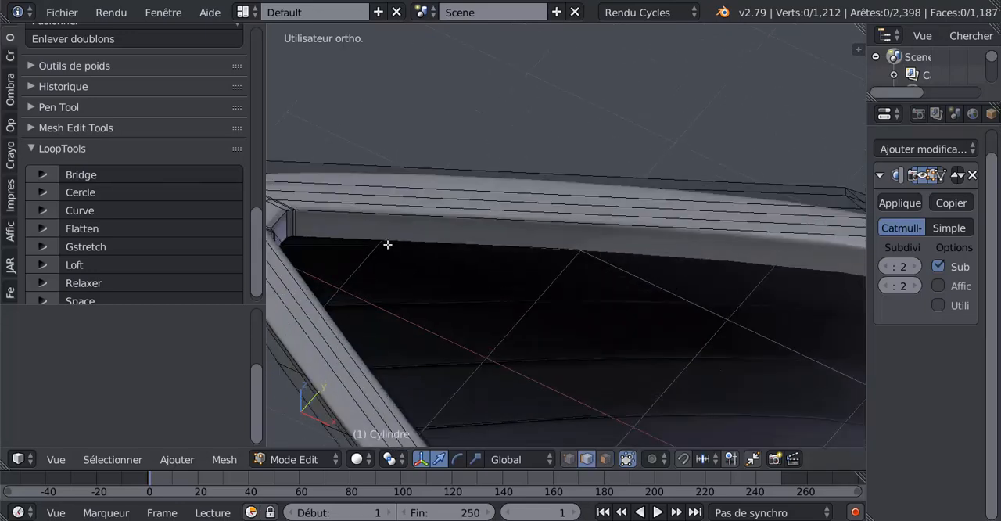
shift+middle_drag(397, 208, 489, 200)
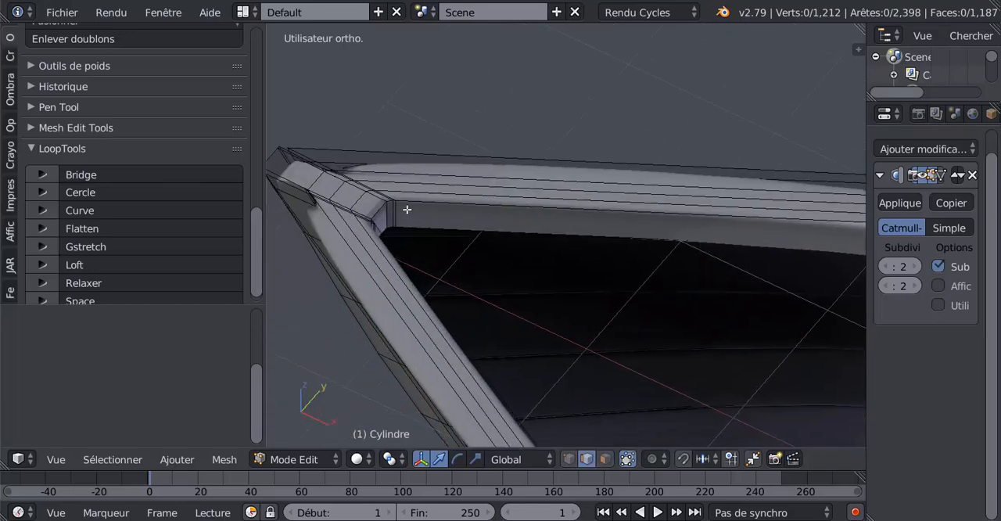
scroll(376, 217, up, 2)
shift+middle_drag(379, 212, 460, 293)
shift+middle_drag(358, 263, 607, 266)
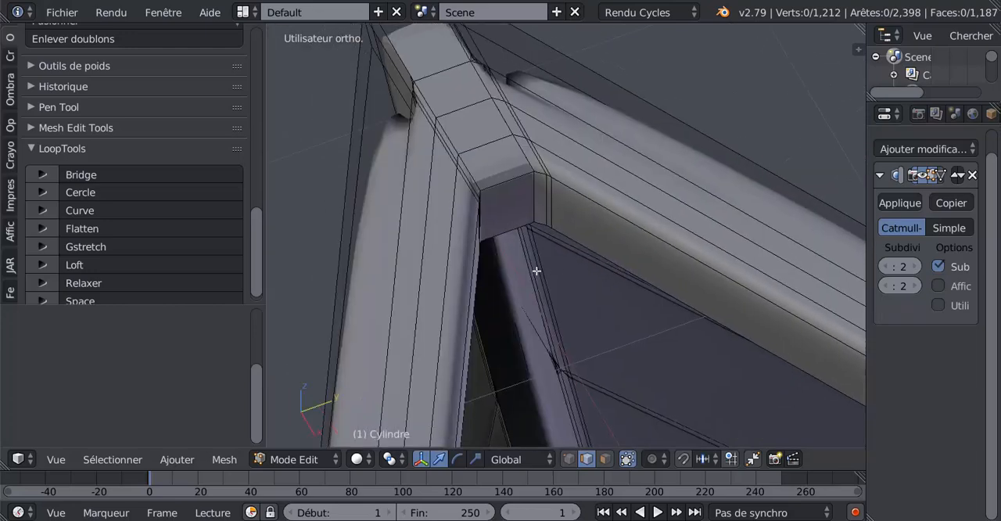
scroll(537, 270, up, 2)
shift+middle_drag(440, 234, 413, 144)
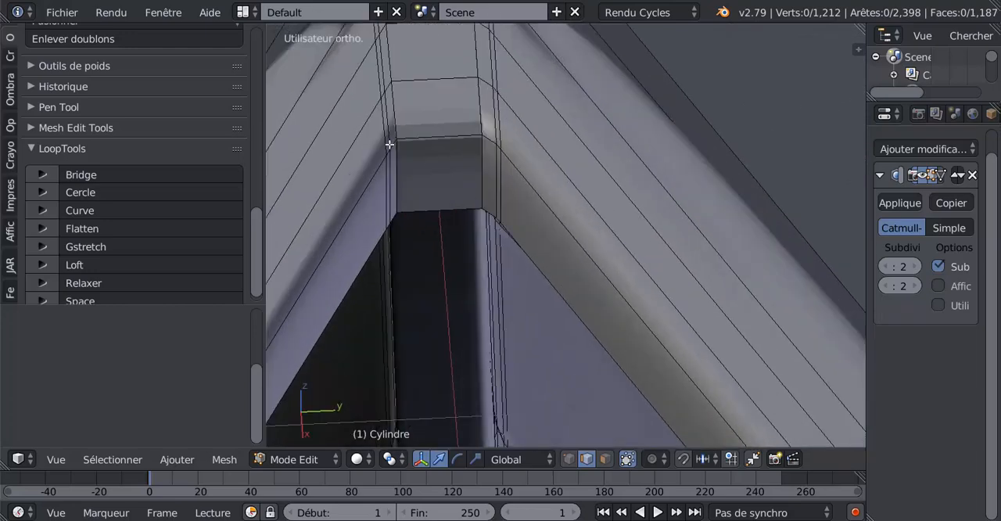
right_click(393, 145)
shift+right_click(492, 138)
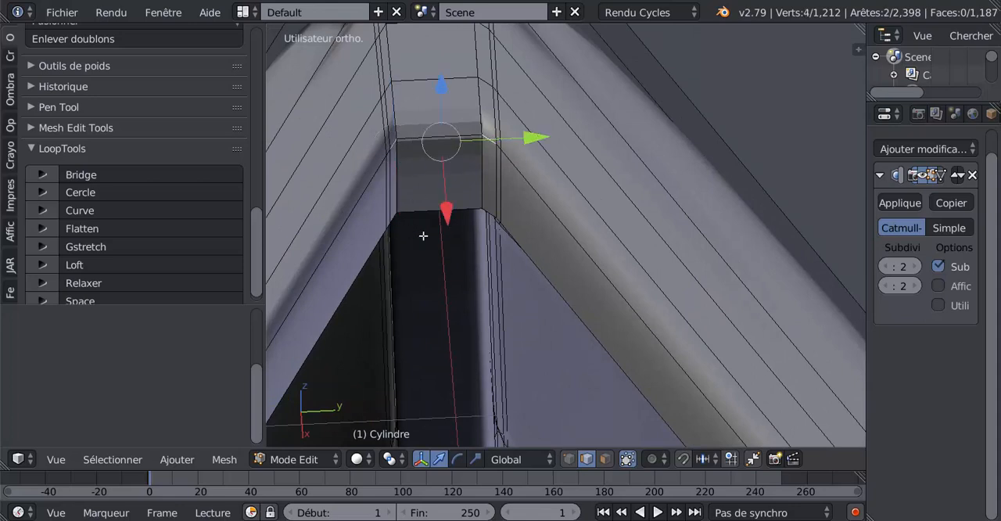
key(f)
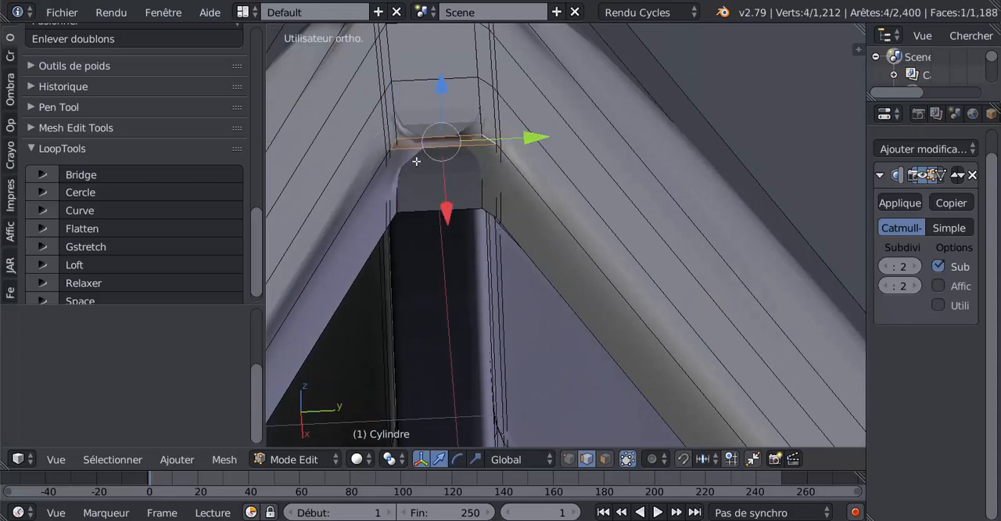
Set the subdivision view level to 0 and fill a second face between the next pair of short edges behind the bow post
click(883, 266)
click(883, 267)
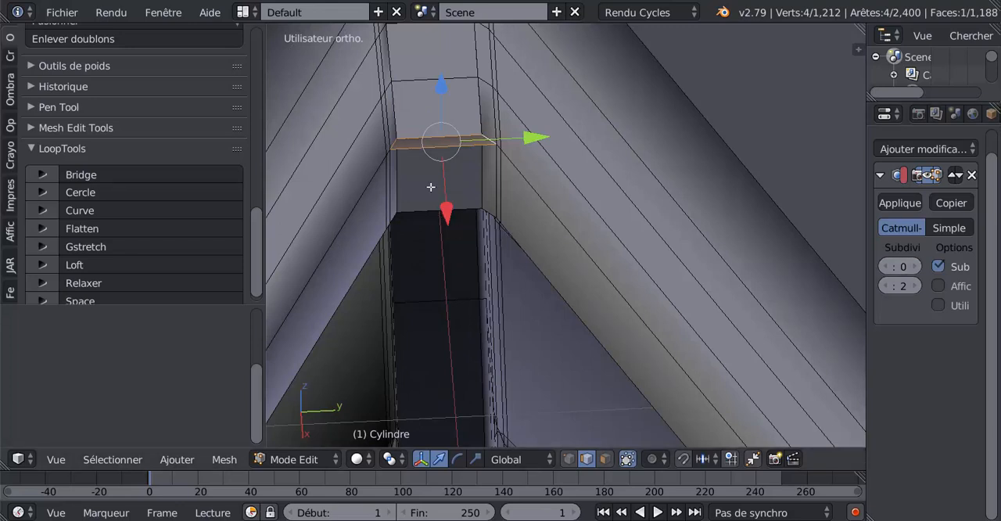
right_click(391, 152)
shift+right_click(497, 147)
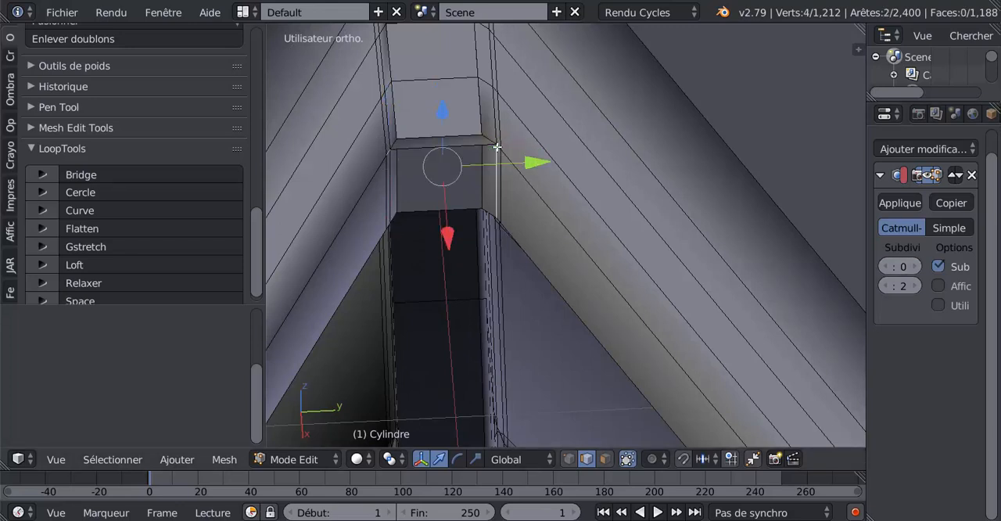
shift+right_click(489, 167)
shift+right_click(498, 145)
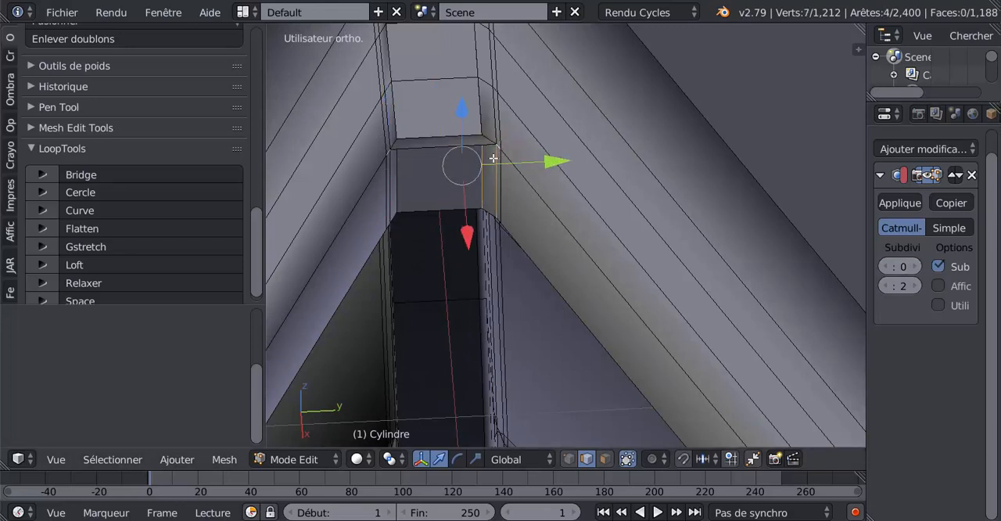
shift+right_click(495, 160)
shift+right_click(484, 164)
key(f)
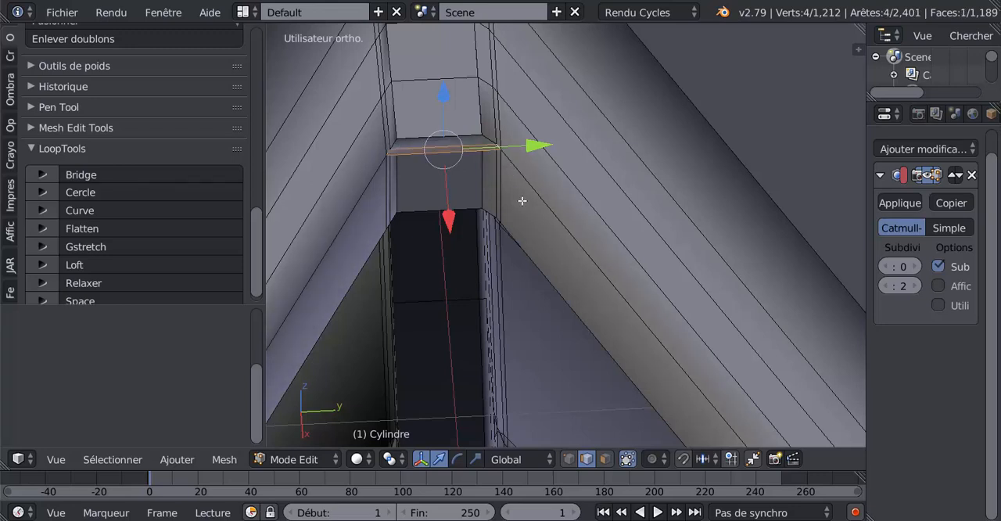
Fill a large deck face between the long inner rim edges on both sides of the bow
right_click(371, 184)
shift+right_click(546, 195)
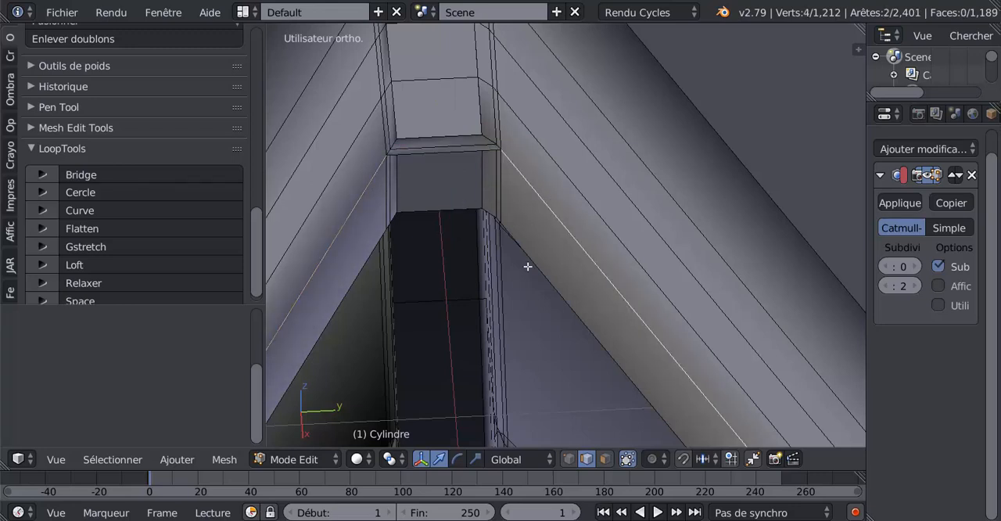
key(f)
scroll(528, 267, down, 5)
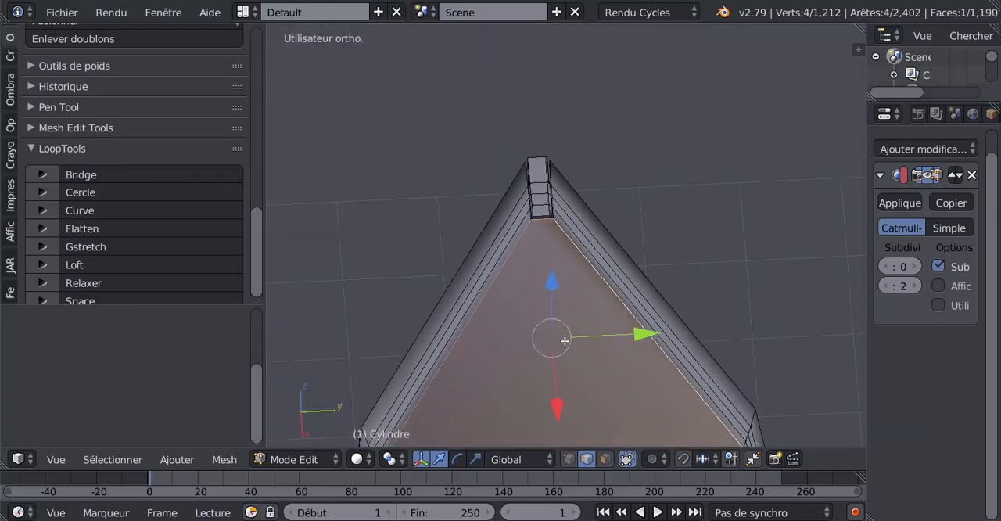
middle_drag(564, 341, 506, 291)
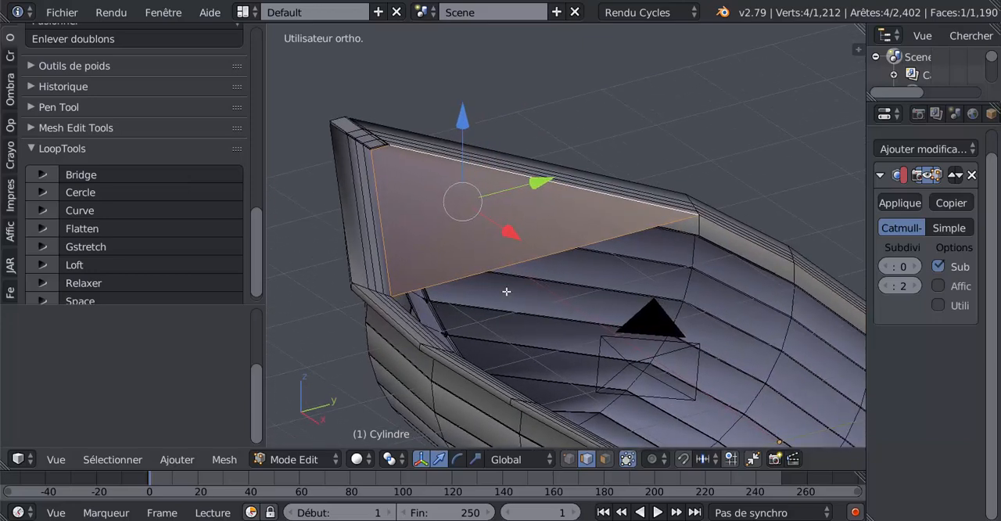
middle_drag(501, 338, 469, 298)
shift+right_click(465, 292)
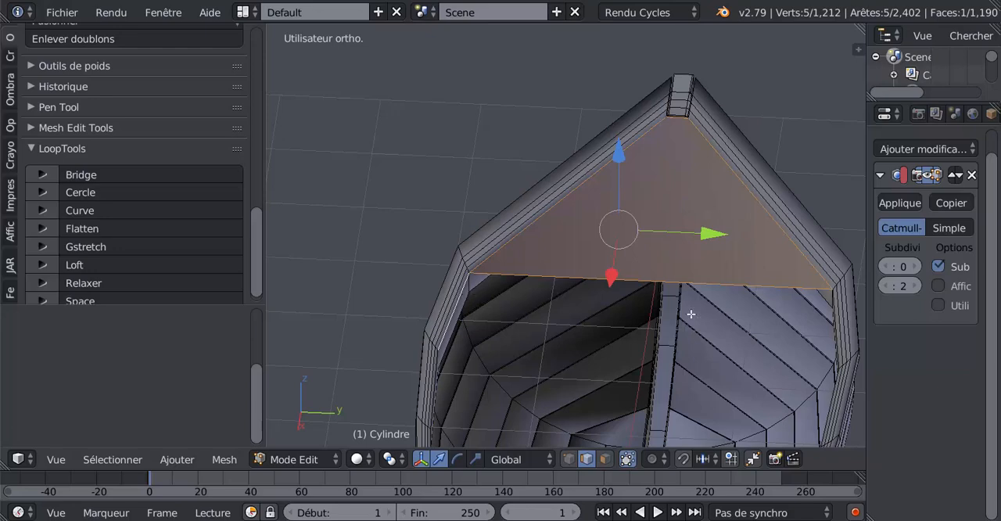
middle_drag(733, 314, 669, 314)
shift+right_click(834, 269)
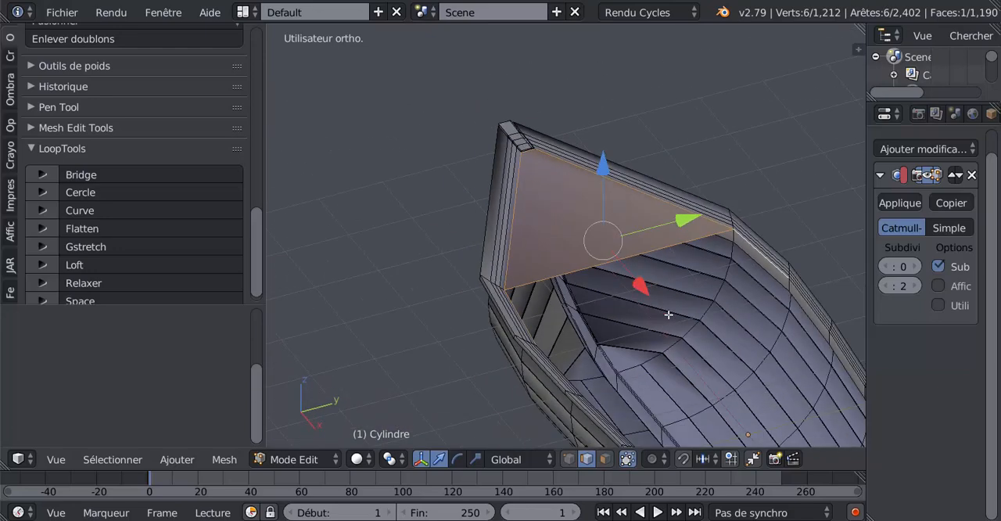
right_click(660, 322)
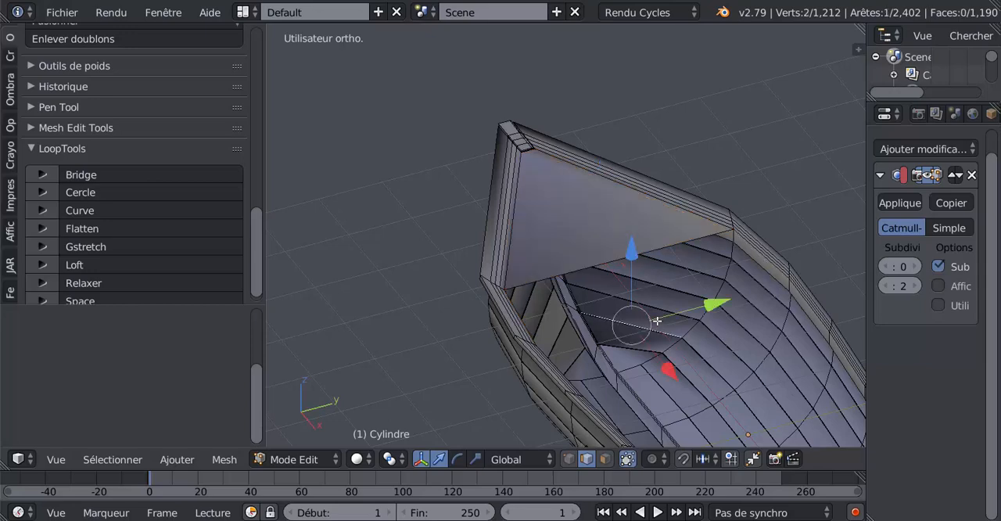
Select the opposite inner rim edges just behind the bow deck face and fill a second deck face between them
middle_drag(660, 321, 472, 340)
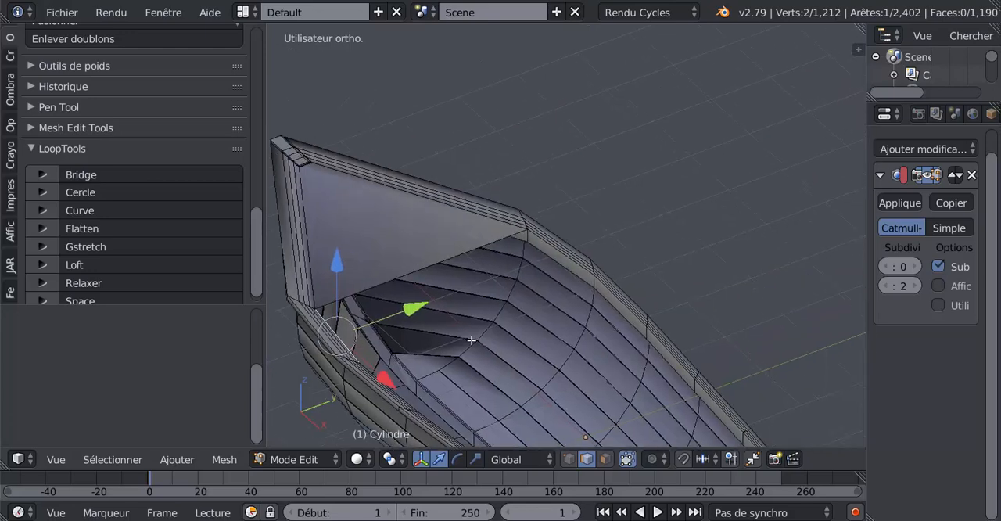
shift+right_click(556, 252)
key(f)
scroll(553, 319, down, 4)
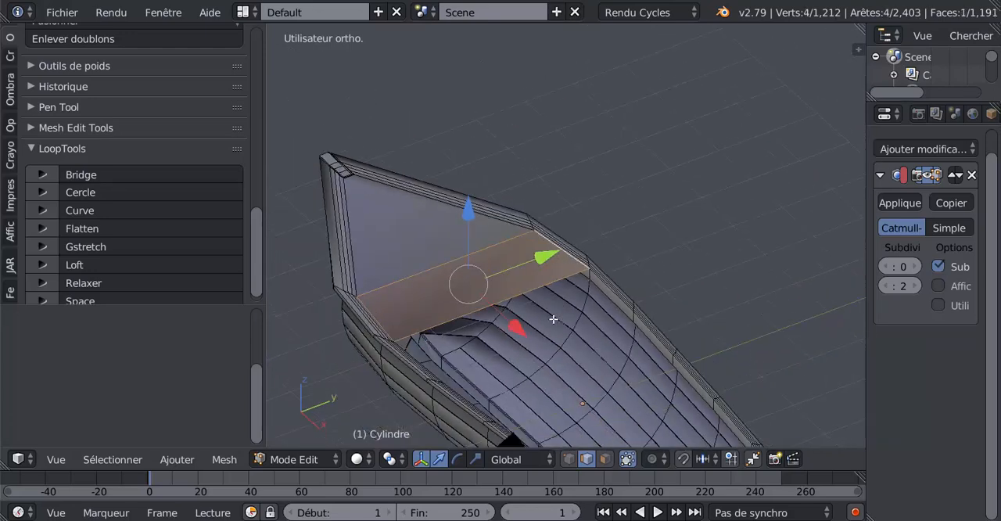
Return to object mode and set the boat's subdivision view level to 2
key(Tab)
middle_drag(552, 319, 625, 328)
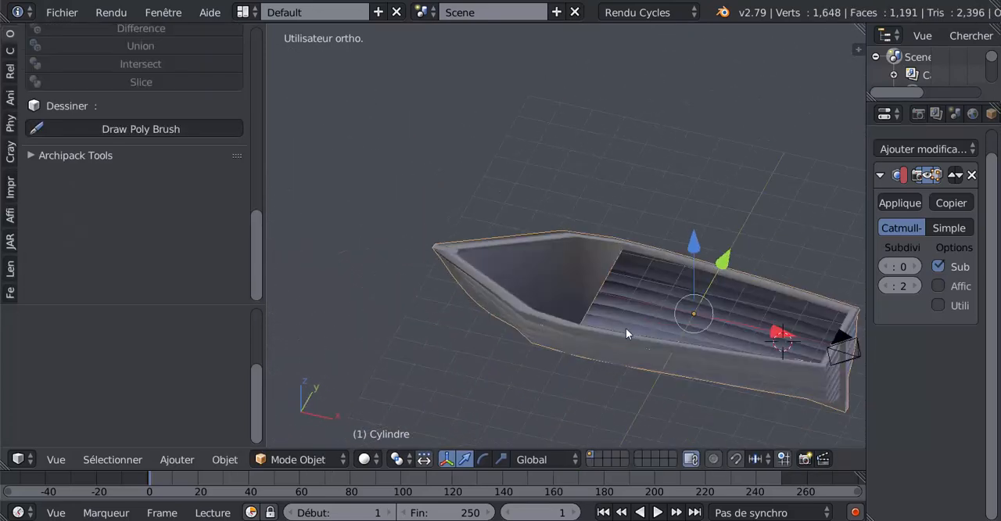
click(916, 266)
click(916, 267)
Add two lengthwise loop cuts to the bow deck in mesh editing, sliding one close to each side rim with factors -0.934 and 0.976
middle_drag(638, 382, 470, 312)
scroll(691, 336, up, 2)
key(Tab)
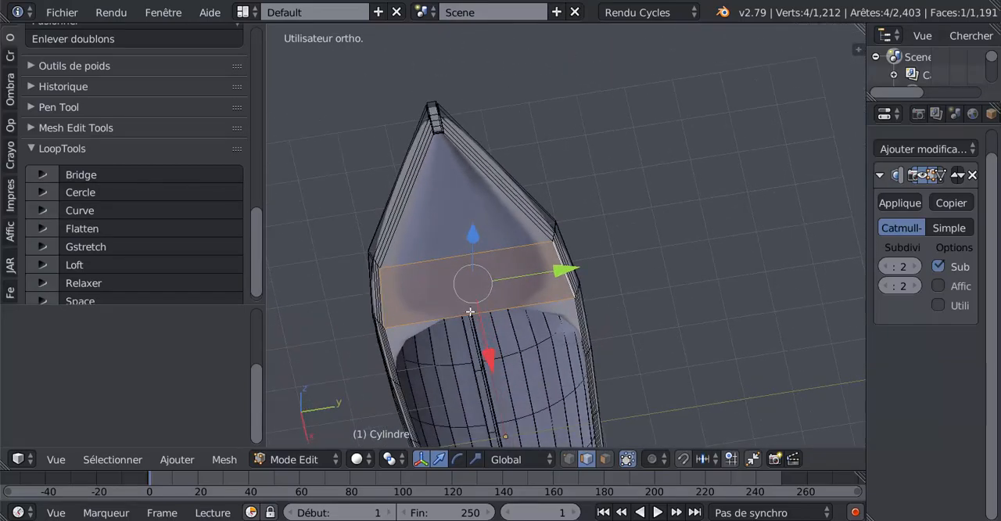
key(ctrl+r)
click(477, 305)
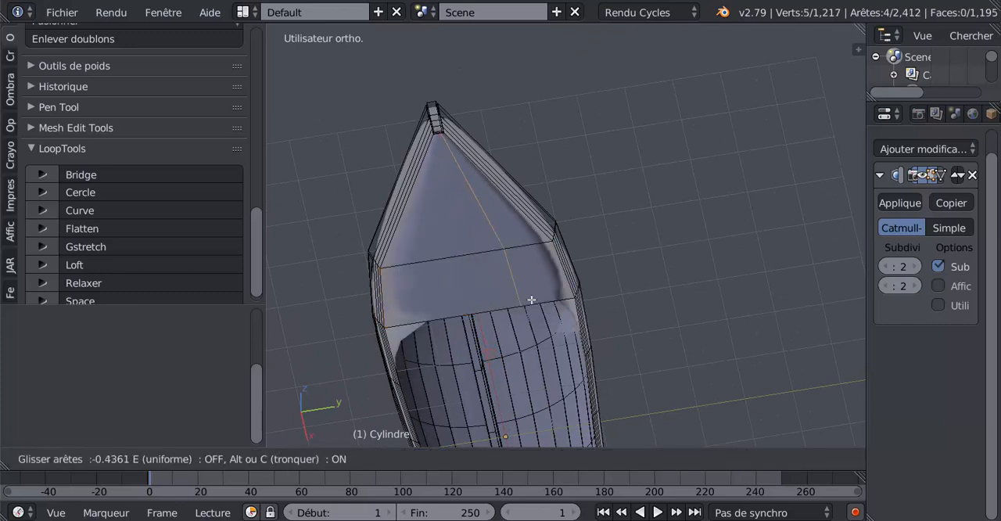
click(565, 299)
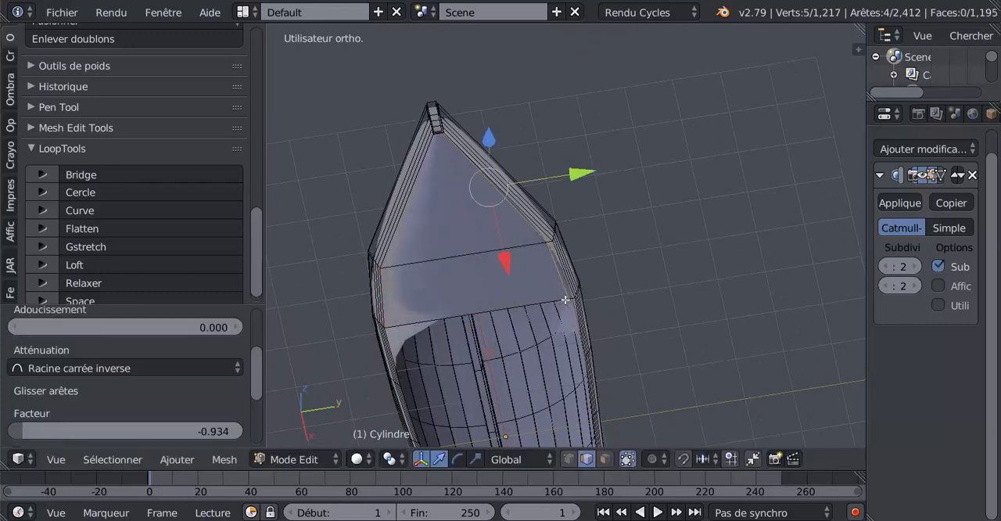
key(ctrl+r)
click(478, 286)
click(390, 322)
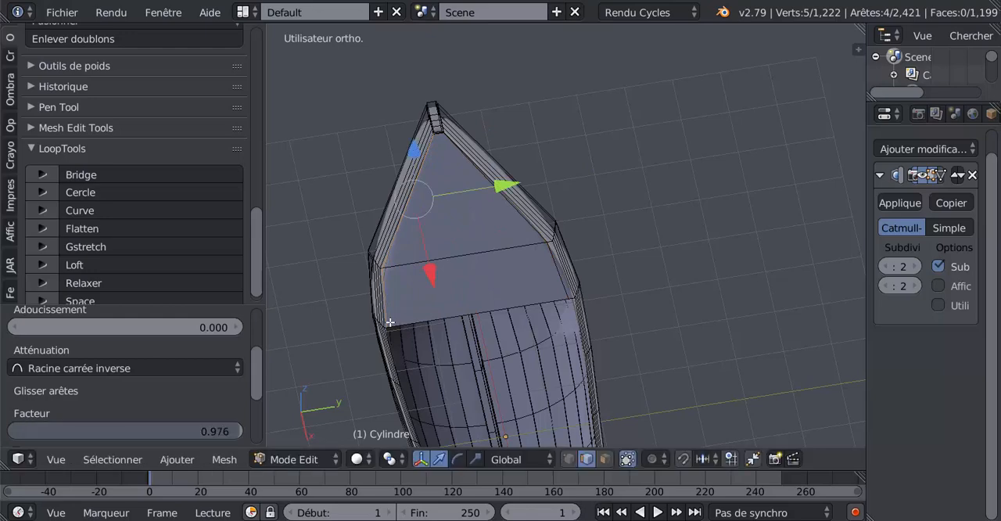
key(Tab)
middle_drag(389, 322, 474, 301)
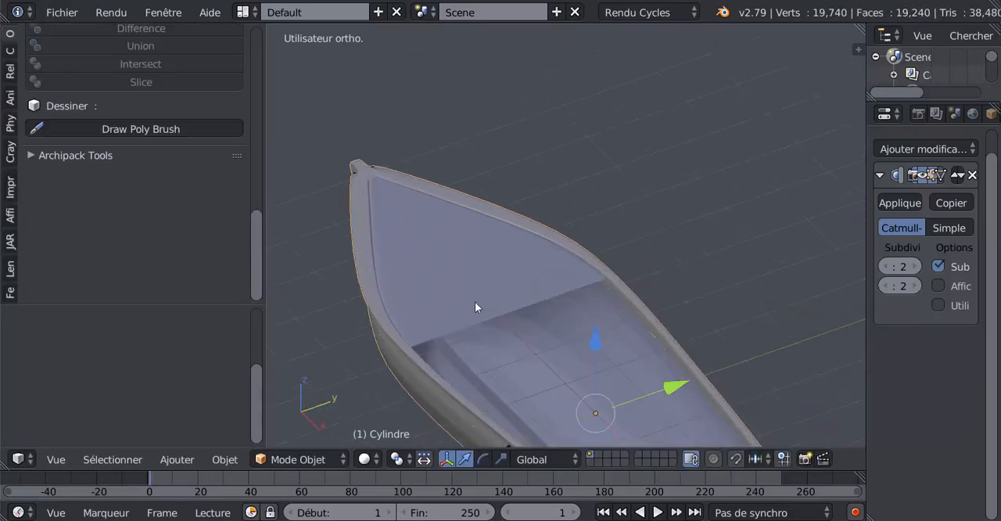
Select the entire boat mesh in face selection mode and recalculate its normals
key(Tab)
key(Tab)
key(Tab)
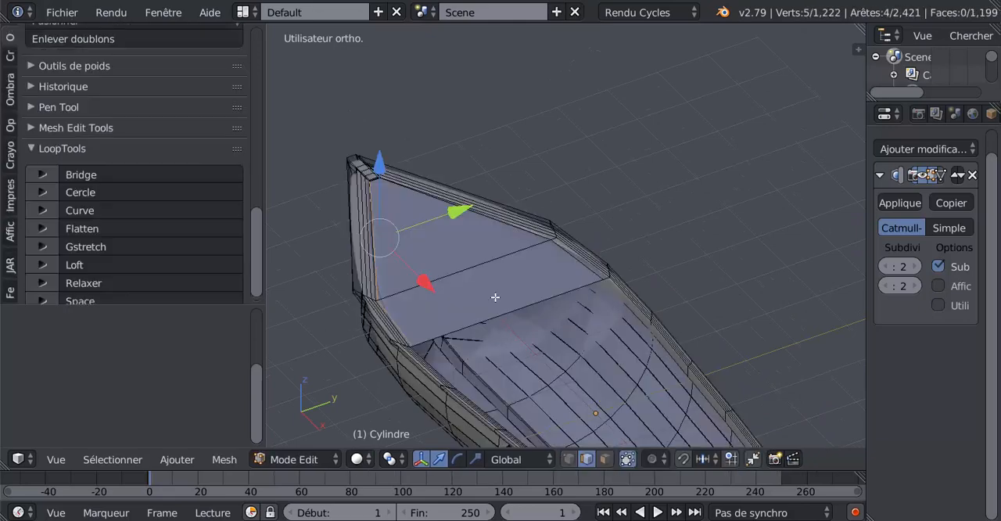
click(604, 459)
right_click(477, 291)
shift+right_click(449, 251)
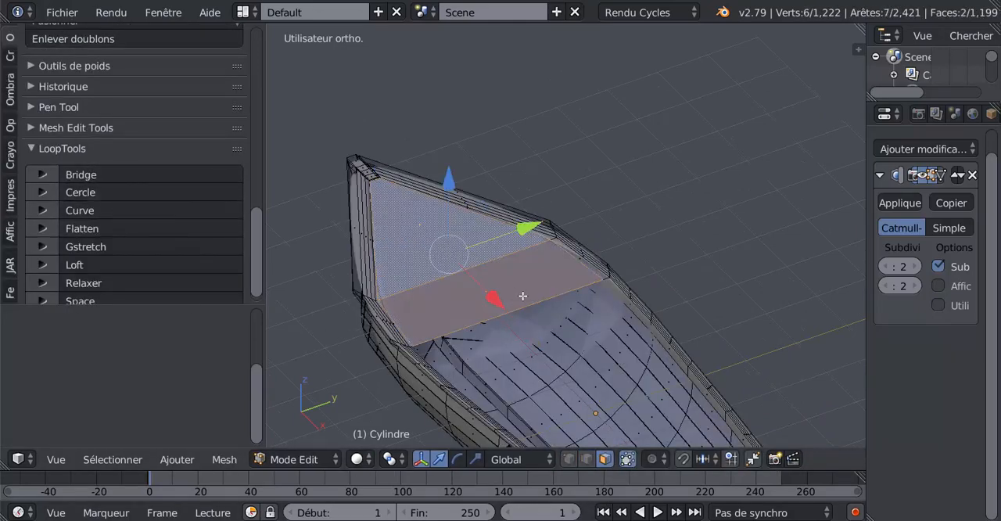
scroll(523, 295, down, 3)
key(a)
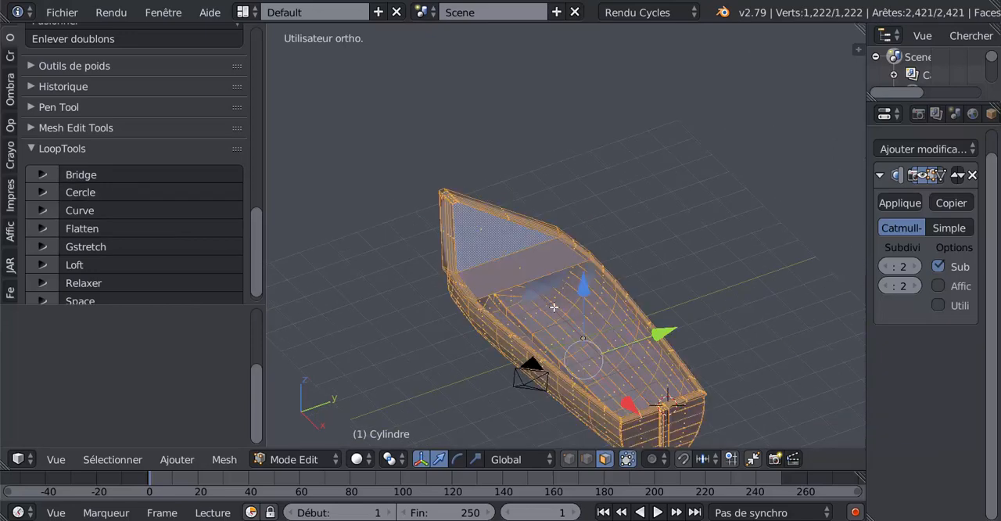
click(9, 89)
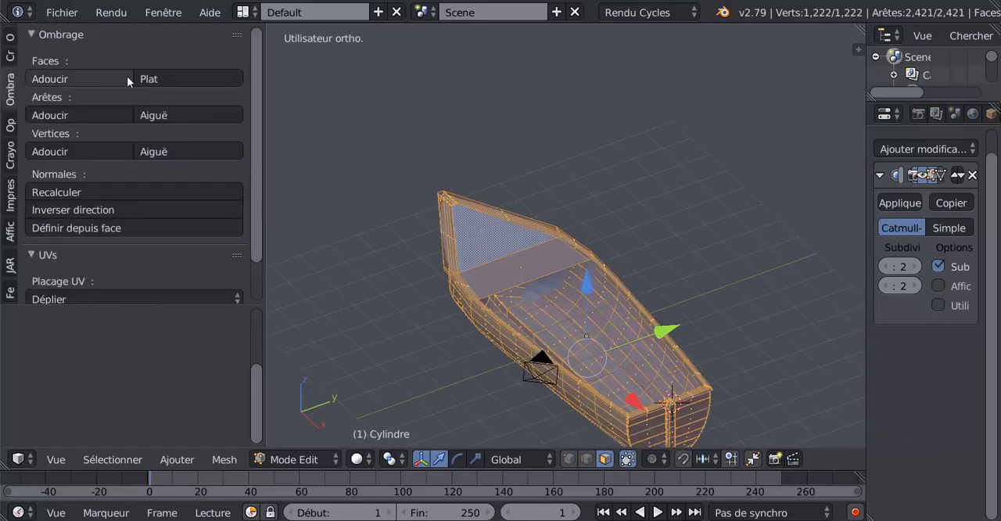
click(66, 192)
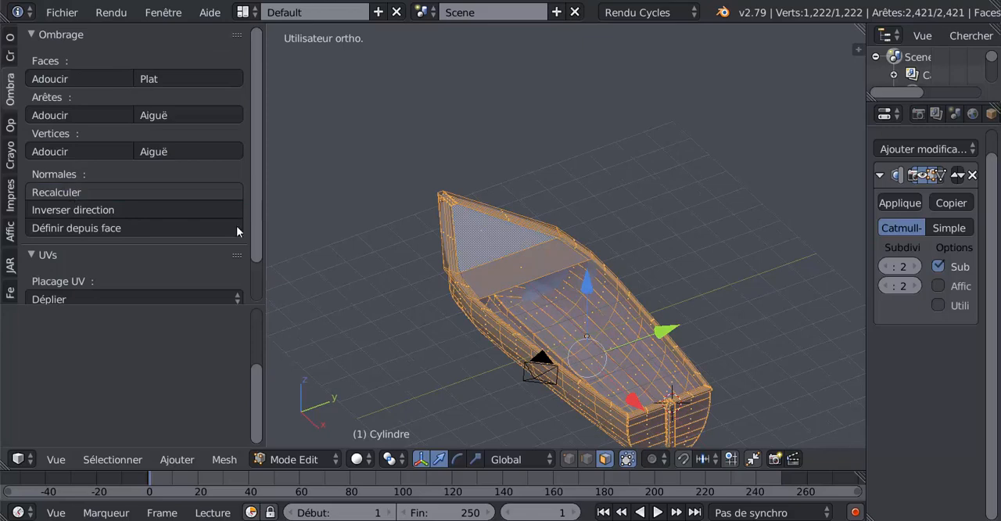
Examine the shading of the bow deck and its rear edge with the boat in object mode
key(Tab)
middle_drag(578, 348, 534, 245)
scroll(534, 250, up, 4)
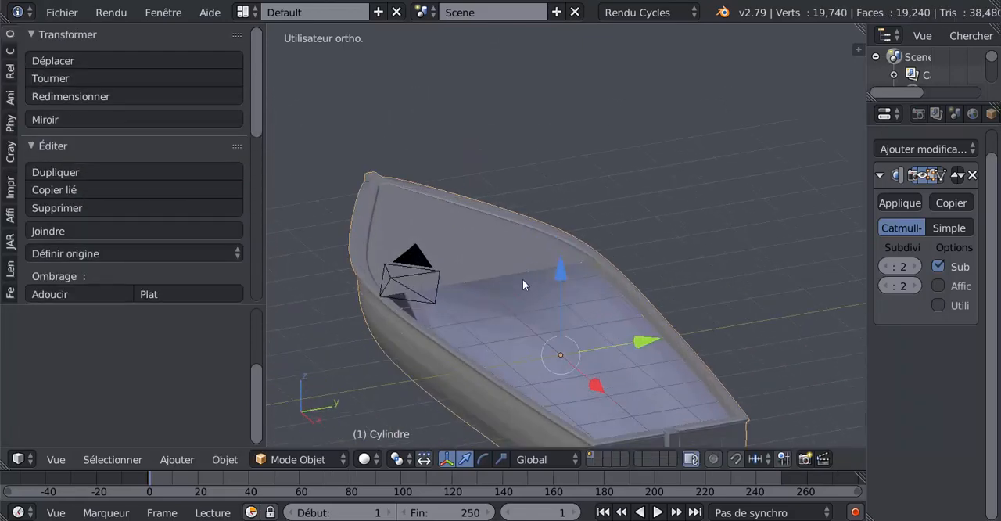
key(Tab)
mouse_move(554, 303)
middle_down()
mouse_move(486, 334)
mouse_move(545, 317)
middle_up()
key(Tab)
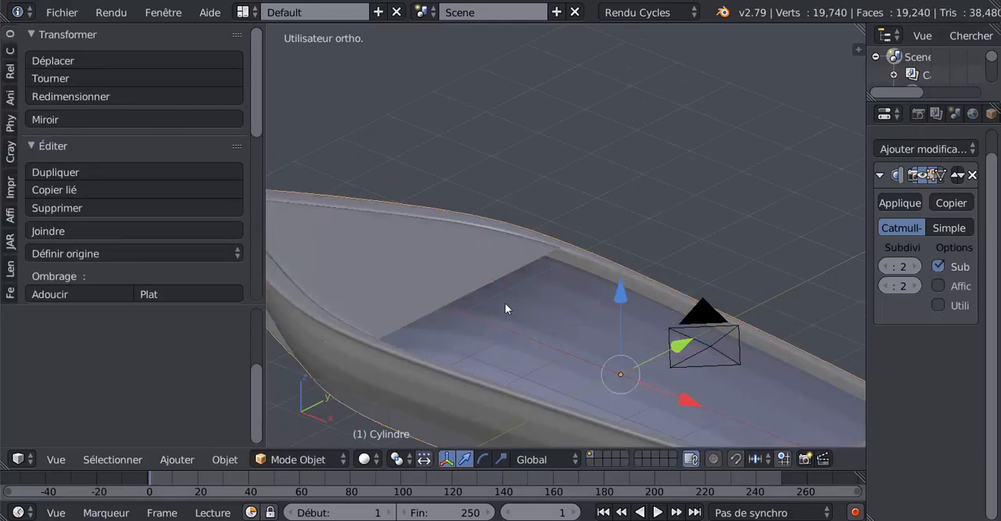
scroll(510, 306, up, 1)
Extrude the bow deck's rear edge and lower it slightly along Z to form a thin front lip
key(Tab)
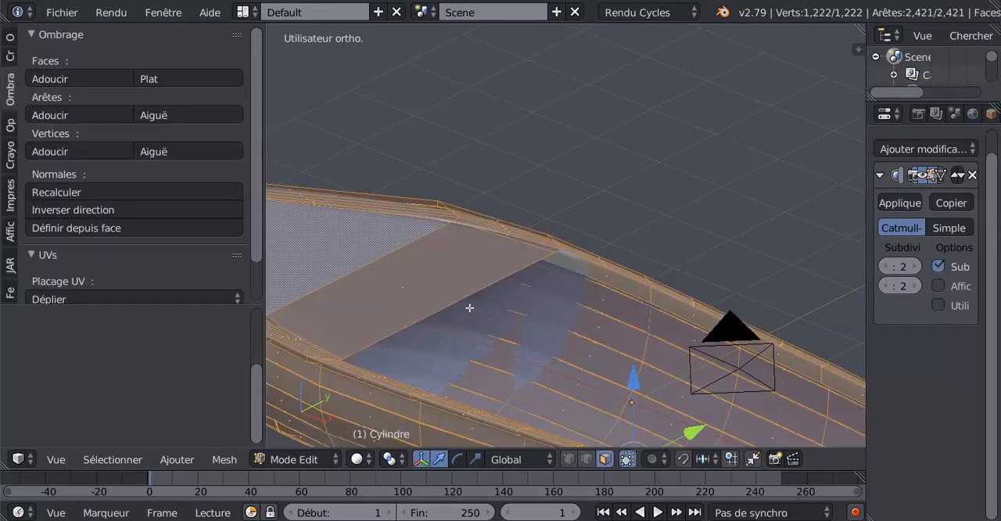
right_click(464, 296)
scroll(471, 305, down, 2)
middle_drag(471, 315, 456, 337)
click(586, 459)
right_click(493, 281)
scroll(456, 337, up, 2)
key(e)
right_click(437, 352)
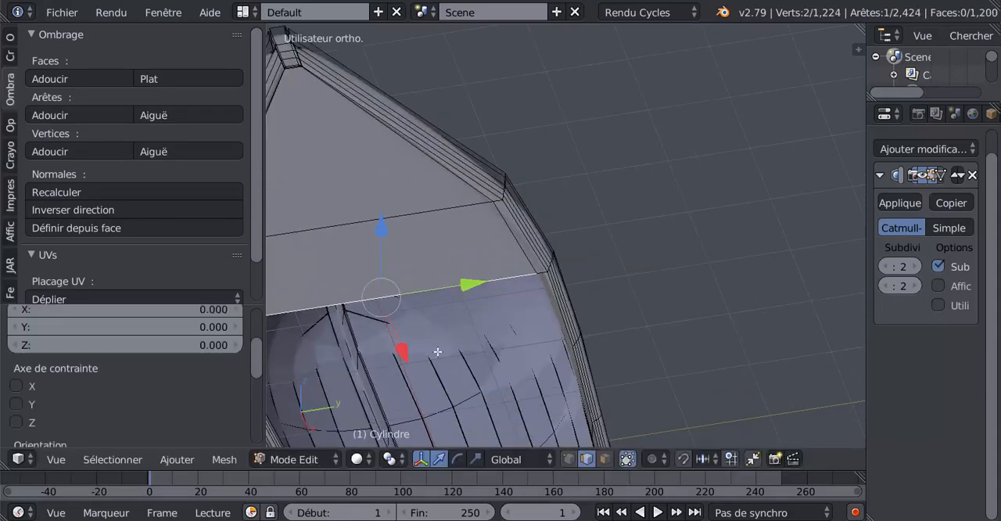
drag(380, 229, 416, 315)
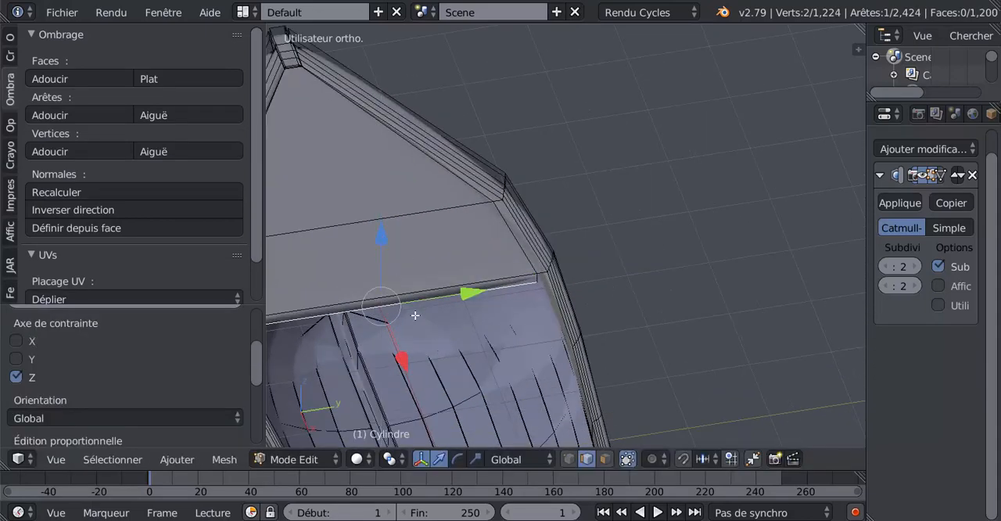
Add two more lengthwise loop cuts through the deck and its lip, sliding them near the side rims with factors 0.970 and -0.946
scroll(423, 340, down, 2)
key(Tab)
mouse_move(422, 339)
middle_down()
mouse_move(393, 312)
mouse_move(423, 332)
mouse_move(486, 332)
mouse_move(498, 322)
mouse_move(438, 345)
middle_up()
key(Tab)
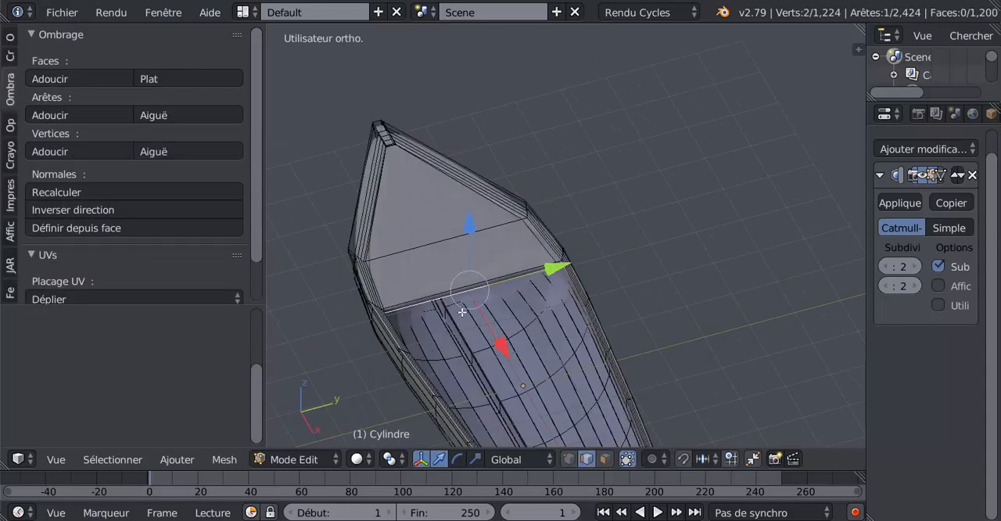
scroll(461, 313, up, 2)
key(ctrl+r)
click(440, 304)
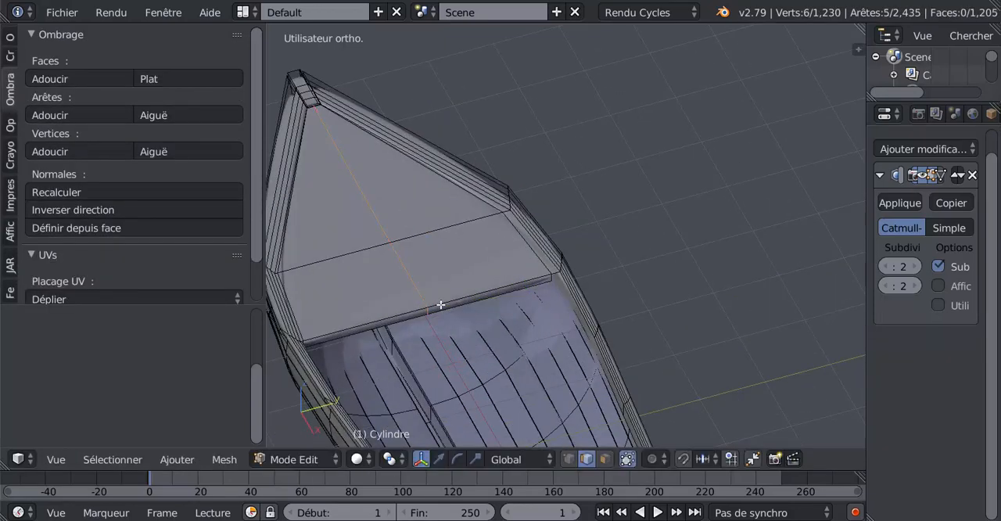
click(560, 283)
key(ctrl+r)
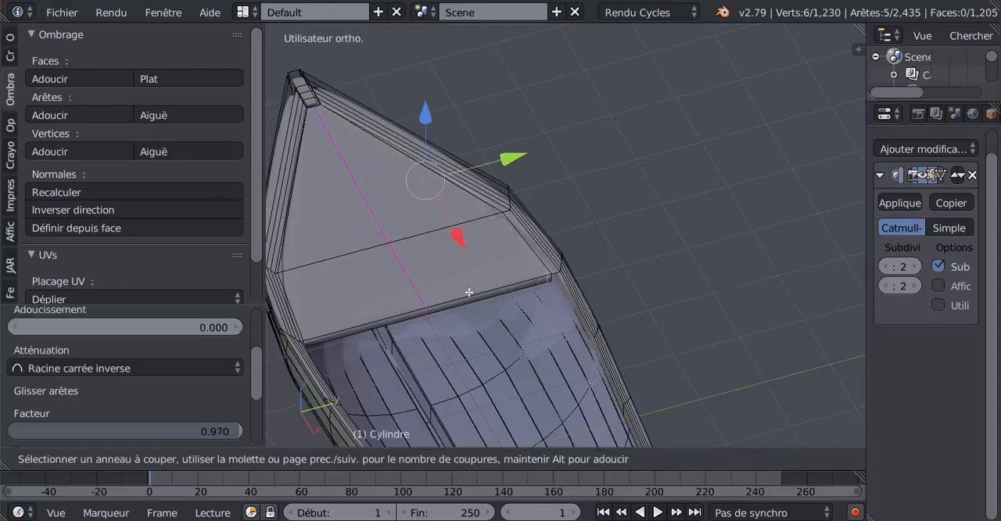
click(466, 294)
click(395, 316)
Add a lengthwise loop cut along the middle of the bow deck, keeping it centred with factor 0.000
key(ctrl+r)
click(419, 305)
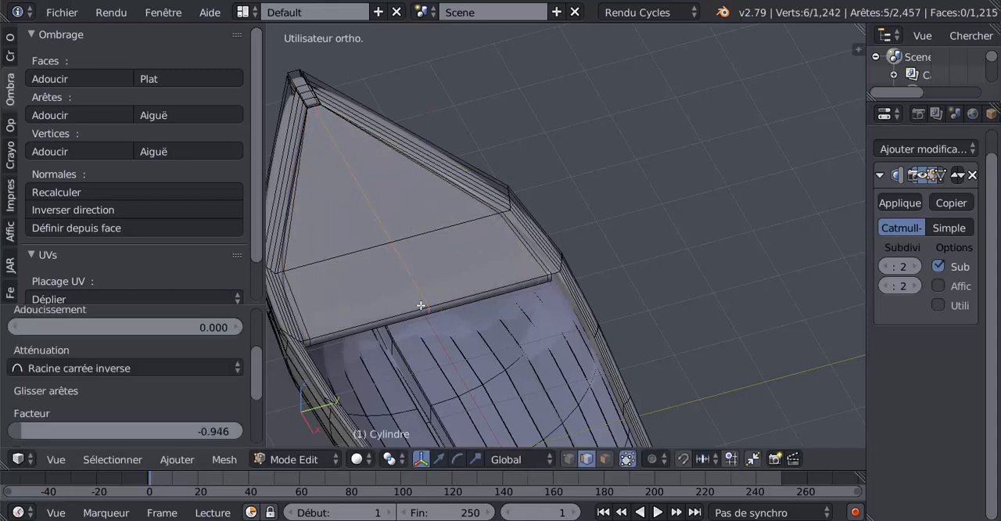
right_click(419, 305)
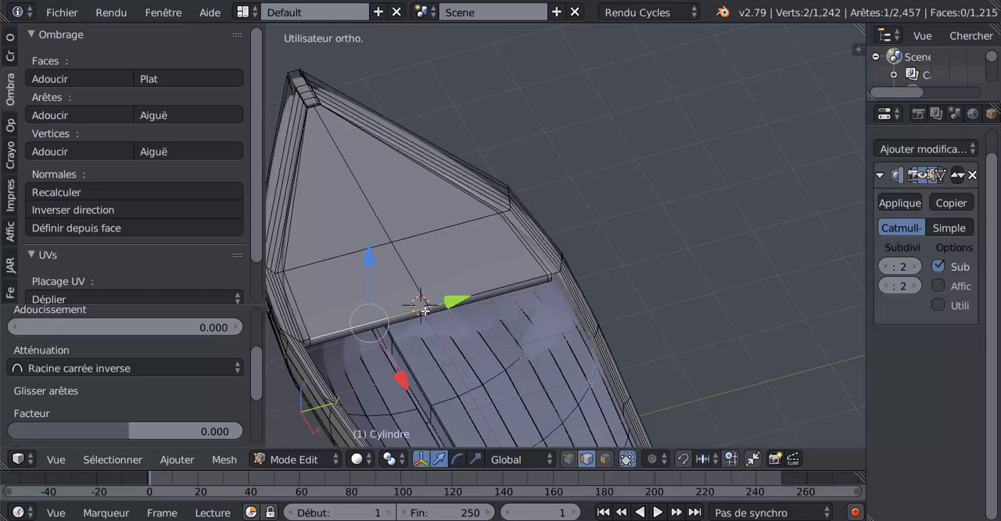
Select the centre edges of the deck's rear section and lip and raise them about 0.24 along Z to arch the deck
shift+right_click(421, 291)
middle_drag(436, 296, 459, 225)
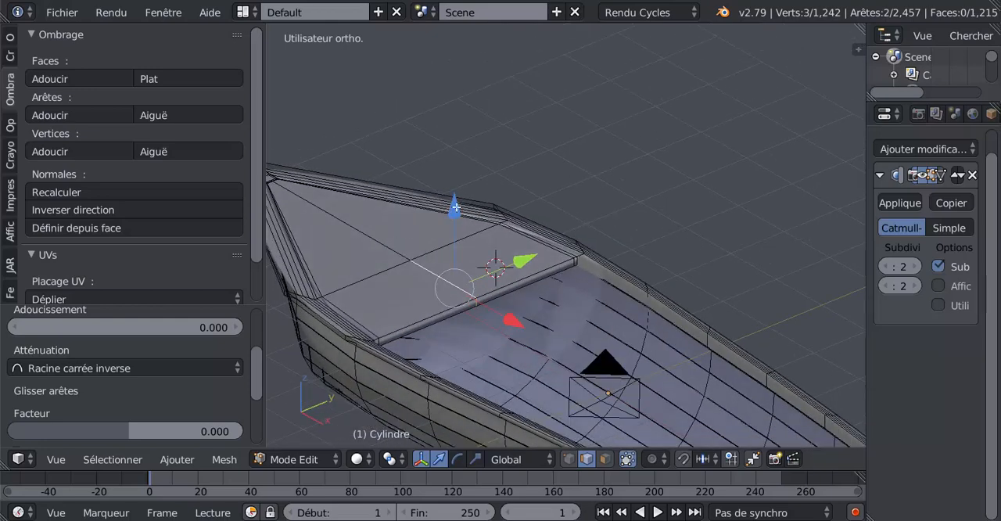
key(g)
key(z)
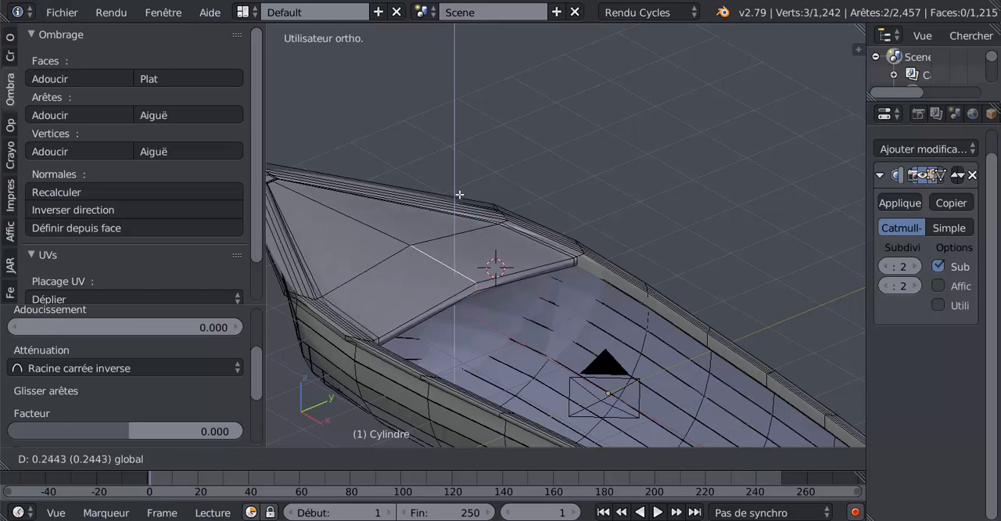
click(459, 197)
Inspect the arched bow deck and the whole hull in object mode from above and from the side
key(Tab)
scroll(460, 203, down, 4)
middle_drag(469, 316, 393, 412)
scroll(434, 347, up, 3)
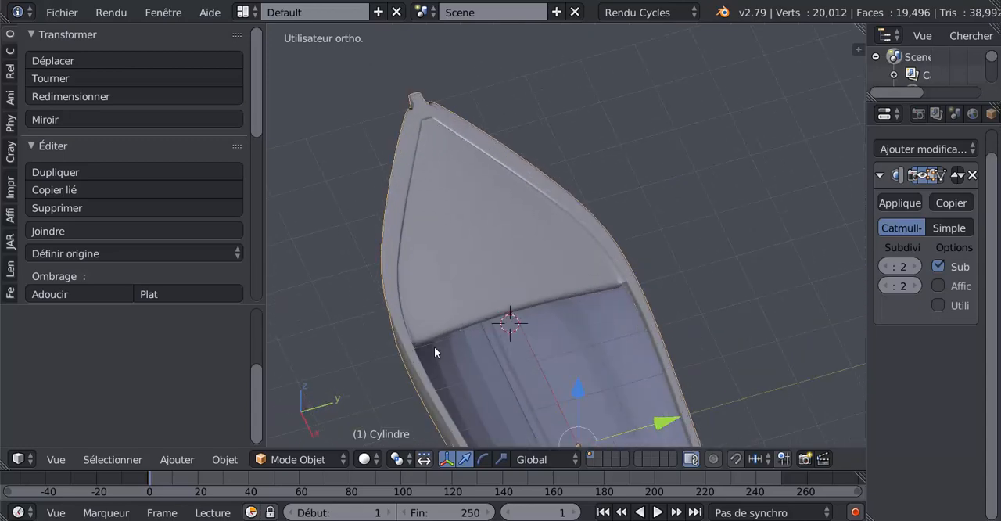
middle_drag(397, 344, 661, 351)
shift+middle_drag(638, 388, 573, 379)
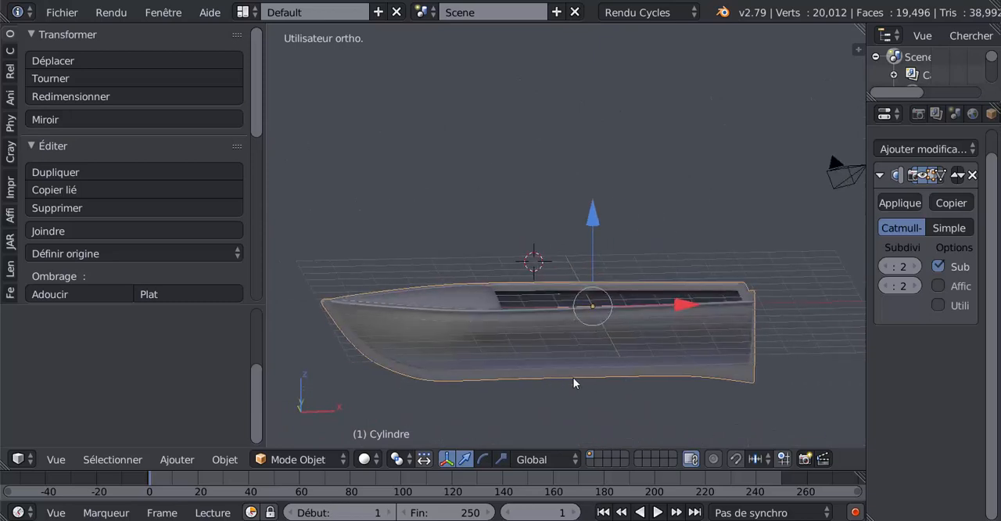
middle_drag(498, 381, 523, 375)
Save the boat as a new Blender file named N9 in the Desktop folder
click(61, 13)
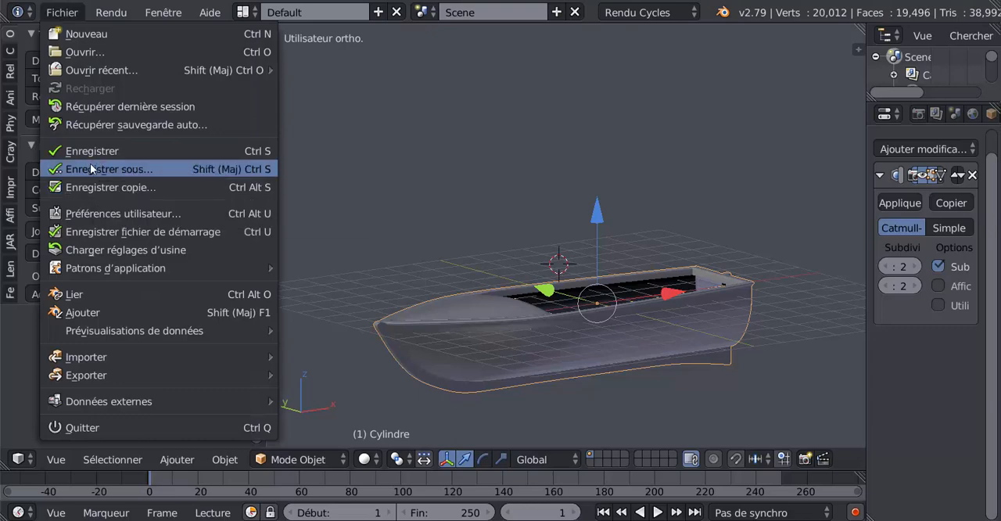
click(92, 168)
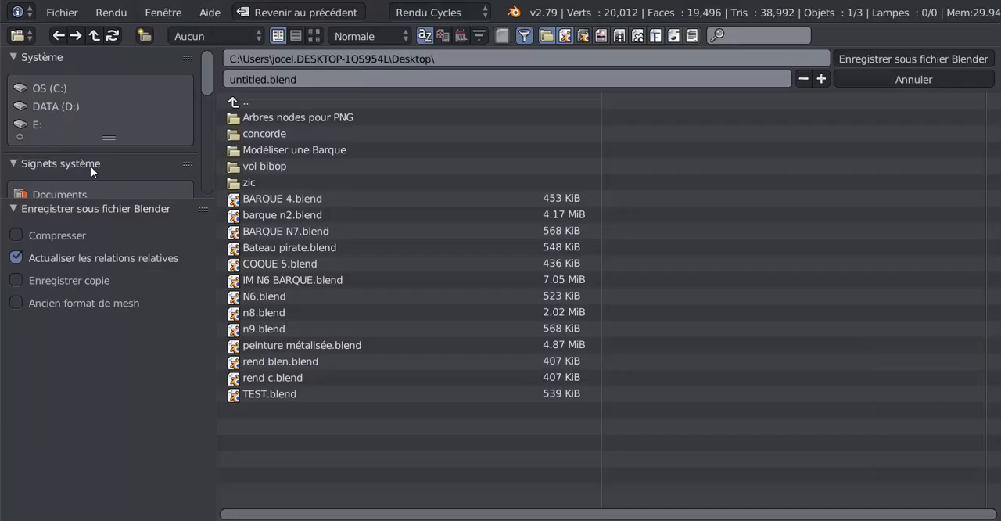
click(313, 77)
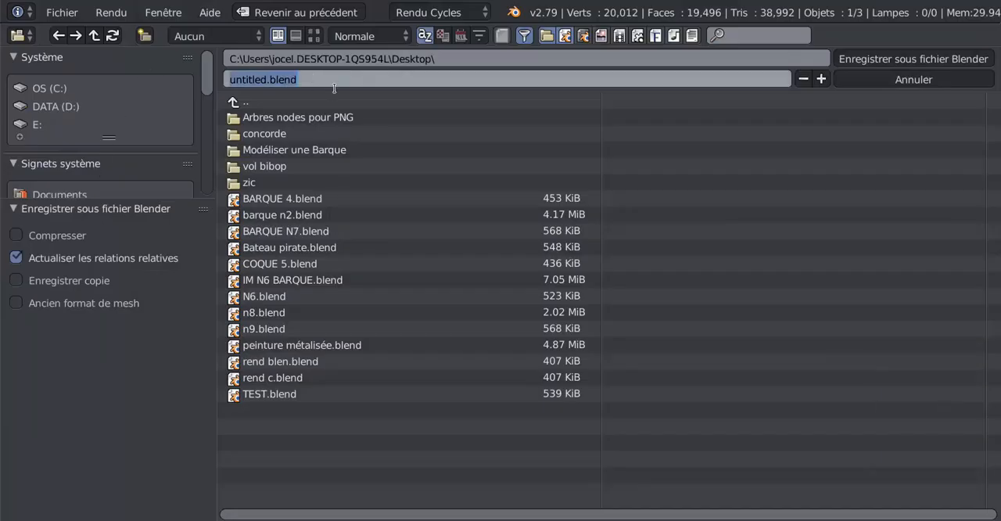
text(N9)
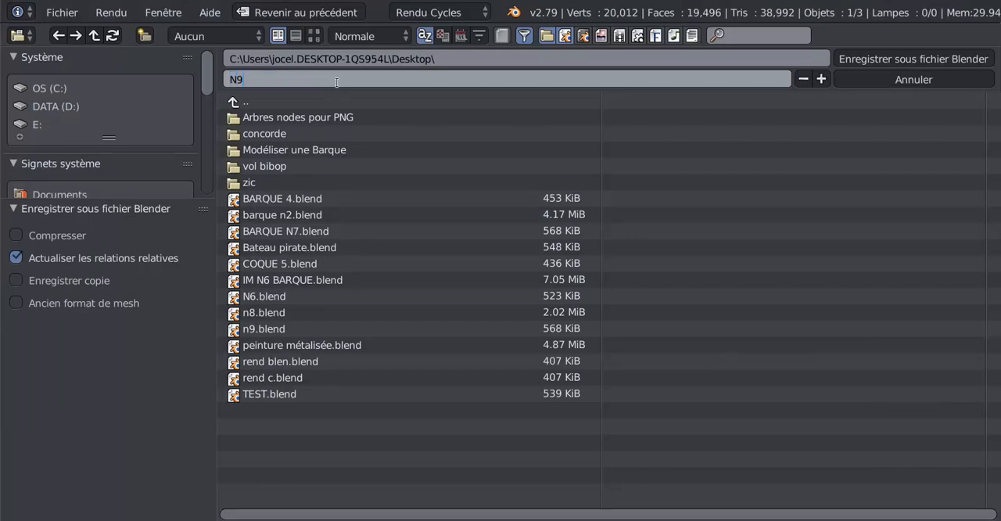
click(874, 53)
click(875, 54)
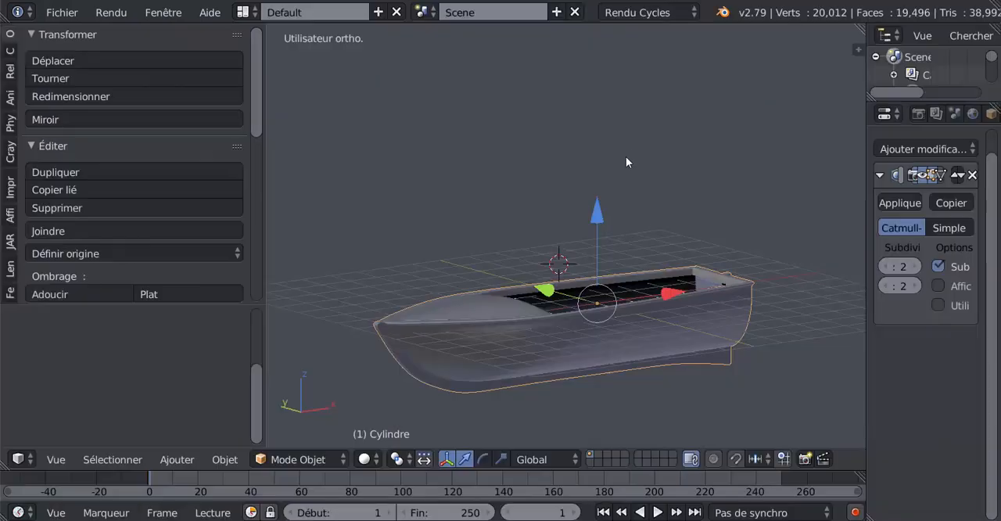
Open the rib curves above the hull for mesh editing and set the selection mode to vertices
middle_drag(448, 263, 512, 279)
middle_drag(521, 358, 501, 329)
scroll(500, 323, up, 2)
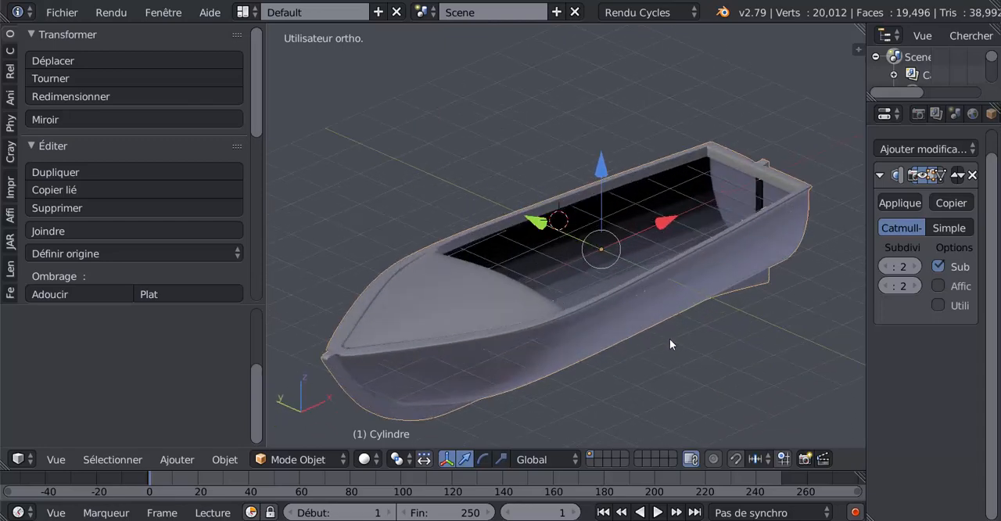
middle_drag(670, 341, 649, 341)
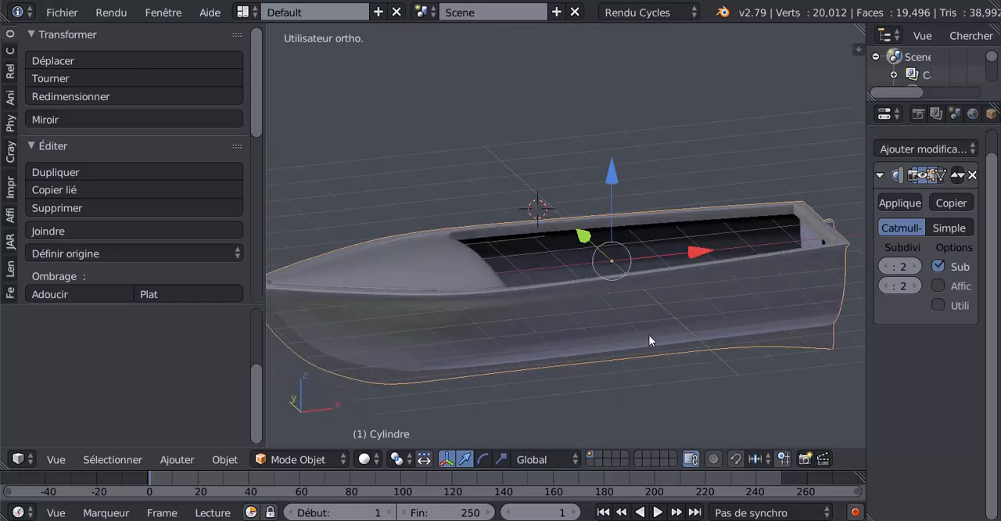
key(KP_1)
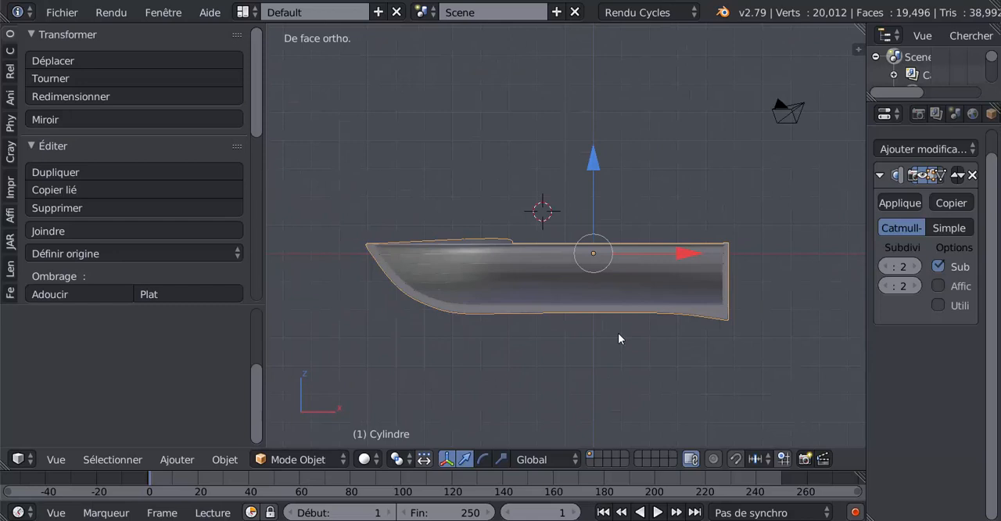
middle_drag(523, 185, 567, 207)
right_click(413, 255)
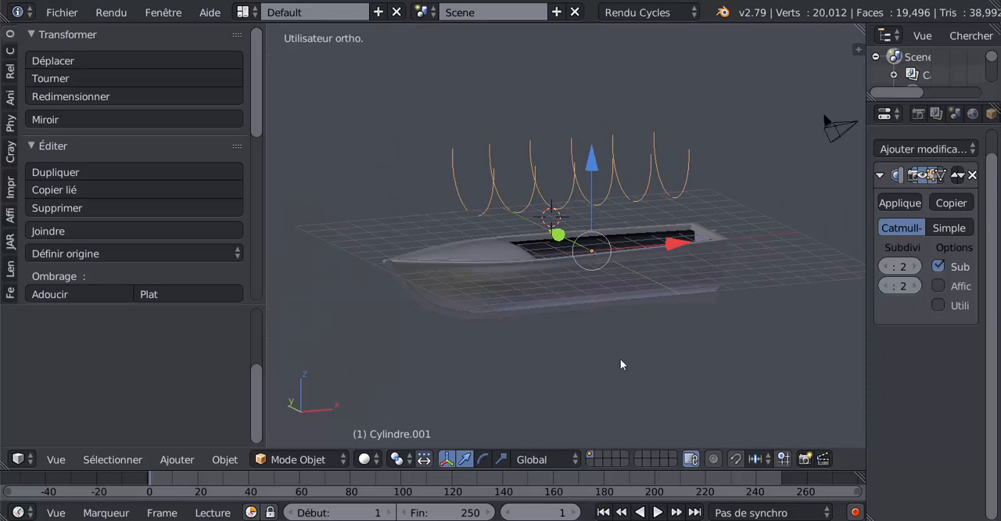
key(Tab)
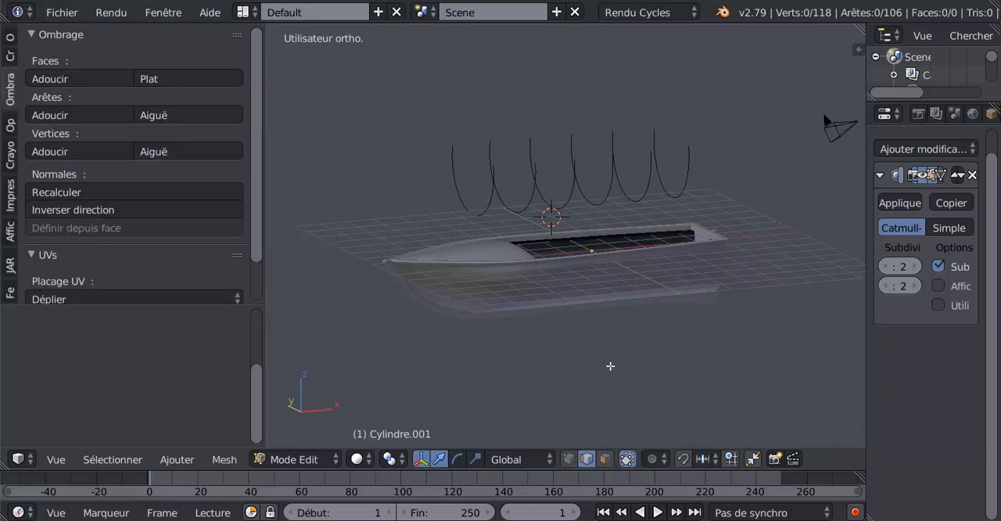
click(568, 459)
middle_drag(610, 377, 544, 364)
scroll(668, 427, up, 2)
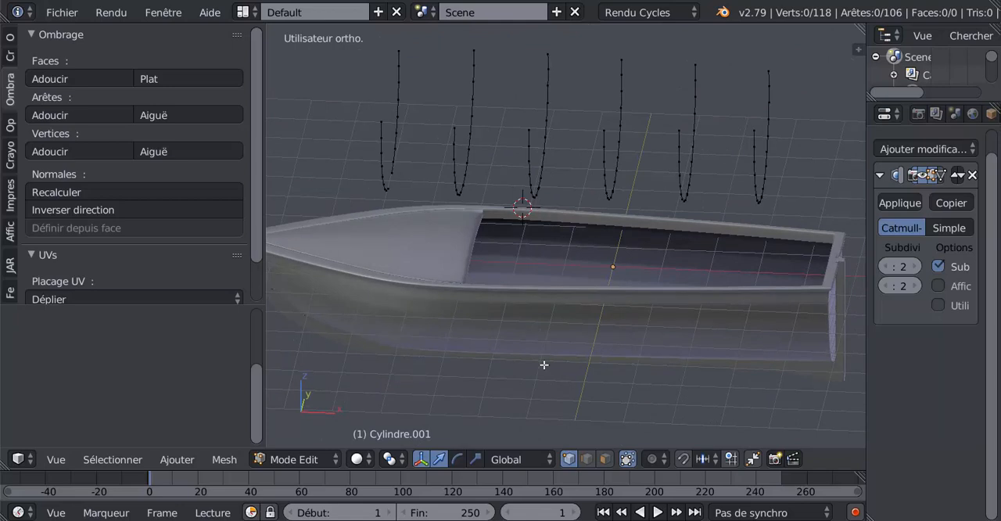
Extrude all the rib curves, offset the extrusion slightly along X to form narrow strips, and select the whole rib mesh
key(KP_1)
shift+middle_drag(599, 321, 598, 344)
key(a)
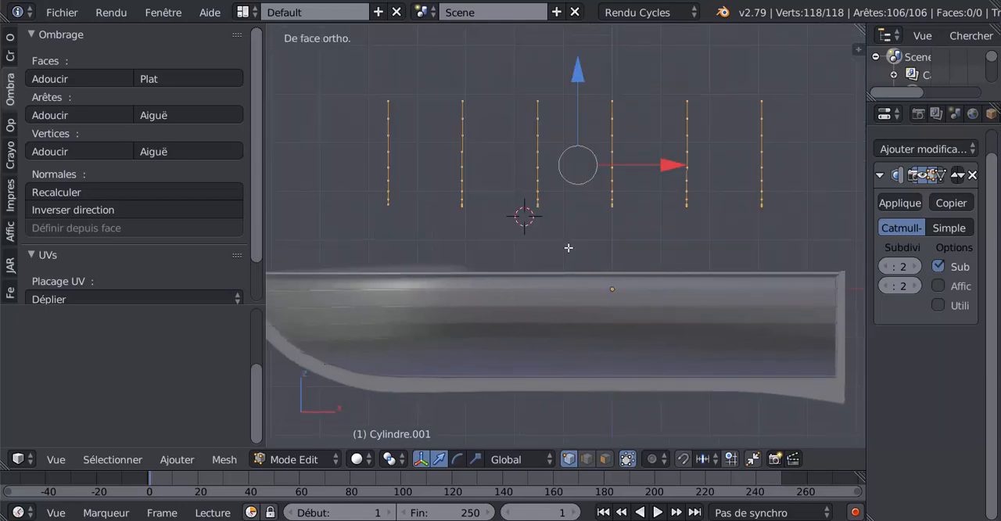
key(e)
key(Escape)
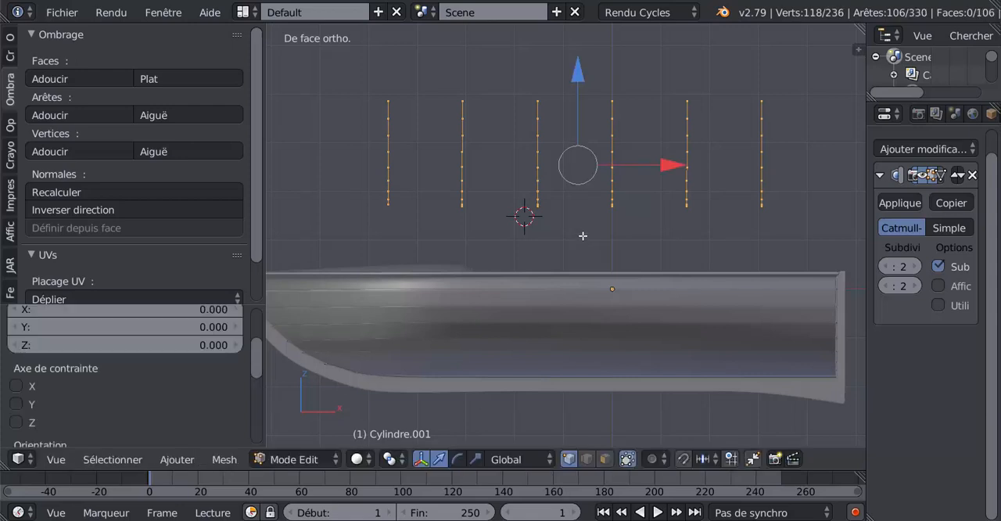
drag(660, 166, 676, 163)
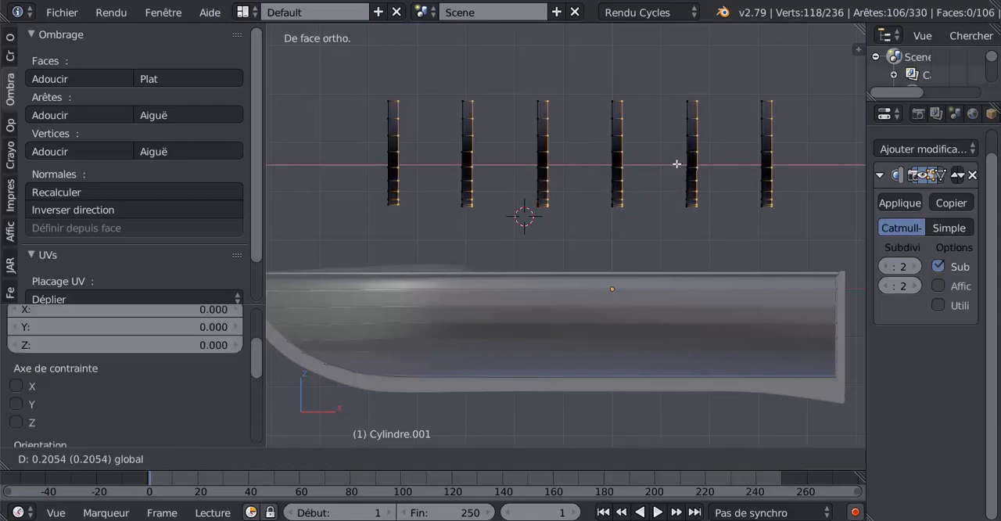
drag(674, 166, 673, 169)
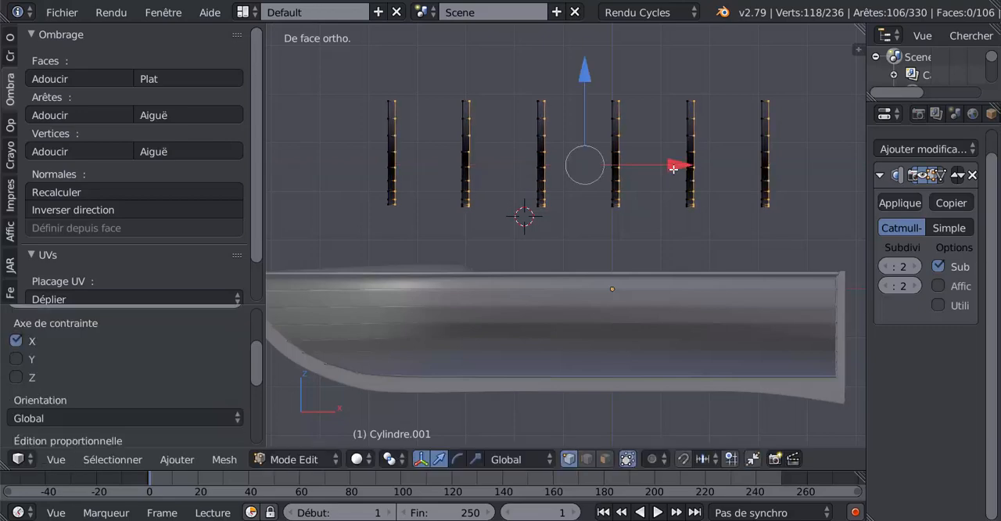
middle_drag(629, 210, 675, 241)
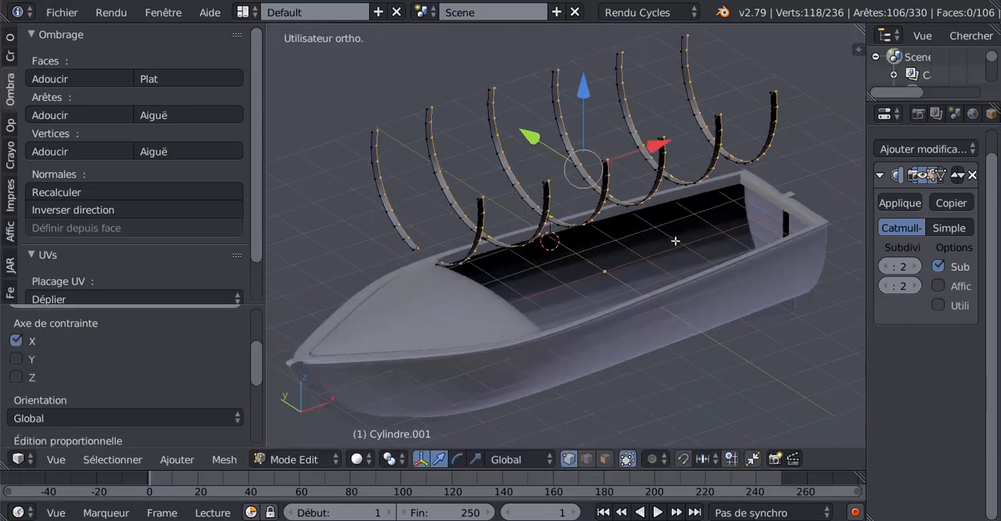
key(a)
key(a)
Try to thicken the ribs by extruding them and scaling the new edges to 0.906, constrained to the X axis
middle_drag(649, 259, 709, 281)
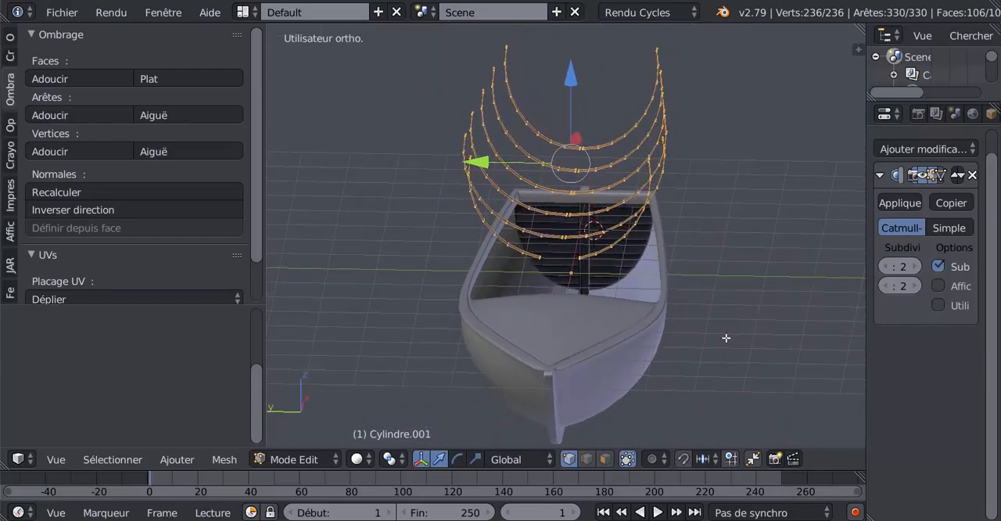
key(e)
key(s)
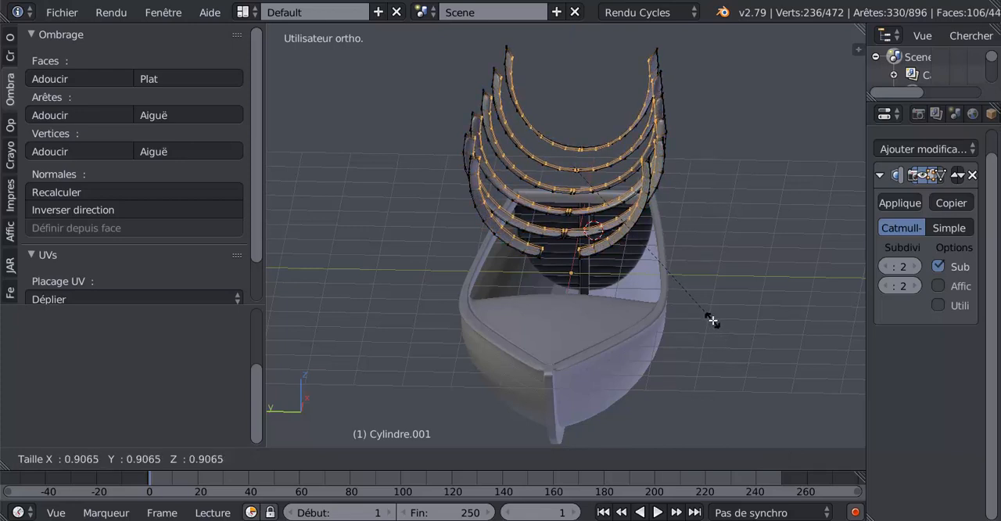
click(713, 321)
middle_drag(712, 321, 209, 324)
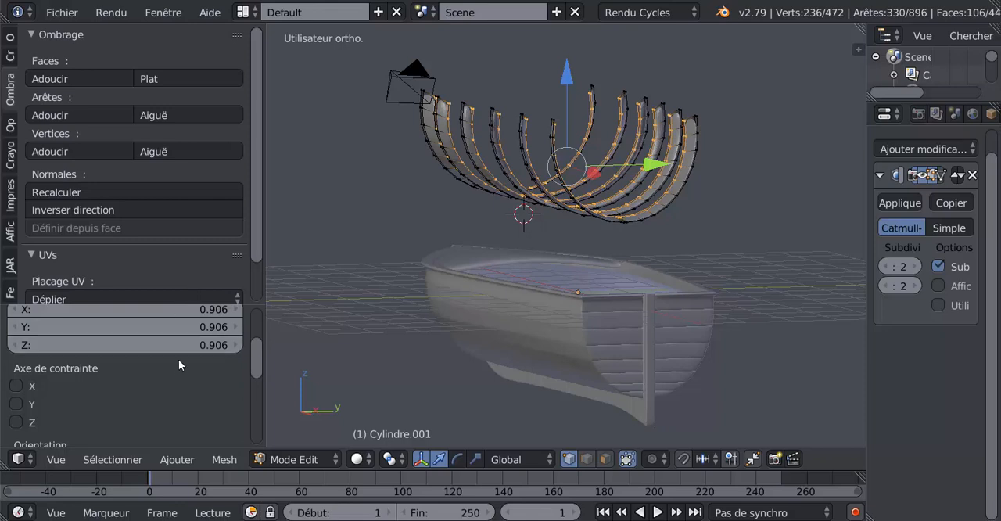
click(16, 386)
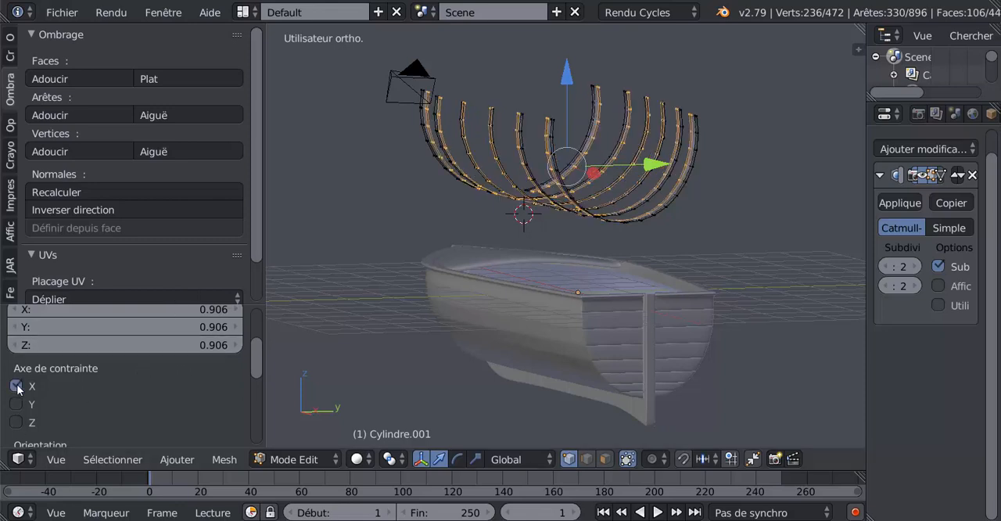
middle_drag(516, 319, 737, 338)
scroll(501, 308, up, 2)
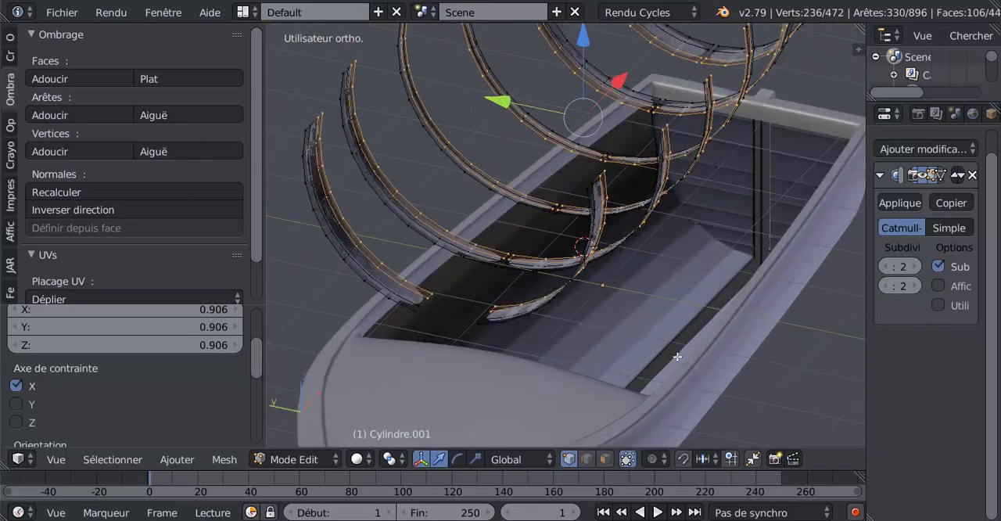
key(s)
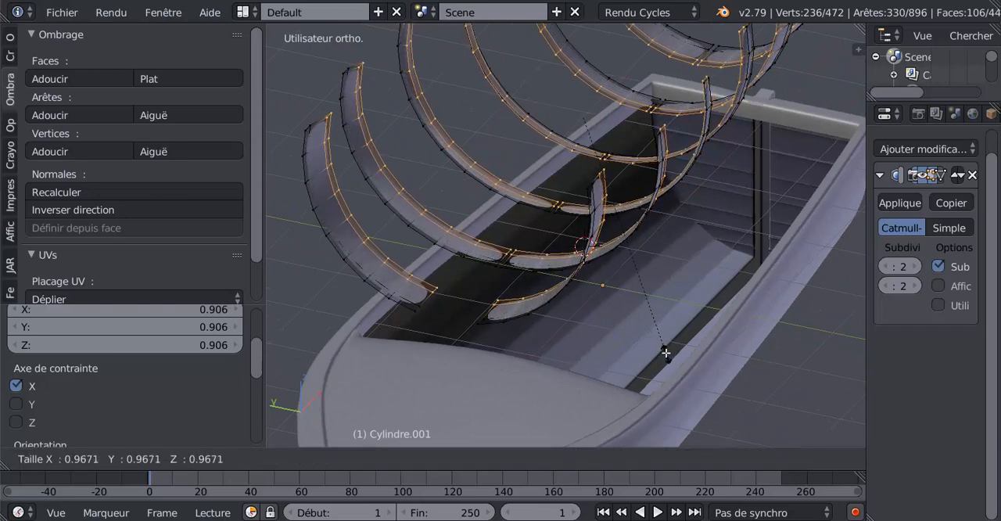
click(665, 358)
middle_drag(623, 346, 643, 346)
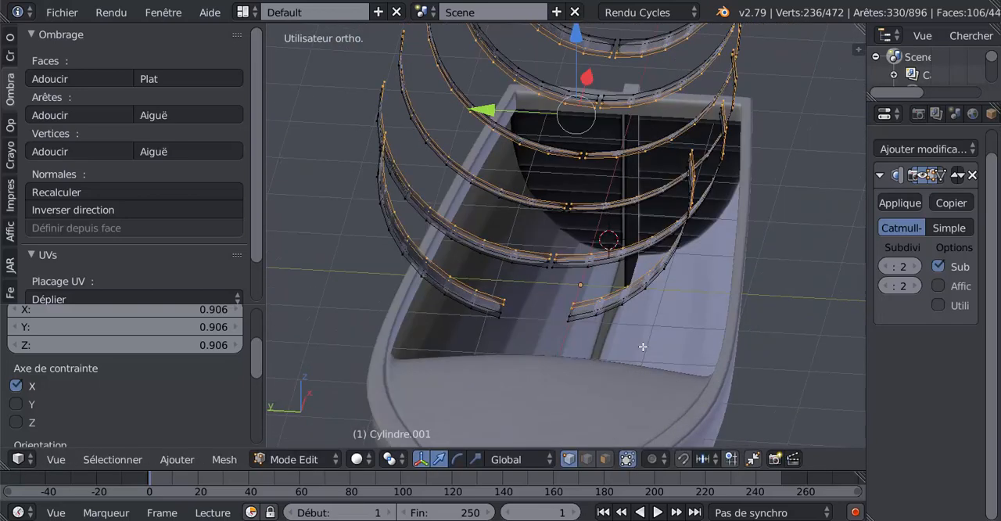
key(s)
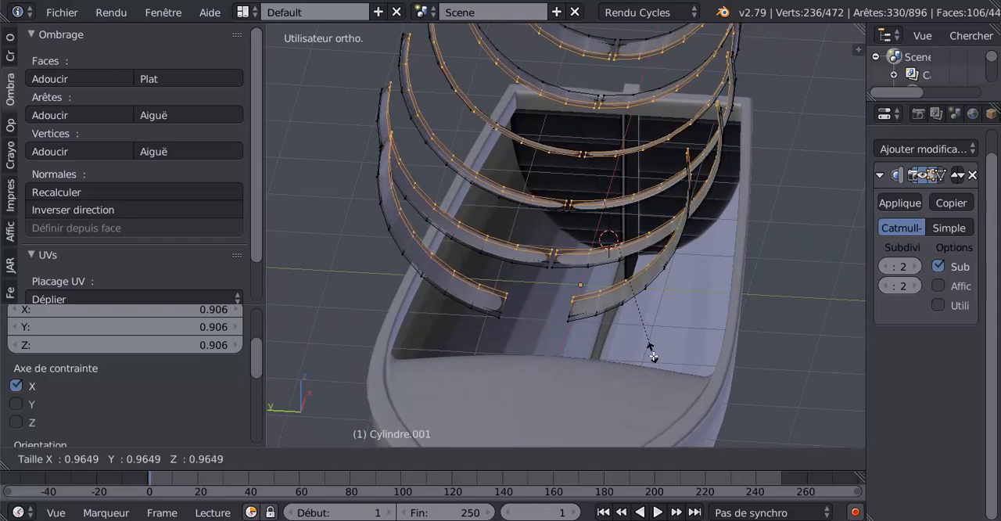
click(664, 351)
middle_drag(664, 351, 667, 341)
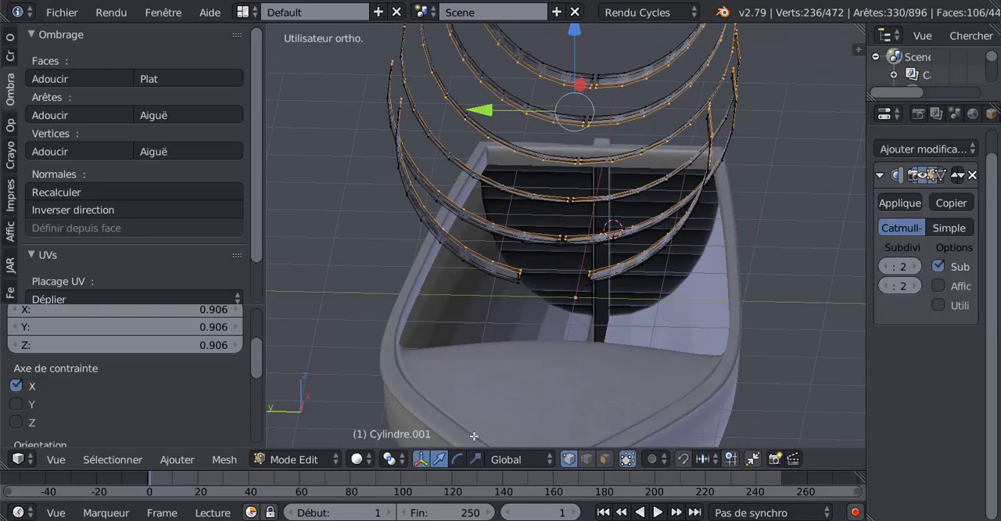
Try extending the scale constraint to the Y axis, and undo the scaled rib extrusion
click(15, 405)
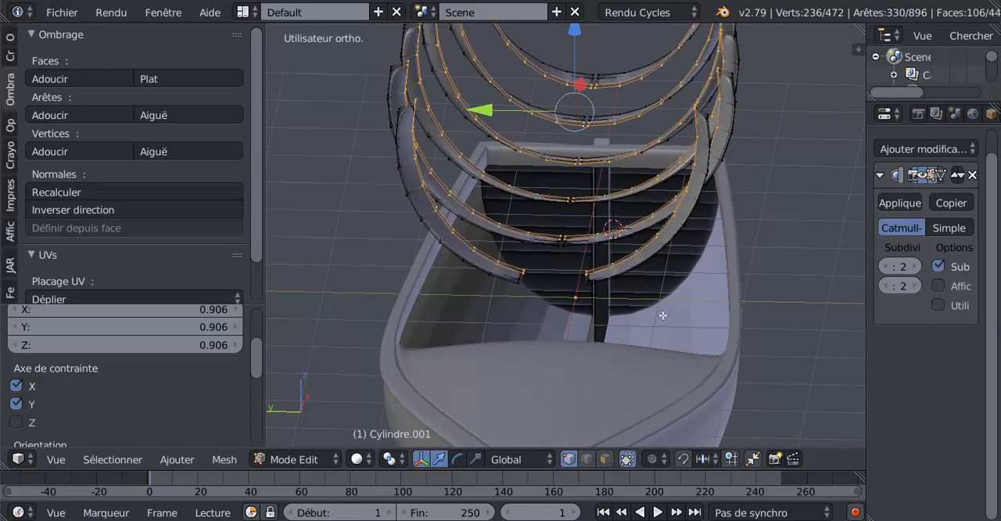
middle_drag(662, 313, 376, 345)
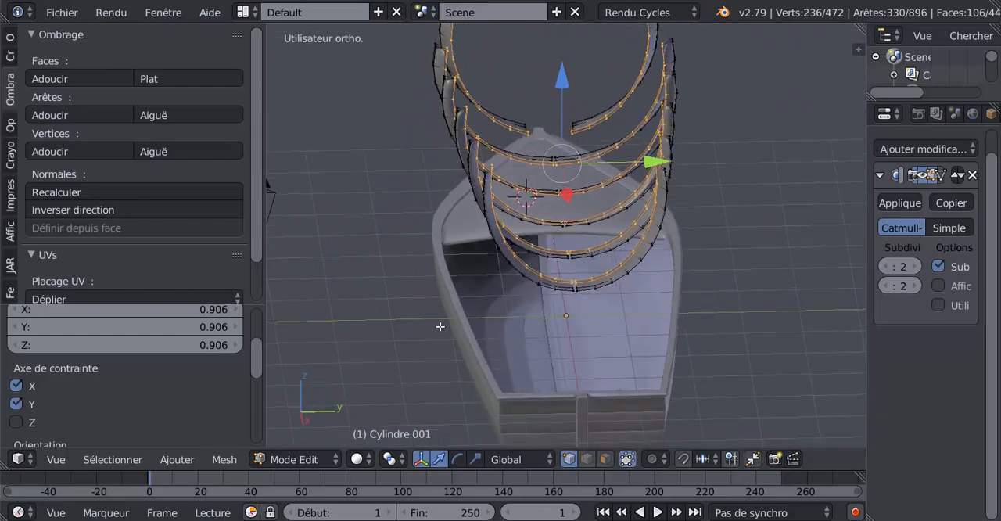
middle_drag(441, 326, 612, 337)
key(ctrl+z)
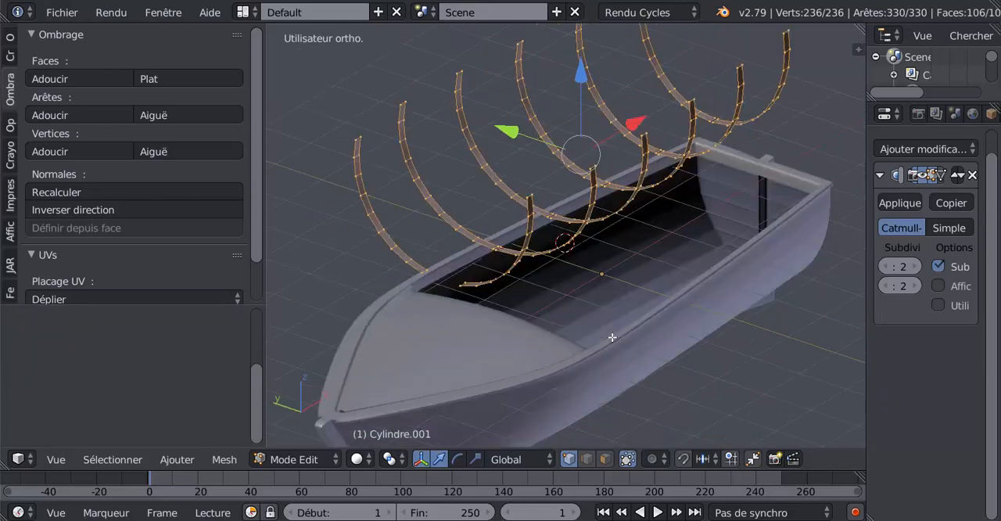
Remove duplicate vertices from the fully selected rib strips
click(10, 38)
drag(254, 117, 246, 225)
click(75, 193)
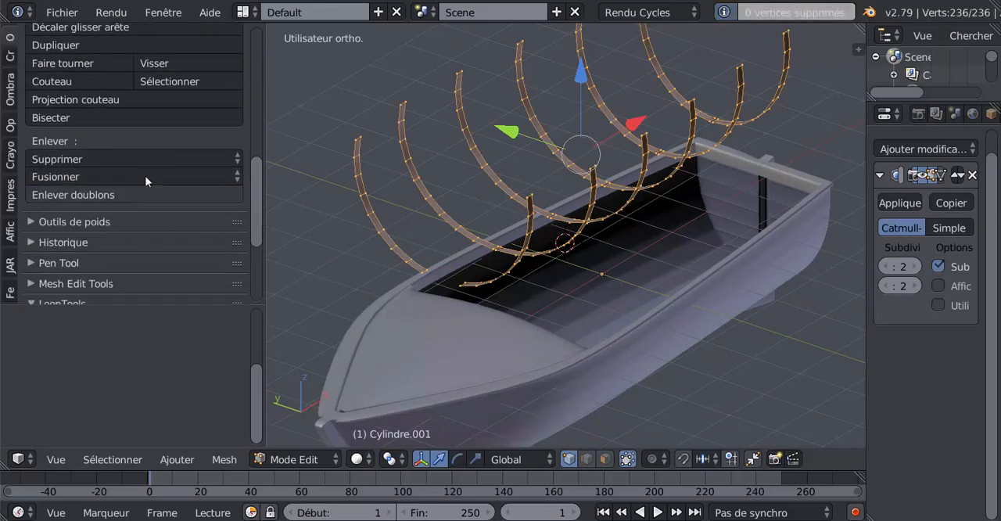
mouse_move(597, 223)
middle_down()
mouse_move(640, 221)
mouse_move(654, 198)
mouse_move(697, 219)
mouse_move(598, 224)
middle_up()
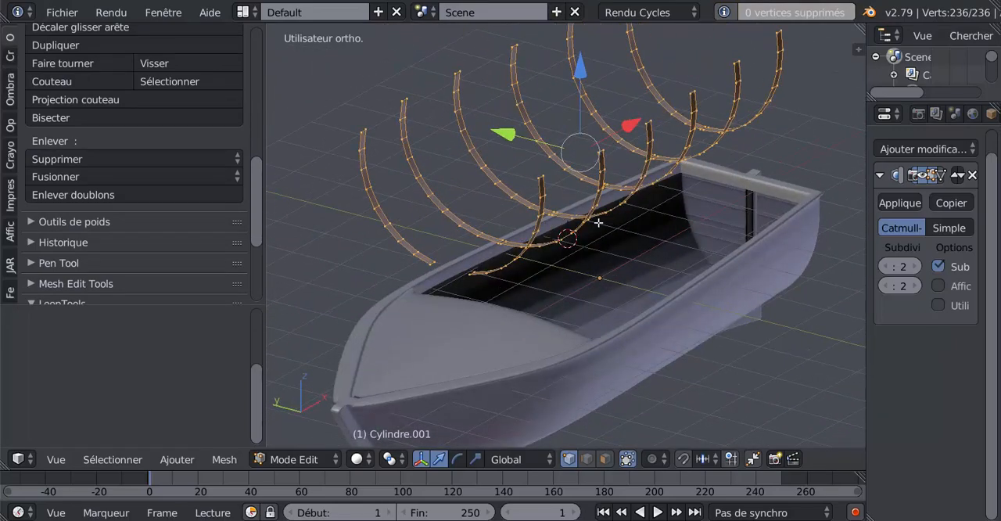
Solidify the selected rib strips with a thickness of -0.1340
click(230, 463)
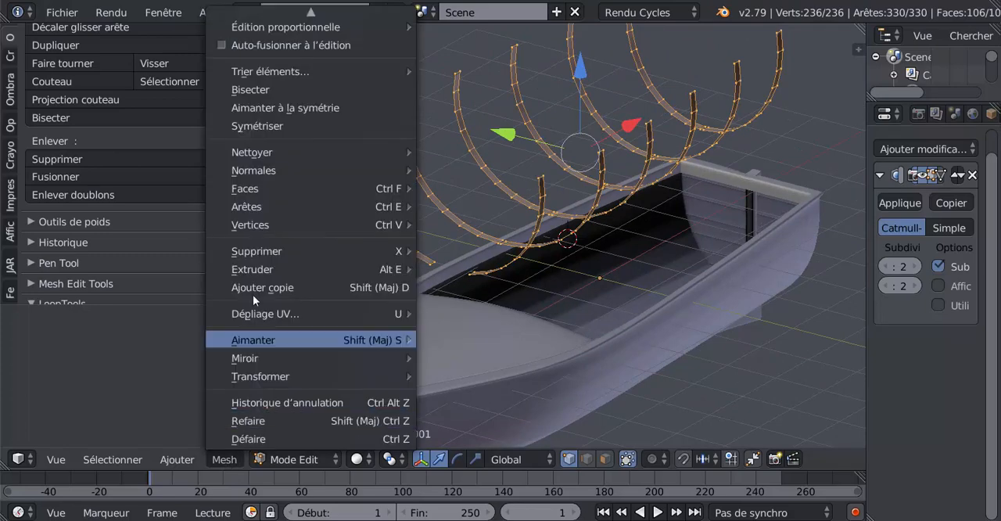
mouse_move(258, 191)
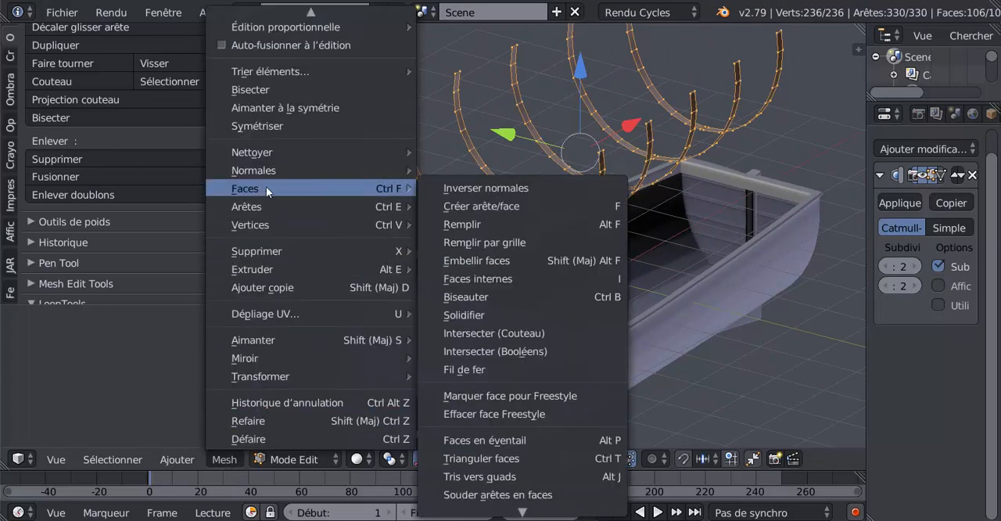
click(470, 310)
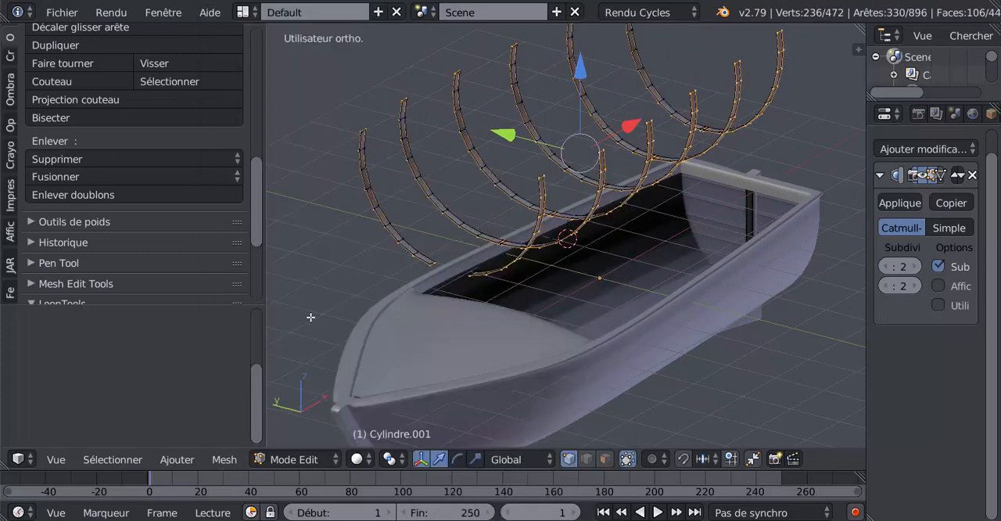
drag(256, 235, 249, 284)
drag(257, 369, 258, 312)
drag(187, 361, 30, 362)
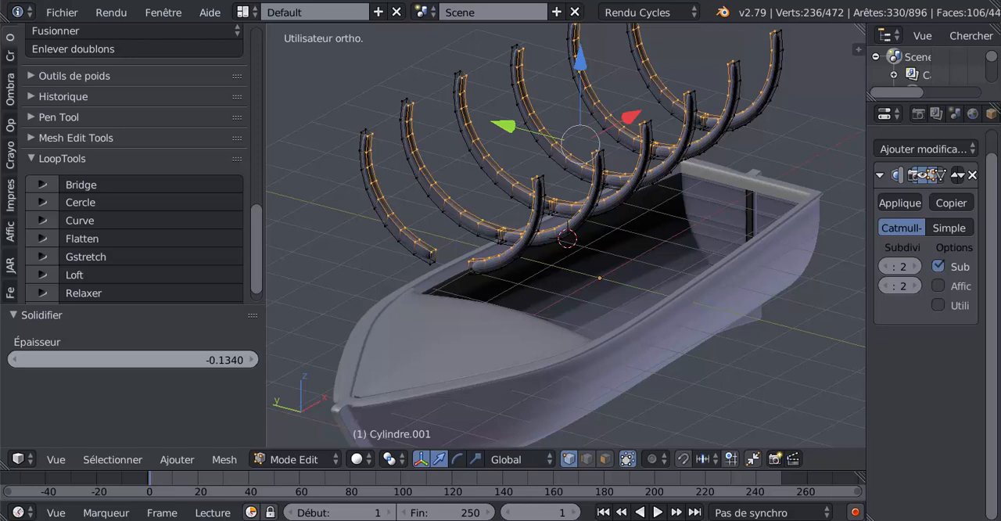
Lower the inner faces of the ribs by about 0.104 along Z and check the result in object mode
middle_drag(450, 288, 523, 281)
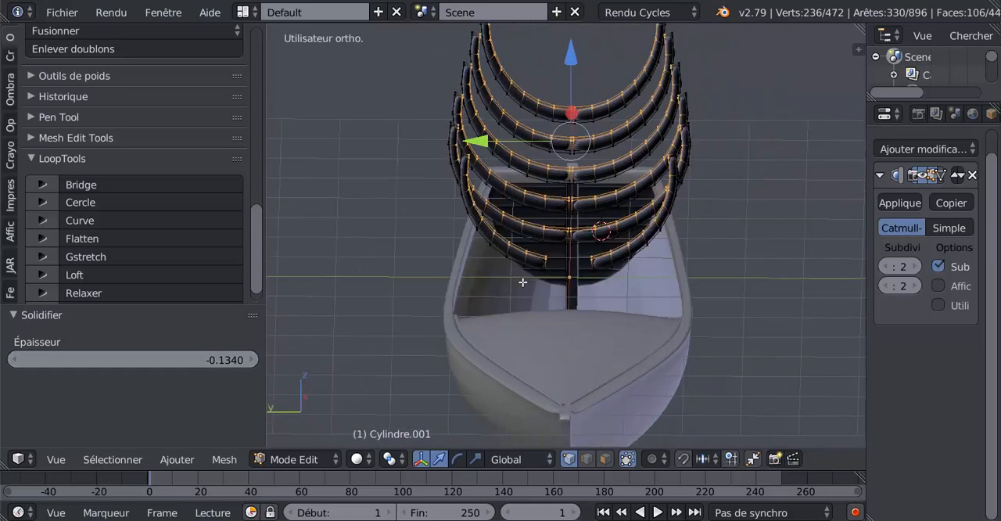
scroll(532, 274, up, 1)
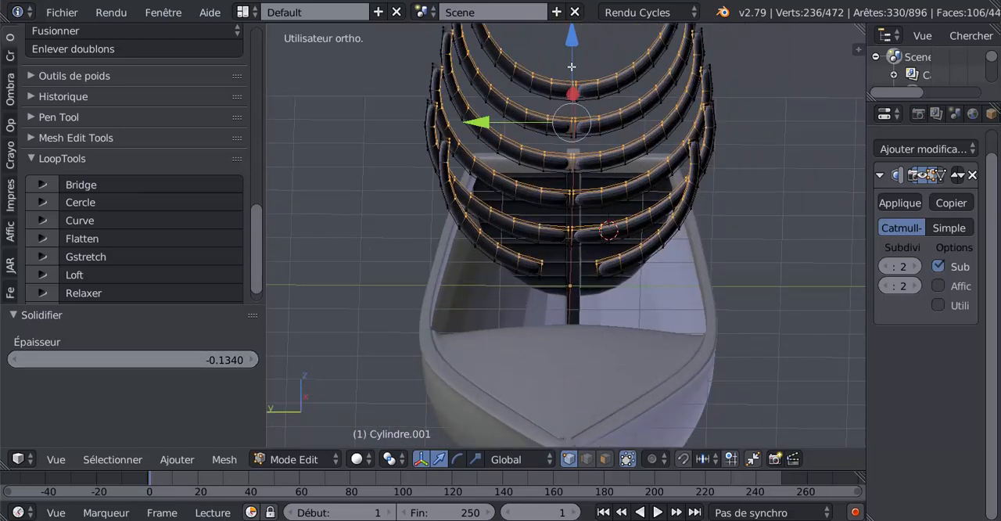
drag(572, 43, 574, 48)
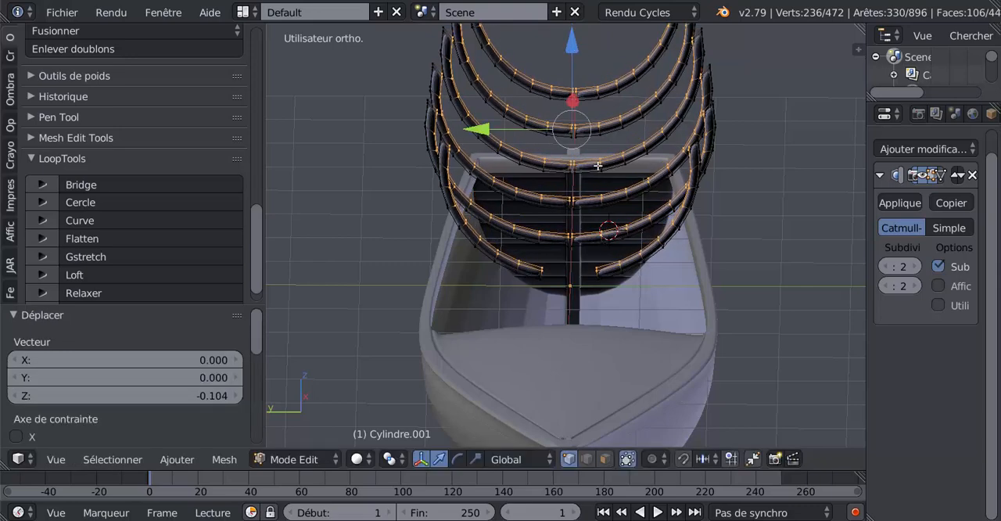
key(Tab)
middle_drag(606, 223, 536, 249)
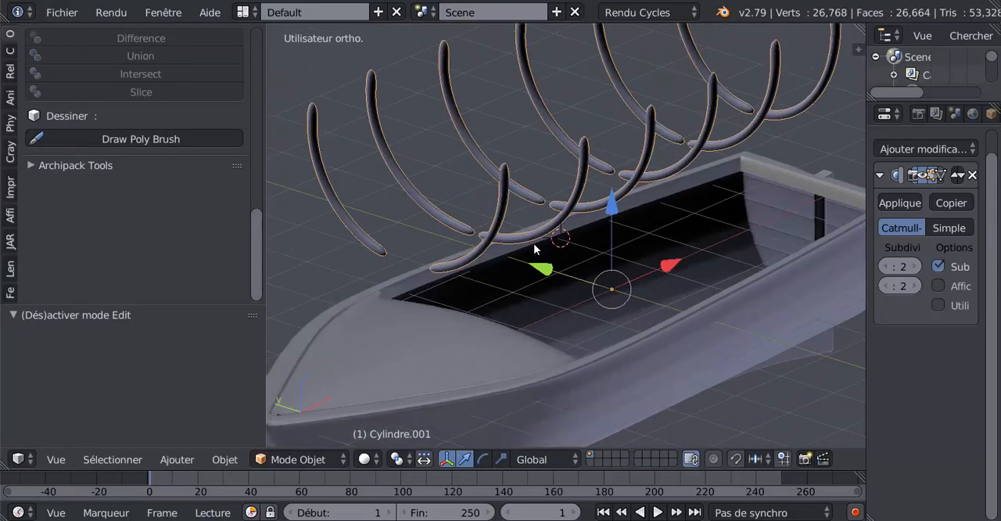
Remove the Subdivision Surface modifier from the ribs and check their square-edged shape in object mode
key(Tab)
middle_drag(692, 256, 634, 285)
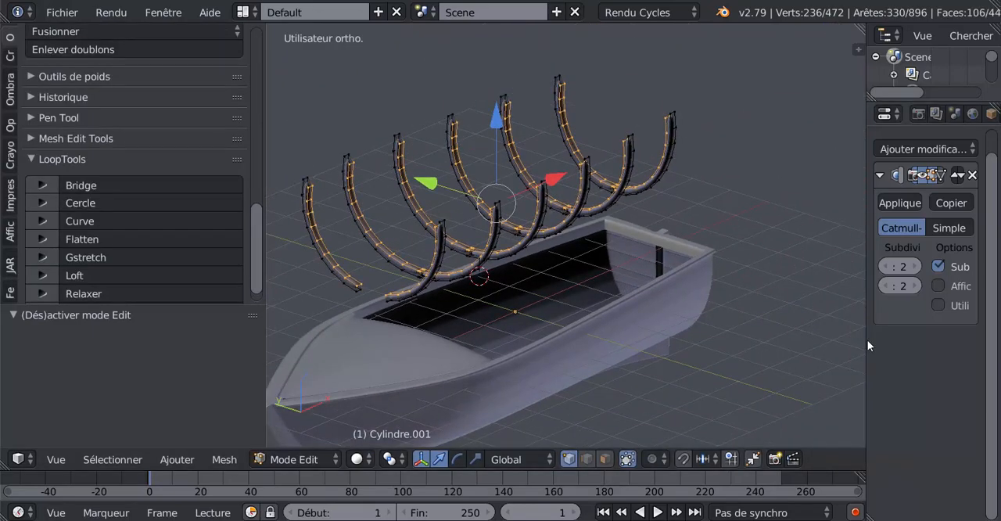
drag(865, 344, 739, 342)
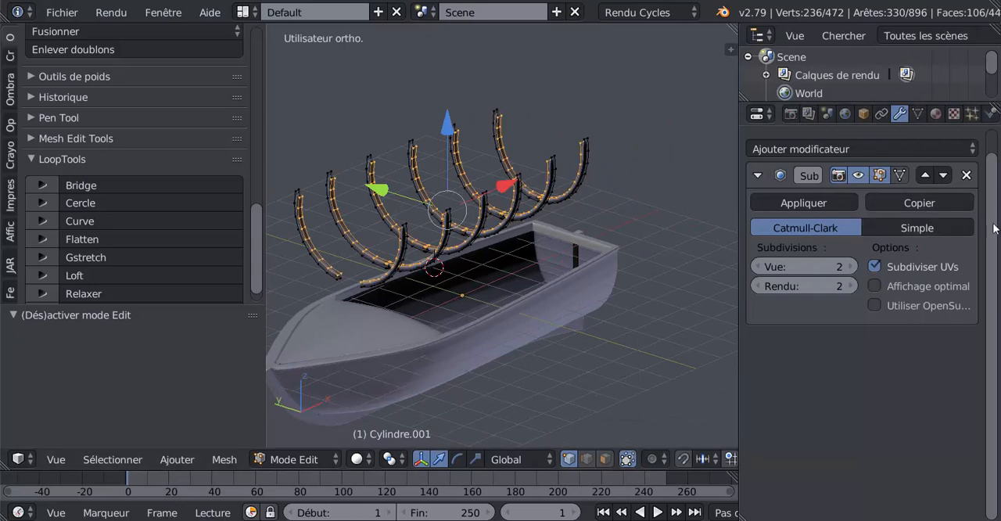
scroll(995, 227, up, 1)
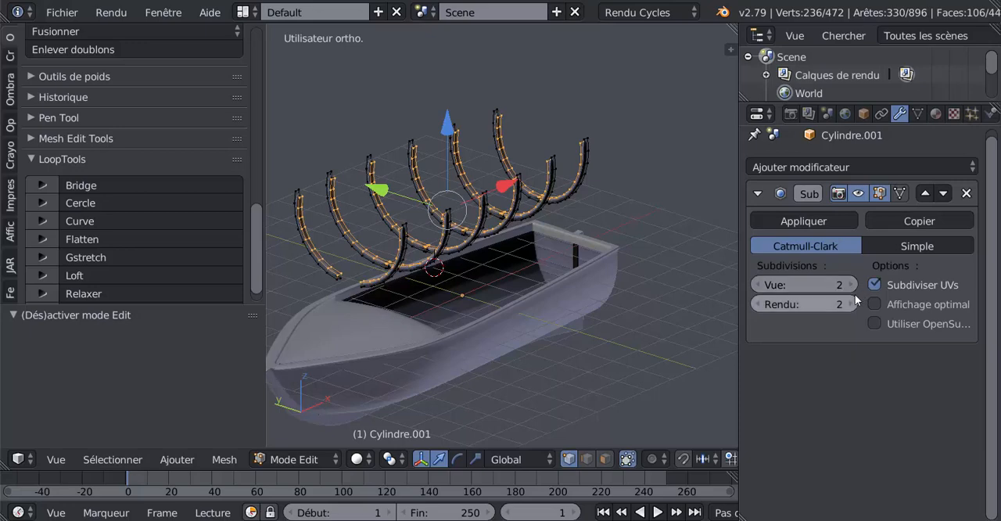
click(967, 194)
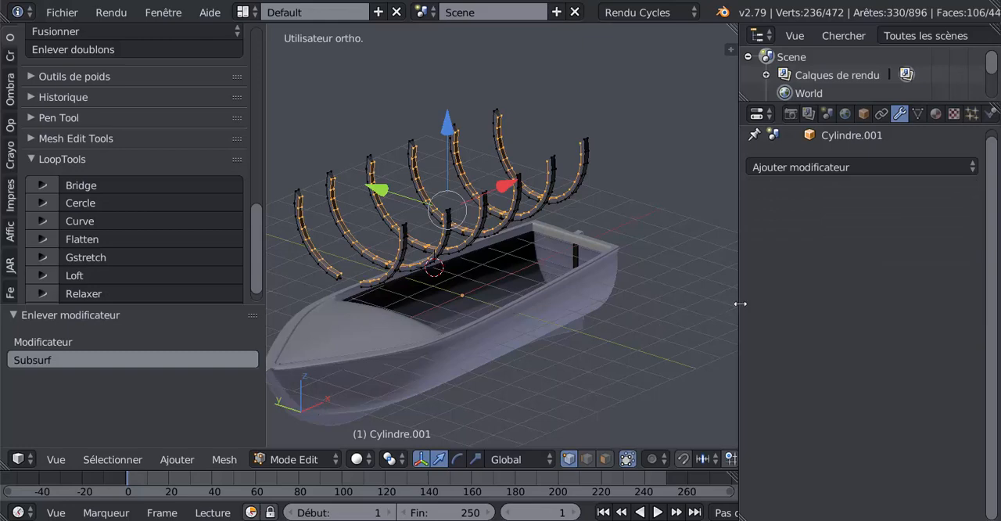
drag(740, 303, 855, 299)
key(Tab)
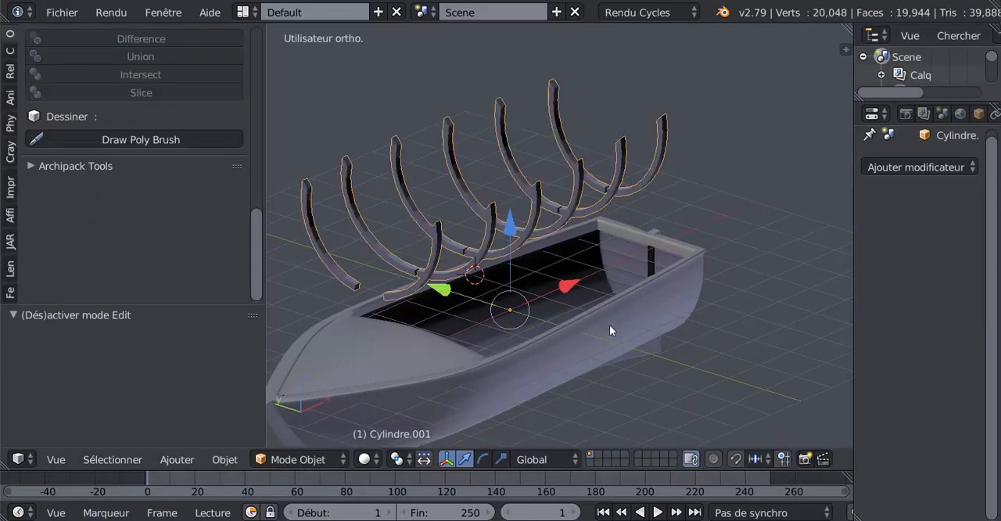
middle_drag(610, 330, 611, 311)
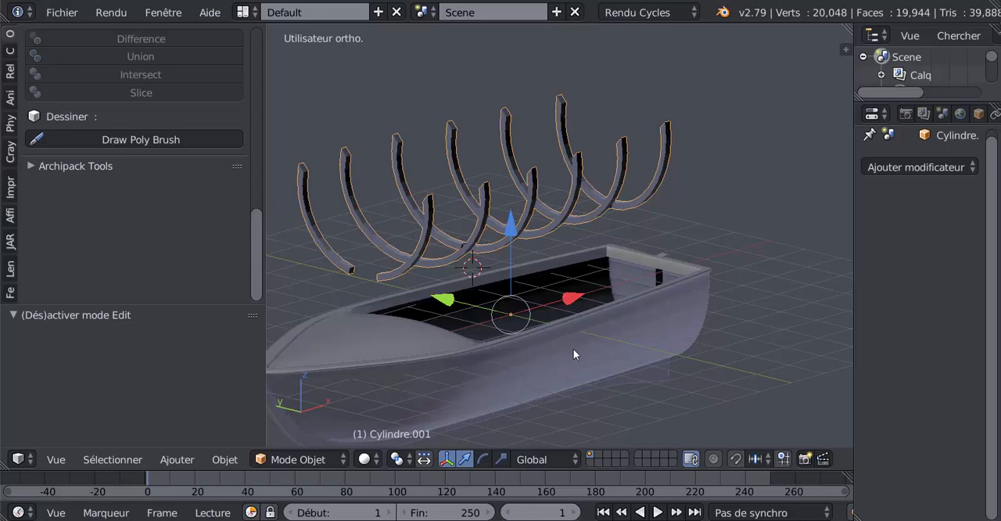
Select the hull and examine its Subdivision Surface settings and its mesh in edit mode
right_click(632, 326)
key(ctrl+2)
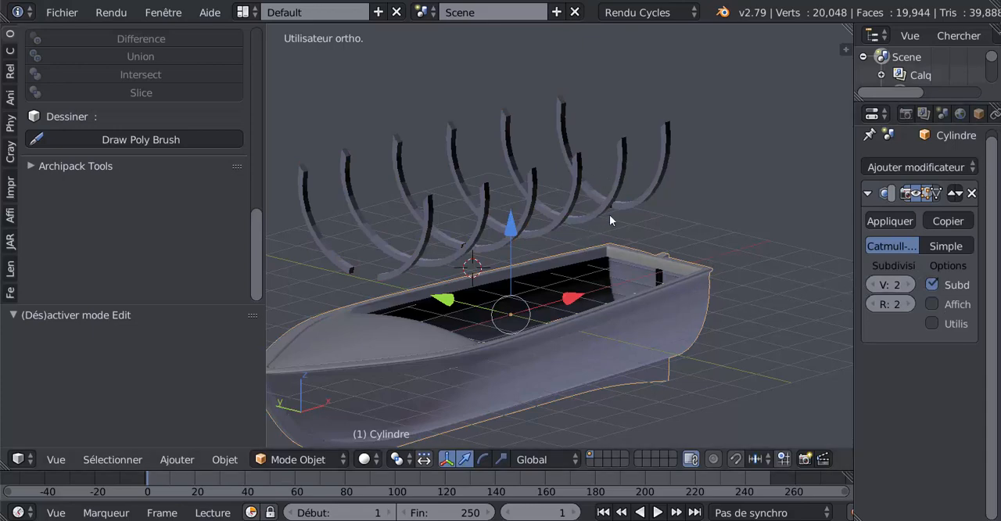
key(Tab)
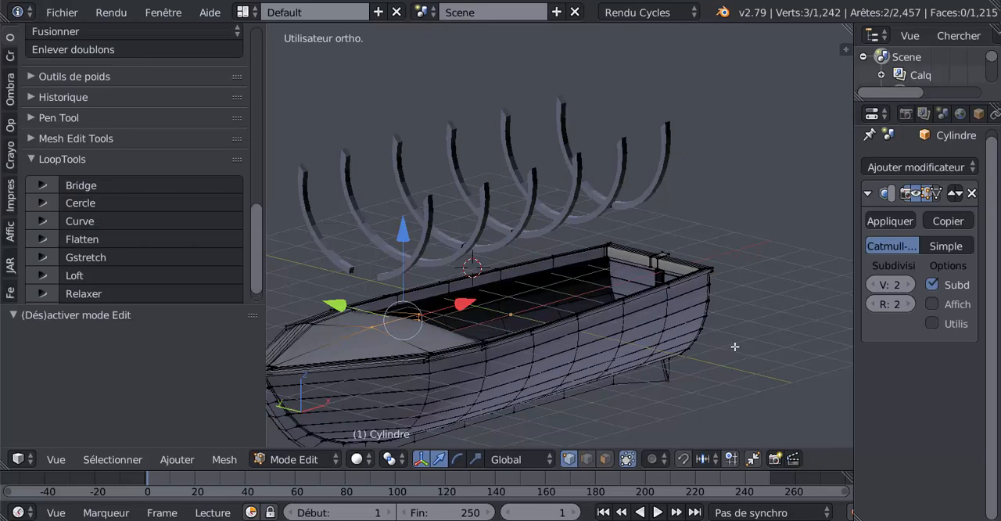
key(Tab)
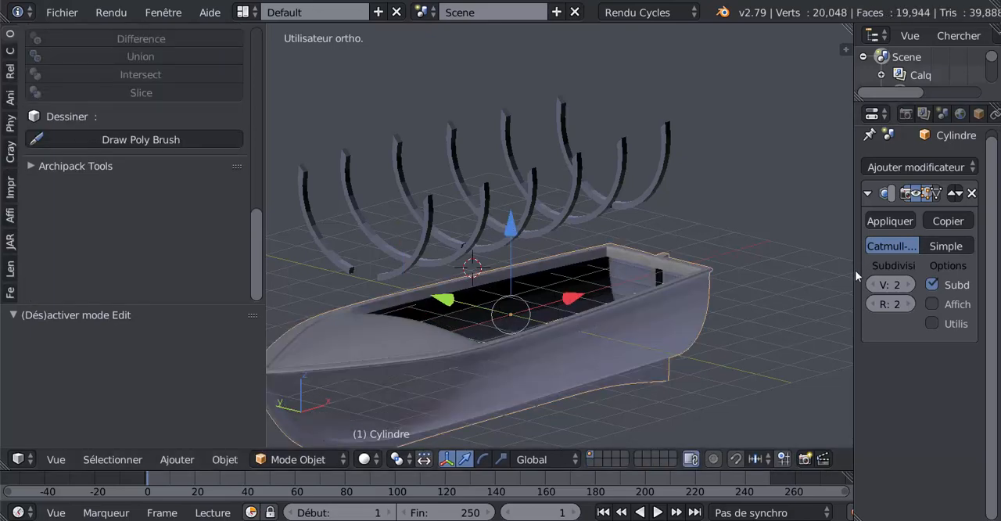
Lower the ribs by 3.523 along Z into the hull
click(607, 196)
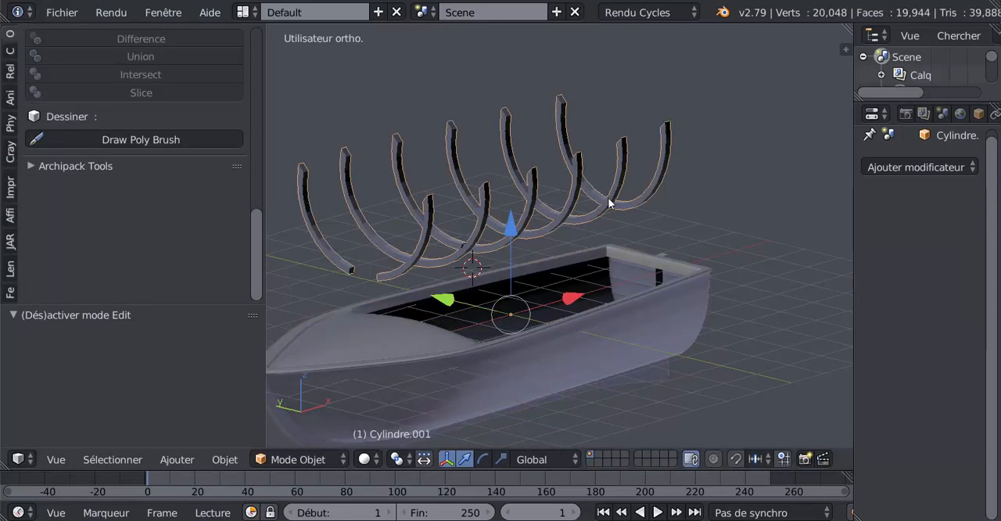
middle_drag(579, 246, 536, 269)
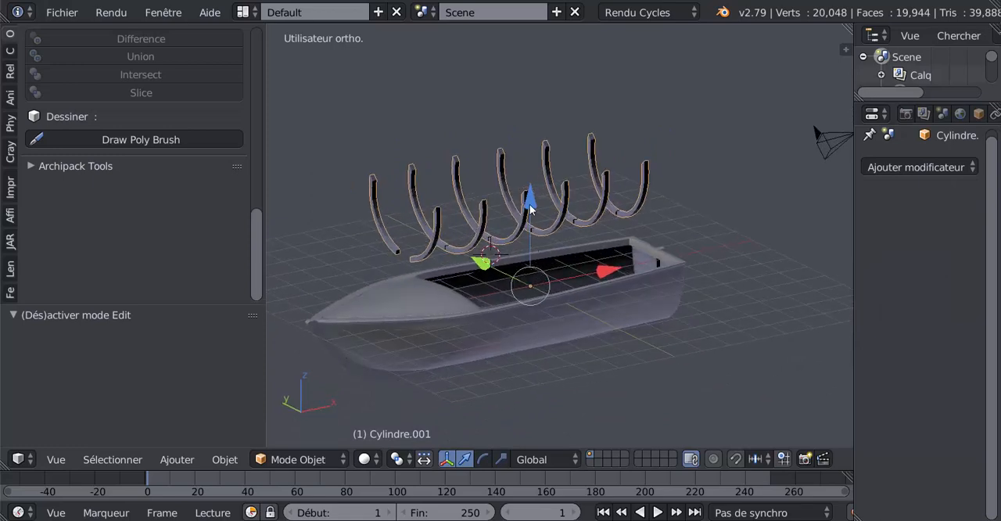
drag(529, 205, 550, 313)
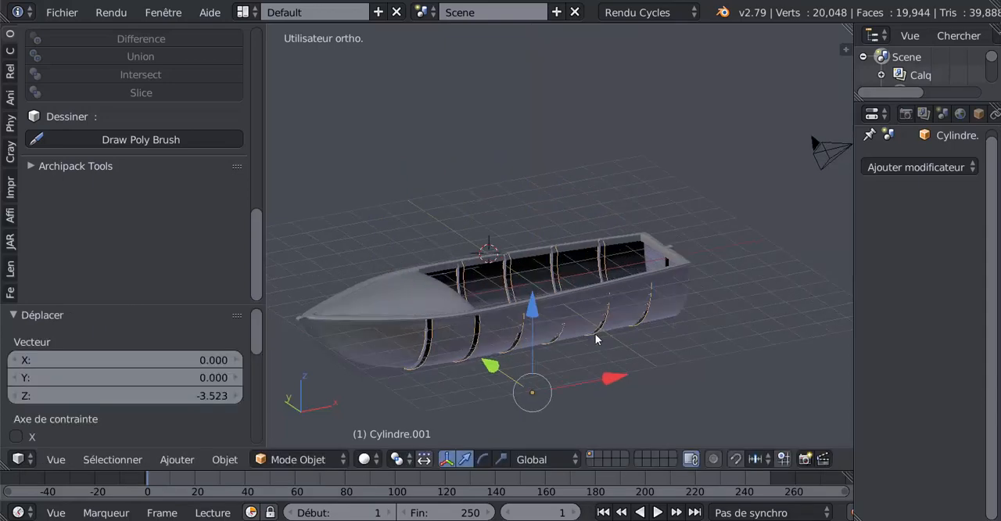
middle_drag(549, 313, 531, 355)
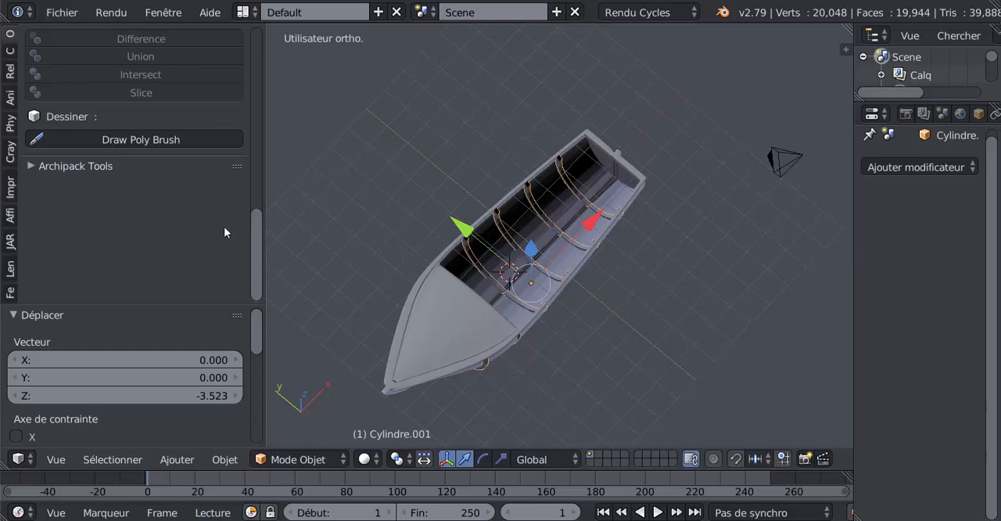
Set the ribs' origin to their geometry
mouse_move(259, 244)
mouse_down()
mouse_move(256, 106)
mouse_move(63, 40)
mouse_move(8, 44)
mouse_up()
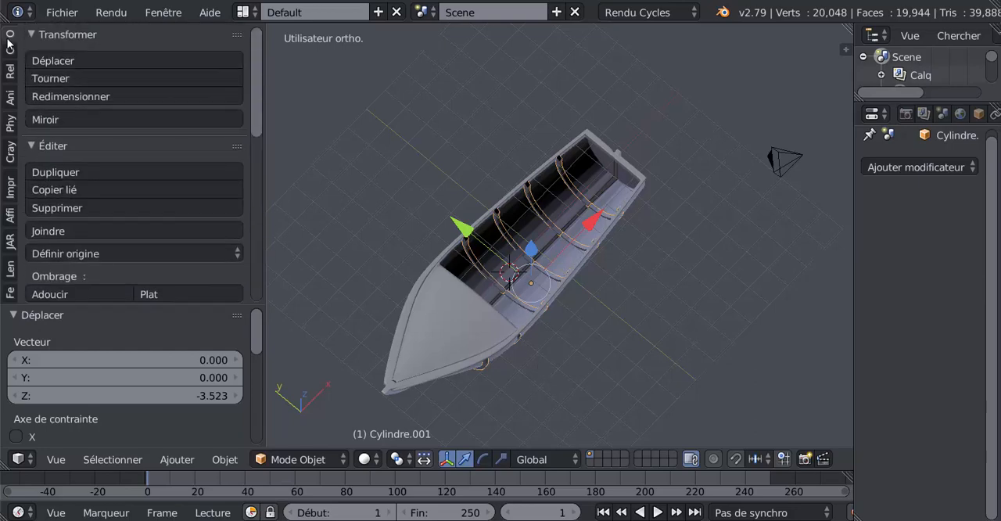
drag(256, 119, 253, 179)
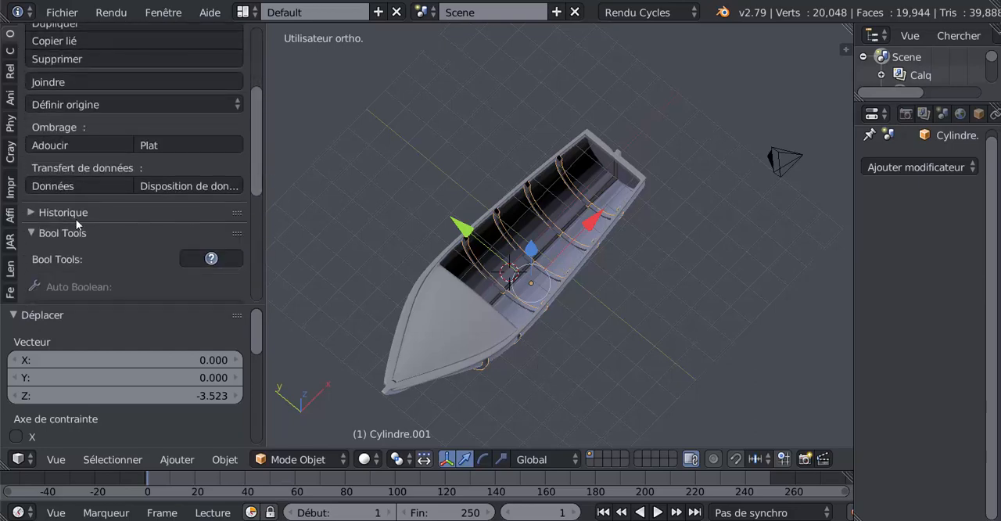
click(57, 103)
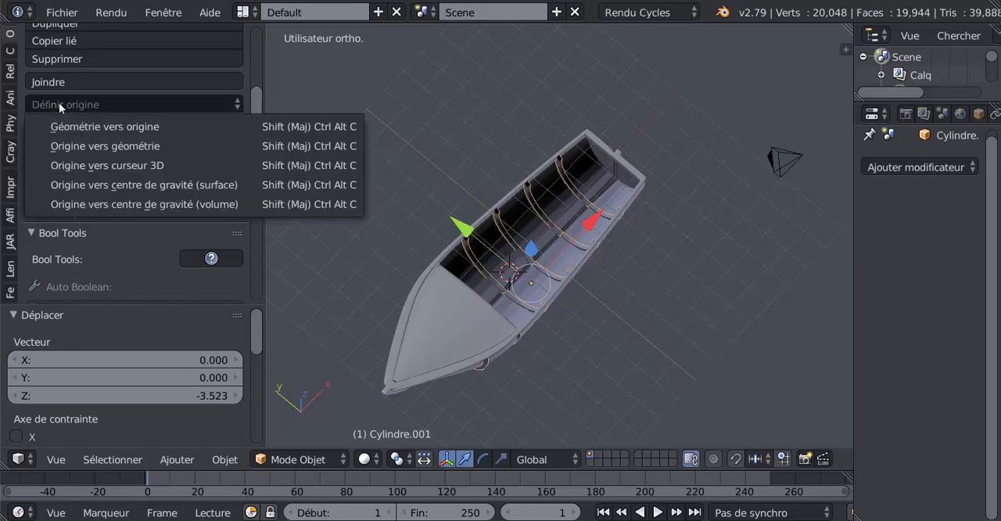
click(90, 145)
middle_drag(513, 288, 676, 253)
middle_drag(662, 353, 666, 370)
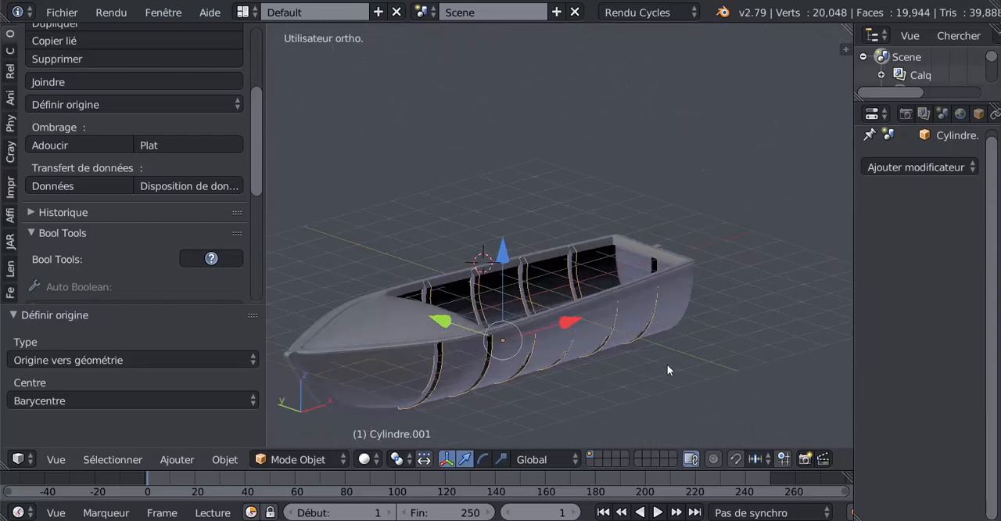
Scale the ribs down uniformly to about 0.94 to fit inside the hull
key(s)
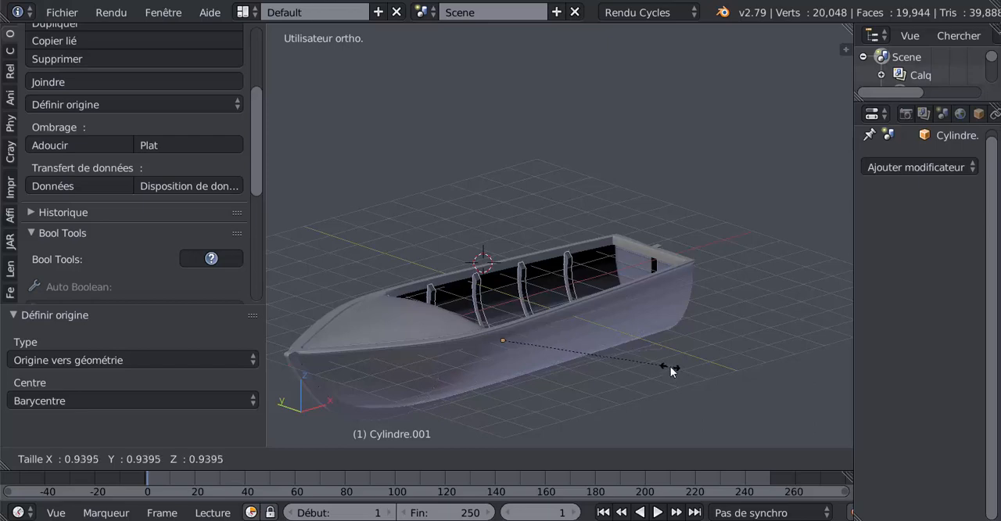
click(671, 371)
middle_drag(670, 366, 425, 334)
drag(491, 353, 490, 352)
middle_drag(490, 353, 735, 330)
Examine how the ribs fit against the hull's inner surface from the stern and from above
key(Tab)
key(Tab)
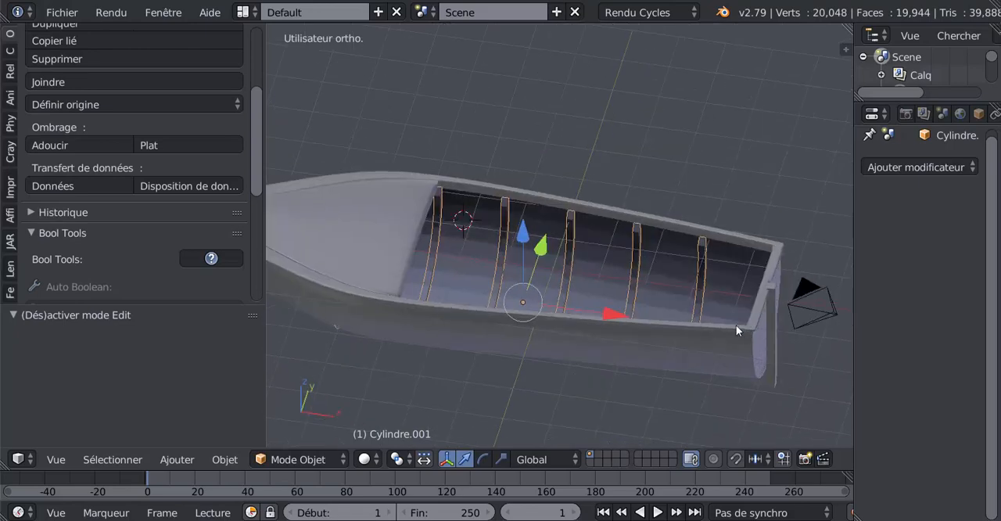
key(Tab)
key(Tab)
middle_drag(704, 286, 612, 398)
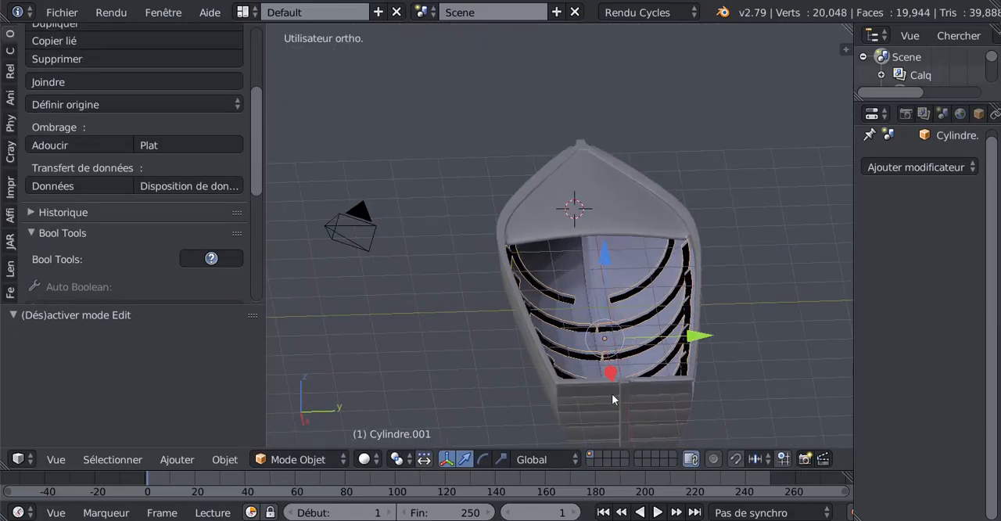
click(502, 459)
middle_drag(671, 364, 695, 355)
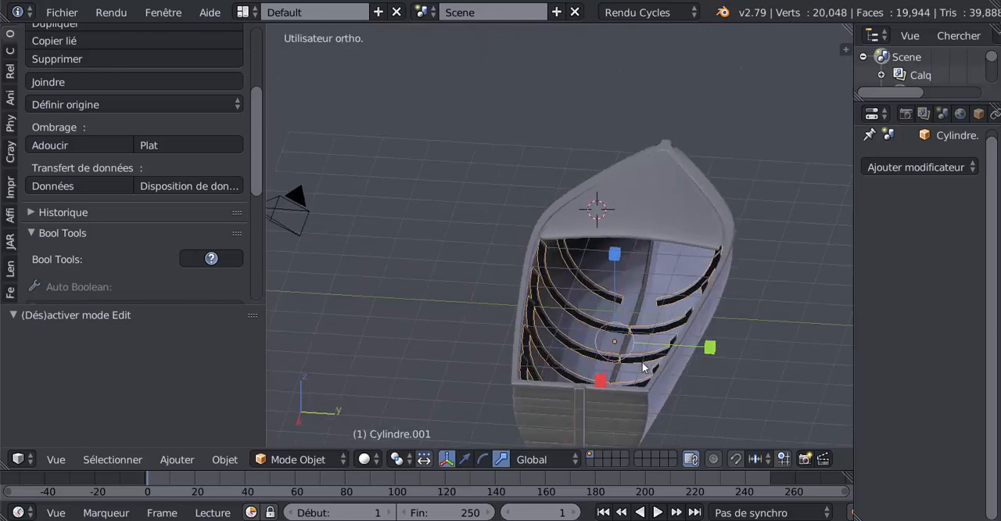
key(Tab)
key(Tab)
right_click(683, 227)
key(Tab)
middle_drag(718, 251, 636, 331)
scroll(636, 331, up, 3)
key(Tab)
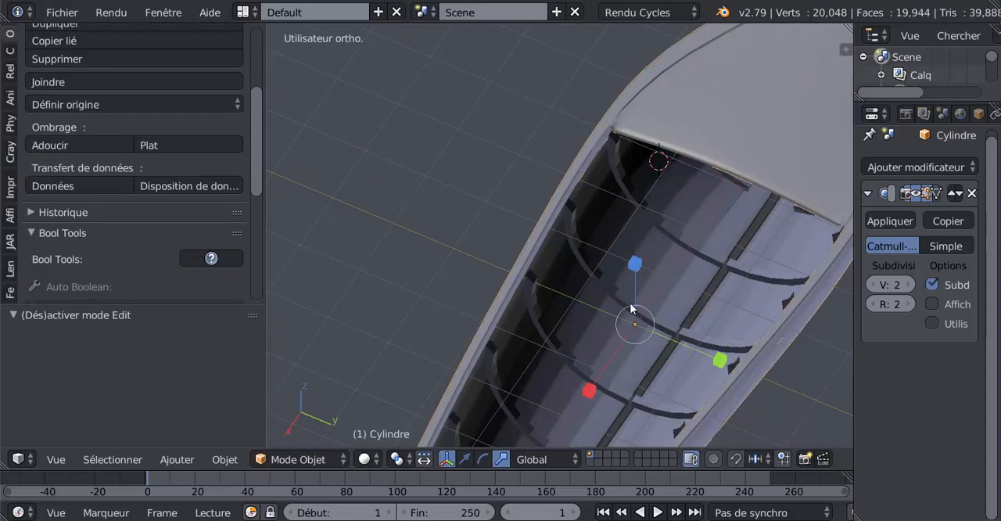
Delete the ill-fitting ribs object from inside the hull
right_click(624, 294)
key(x)
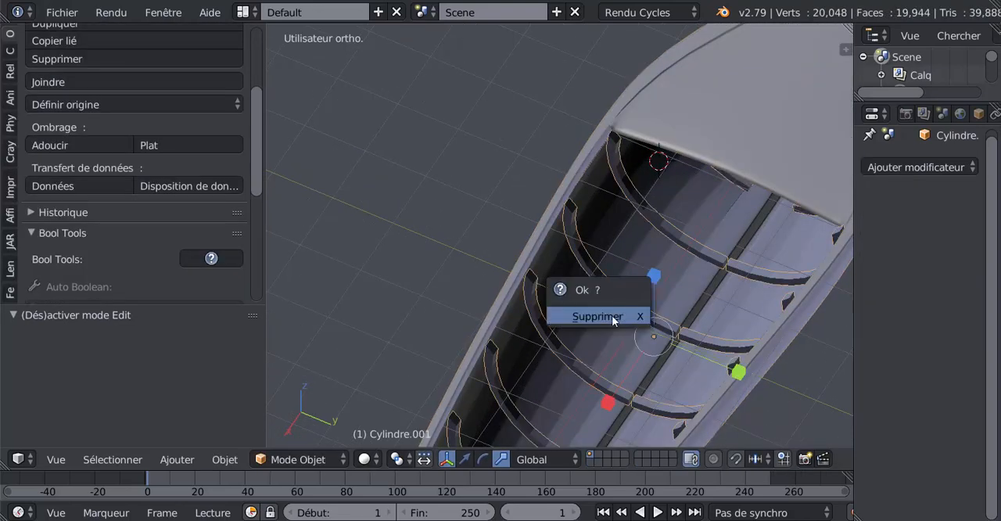
click(612, 315)
Select the four vertical edge loops nearest the stern in the hull's mesh, using edge selection mode
middle_drag(710, 353, 617, 327)
right_click(651, 360)
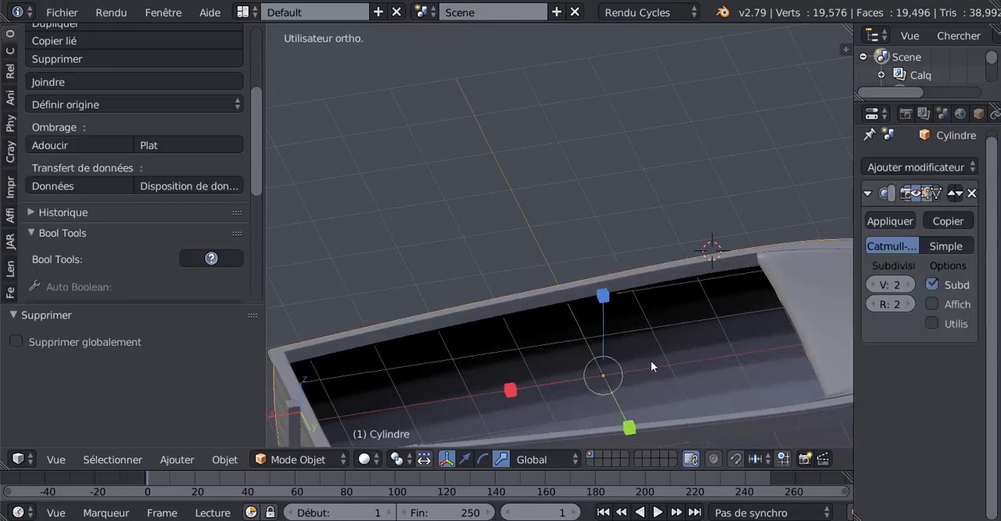
key(Tab)
middle_drag(644, 364, 565, 302)
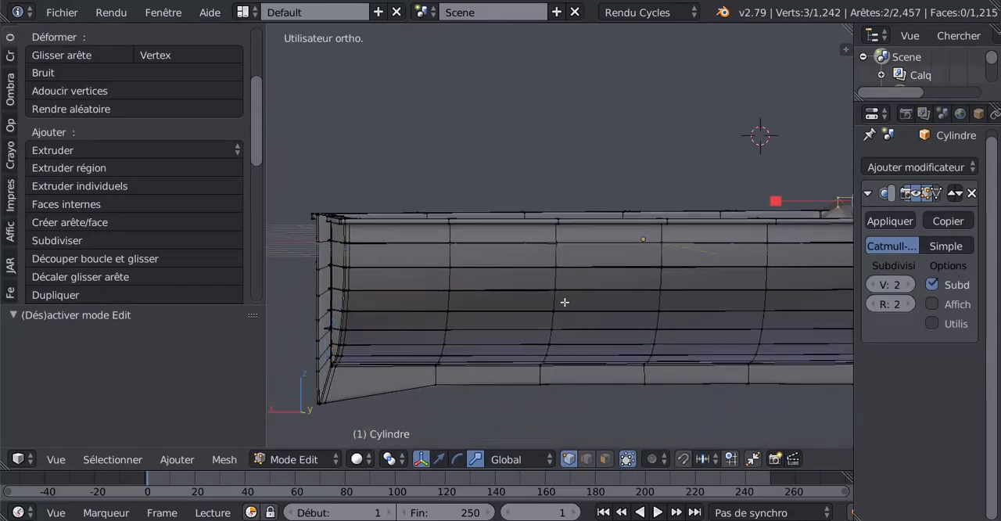
alt+right_click(555, 275)
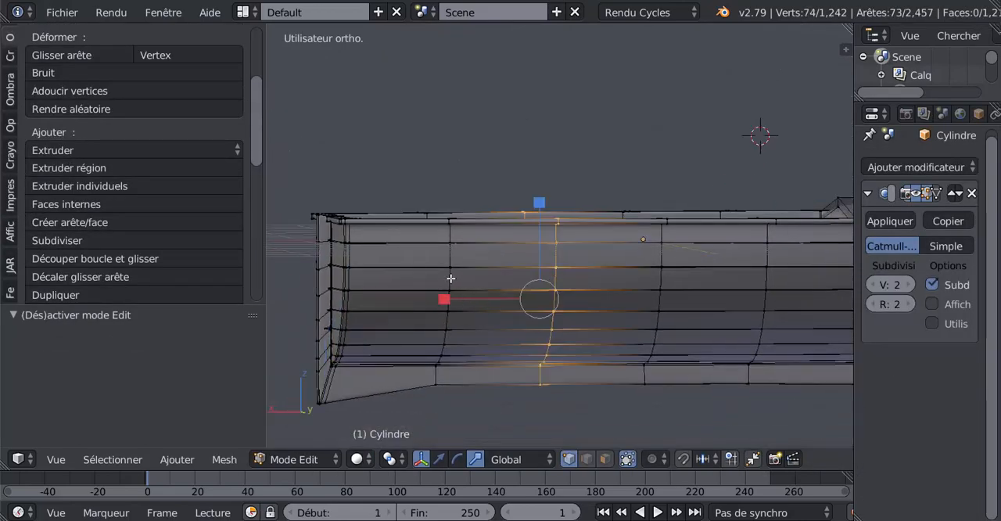
click(588, 459)
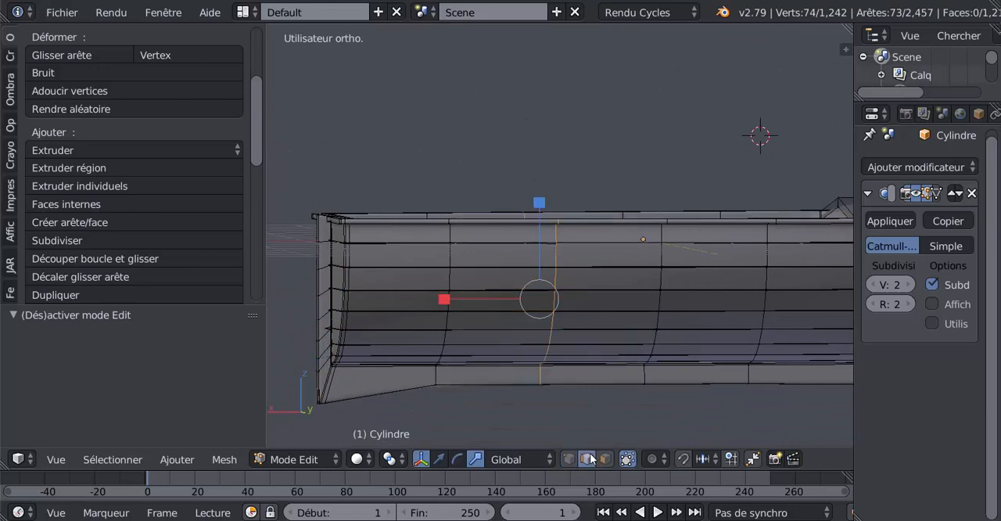
alt+shift+right_click(456, 296)
alt+shift+right_click(663, 279)
alt+shift+right_click(764, 279)
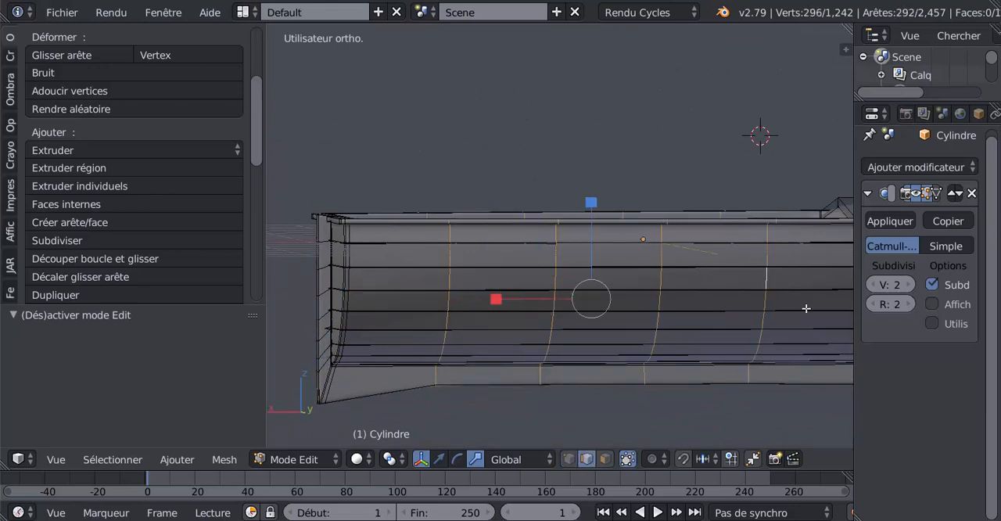
Add the next two vertical edge loops toward the bow to the selection, leaving out the lengthwise plank edges
shift+middle_drag(804, 306, 704, 302)
alt+shift+right_click(703, 301)
alt+shift+right_click(813, 298)
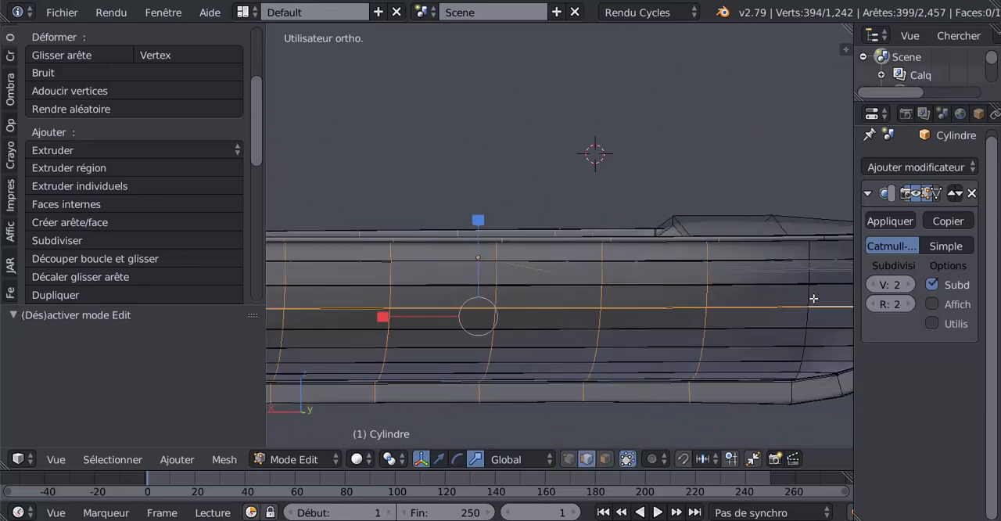
alt+shift+right_click(807, 301)
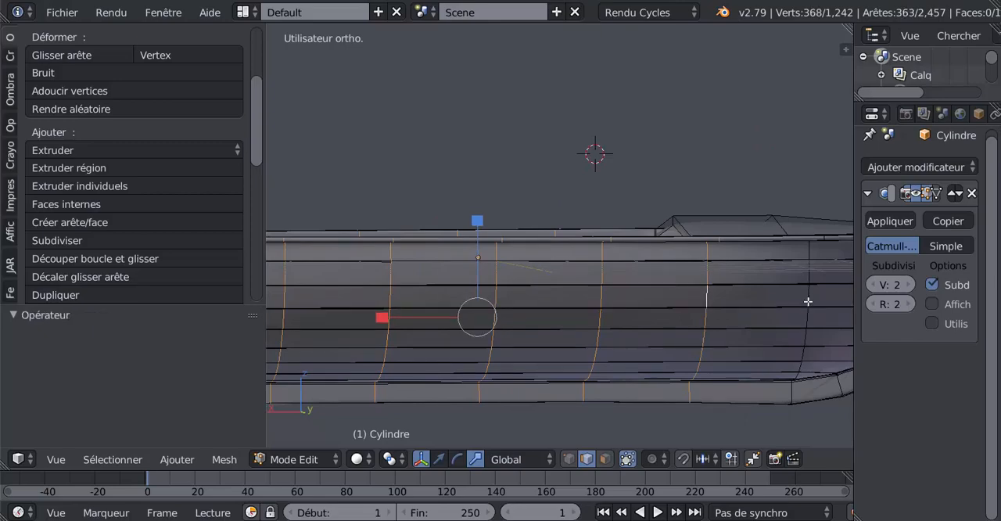
alt+shift+right_click(805, 299)
Examine the six selected hull loops from above, from the side and near the deck
scroll(800, 297, down, 3)
middle_drag(693, 308, 601, 292)
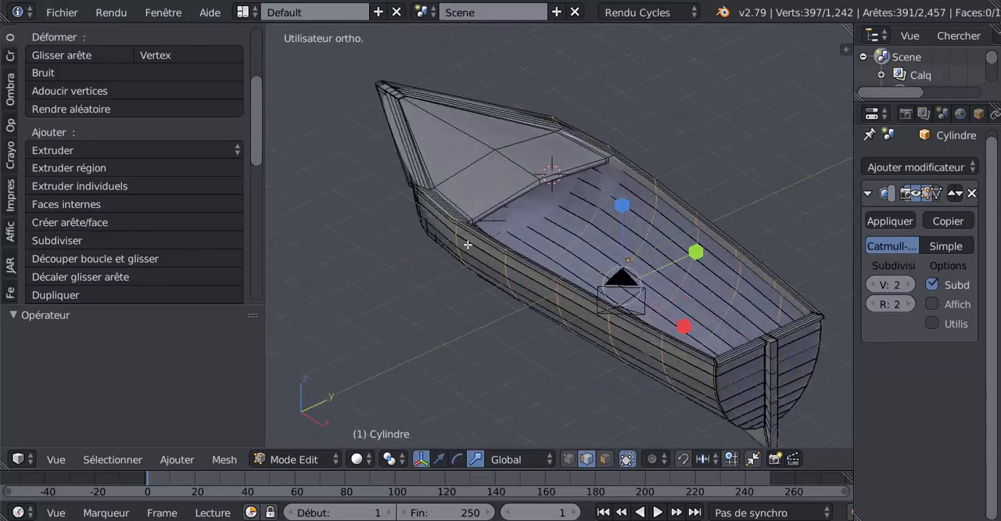
middle_drag(467, 245, 416, 284)
middle_drag(520, 299, 462, 321)
middle_drag(492, 271, 577, 345)
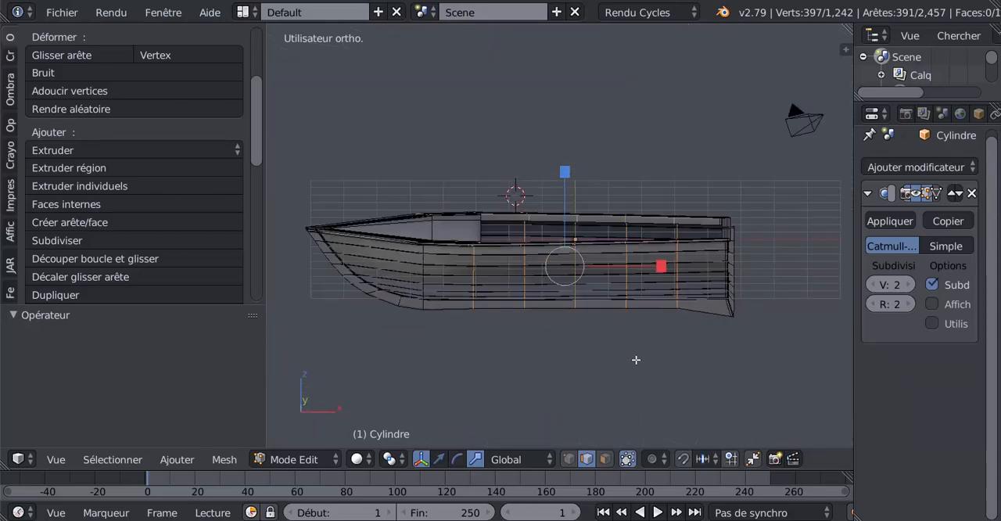
scroll(651, 355, up, 4)
mouse_move(636, 398)
middle_down()
mouse_move(604, 406)
mouse_move(605, 384)
mouse_move(563, 422)
mouse_move(639, 384)
middle_up()
scroll(662, 369, up, 2)
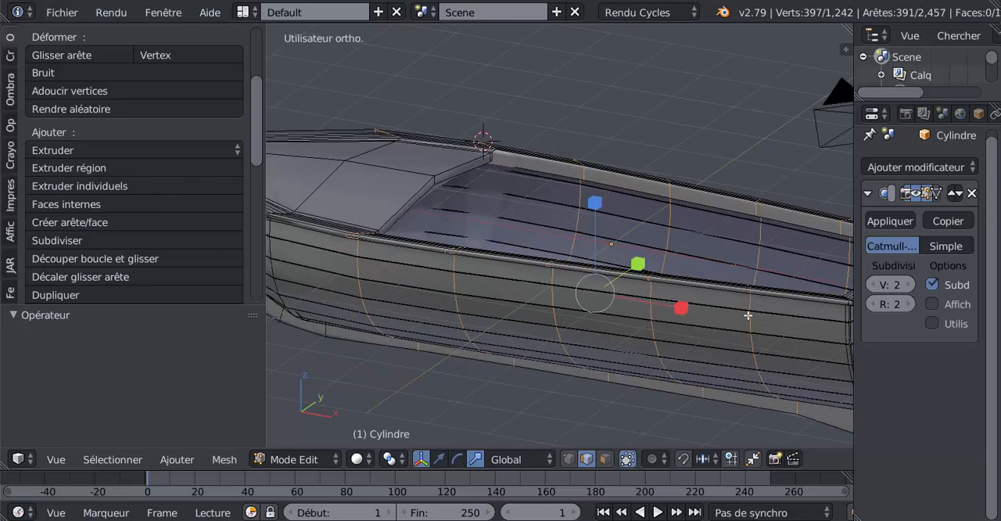
Duplicate the selected hull loops in place and raise the copy by 3.477 along Z
scroll(587, 367, down, 4)
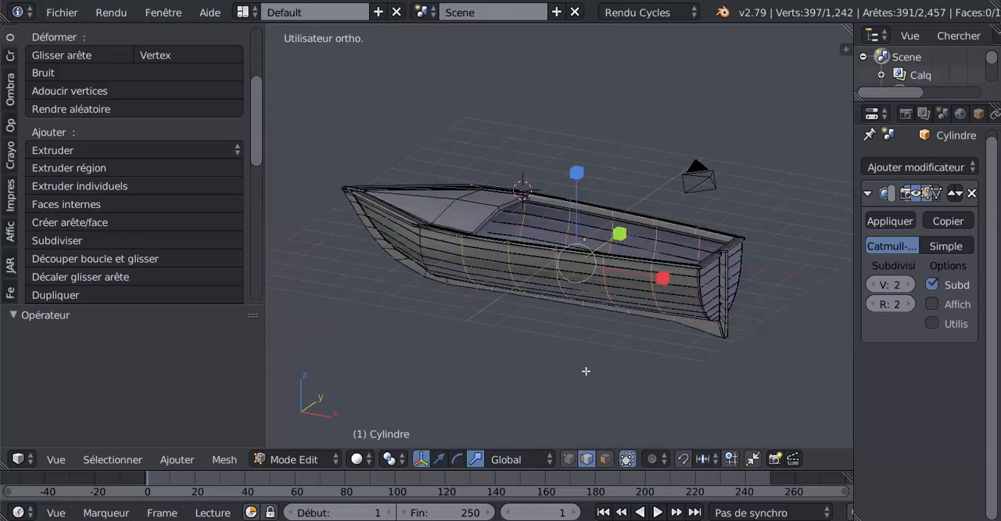
key(shift+d)
right_click(643, 365)
click(439, 460)
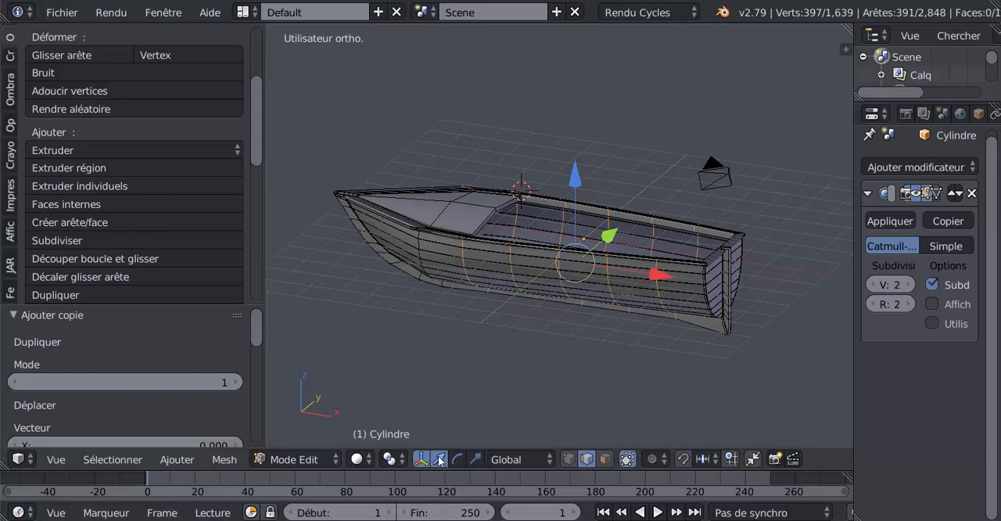
drag(573, 184, 597, 75)
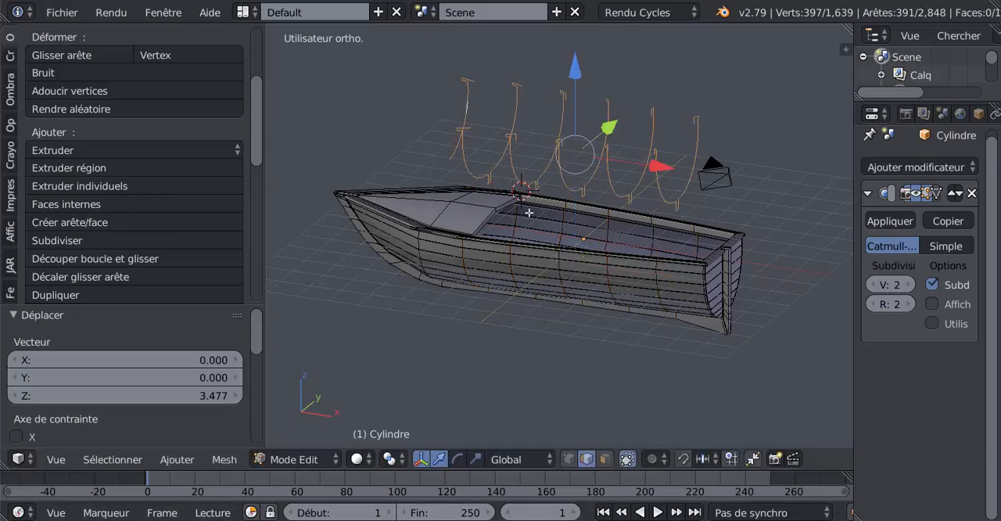
Separate the raised loops from the hull into their own object and return to object mode
middle_drag(529, 211, 615, 202)
key(p)
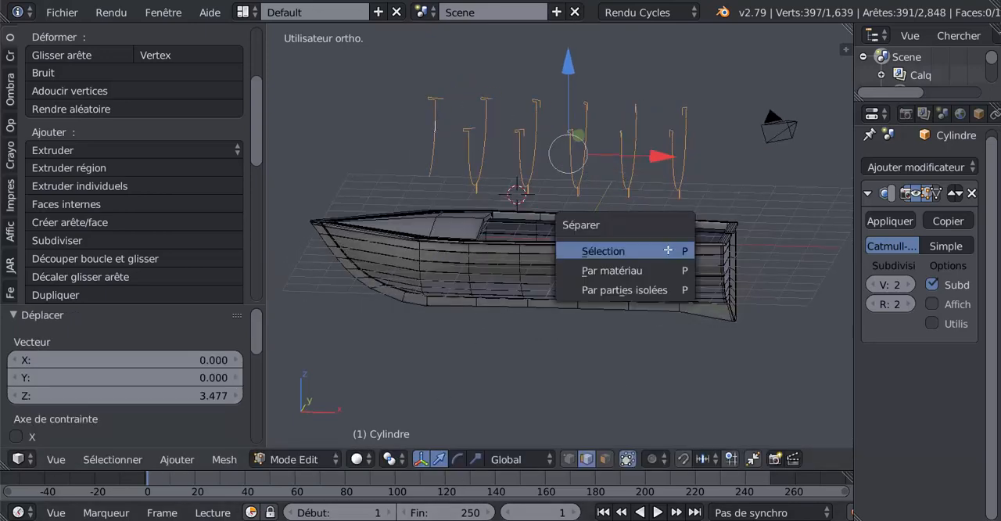
click(670, 251)
key(Tab)
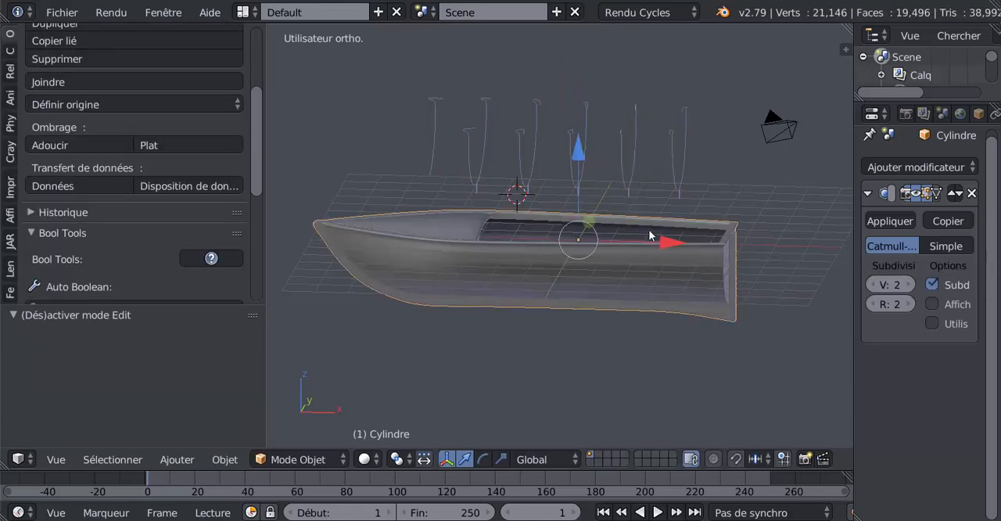
Edit the separated raised loops and delete the hooked upper-end vertices of all six loops
right_click(629, 180)
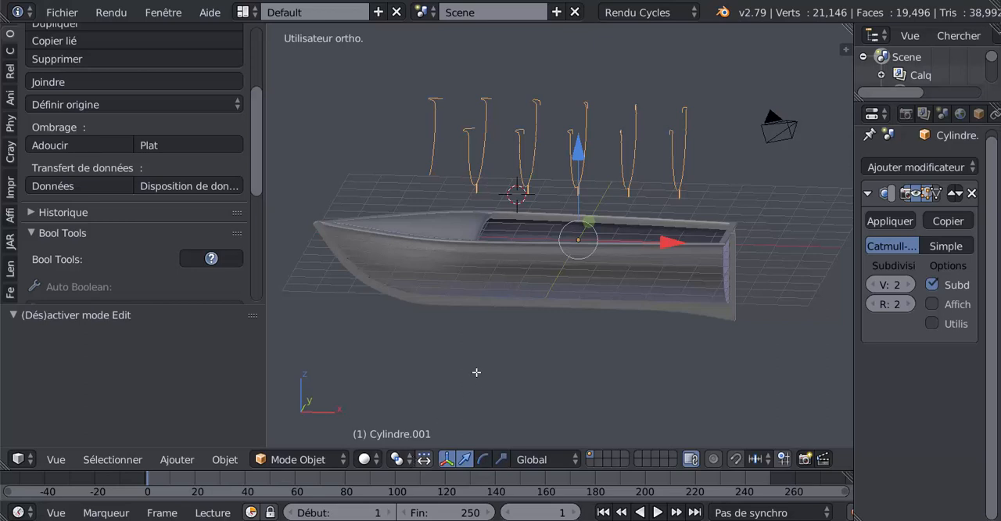
key(Tab)
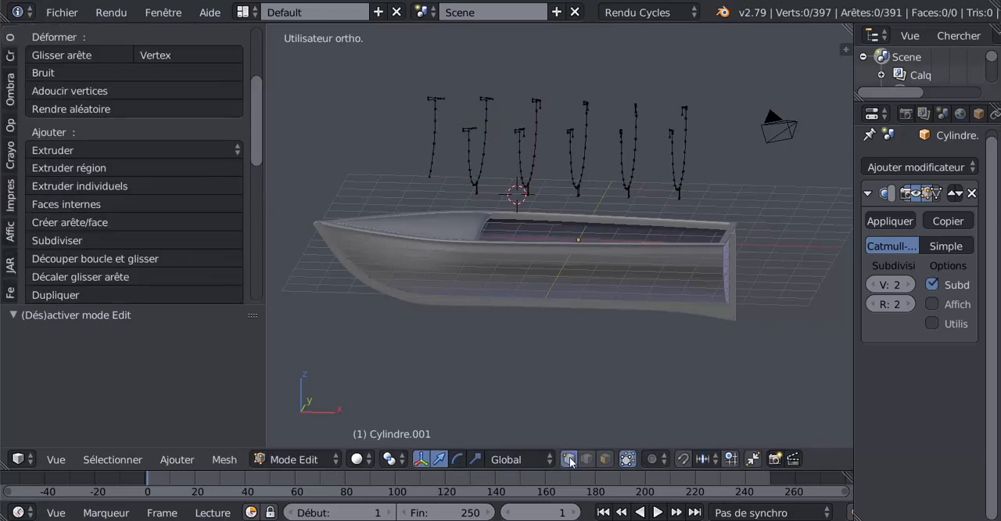
mouse_move(627, 363)
middle_down()
mouse_move(704, 352)
mouse_move(625, 352)
middle_up()
key(KP_7)
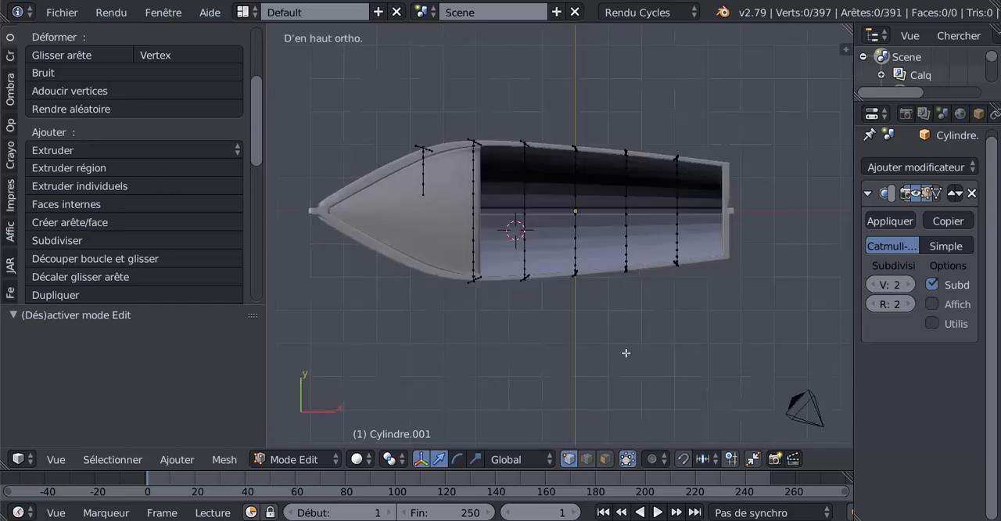
key(KP_1)
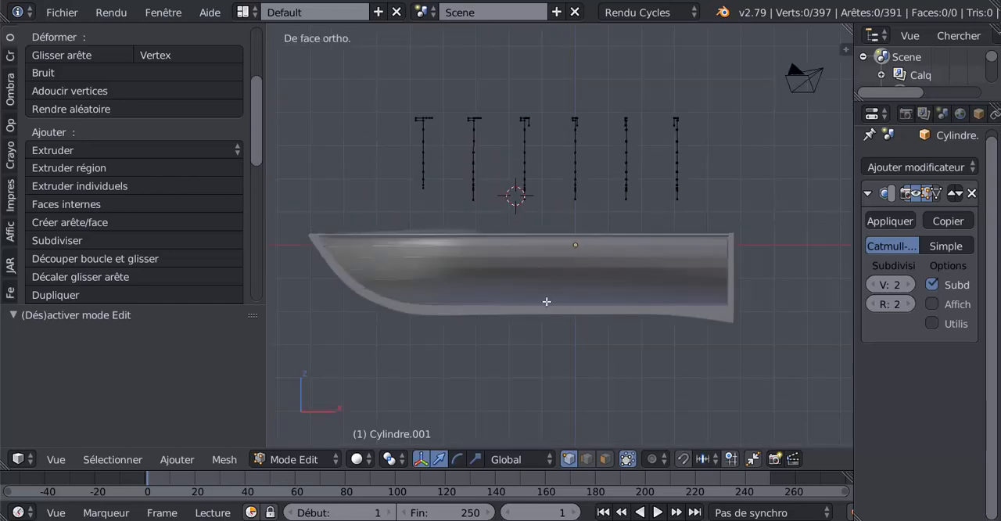
key(z)
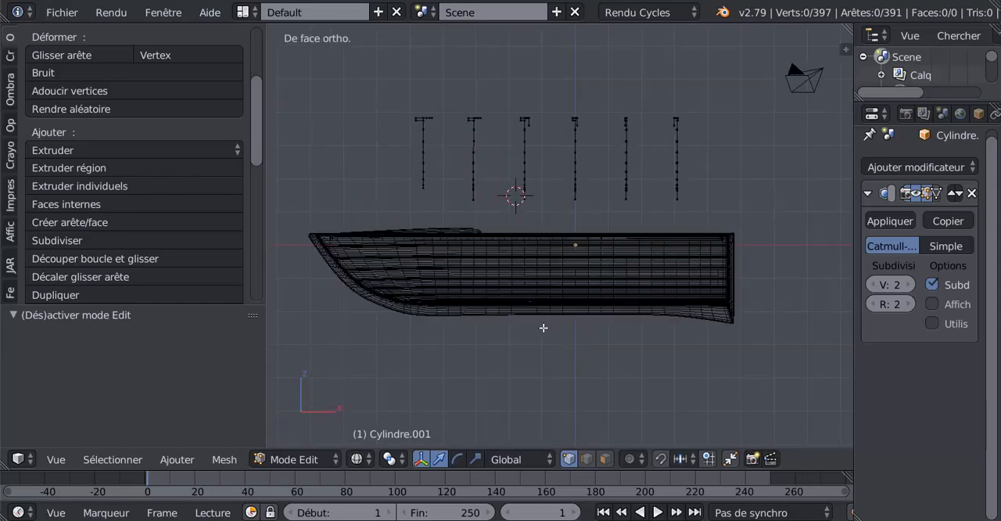
key(b)
drag(382, 82, 749, 134)
key(b)
drag(328, 89, 749, 135)
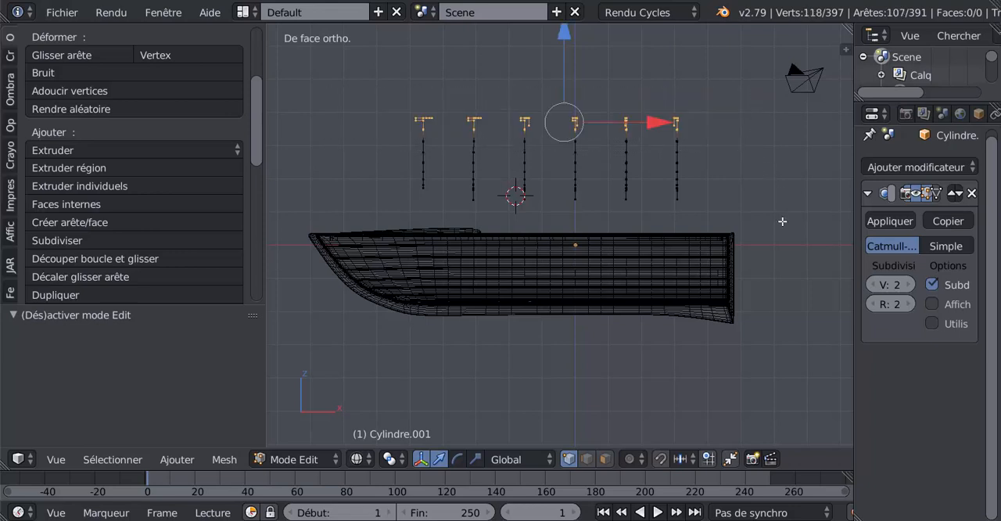
key(x)
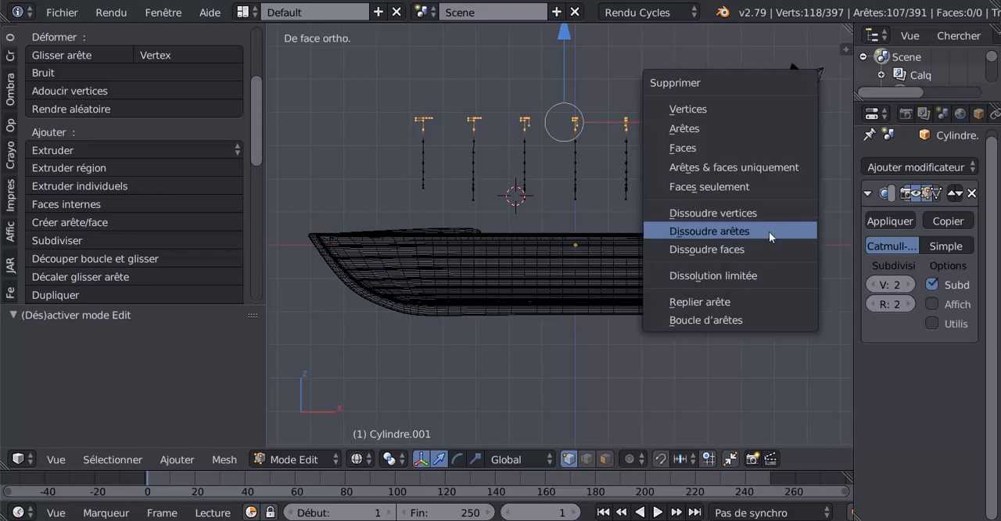
click(741, 112)
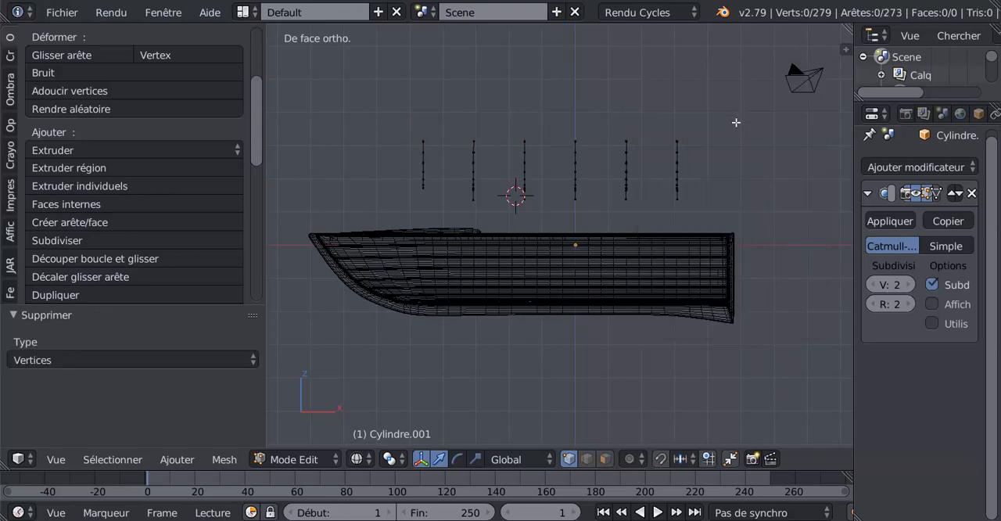
Delete the lowest keel vertices from the five full loops, leaving the short bow loop untouched
middle_drag(703, 184, 650, 205)
key(KP_1)
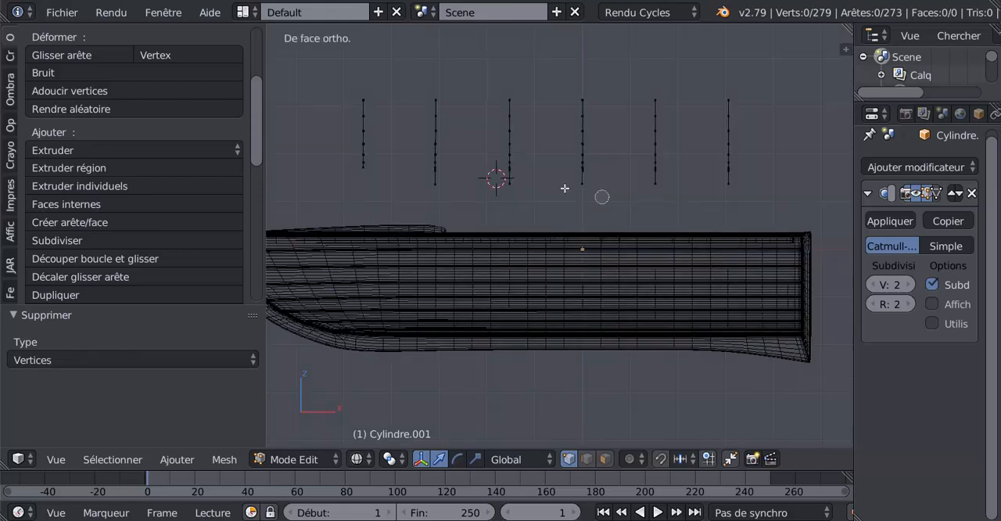
key(b)
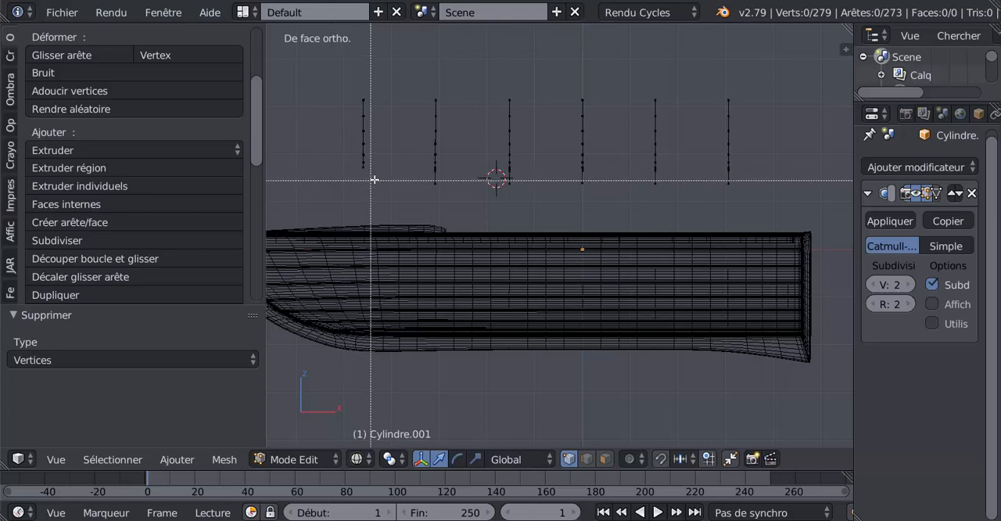
drag(375, 179, 773, 203)
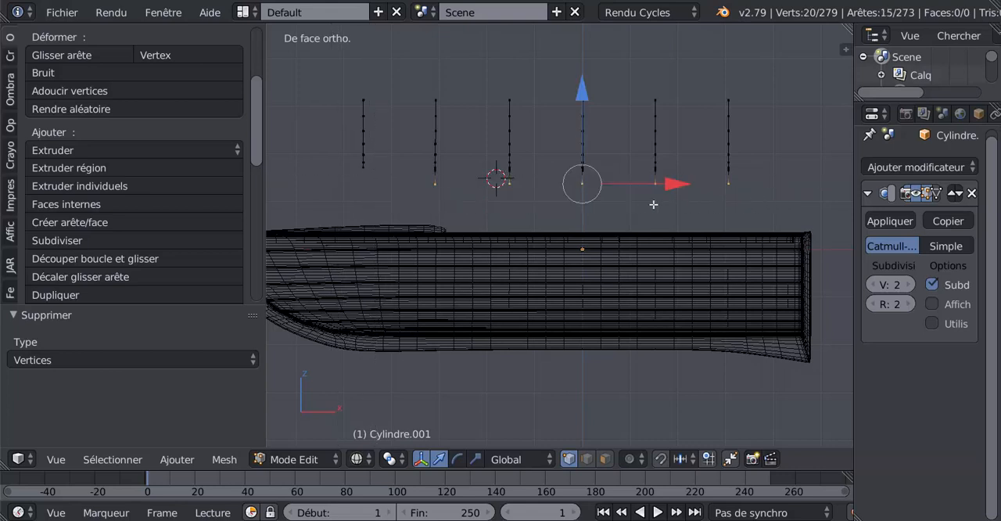
key(x)
click(585, 205)
Delete the entire short single-sided curve nearest the bow
middle_drag(562, 209, 530, 211)
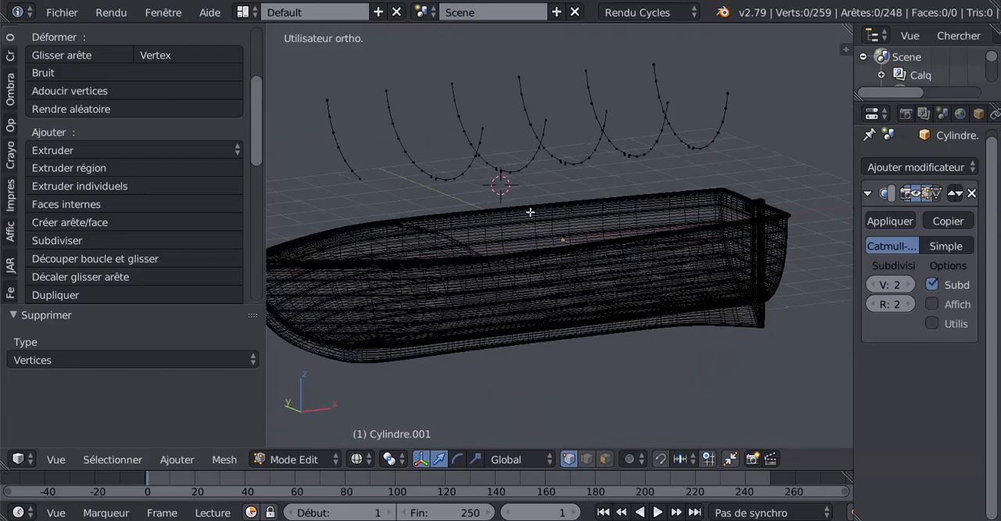
right_click(354, 173)
middle_drag(358, 175, 377, 188)
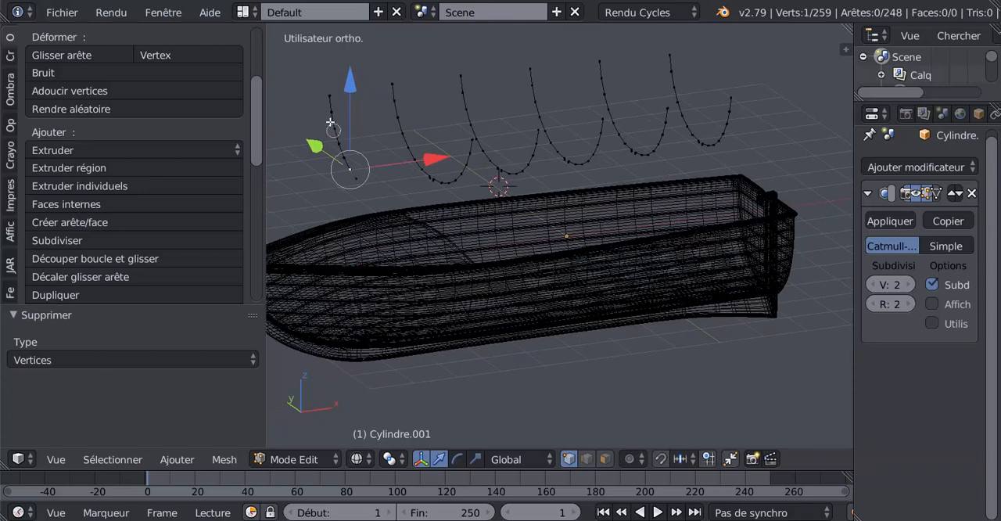
key(l)
key(x)
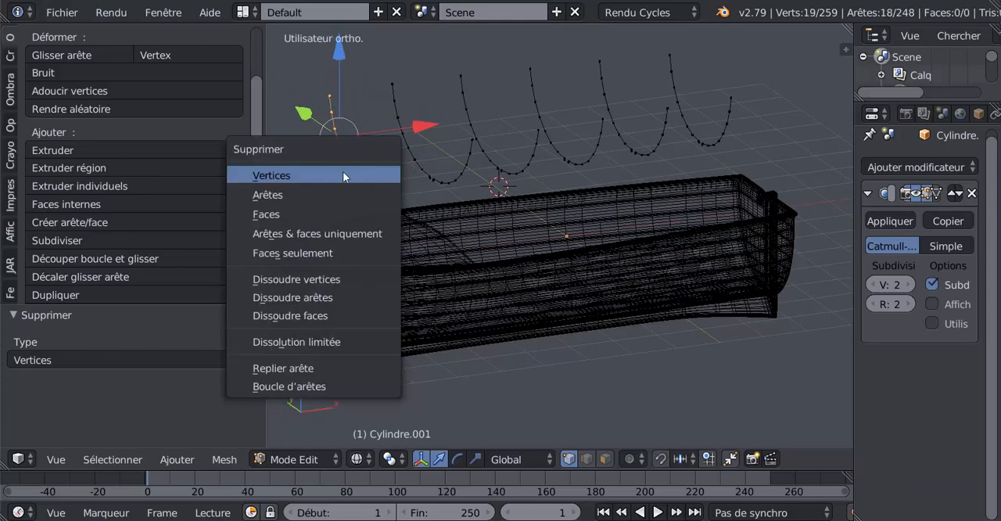
click(312, 174)
Delete the small bent stubs on both sides of the keel gap on the middle rib curve
middle_drag(532, 176, 492, 190)
scroll(500, 186, up, 6)
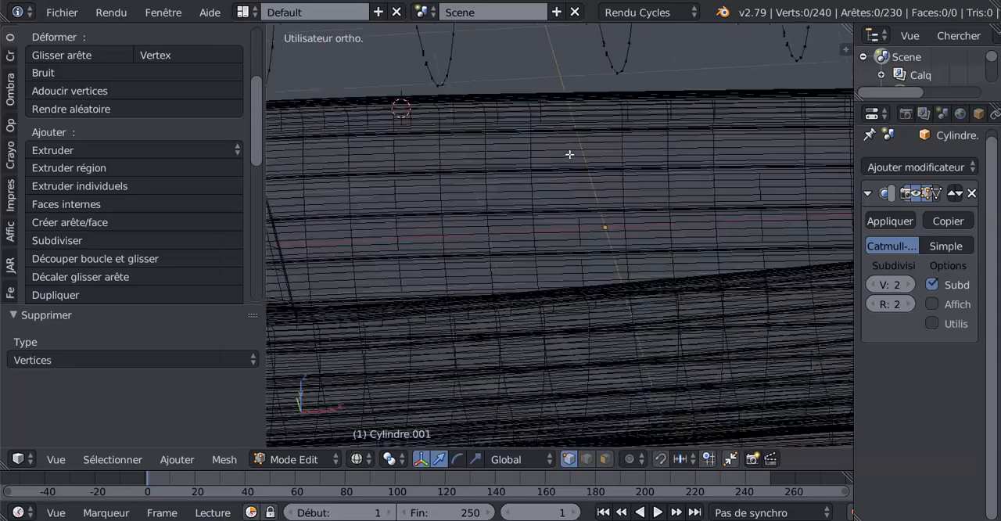
shift+middle_drag(675, 72, 628, 253)
scroll(628, 238, up, 3)
scroll(659, 203, up, 2)
shift+middle_drag(667, 195, 601, 324)
scroll(605, 290, up, 3)
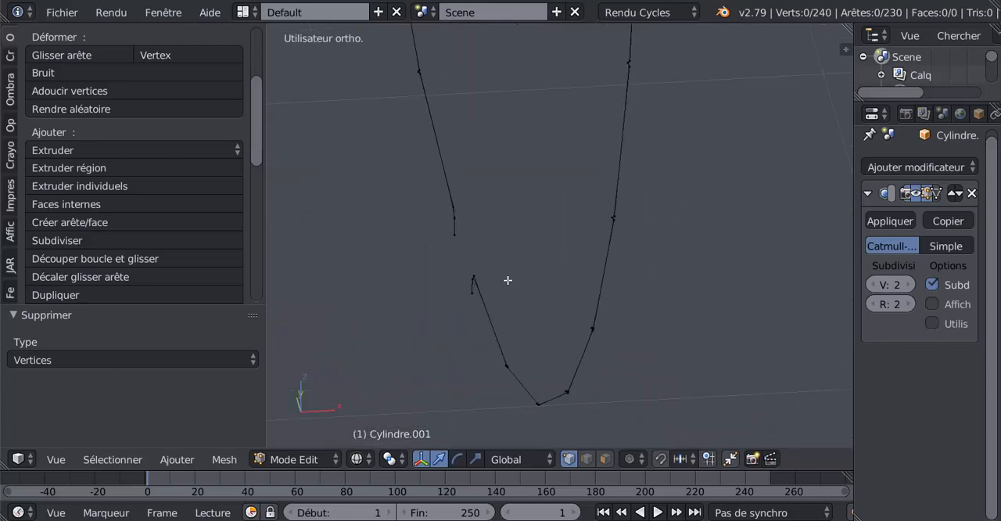
middle_drag(508, 280, 616, 235)
shift+middle_drag(600, 319, 657, 255)
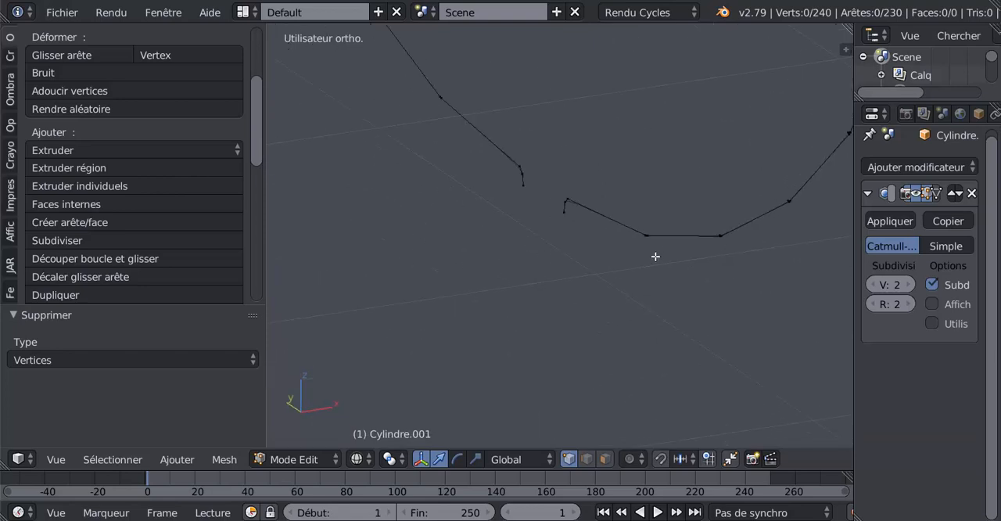
scroll(642, 258, up, 3)
right_click(569, 196)
shift+right_click(573, 180)
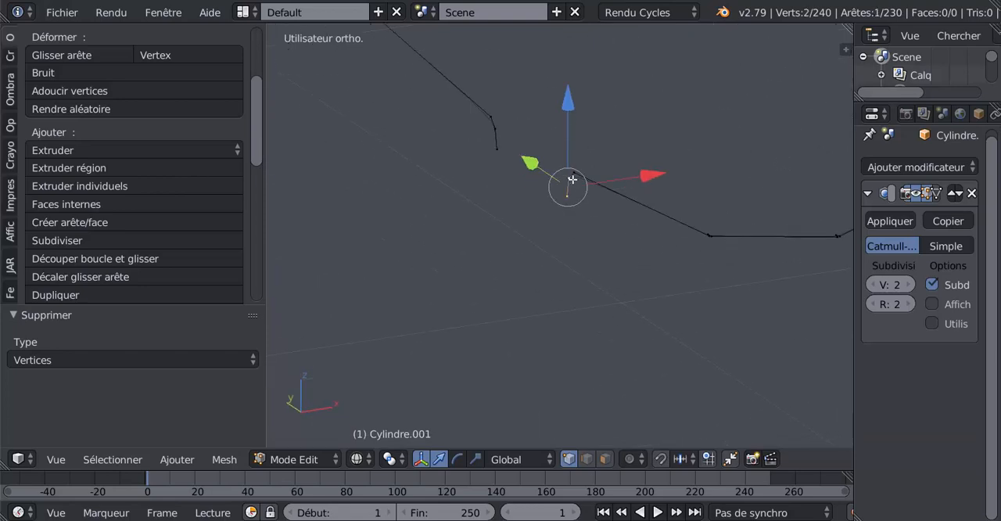
shift+right_click(493, 160)
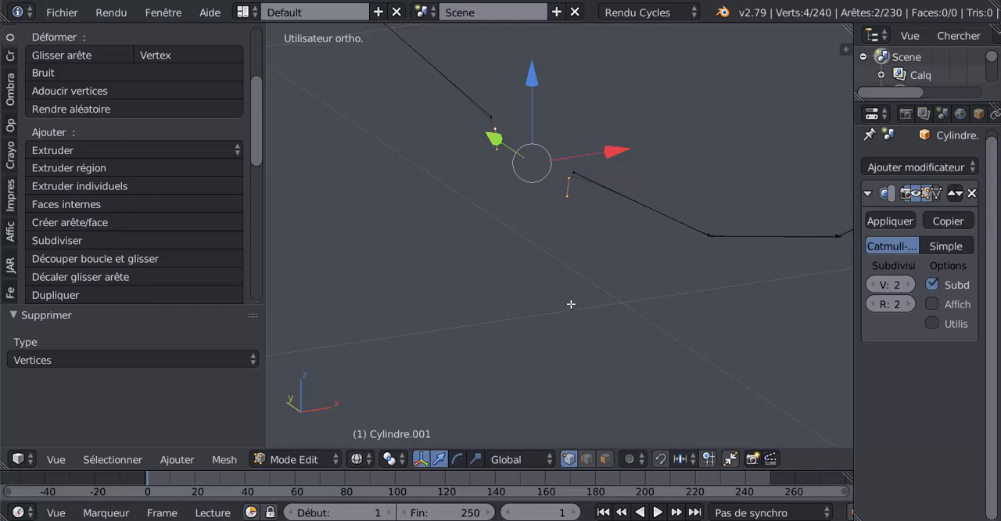
key(x)
click(550, 291)
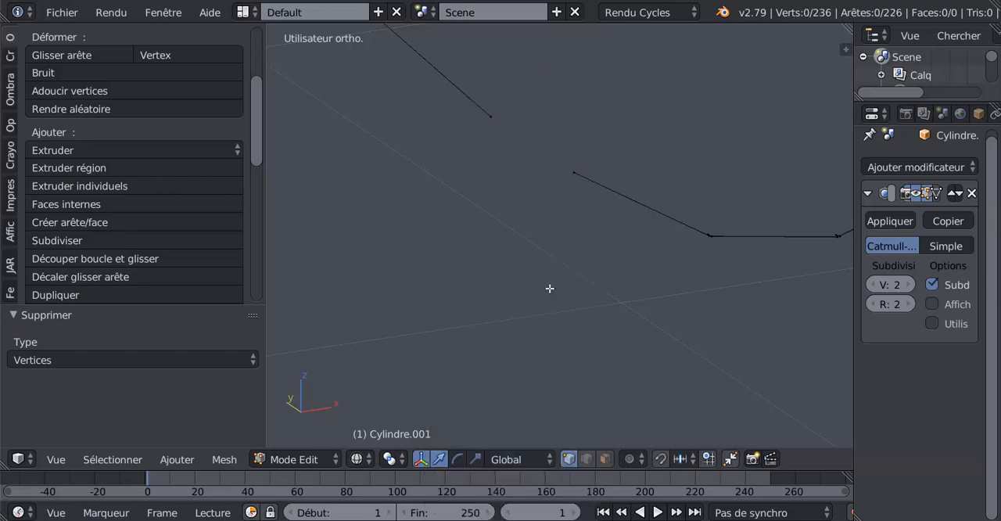
Remove the bent stub vertices at the keel gap of the second rib curve from the bow
scroll(601, 291, down, 2)
shift+middle_drag(497, 275, 796, 236)
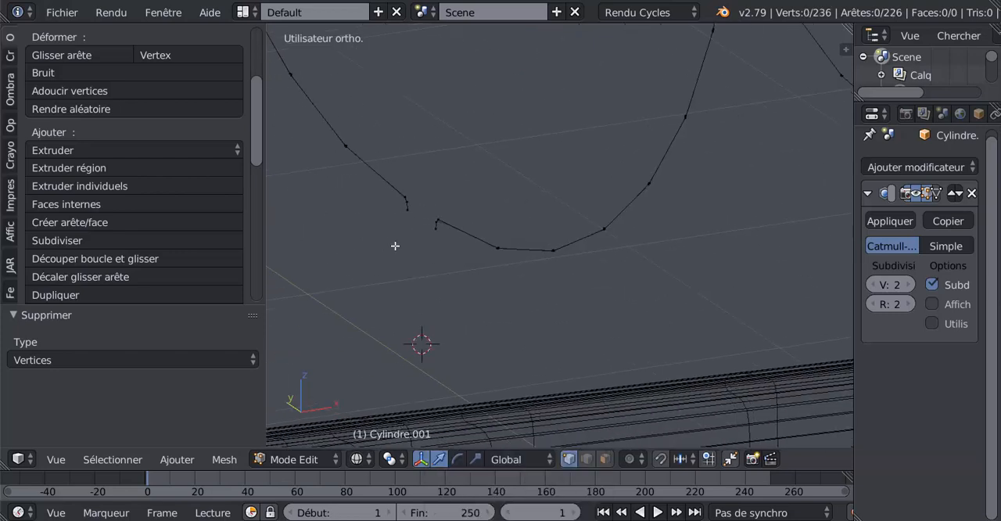
scroll(422, 245, up, 2)
right_click(376, 238)
shift+right_click(380, 222)
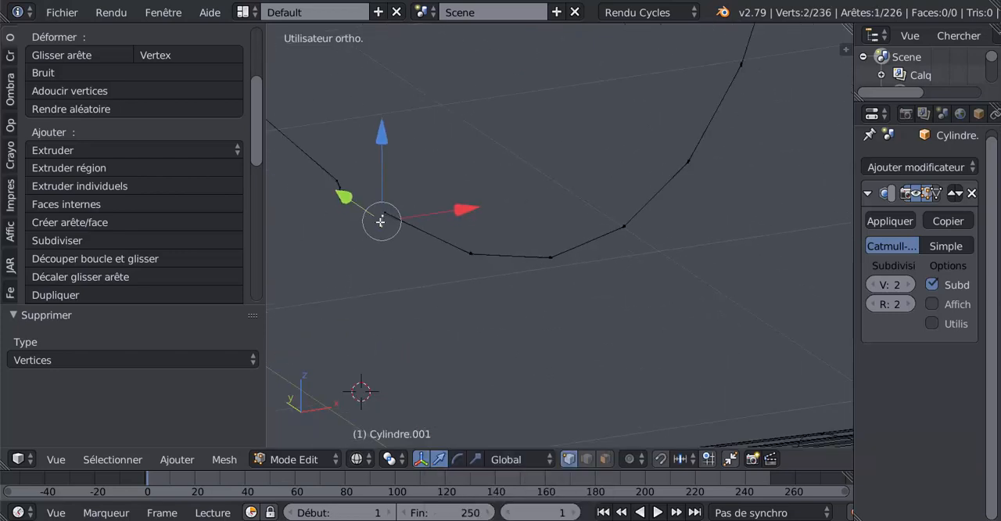
shift+right_click(338, 211)
shift+right_click(342, 200)
middle_drag(337, 236, 431, 253)
shift+right_click(374, 244)
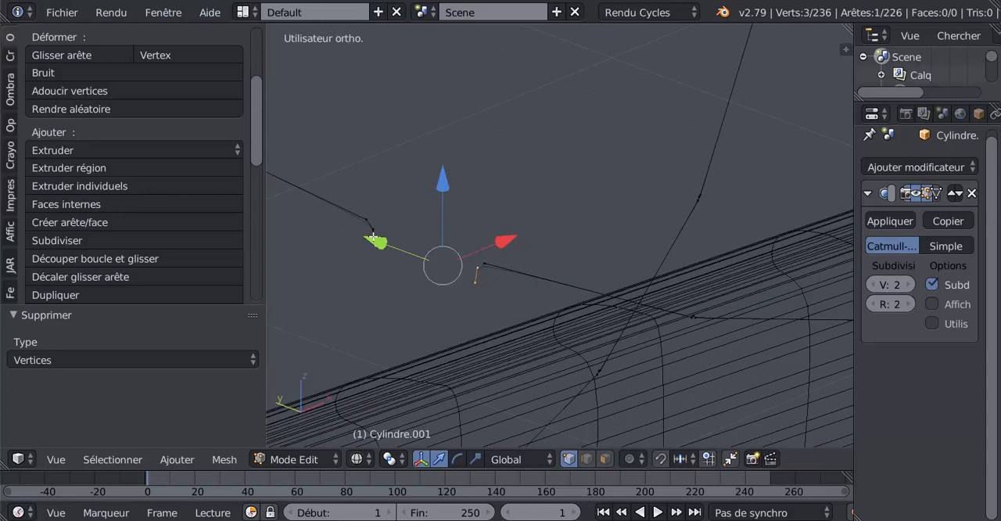
shift+right_click(374, 233)
scroll(408, 274, down, 10)
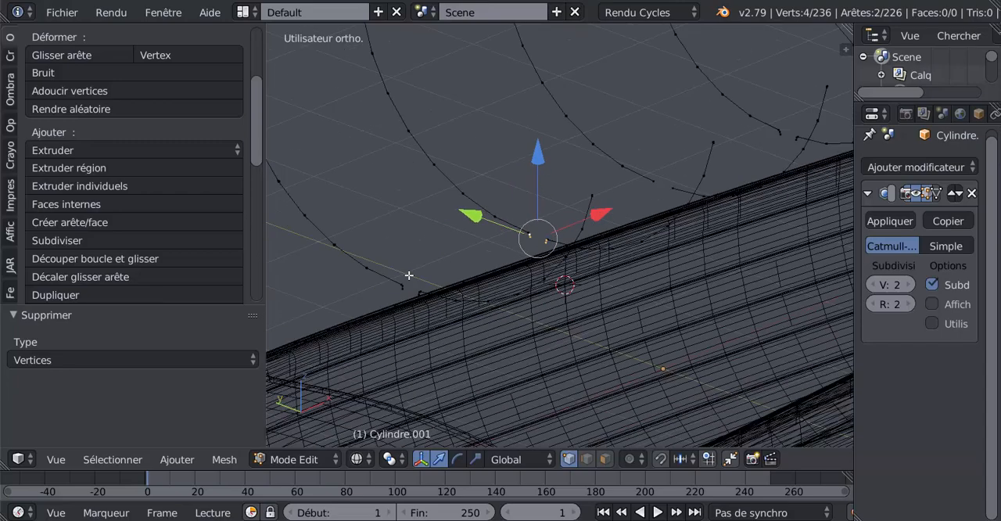
scroll(409, 275, up, 5)
key(x)
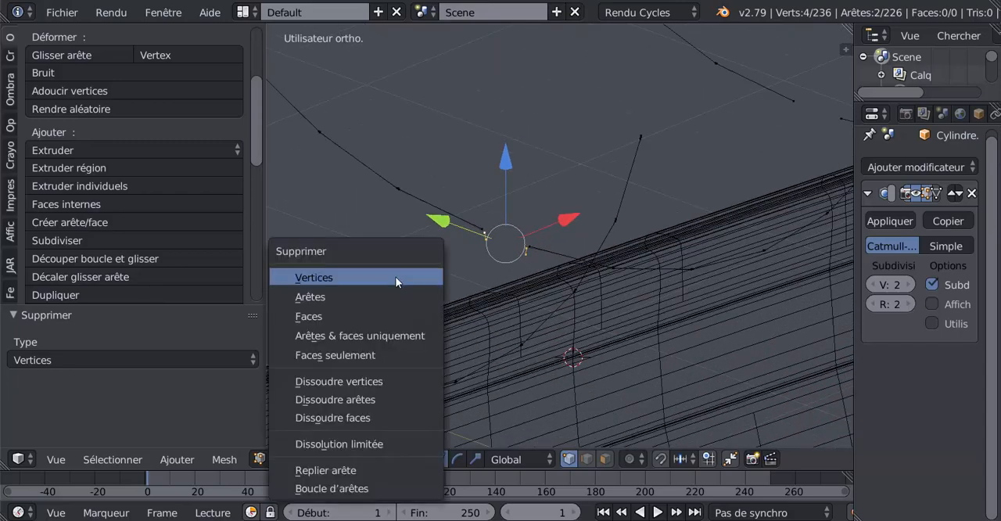
click(397, 277)
Delete the four stub vertices at the keel gap of the rib curve closest to the bow
scroll(552, 237, up, 4)
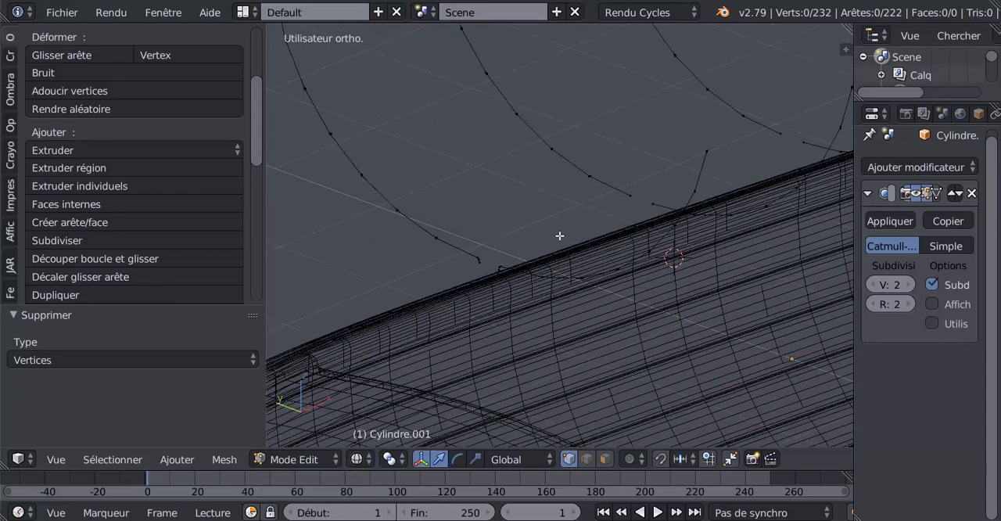
middle_drag(561, 220, 557, 217)
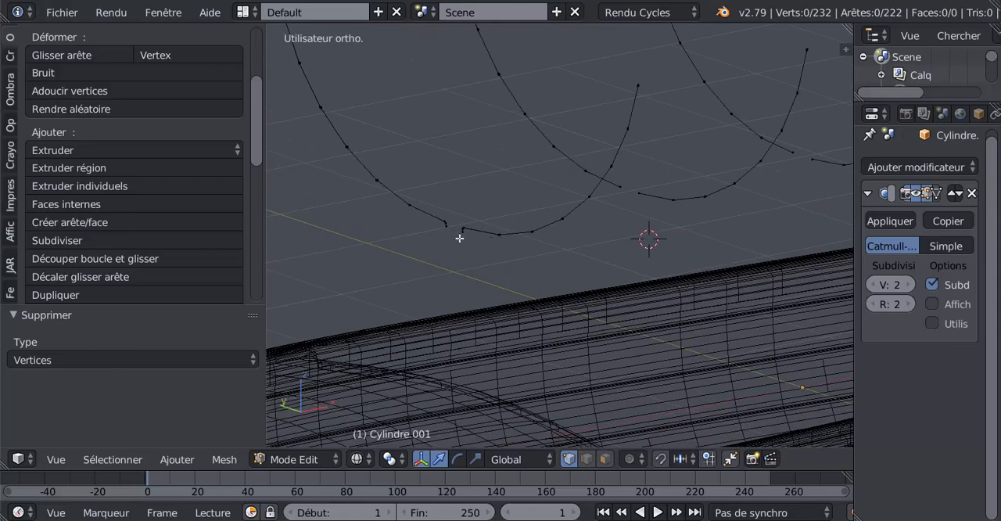
right_click(460, 238)
shift+right_click(461, 231)
shift+right_click(442, 235)
shift+right_click(449, 227)
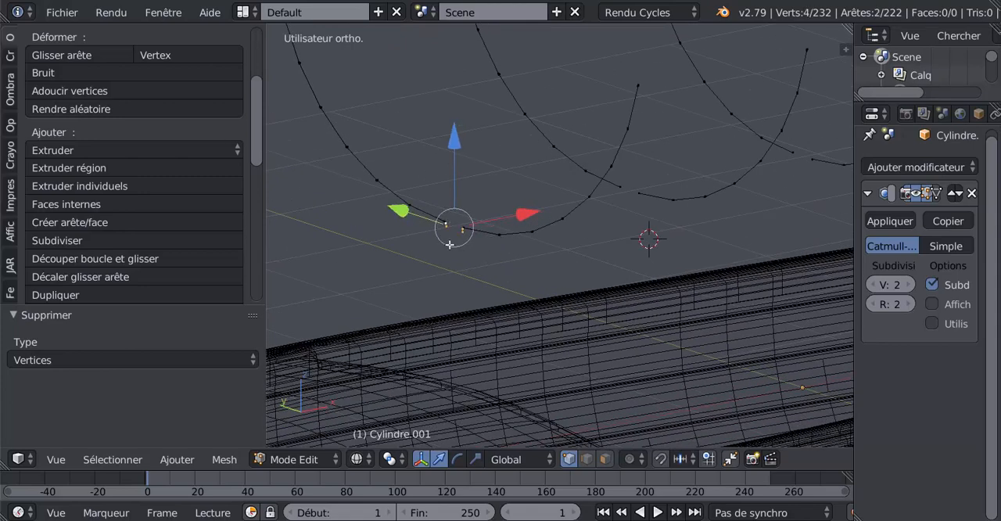
key(x)
click(442, 251)
Select the keel-gap stub vertices of the two rib curves nearest the stern and delete them together
middle_drag(436, 250, 544, 214)
scroll(543, 214, up, 8)
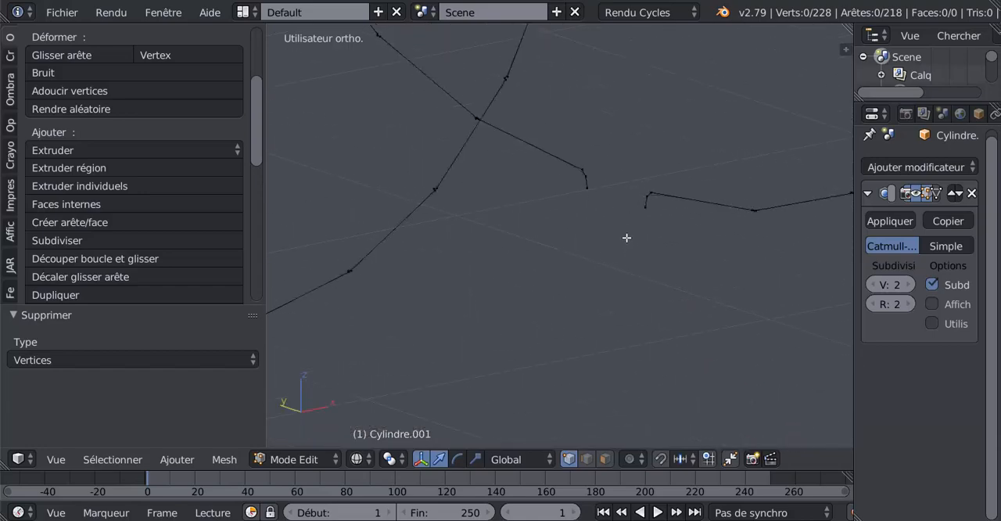
right_click(644, 208)
shift+right_click(627, 198)
shift+right_click(586, 180)
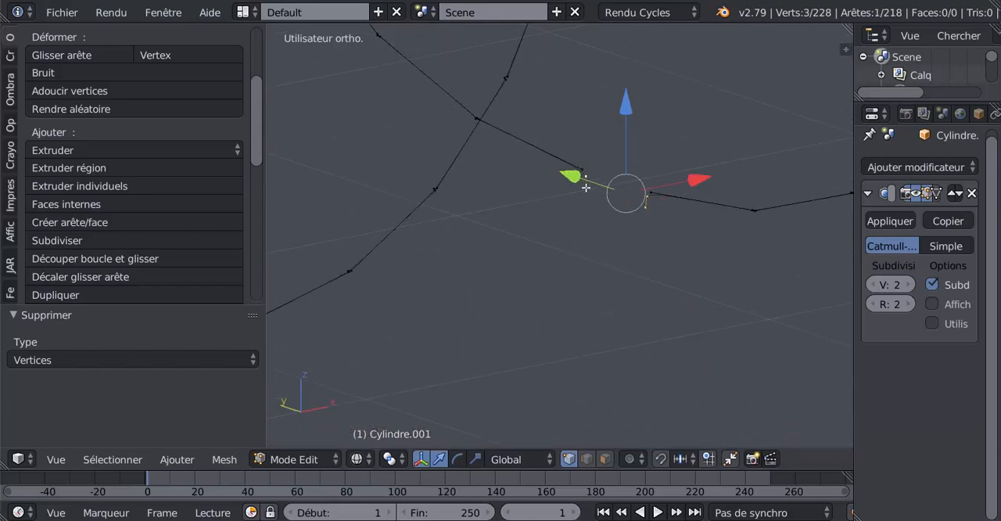
shift+right_click(588, 190)
shift+middle_drag(807, 198, 504, 251)
shift+middle_drag(731, 186, 646, 201)
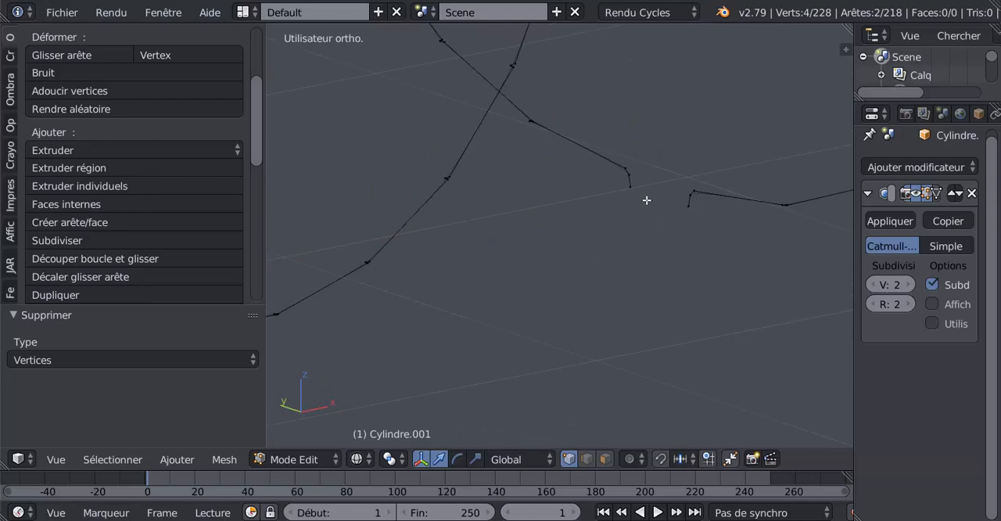
shift+right_click(688, 205)
shift+right_click(692, 193)
shift+right_click(701, 179)
shift+right_click(691, 194)
shift+right_click(636, 191)
shift+right_click(634, 180)
shift+middle_drag(735, 147, 404, 217)
scroll(737, 215, down, 5)
key(x)
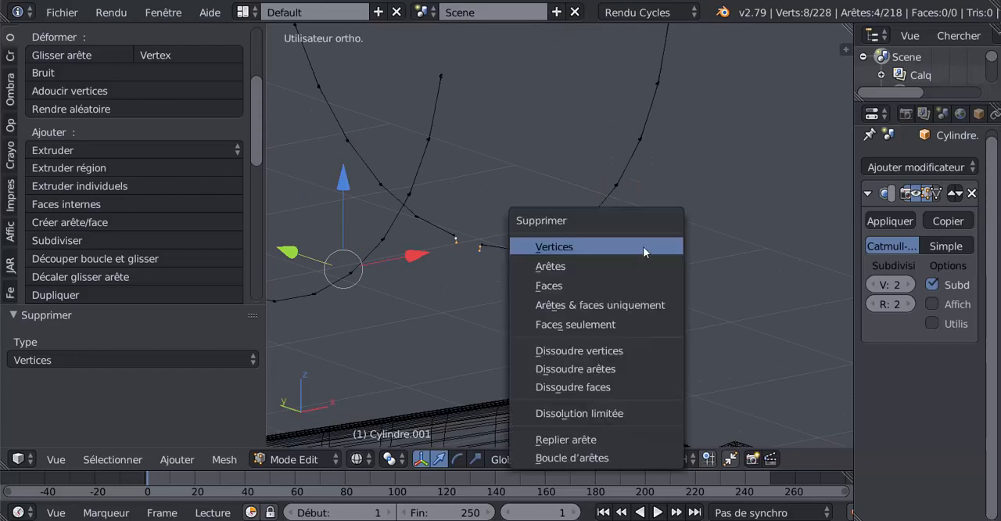
click(618, 250)
Smooth all five rib curves with LoopTools Relax using cubic interpolation and 25 iterations, and return to object mode
scroll(623, 246, down, 3)
middle_drag(613, 254, 806, 223)
scroll(694, 259, down, 3)
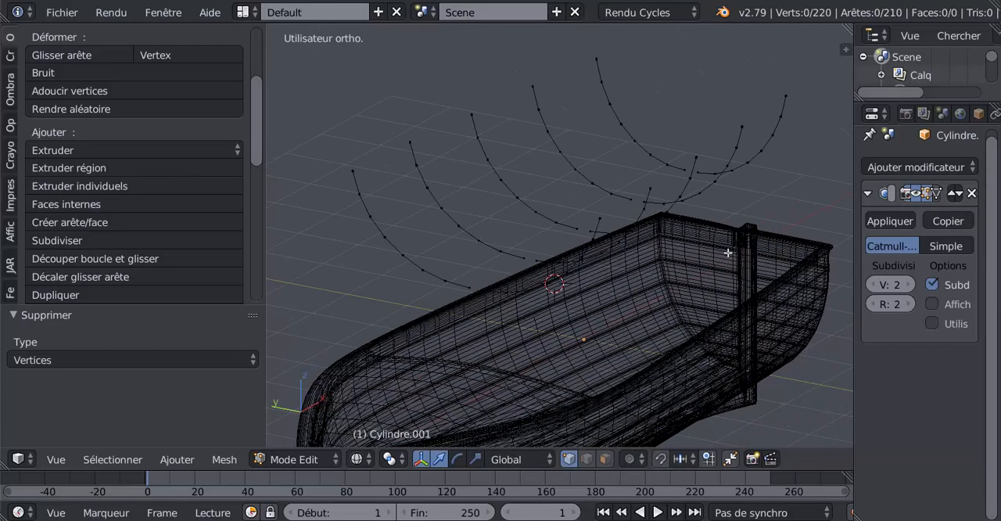
key(a)
middle_drag(612, 312, 291, 379)
drag(258, 147, 251, 303)
click(83, 272)
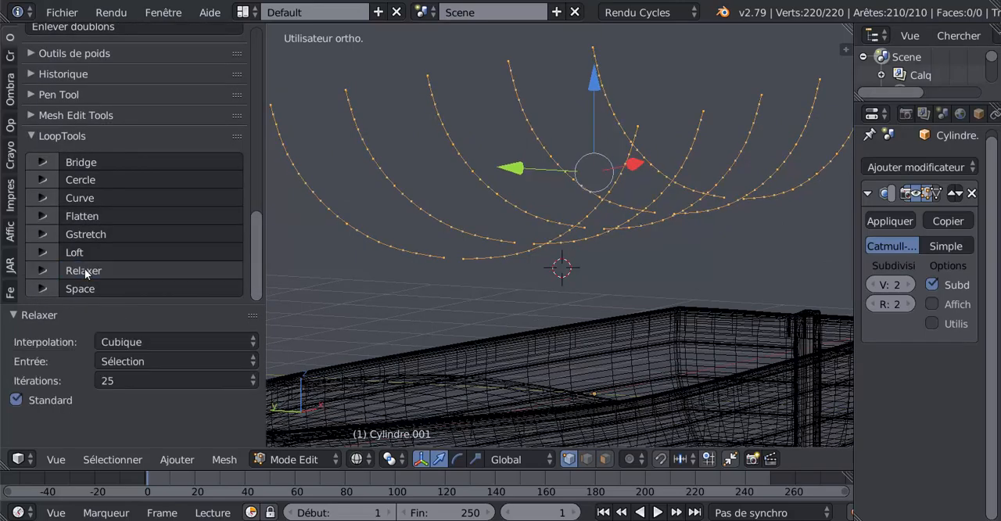
key(Tab)
middle_drag(652, 273, 572, 283)
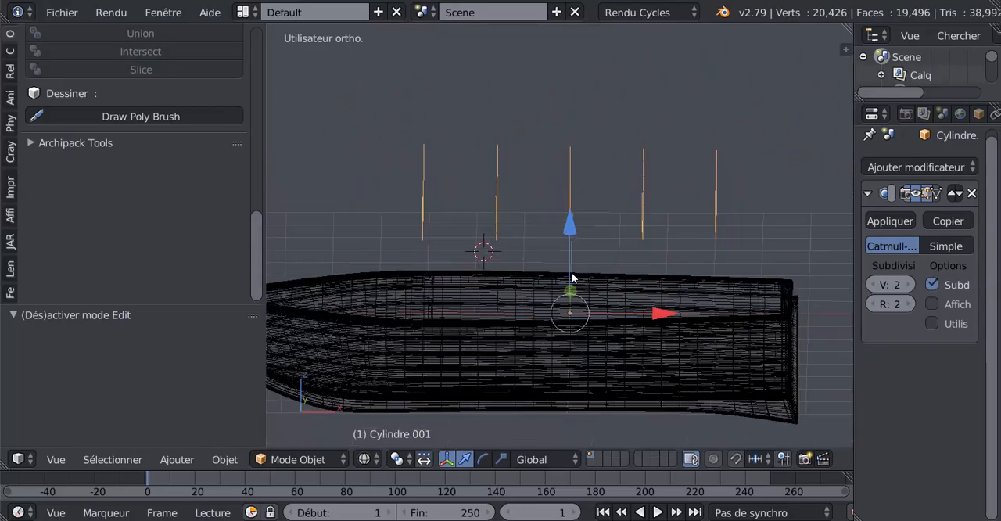
Extrude all five rib curves along the X axis by about 0.157 to form narrow strips
key(Tab)
key(Tab)
middle_drag(628, 264, 672, 264)
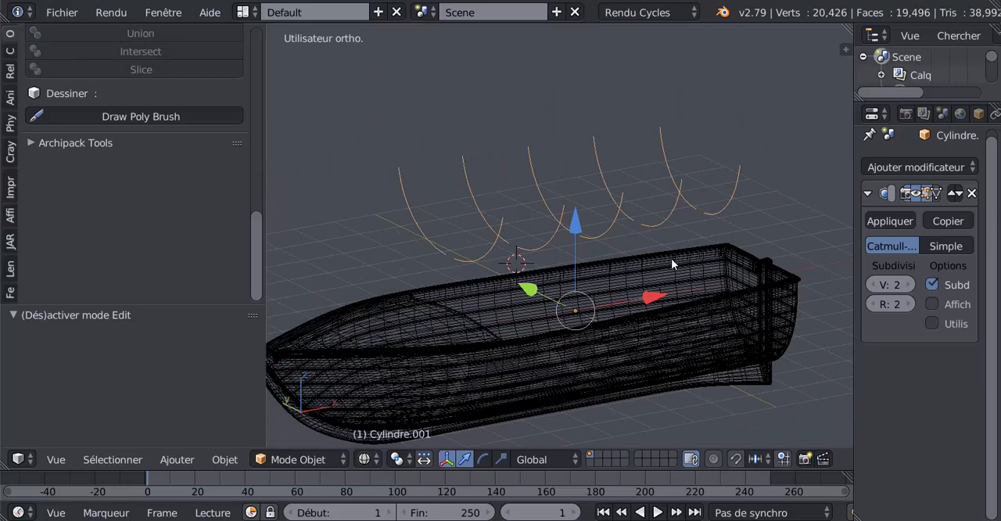
key(KP_1)
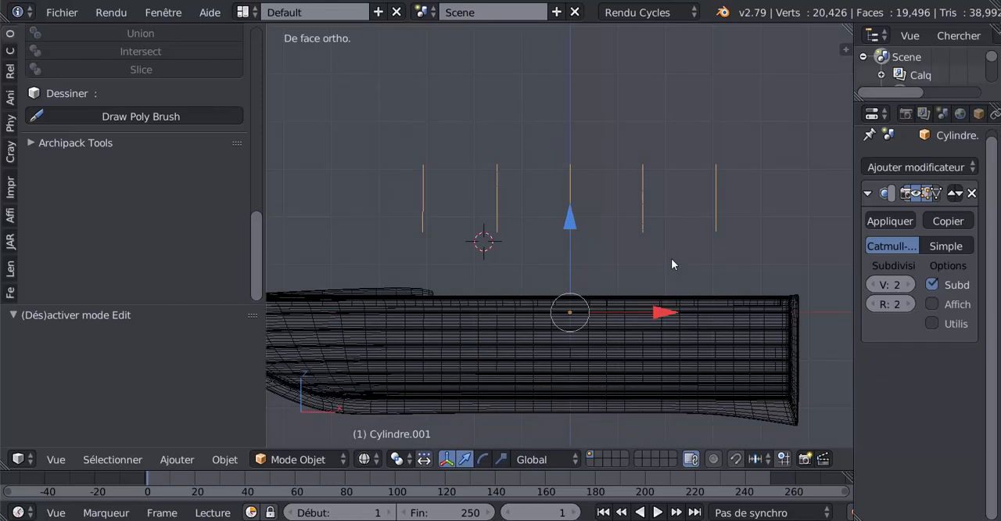
key(Tab)
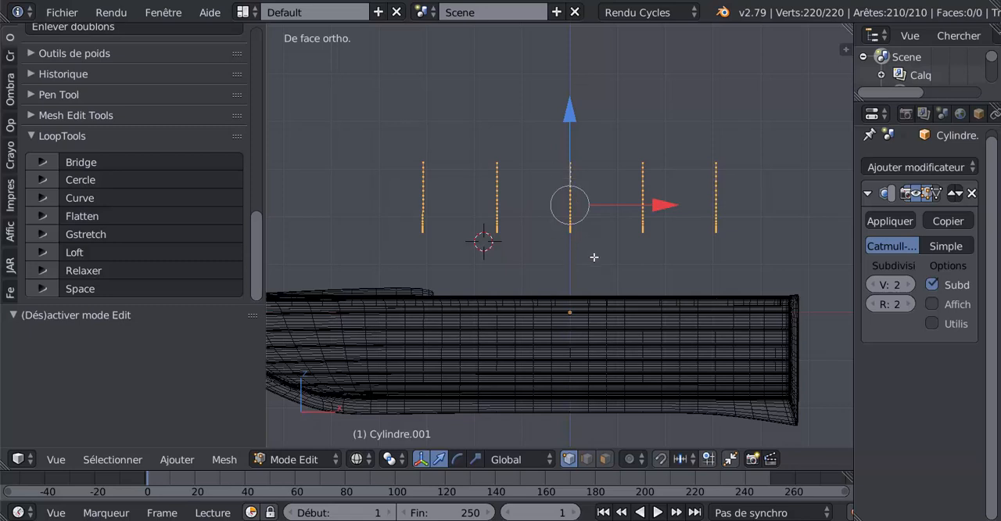
key(e)
right_click(632, 221)
drag(669, 205, 677, 205)
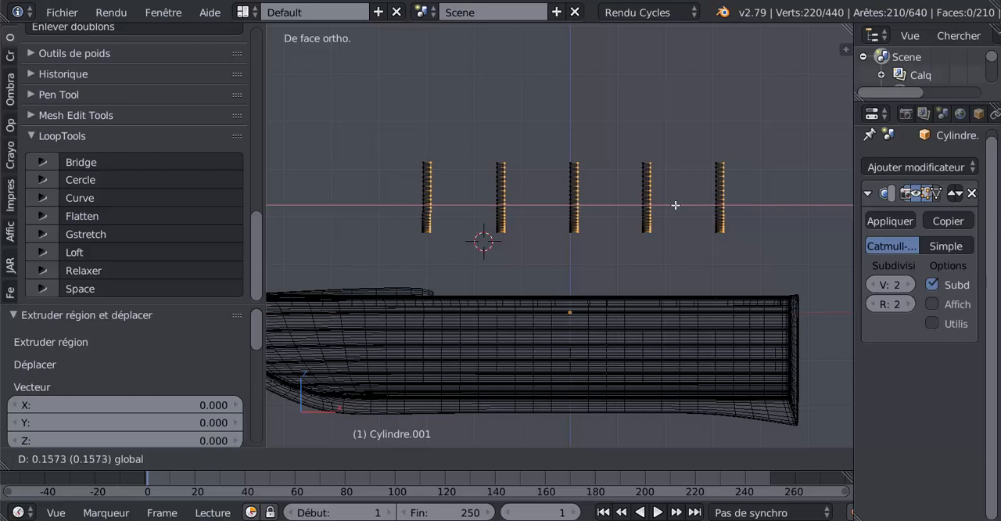
click(676, 205)
Try to thicken all the rib strips by extruding and scaling them, and undo the extrusion
middle_drag(675, 205, 690, 255)
key(a)
key(a)
key(e)
key(s)
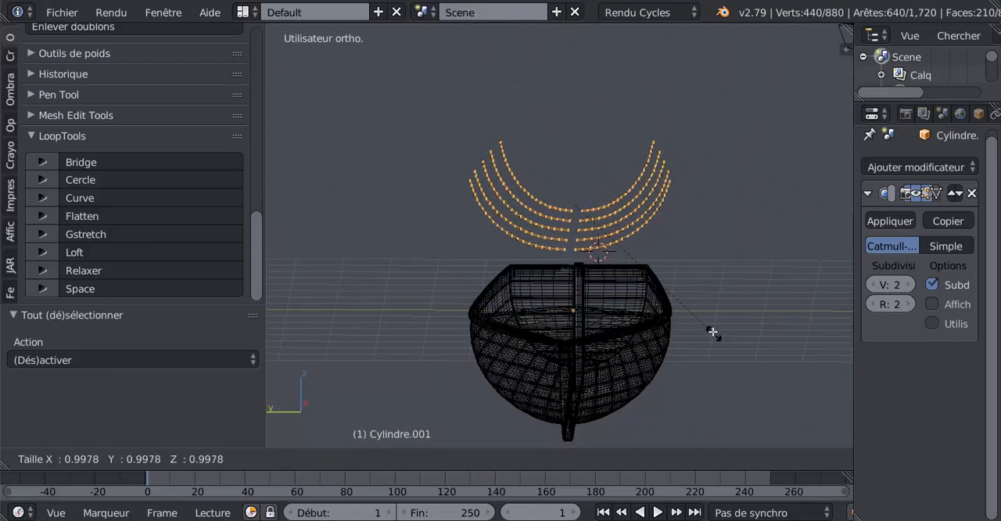
right_click(709, 317)
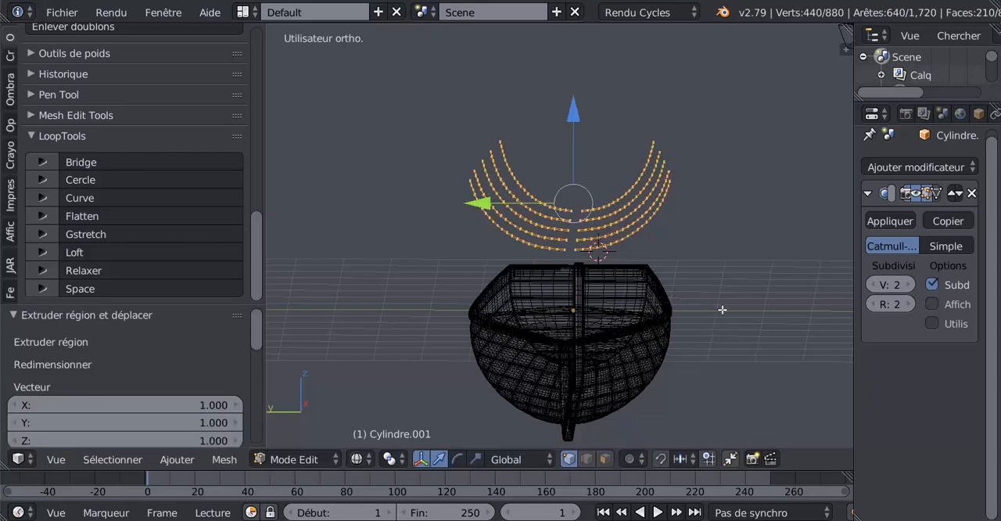
key(ctrl+z)
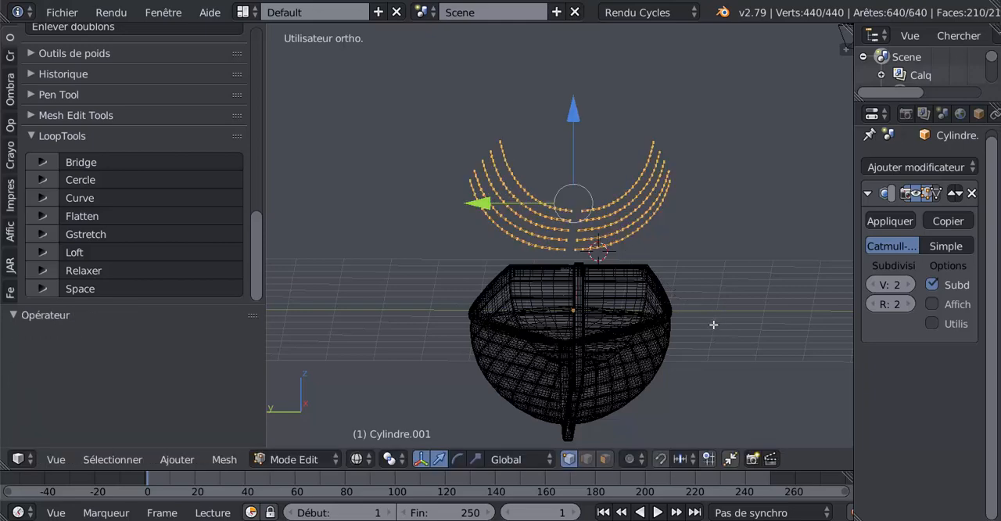
Try to solidify all the rib strips with a thickness of -0.1340, and undo it
middle_drag(713, 324, 708, 330)
key(a)
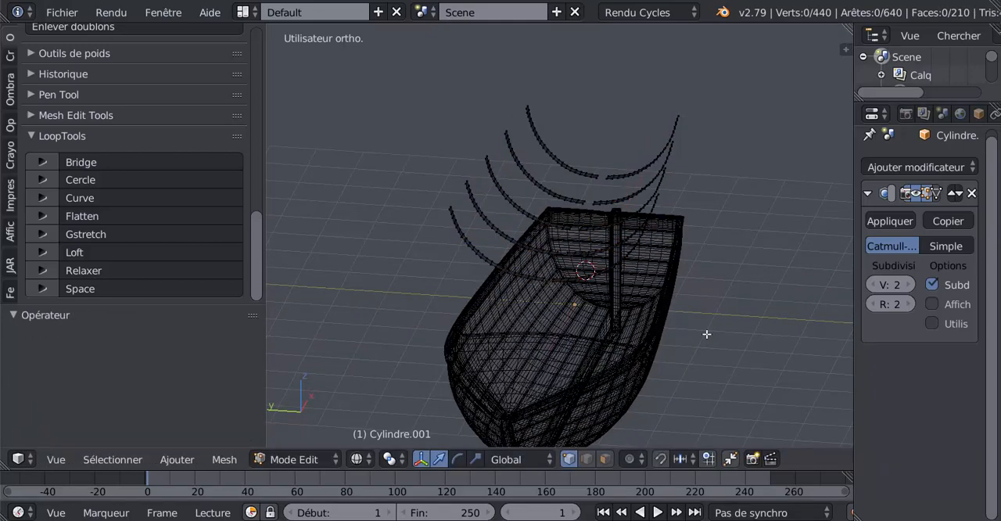
key(a)
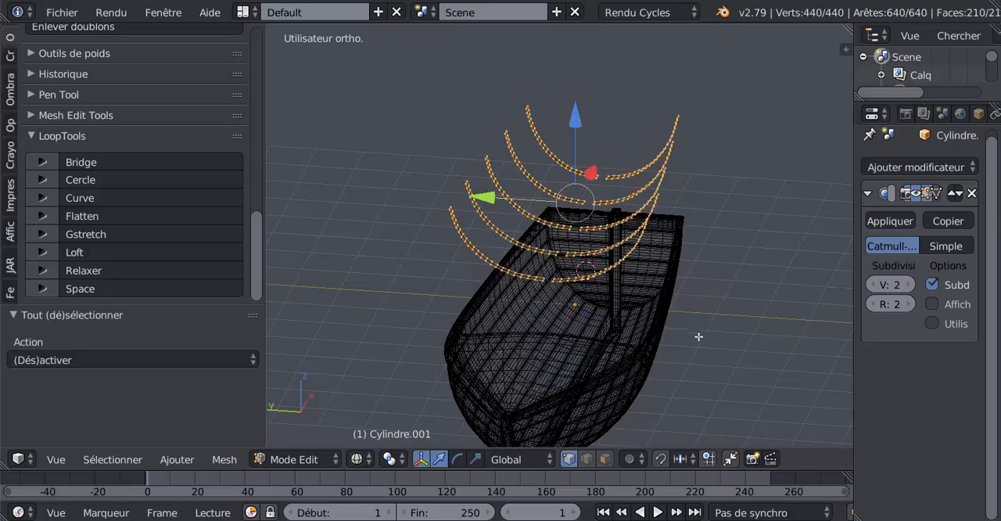
click(221, 459)
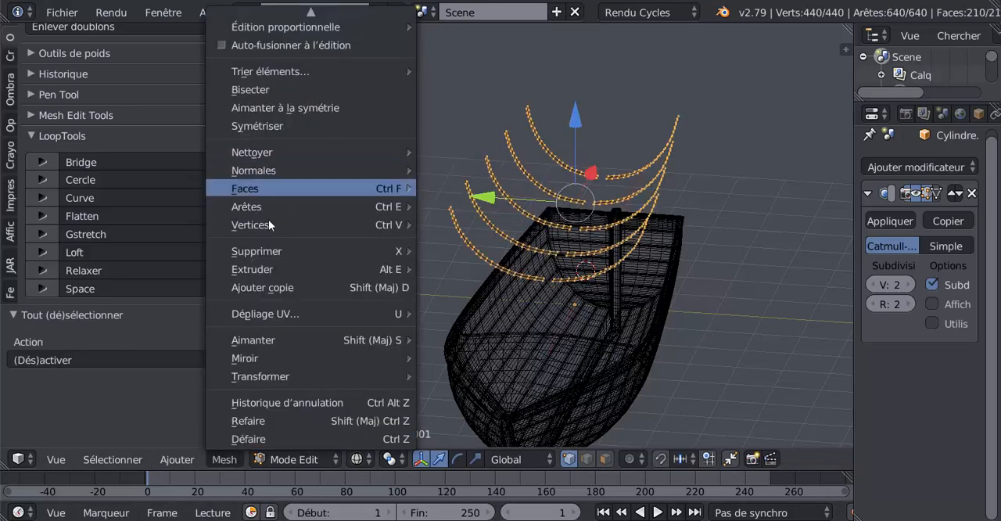
mouse_move(264, 188)
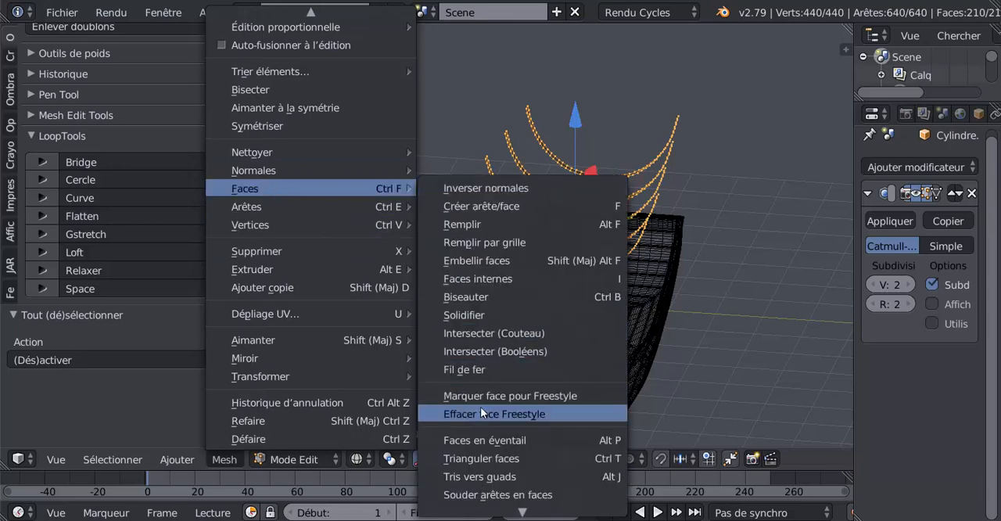
click(468, 316)
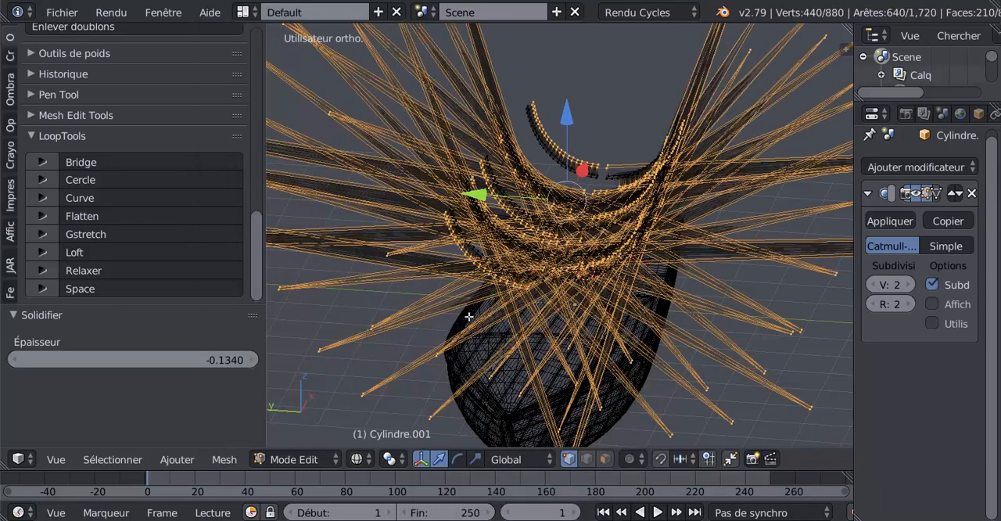
scroll(581, 352, down, 4)
middle_drag(728, 346, 694, 328)
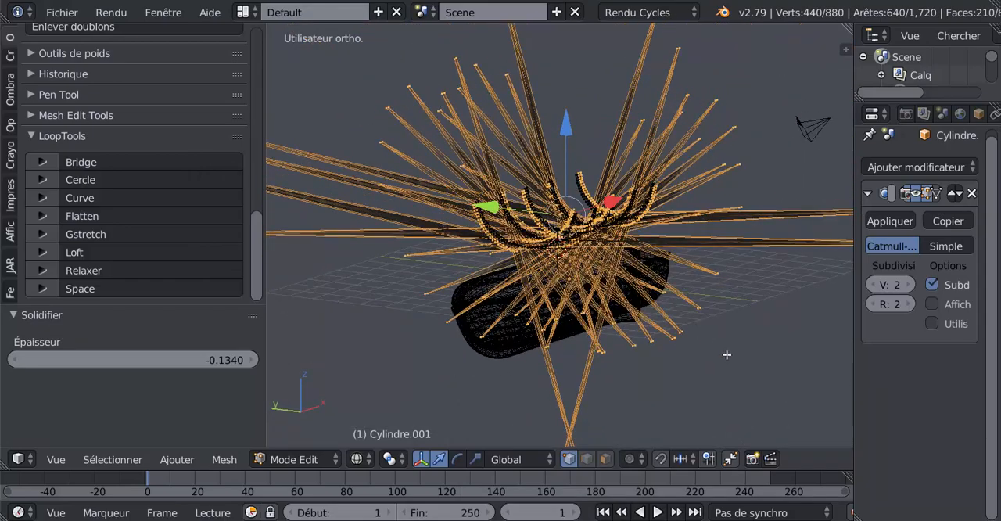
key(ctrl+z)
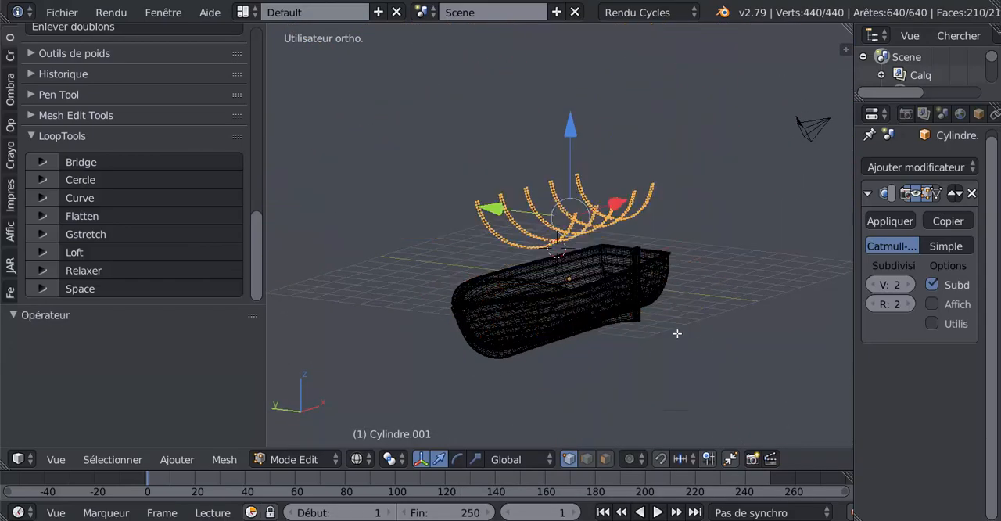
Remove duplicate vertices from all the rib strips and keep them fully selected
scroll(677, 333, up, 2)
drag(256, 251, 260, 198)
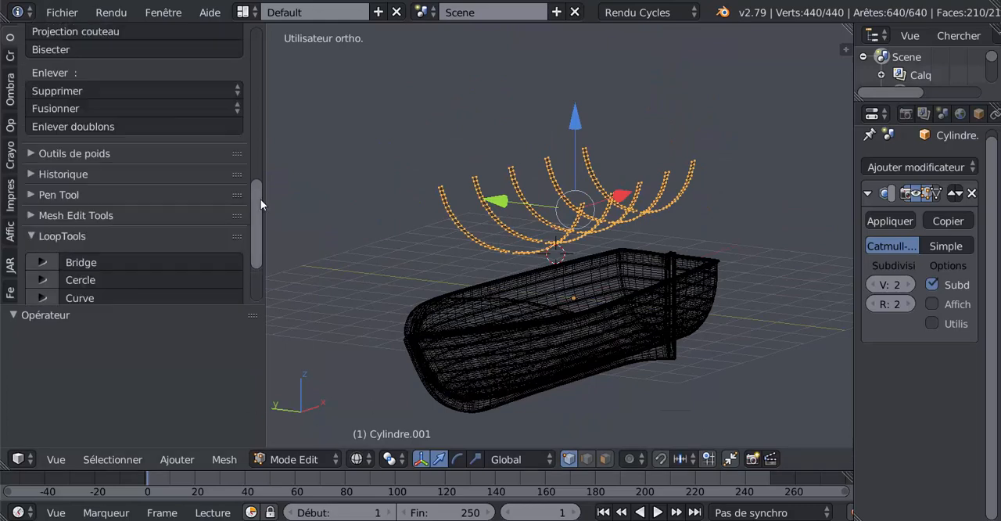
scroll(98, 199, up, 3)
click(74, 231)
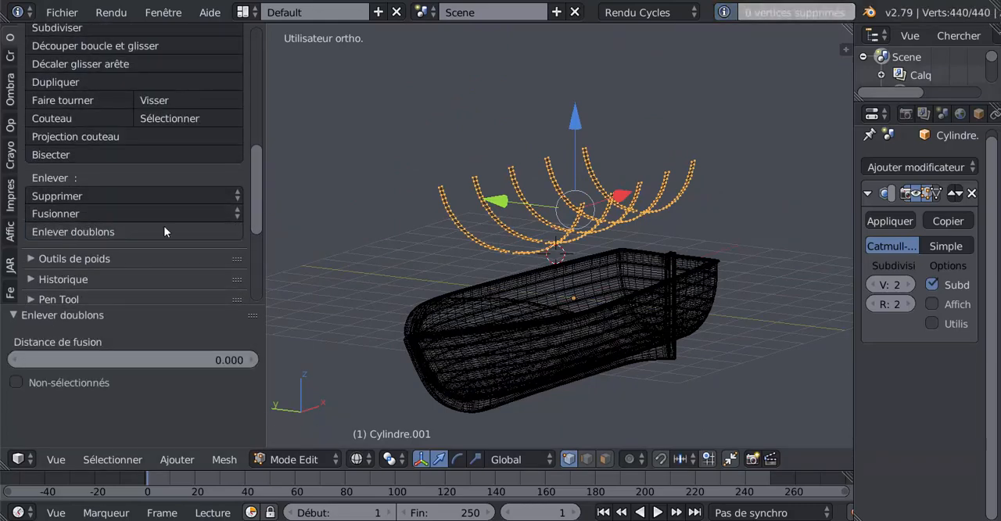
scroll(524, 223, up, 2)
key(a)
key(a)
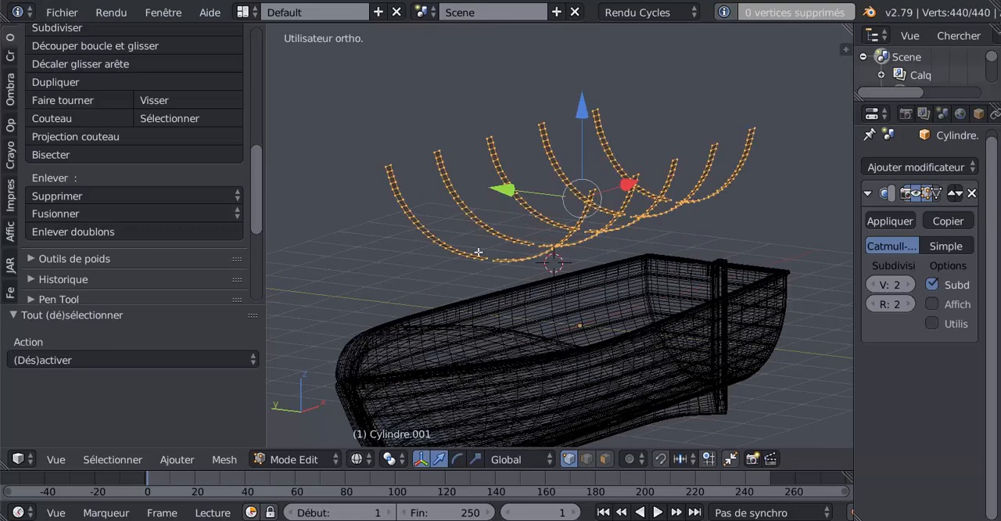
drag(261, 209, 247, 263)
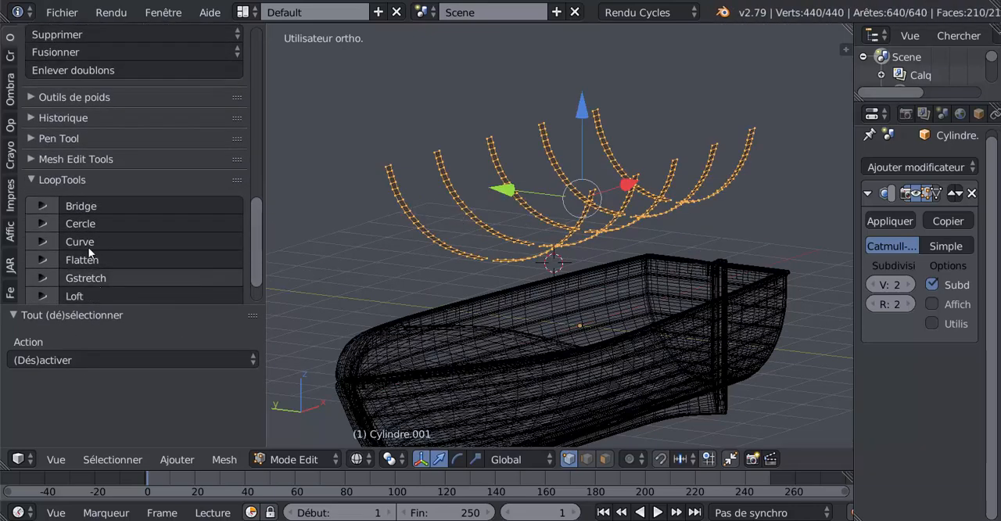
scroll(445, 210, down, 3)
Change the rib strips' selection to face mode in the front view
middle_drag(444, 210, 727, 282)
key(KP_1)
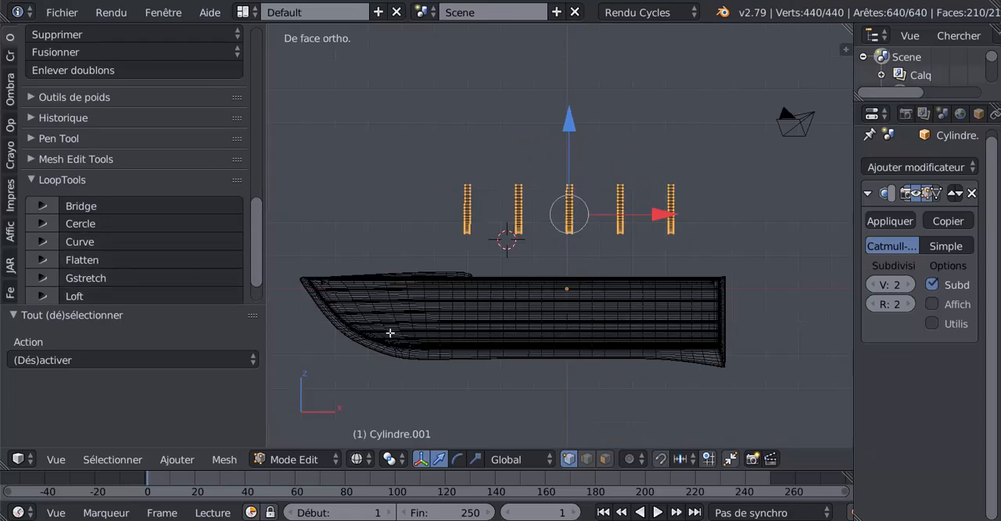
click(606, 461)
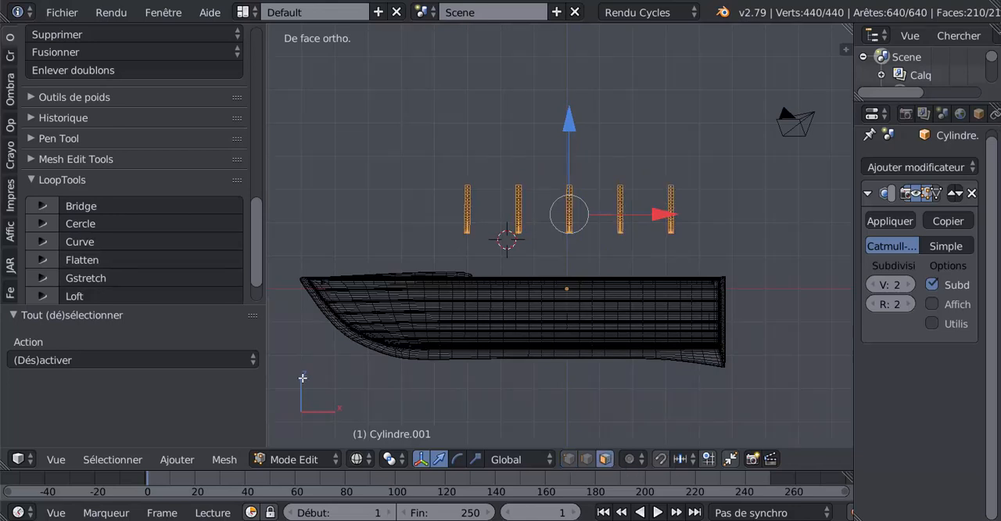
scroll(430, 292, up, 3)
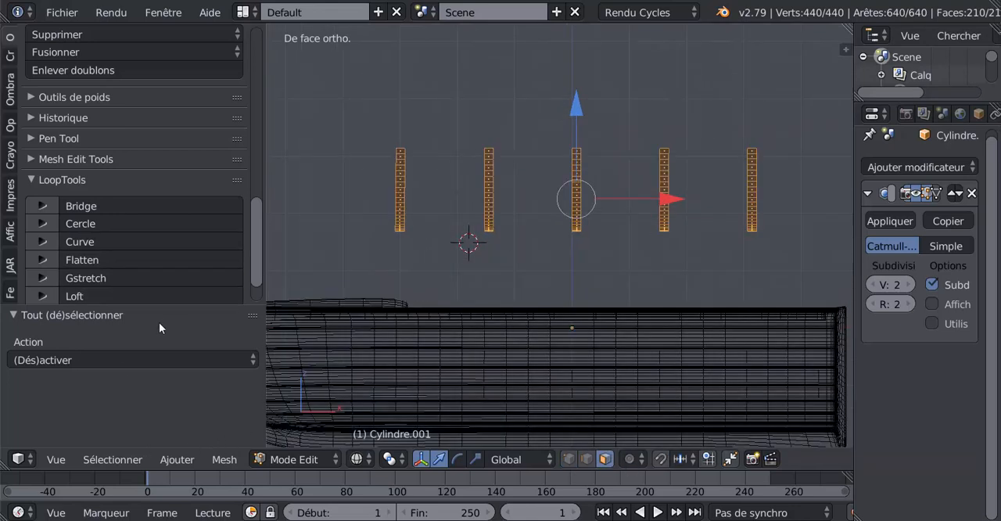
Try to solidify the selected rib faces with a thickness of 0.0020, and undo it
click(178, 460)
mouse_move(227, 458)
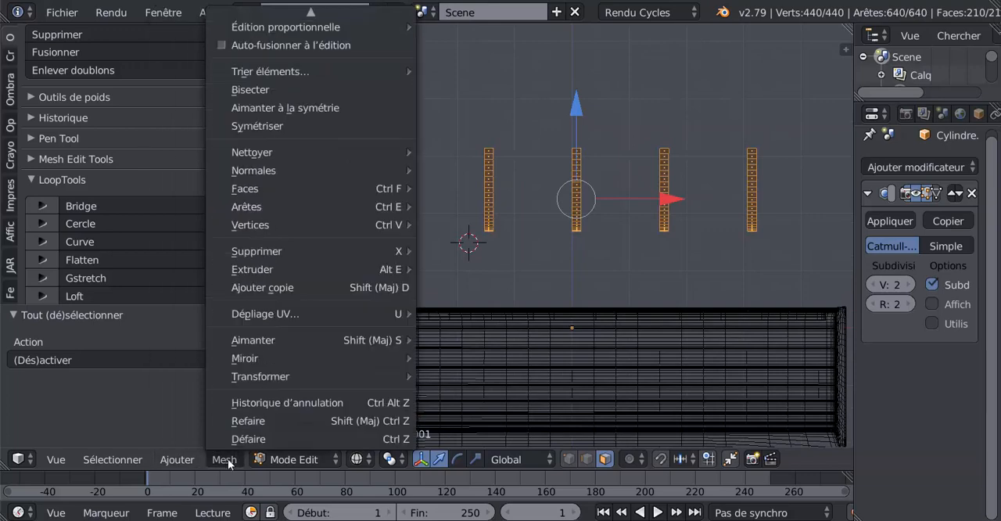
mouse_move(265, 196)
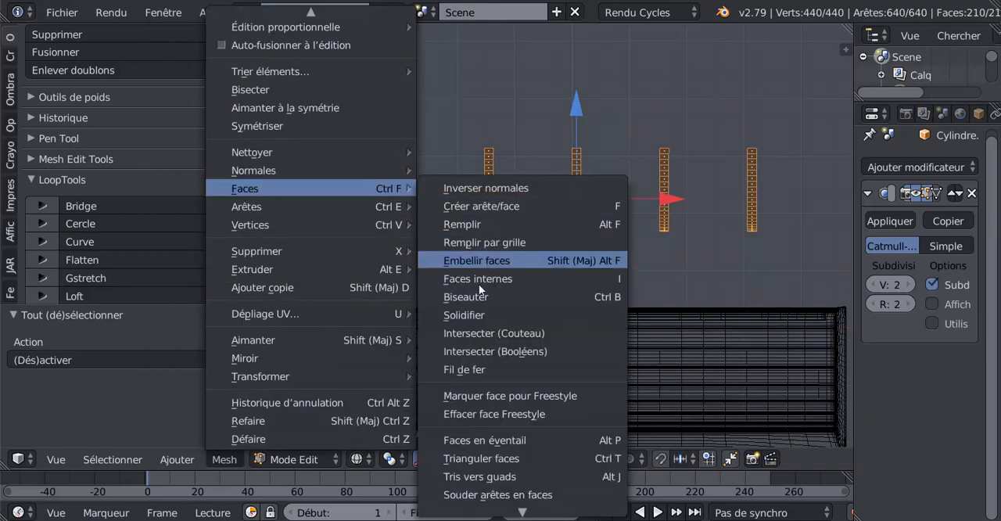
click(474, 315)
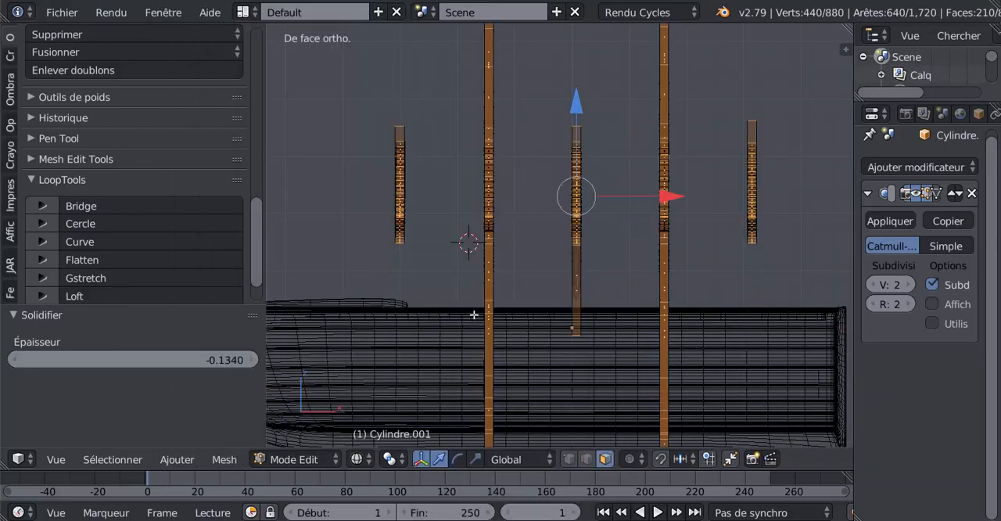
middle_drag(470, 306, 383, 307)
drag(199, 365, 228, 360)
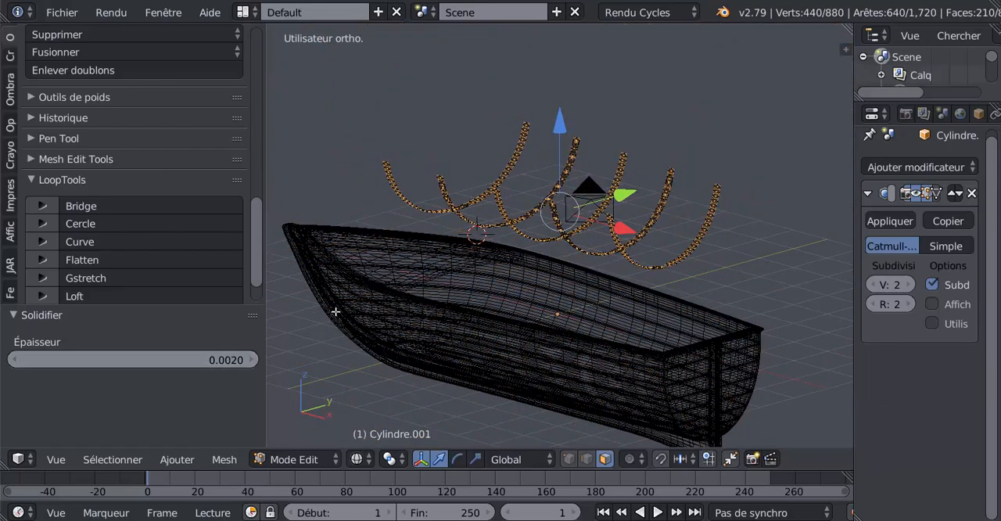
middle_drag(335, 311, 506, 315)
scroll(493, 309, up, 4)
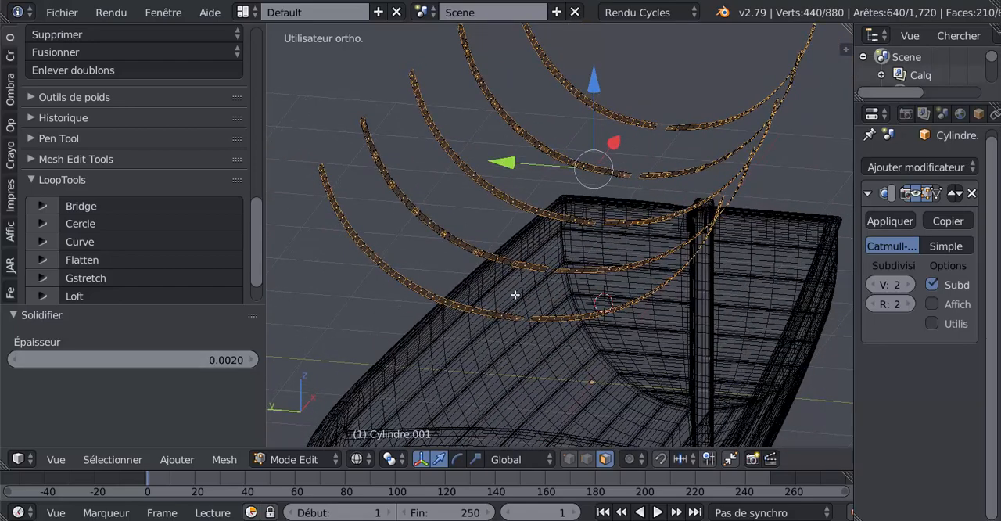
key(ctrl+z)
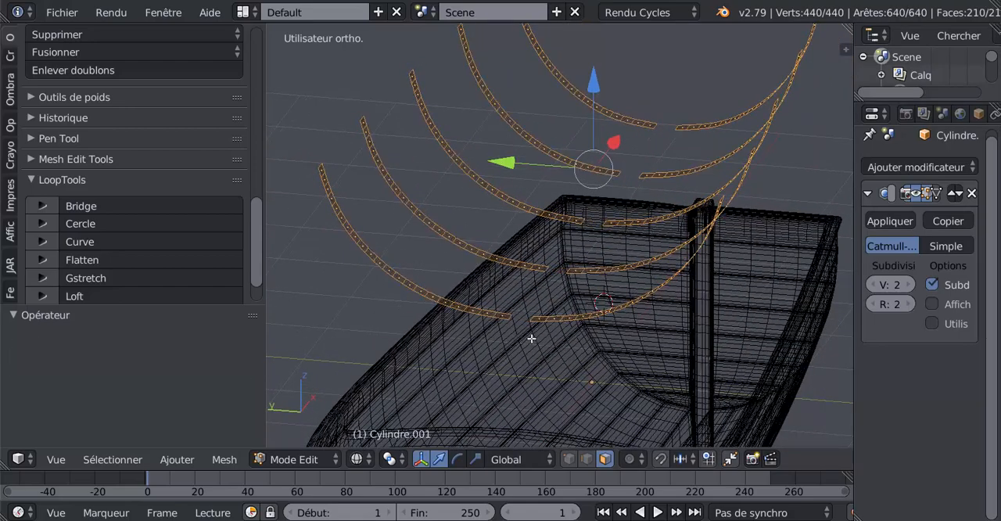
Run duplicate-vertex removal on the selected rib strips again and recalculate their normals
middle_drag(531, 338, 515, 322)
scroll(462, 353, down, 4)
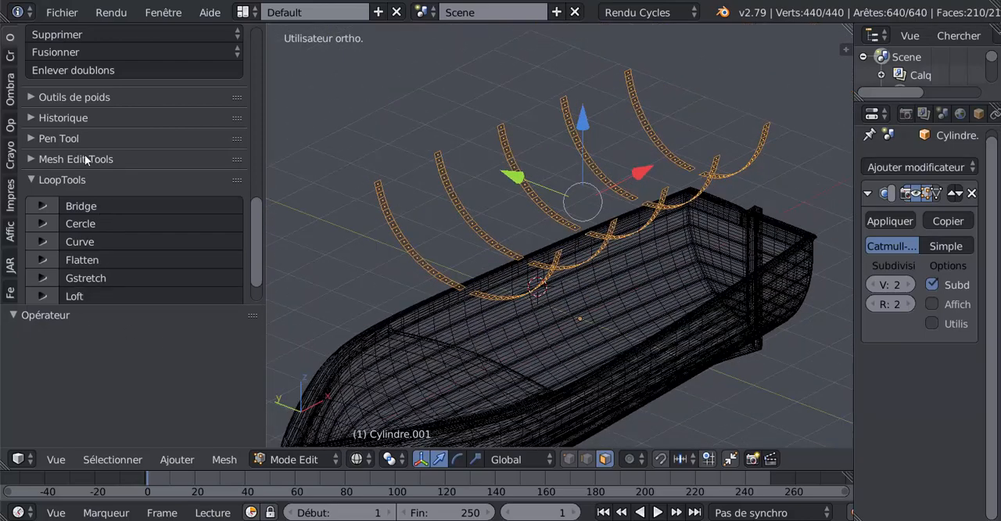
click(86, 70)
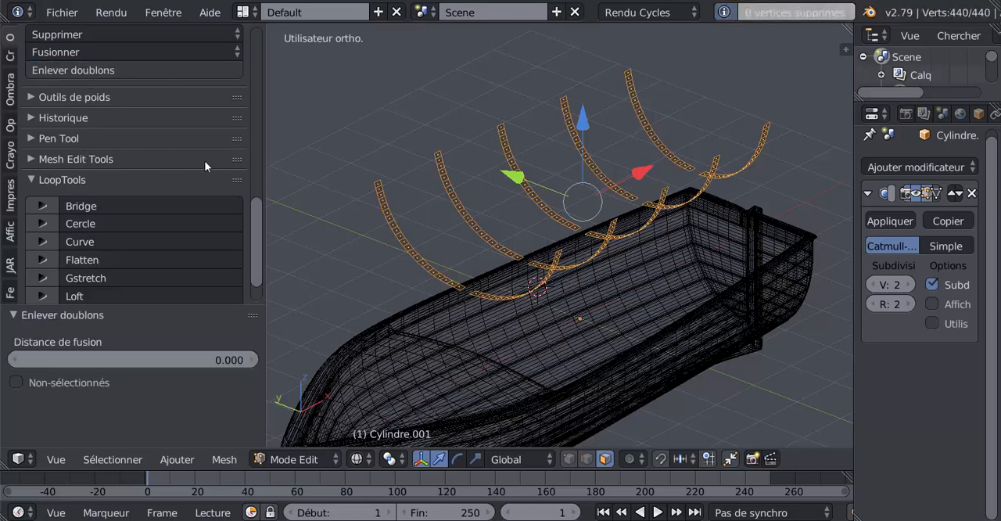
drag(256, 251, 245, 112)
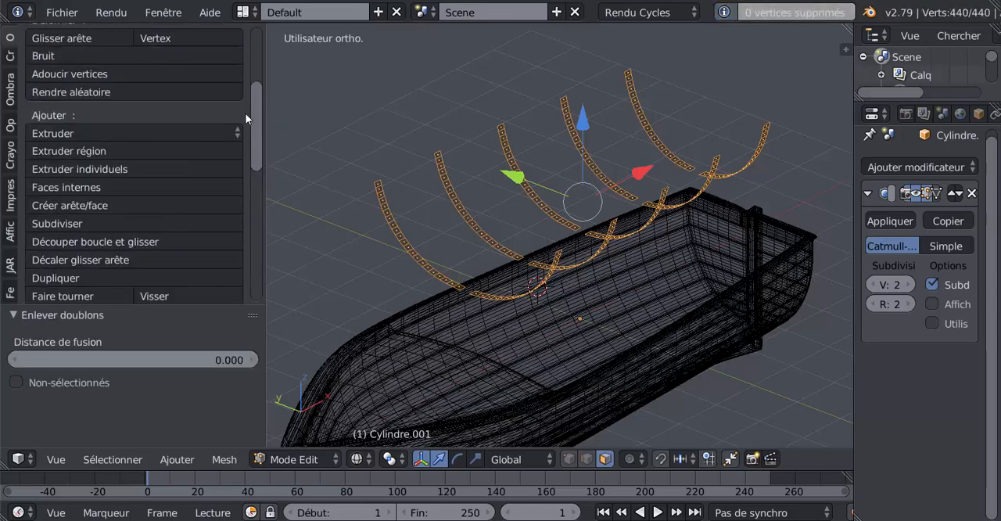
click(11, 89)
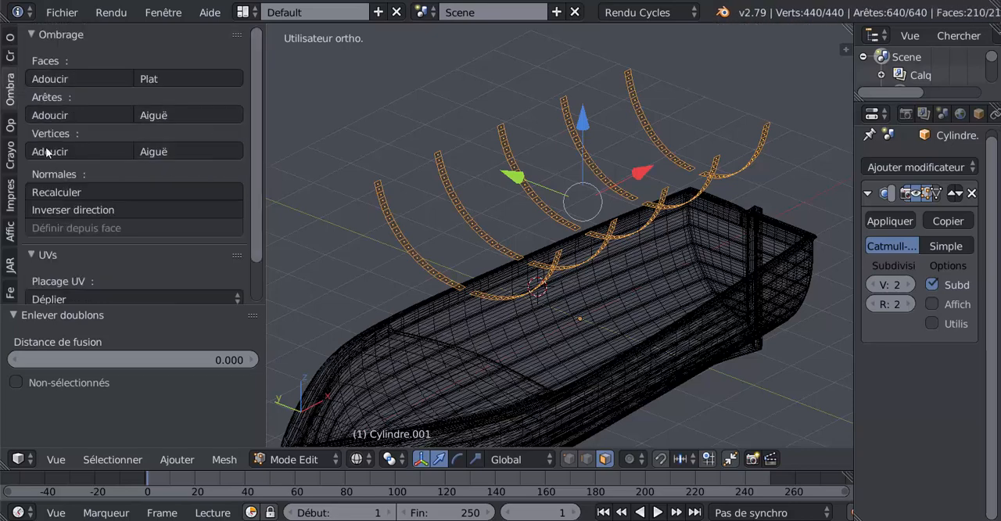
click(59, 193)
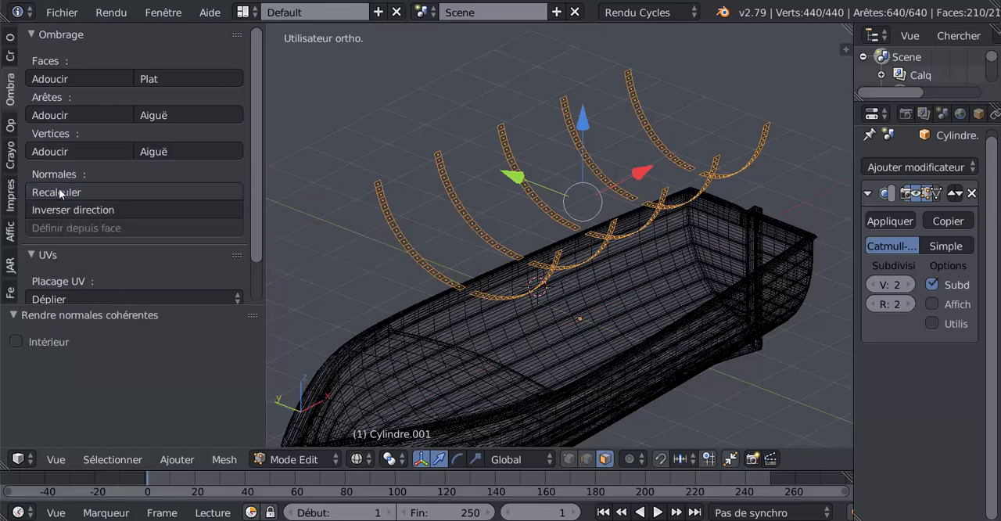
Display the boat and rib strips in solid shading from object mode
key(Tab)
key(z)
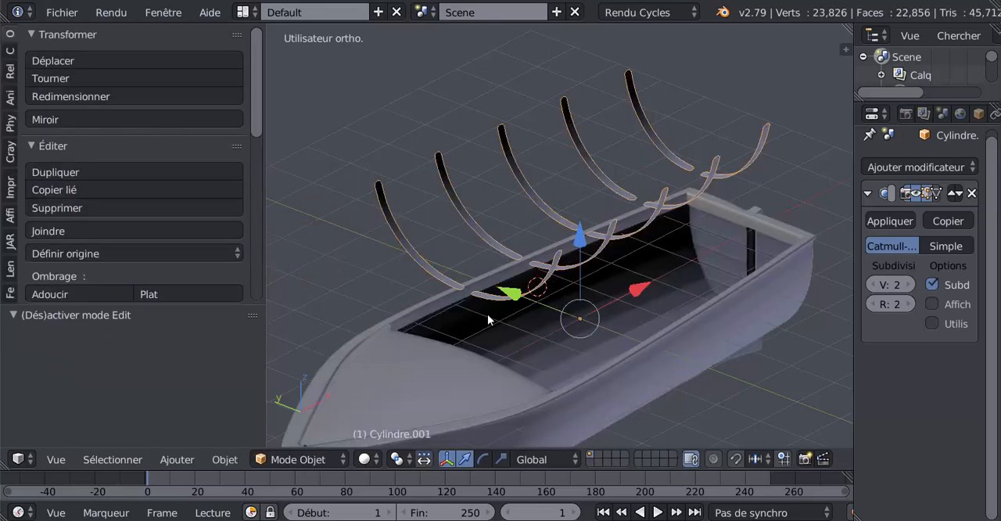
scroll(485, 328, up, 2)
middle_drag(476, 363, 525, 320)
Solidify all the selected rib strip faces with a thickness of 0.0880
key(Tab)
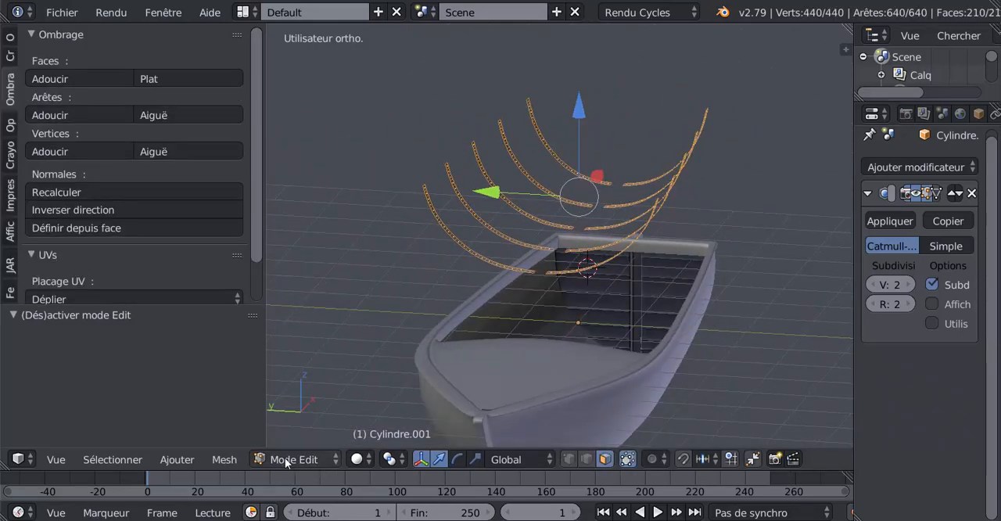
click(225, 460)
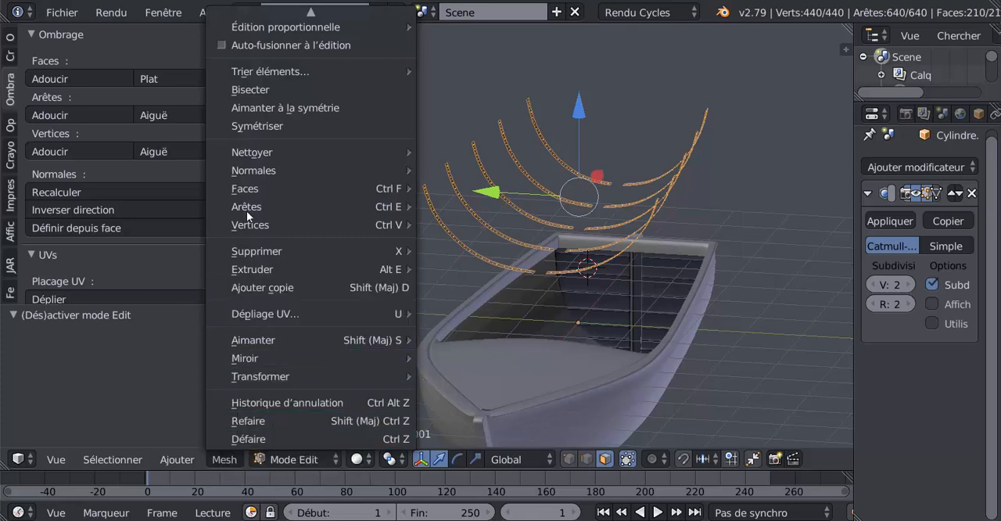
mouse_move(250, 213)
mouse_move(248, 275)
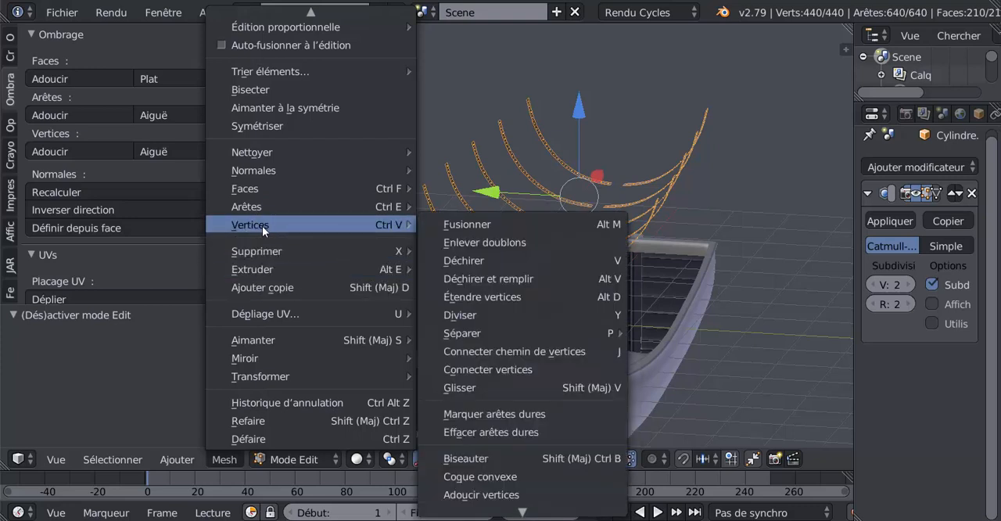
mouse_move(258, 250)
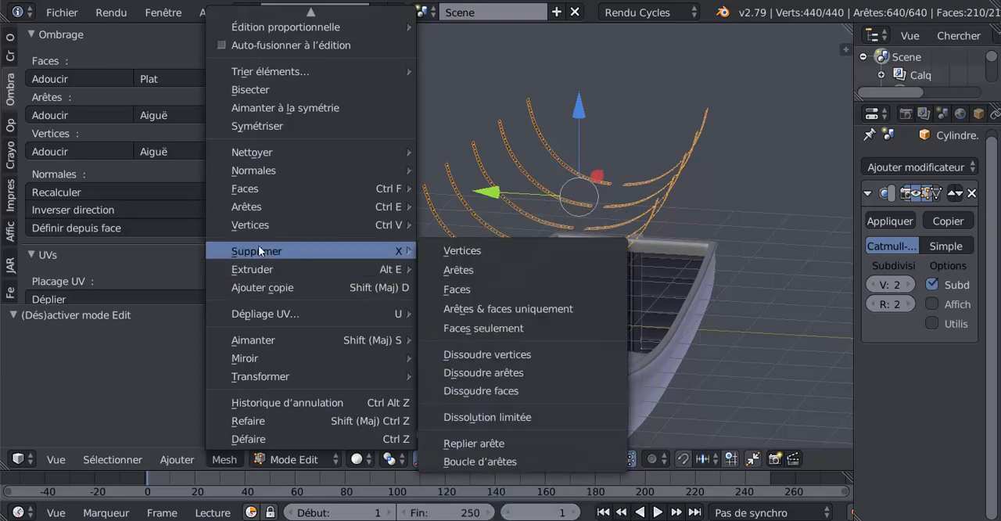
mouse_move(257, 192)
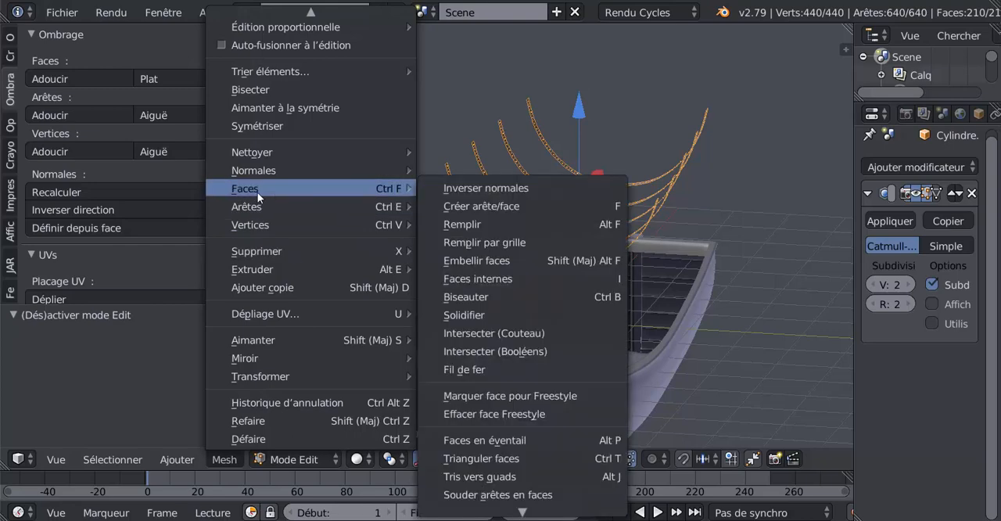
click(499, 313)
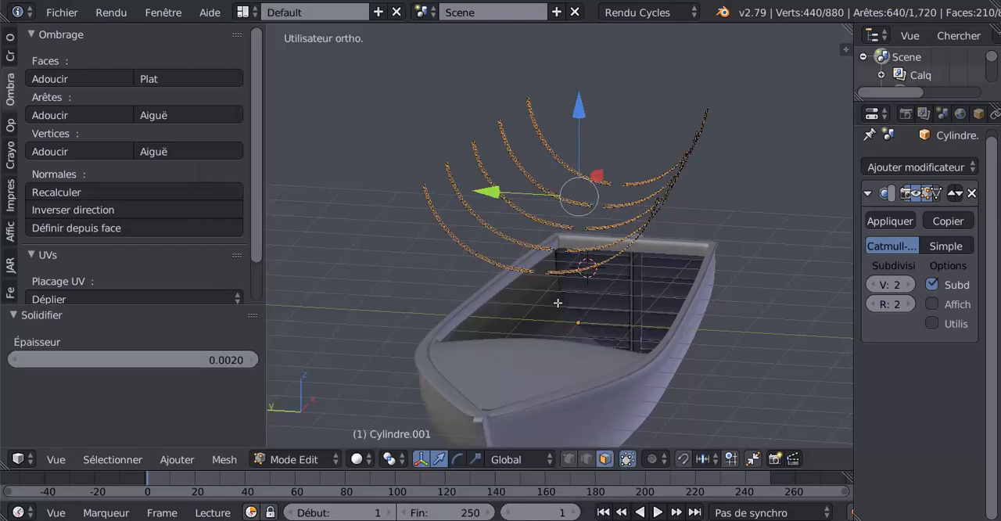
middle_drag(558, 303, 558, 312)
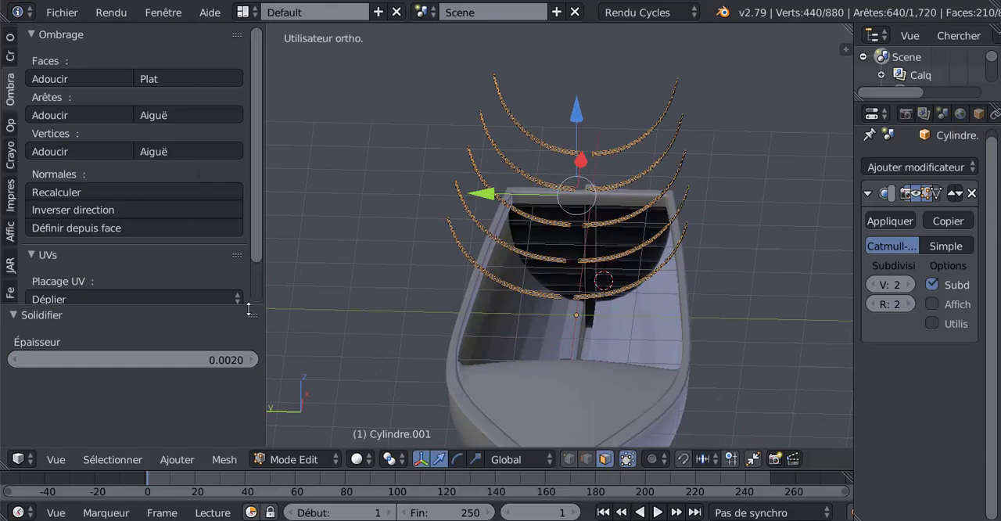
scroll(359, 316, up, 3)
middle_drag(364, 310, 366, 307)
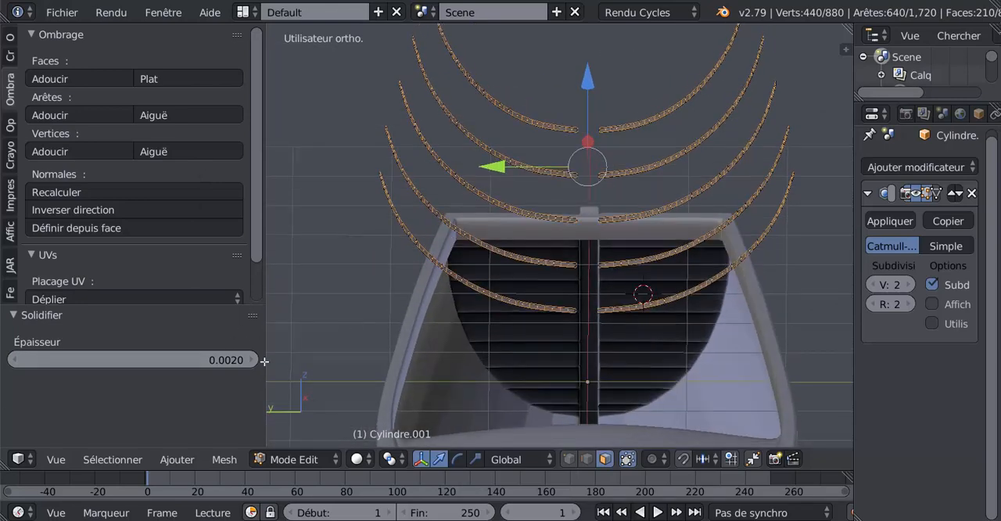
drag(232, 359, 373, 359)
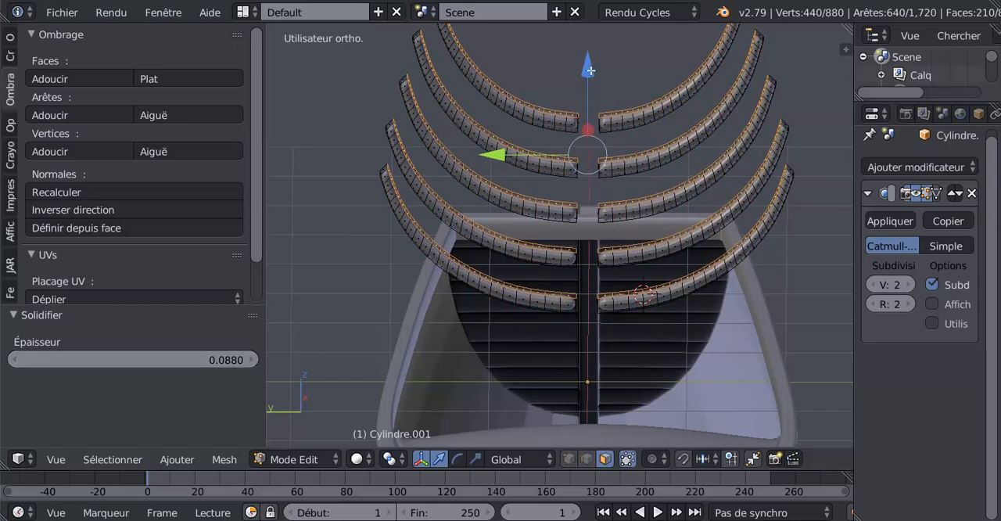
Move the selected upper rib faces by about -0.086 along Z to thin the ribs, and return to object mode
drag(590, 70, 593, 78)
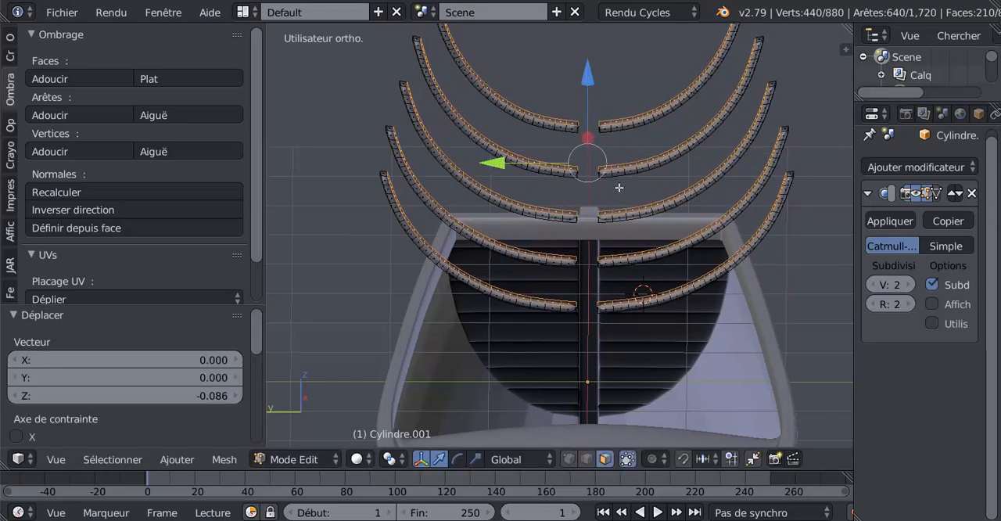
key(Tab)
middle_drag(573, 251, 588, 265)
scroll(588, 266, down, 2)
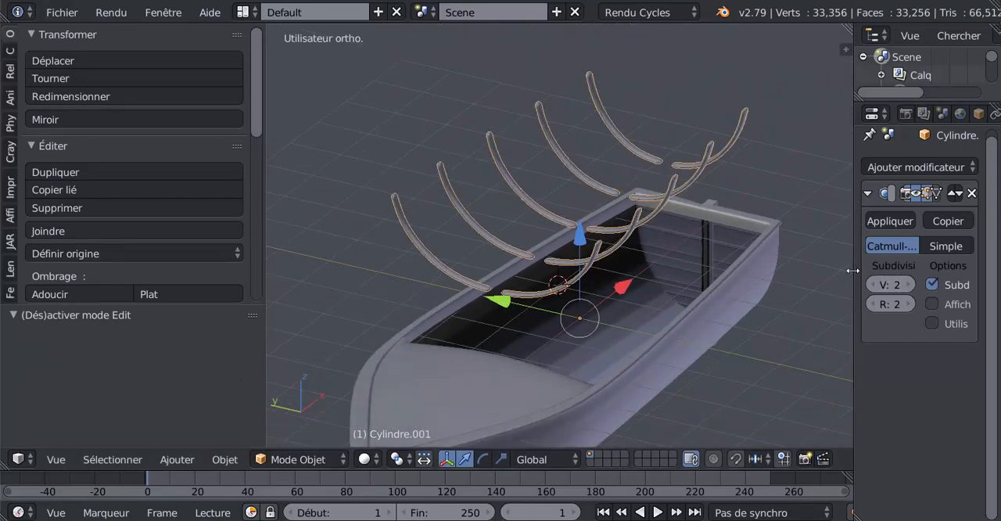
Remove the Subsurf modifier from the ribs object
drag(854, 270, 726, 285)
click(965, 194)
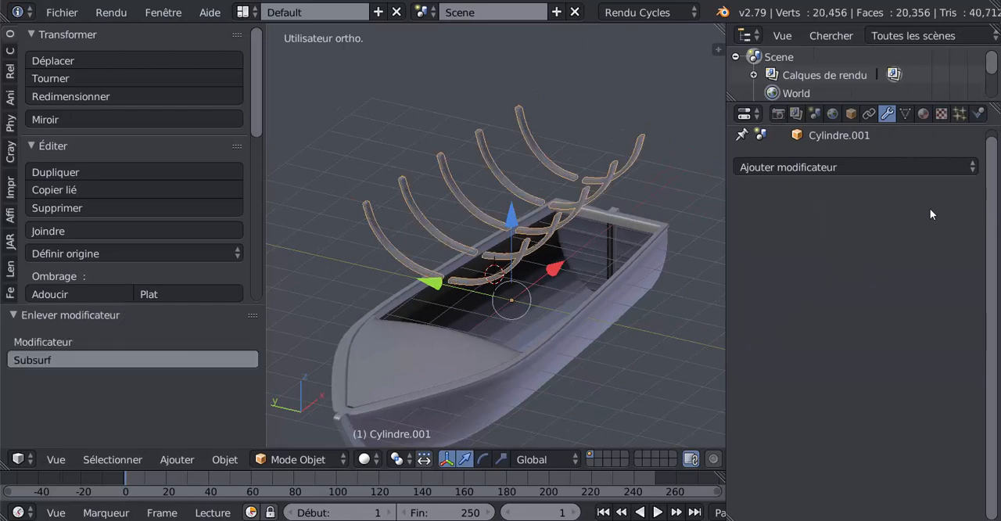
scroll(545, 306, up, 2)
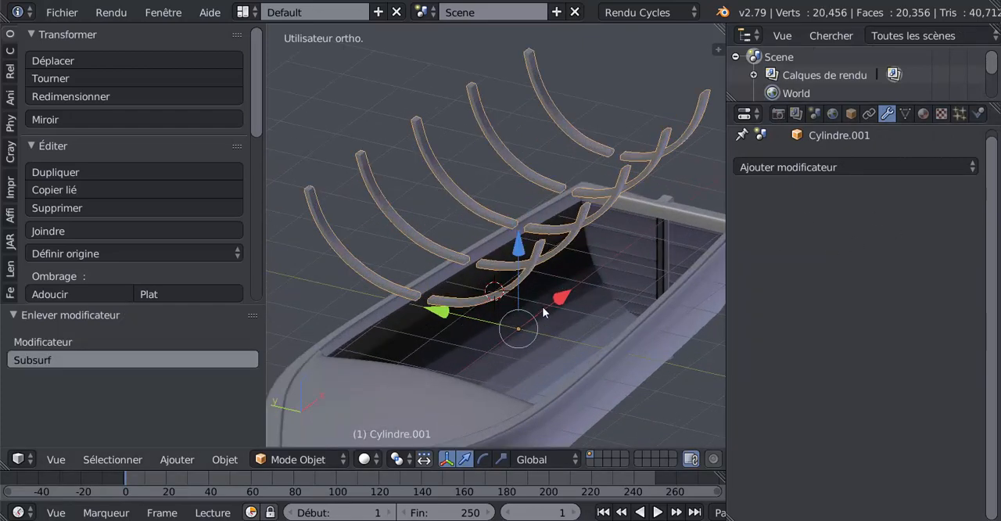
key(Tab)
key(Tab)
middle_drag(539, 310, 559, 255)
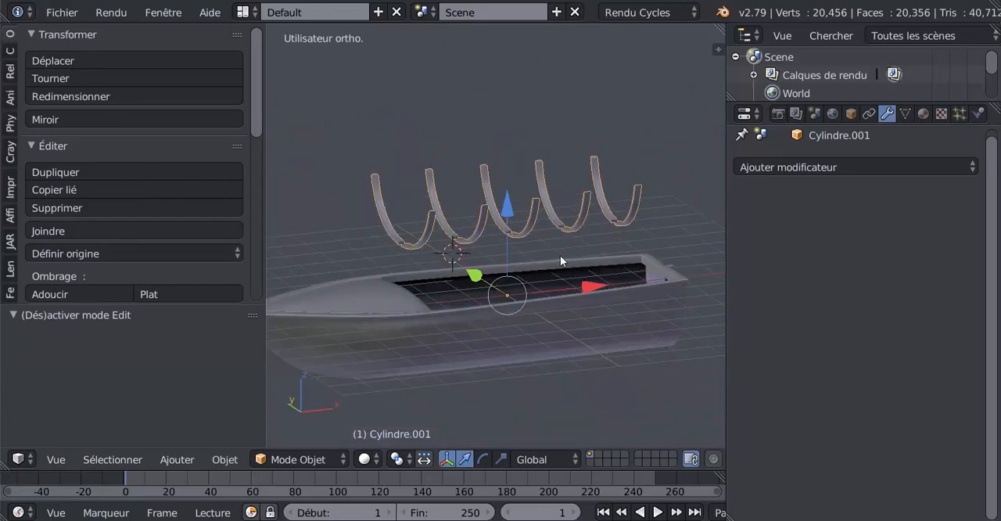
middle_drag(396, 285, 524, 309)
key(Tab)
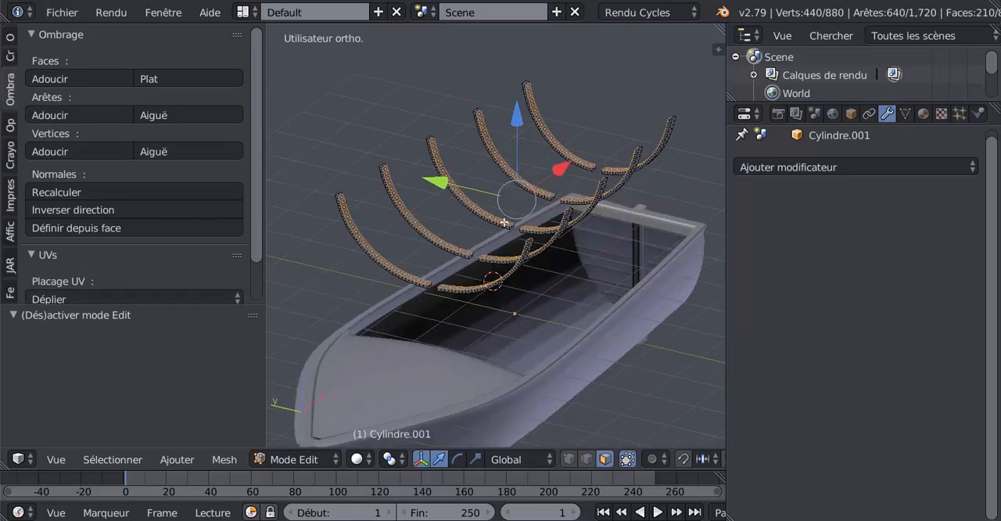
key(Tab)
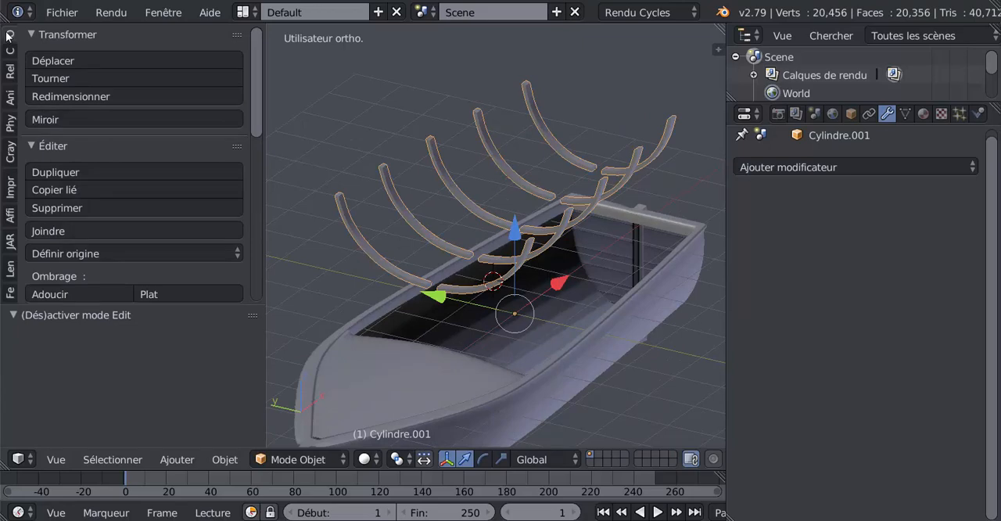
Set the ribs object's origin to its geometry
scroll(69, 274, down, 1)
click(78, 227)
click(80, 271)
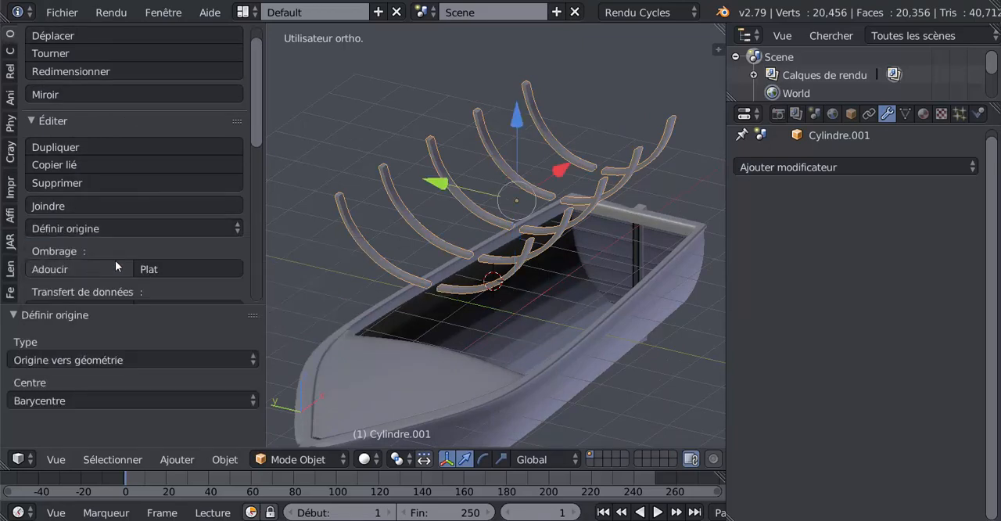
Lower the ribs object along Z into the interior of the hull
drag(519, 117, 528, 270)
middle_drag(528, 269, 395, 228)
key(Tab)
middle_drag(404, 286, 487, 215)
key(Tab)
scroll(462, 231, up, 4)
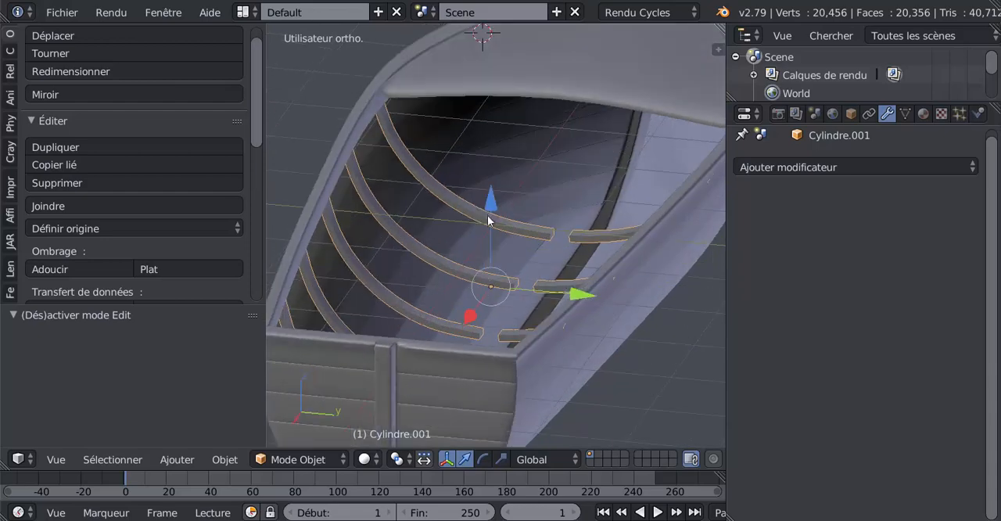
Move the ribs a further -0.483 or so along Z, deeper into the hull
key(g)
key(z)
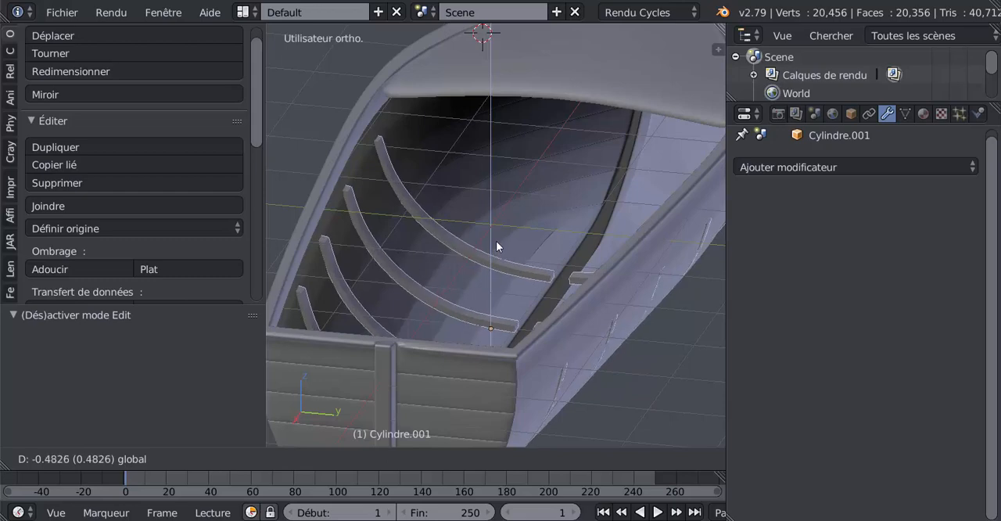
click(496, 241)
Scale the whole ribs object uniformly to about 0.987
middle_drag(527, 259, 615, 261)
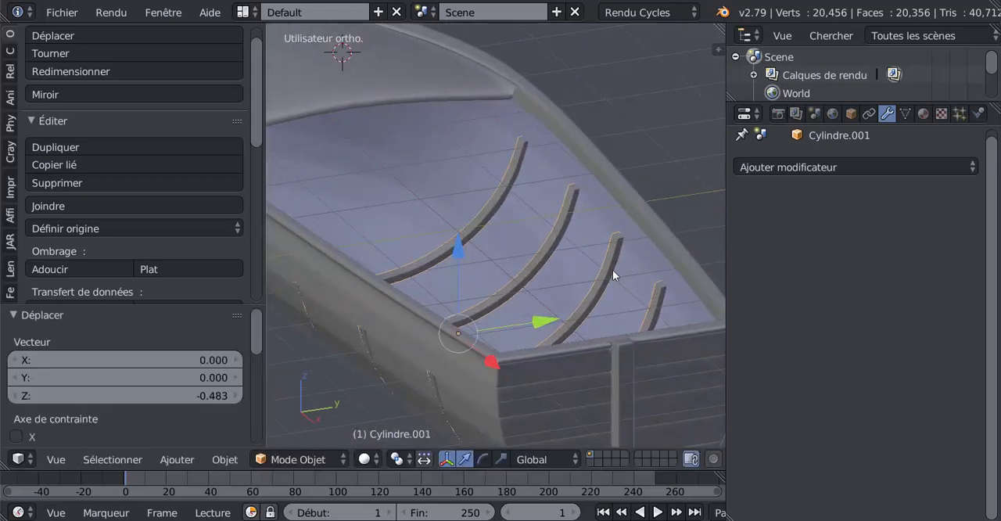
key(s)
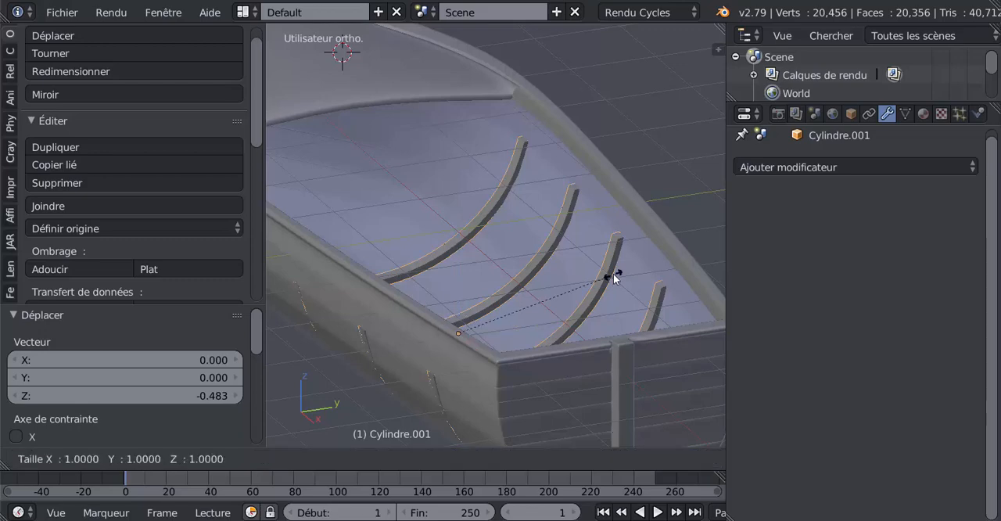
click(586, 265)
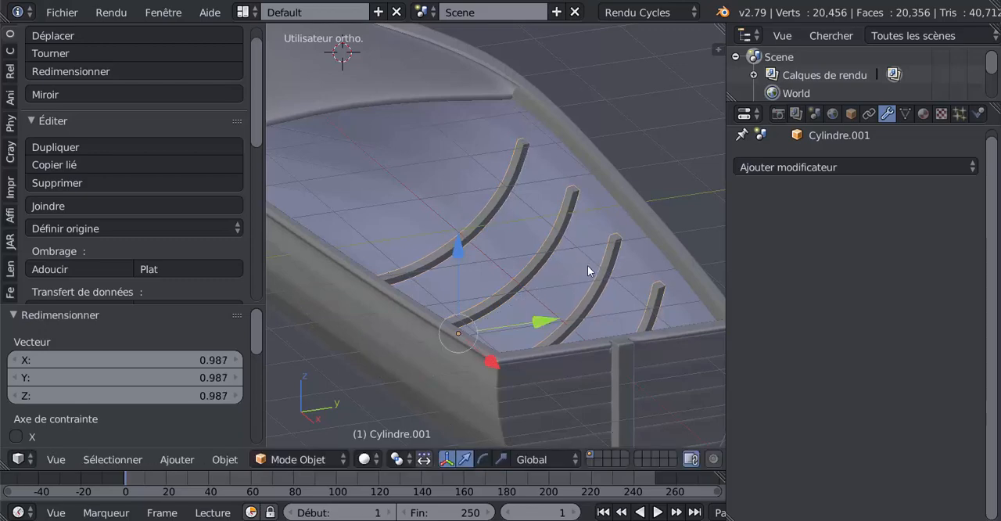
Try shifting the ribs by about -0.017 along Y, and undo the move
middle_drag(554, 252, 380, 275)
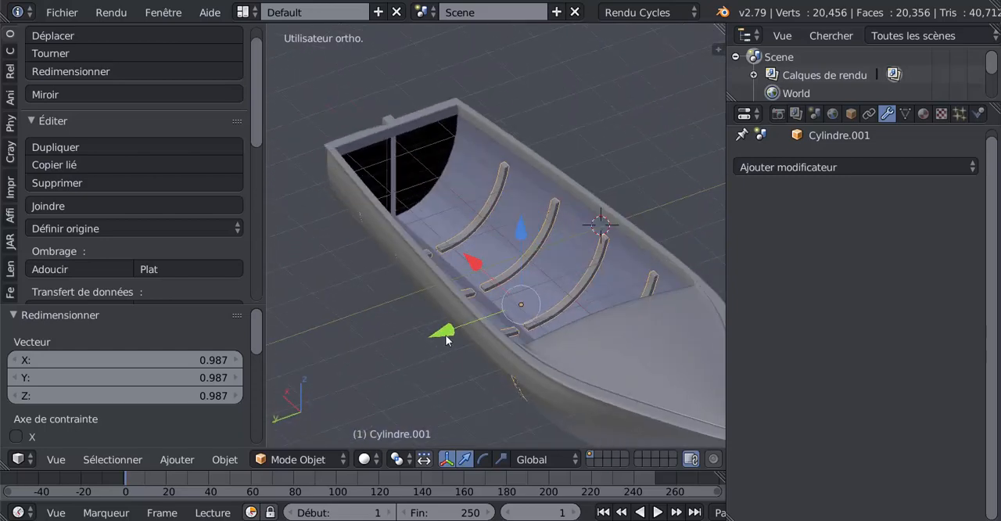
drag(446, 336, 537, 321)
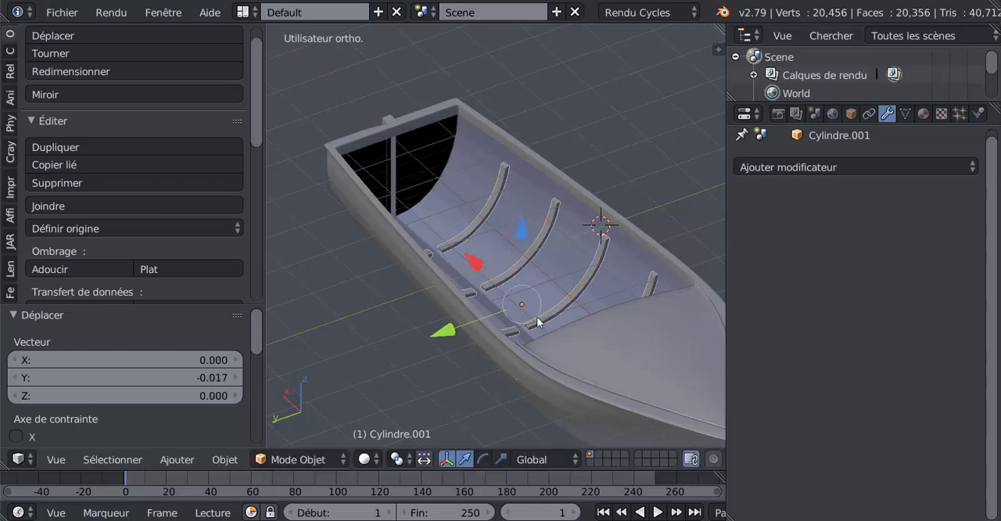
middle_drag(537, 321, 422, 303)
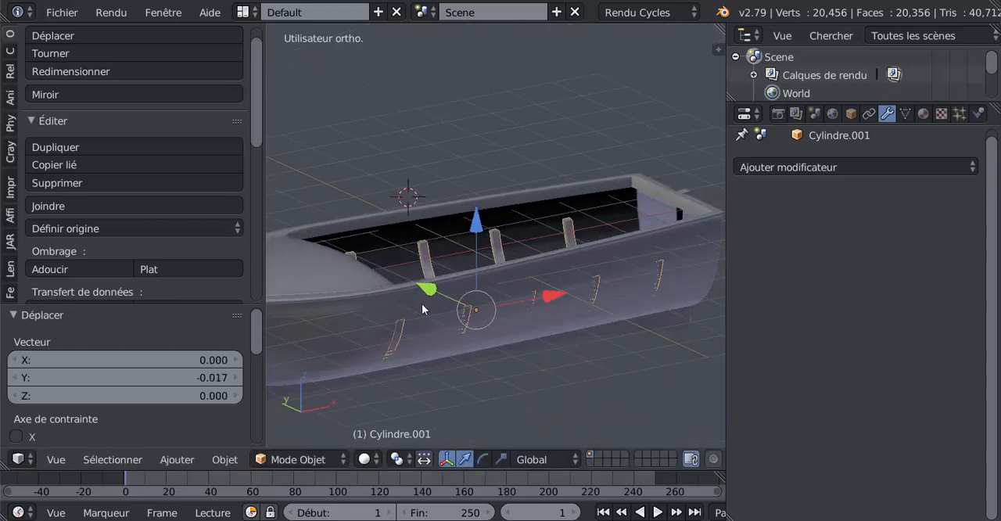
key(ctrl+z)
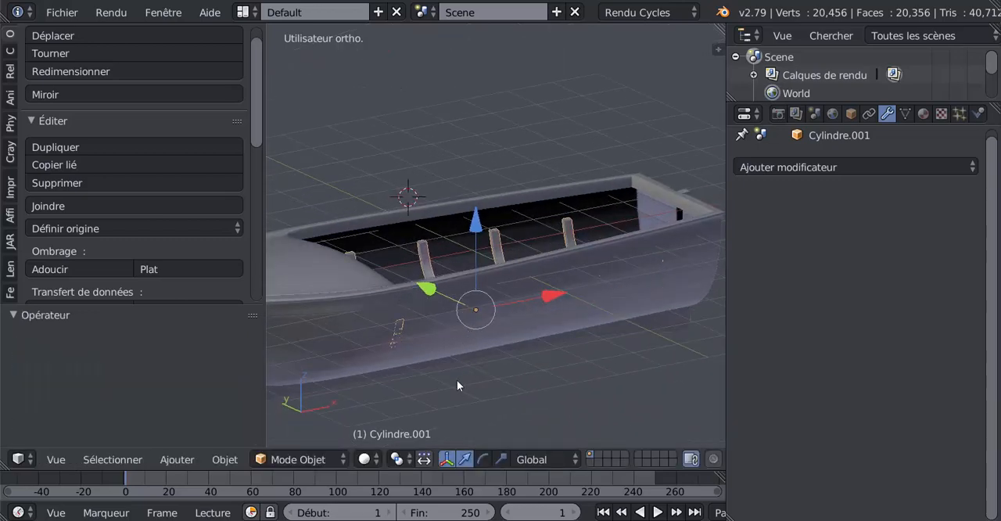
Select all linked faces of one half of the rib nearest the bow deck in edit mode and scale it uniformly to about 0.969
middle_drag(457, 380, 440, 279)
scroll(428, 273, up, 2)
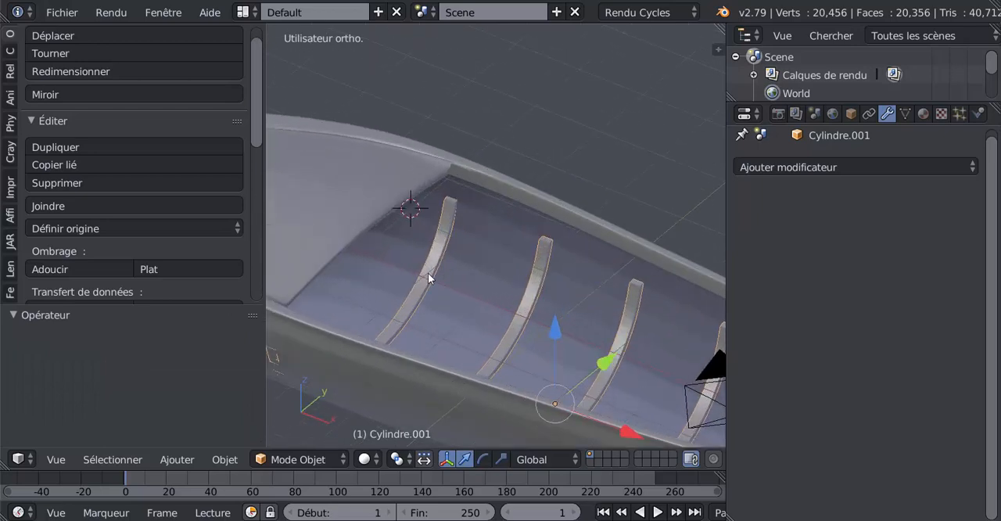
key(Tab)
right_click(432, 267)
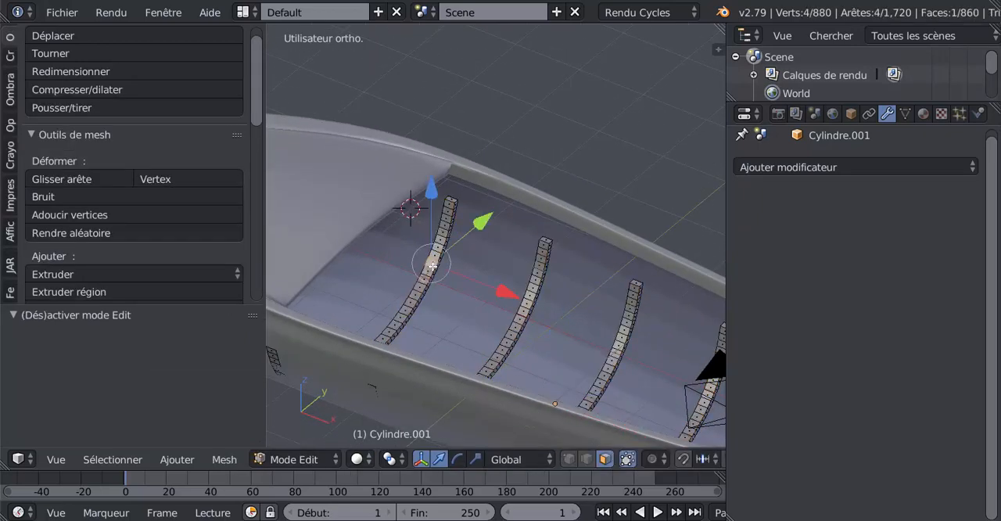
key(ctrl+l)
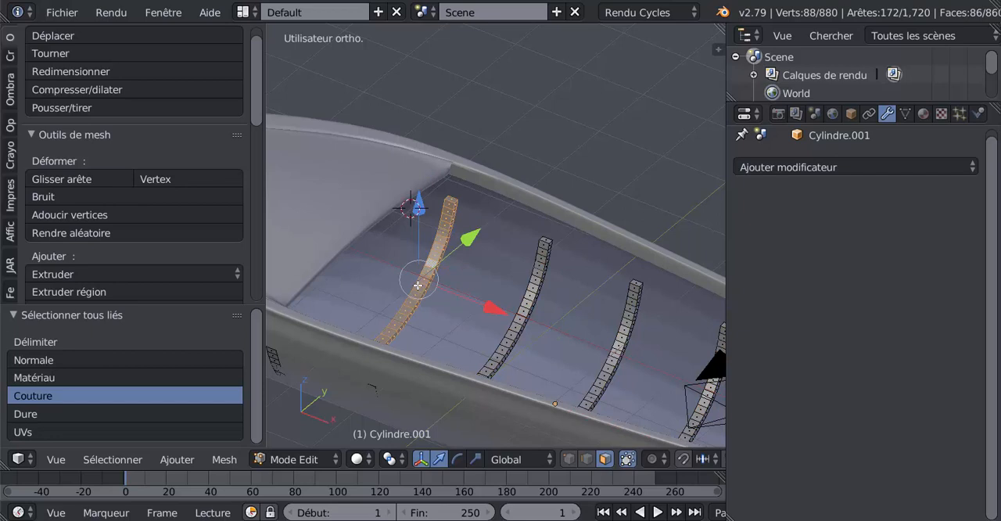
click(473, 458)
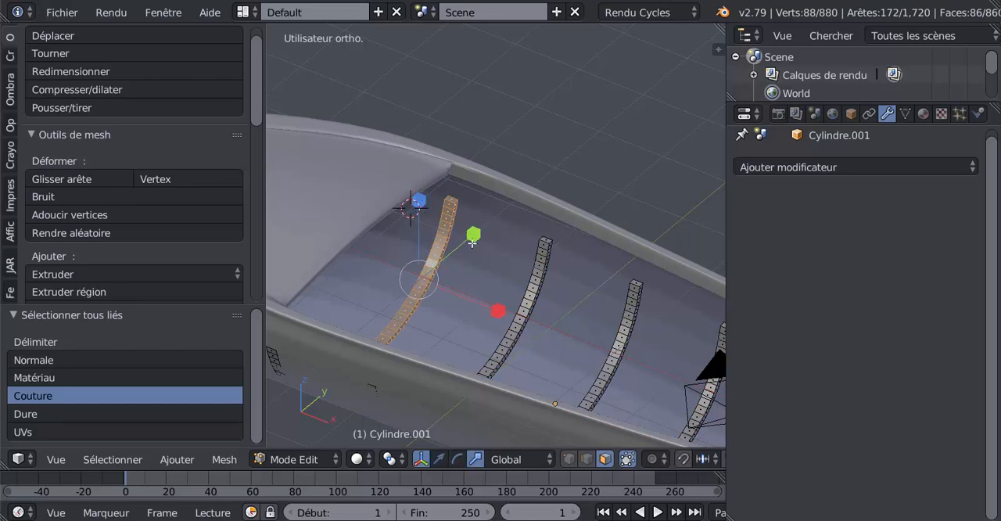
drag(473, 235, 455, 247)
scroll(456, 259, down, 2)
key(g)
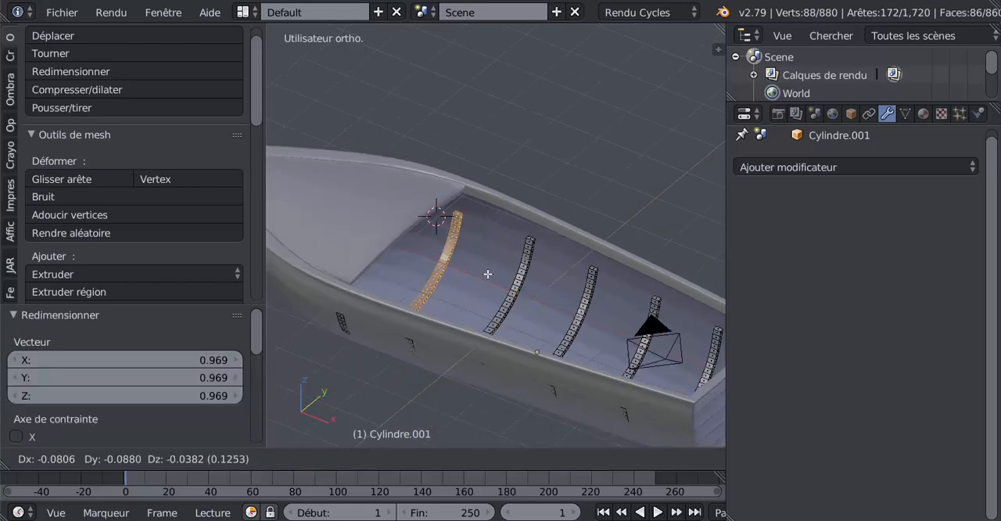
right_click(490, 271)
Select only one half of the rib nearest the bow deck and move it by about -0.123 along Y
middle_drag(463, 291, 434, 269)
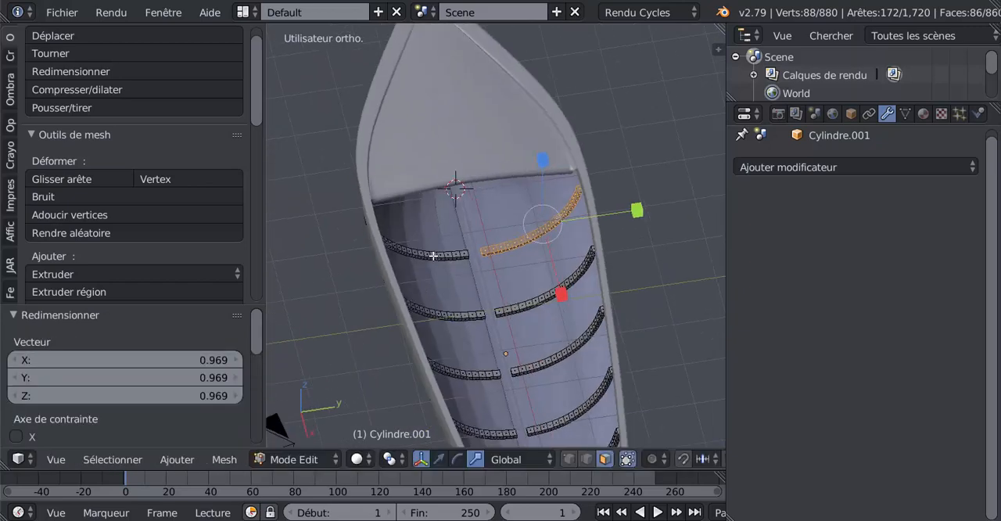
shift+right_click(435, 254)
key(ctrl+l)
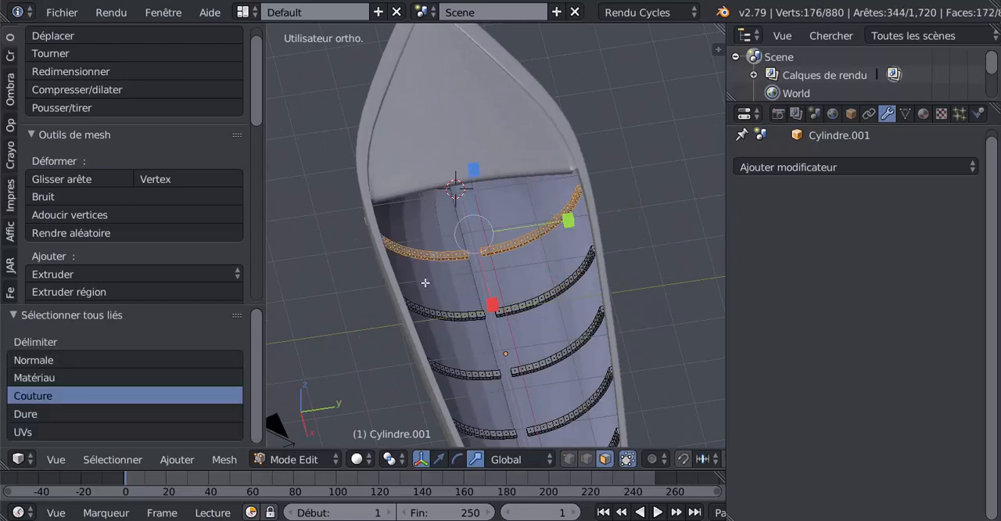
middle_drag(423, 283, 514, 271)
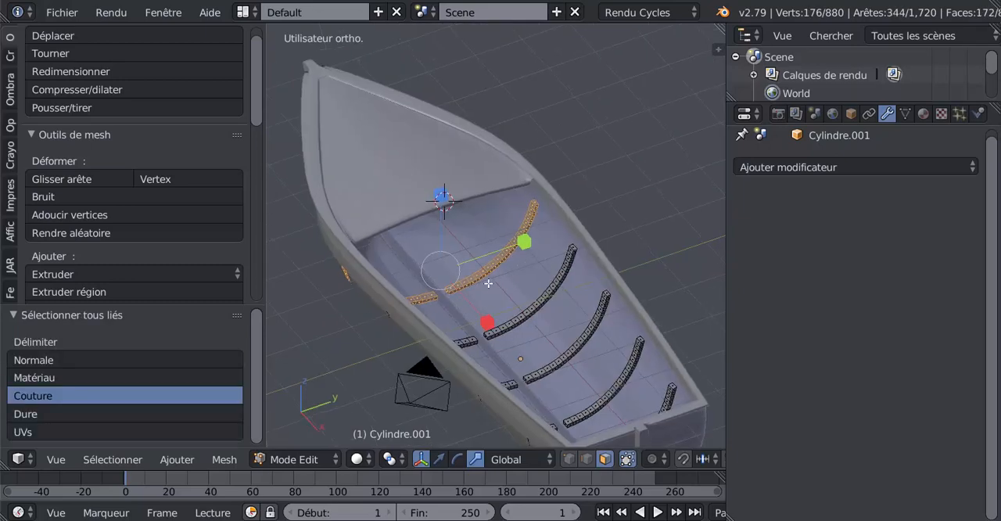
scroll(488, 283, up, 1)
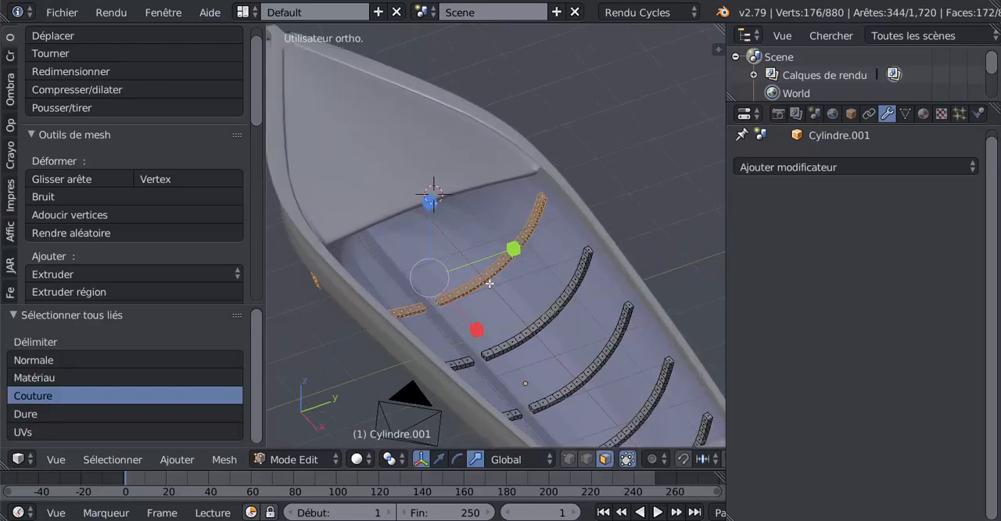
click(439, 459)
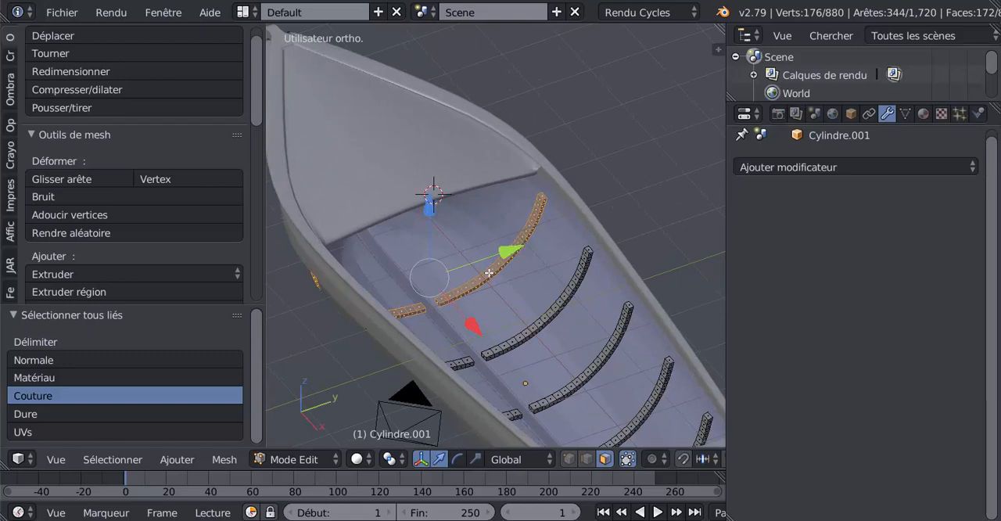
right_click(488, 273)
key(l)
middle_drag(443, 294, 382, 271)
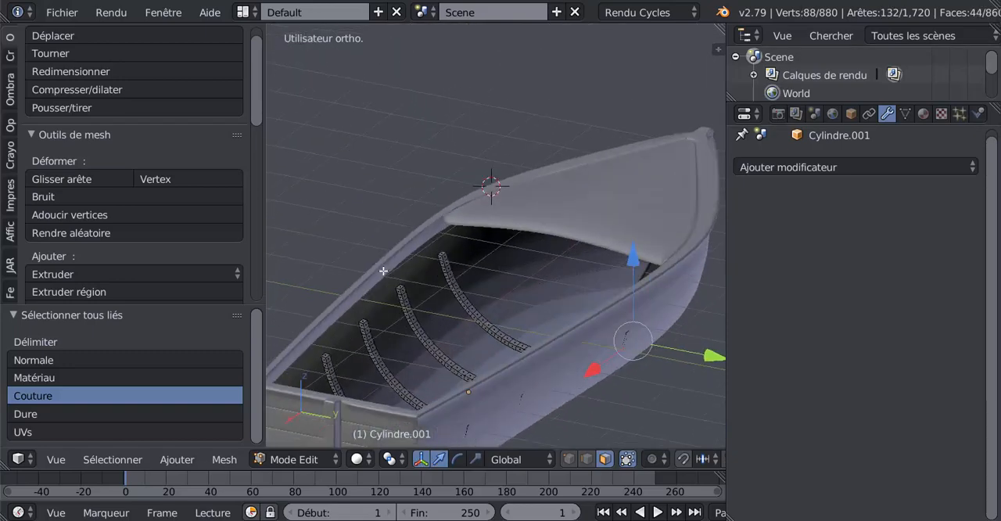
shift+middle_drag(658, 338, 546, 277)
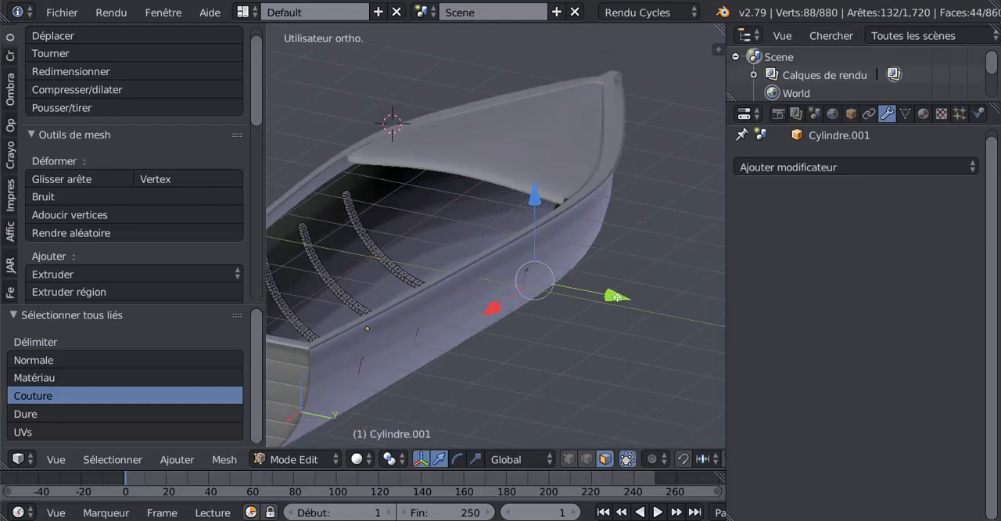
drag(622, 300, 616, 302)
middle_drag(606, 307, 645, 325)
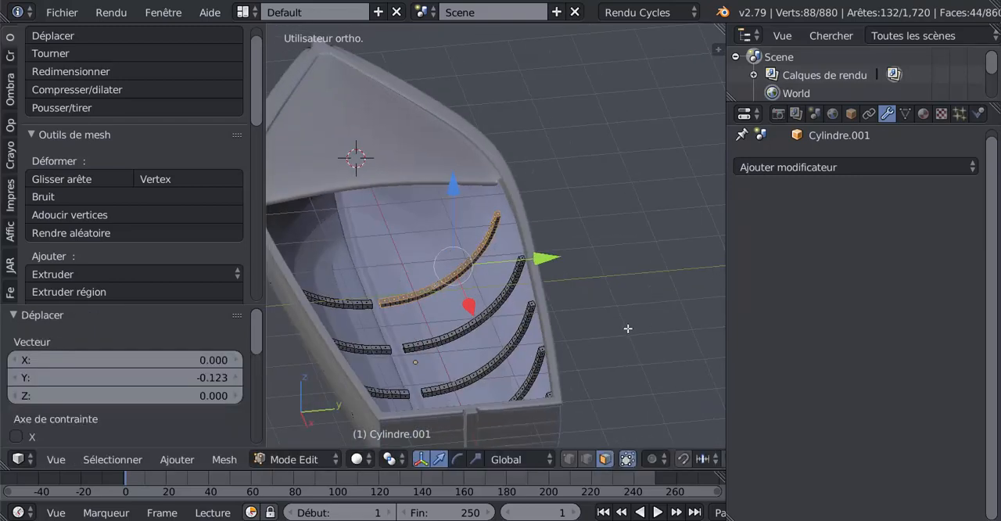
Select all linked faces of that rib half and move it a further -0.035 along Y
key(ctrl+l)
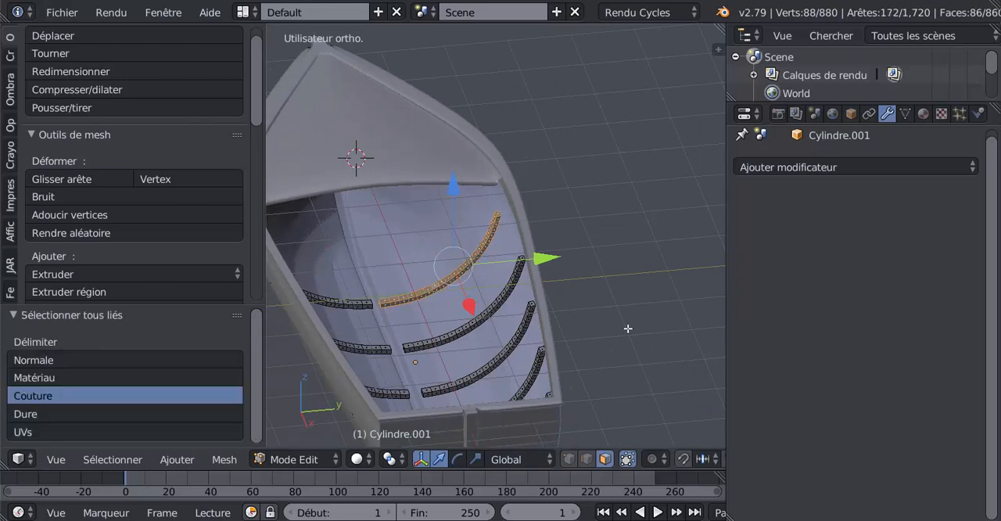
scroll(627, 328, up, 3)
drag(512, 282, 507, 284)
middle_drag(507, 283, 430, 286)
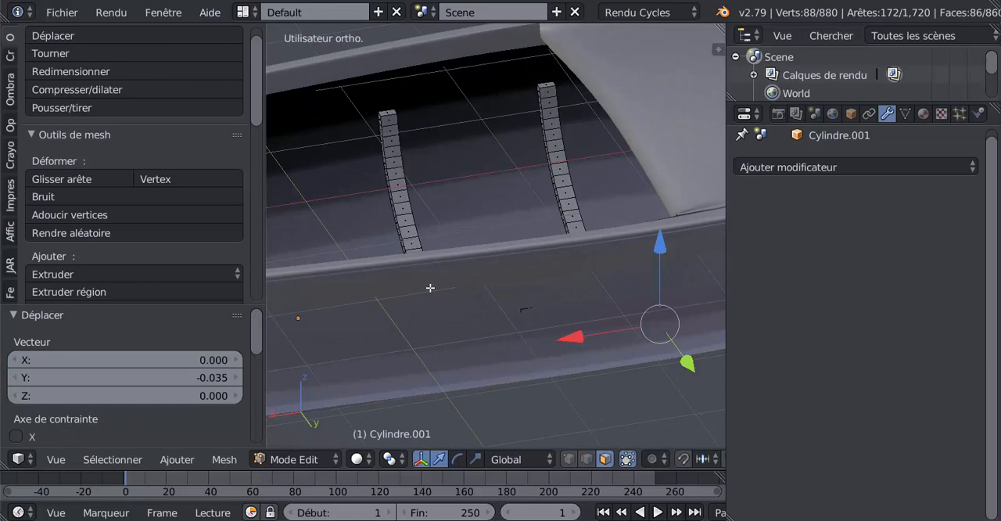
Select all linked faces of the opposite half of the same rib and move it by 0.036 along Y
right_click(553, 154)
key(ctrl+l)
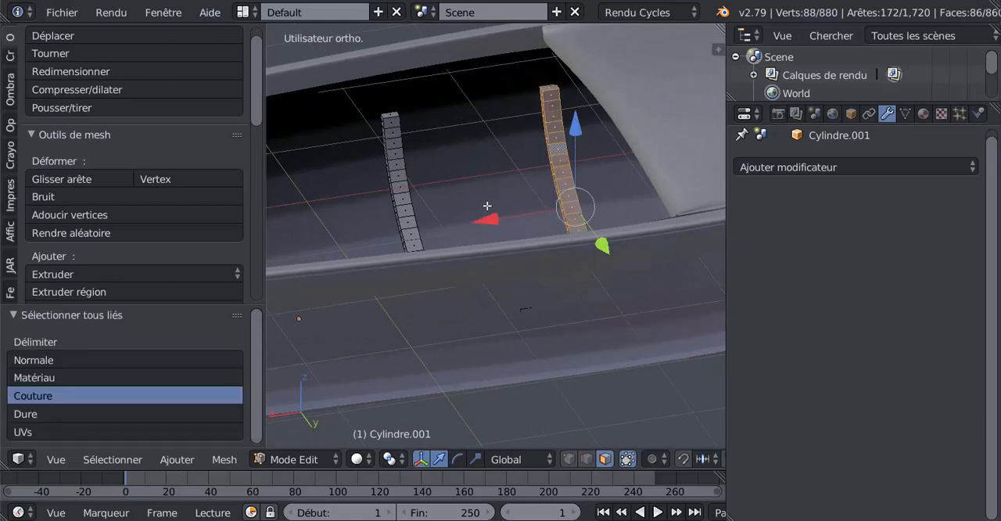
middle_drag(336, 182, 459, 168)
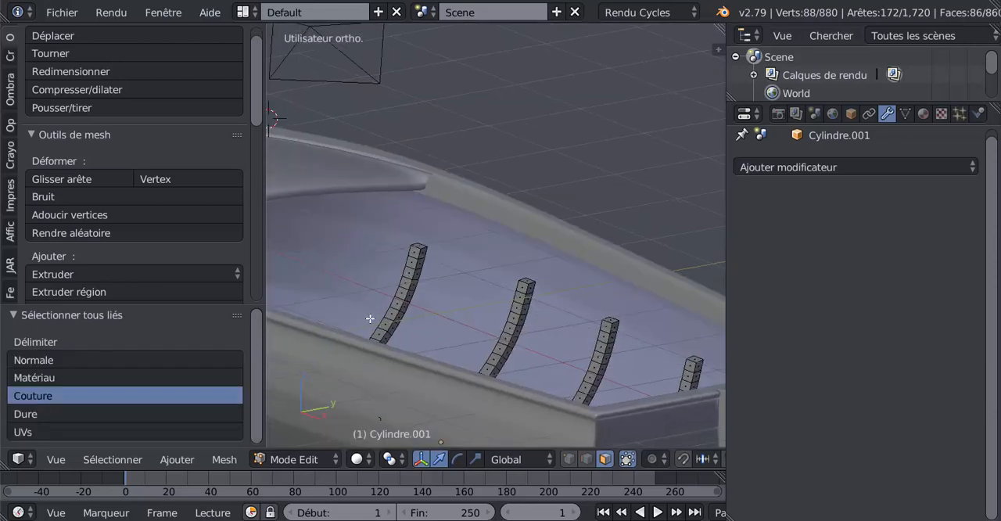
ctrl+middle_drag(368, 318, 502, 250)
shift+middle_drag(387, 291, 513, 263)
drag(458, 280, 461, 277)
scroll(463, 277, down, 4)
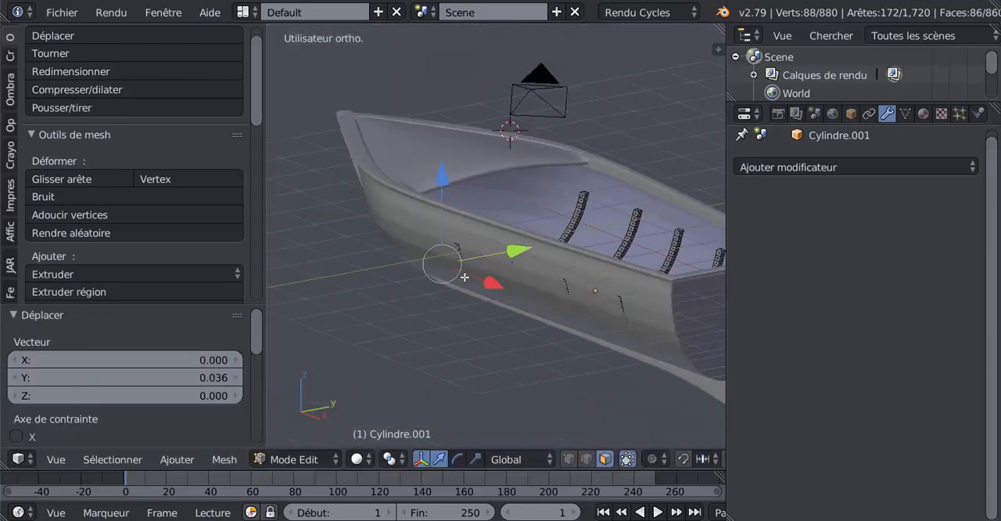
Select one face on each half of the four remaining ribs and extend the selection to all their linked faces
middle_drag(550, 305, 476, 324)
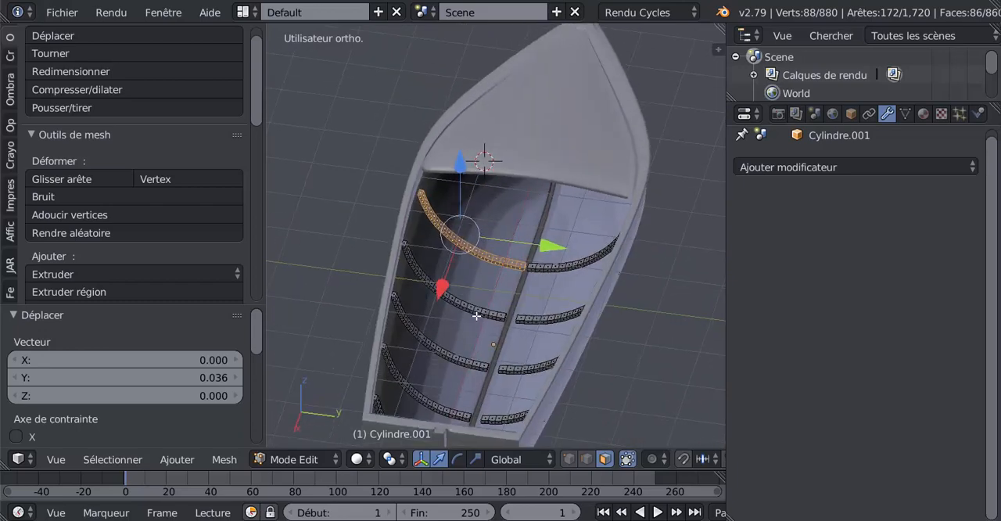
scroll(476, 315, up, 2)
right_click(467, 323)
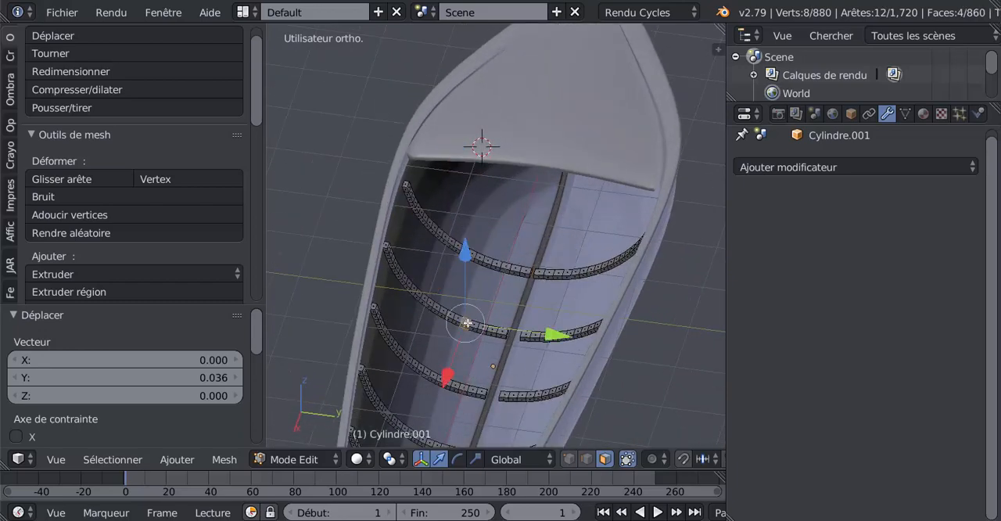
shift+right_click(537, 335)
shift+right_click(530, 388)
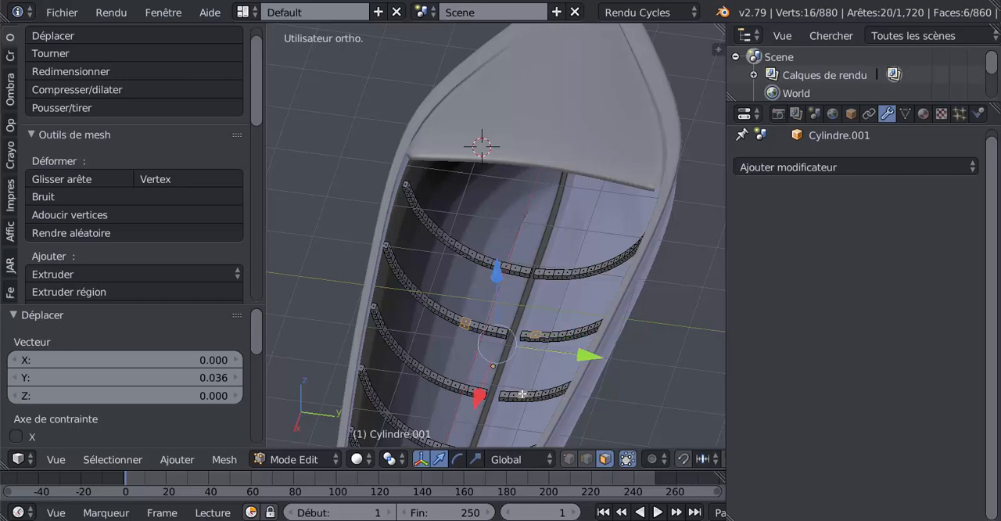
shift+right_click(474, 388)
shift+middle_drag(473, 387, 471, 289)
shift+right_click(471, 290)
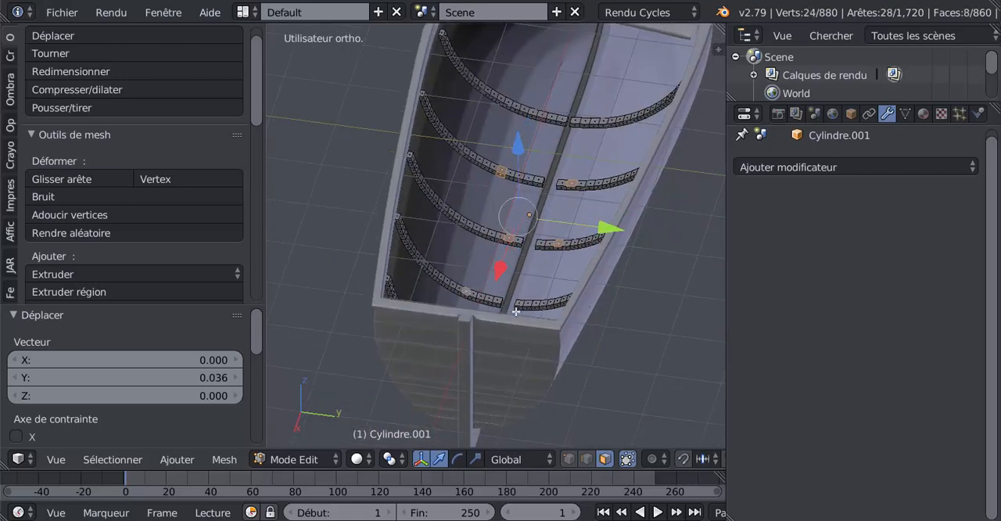
shift+right_click(530, 304)
mouse_move(485, 320)
middle_down()
mouse_move(432, 330)
mouse_move(307, 292)
mouse_move(474, 323)
middle_up()
shift+right_click(291, 311)
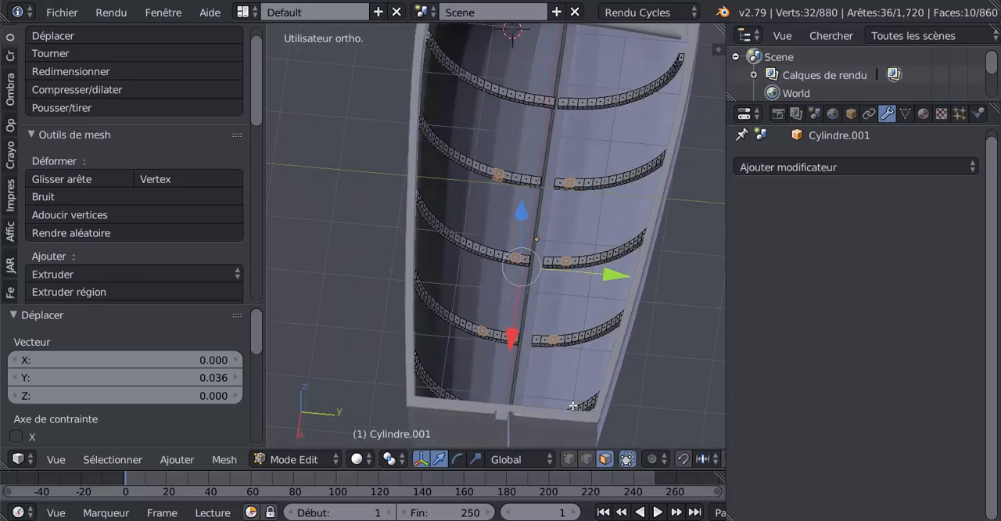
shift+right_click(586, 403)
key(ctrl+l)
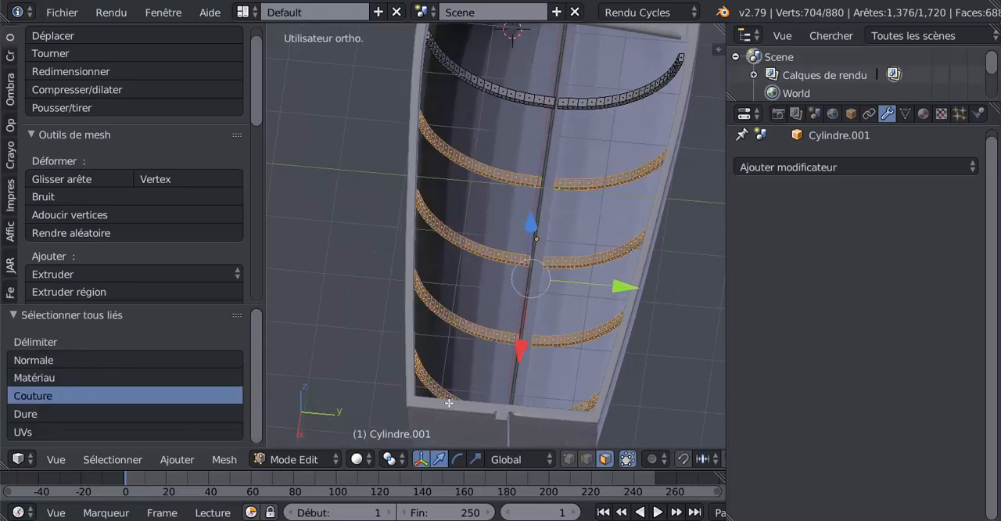
Scale the four selected ribs slightly inward along Y
middle_drag(469, 396, 541, 395)
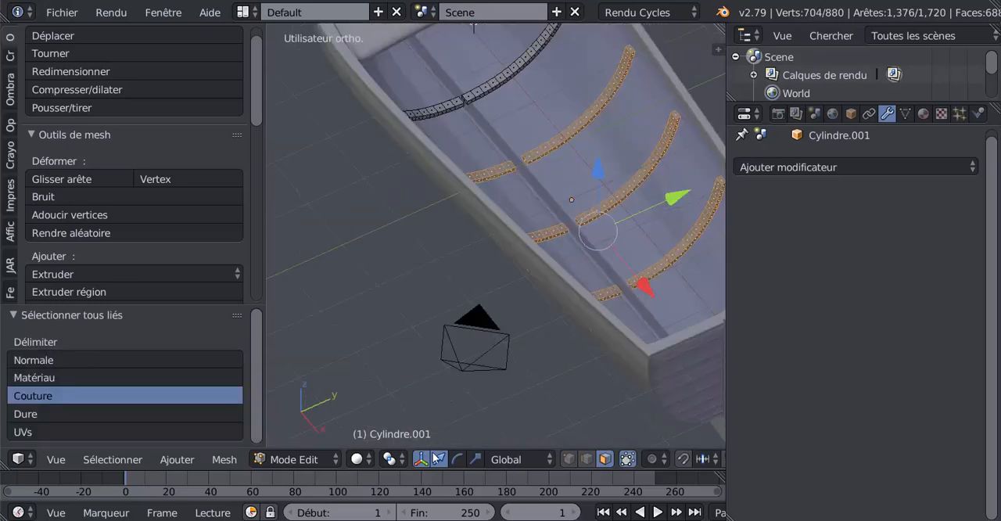
click(476, 459)
drag(680, 194, 670, 197)
middle_drag(670, 197, 598, 194)
key(Tab)
key(Tab)
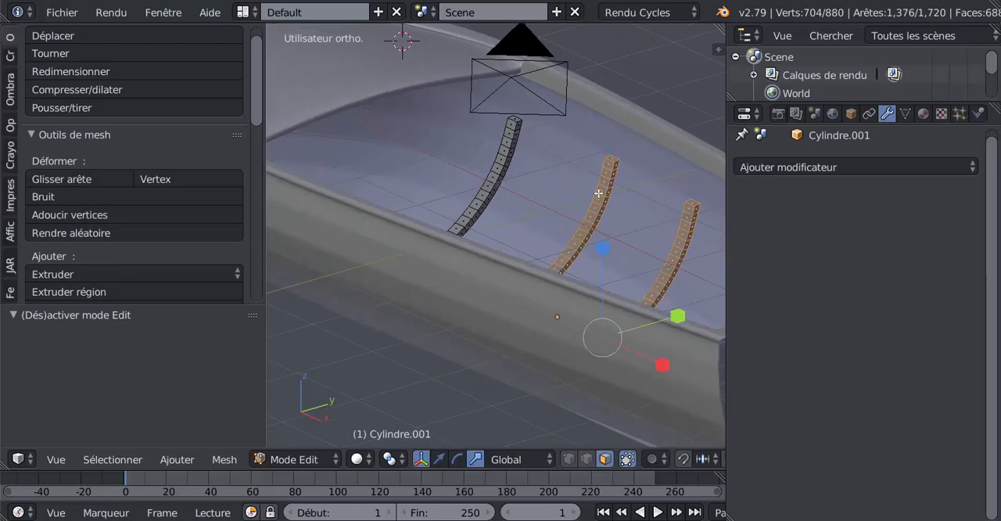
Select the upper end faces of the ribs along one side of the hull, from the bow deck towards the stern
right_click(516, 120)
shift+right_click(611, 159)
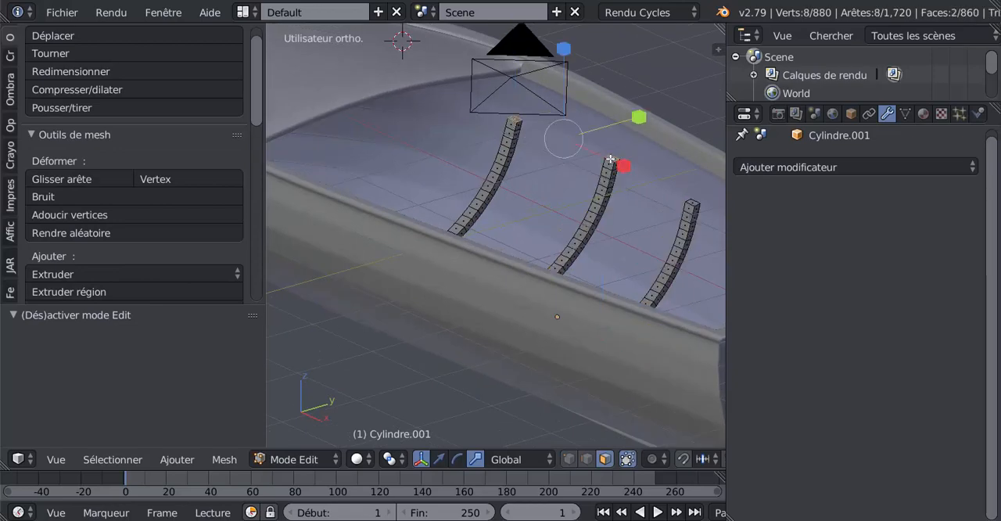
shift+right_click(696, 205)
shift+middle_drag(694, 242, 504, 189)
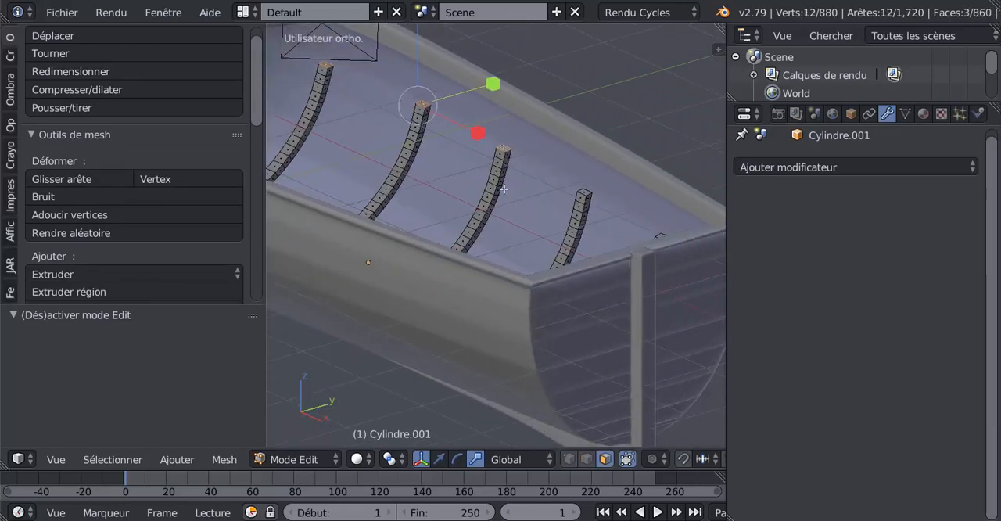
shift+right_click(584, 193)
shift+middle_drag(648, 210, 480, 169)
Add the upper end faces of the ribs along the opposite side of the hull to the selection
middle_drag(480, 169, 514, 313)
shift+right_click(555, 232)
scroll(548, 289, up, 3)
shift+right_click(548, 282)
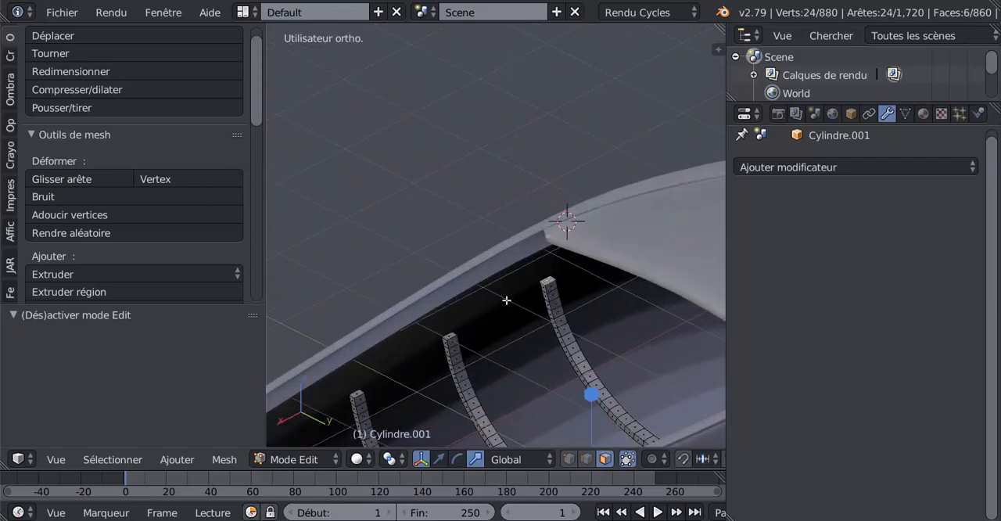
shift+right_click(451, 335)
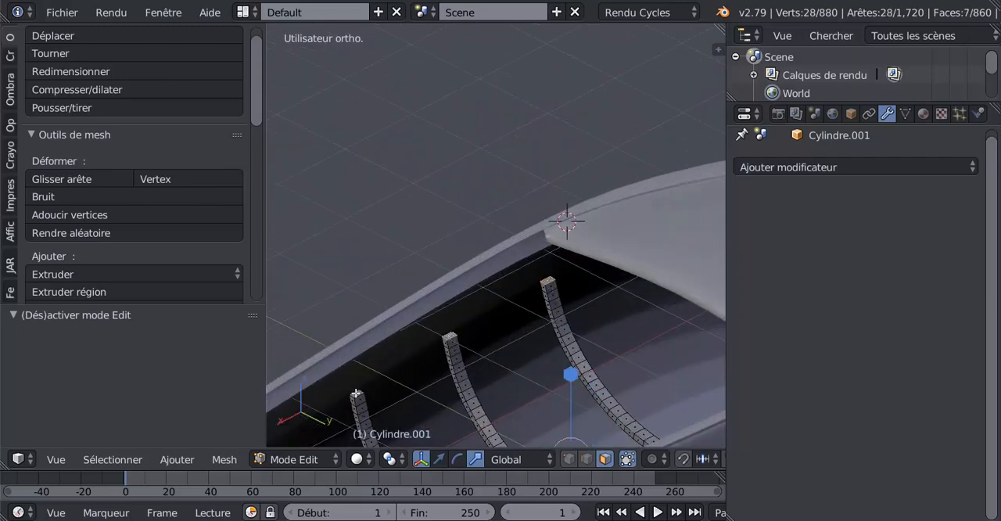
shift+right_click(356, 393)
shift+middle_drag(388, 407, 603, 145)
shift+right_click(385, 248)
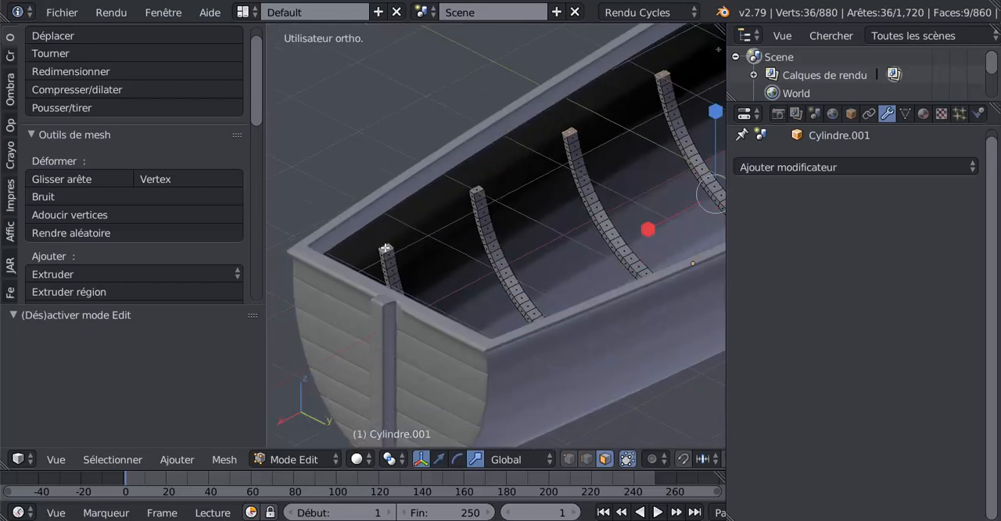
middle_drag(565, 253, 483, 286)
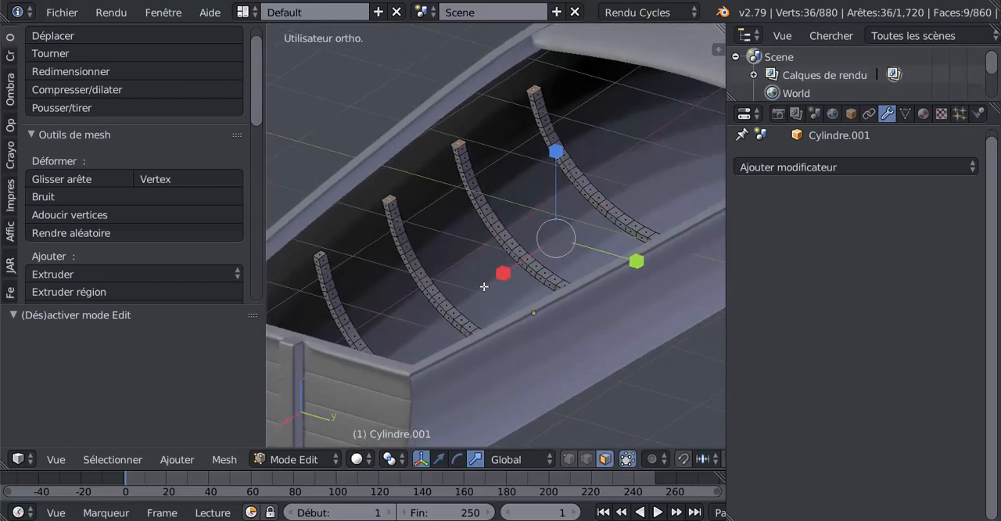
Extrude the rib end faces, move them 0.365 and then -0.264 along Z, and scale them to 1.027 along Y
click(439, 459)
middle_drag(513, 352, 555, 334)
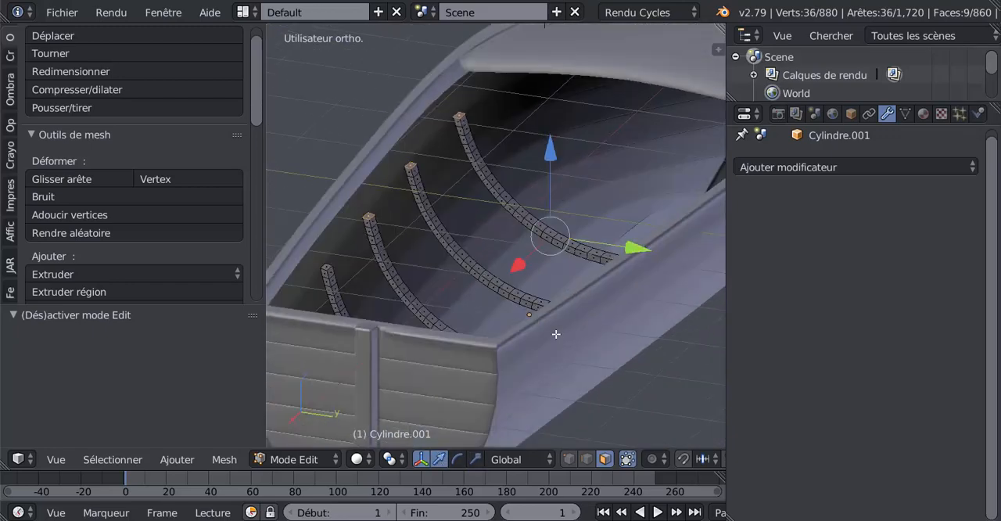
key(e)
right_click(556, 334)
drag(549, 155, 552, 126)
middle_drag(552, 127, 610, 205)
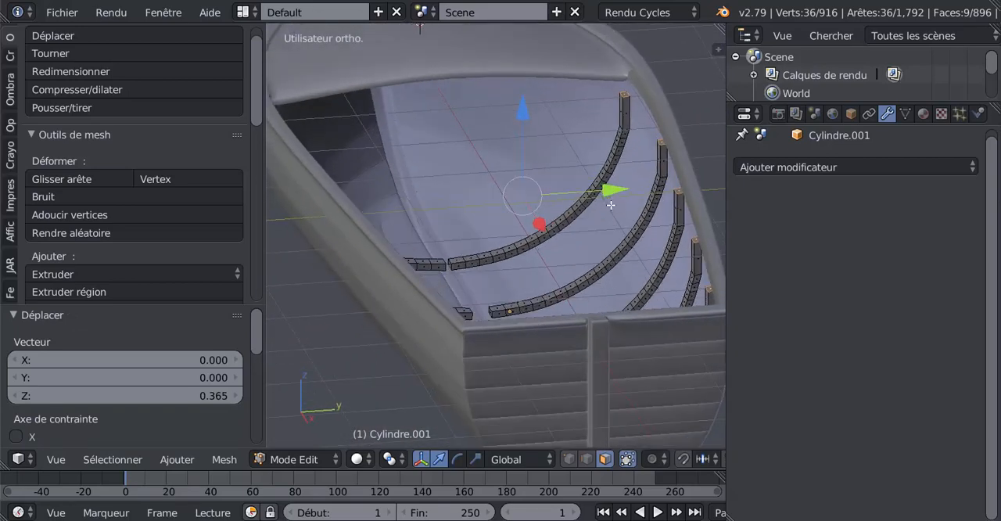
drag(526, 110, 527, 134)
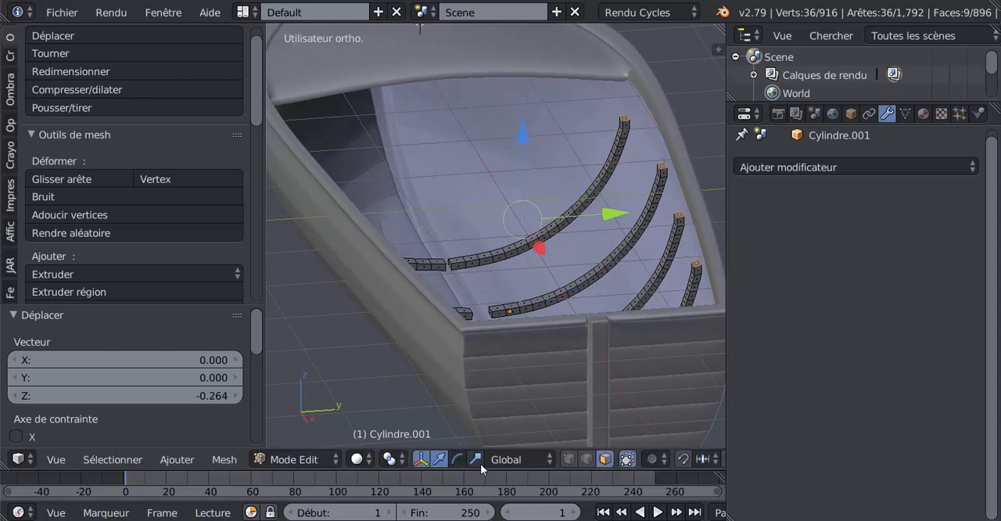
drag(616, 215, 617, 220)
Try extruding the rib ends once more, raising them 0.111 along Z and scaling them to 1.029 along Y
key(e)
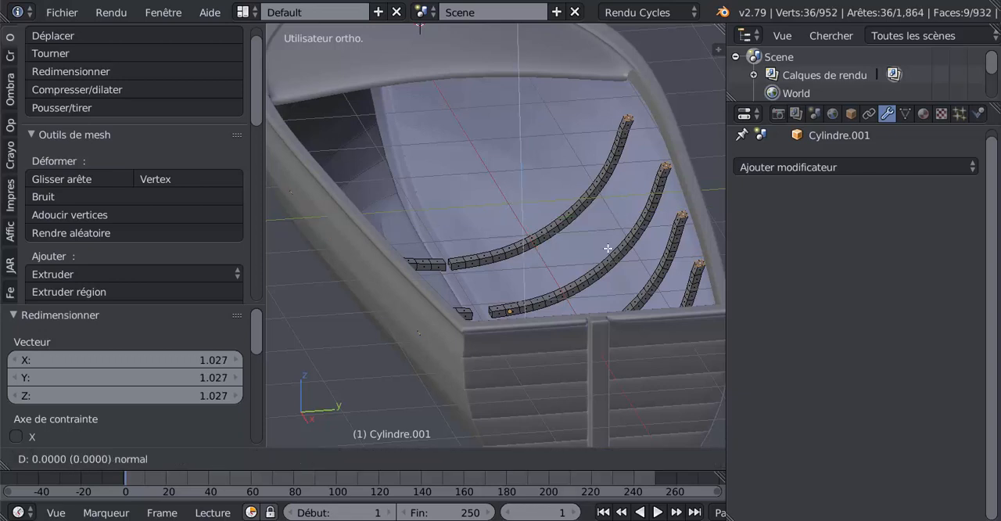
right_click(608, 247)
click(438, 459)
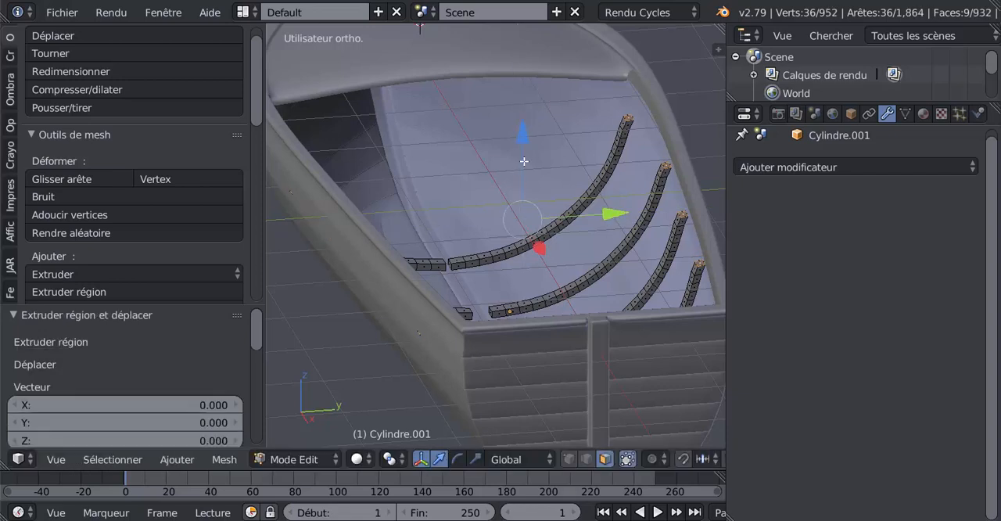
drag(524, 161, 540, 234)
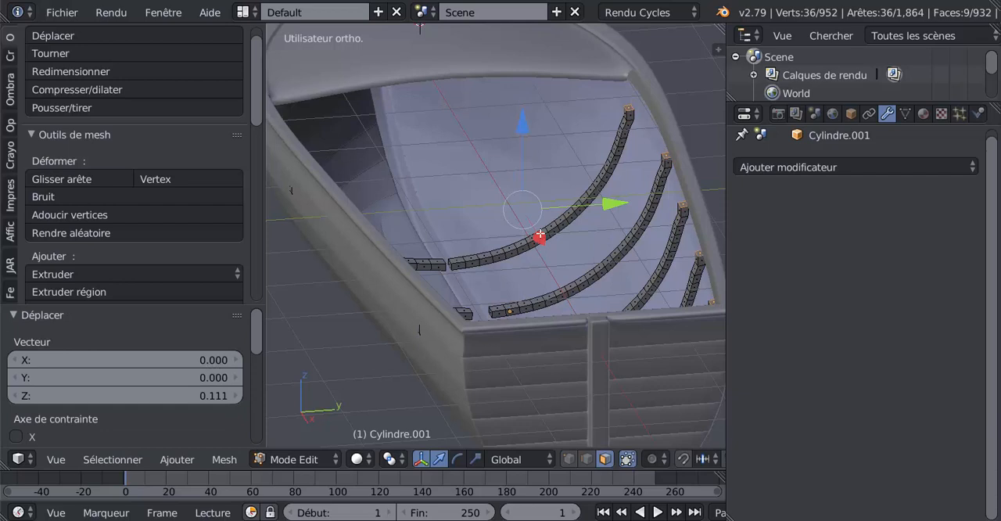
click(475, 460)
drag(617, 202, 620, 201)
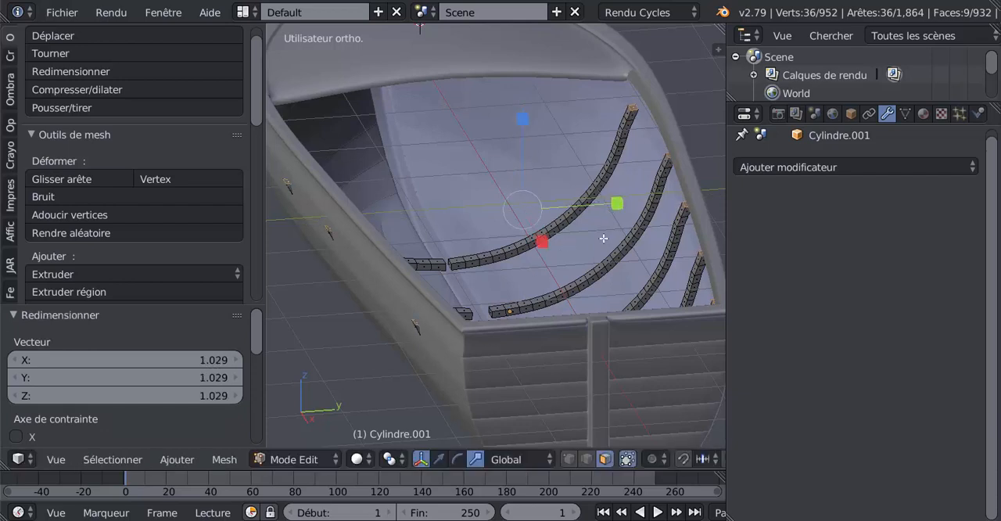
Undo the second extrusion of the rib ends together with its move and scaling
key(ctrl+z)
key(ctrl+z)
key(ctrl+z)
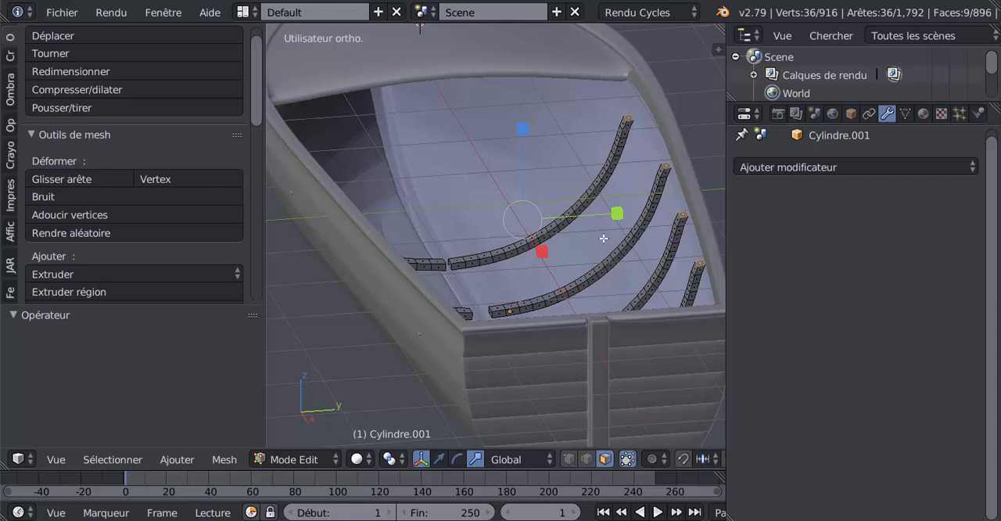
Undo the last scaling and lowering of the extruded rib ends, and raise them 0.125 along Z
key(ctrl+z)
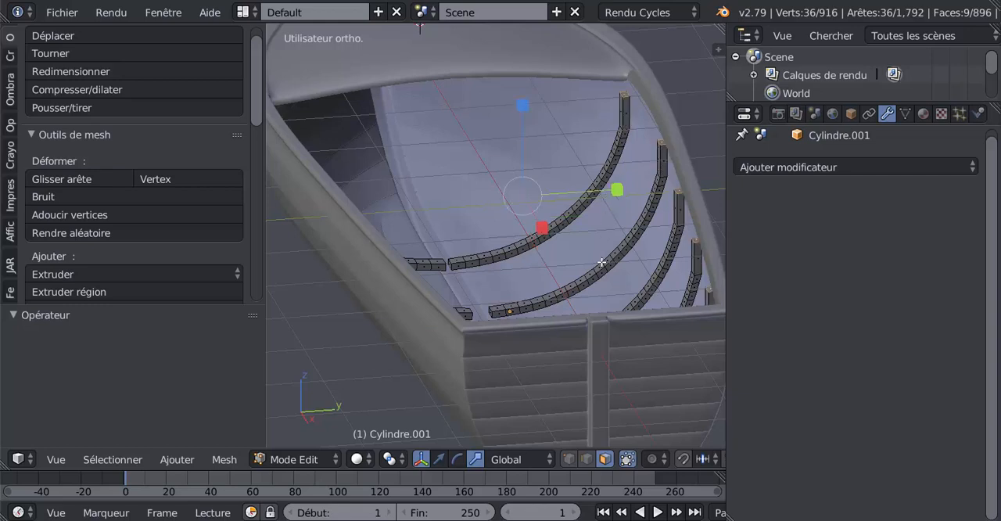
click(440, 460)
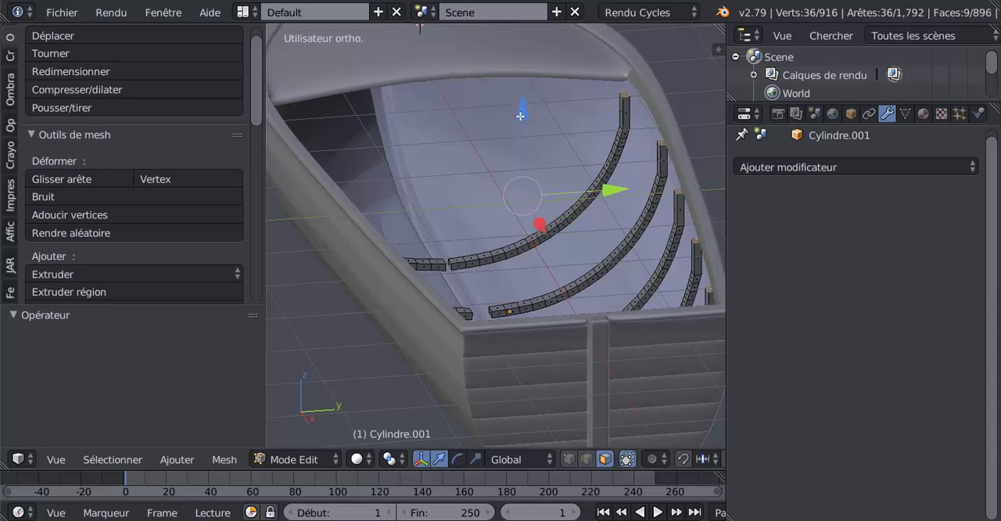
drag(520, 116, 526, 103)
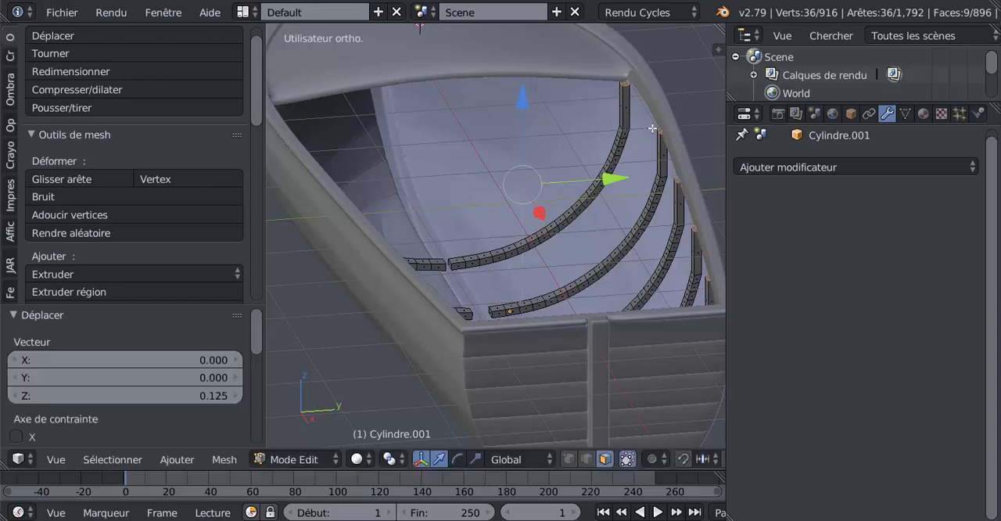
middle_drag(585, 171, 644, 176)
key(Tab)
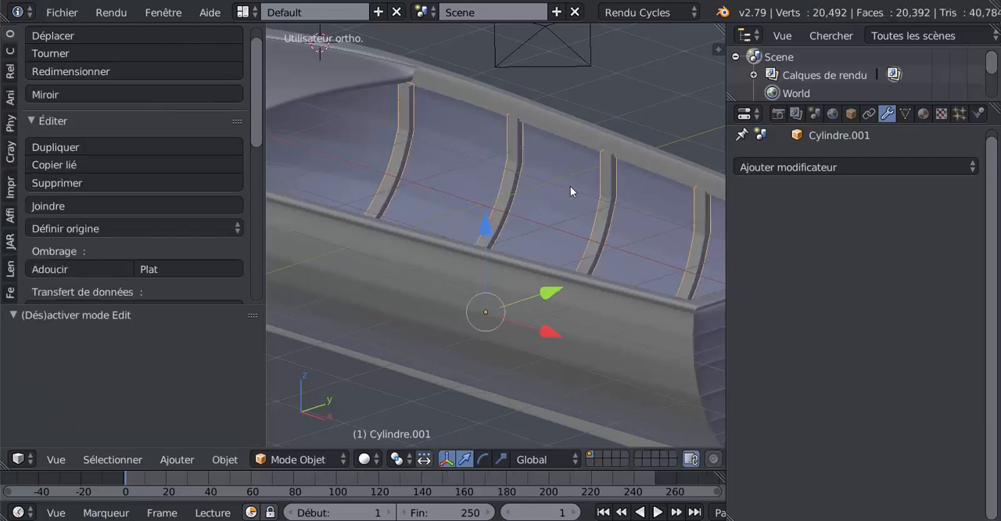
Cut one centred edge loop across the upper extension of each of the three ribs nearest the bow deck on one side
middle_drag(556, 198, 495, 103)
key(Tab)
key(ctrl+r)
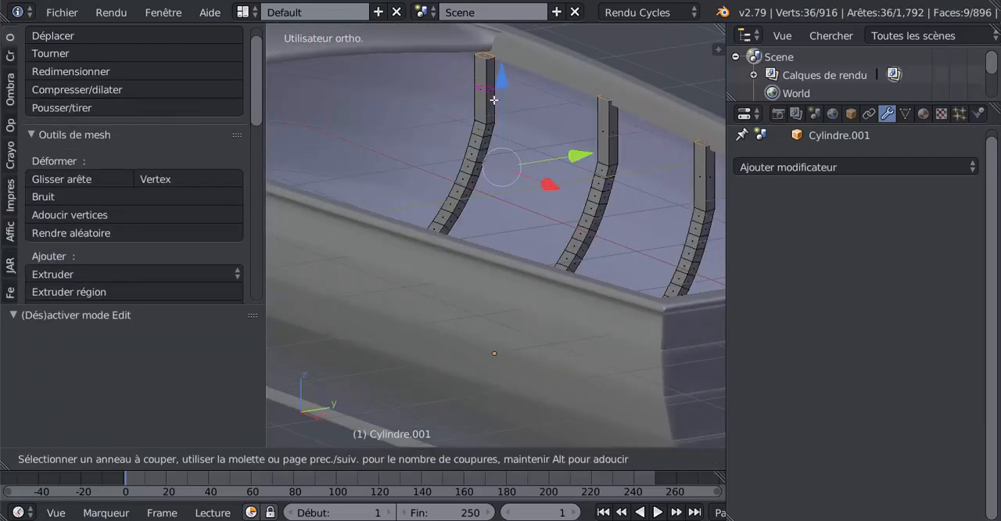
click(494, 100)
right_click(494, 100)
key(ctrl+r)
click(612, 135)
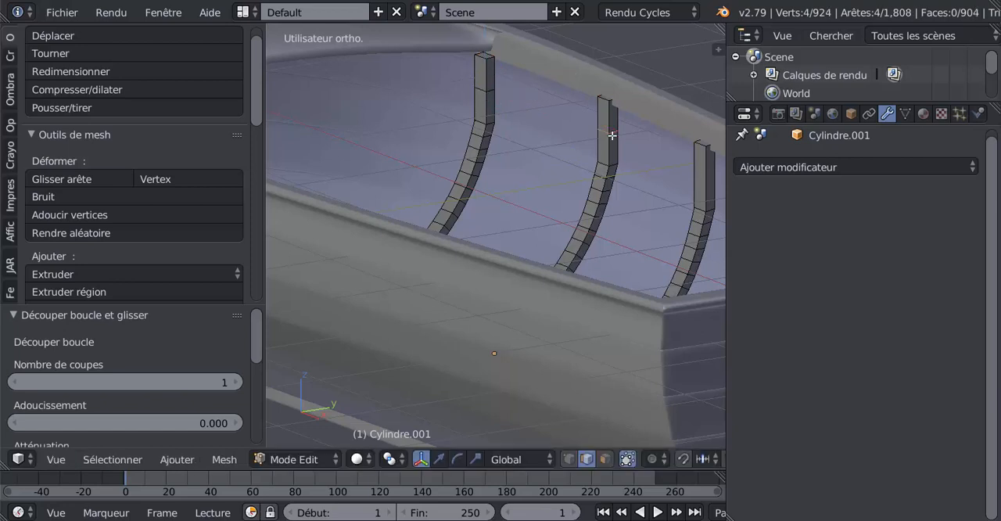
right_click(612, 135)
key(ctrl+r)
click(697, 180)
right_click(696, 185)
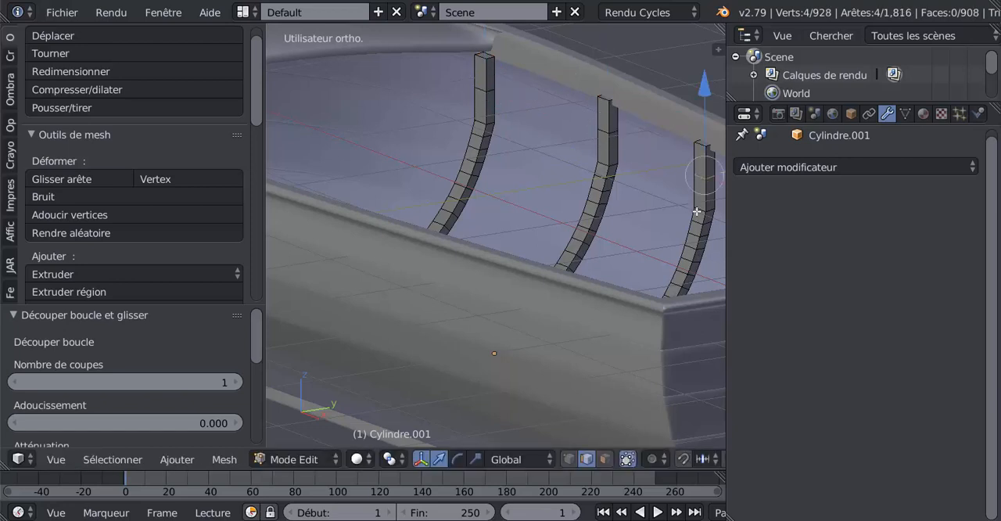
Cut one centred edge loop across the extensions of the two remaining ribs toward the stern on the same side
middle_drag(699, 215, 531, 265)
key(ctrl+r)
click(563, 188)
right_click(563, 188)
key(ctrl+r)
click(547, 184)
right_click(547, 184)
On the opposite side, cut a centred edge loop across the extensions of the sternmost rib and the middle rib
middle_drag(408, 219, 430, 217)
key(ctrl+r)
click(424, 211)
right_click(425, 211)
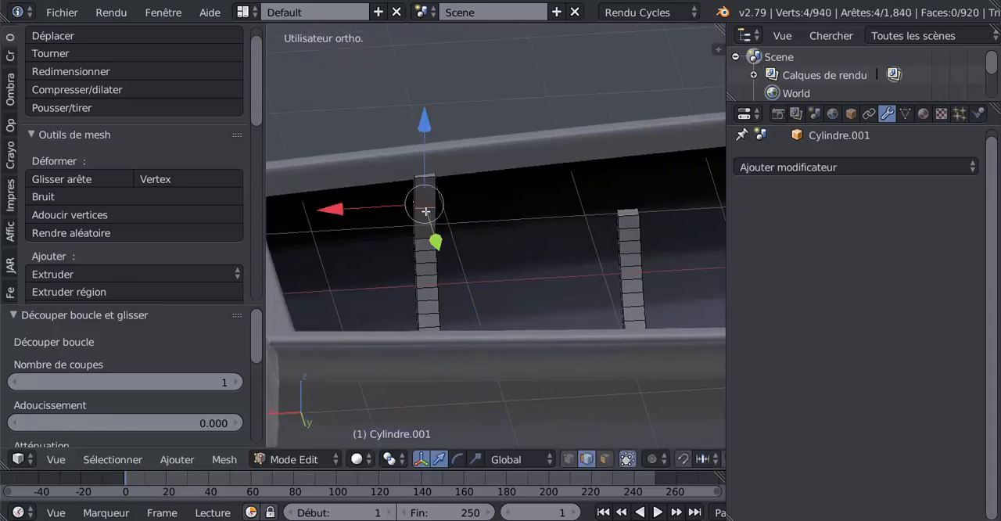
middle_drag(659, 262, 427, 261)
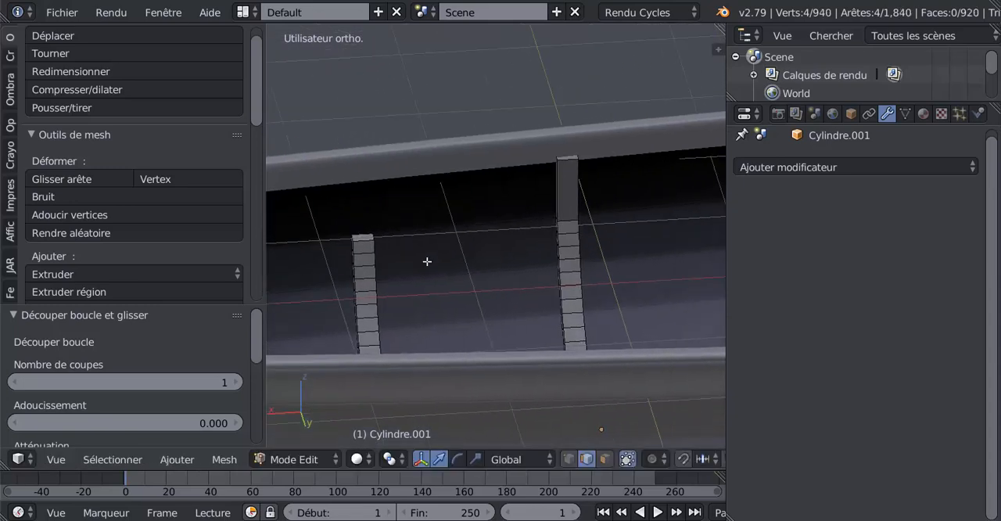
key(ctrl+r)
click(559, 196)
right_click(562, 199)
Cut a centred edge loop across the extensions of the two ribs nearest the bow deck on the opposite side
middle_drag(642, 233, 543, 229)
key(ctrl+r)
click(550, 213)
right_click(550, 214)
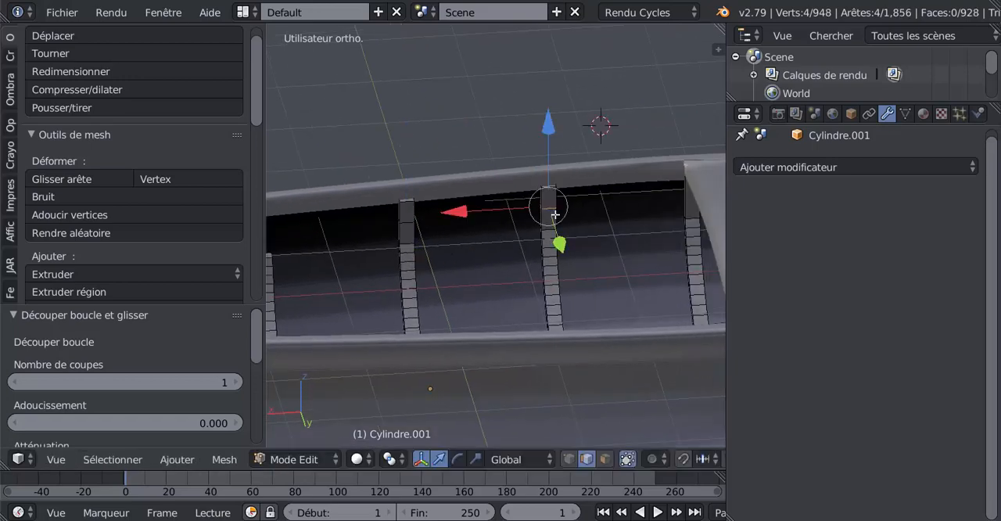
middle_drag(620, 233, 631, 211)
key(ctrl+r)
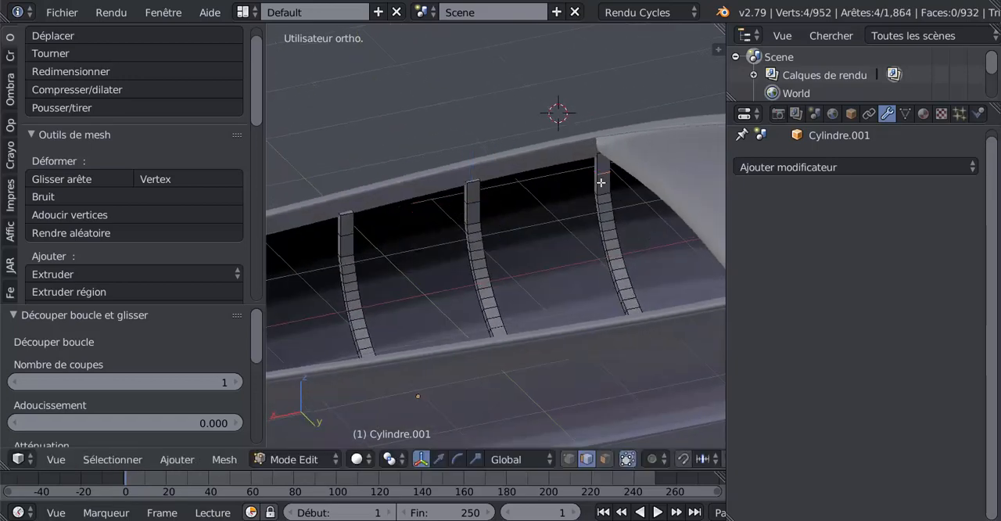
click(598, 187)
right_click(598, 188)
Select the new edge loops across the four extended ribs on the opposite side
middle_drag(503, 223, 475, 225)
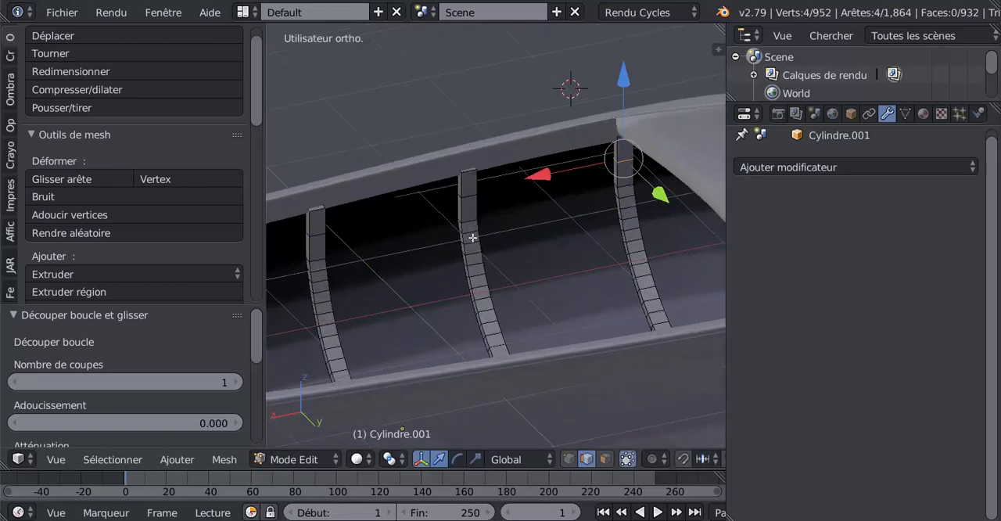
alt+shift+right_click(461, 193)
alt+shift+right_click(309, 239)
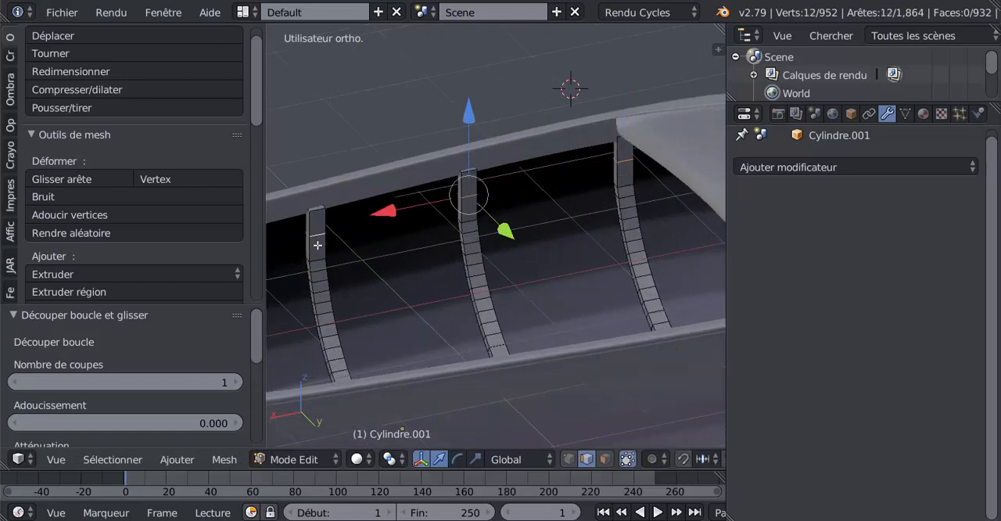
middle_drag(322, 258, 614, 225)
alt+shift+right_click(312, 271)
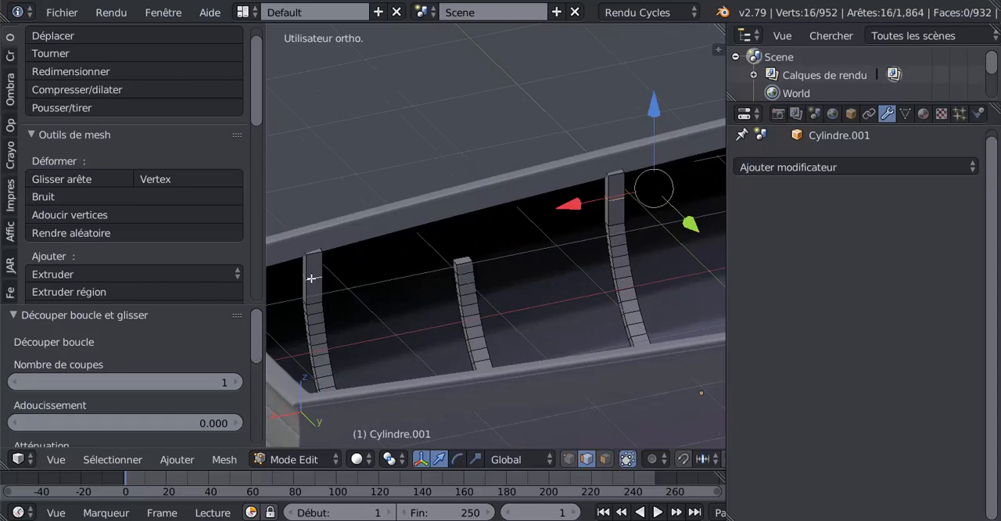
middle_drag(313, 273, 348, 301)
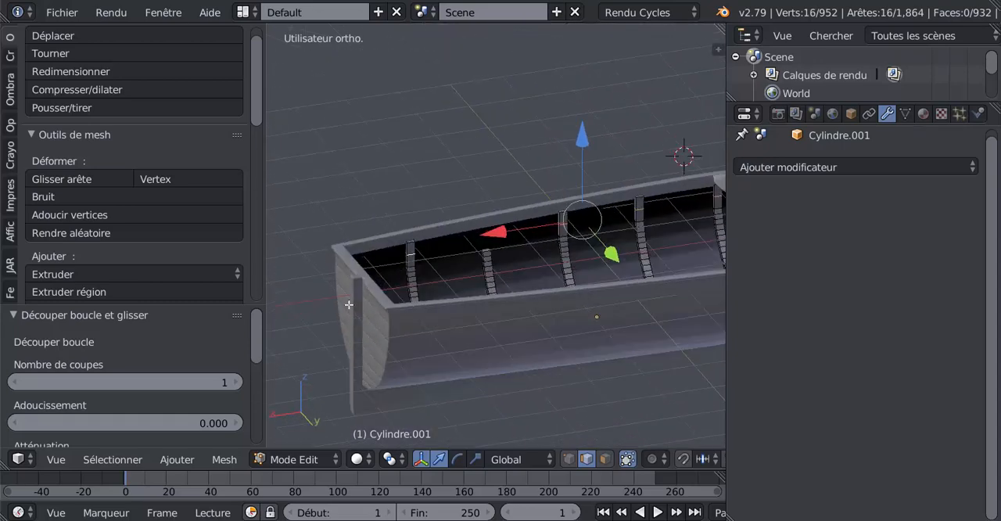
Extrude the upper end face of the short, unextended rib and raise it 0.487 along Z
scroll(469, 250, up, 3)
middle_drag(487, 223, 490, 237)
right_click(489, 223)
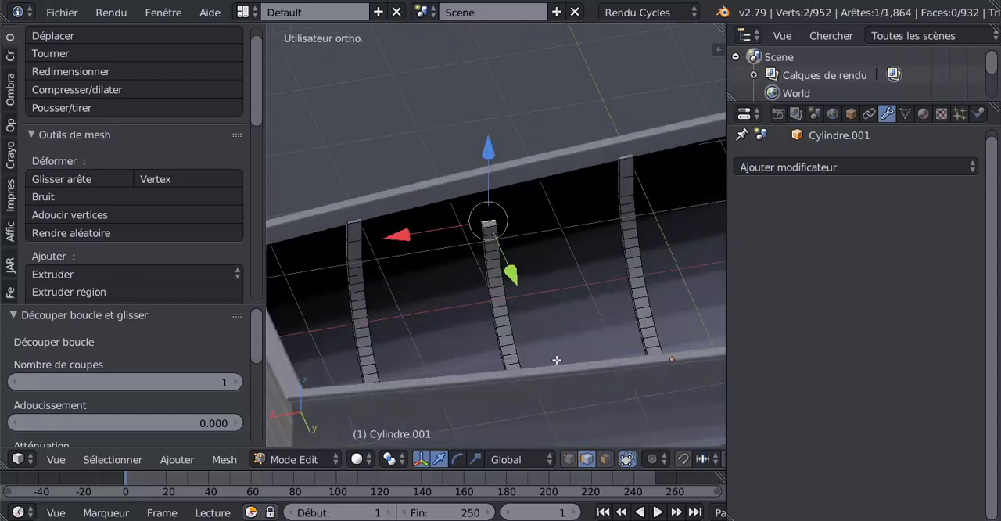
click(604, 459)
right_click(492, 227)
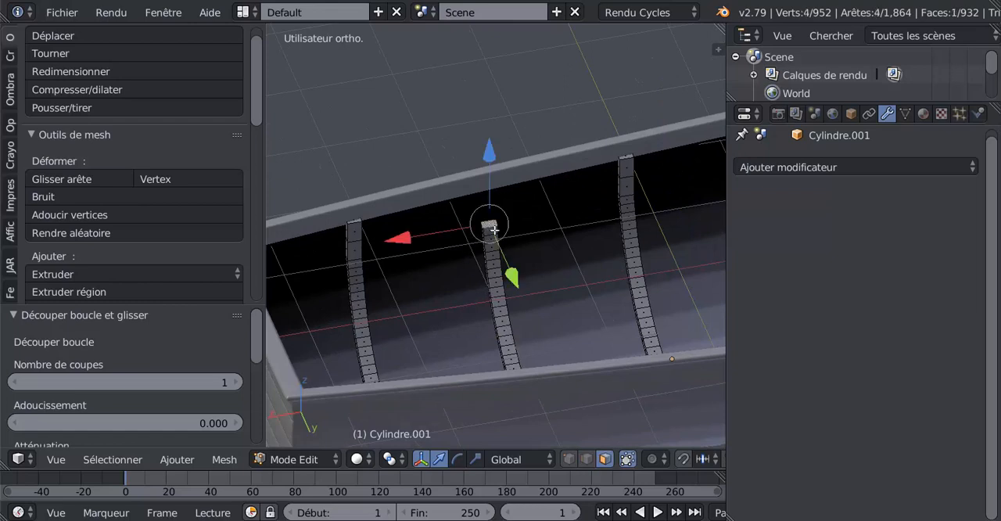
key(e)
right_click(528, 257)
drag(486, 150, 497, 118)
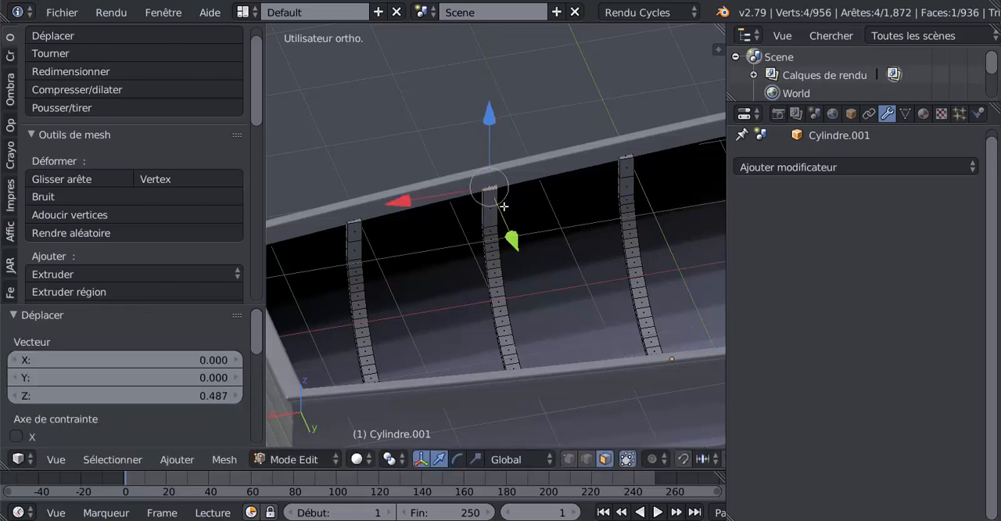
Cut one centred edge loop across the newly extruded extension of the short rib
key(ctrl+r)
click(489, 212)
right_click(485, 213)
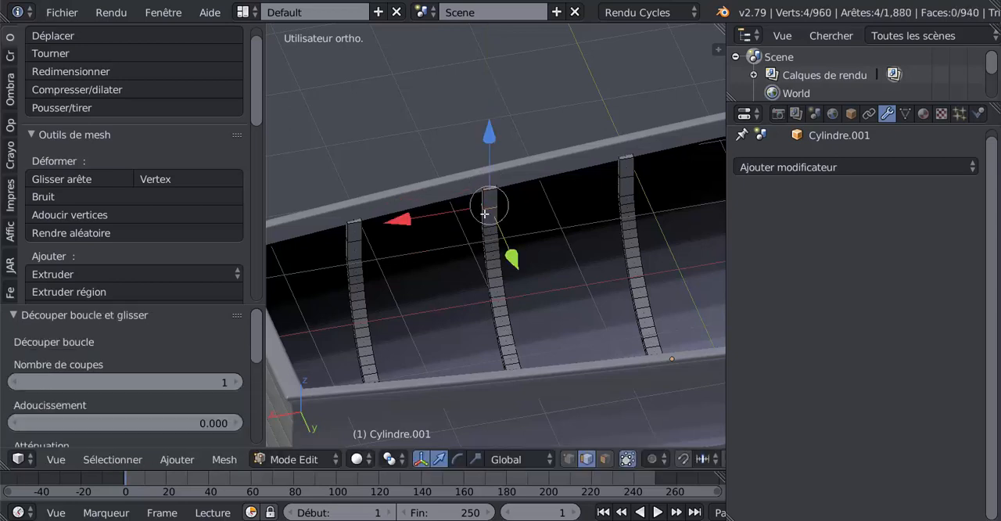
Add the middle edge loops of the other four rib extensions on this side to the selection
alt+shift+right_click(356, 241)
alt+shift+right_click(629, 178)
middle_drag(629, 178, 658, 226)
alt+shift+right_click(500, 189)
alt+shift+right_click(638, 165)
scroll(407, 233, down, 4)
scroll(510, 252, up, 4)
middle_drag(510, 253, 484, 233)
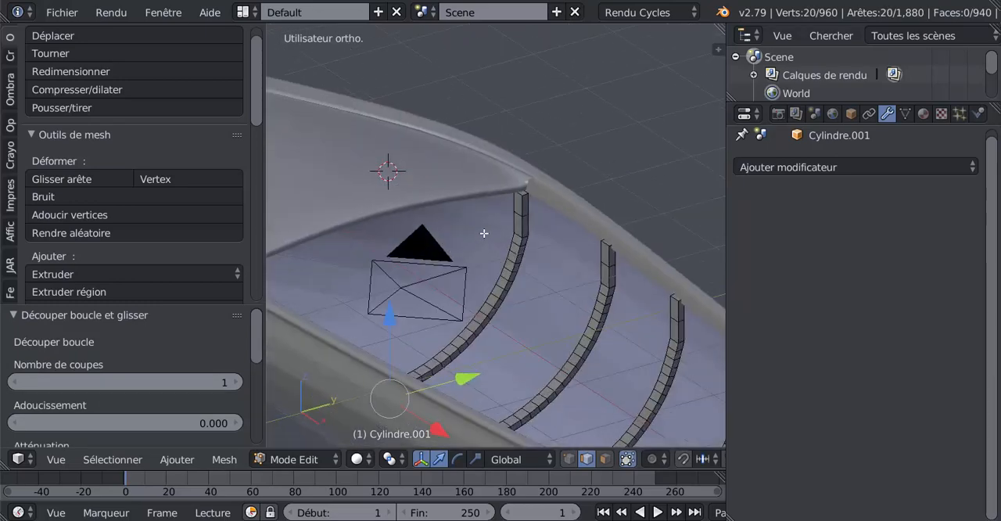
Add the middle edge loops of the five rib extensions on the other side of the hull to the selection
scroll(484, 233, up, 2)
alt+shift+right_click(547, 227)
alt+shift+right_click(655, 276)
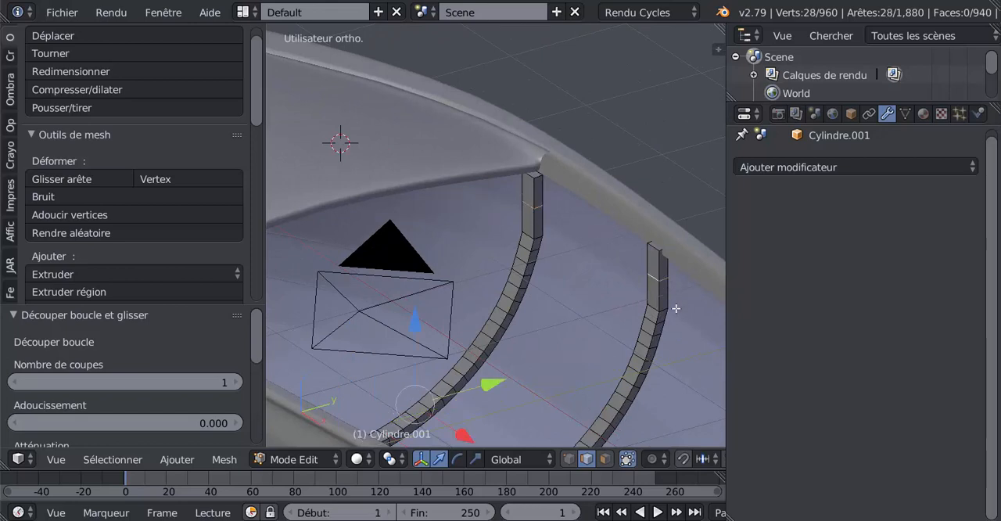
middle_drag(655, 276, 524, 287)
alt+shift+right_click(566, 295)
middle_drag(621, 336, 507, 225)
alt+shift+right_click(578, 268)
alt+shift+right_click(595, 279)
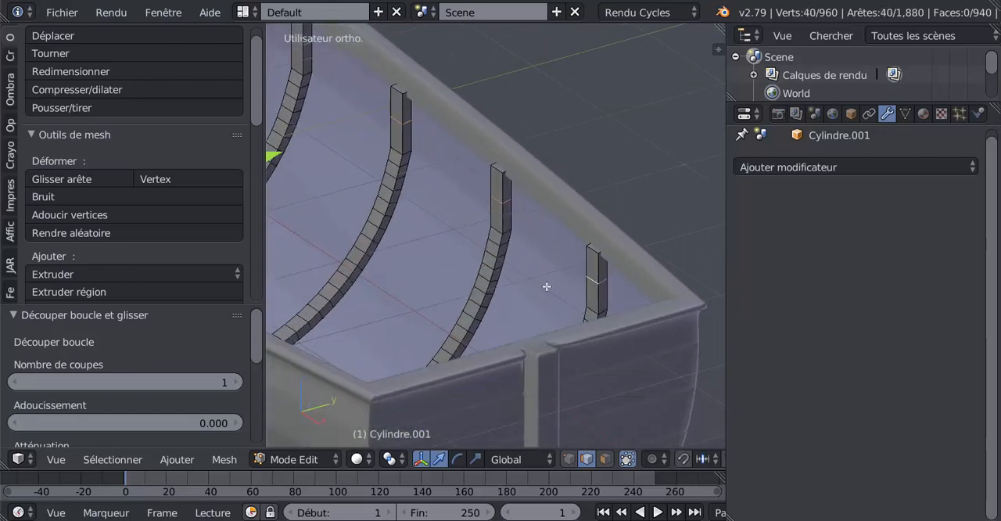
mouse_move(546, 287)
middle_down()
mouse_move(598, 257)
mouse_move(540, 237)
mouse_move(539, 292)
middle_up()
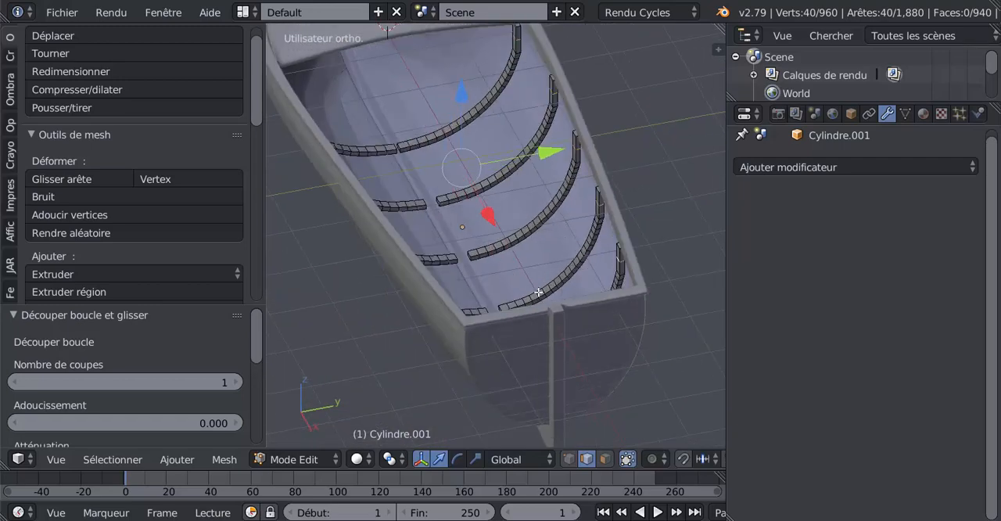
Scale the selected rib edge loops outward along Y to follow the hull's curve
click(475, 459)
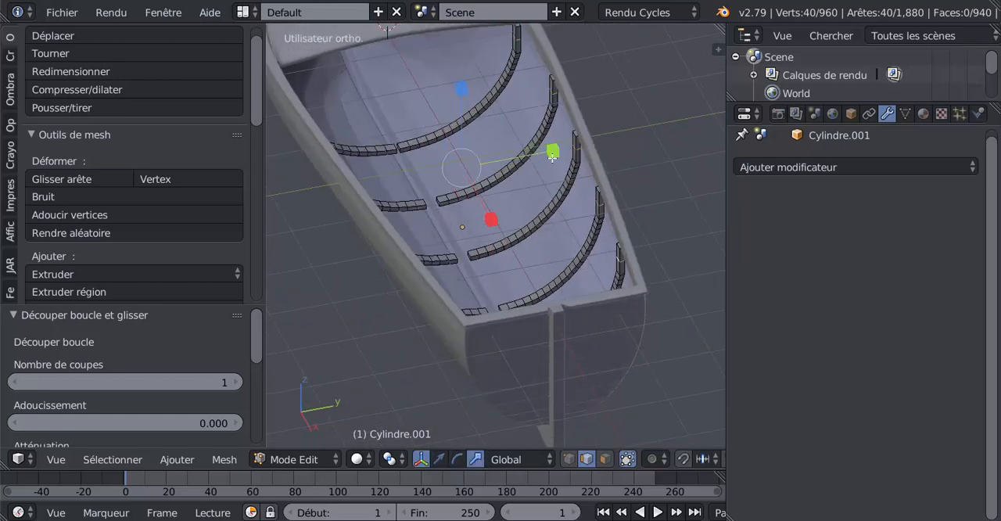
drag(554, 150, 557, 151)
key(Tab)
middle_drag(539, 194, 556, 172)
key(Tab)
Examine how the ribs fit the hull from above, astern and the side, with and without their mesh displayed
middle_drag(554, 216, 581, 212)
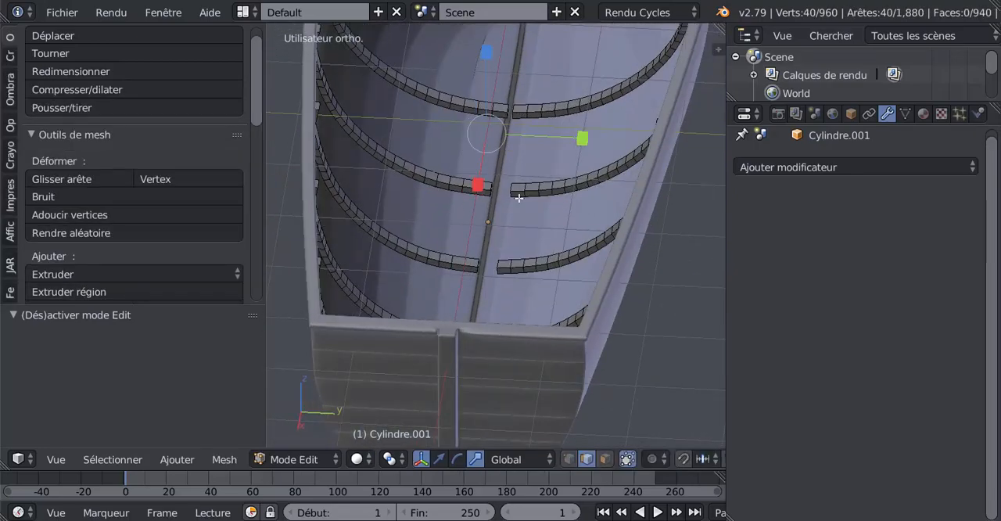
middle_drag(519, 199, 508, 288)
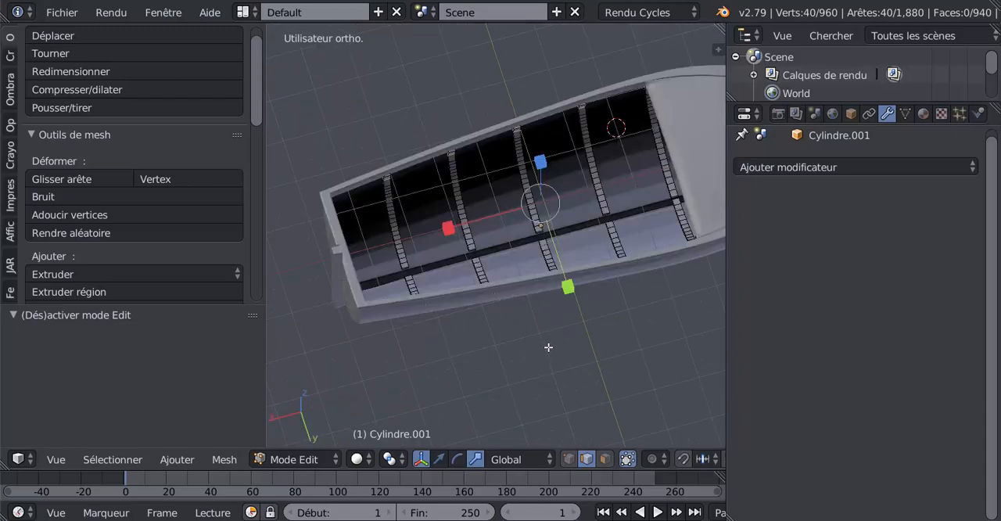
middle_drag(557, 336, 556, 334)
middle_drag(633, 207, 525, 232)
middle_drag(506, 291, 542, 228)
key(Tab)
key(Tab)
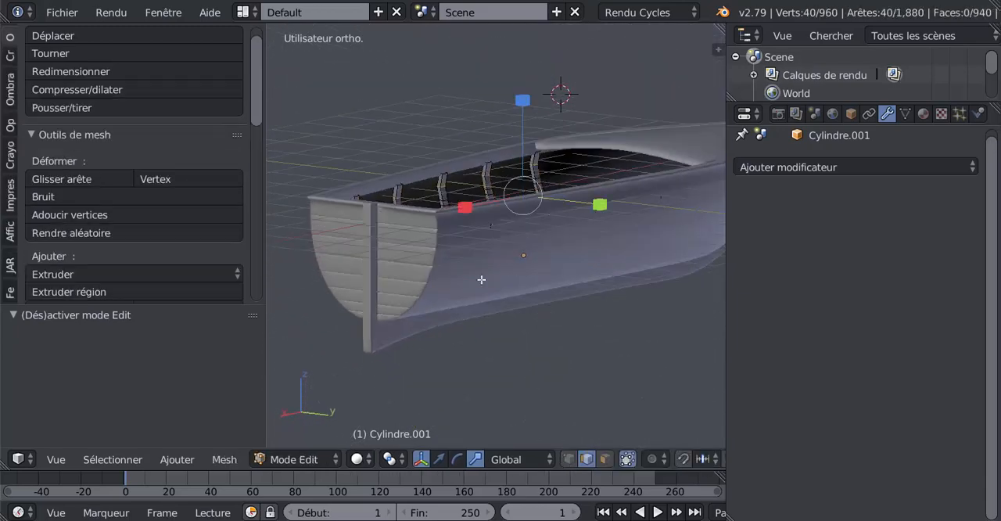
key(Tab)
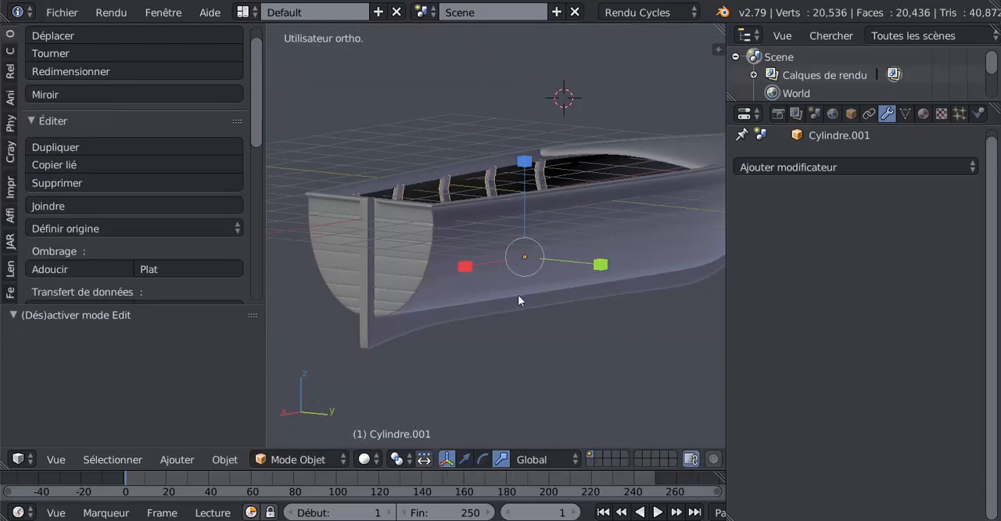
middle_drag(517, 295, 472, 303)
key(Tab)
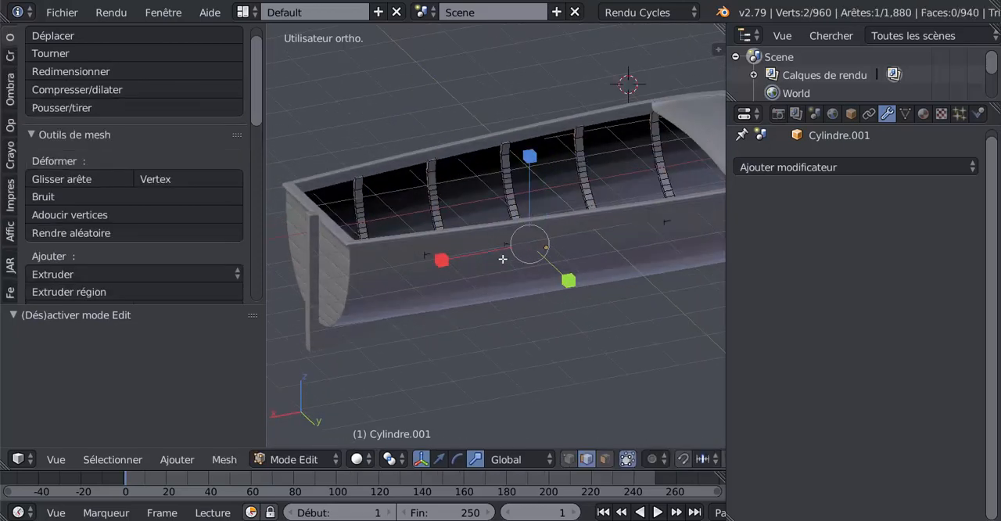
Edit the hull mesh and select the horizontal plank edge loops running low around both sides and the transom
key(Tab)
right_click(481, 290)
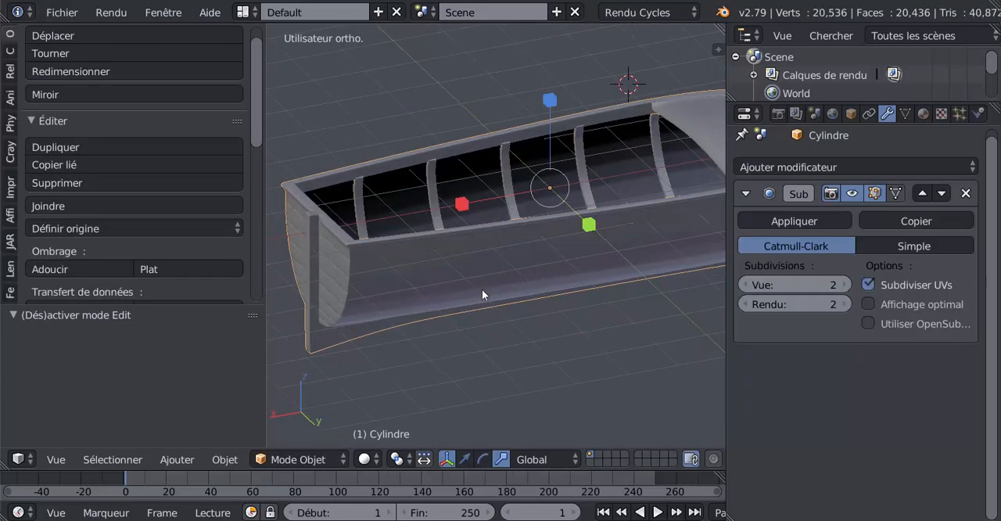
key(Tab)
middle_drag(480, 290, 483, 250)
scroll(467, 284, up, 2)
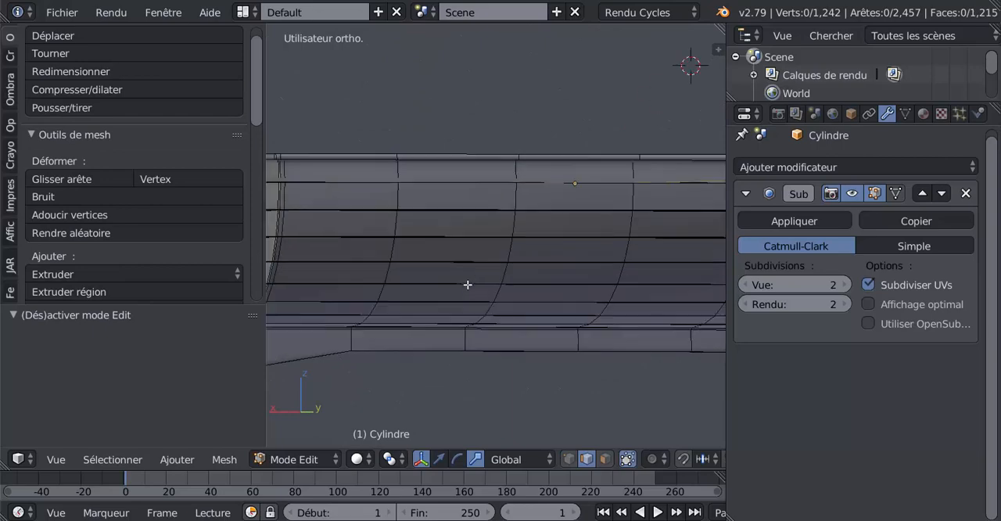
alt+right_click(466, 287)
alt+scroll(455, 292, down, 1)
scroll(455, 292, down, 3)
middle_drag(434, 305, 580, 303)
scroll(511, 296, up, 3)
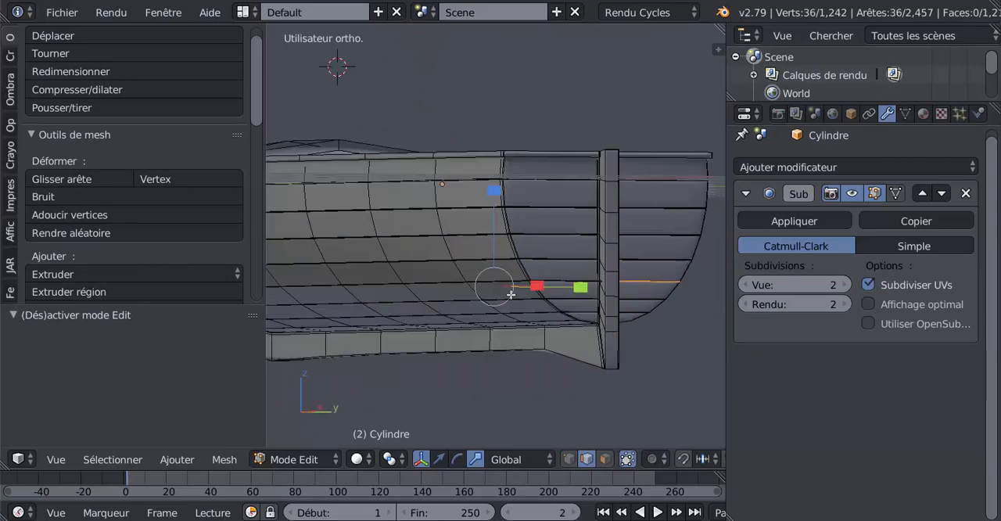
middle_drag(511, 296, 442, 332)
alt+right_click(556, 292)
alt+shift+right_click(414, 303)
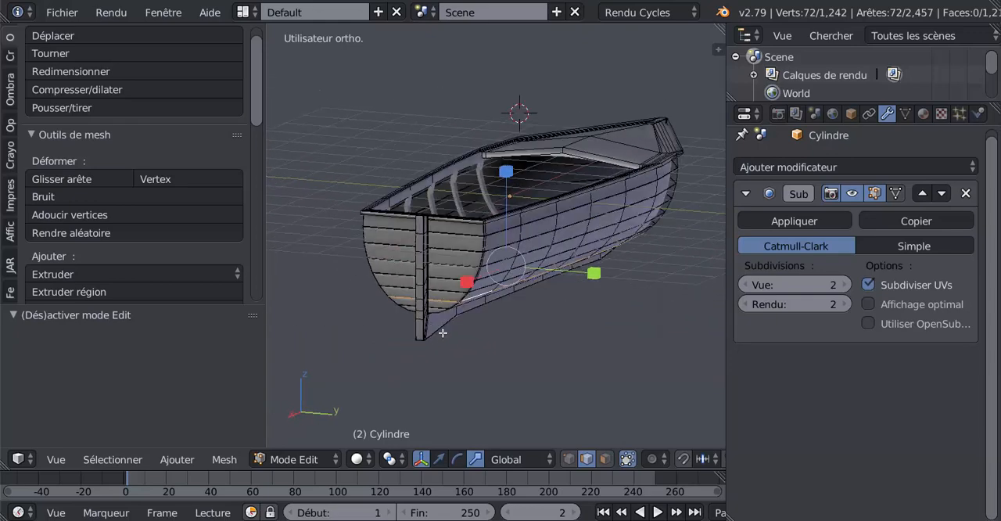
Duplicate the selected hull edge loops and raise the copy 3.651 along Z above the boat
key(shift+d)
right_click(534, 329)
click(438, 459)
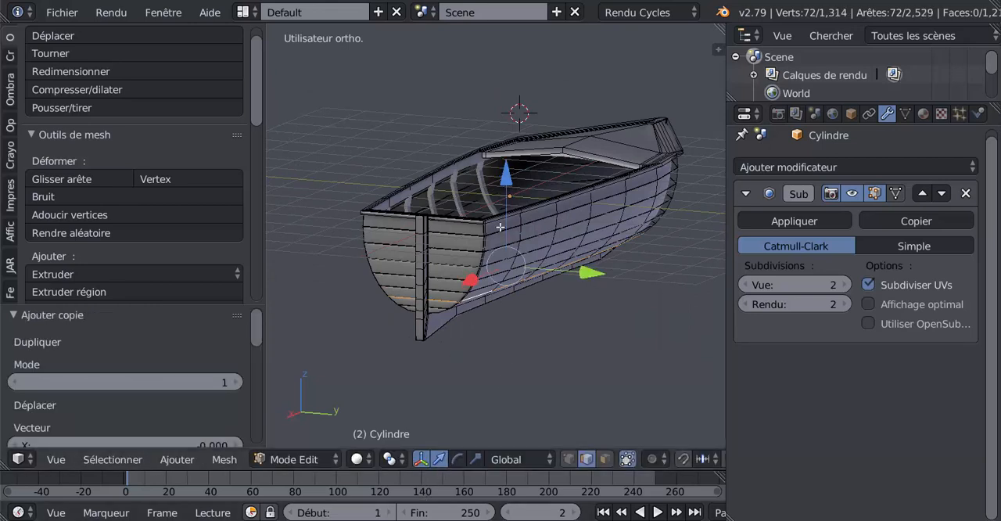
drag(506, 175, 508, 9)
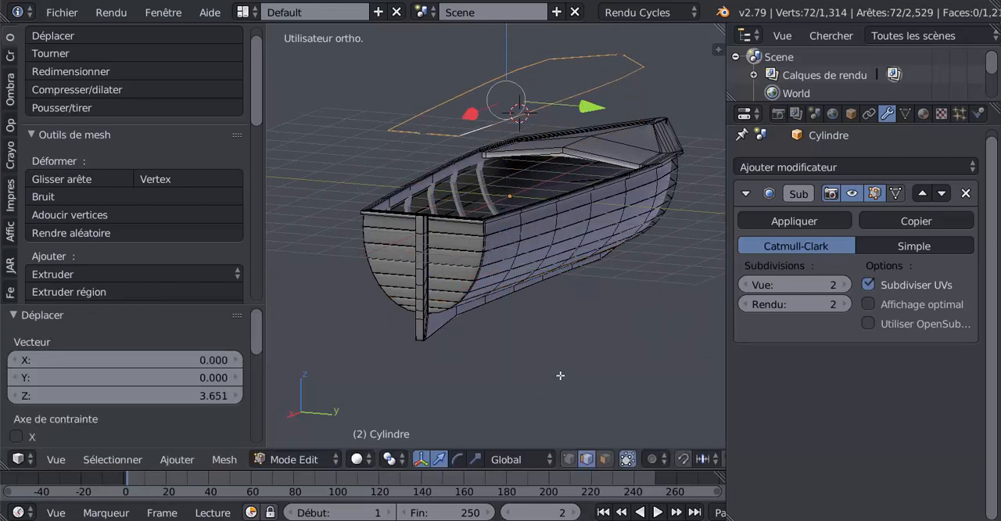
Separate the raised copy of the hull edge loops from the hull mesh into its own object
middle_drag(580, 279, 540, 315)
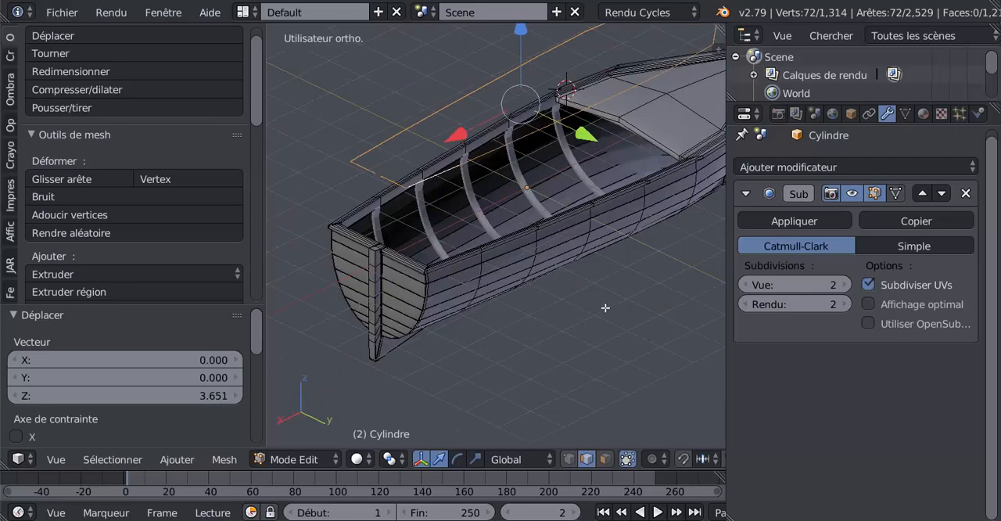
middle_drag(606, 307, 543, 419)
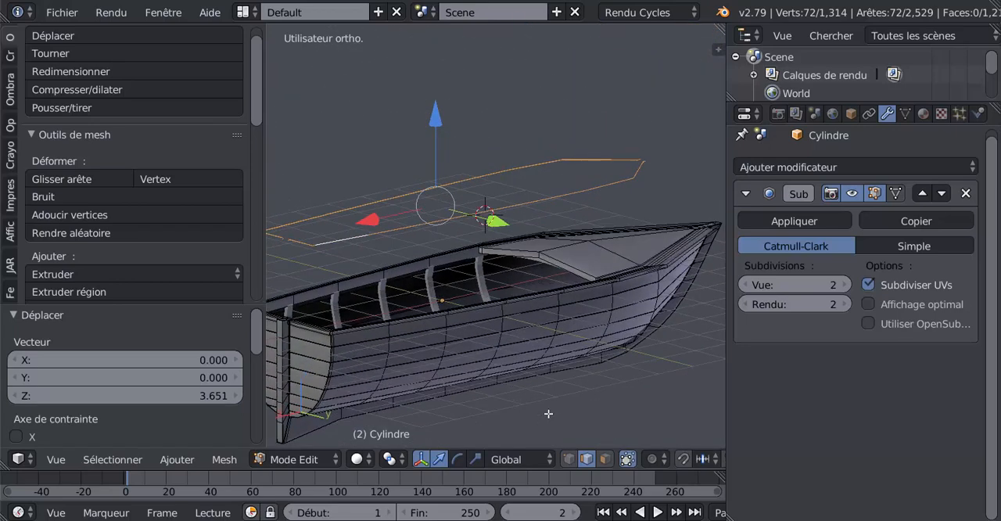
key(ctrl+p)
key(p)
click(579, 419)
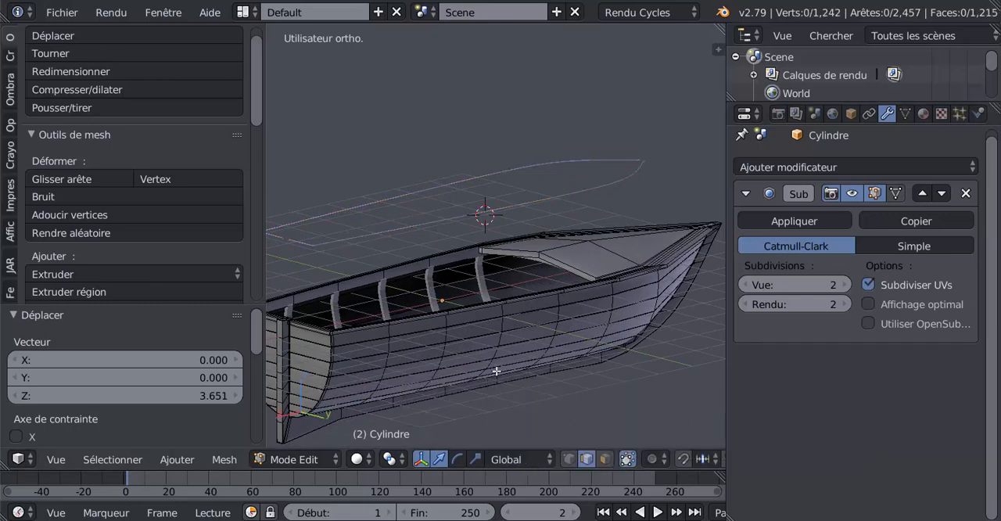
Edit the separated outline above the boat in wireframe display with vertex selection
key(Tab)
right_click(488, 217)
key(Tab)
mouse_move(493, 218)
middle_down()
mouse_move(556, 293)
mouse_move(482, 313)
mouse_move(469, 329)
middle_up()
key(z)
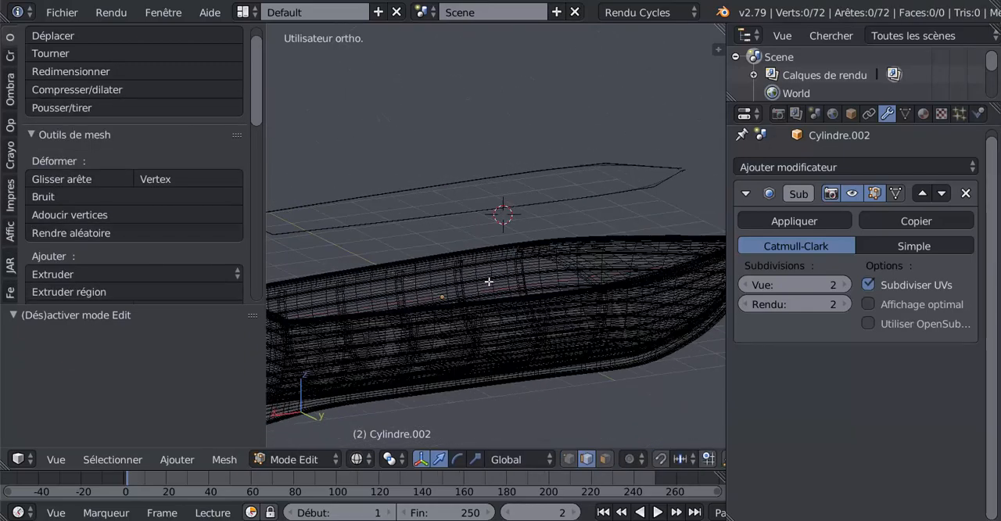
click(568, 459)
Switch to edge selection and pick a single edge near the transom corner of the raised outline
middle_drag(583, 318, 605, 259)
scroll(487, 259, up, 5)
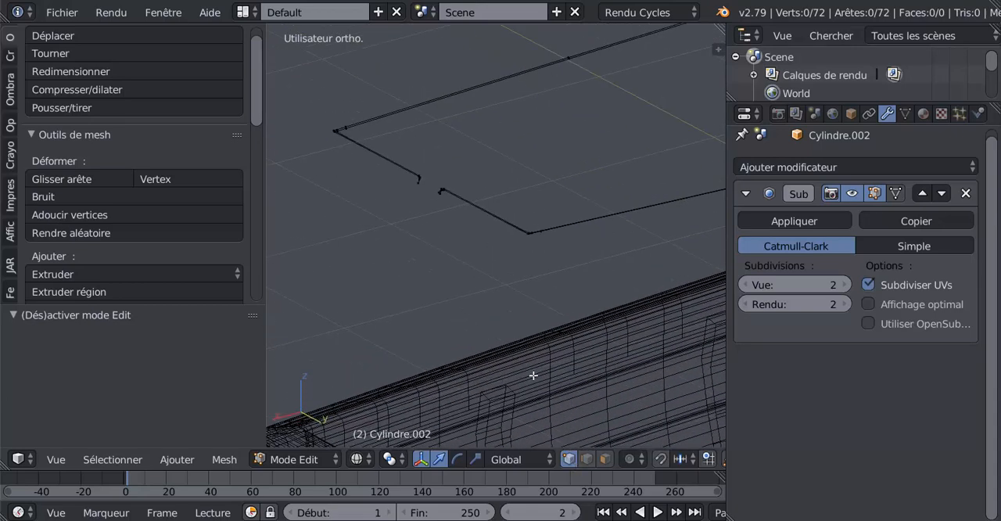
key(a)
middle_drag(511, 250, 531, 282)
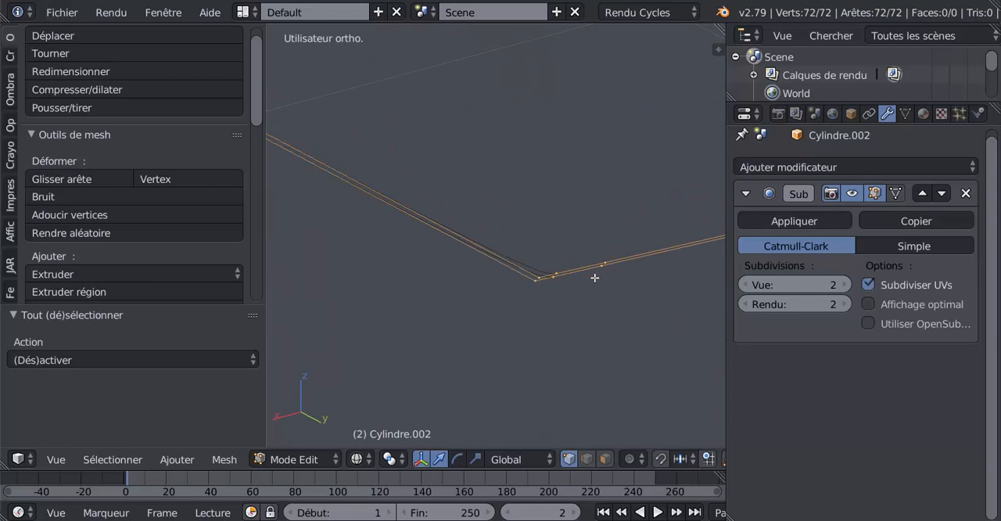
alt+right_click(571, 270)
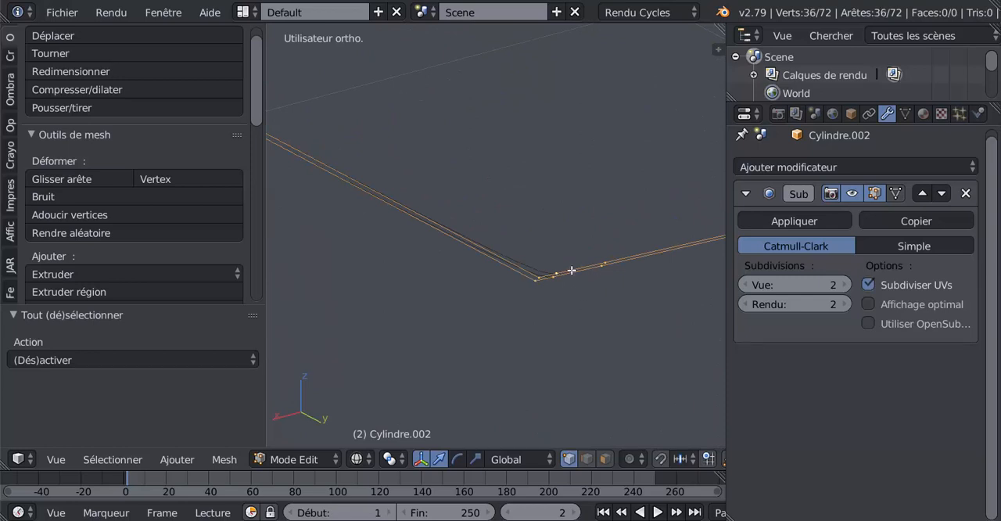
click(586, 459)
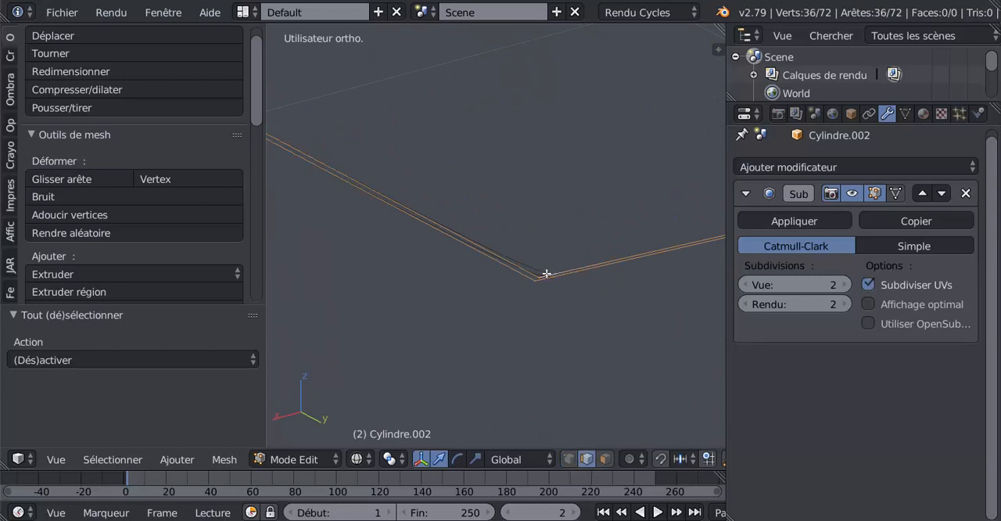
right_click(565, 263)
Select the edge loops of both halves of the raised outline and try to shrink the selection
middle_drag(594, 265, 497, 295)
scroll(599, 270, up, 3)
scroll(599, 270, down, 4)
scroll(449, 292, up, 6)
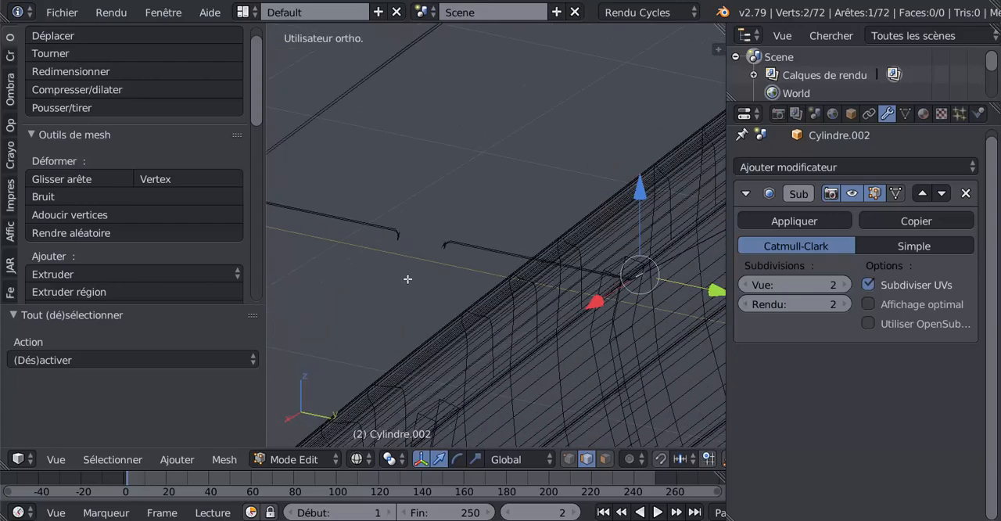
alt+right_click(429, 251)
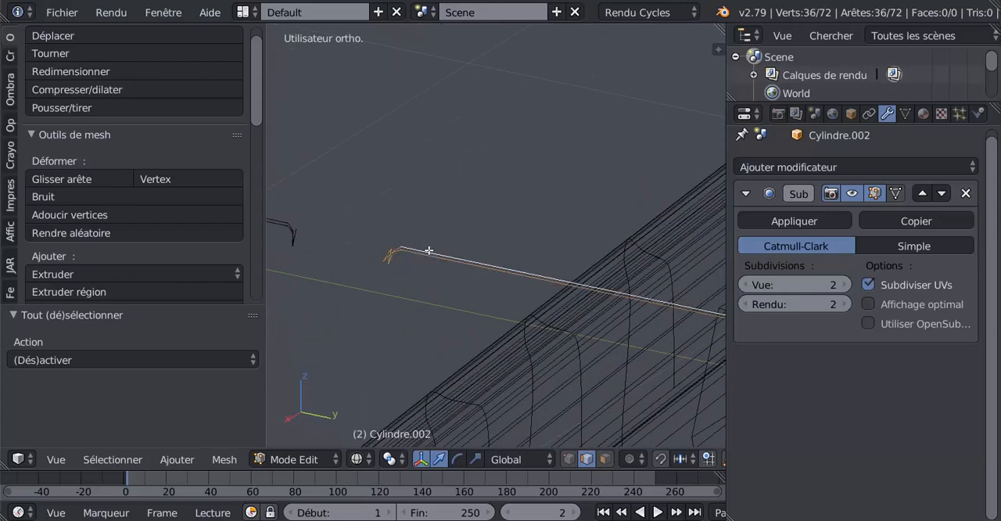
alt+shift+right_click(281, 231)
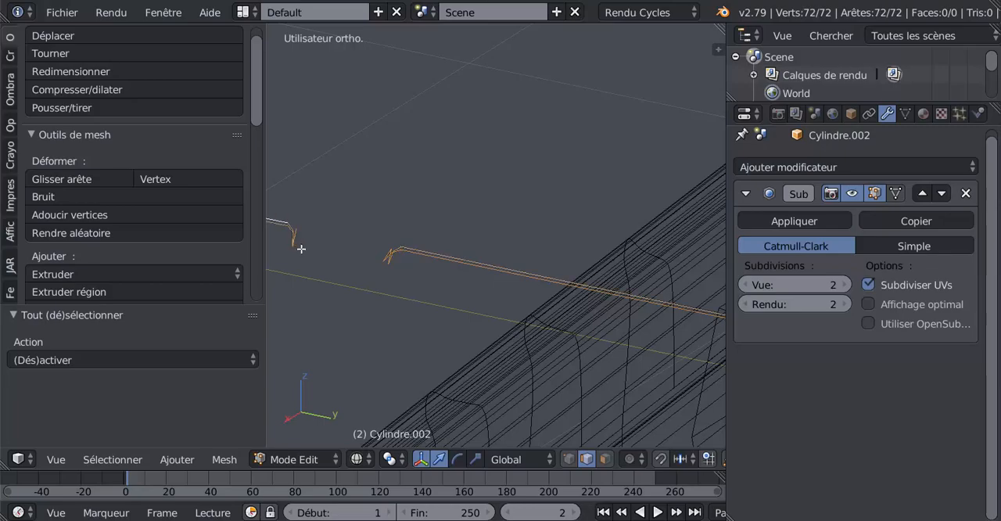
middle_drag(282, 231, 386, 237)
scroll(569, 265, down, 3)
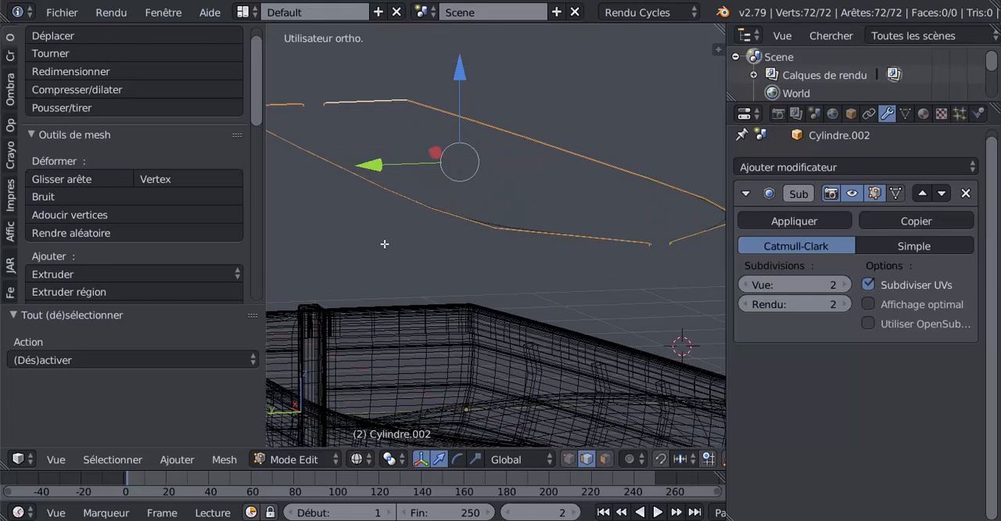
key(ctrl+KP_Subtract)
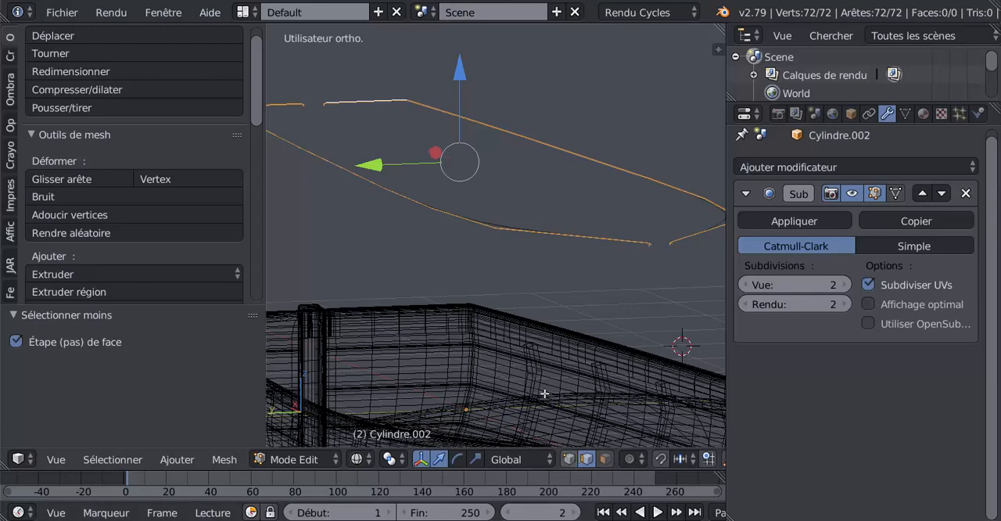
Restart editing the raised outline and select only the edge loop of one side, including its transom section
middle_drag(484, 290, 676, 330)
scroll(517, 292, up, 5)
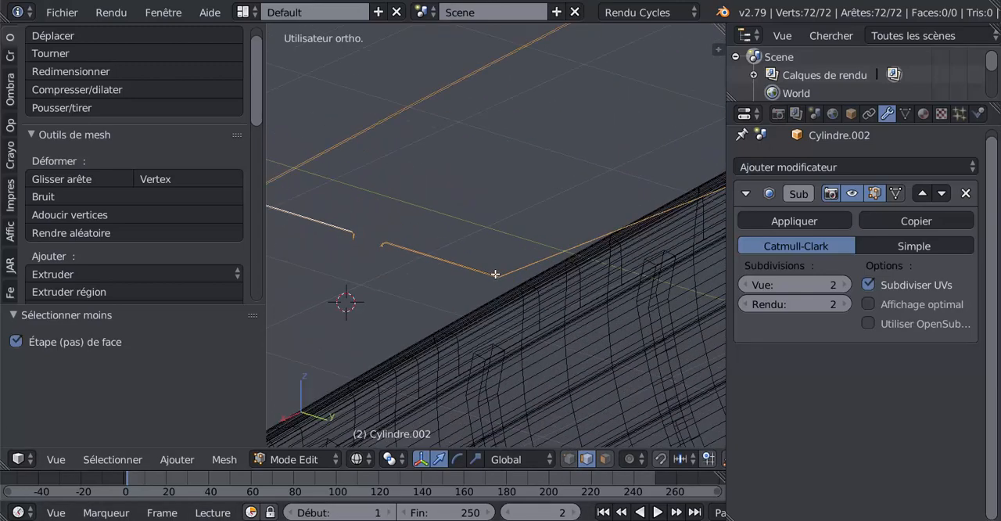
key(Tab)
scroll(469, 282, up, 2)
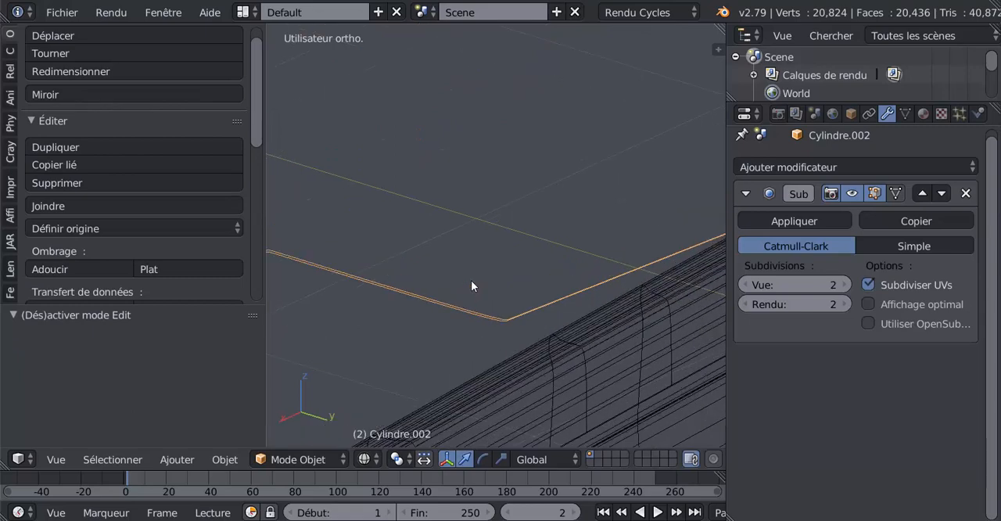
key(Tab)
alt+right_click(438, 309)
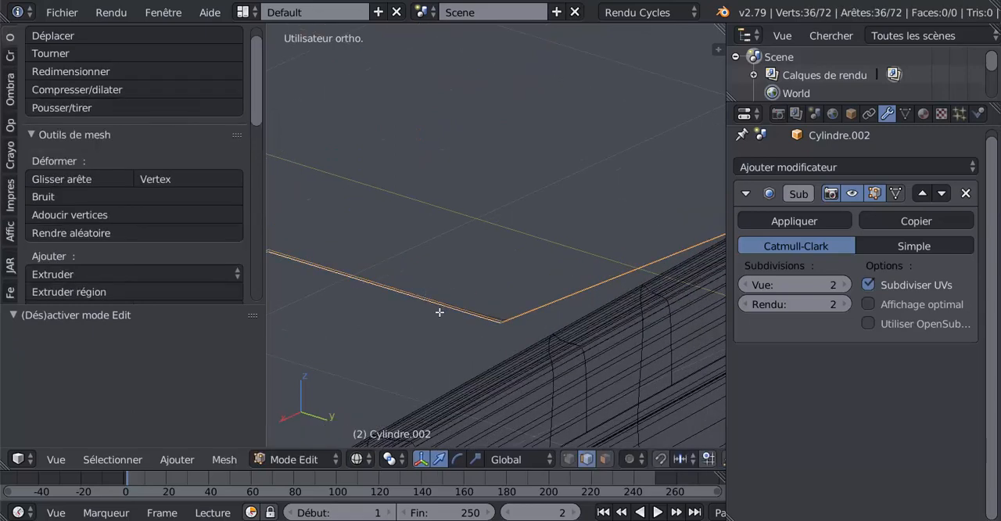
scroll(445, 312, down, 3)
middle_drag(465, 300, 431, 244)
alt+right_click(430, 244)
alt+scroll(430, 244, down, 1)
scroll(431, 242, down, 8)
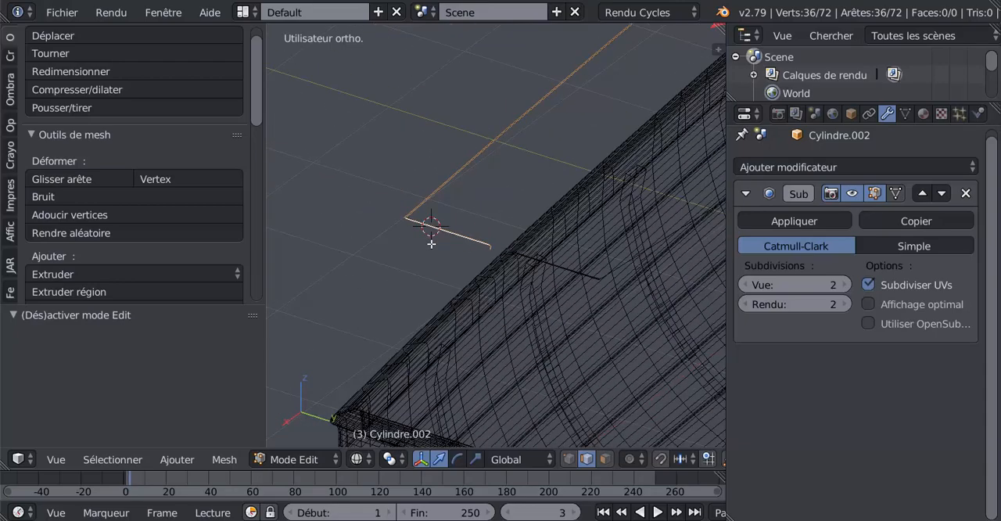
middle_drag(547, 283, 421, 276)
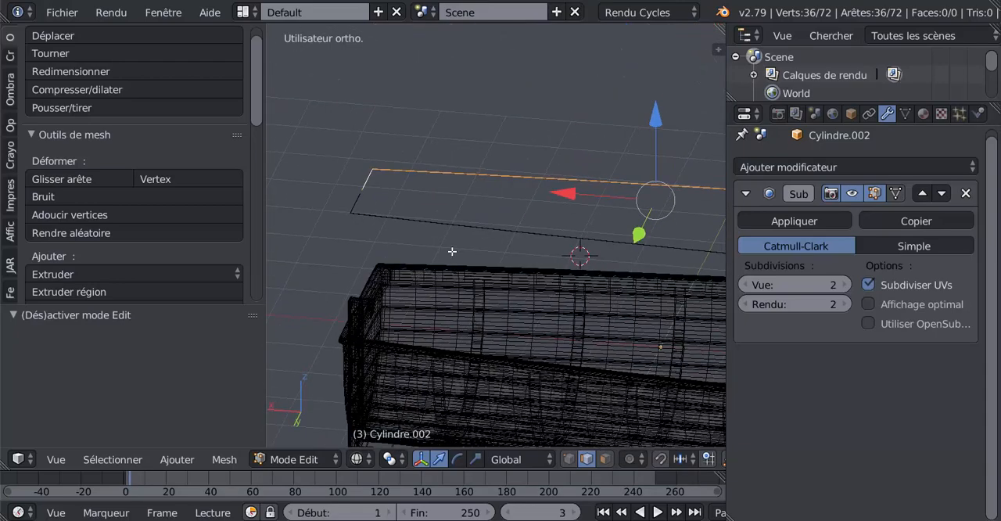
scroll(452, 251, up, 2)
scroll(439, 242, down, 3)
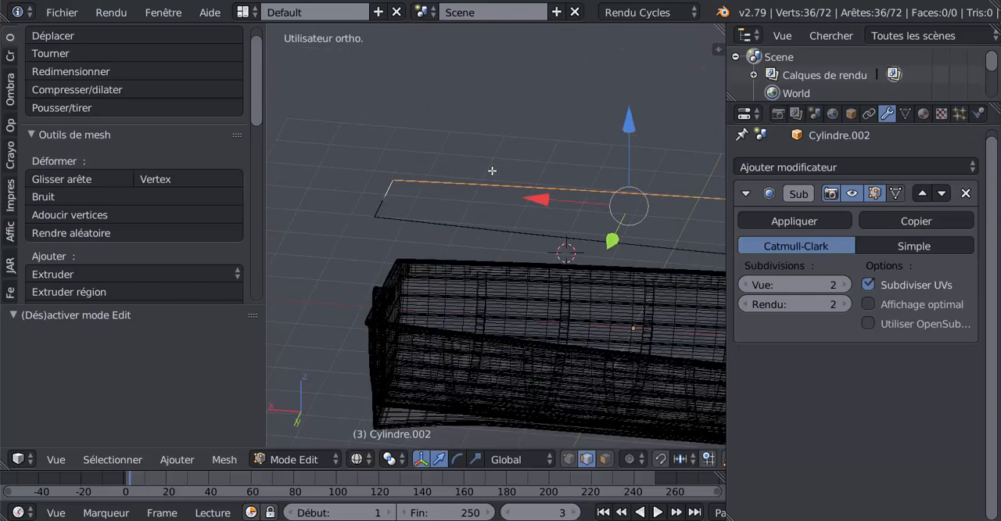
mouse_move(491, 171)
middle_down()
mouse_move(469, 212)
mouse_move(476, 219)
mouse_move(396, 237)
middle_up()
key(z)
key(z)
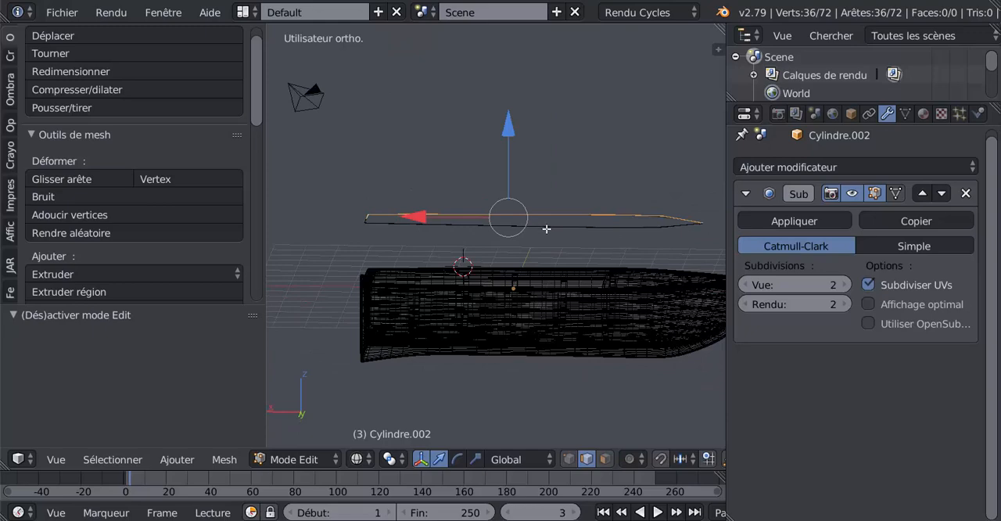
Select all vertices of the raised outline and scale them along Z by 0.848 in front view
key(a)
key(a)
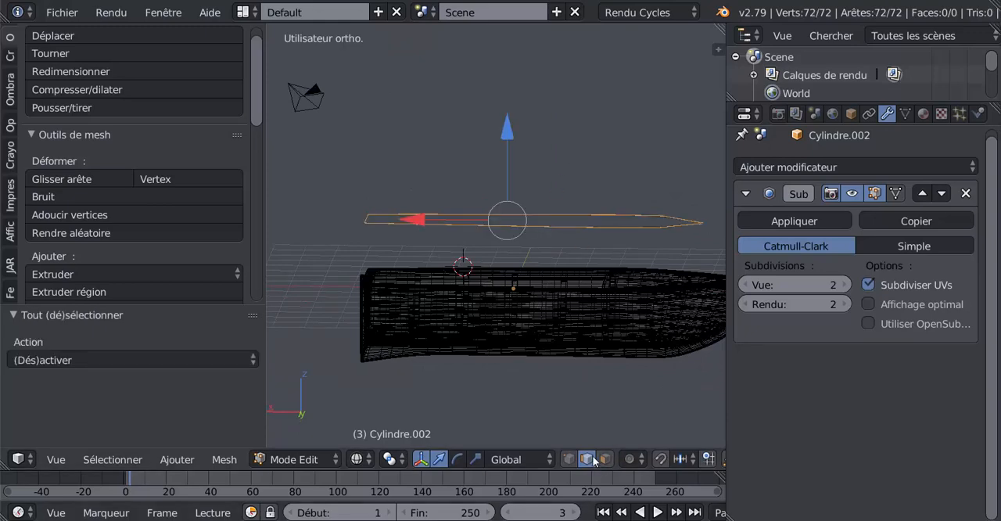
click(566, 460)
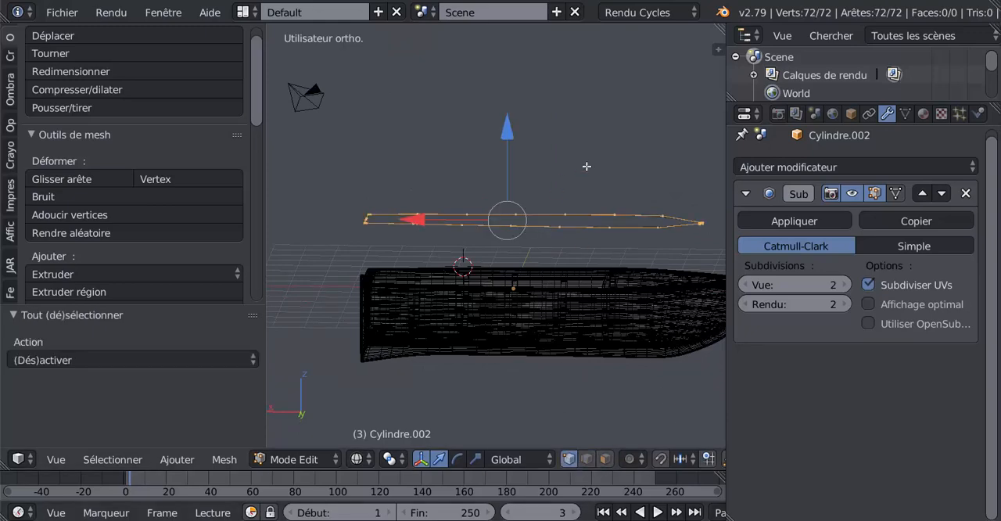
key(KP_1)
shift+middle_drag(586, 161, 650, 155)
click(474, 459)
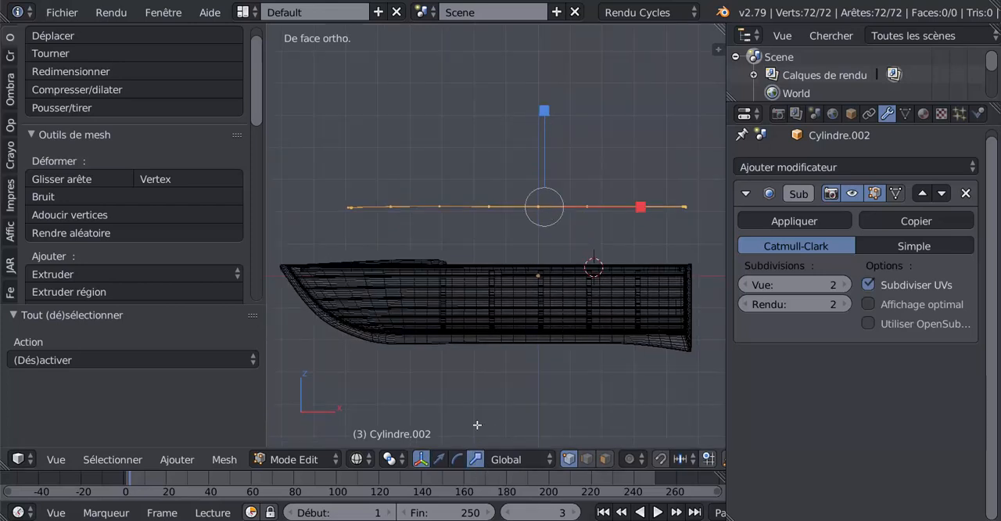
drag(547, 110, 541, 130)
middle_drag(542, 129, 512, 207)
Scale the whole raised outline along Z by 1.272
scroll(511, 209, up, 2)
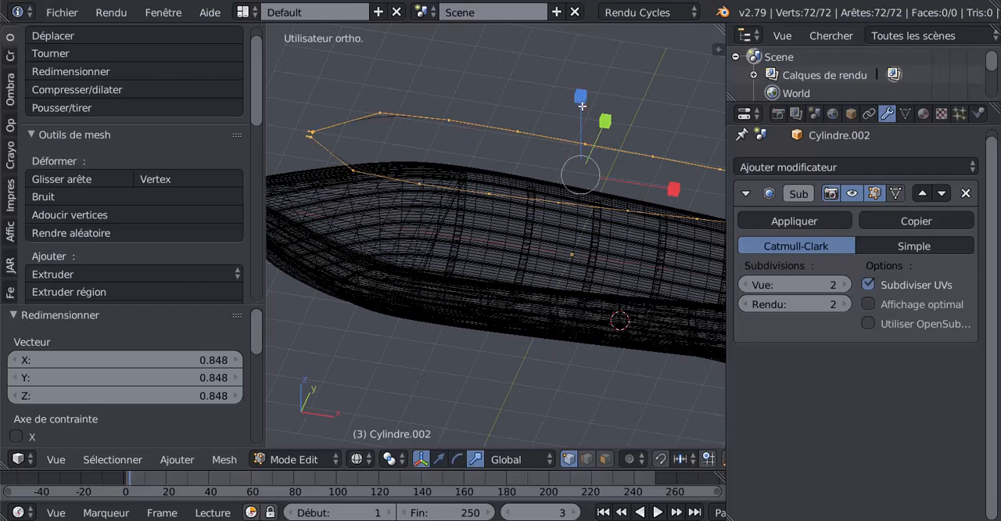
drag(582, 106, 580, 76)
middle_drag(473, 139, 534, 170)
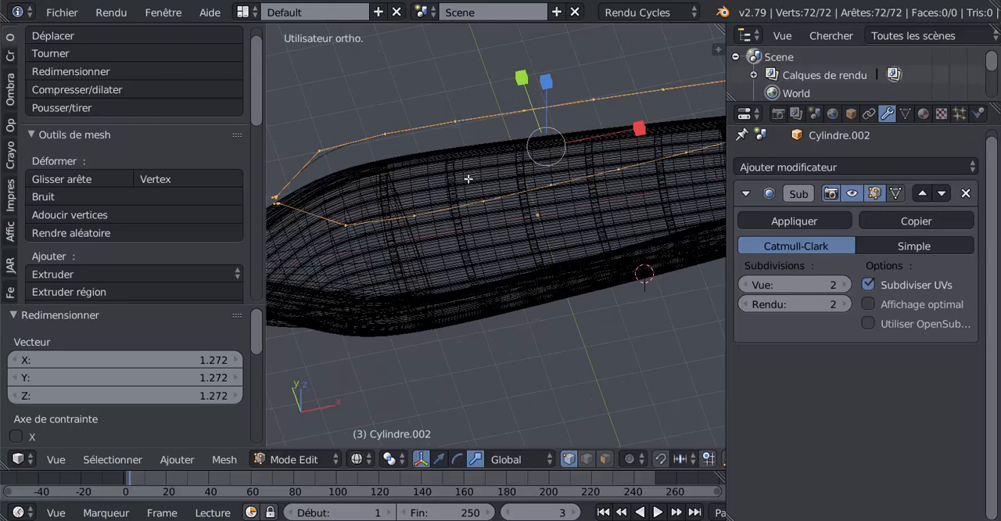
Delete the vertex clusters beside the centreline at the stern end of the raised outline
key(ctrl+KP_Subtract)
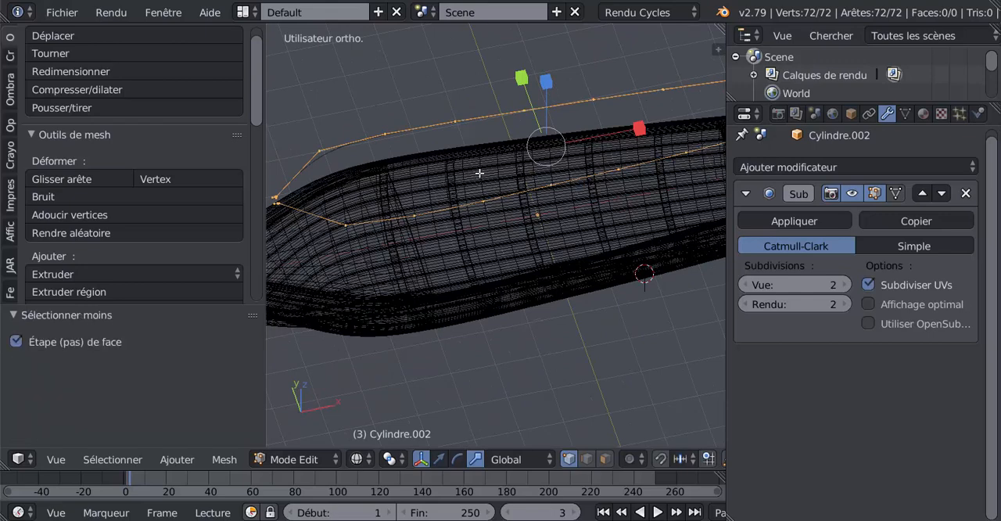
middle_drag(479, 173, 530, 151)
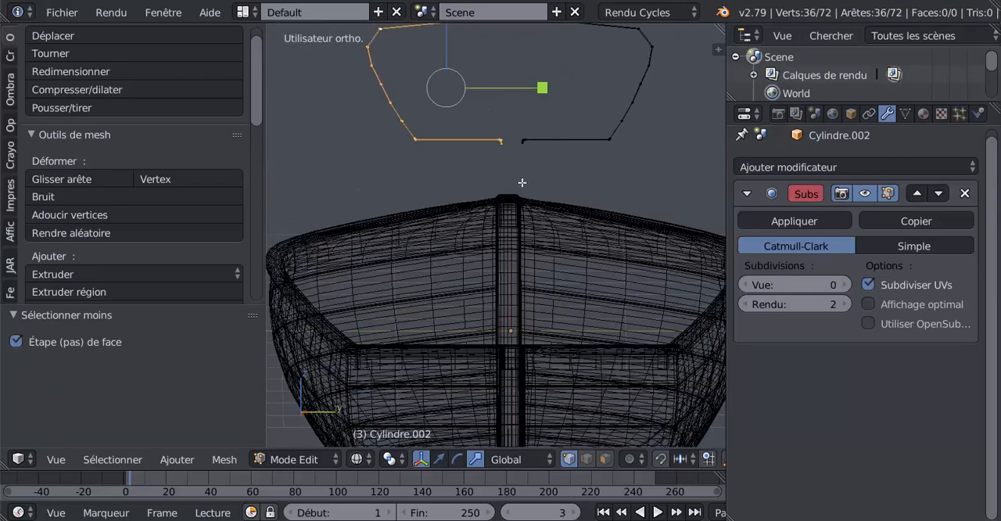
key(a)
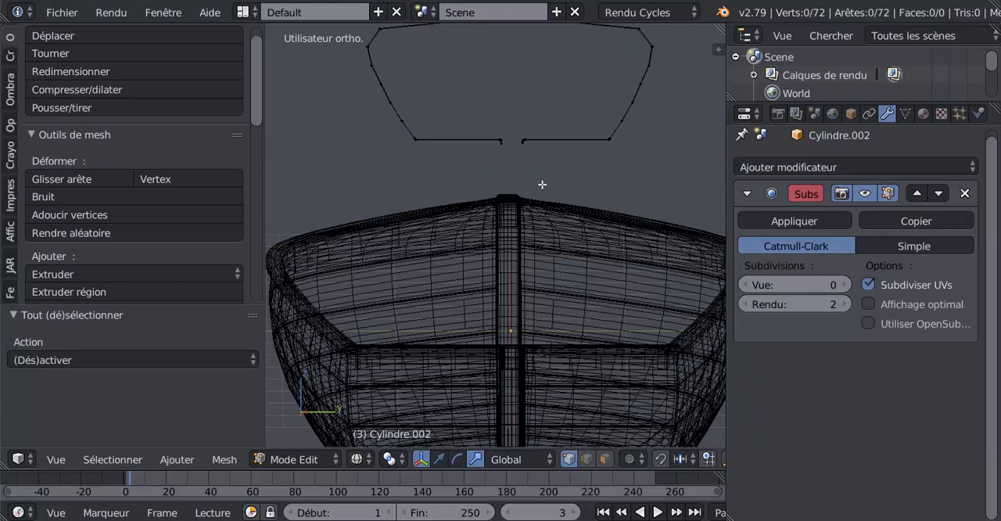
alt+right_click(502, 143)
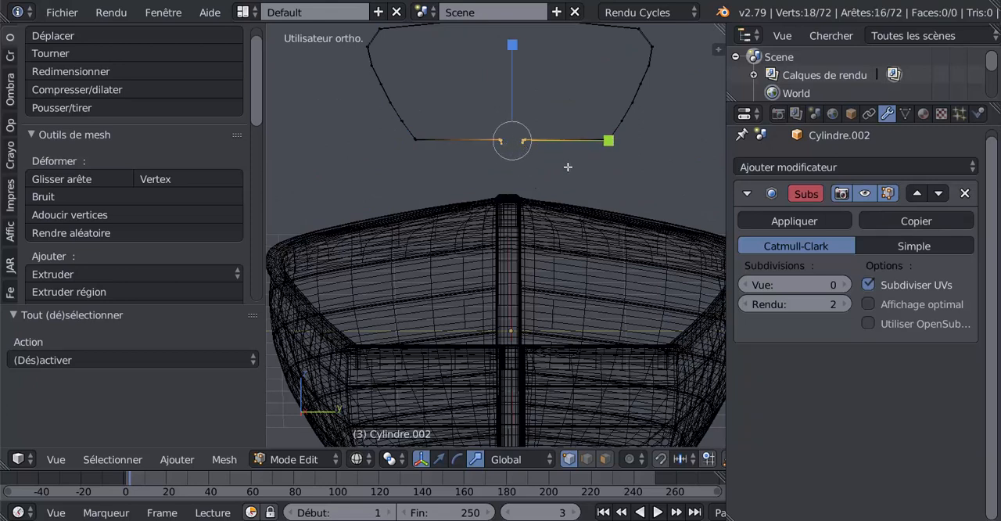
key(x)
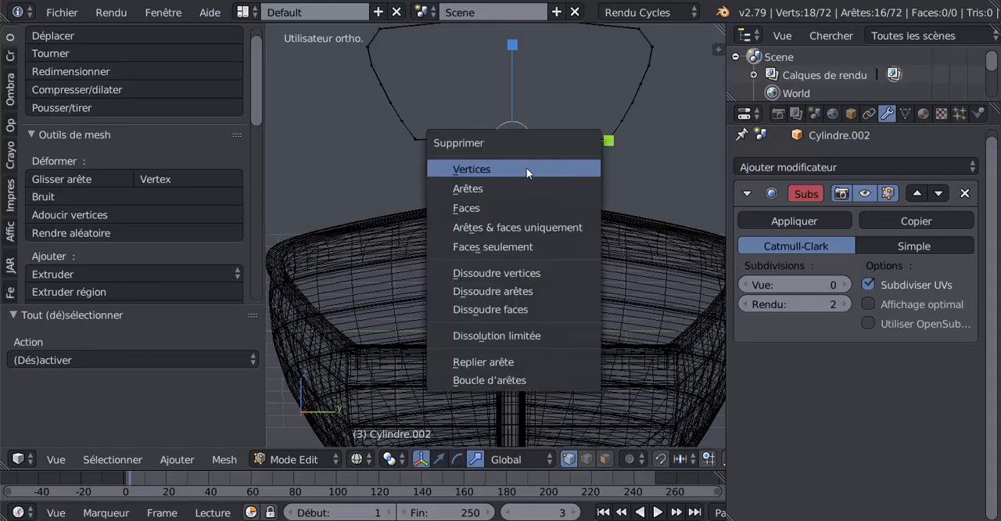
click(526, 168)
Try to delete all the vertices beside the centreline at the bow end of the outline
shift+middle_drag(534, 107, 539, 208)
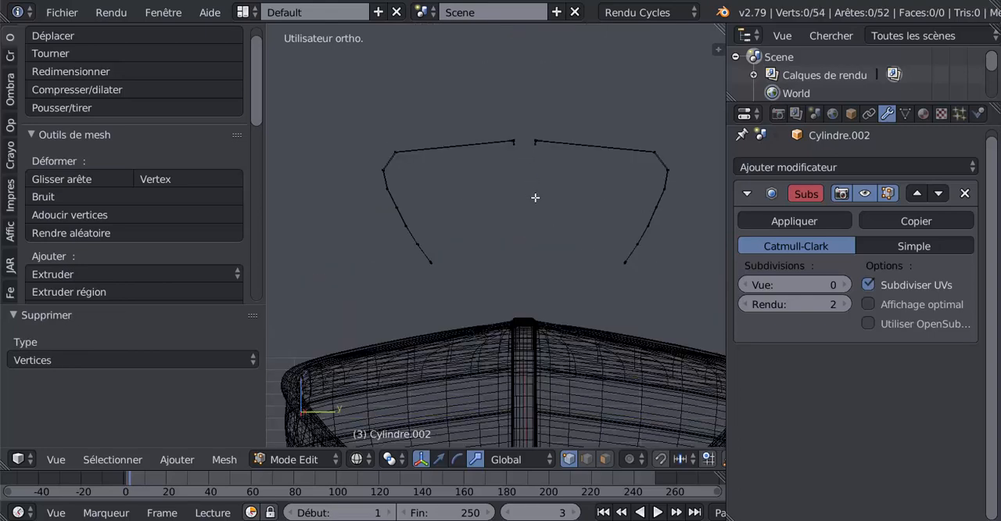
alt+right_click(534, 143)
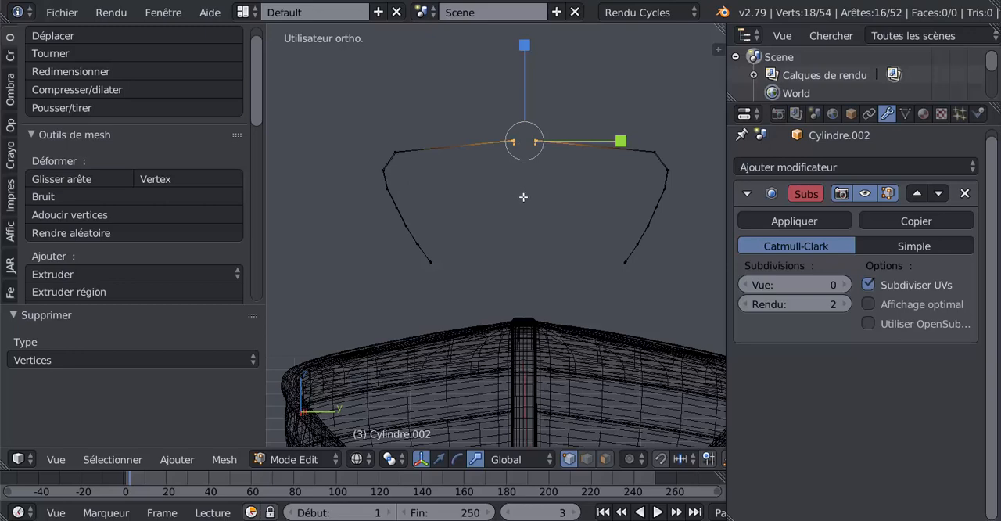
key(x)
key(Escape)
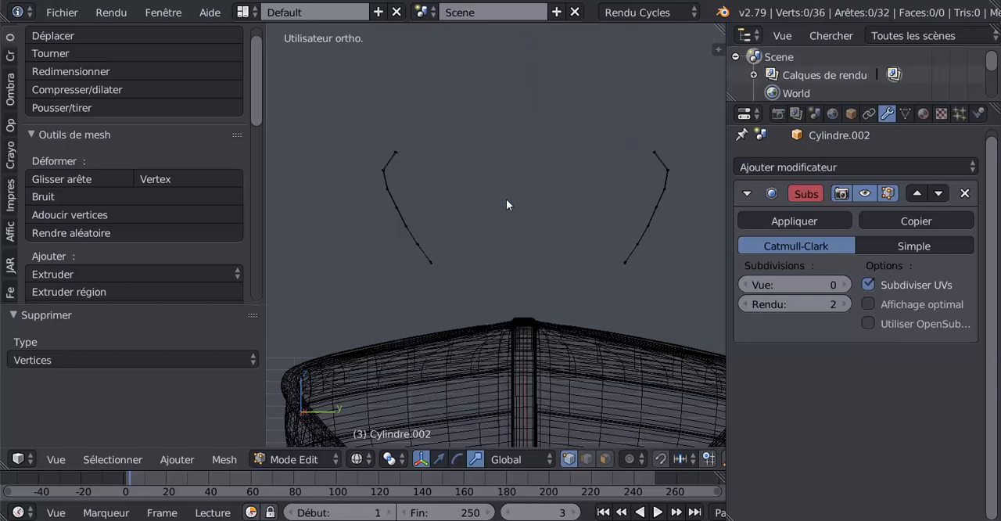
middle_drag(513, 196, 529, 235)
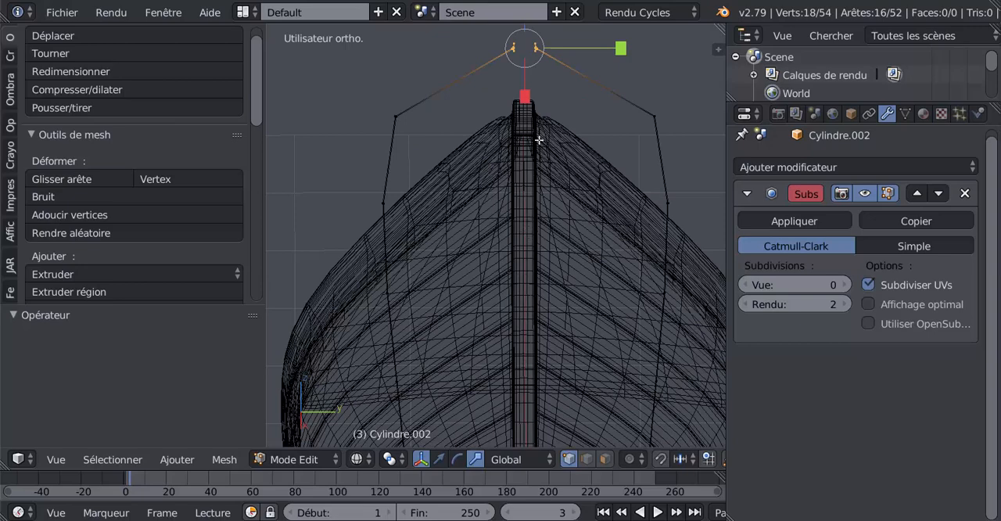
middle_drag(538, 139, 576, 226)
shift+right_click(576, 221)
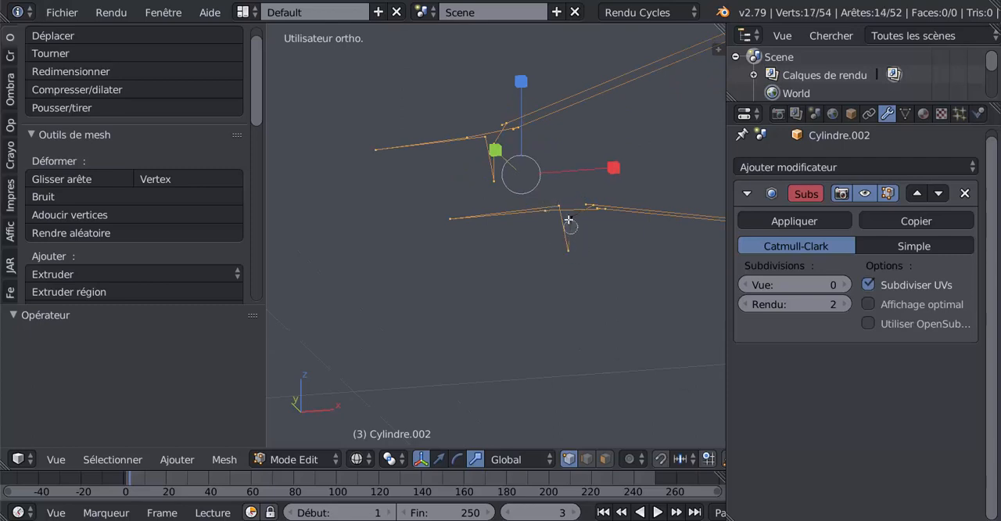
click(571, 221)
mouse_move(572, 219)
middle_down()
mouse_move(564, 260)
mouse_move(557, 210)
mouse_move(450, 214)
middle_up()
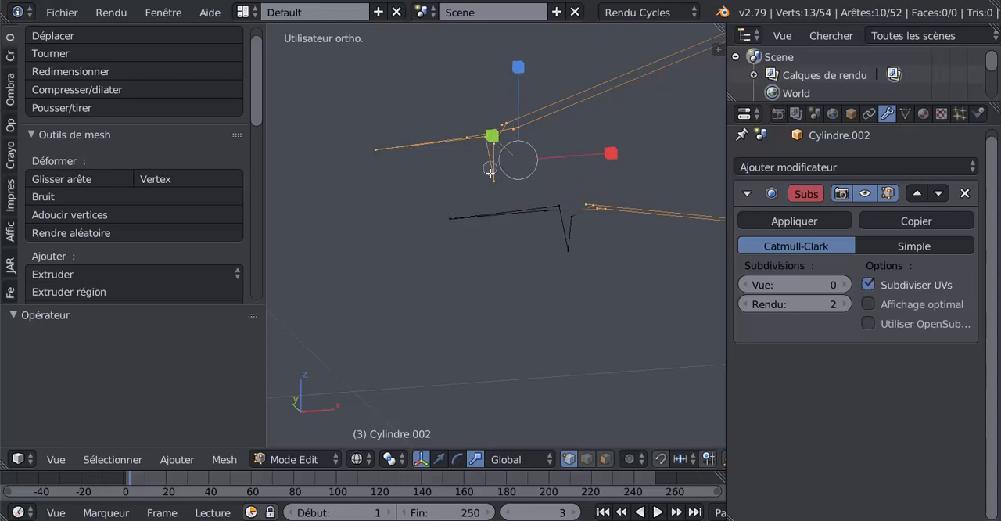
mouse_move(498, 149)
middle_down()
mouse_move(497, 161)
mouse_move(458, 136)
middle_up()
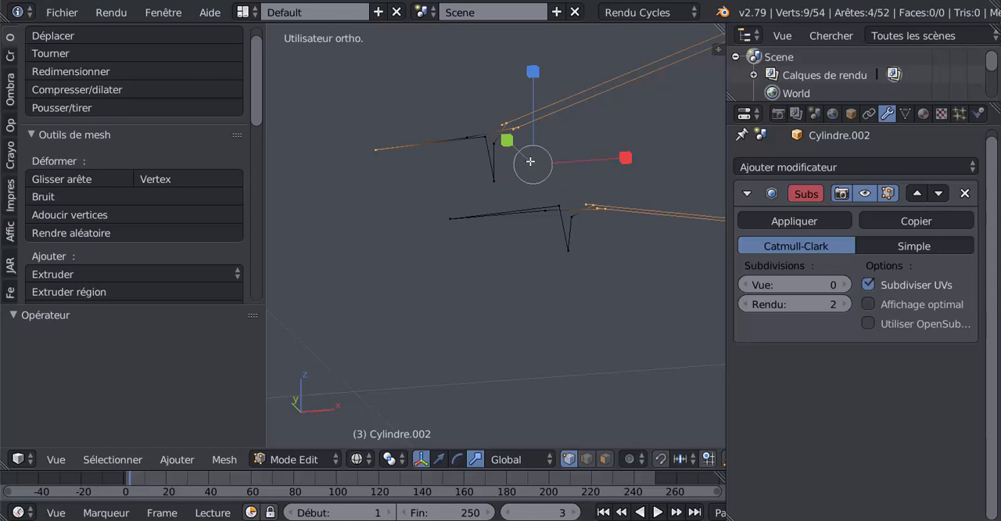
key(Escape)
key(a)
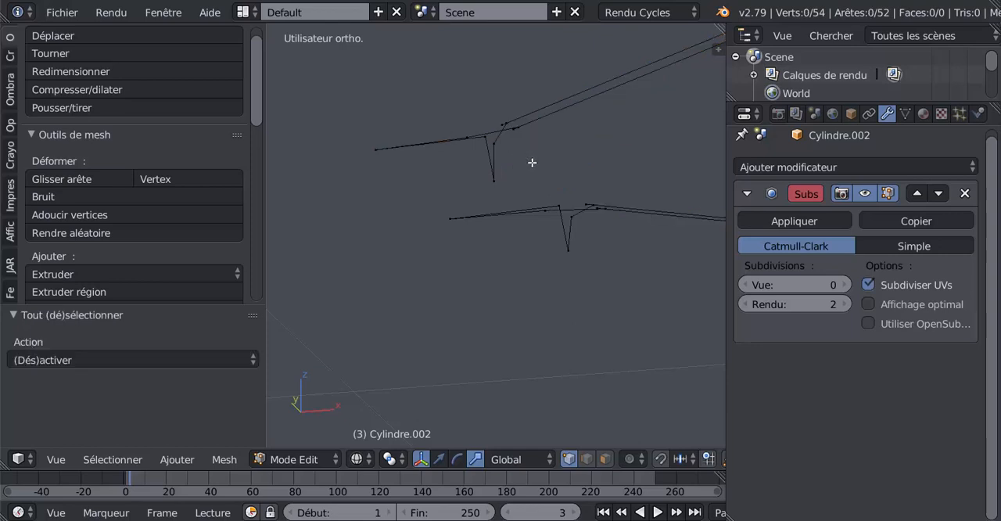
Delete the ten stray vertices at the outline's bow tip, keeping the ends of the long side lines
right_click(570, 212)
ctrl+right_click(554, 209)
mouse_move(554, 210)
mouse_down()
mouse_move(460, 224)
mouse_move(486, 196)
mouse_move(496, 138)
mouse_move(376, 148)
mouse_up()
right_click(375, 148)
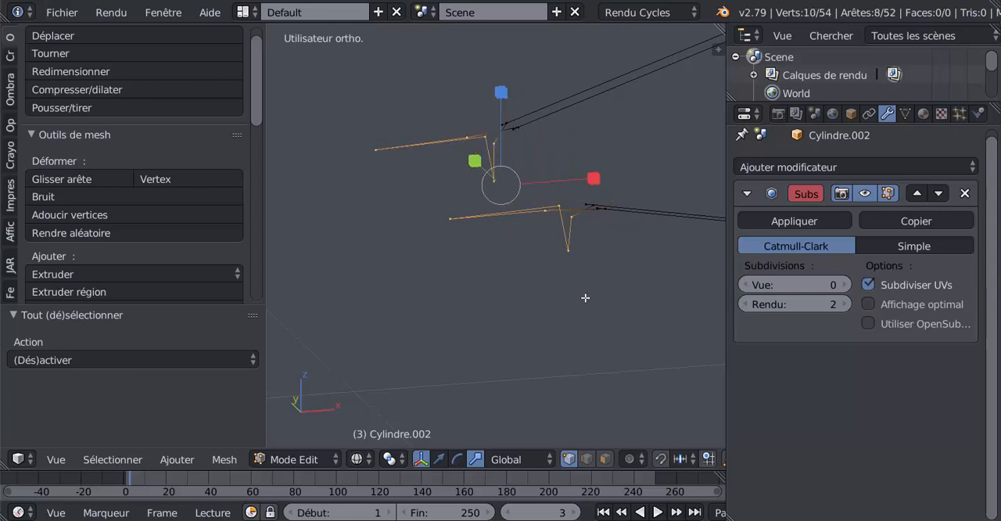
key(x)
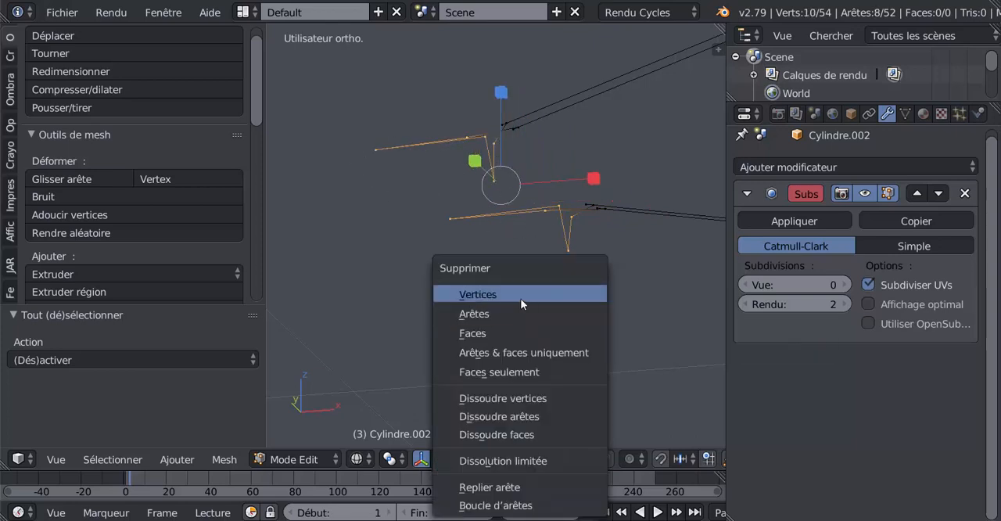
click(519, 295)
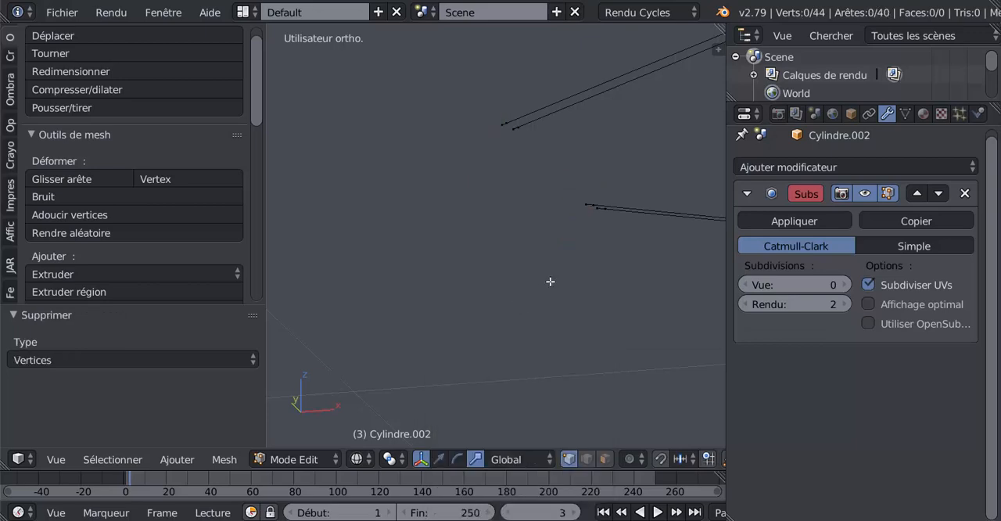
Delete one of the two parallel edge lines on each side of the outline, leaving a single line per side
alt+right_click(617, 199)
alt+shift+right_click(575, 104)
middle_drag(570, 123, 505, 198)
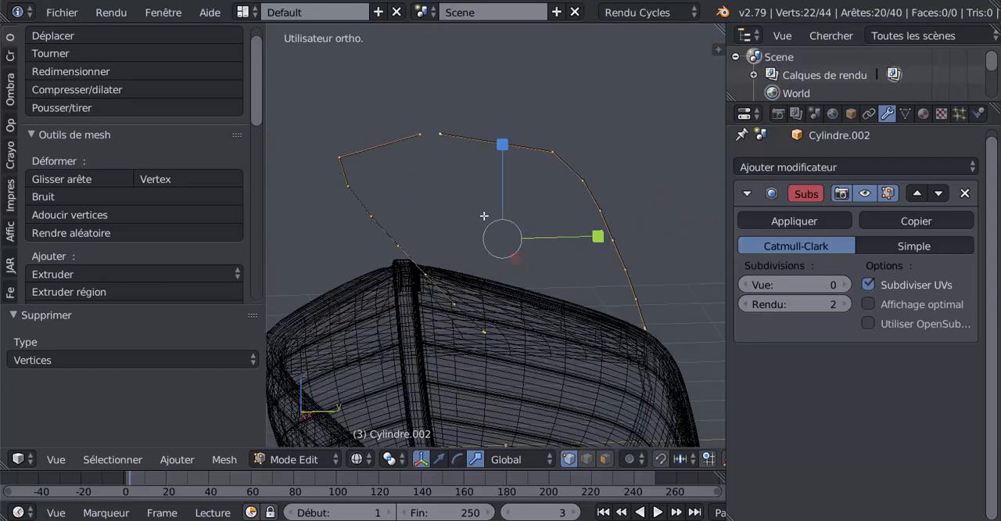
key(x)
key(Escape)
Join the two open bow-end vertices of the side lines with a new edge
key(Tab)
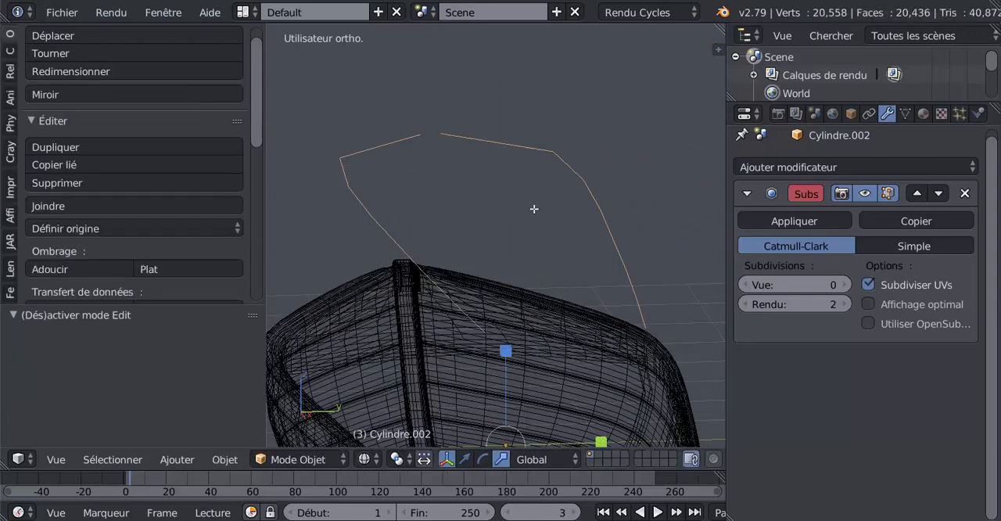
middle_drag(534, 208, 495, 194)
key(Tab)
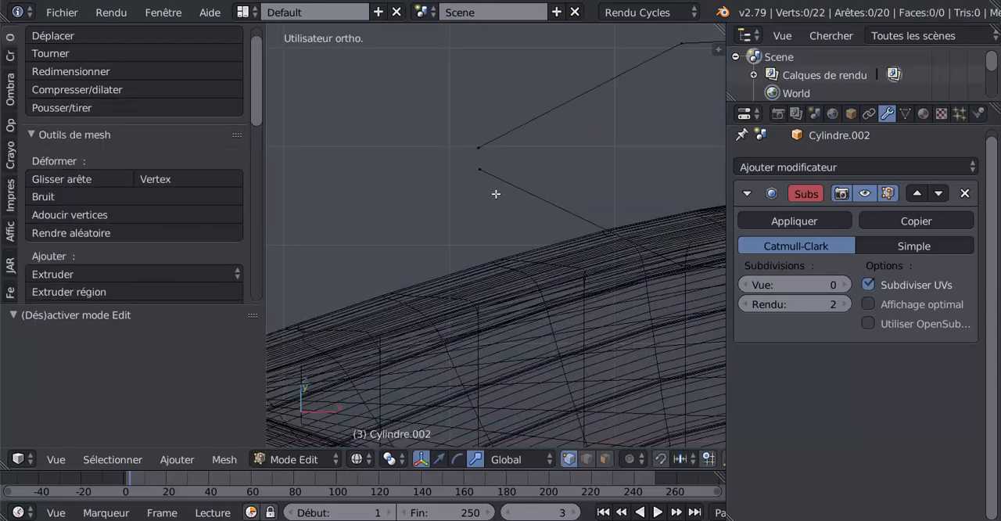
right_click(481, 171)
shift+right_click(477, 143)
key(f)
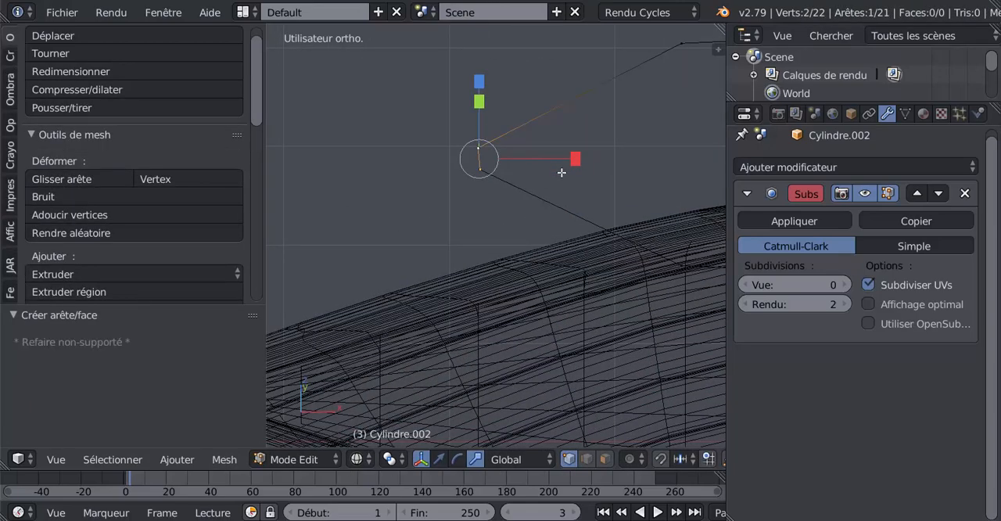
In edge selection mode, fill the first two faces from the bow between opposite edges of the side lines
middle_drag(561, 172, 538, 121)
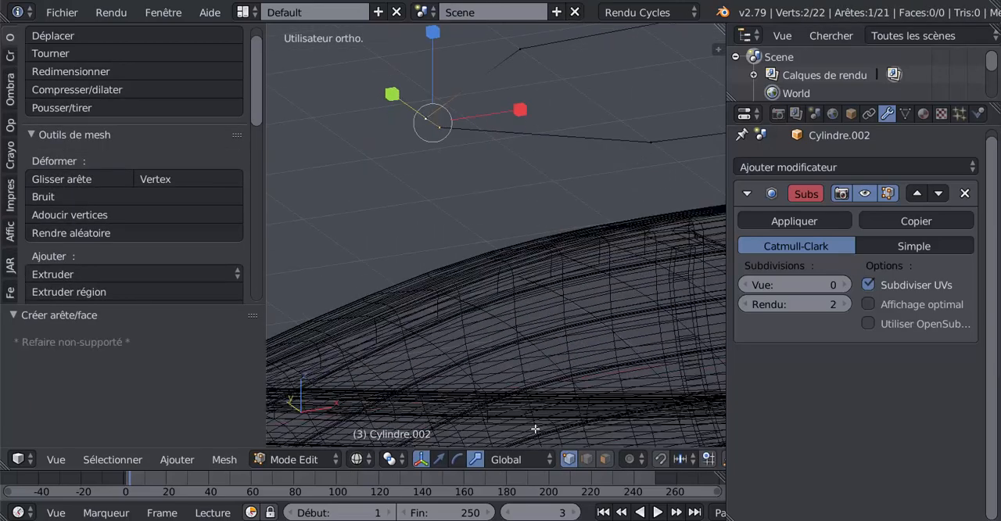
click(587, 459)
right_click(519, 112)
shift+right_click(490, 78)
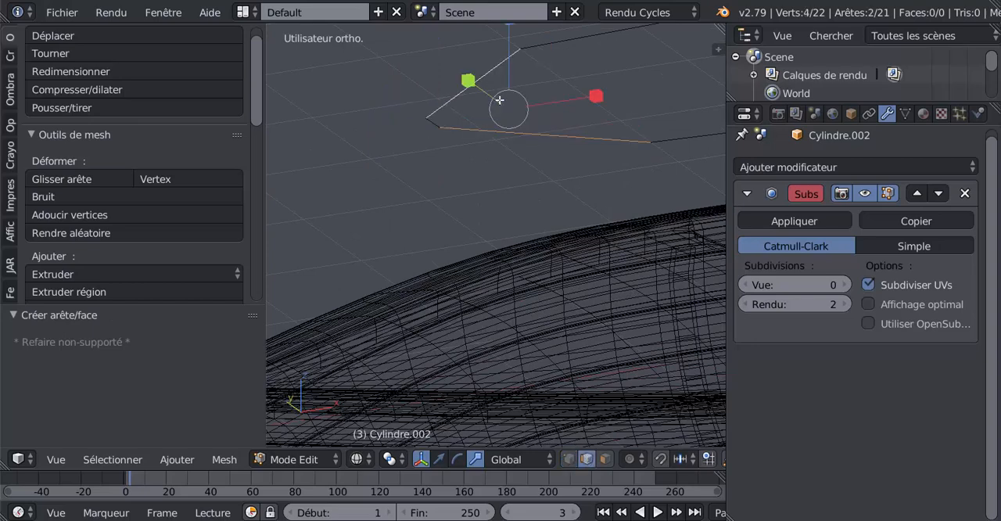
key(f)
mouse_move(499, 101)
middle_down()
mouse_move(471, 167)
mouse_move(537, 107)
mouse_move(501, 90)
middle_up()
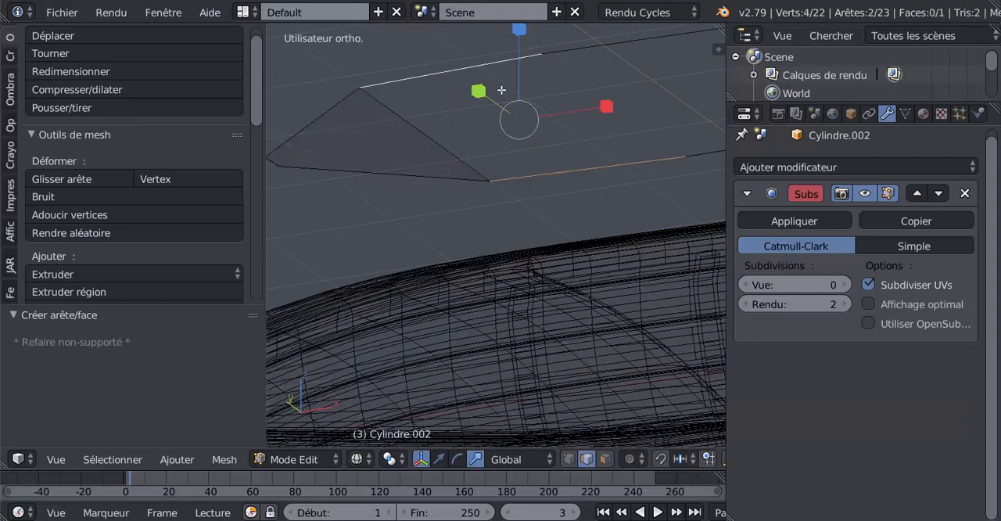
key(f)
Fill the third and fourth faces from the bow between the opposite side edges
shift+middle_drag(701, 148, 569, 177)
shift+right_click(576, 174)
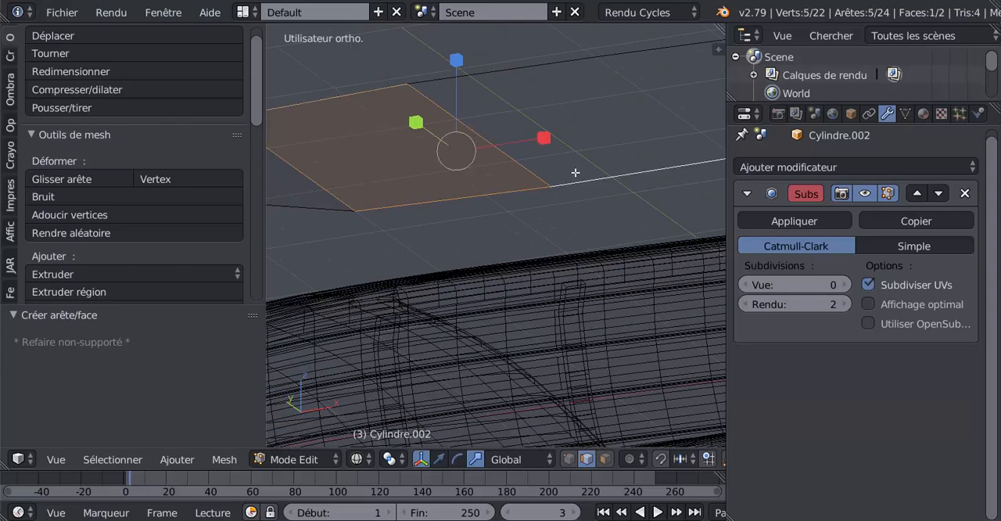
right_click(597, 169)
shift+right_click(544, 71)
key(f)
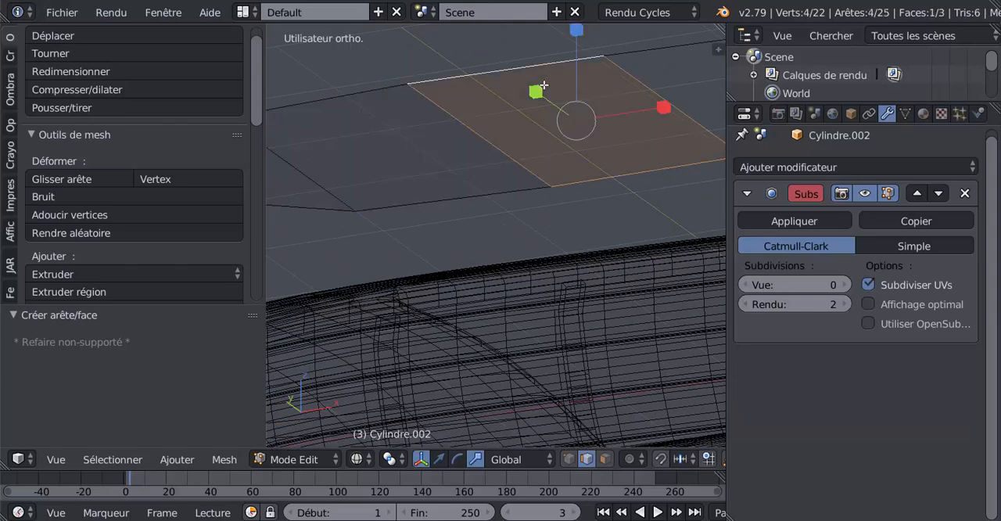
middle_drag(591, 100, 632, 129)
right_click(637, 141)
shift+right_click(654, 193)
key(f)
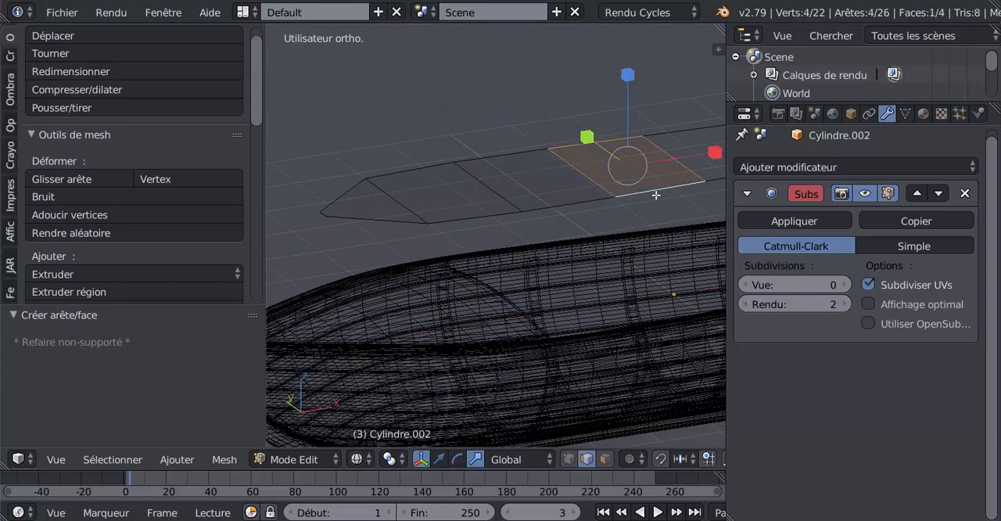
Fill the last three faces between the opposite side edges up to the stern end of the outline
shift+middle_drag(660, 185, 478, 190)
right_click(563, 130)
shift+right_click(603, 178)
key(f)
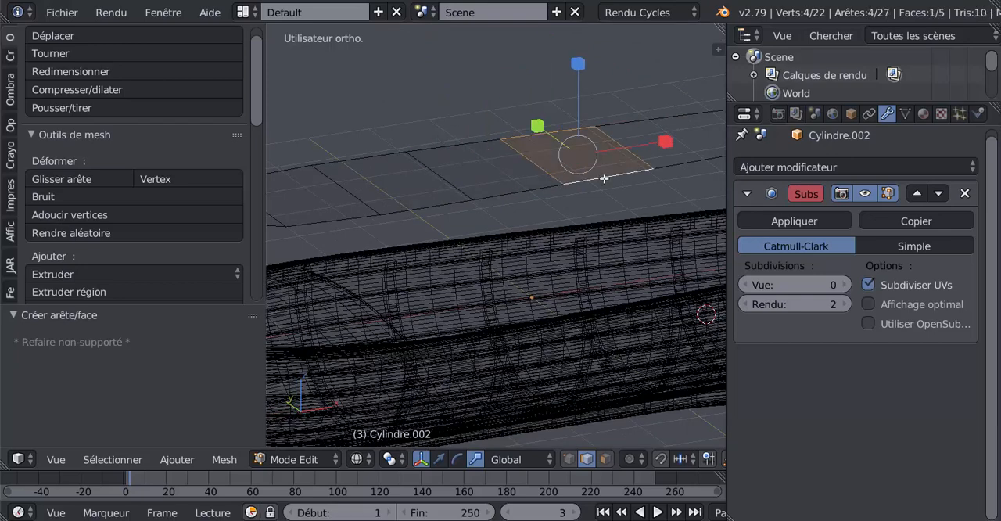
shift+middle_drag(633, 167, 497, 181)
right_click(516, 143)
shift+right_click(549, 187)
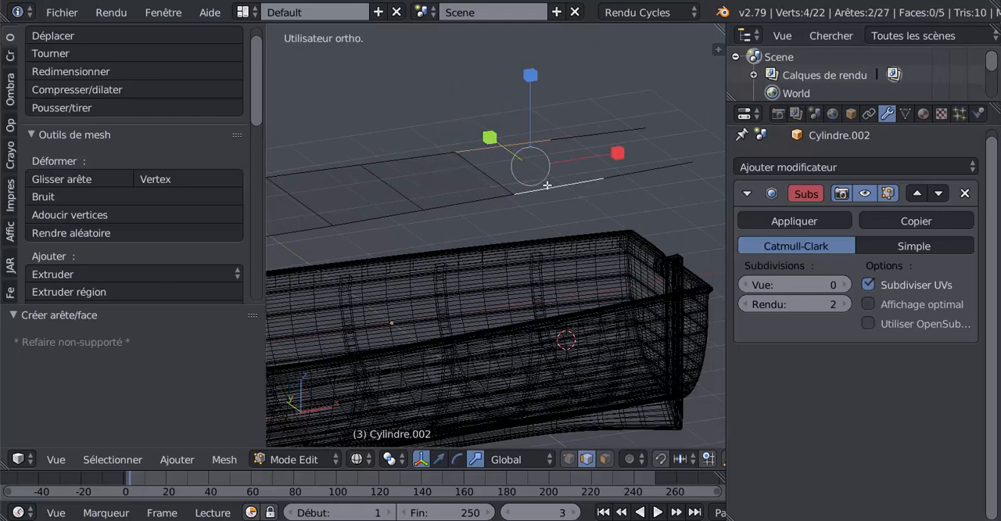
key(f)
right_click(600, 137)
shift+right_click(653, 171)
key(f)
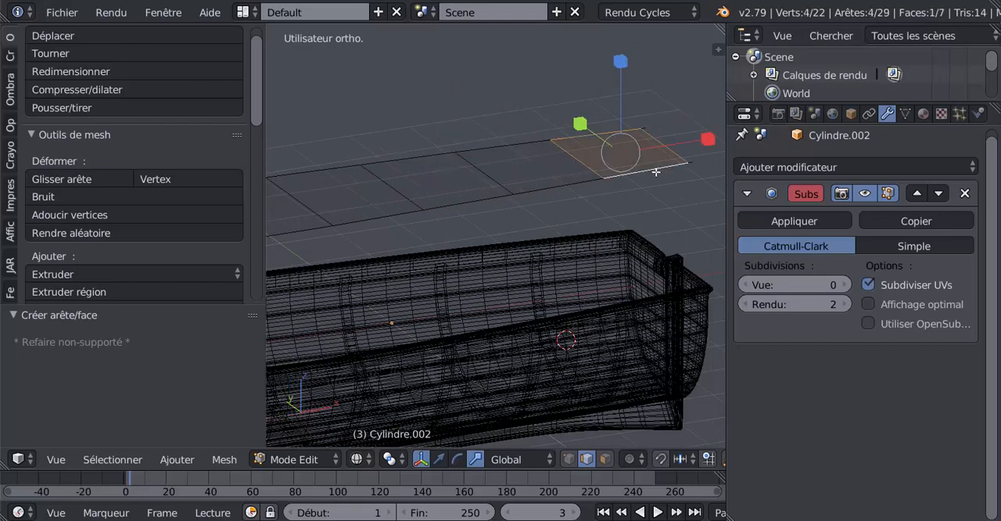
Delete the short leftover edges protruding from the far stern corner of the filled surface
scroll(654, 172, down, 2)
key(Tab)
middle_drag(582, 218, 435, 158)
scroll(664, 211, up, 3)
scroll(485, 168, up, 3)
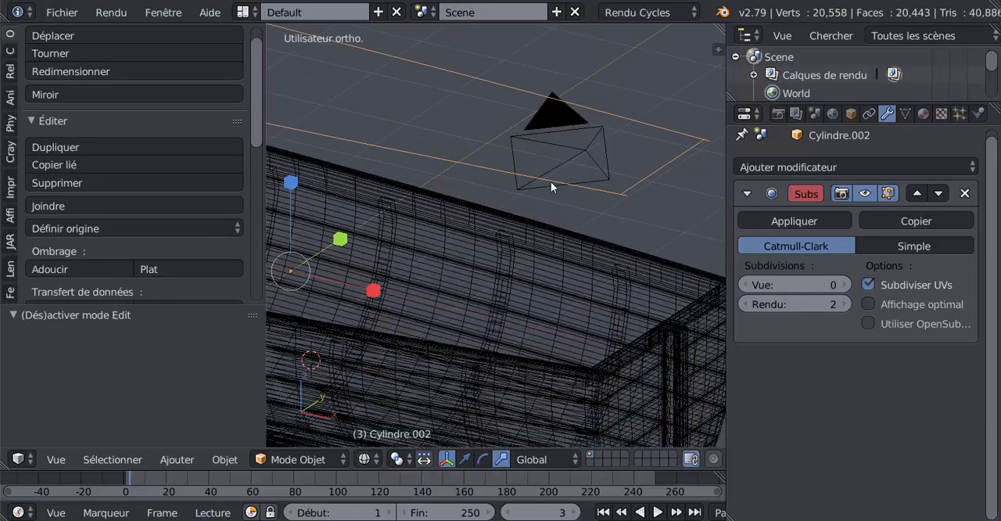
shift+middle_drag(617, 186, 460, 188)
scroll(508, 172, up, 3)
key(Tab)
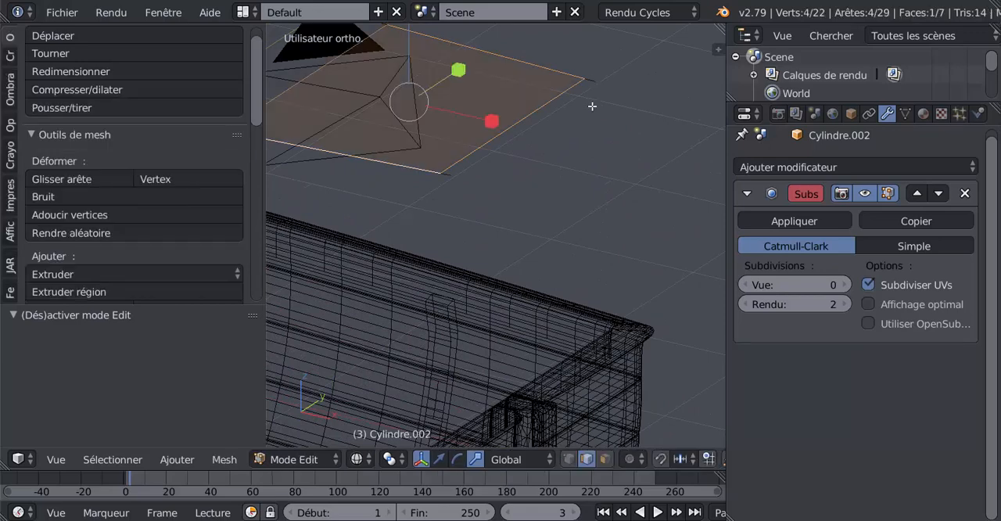
right_click(595, 82)
shift+right_click(589, 80)
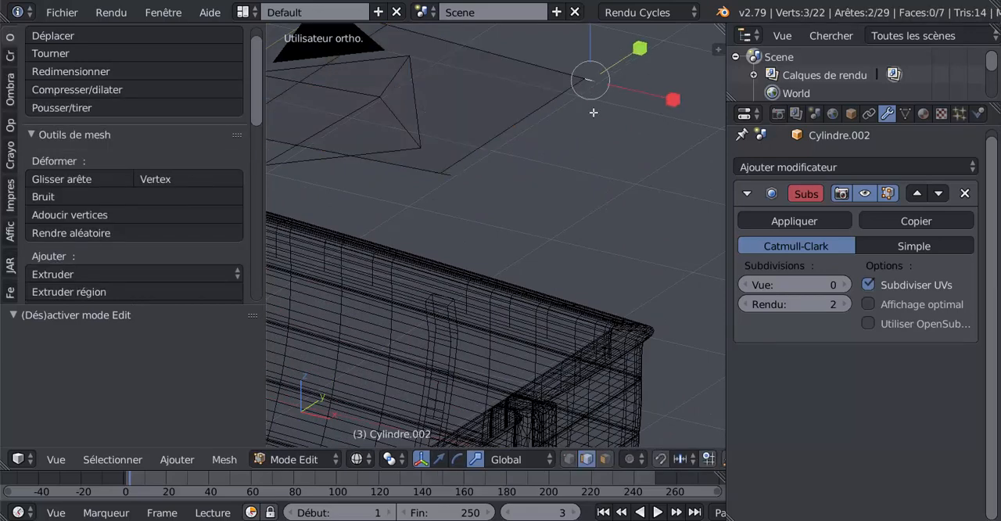
key(x)
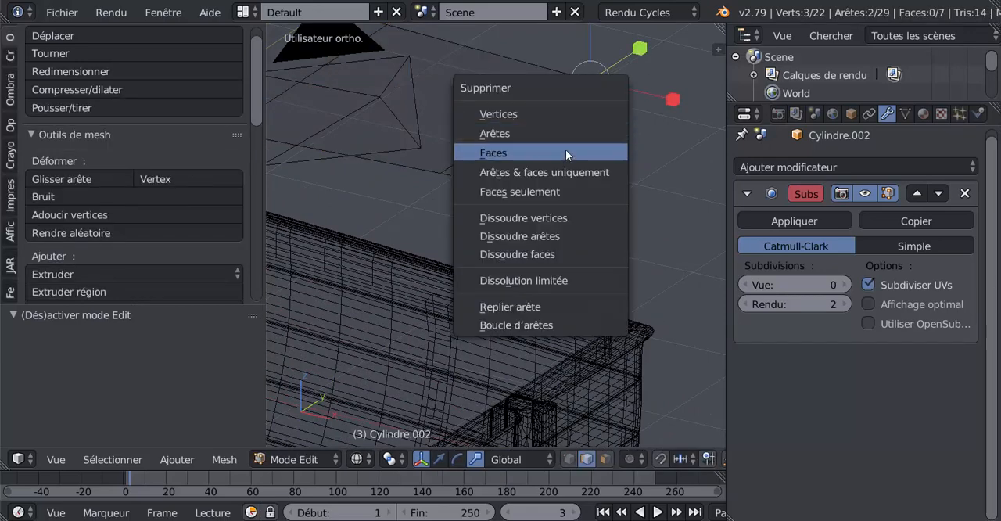
click(565, 135)
Delete the short leftover edges protruding from the near stern corner of the filled surface
right_click(446, 174)
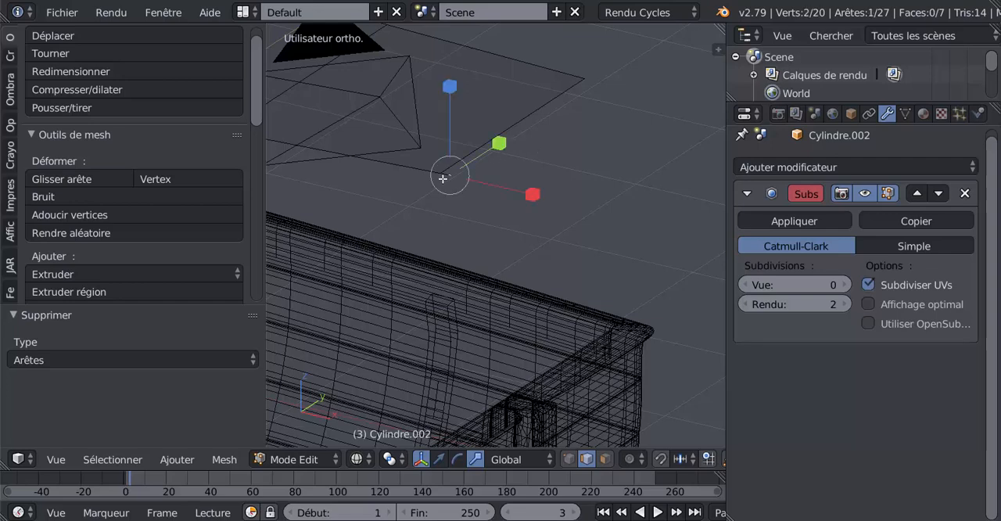
key(x)
click(449, 184)
scroll(476, 189, down, 3)
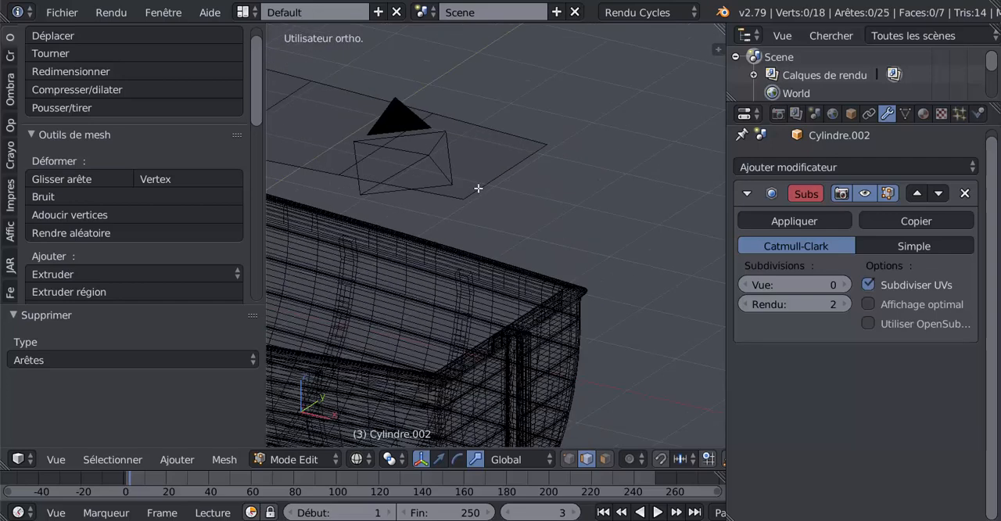
Display the scene in solid shading in object mode and switch the transform manipulator to translation
key(Tab)
scroll(480, 188, down, 2)
mouse_move(541, 197)
middle_down()
mouse_move(604, 205)
mouse_move(663, 180)
middle_up()
key(z)
scroll(574, 198, down, 4)
key(Tab)
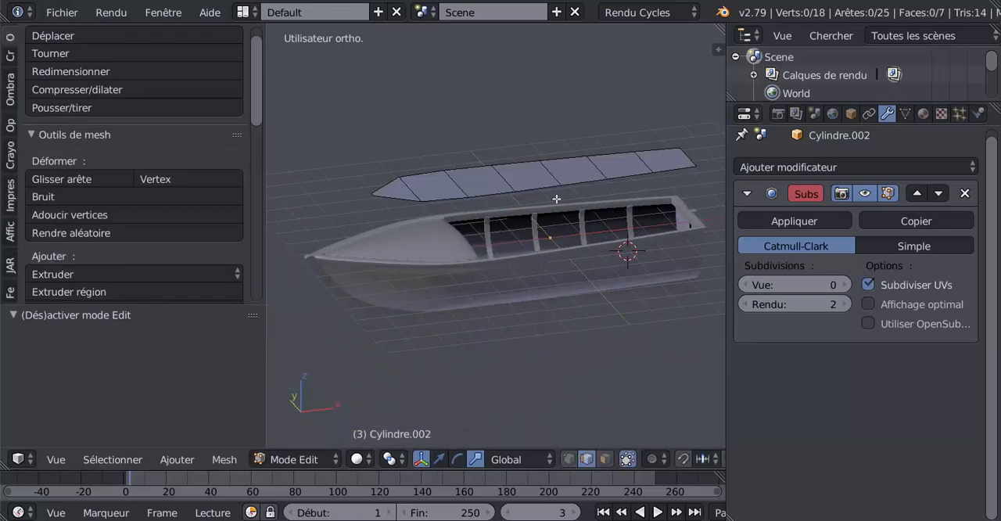
scroll(537, 175, up, 2)
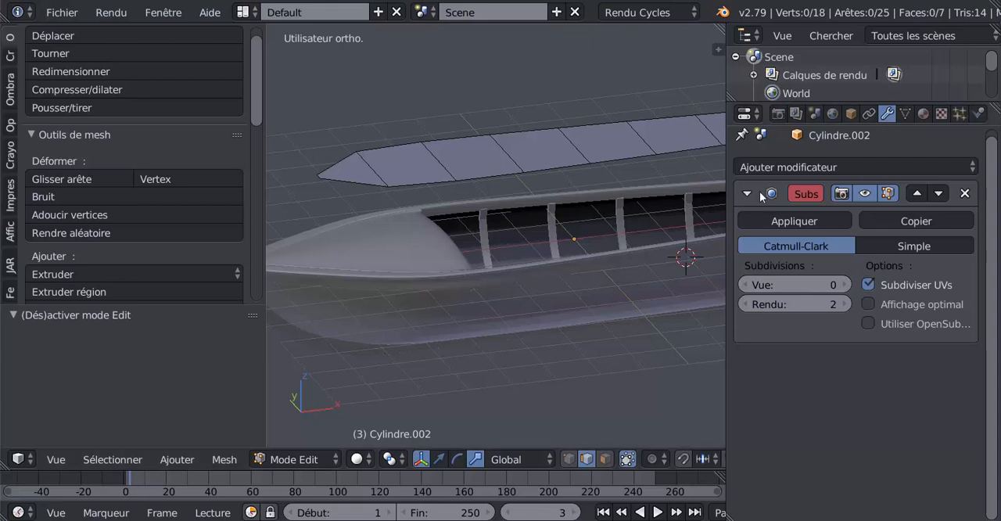
key(Tab)
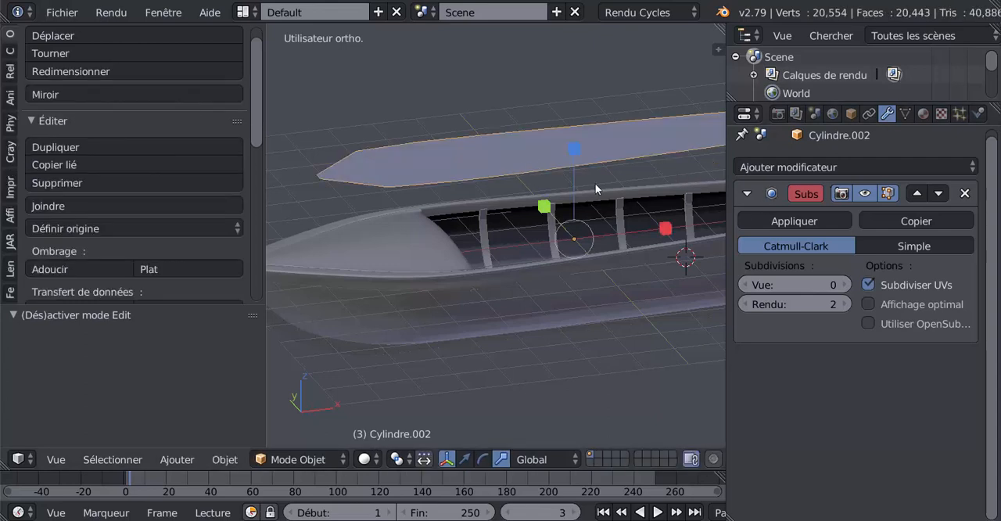
click(466, 460)
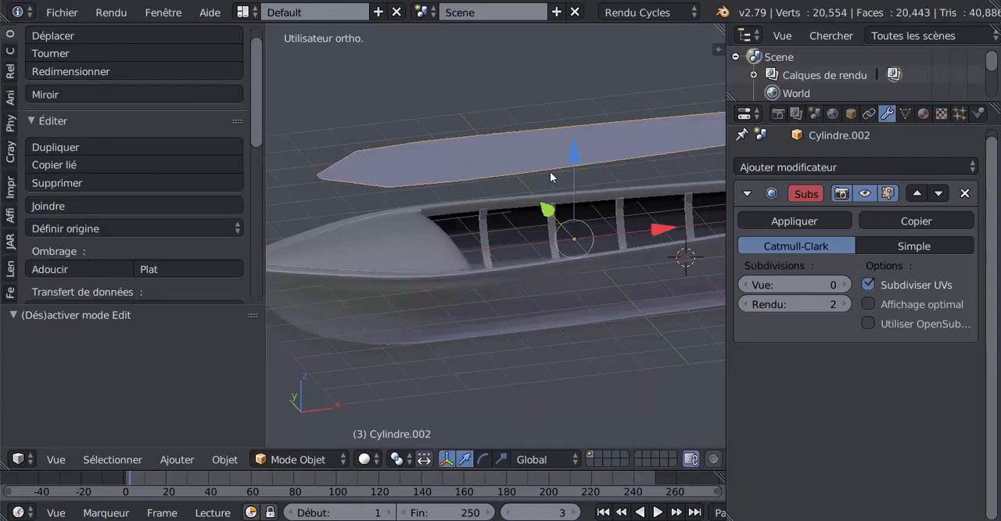
Try the surface inside the hull by lowering it along Z, and raise it back above the boat
drag(576, 151, 580, 249)
middle_drag(580, 248, 437, 255)
scroll(437, 255, up, 3)
mouse_move(452, 310)
middle_down()
mouse_move(474, 303)
mouse_move(448, 303)
middle_up()
drag(431, 327, 433, 356)
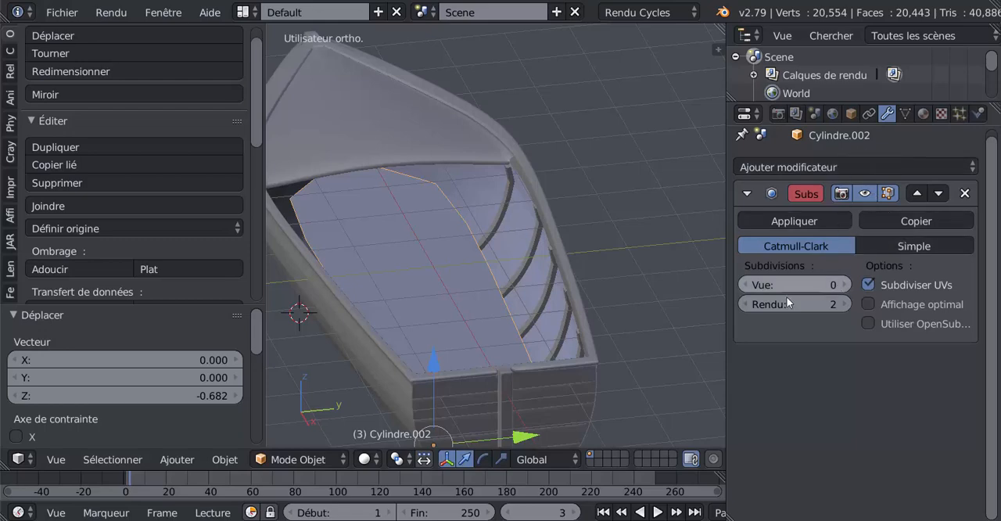
scroll(536, 272, down, 3)
drag(462, 276, 499, 159)
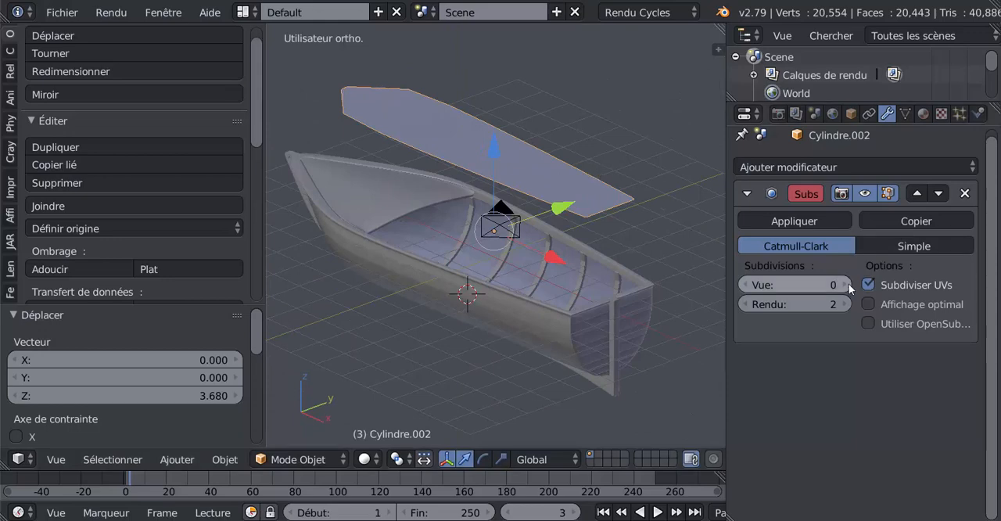
Set the subdivision modifier's view level to 2 and add one loop cut close to the surface's stern edge to square off its corners
click(845, 285)
click(845, 284)
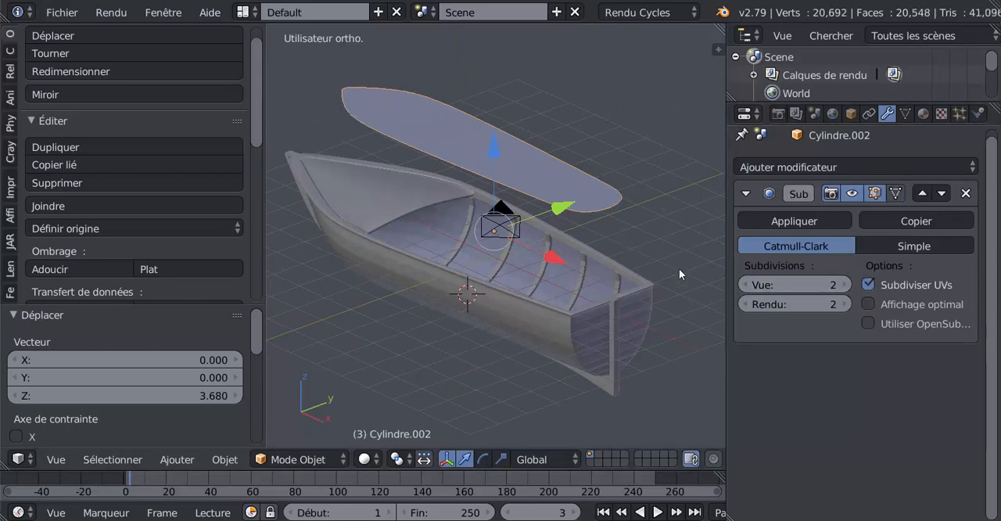
key(Tab)
mouse_move(610, 235)
middle_down()
mouse_move(592, 243)
mouse_move(600, 228)
middle_up()
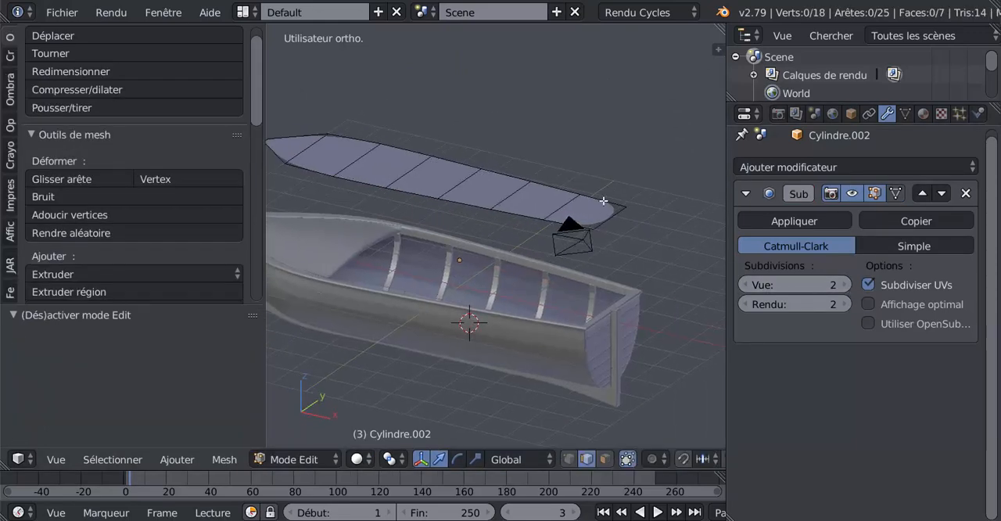
key(ctrl+t)
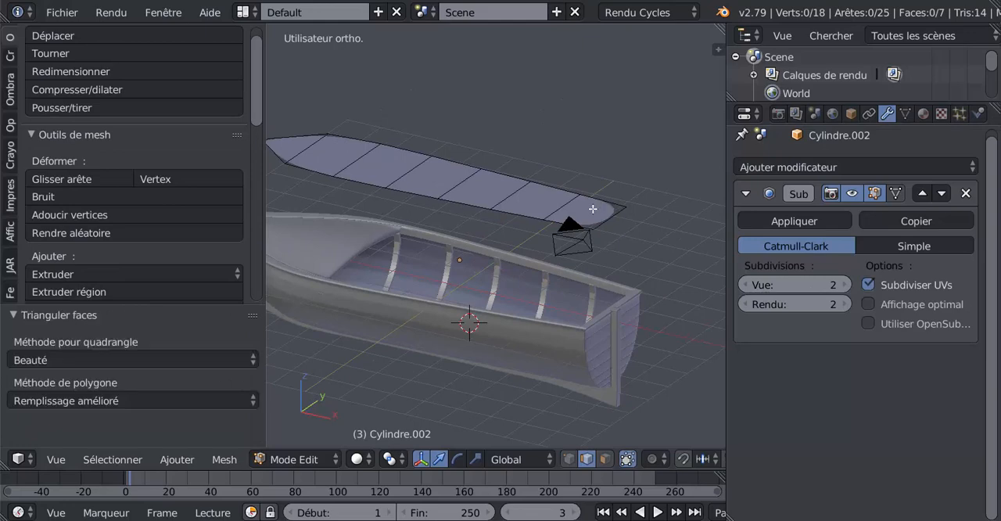
key(ctrl+r)
click(595, 208)
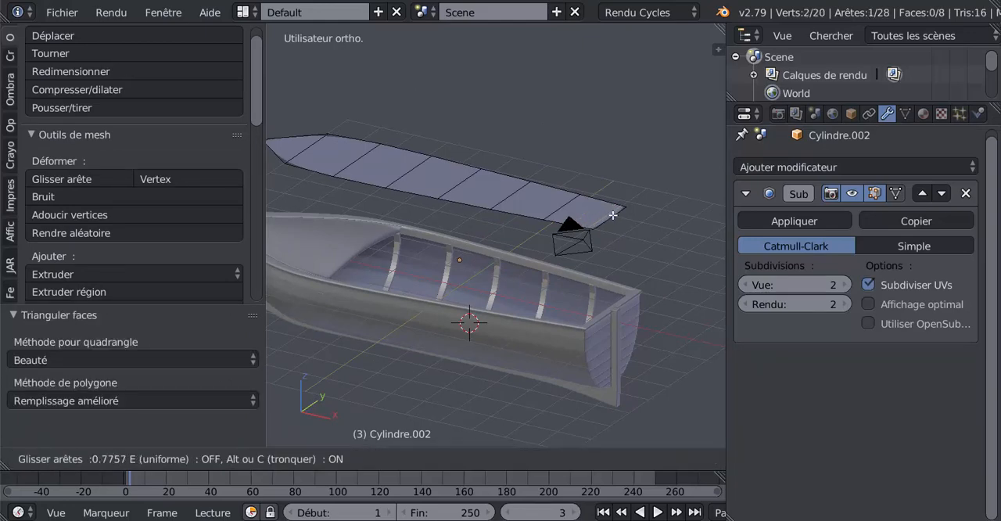
click(618, 215)
Examine the rounded bow end of the subdivided surface above the boat
middle_drag(620, 214, 586, 232)
scroll(586, 233, up, 5)
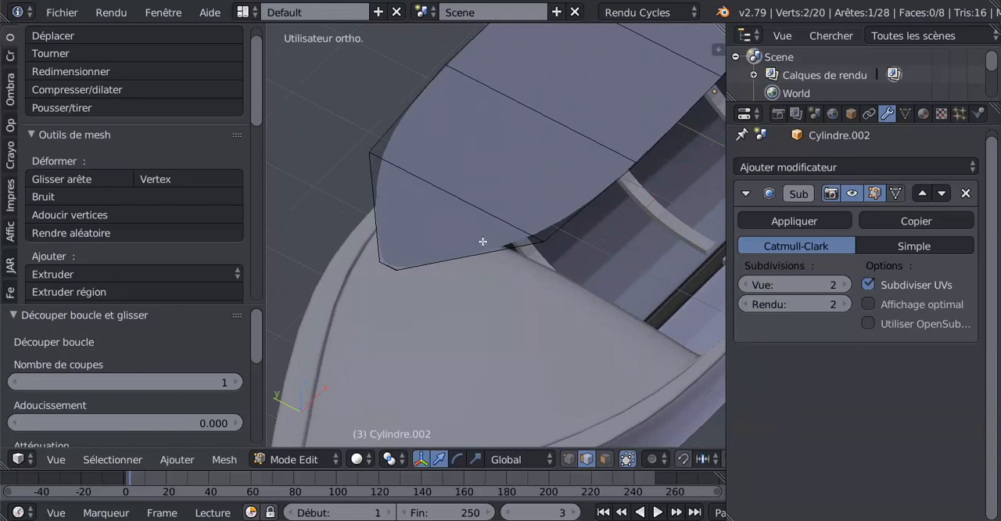
scroll(483, 242, down, 5)
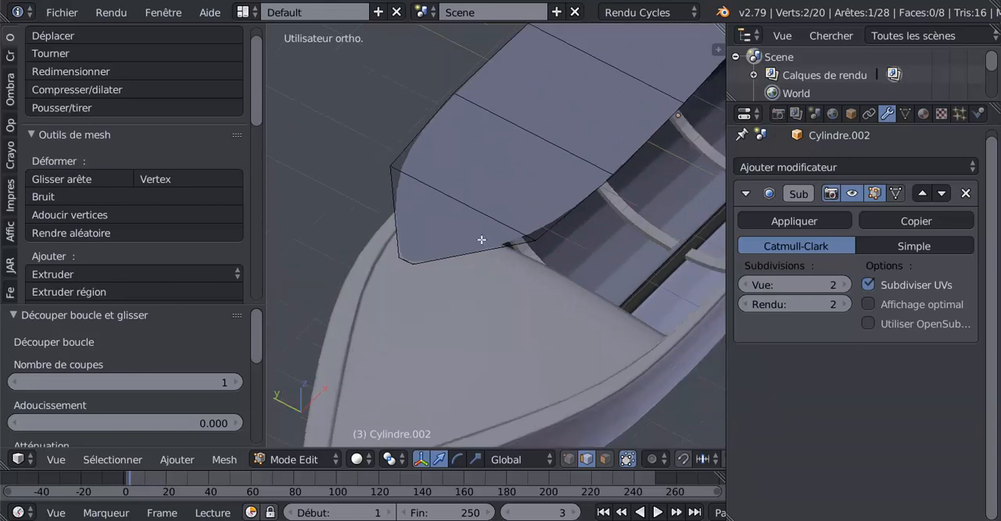
right_click(542, 186)
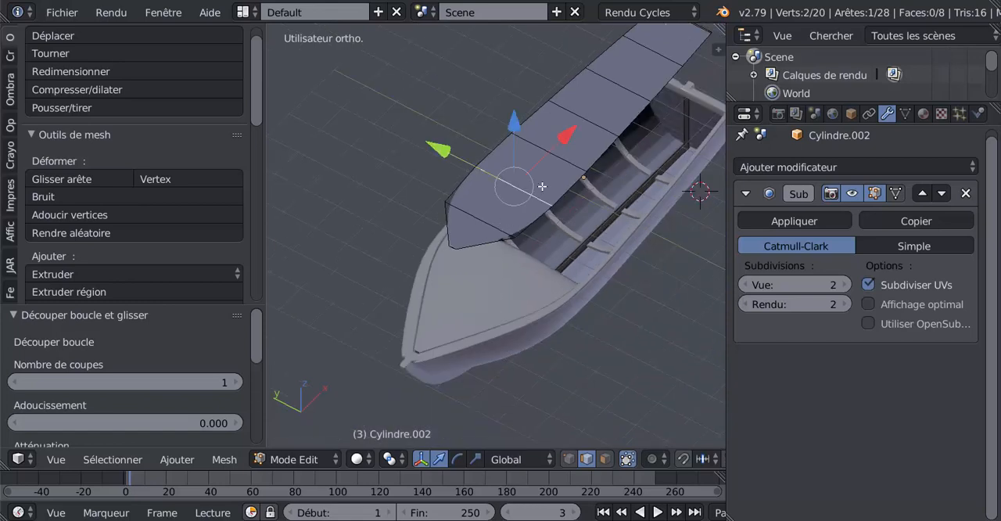
scroll(500, 197, down, 2)
middle_drag(501, 197, 457, 208)
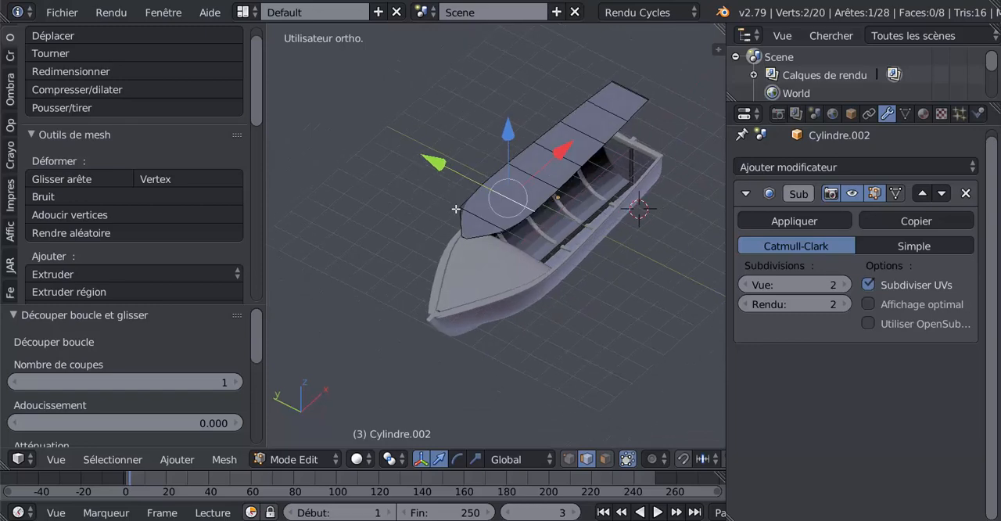
mouse_move(256, 100)
mouse_down()
mouse_move(258, 126)
mouse_move(259, 116)
mouse_up()
middle_drag(577, 197, 574, 193)
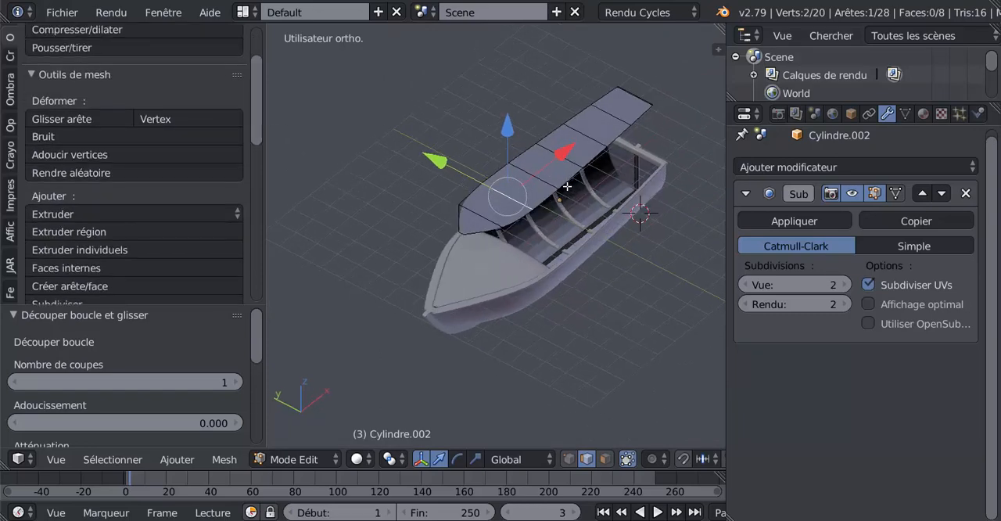
Lower the surface along Z into the hull by about 3.3 and a further 1.06 units, and adjust its height by 0.039
key(Tab)
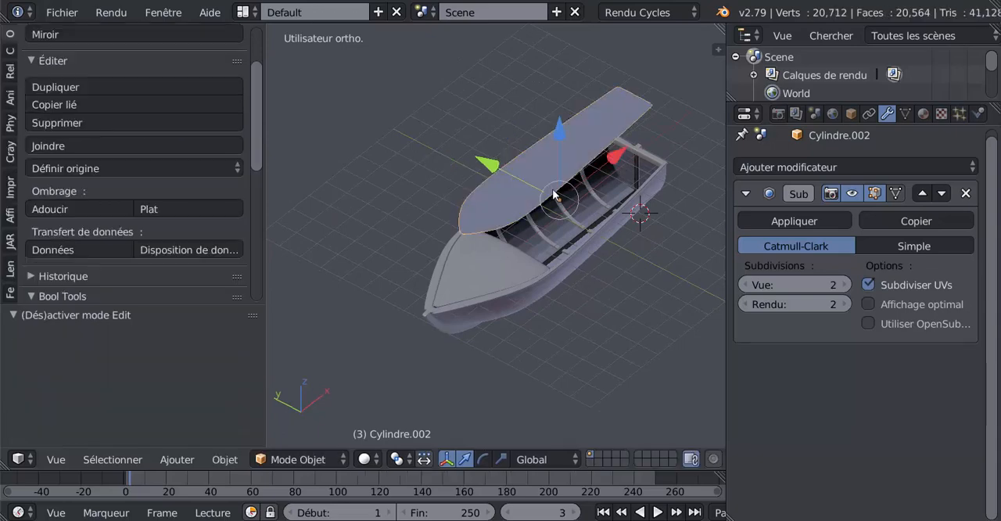
drag(560, 130, 570, 198)
middle_drag(570, 197, 491, 244)
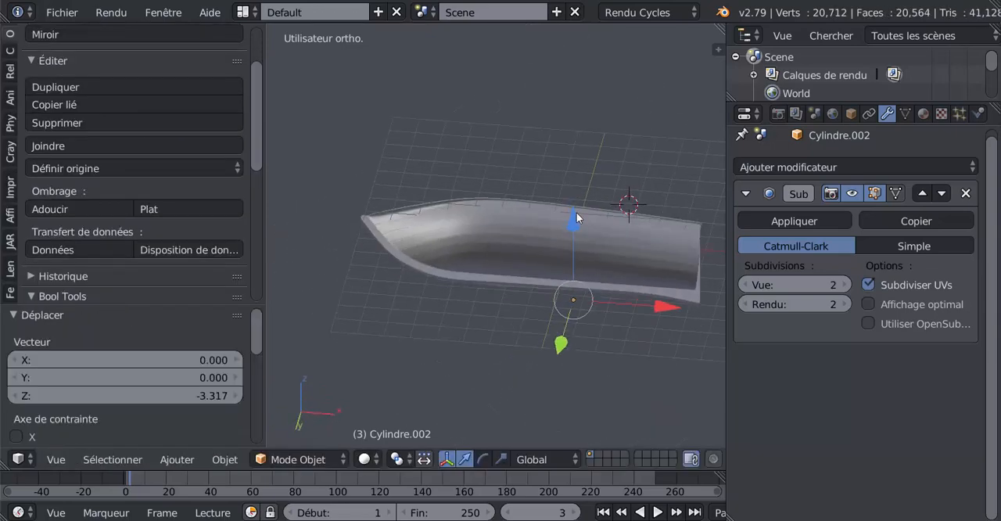
drag(576, 212, 577, 240)
scroll(570, 263, up, 6)
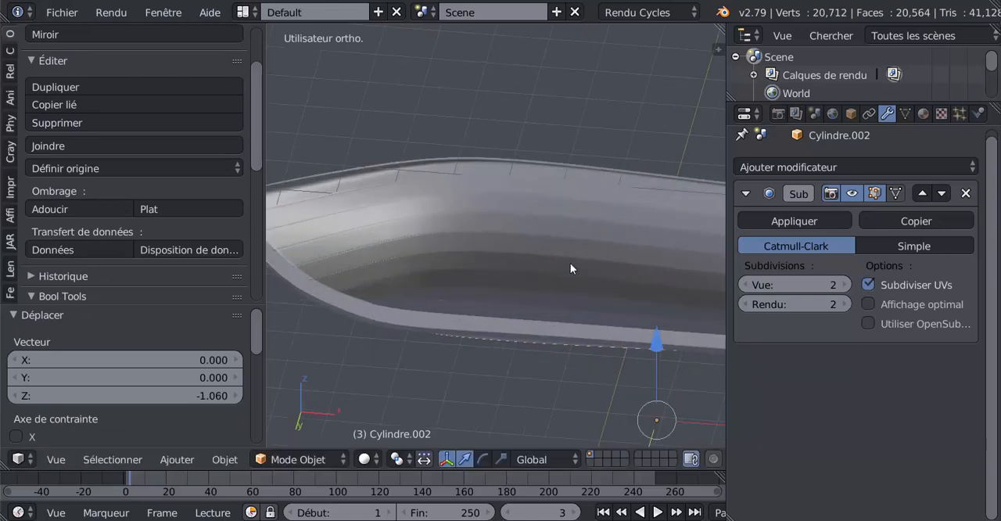
middle_drag(645, 233, 667, 284)
drag(592, 293, 595, 288)
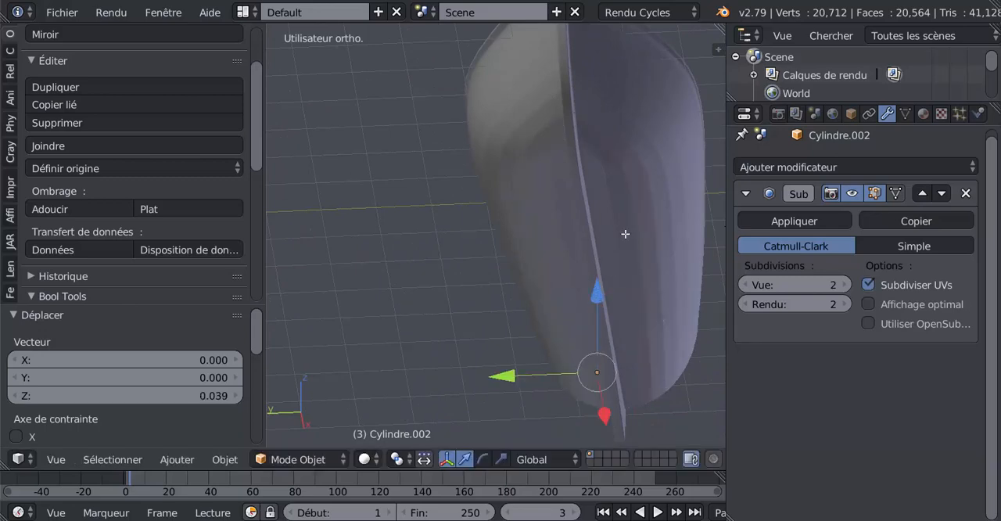
Fine-tune the surface's height along Z while checking the hull from below, so that it sits inside as the boat's floor
key(Tab)
middle_drag(626, 232, 627, 207)
key(Tab)
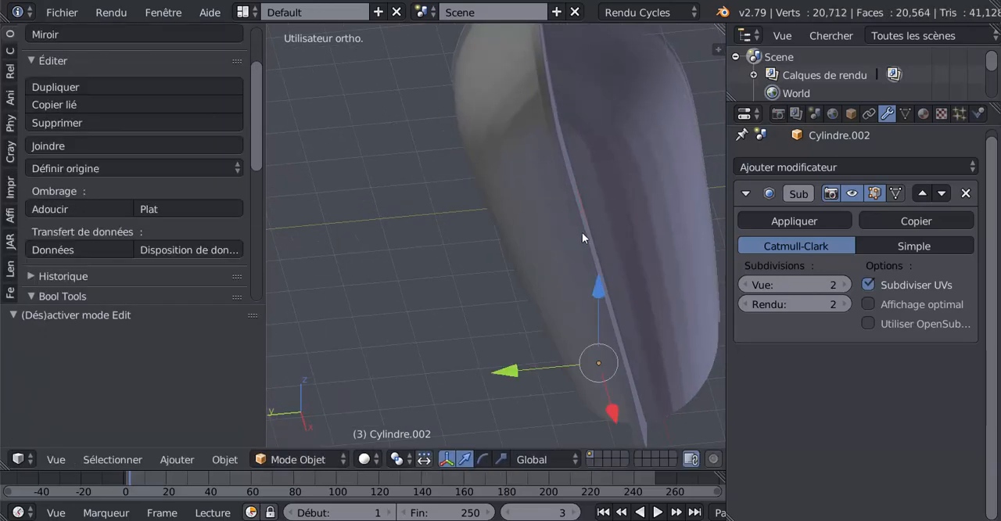
drag(595, 283, 595, 282)
key(Tab)
middle_drag(640, 233, 619, 261)
key(Tab)
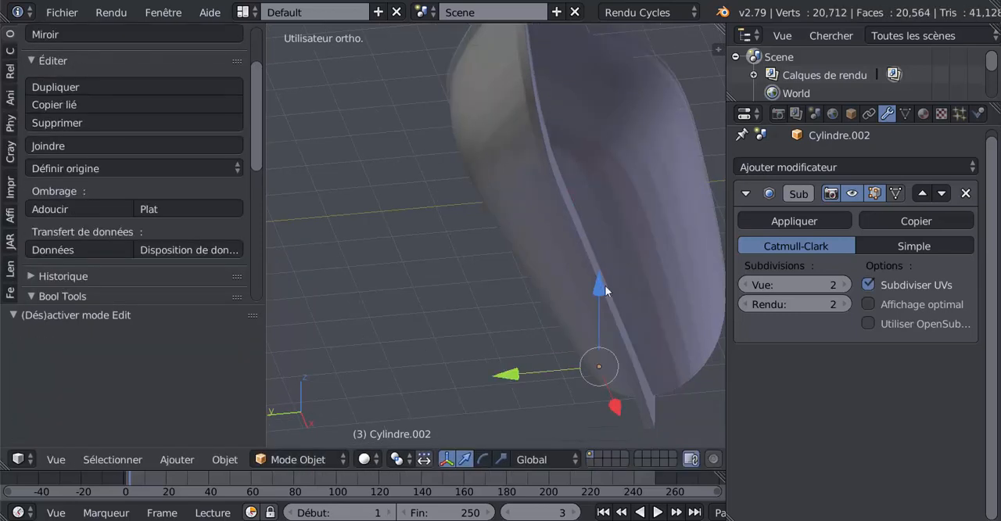
drag(593, 287, 594, 279)
key(Tab)
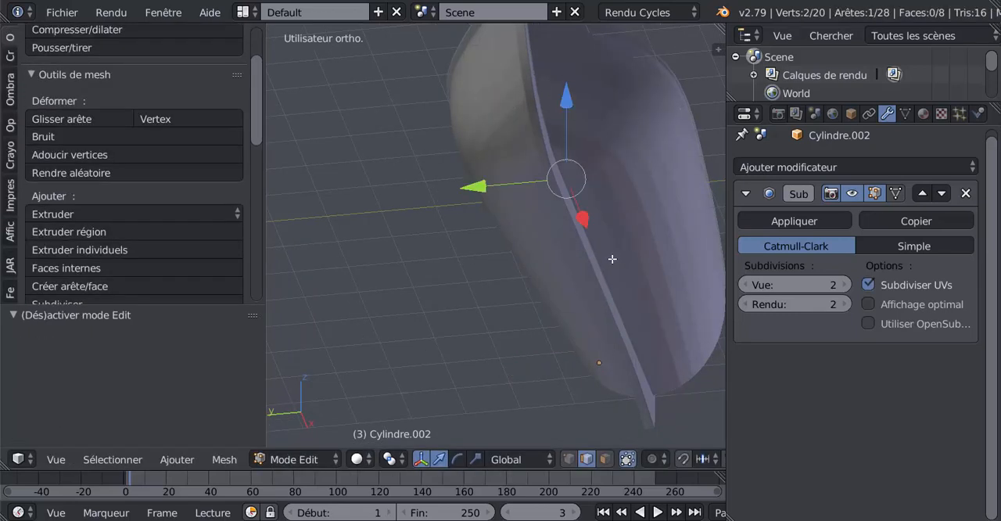
middle_drag(597, 320, 527, 309)
key(Tab)
key(Tab)
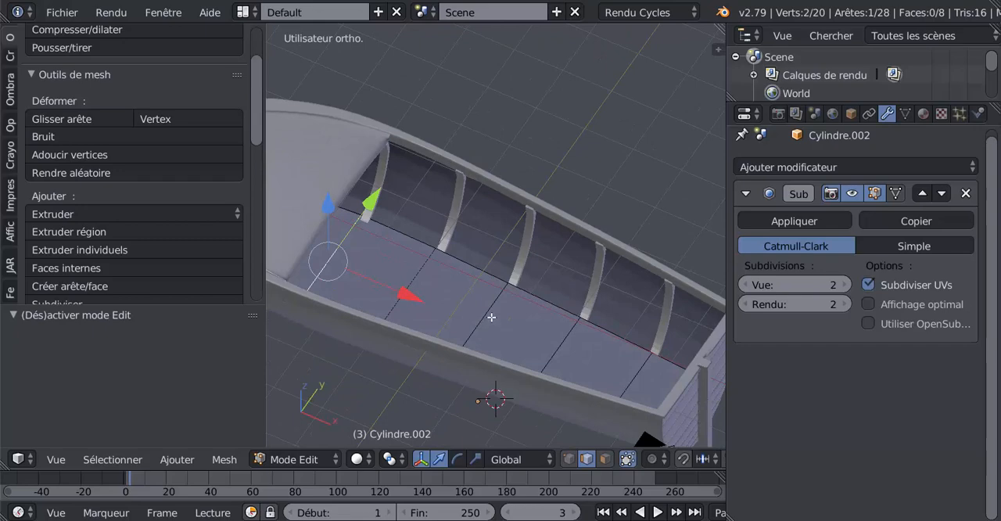
Select all faces of the floor surface, recalculate their normals and return to object mode
scroll(491, 316, down, 4)
middle_drag(493, 316, 476, 328)
scroll(476, 327, up, 4)
key(Tab)
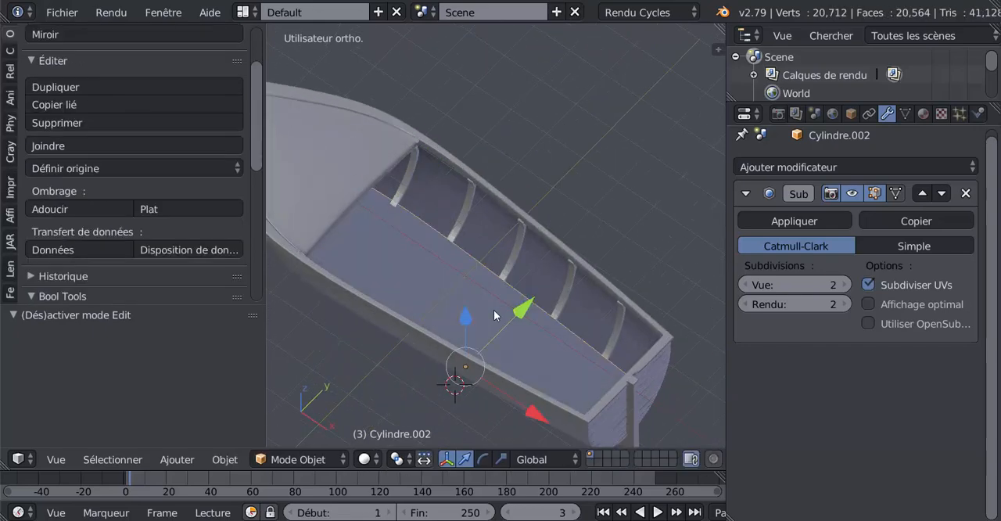
key(Tab)
key(a)
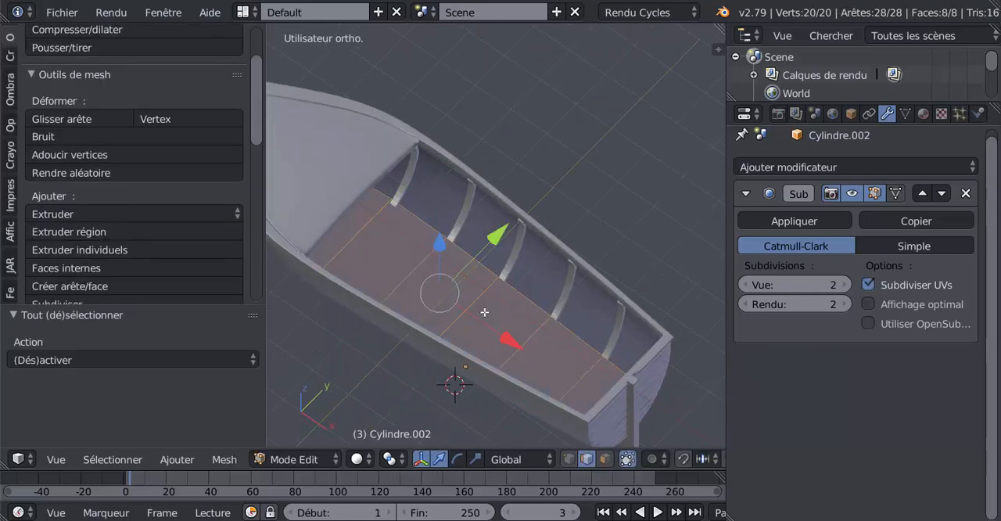
scroll(55, 137, down, 10)
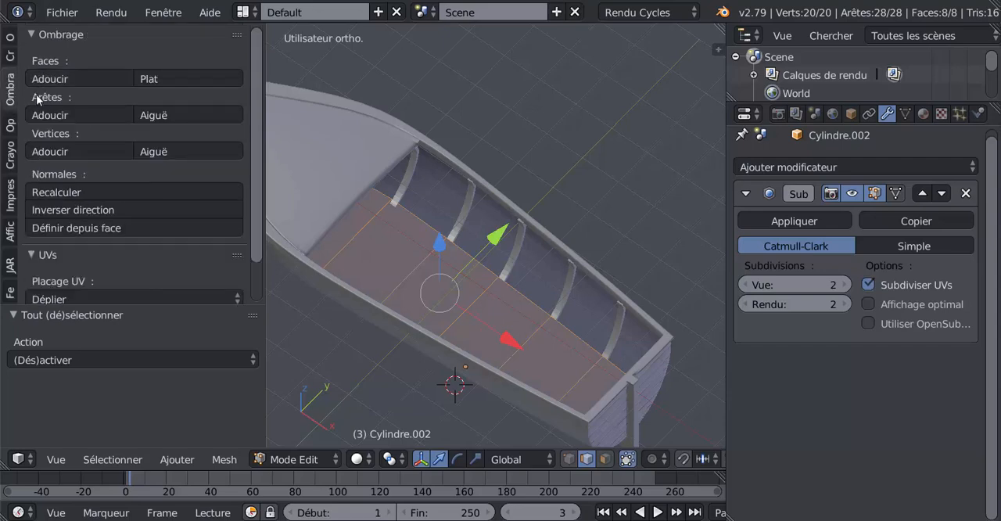
click(59, 194)
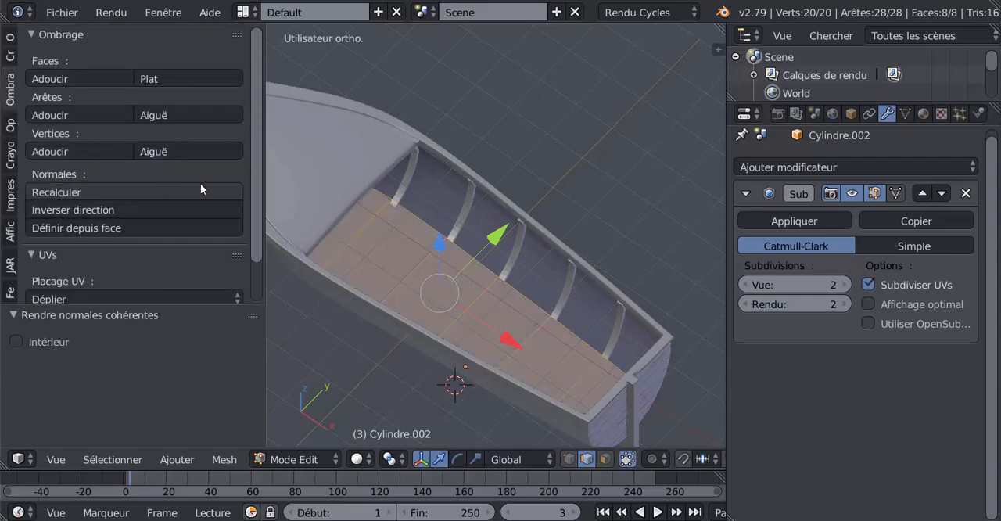
key(Tab)
Add a cube with radius 1.000 to the scene in the orthographic top view
middle_drag(485, 254, 441, 257)
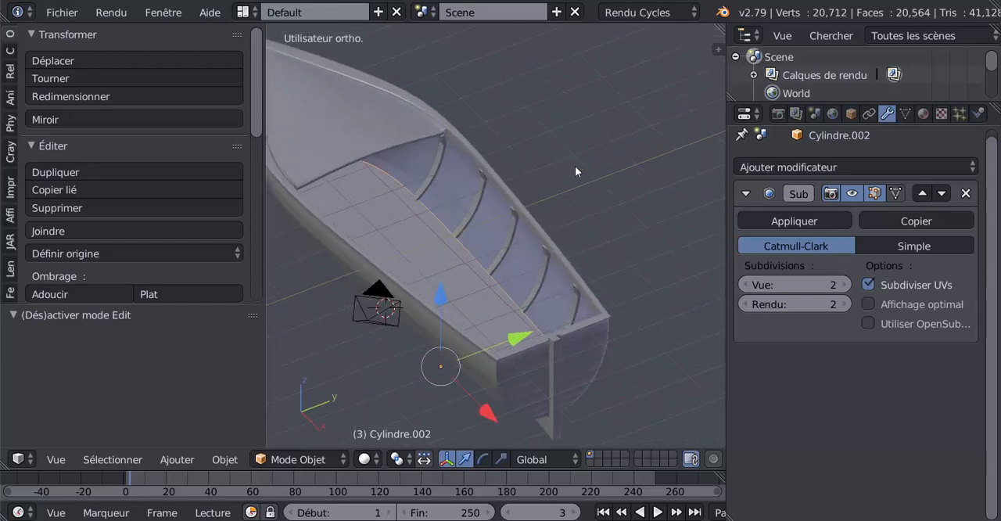
key(KP_7)
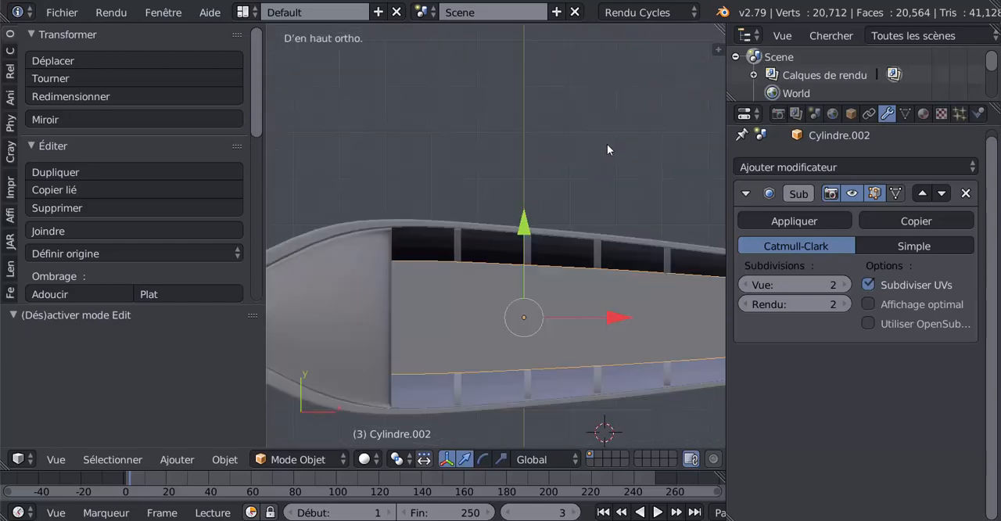
scroll(605, 145, down, 4)
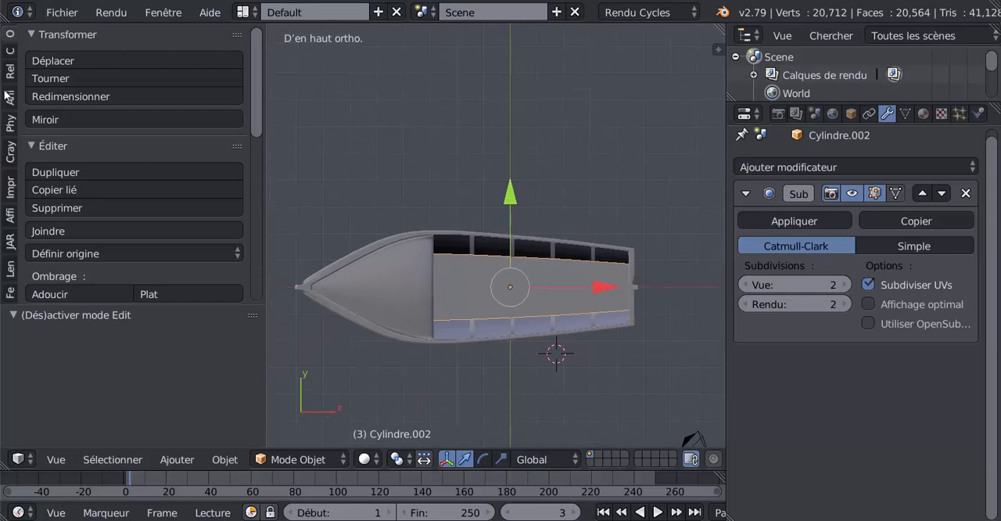
click(10, 52)
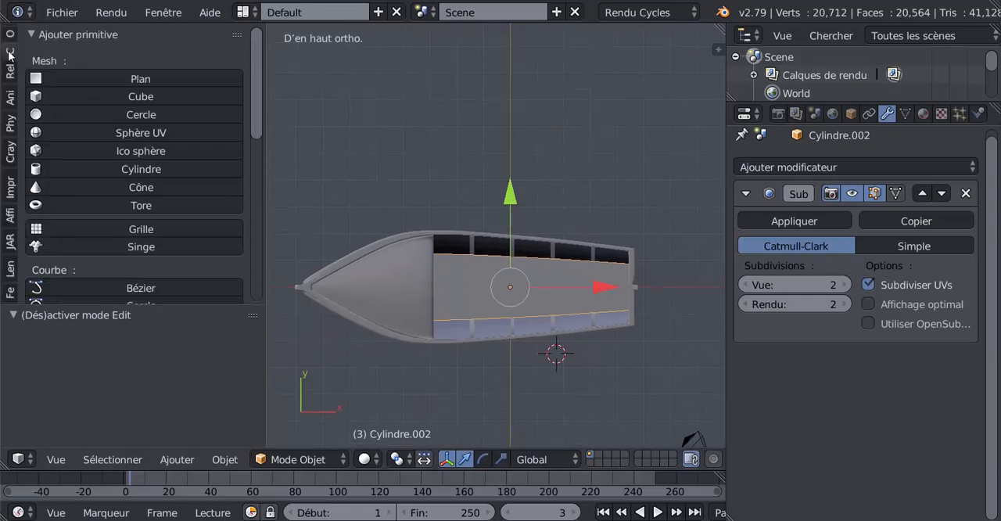
click(44, 97)
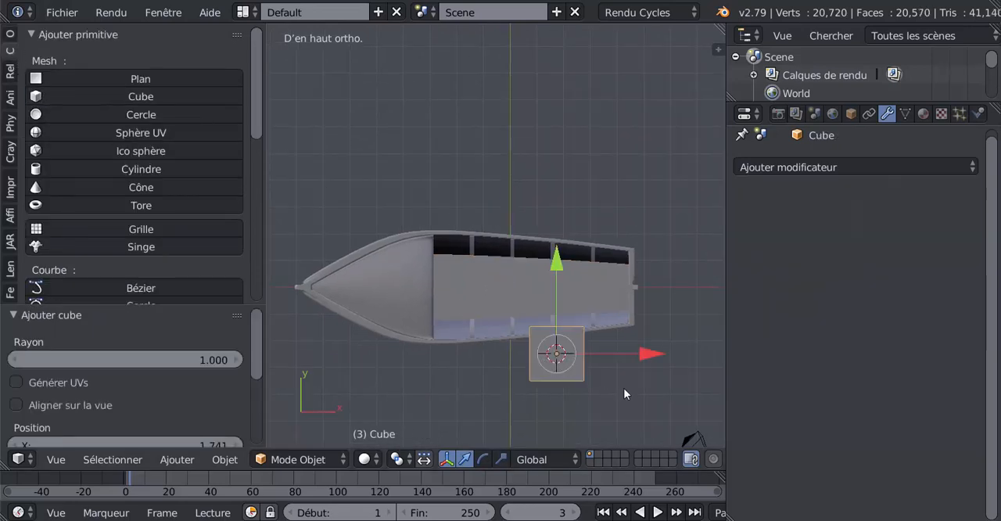
Snap the 3D cursor to the scene centre and snap the cube to the cursor with offset kept
key(shift+s)
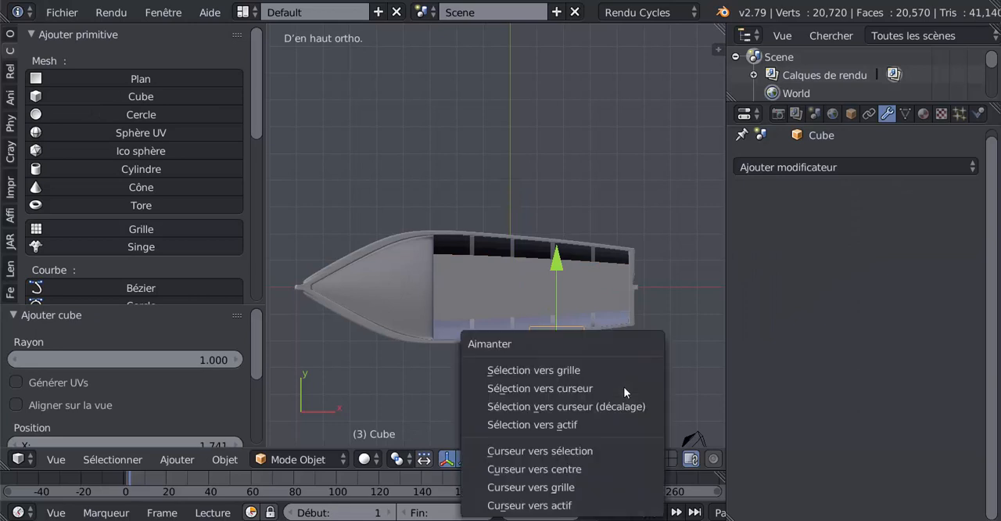
click(547, 468)
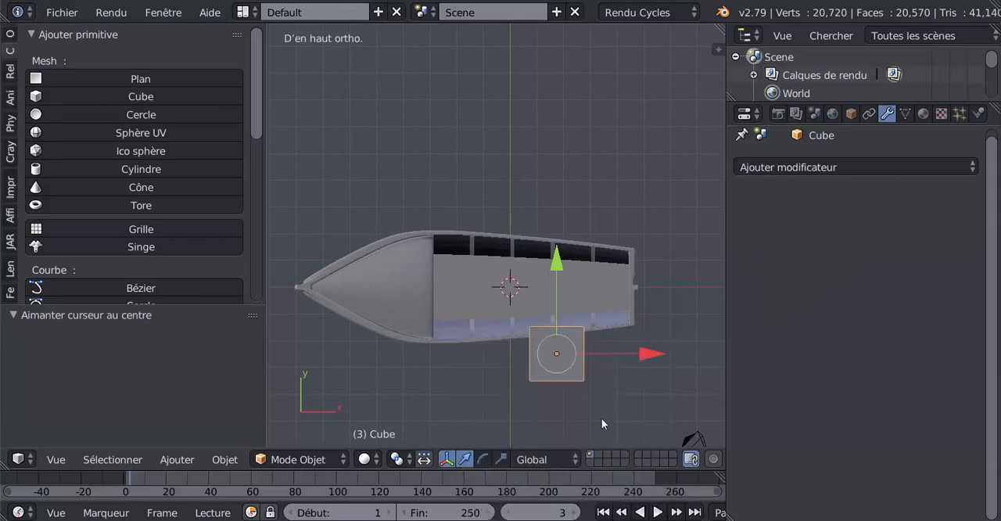
key(shift+s)
click(524, 354)
scroll(509, 268, up, 3)
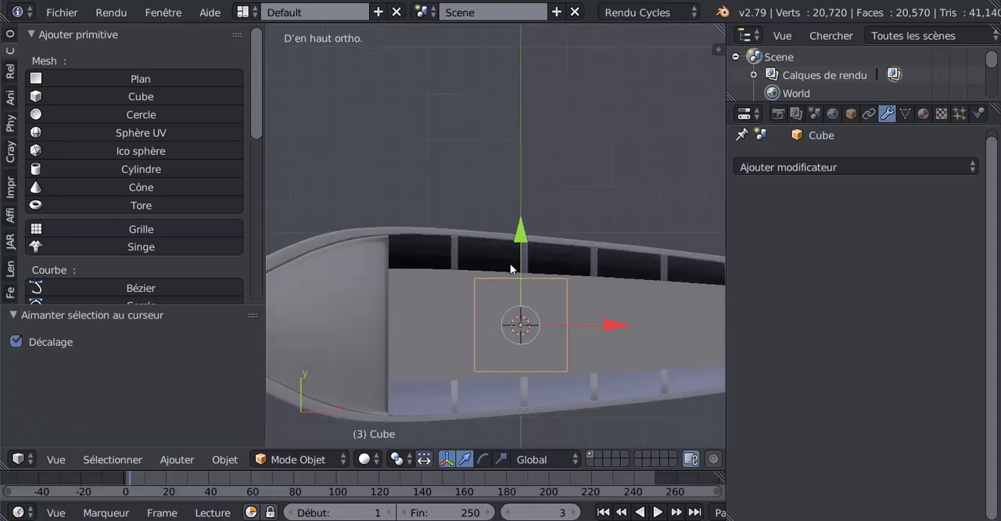
Scale the centred cube along its axes into a thin plank running across the hull as a bench
middle_drag(518, 335, 509, 353)
click(501, 459)
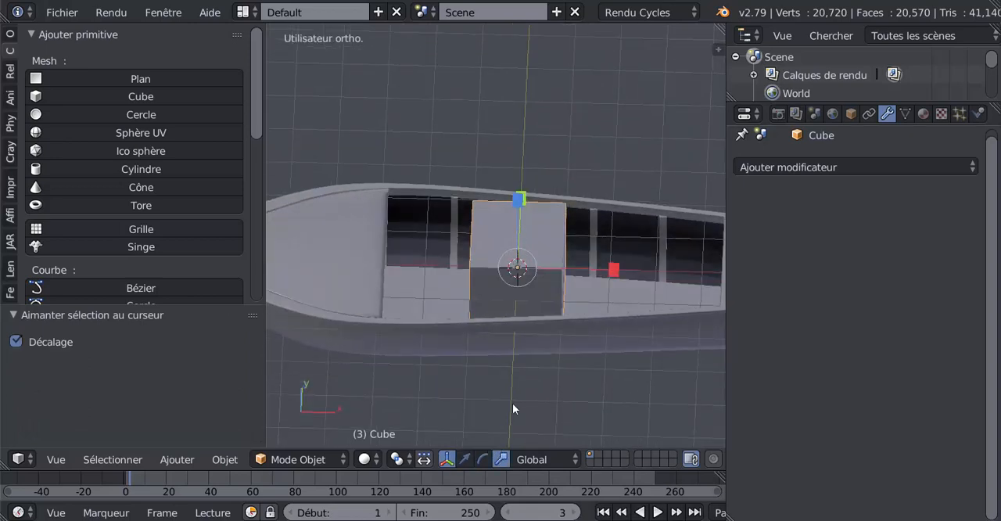
middle_drag(514, 405, 515, 293)
drag(520, 110, 516, 201)
drag(520, 110, 524, 133)
middle_drag(525, 133, 469, 293)
drag(467, 293, 473, 236)
drag(512, 211, 554, 195)
Adjust the plank's mesh in edit mode to the hull's width, finishing with a scale of 0.977 along Y
key(Tab)
mouse_move(554, 196)
middle_down()
mouse_move(548, 255)
mouse_move(518, 266)
mouse_move(512, 299)
middle_up()
key(z)
drag(504, 255, 529, 253)
middle_drag(508, 254, 467, 172)
scroll(481, 201, up, 3)
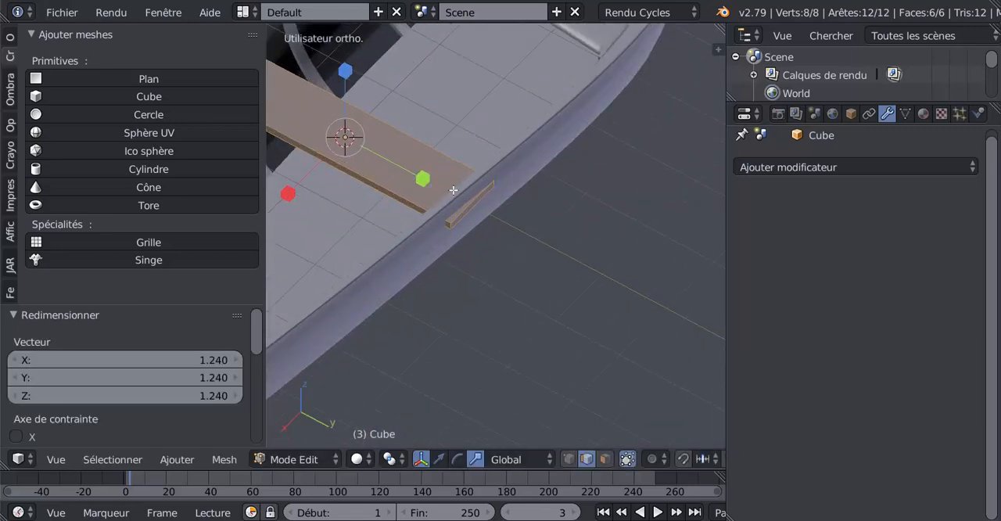
drag(433, 183, 431, 181)
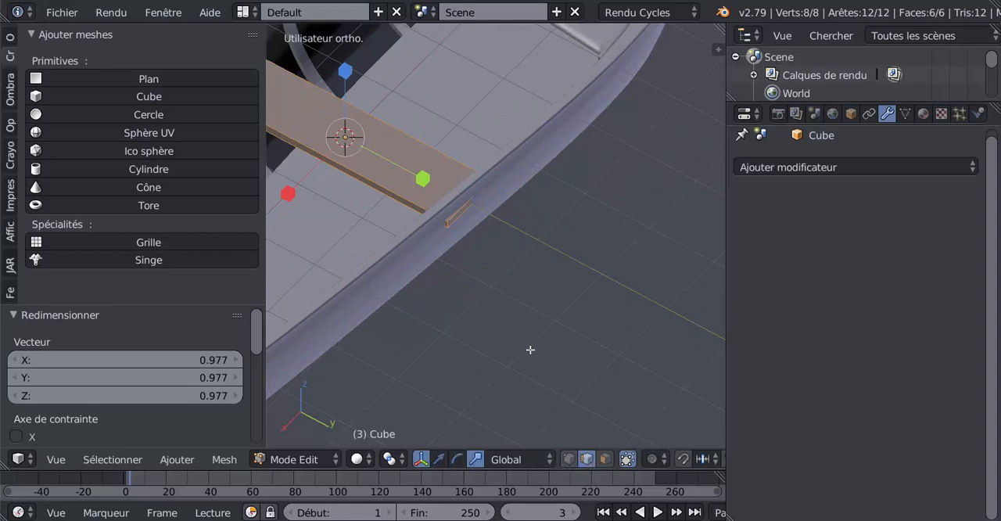
Select the two vertical end edges on one long side of the plank and scale them slightly inward, then return to object mode
scroll(424, 279, up, 3)
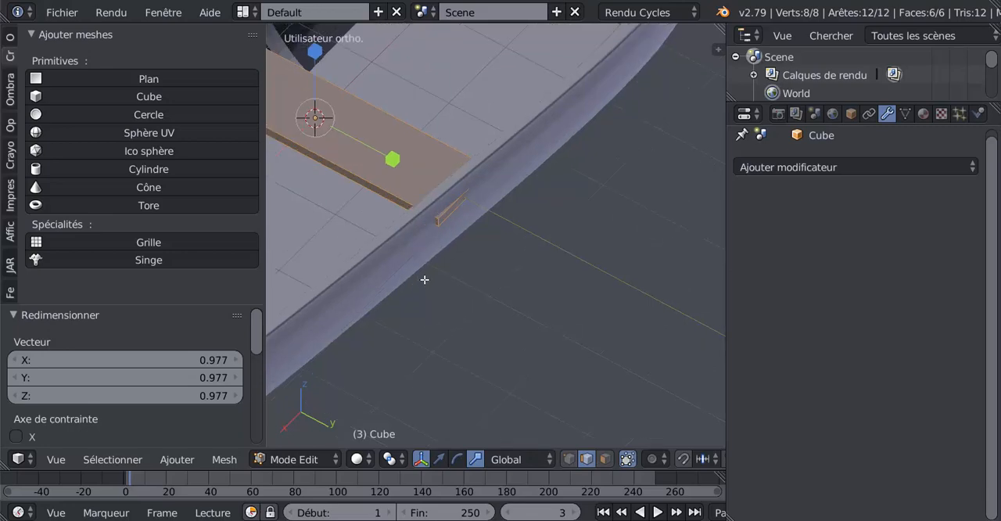
right_click(428, 187)
middle_drag(426, 187, 526, 238)
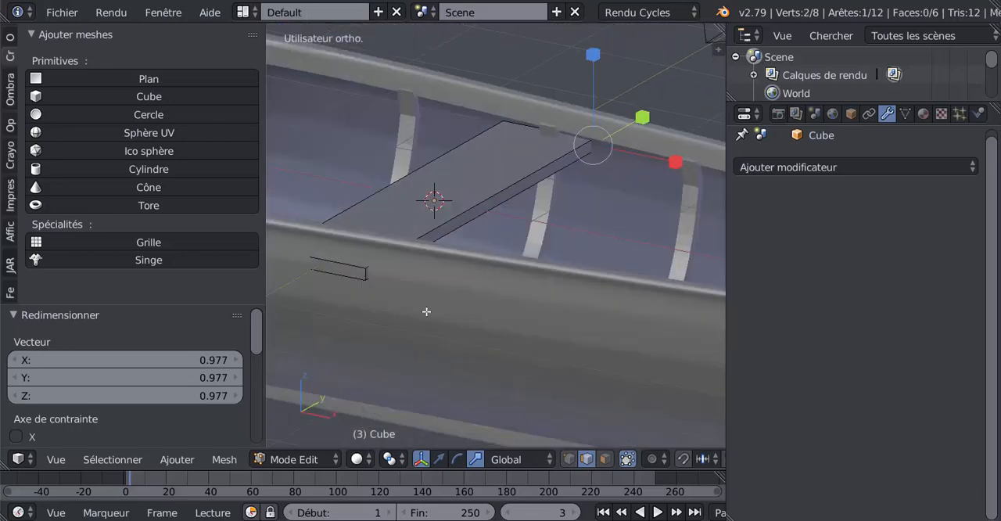
shift+right_click(365, 274)
middle_drag(397, 290, 410, 299)
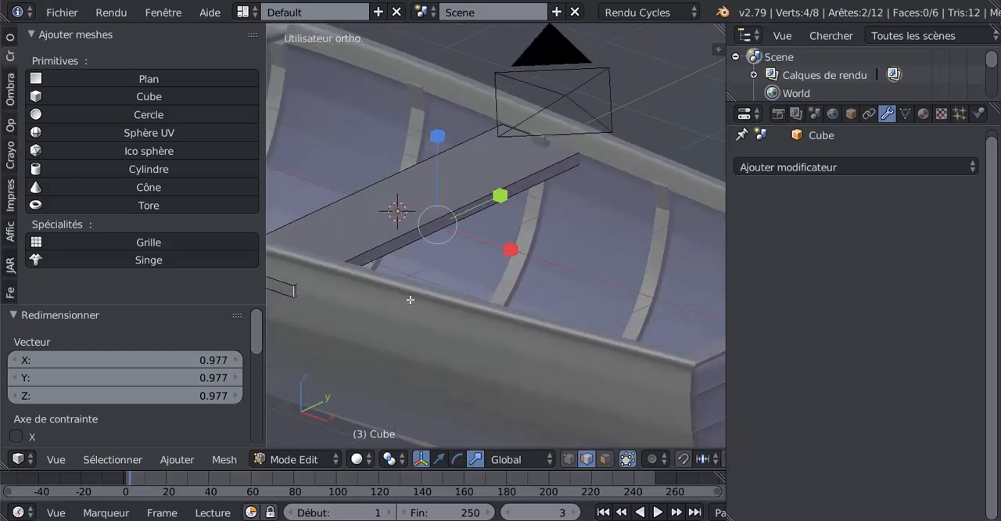
key(s)
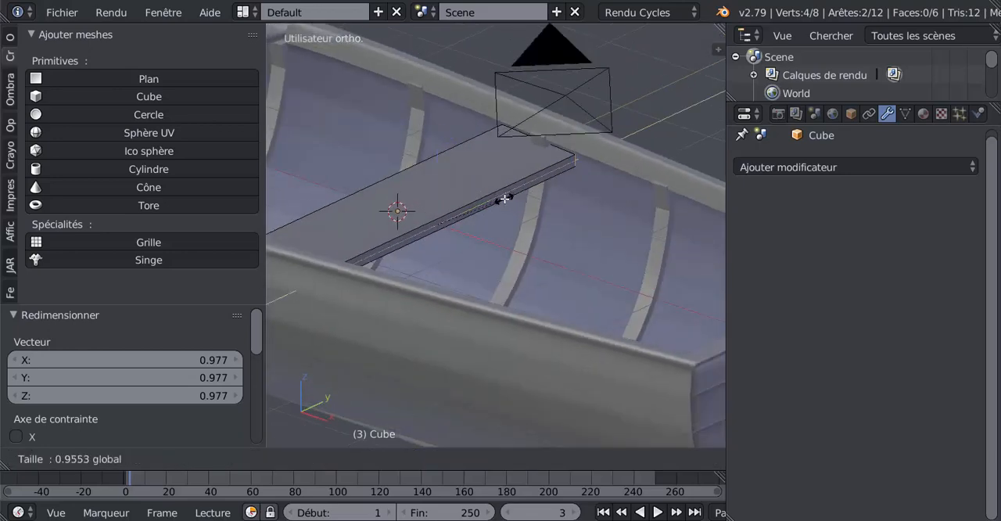
click(501, 205)
key(Tab)
Lower the bench along Z so that it sits below the hull's rim
middle_drag(498, 218, 566, 250)
scroll(564, 246, up, 2)
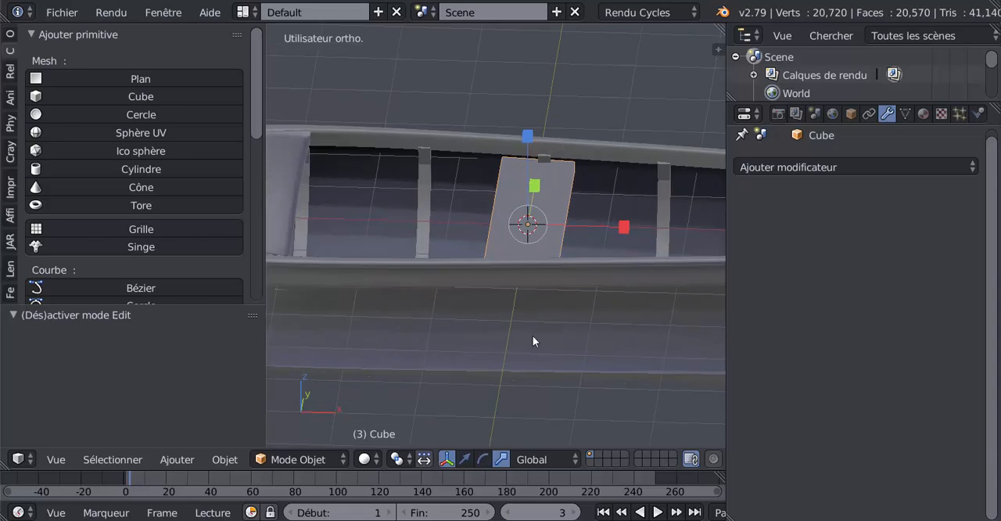
click(466, 460)
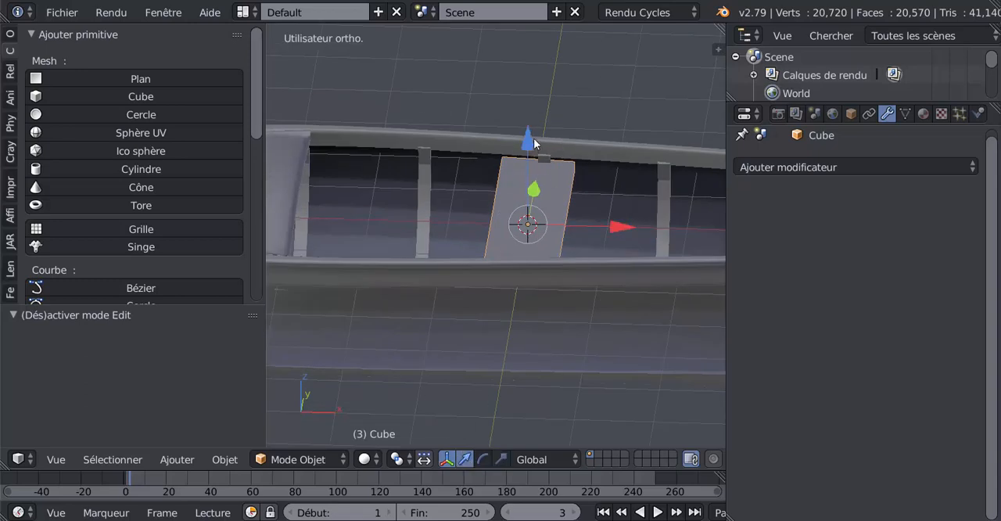
drag(534, 144, 532, 154)
Select the bench's whole mesh in edit mode and shift it slightly along X to centre it on the nearby rib
key(Tab)
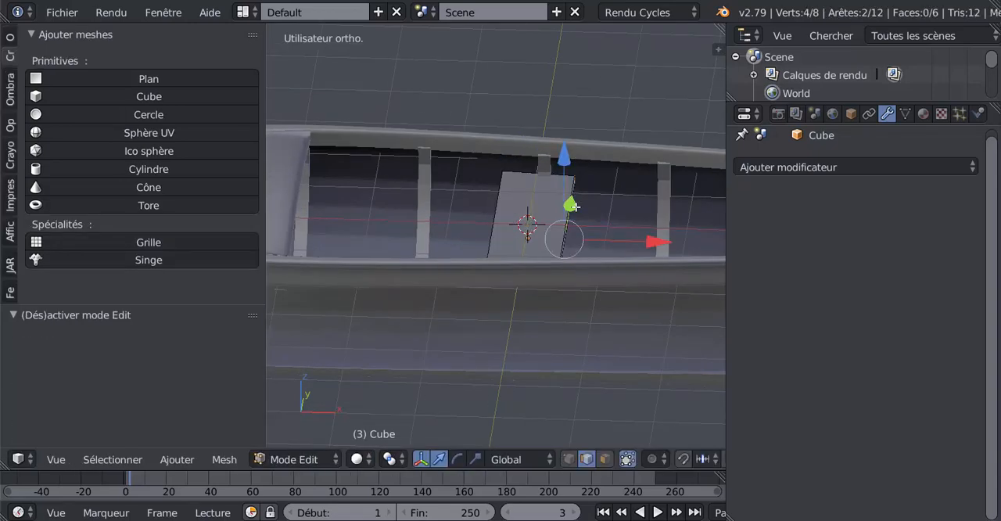
drag(654, 248, 656, 246)
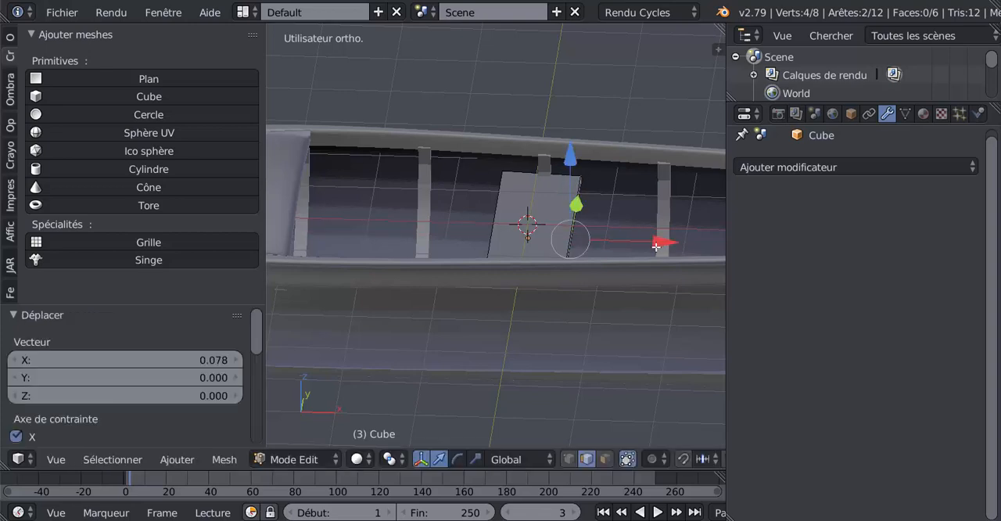
key(ctrl+z)
key(a)
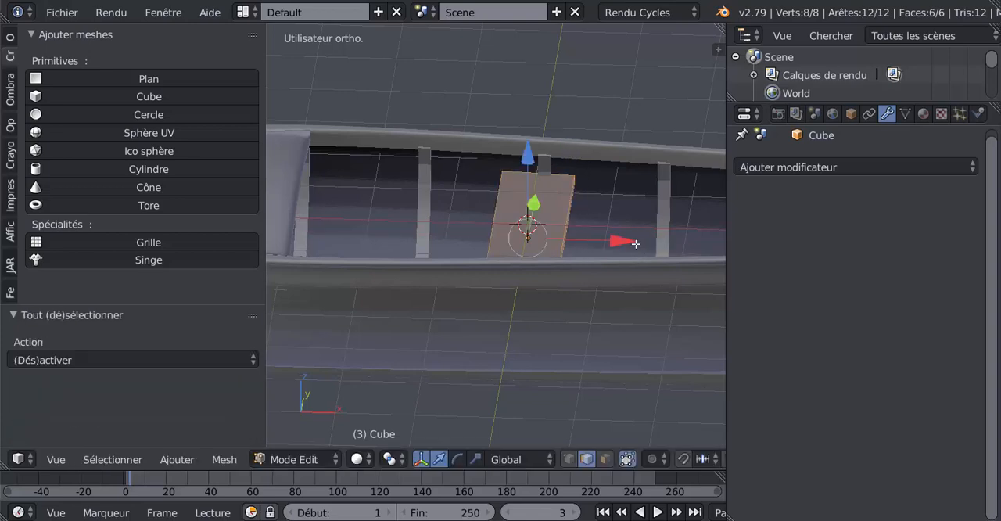
drag(623, 240, 628, 237)
key(Tab)
Duplicate the bench and move the copy 3.100 along X towards the stern
middle_drag(627, 236, 331, 264)
scroll(481, 281, down, 5)
middle_drag(557, 233, 649, 277)
scroll(508, 269, up, 3)
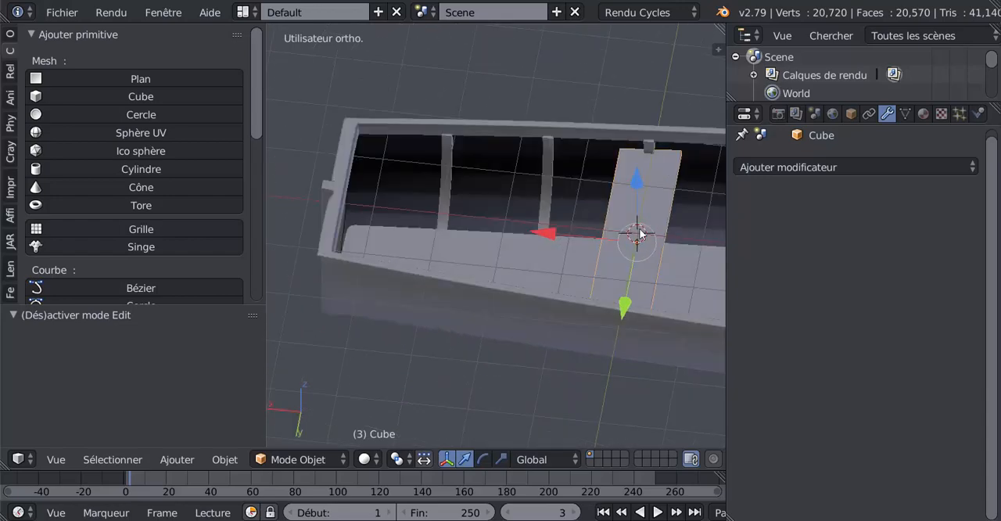
key(shift+d)
key(x)
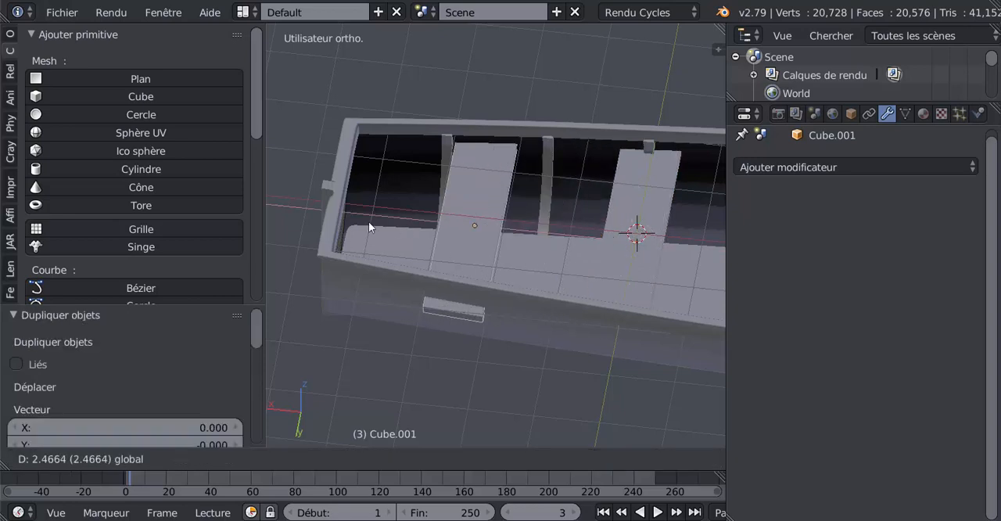
click(343, 227)
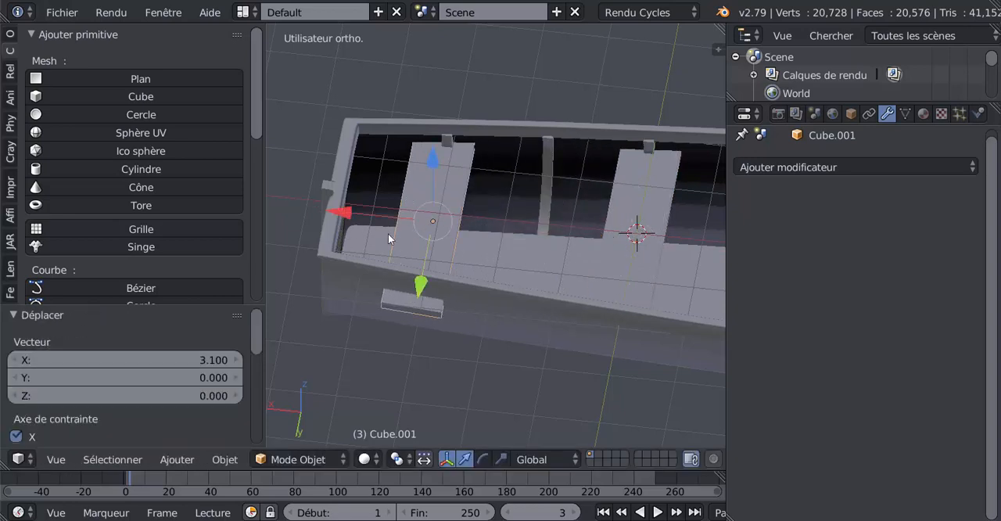
Shorten the stern bench along Y by a factor of 0.817 to fit the narrower hull
middle_drag(391, 234, 296, 265)
click(501, 459)
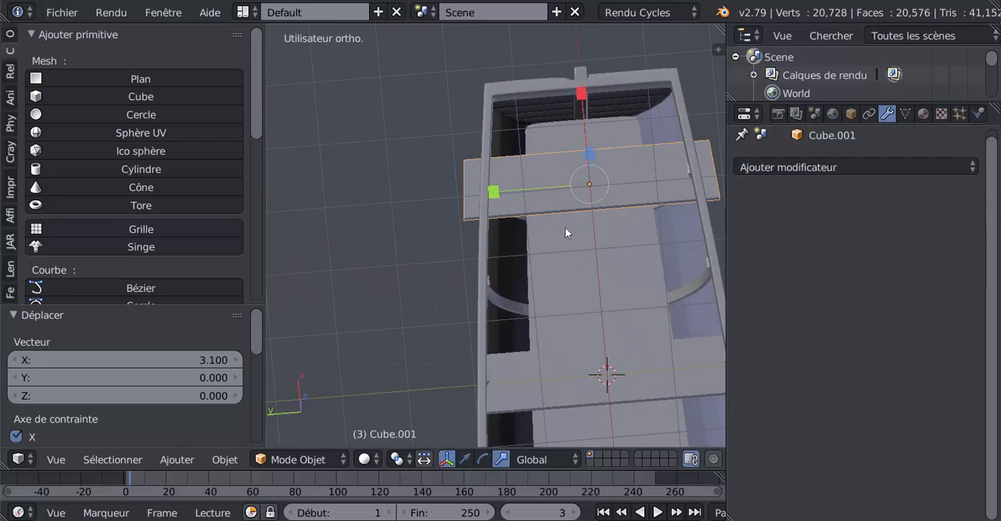
drag(504, 195, 519, 187)
Examine how both benches fit inside the hull from several angles
middle_drag(519, 187, 607, 146)
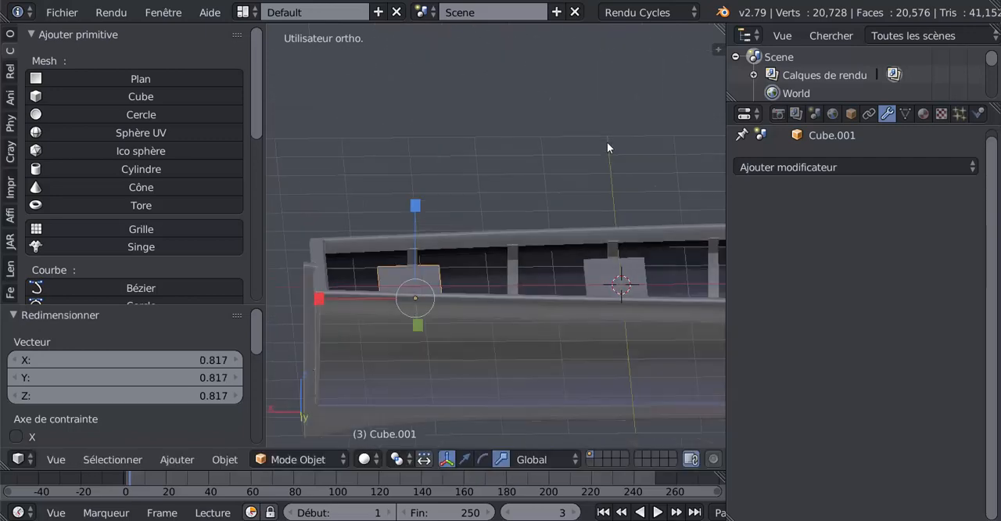
key(Tab)
middle_drag(537, 195, 478, 281)
scroll(472, 284, down, 5)
key(Tab)
key(Tab)
key(Tab)
middle_drag(547, 299, 441, 236)
scroll(454, 285, up, 3)
Try to join the middle bench with the hull object and undo the join
right_click(454, 284)
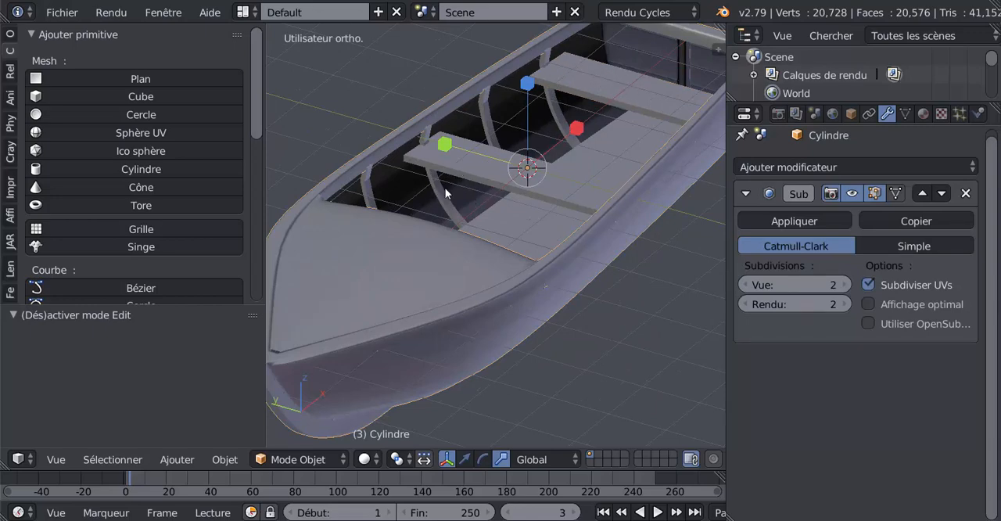
scroll(485, 262, down, 3)
scroll(490, 266, up, 2)
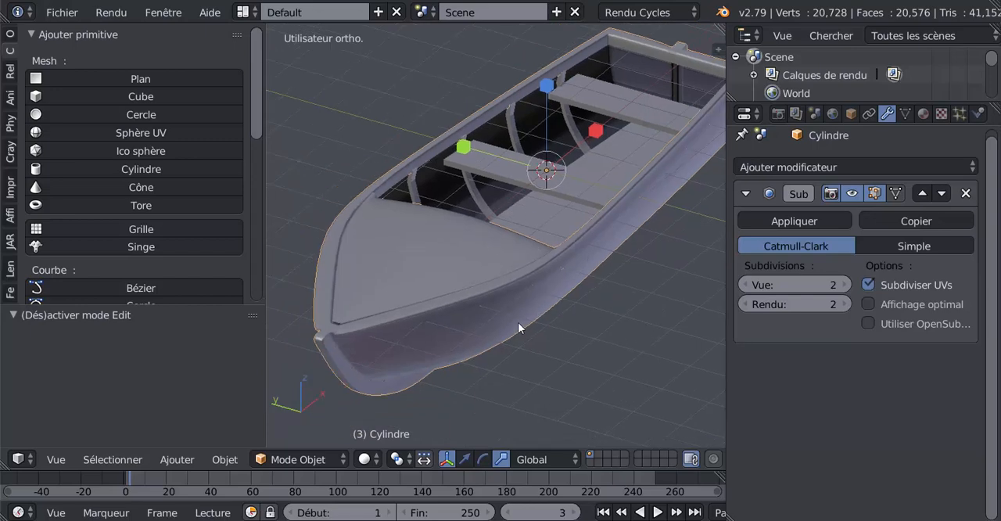
right_click(516, 173)
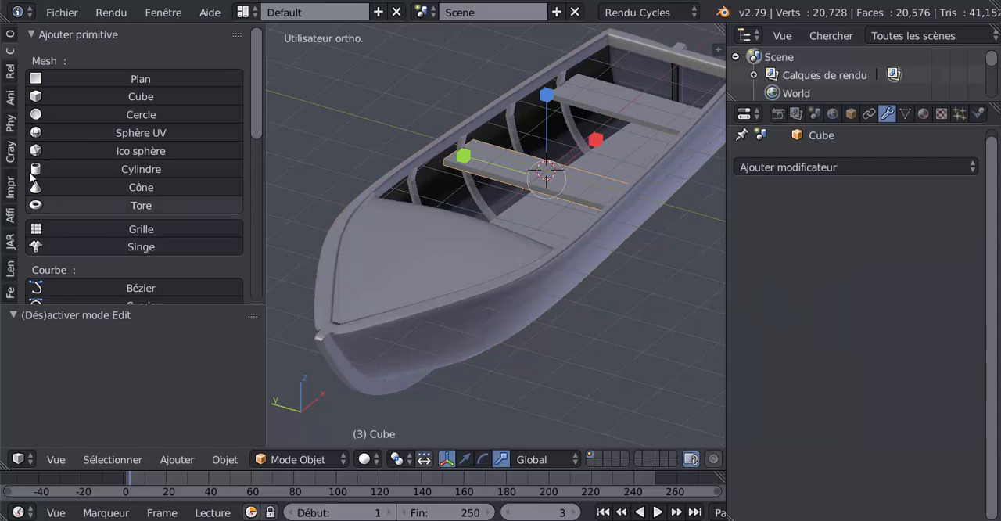
click(11, 35)
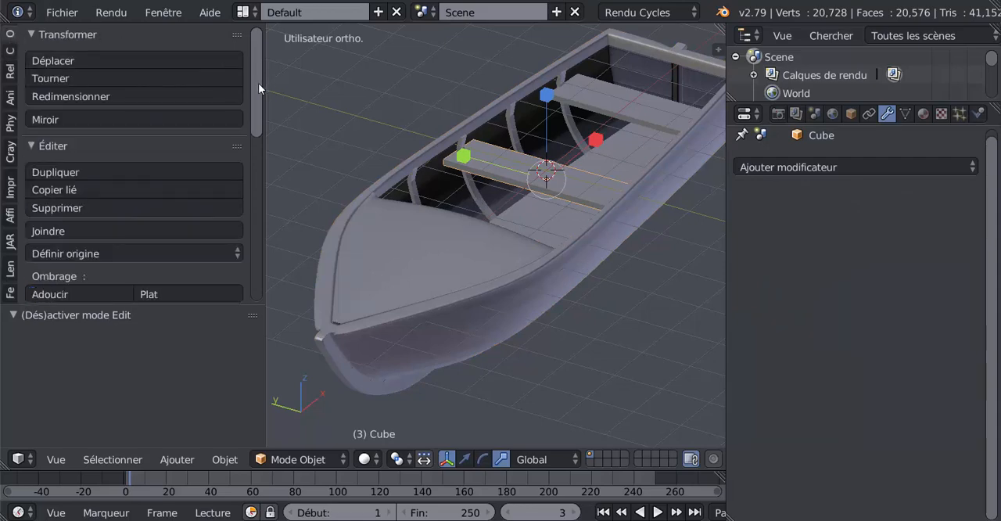
drag(258, 83, 259, 172)
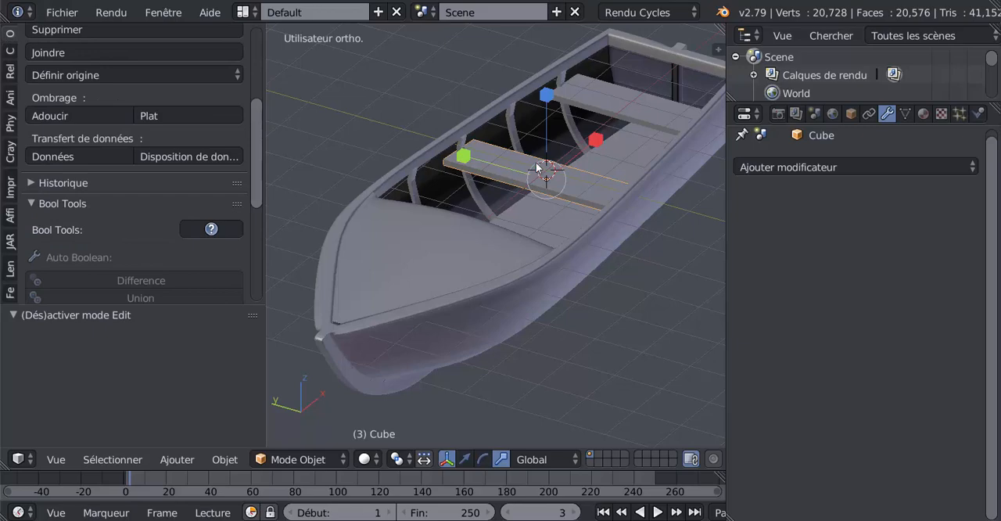
shift+right_click(509, 225)
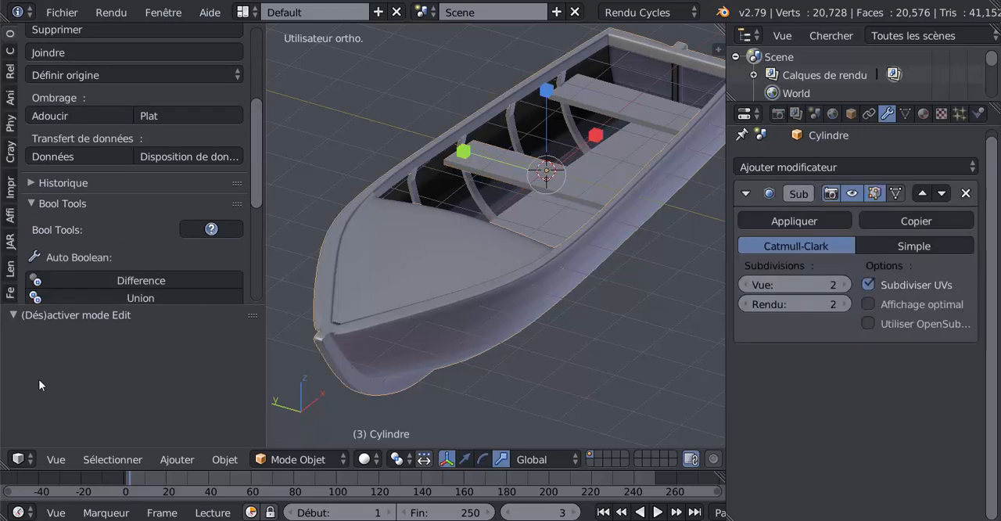
click(11, 34)
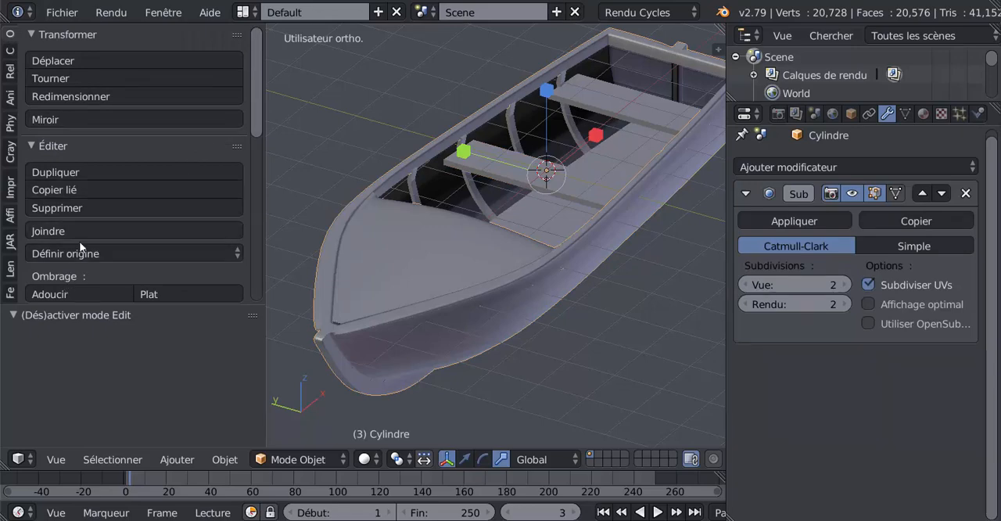
scroll(78, 207, down, 2)
click(48, 179)
scroll(510, 179, up, 3)
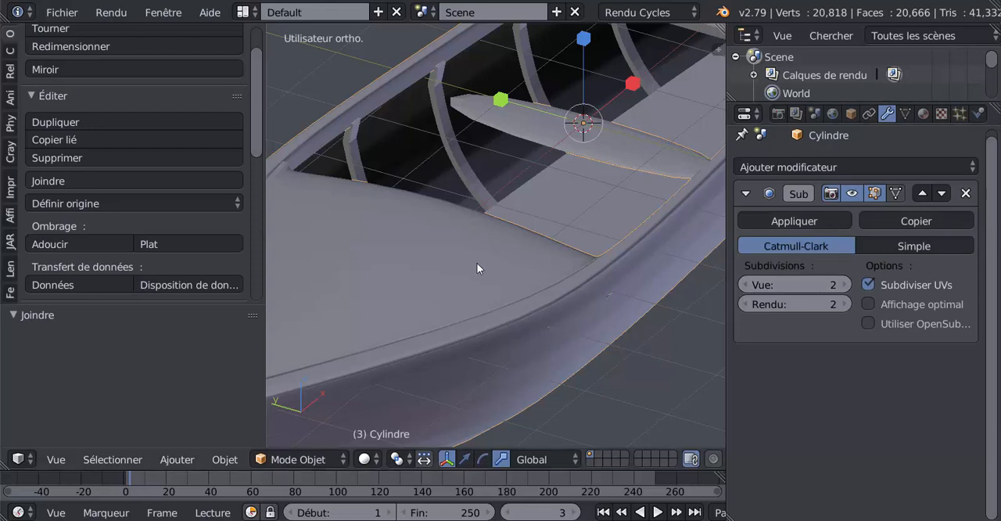
key(ctrl+z)
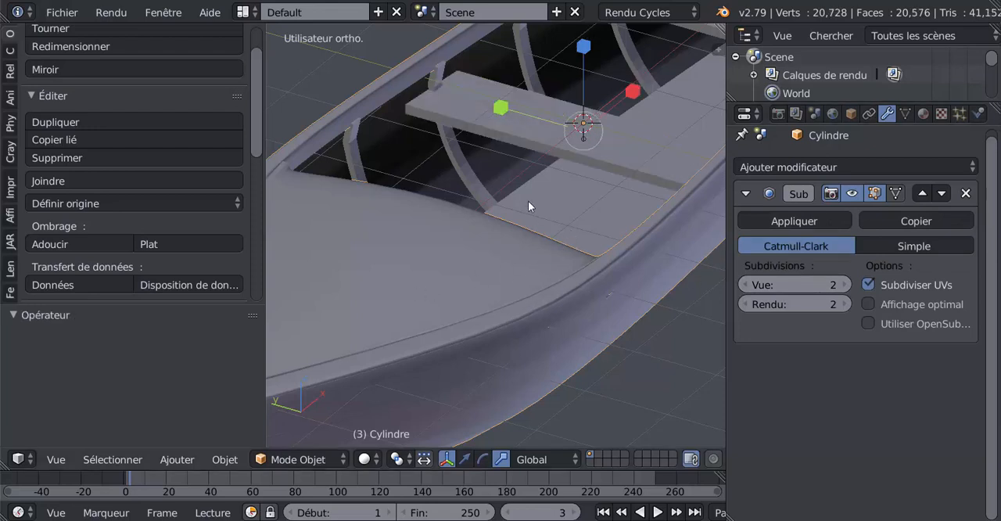
Set the floor surface's viewport subdivision level to 1 and apply its Subsurf modifier
scroll(527, 200, down, 4)
right_click(494, 256)
scroll(582, 274, up, 2)
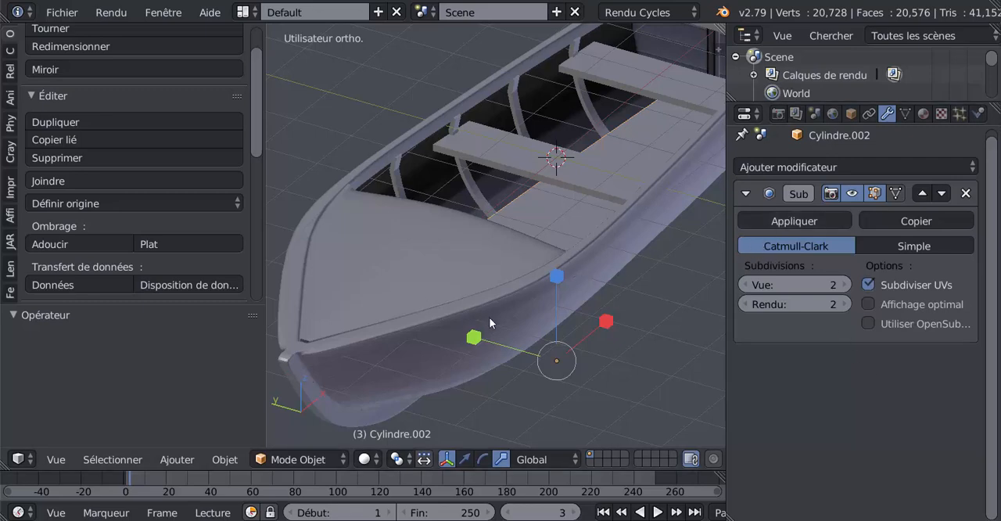
middle_drag(451, 320, 417, 322)
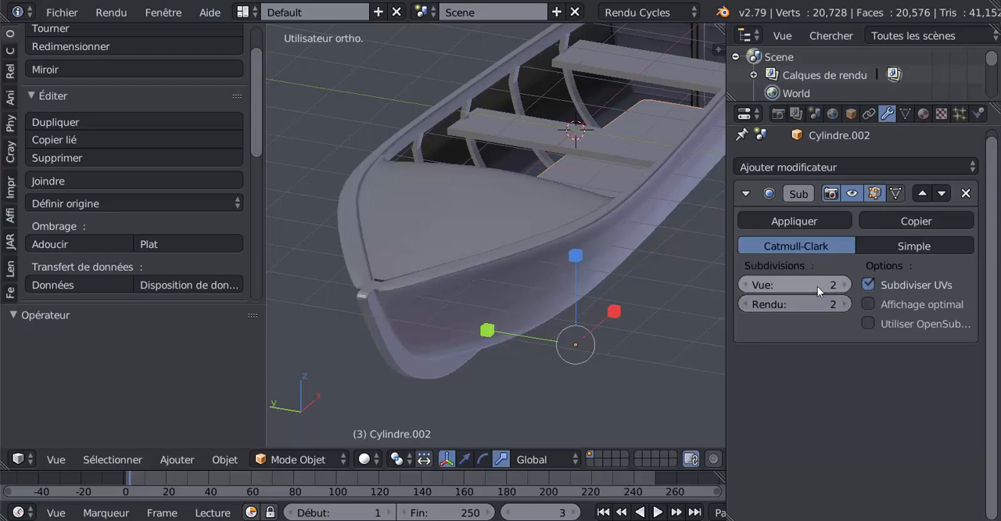
middle_drag(599, 324, 583, 334)
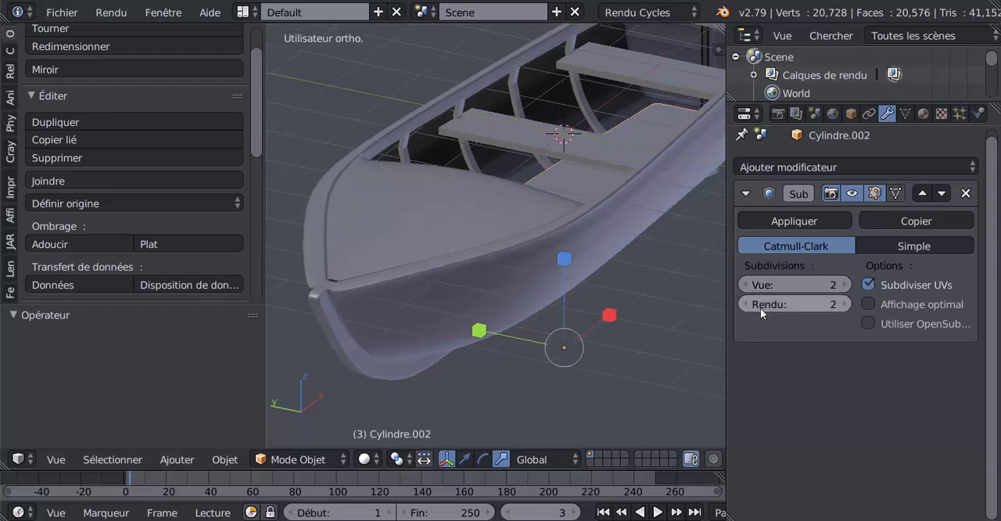
click(749, 286)
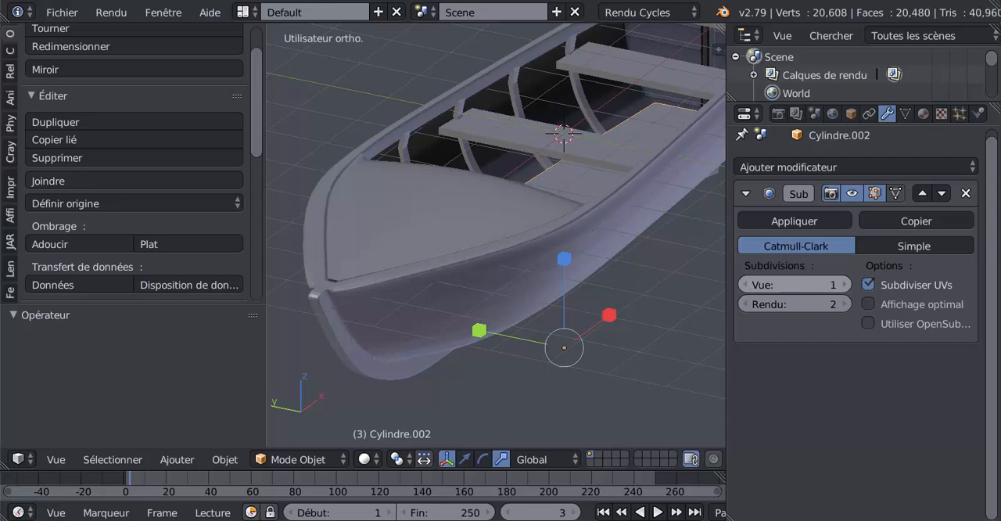
middle_drag(628, 276, 564, 280)
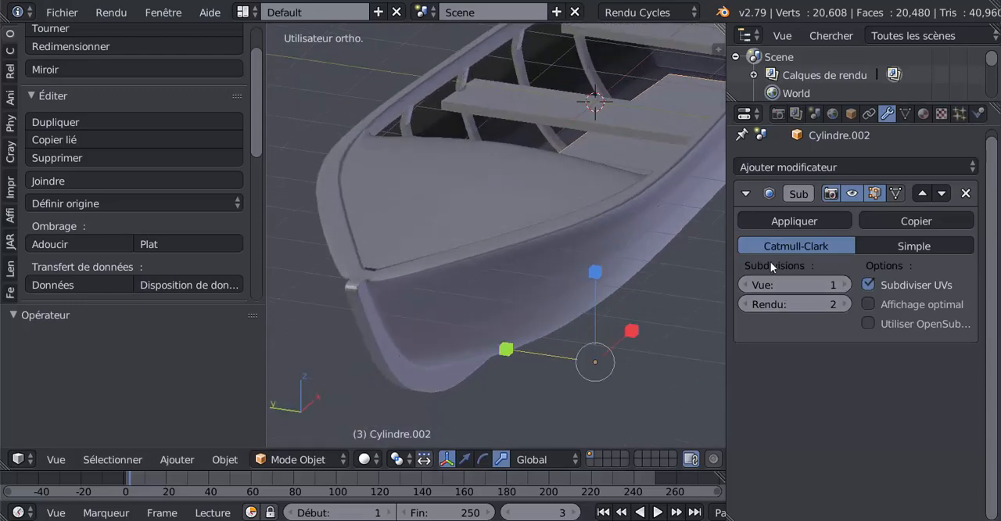
click(795, 219)
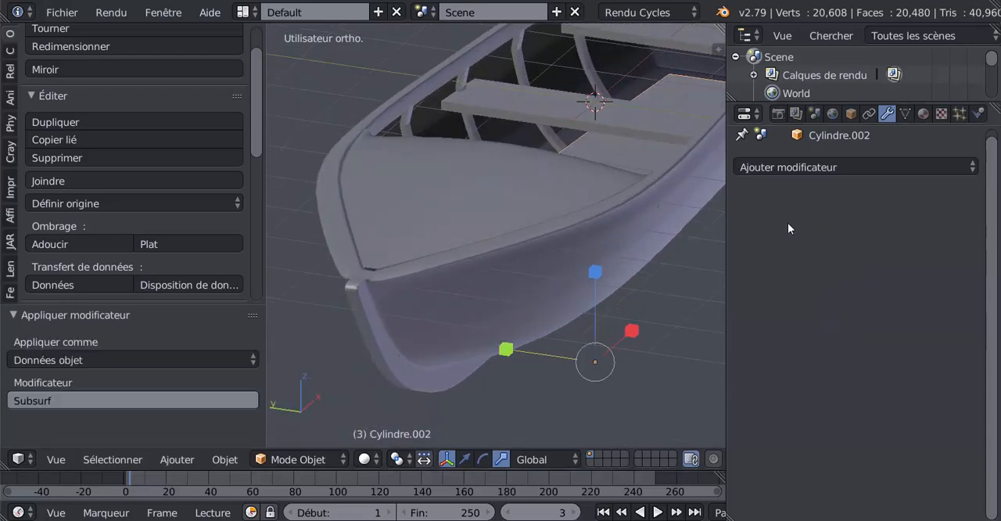
Try to join the floor, both benches and the ribs into the hull object and undo the join
right_click(506, 269)
middle_drag(505, 269, 457, 269)
right_click(516, 161)
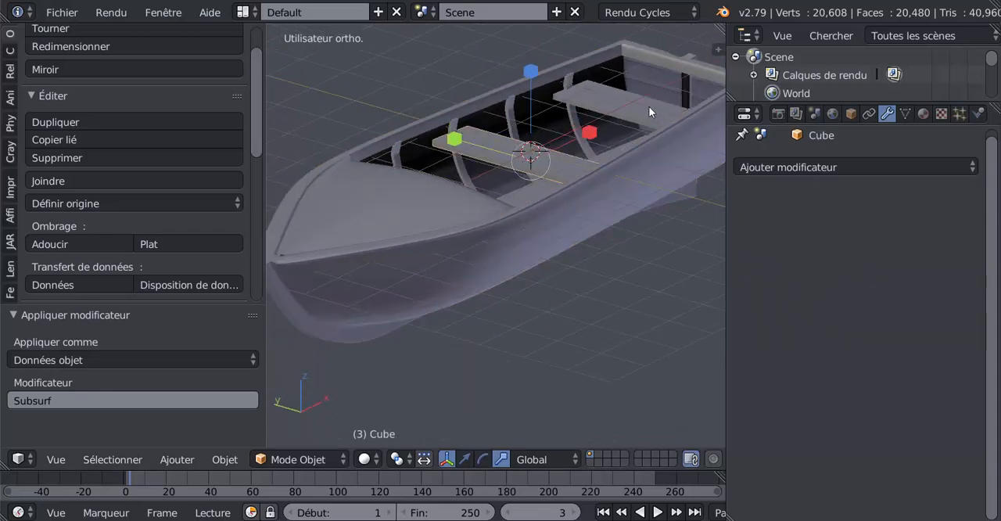
key(shift+d)
click(382, 280)
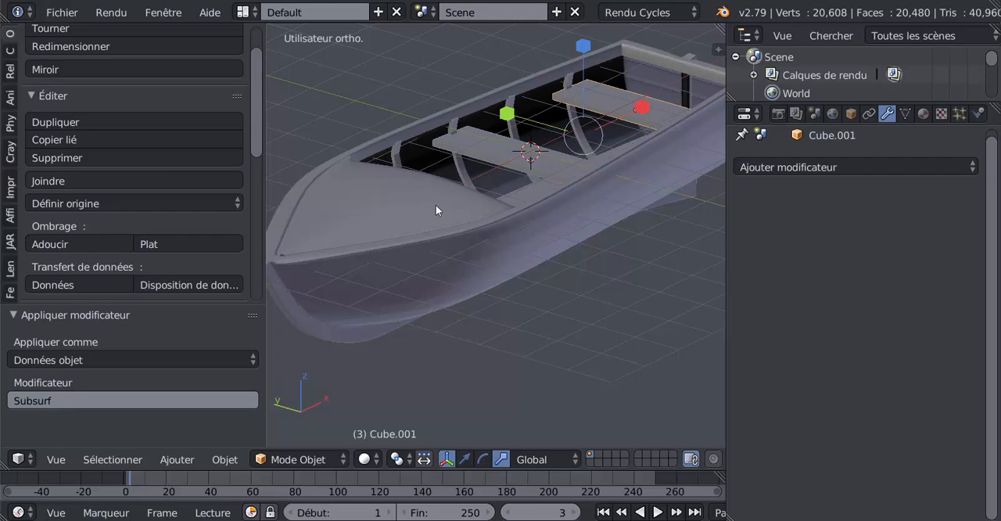
right_click(463, 170)
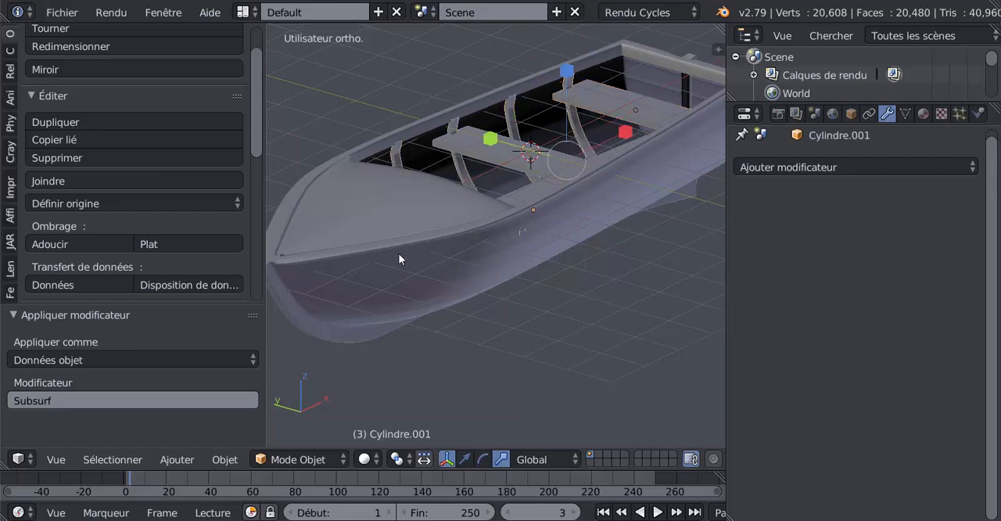
right_click(401, 225)
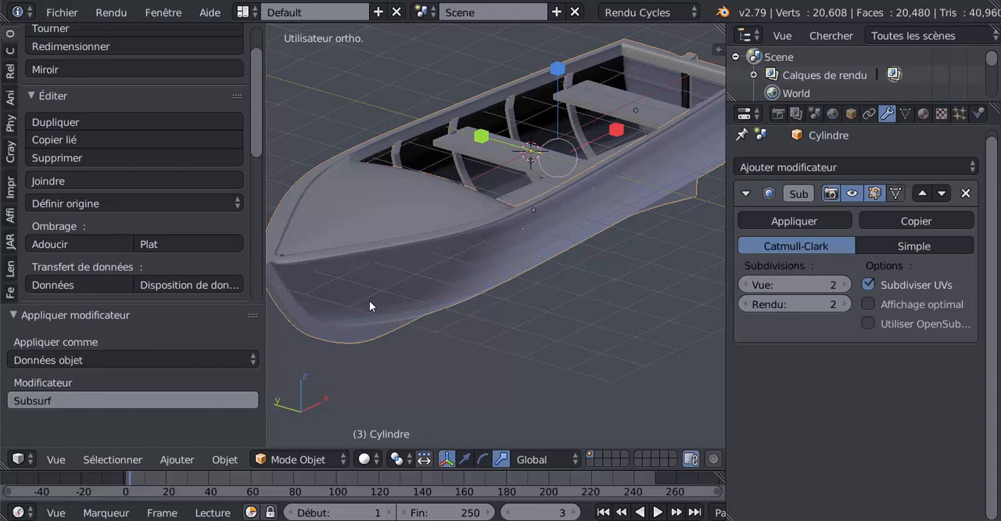
middle_drag(467, 286, 522, 294)
scroll(512, 262, down, 1)
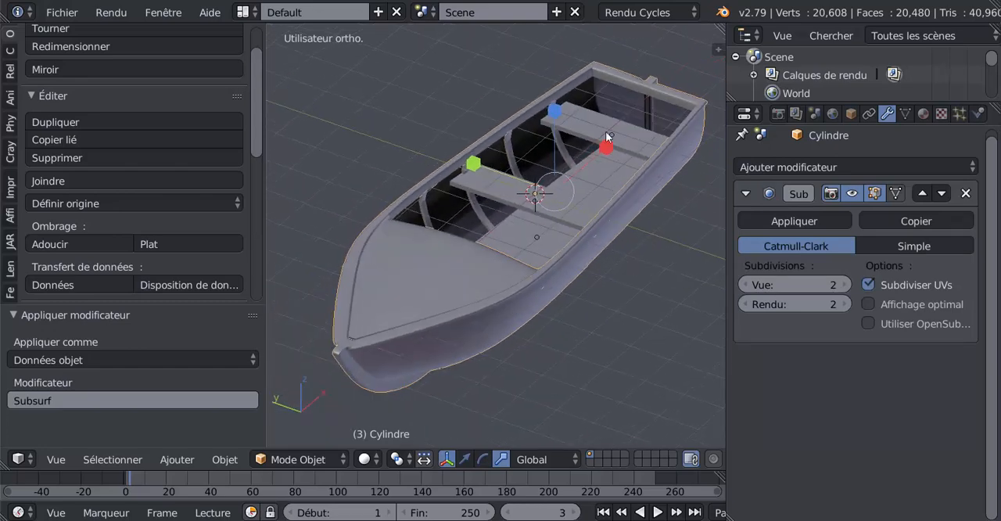
click(48, 181)
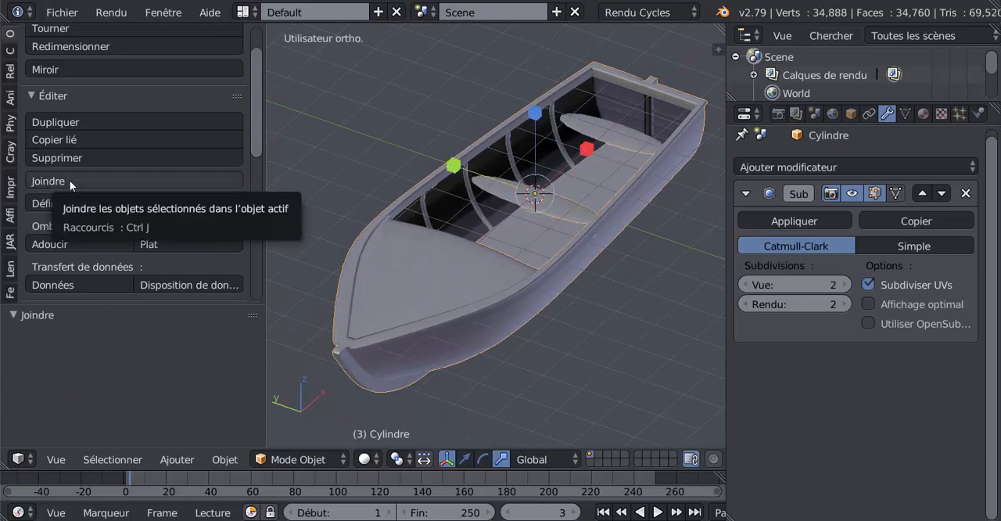
key(ctrl+z)
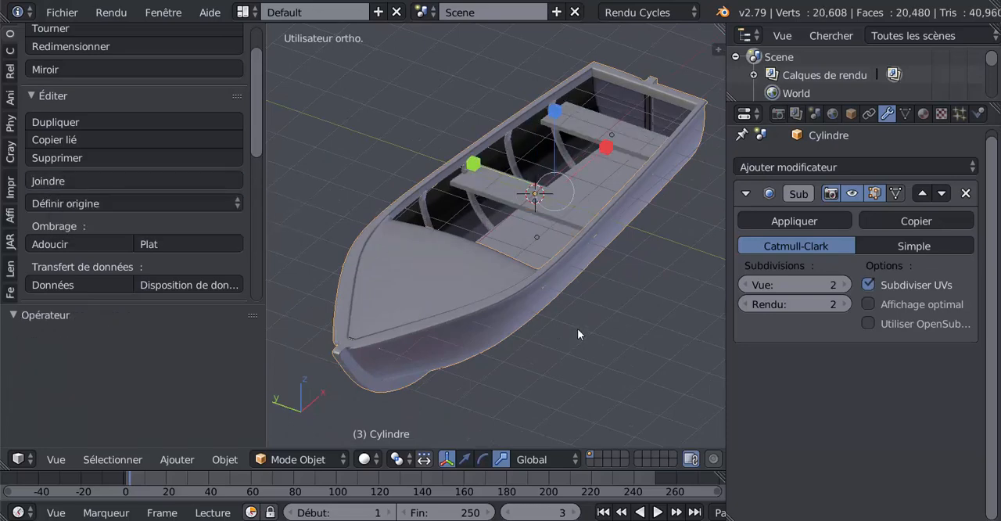
Check the floor, both benches, the ribs and the hull in turn for modifiers that are still unapplied
right_click(475, 316)
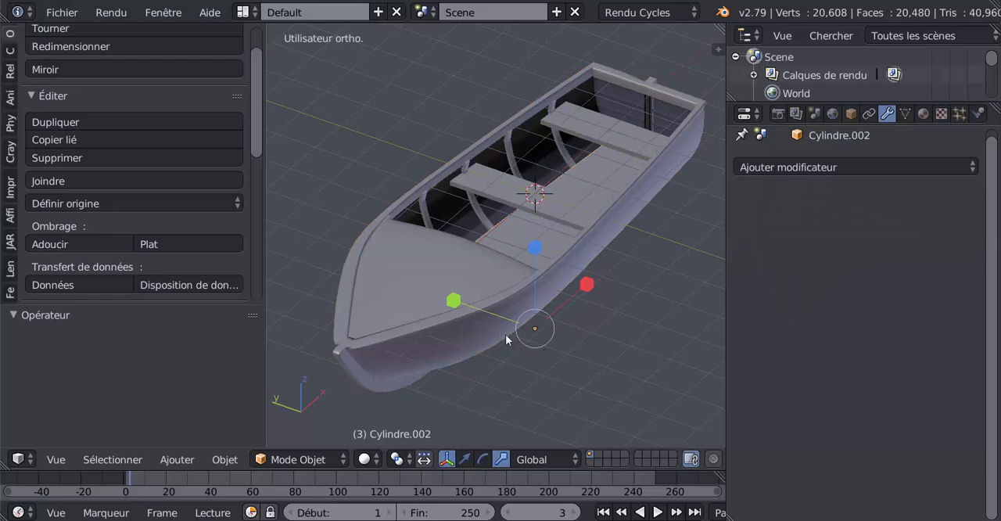
middle_drag(461, 289, 403, 296)
right_click(486, 210)
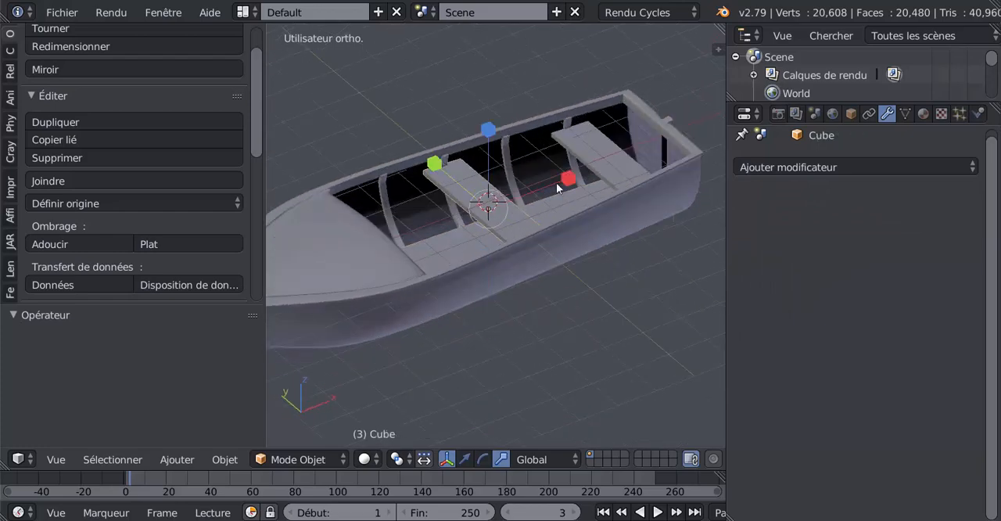
right_click(599, 165)
right_click(520, 183)
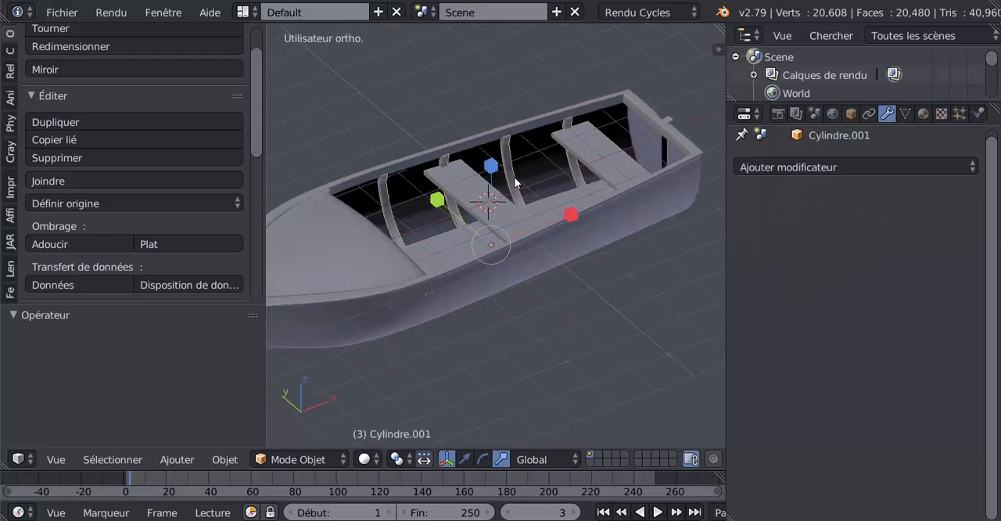
right_click(559, 210)
middle_drag(556, 223, 587, 296)
right_click(574, 271)
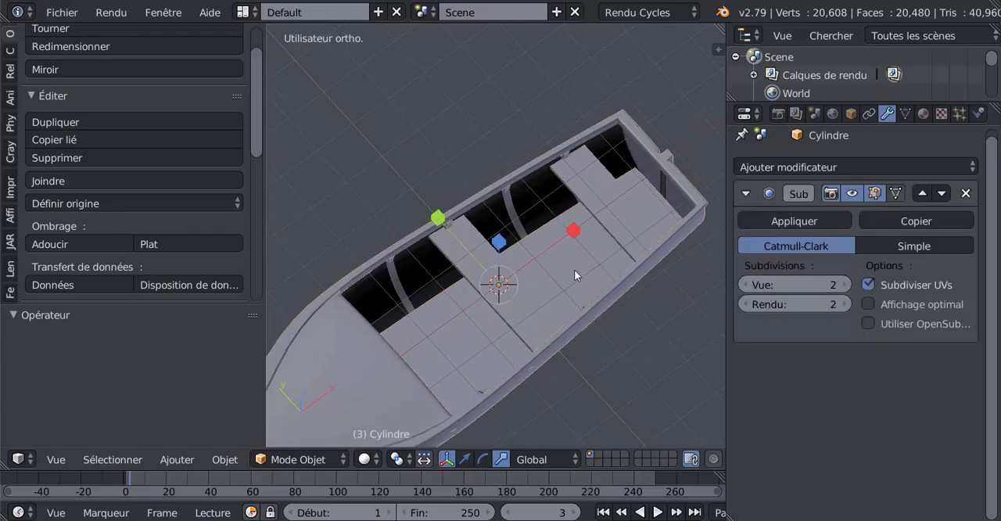
middle_drag(593, 255, 661, 267)
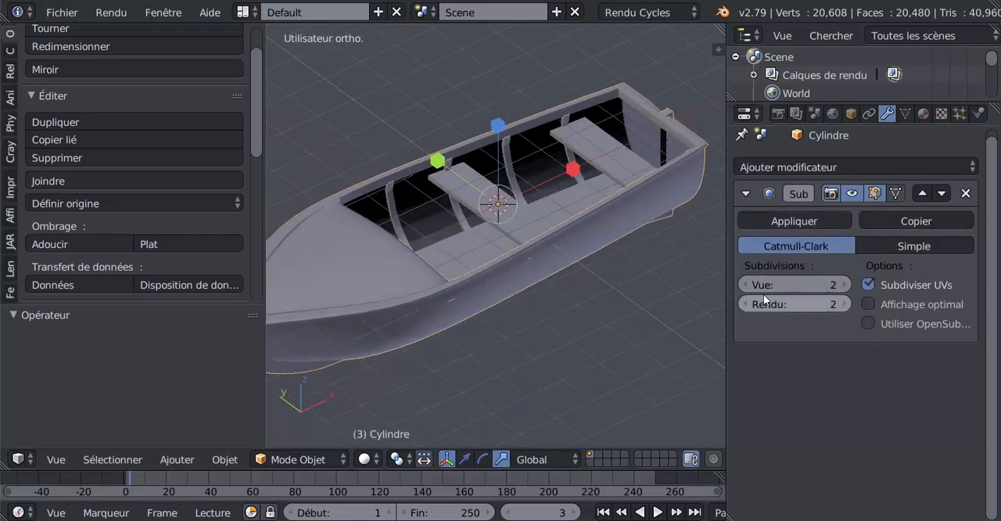
Set the hull's viewport subdivision level to 1 and apply its Subsurf modifier
click(744, 285)
middle_drag(676, 287, 583, 245)
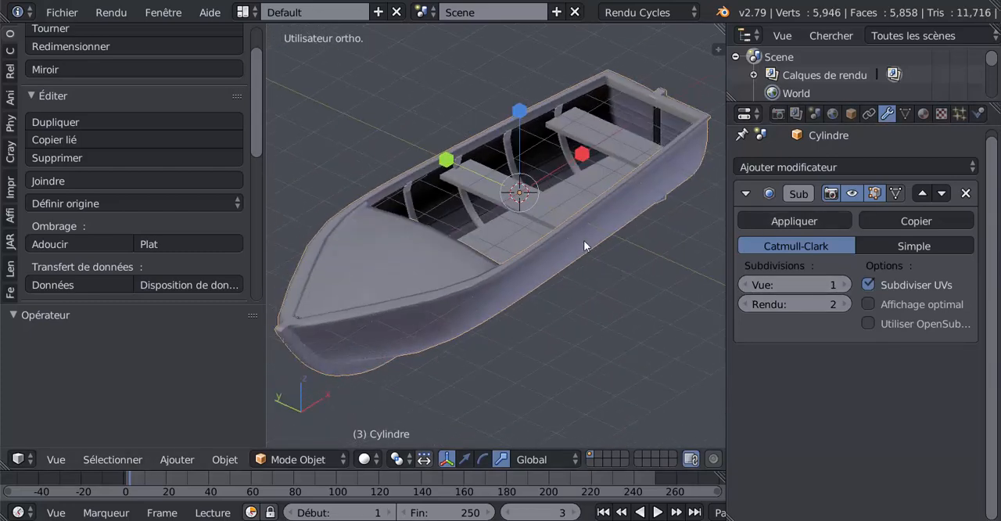
click(804, 220)
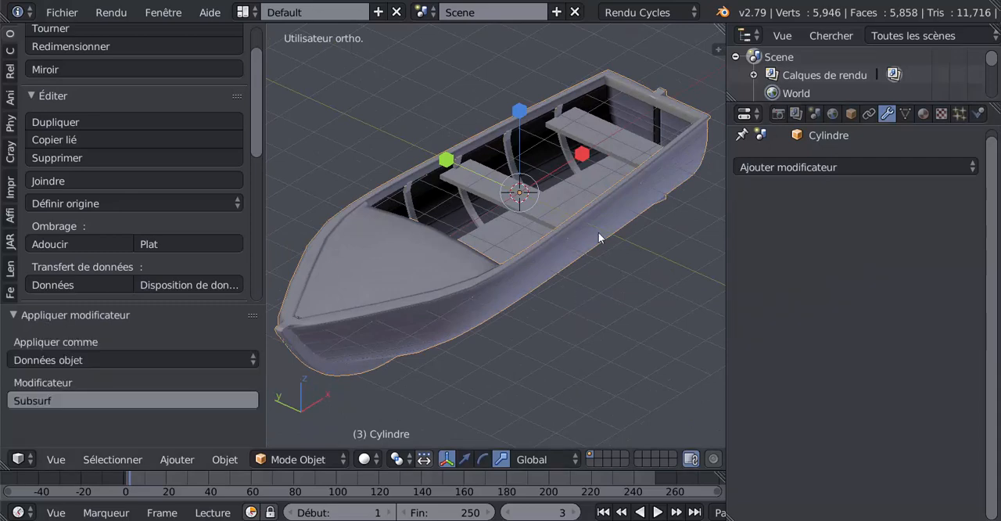
Join both benches, the ribs and the floor into the hull object, with the hull as the active object
right_click(614, 152)
right_click(549, 200)
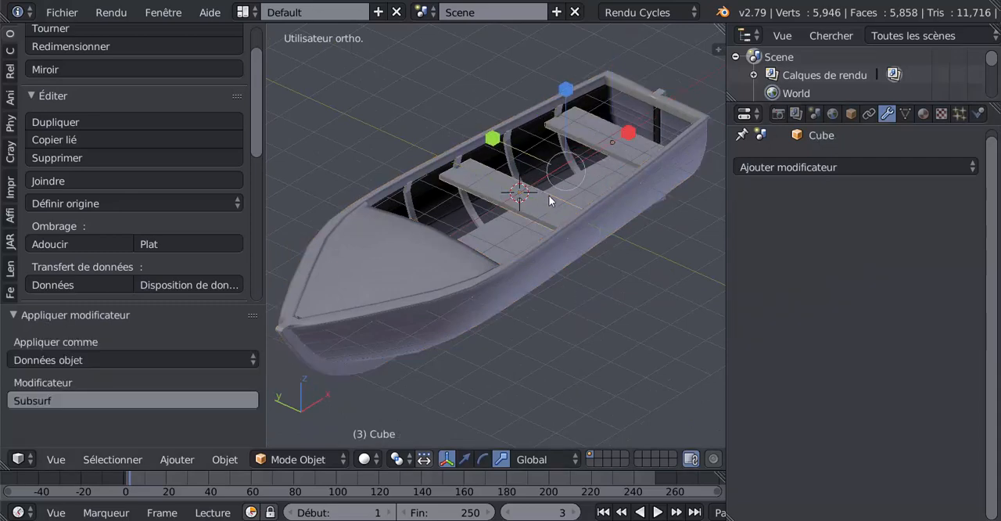
shift+right_click(570, 156)
middle_drag(587, 213, 585, 239)
shift+right_click(341, 380)
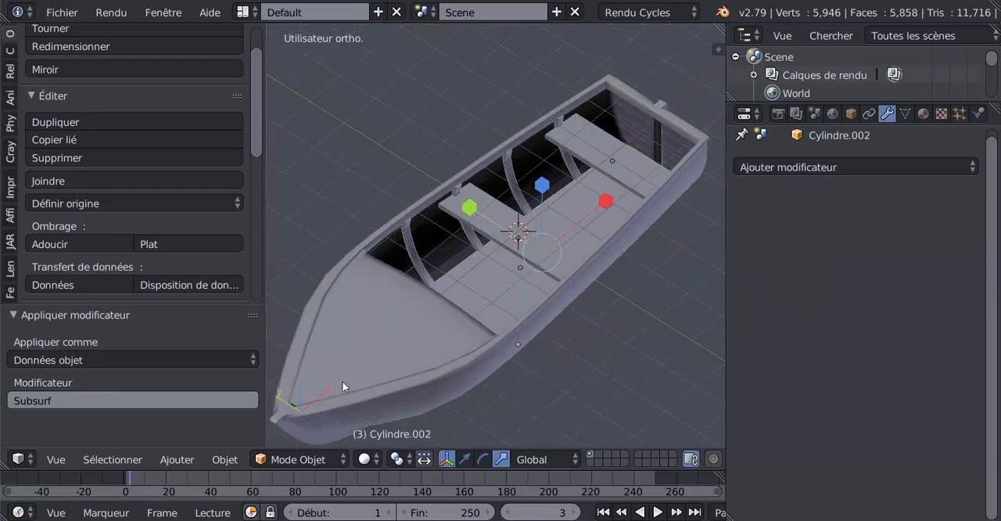
shift+right_click(416, 345)
middle_drag(416, 345, 426, 368)
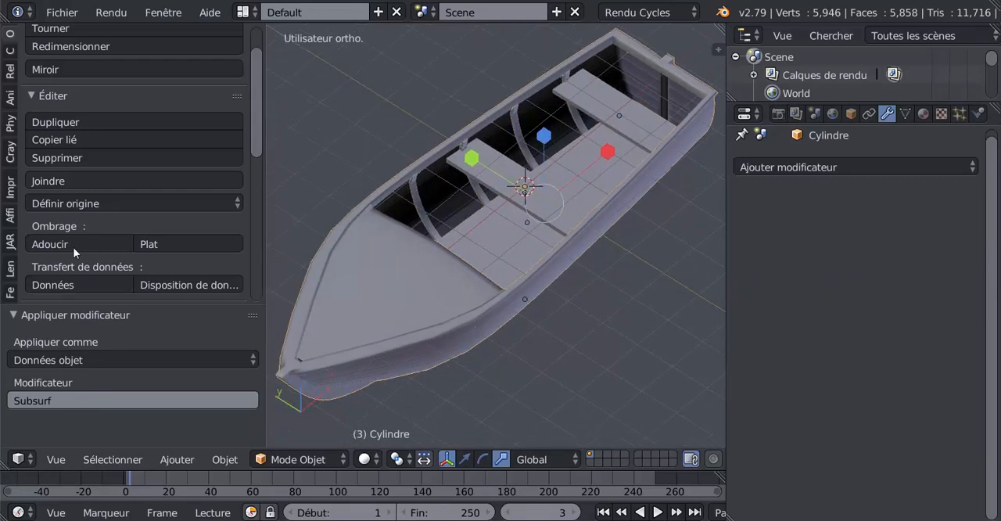
click(57, 185)
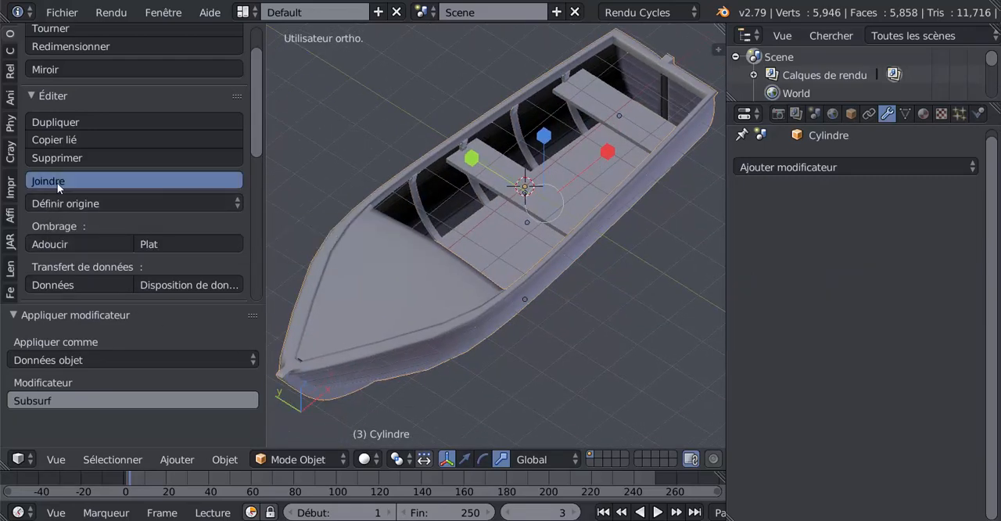
Examine the joined boat's mesh density in Edit Mode, with nothing selected, in wireframe display
key(Tab)
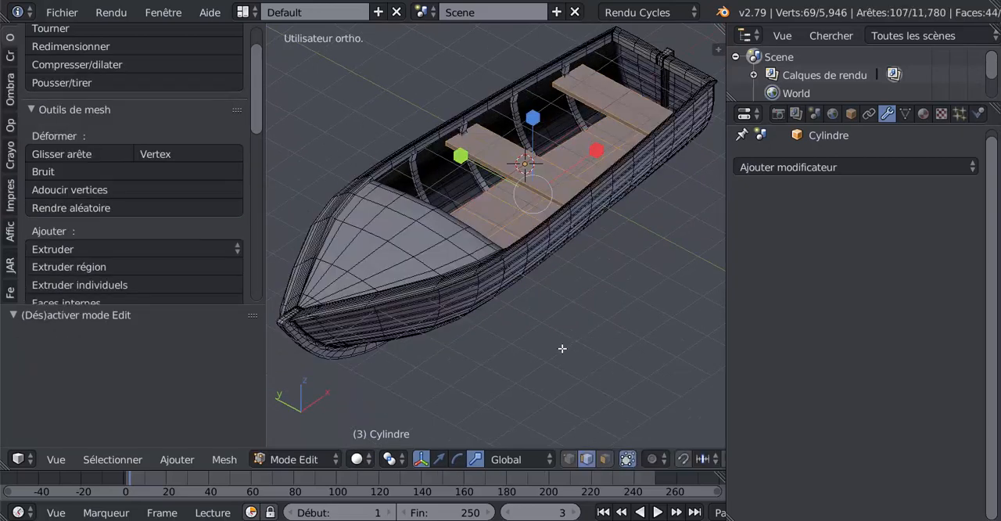
key(z)
key(a)
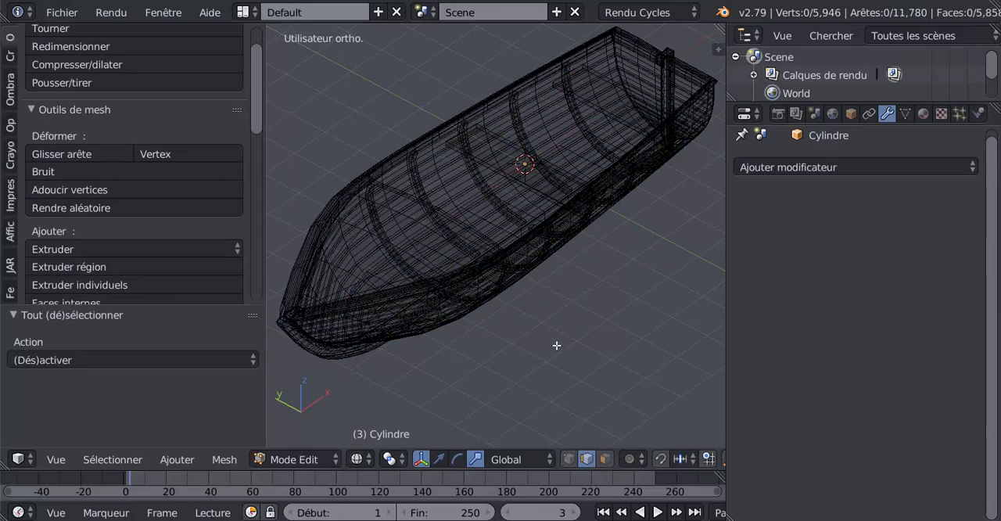
key(Tab)
mouse_move(556, 345)
middle_down()
mouse_move(518, 308)
mouse_move(553, 345)
middle_up()
key(Tab)
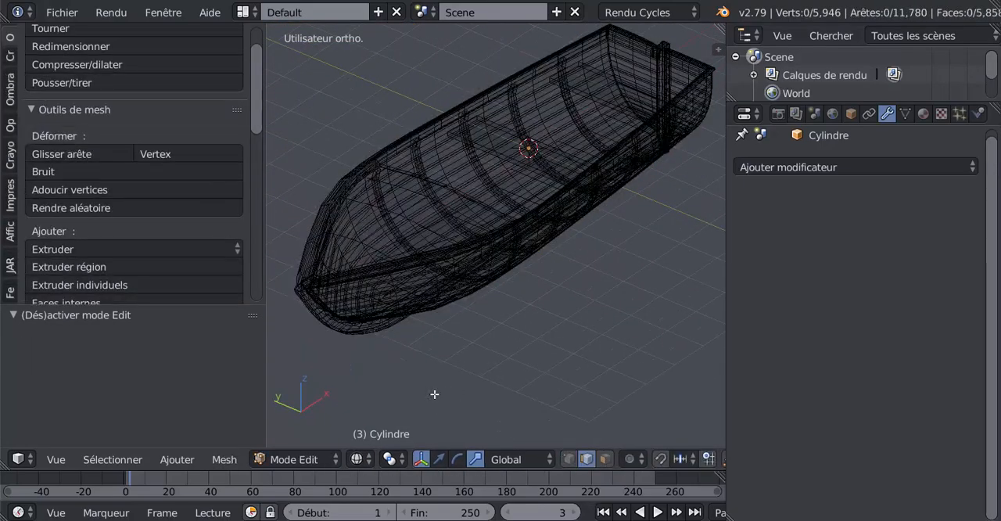
key(a)
key(a)
mouse_move(507, 362)
middle_down()
mouse_move(506, 338)
mouse_move(563, 365)
mouse_move(404, 317)
mouse_move(462, 250)
mouse_move(571, 279)
mouse_move(568, 339)
mouse_move(564, 312)
middle_up()
key(z)
Examine the surface smoothness of the bow and hull sides up close on the joined boat
scroll(561, 367, up, 3)
scroll(586, 305, down, 2)
key(Tab)
scroll(547, 330, up, 6)
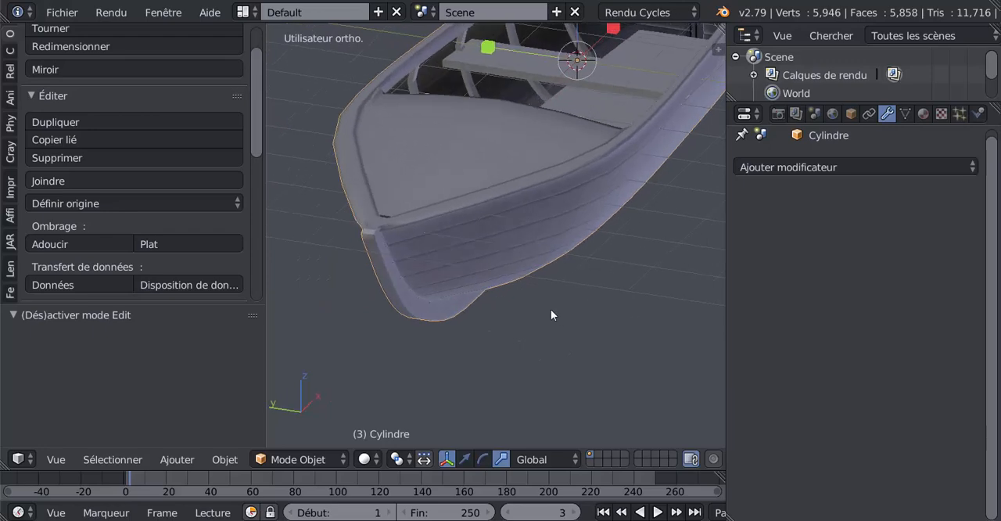
scroll(552, 307, up, 2)
scroll(576, 213, down, 1)
scroll(577, 214, down, 1)
middle_drag(551, 270, 538, 280)
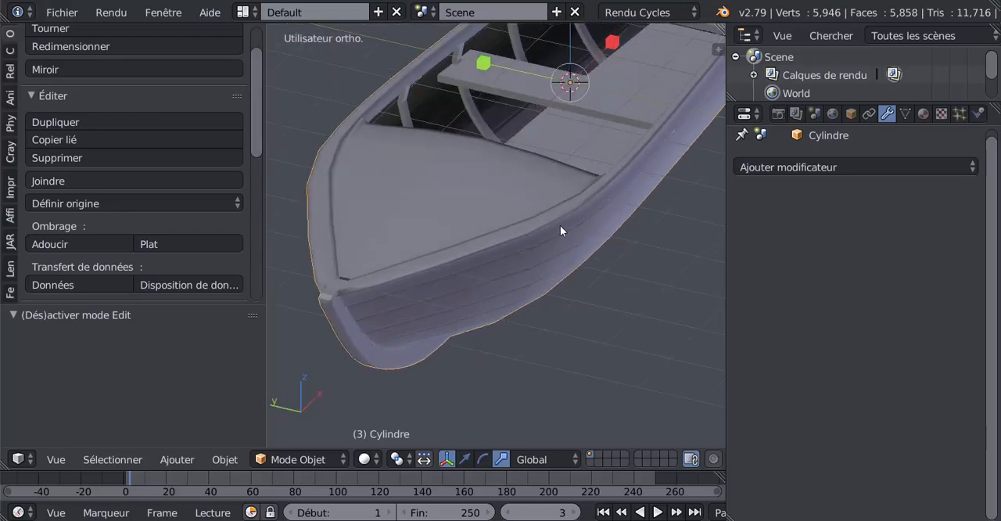
key(Tab)
key(Tab)
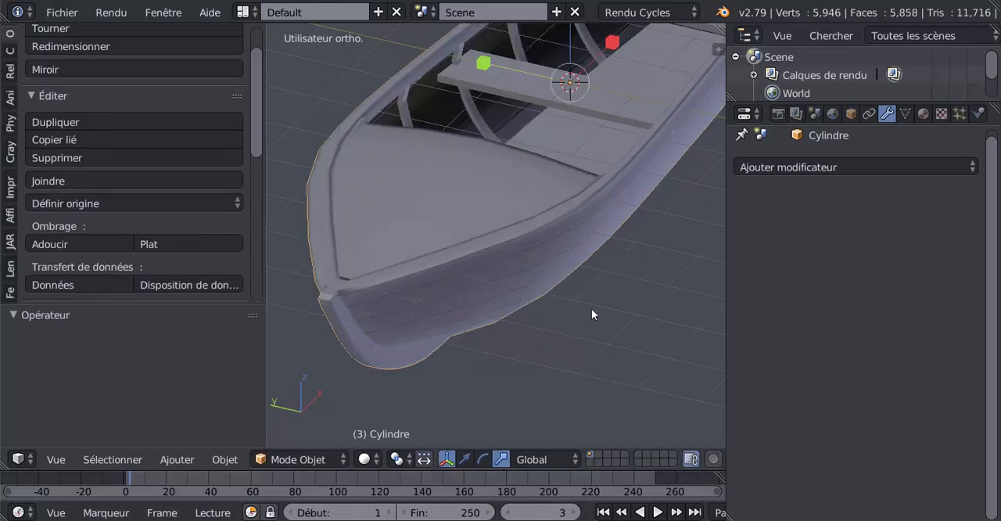
Undo the join of the boat parts and the application of the hull's Subsurf modifier
key(ctrl+z)
key(ctrl+z)
key(ctrl+z)
key(ctrl+z)
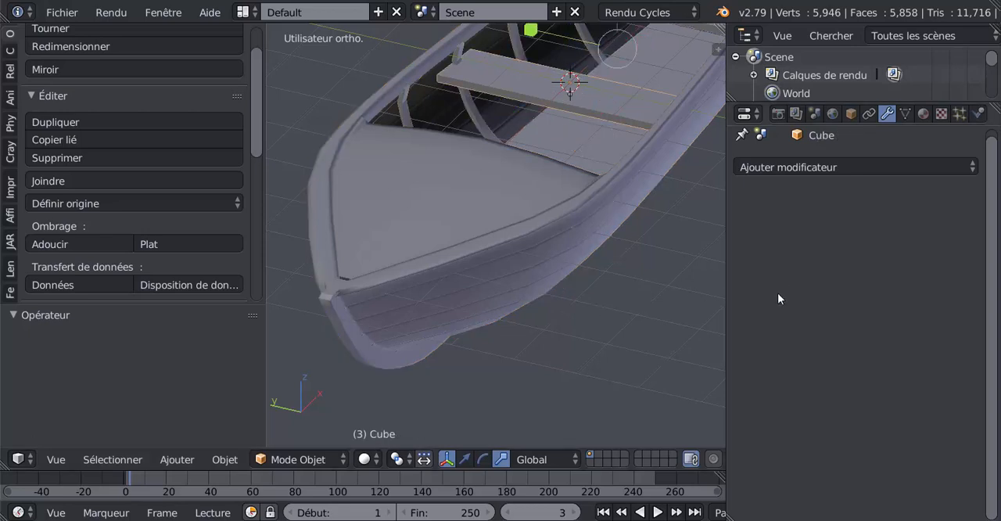
key(ctrl+z)
key(ctrl+z)
key(ctrl+z)
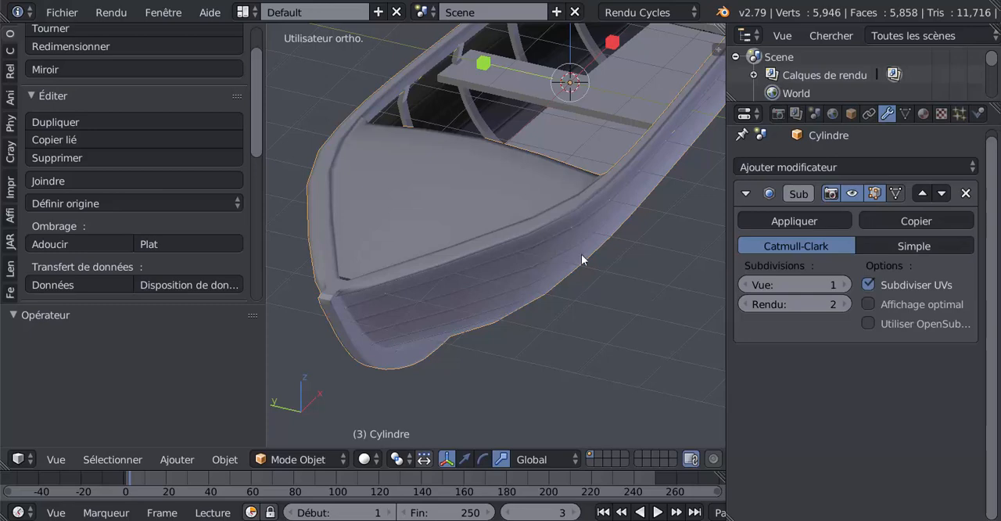
Undo the hull's viewport subdivision change, returning to level 2, and select the floor
middle_drag(589, 290, 575, 298)
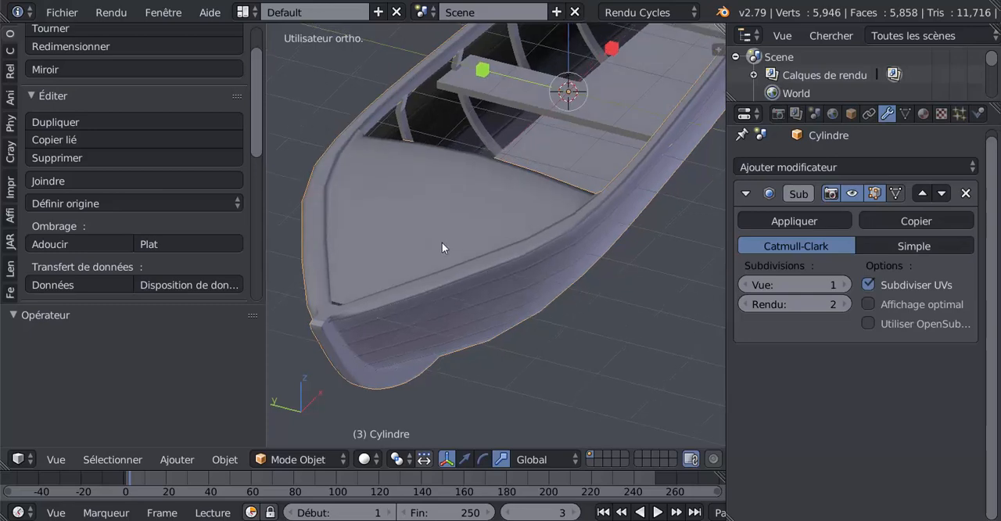
right_click(366, 292)
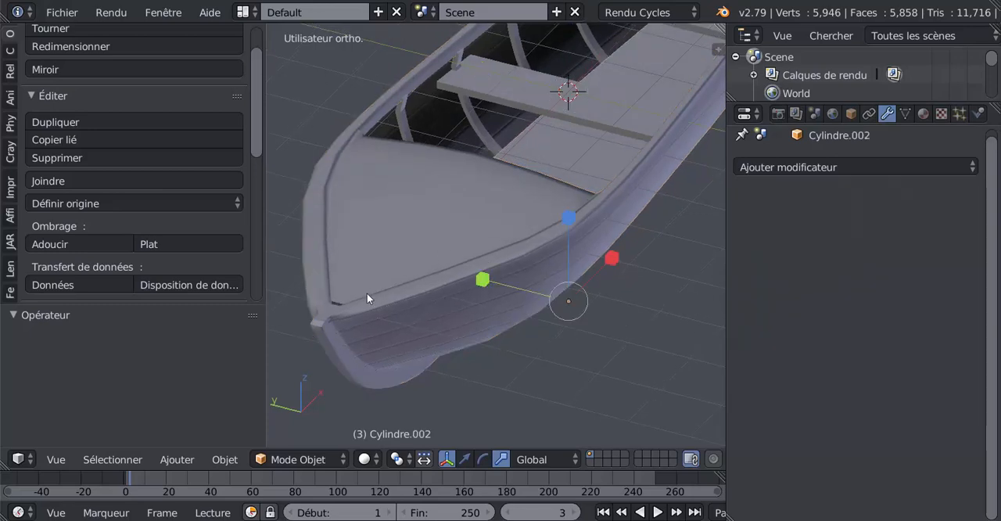
right_click(580, 303)
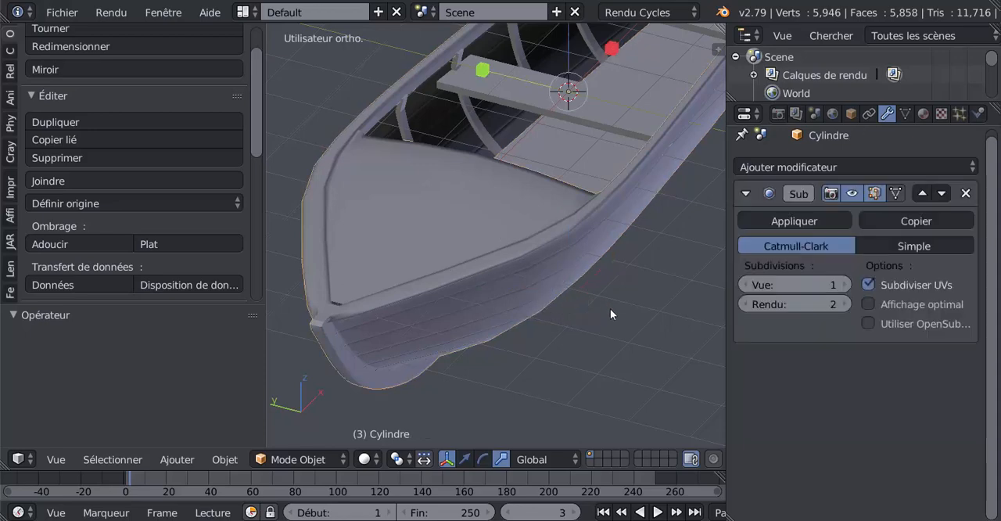
right_click(500, 233)
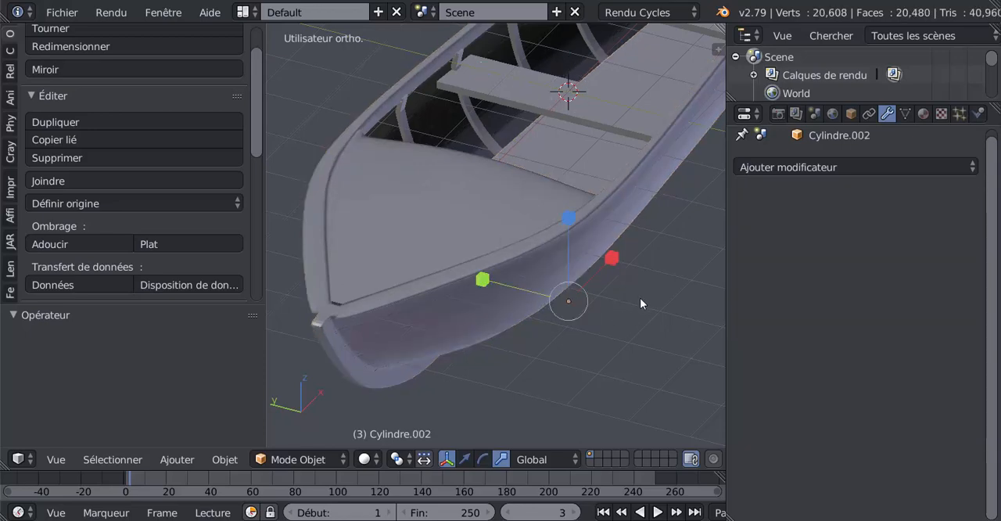
Step back through the recent object selections until the hull with its Subsurf modifier is active
key(ctrl+z)
key(ctrl+z)
key(ctrl+z)
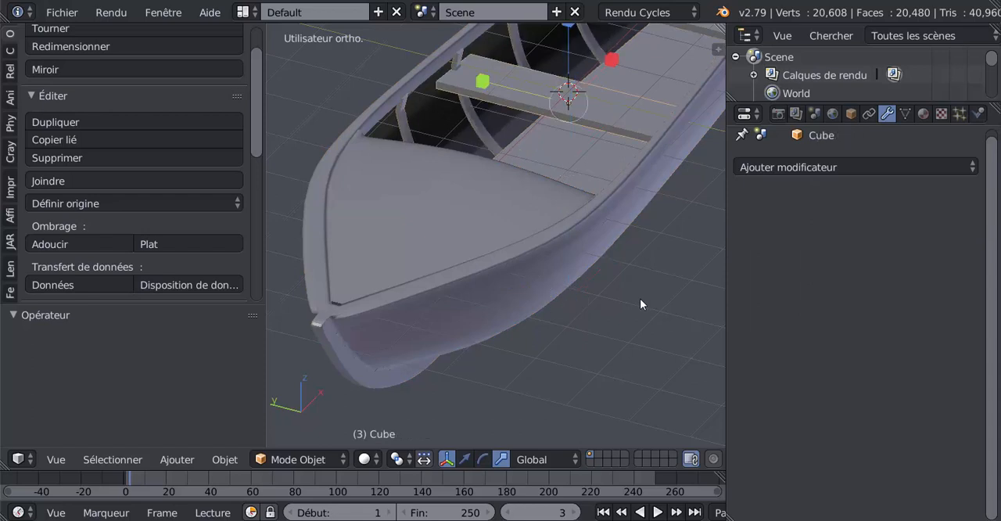
key(ctrl+z)
key(ctrl+z)
right_click(420, 267)
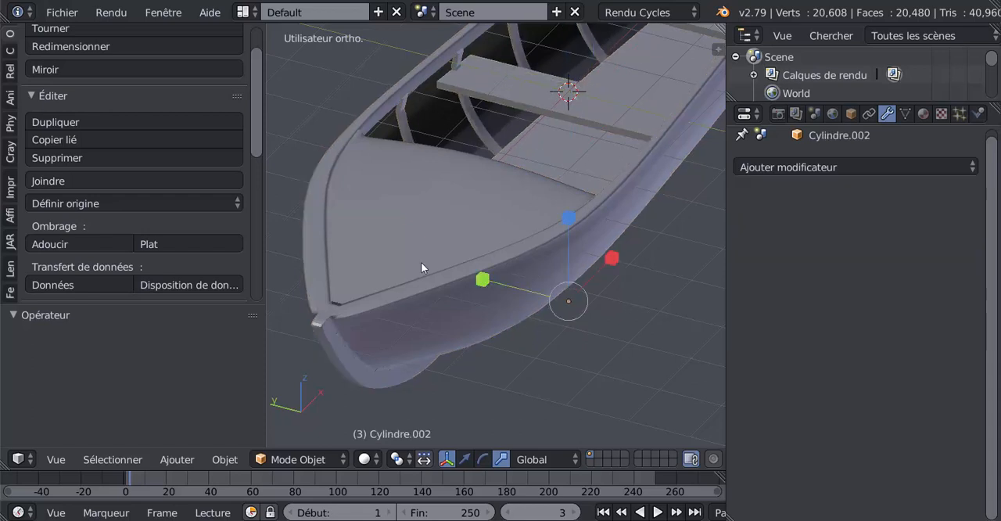
key(ctrl+z)
key(ctrl+z)
key(ctrl+z)
key(ctrl+z)
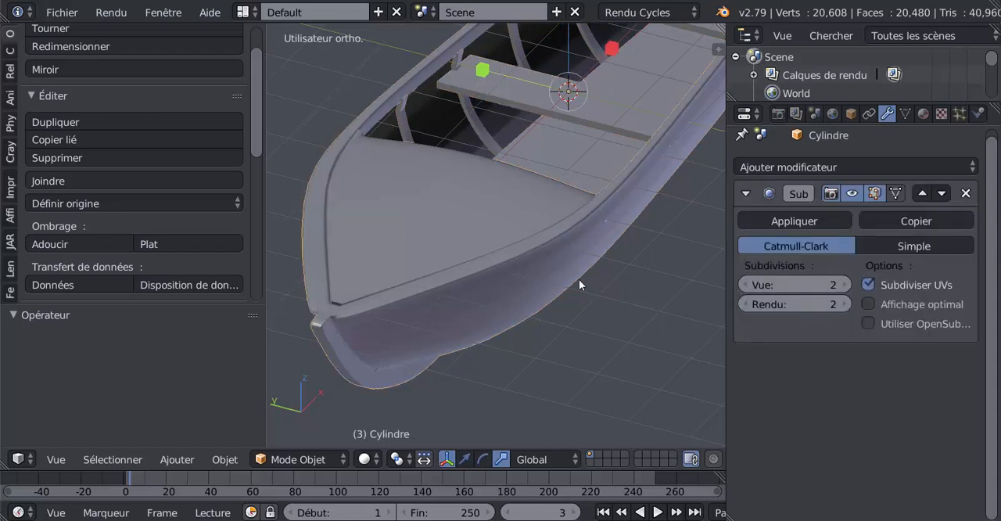
right_click(473, 245)
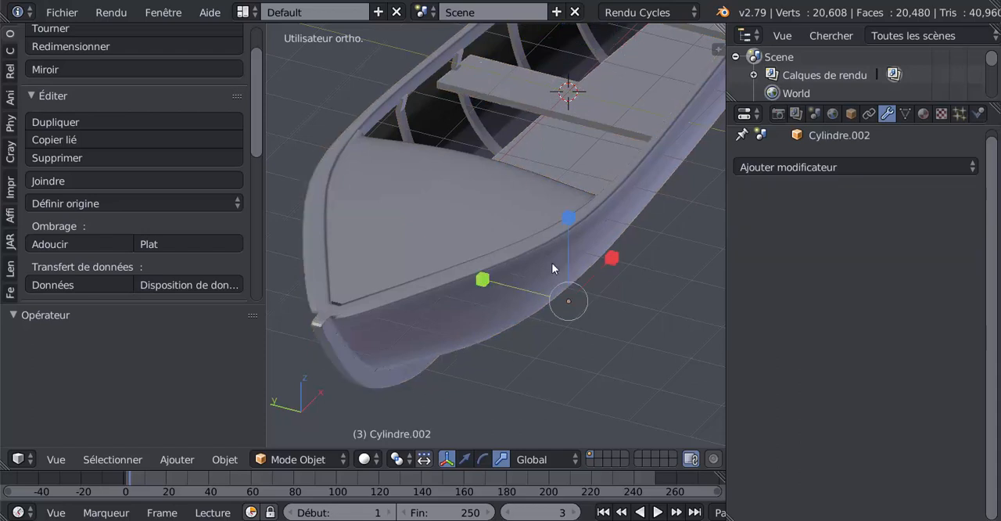
key(ctrl+z)
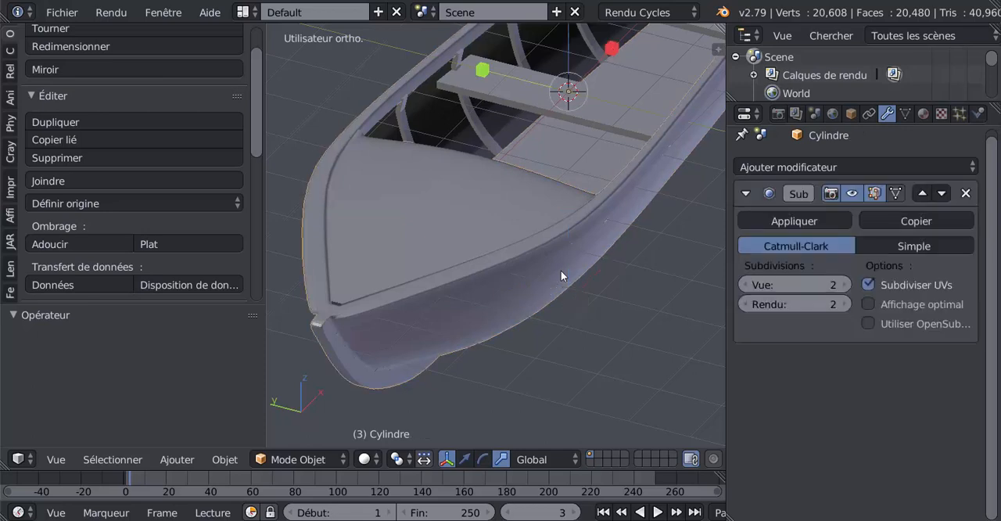
Restore a level 2 Subsurf modifier on the boat's floor
key(ctrl+shift+z)
key(ctrl+2)
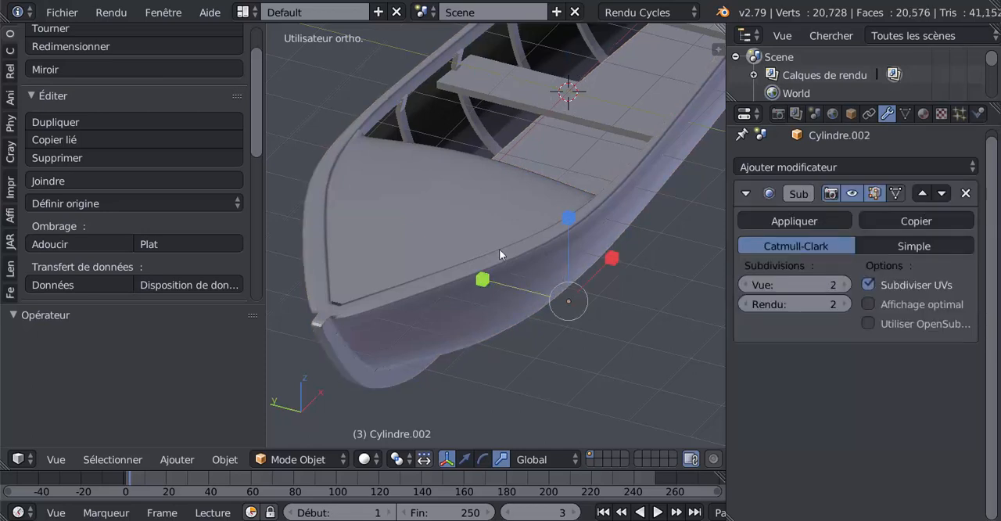
Set the hull's viewport subdivisions to 3 and apply its Subsurf modifier
right_click(470, 227)
middle_drag(483, 230, 549, 271)
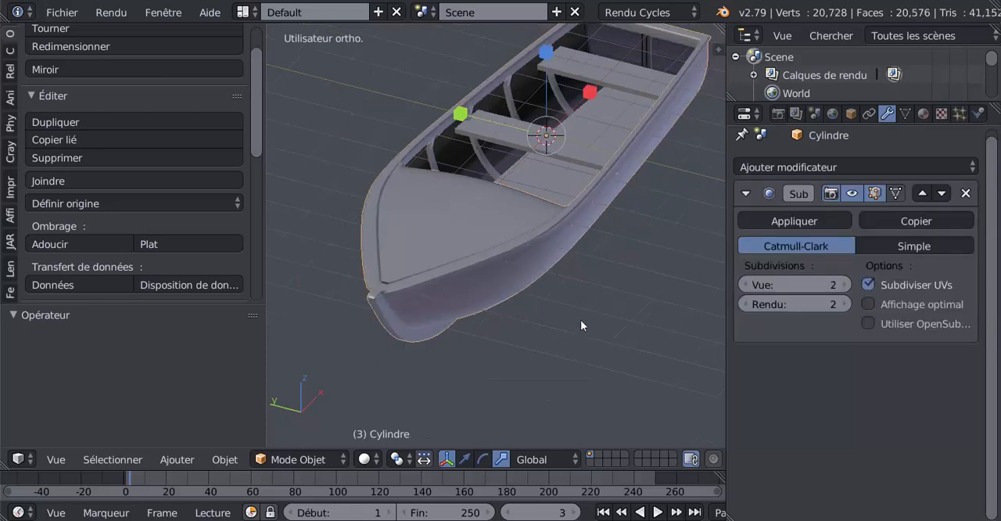
mouse_move(580, 319)
middle_down()
mouse_move(555, 314)
mouse_move(580, 311)
middle_up()
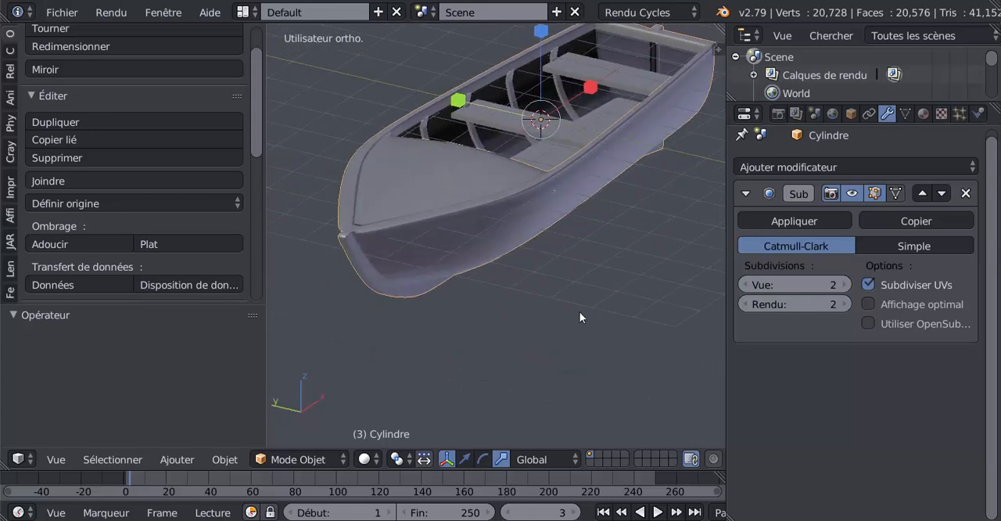
click(844, 285)
scroll(596, 342, up, 5)
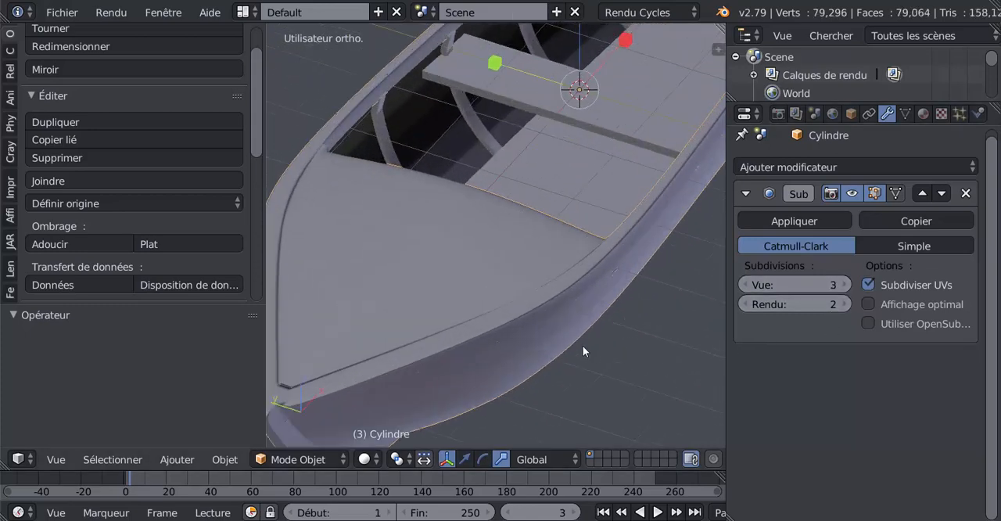
scroll(563, 336, down, 4)
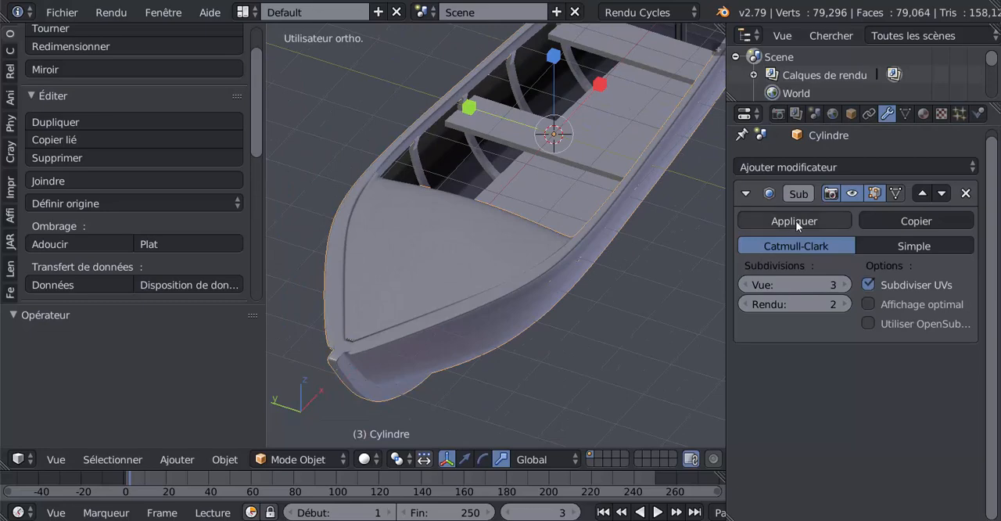
click(795, 220)
Apply the floor's Subsurf modifier and check the rear bench for remaining modifiers
right_click(577, 189)
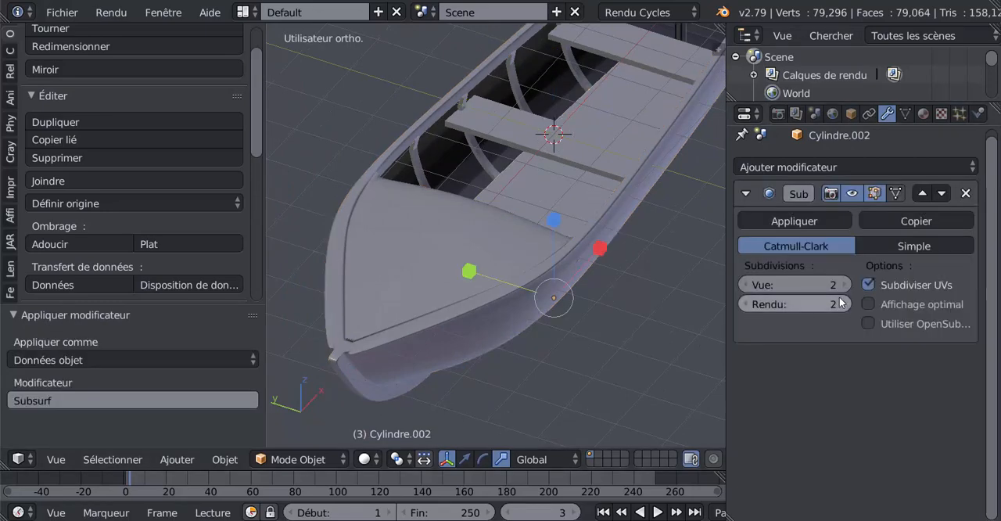
click(791, 219)
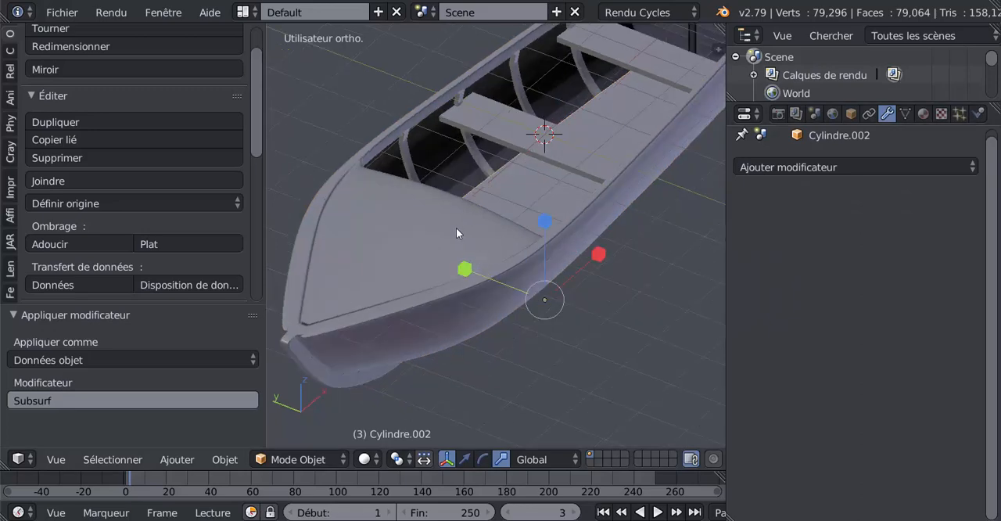
right_click(539, 166)
right_click(622, 63)
scroll(642, 263, down, 2)
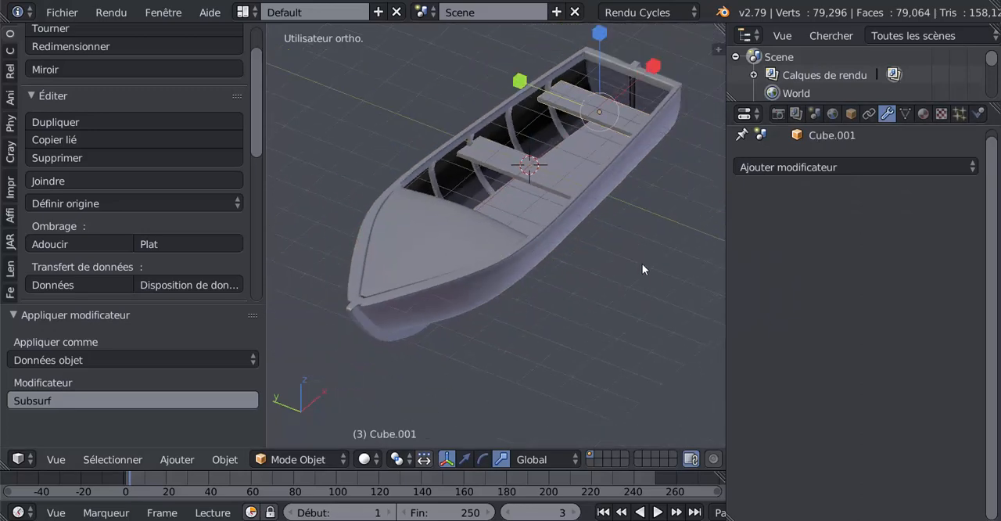
shift+middle_drag(642, 264, 606, 304)
scroll(609, 300, up, 2)
Select the floor, front bench, ribs and hull, with the hull active, and join them into one object
right_click(567, 165)
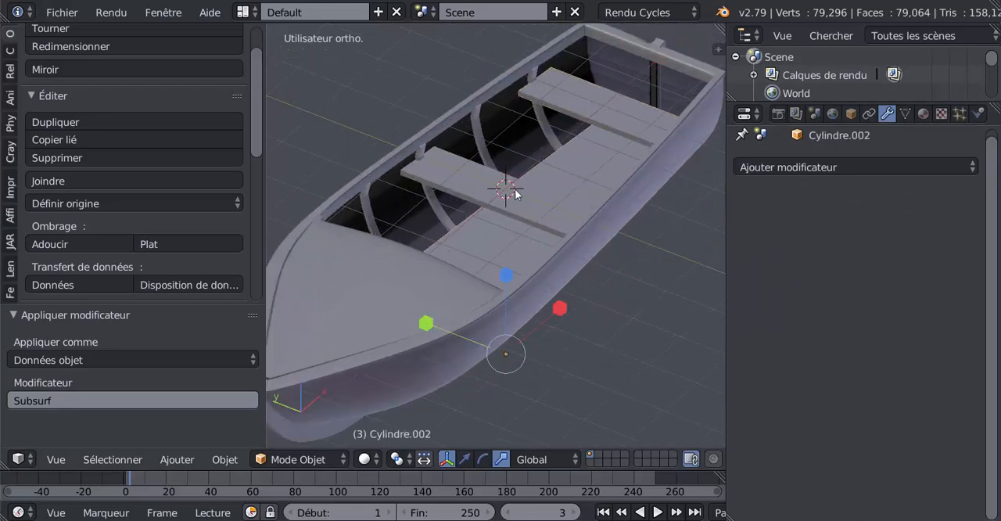
right_click(517, 193)
right_click(559, 169)
right_click(519, 254)
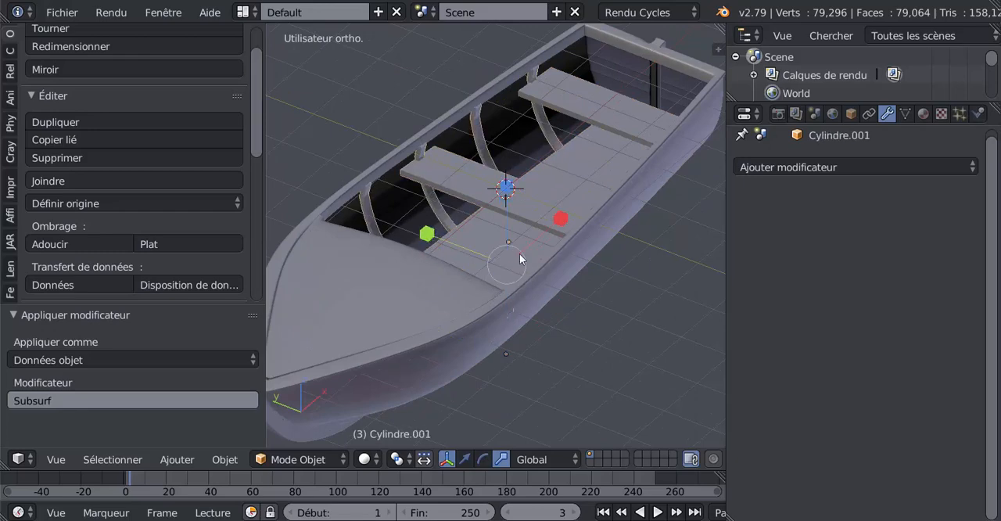
right_click(422, 310)
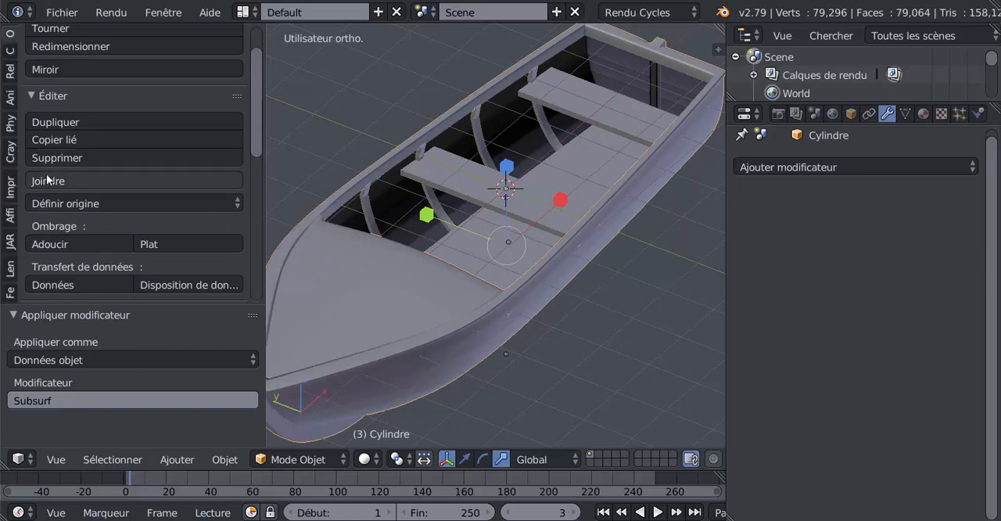
click(51, 185)
Examine the joined boat's mesh in Edit Mode and in wireframe and solid display
key(Tab)
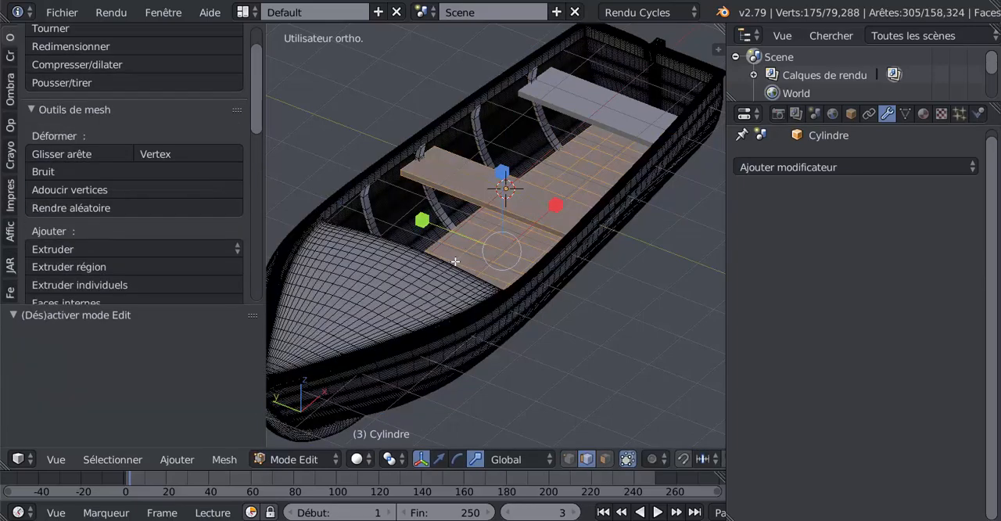
key(Tab)
mouse_move(453, 272)
middle_down()
mouse_move(382, 254)
mouse_move(471, 230)
mouse_move(469, 259)
mouse_move(431, 277)
mouse_move(457, 289)
mouse_move(419, 295)
middle_up()
key(Tab)
key(Tab)
key(z)
scroll(440, 298, up, 3)
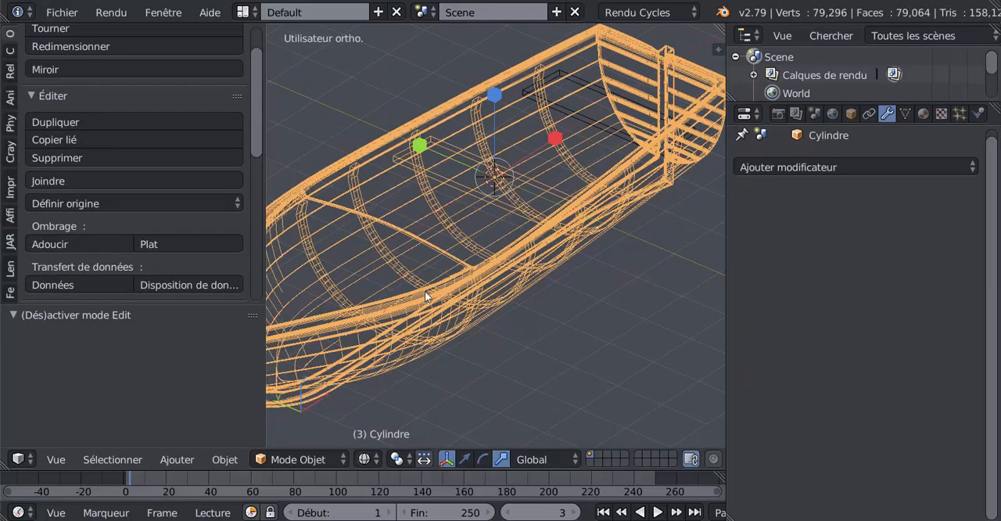
key(Tab)
key(a)
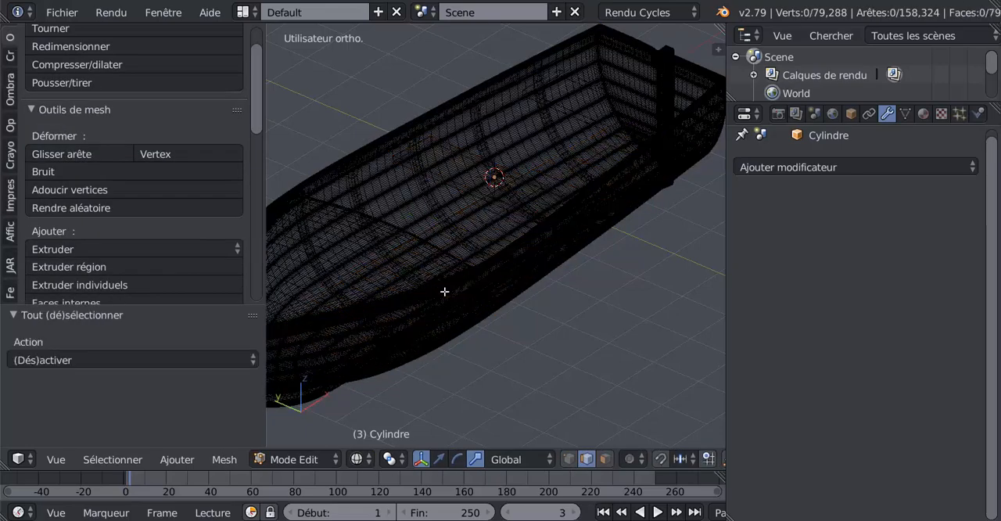
key(z)
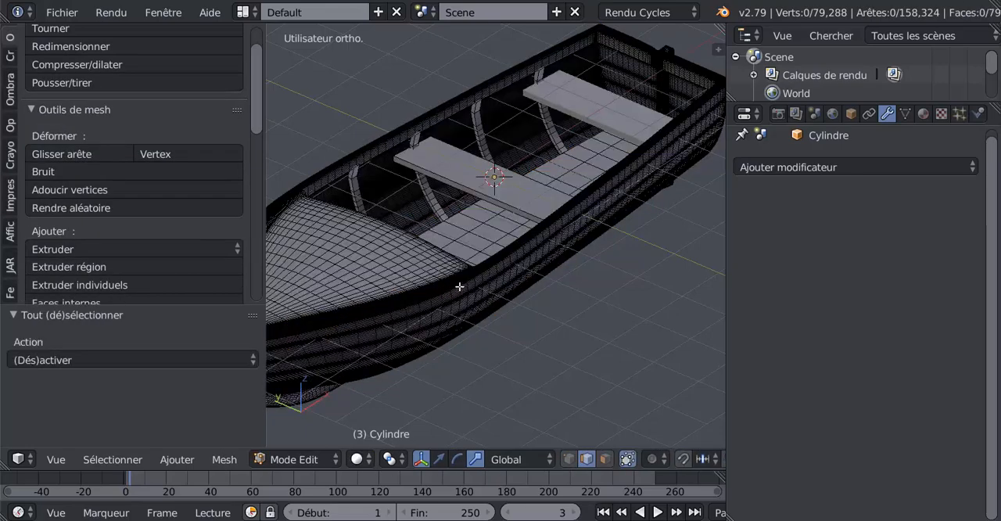
middle_drag(459, 287, 480, 283)
key(Tab)
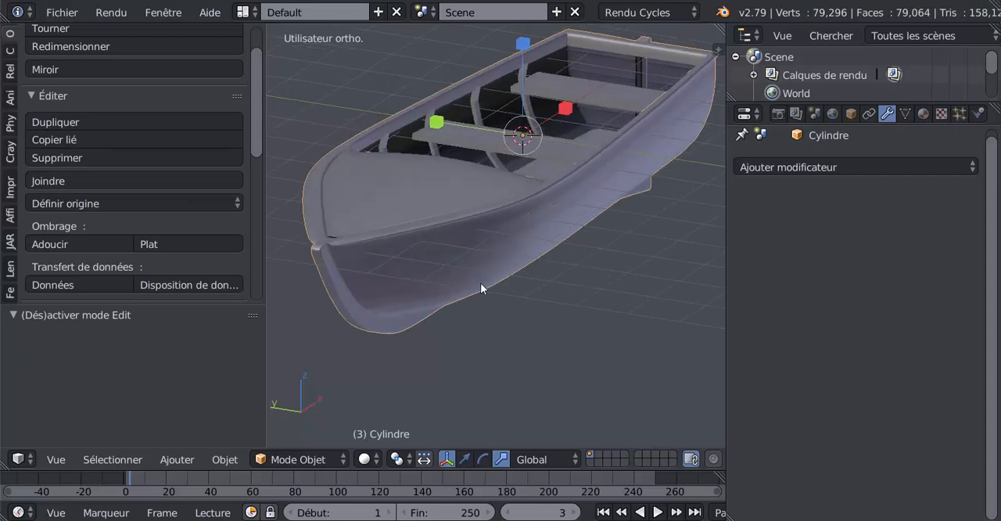
Widen the 3D viewport by narrowing the properties editor and the tool shelf, with the whole boat in view
drag(726, 299, 818, 284)
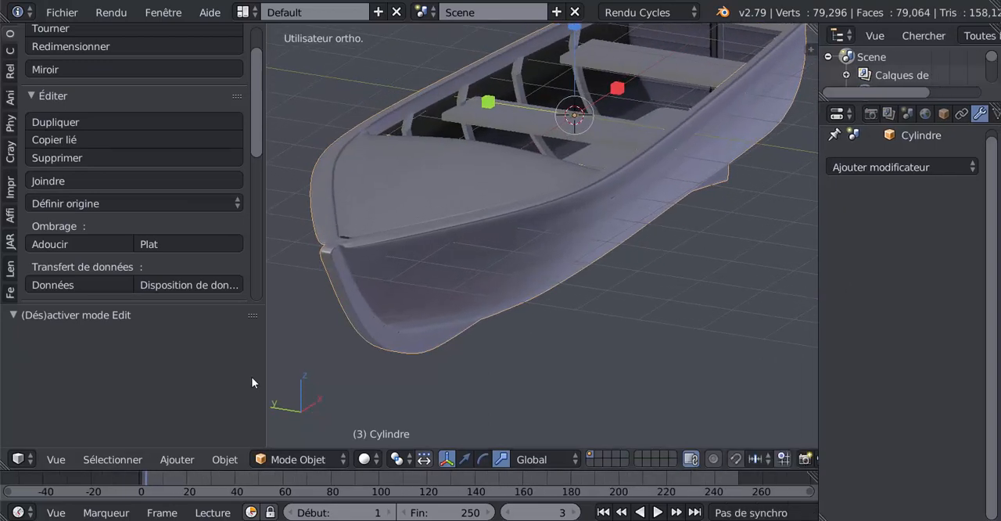
drag(265, 370, 138, 396)
scroll(494, 313, down, 3)
mouse_move(495, 314)
middle_down()
mouse_move(500, 269)
mouse_move(521, 259)
mouse_move(495, 313)
mouse_move(515, 321)
mouse_move(481, 316)
mouse_move(493, 316)
middle_up()
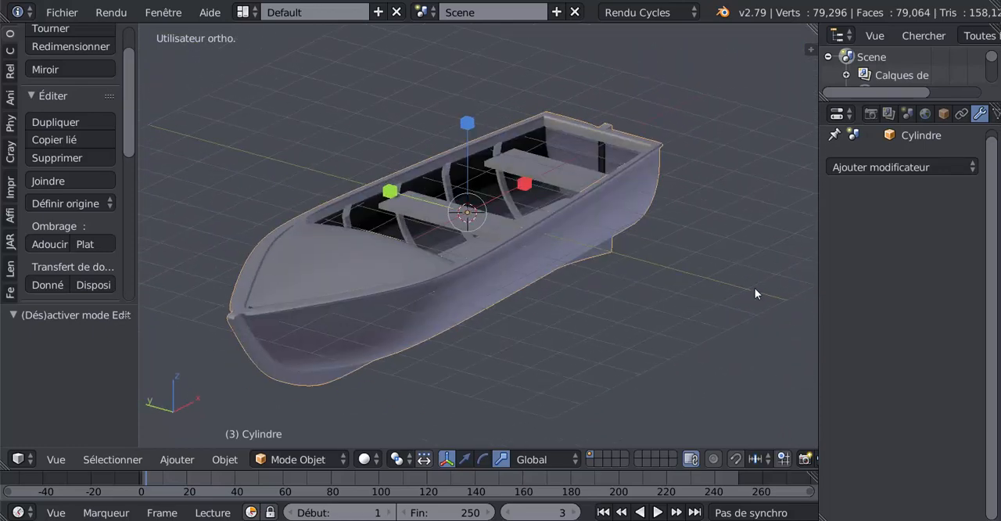
Enable ambient occlusion in the 3D viewport's shading settings and bring its parameters into view
key(n)
mouse_move(805, 141)
mouse_down()
mouse_move(807, 324)
mouse_move(723, 325)
mouse_up()
scroll(724, 326, down, 1)
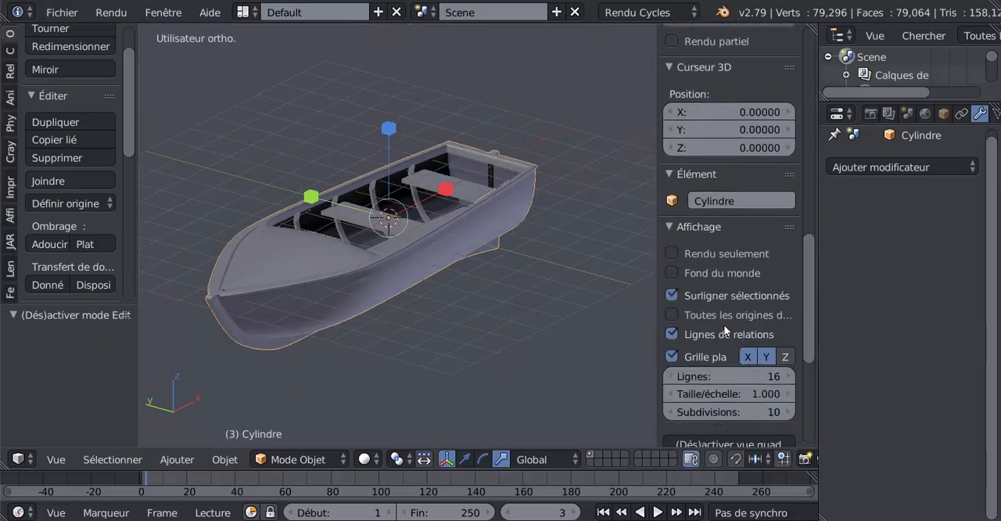
scroll(724, 325, down, 4)
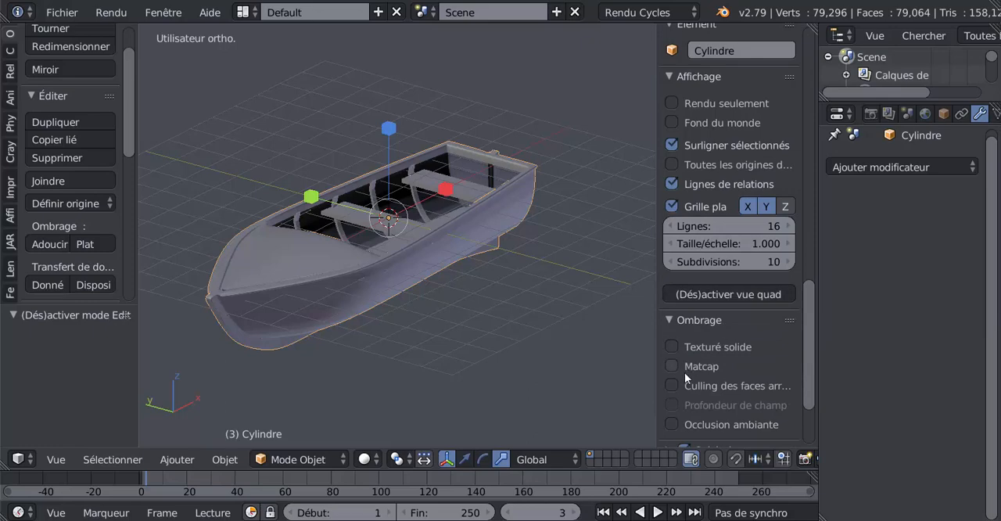
scroll(709, 335, down, 2)
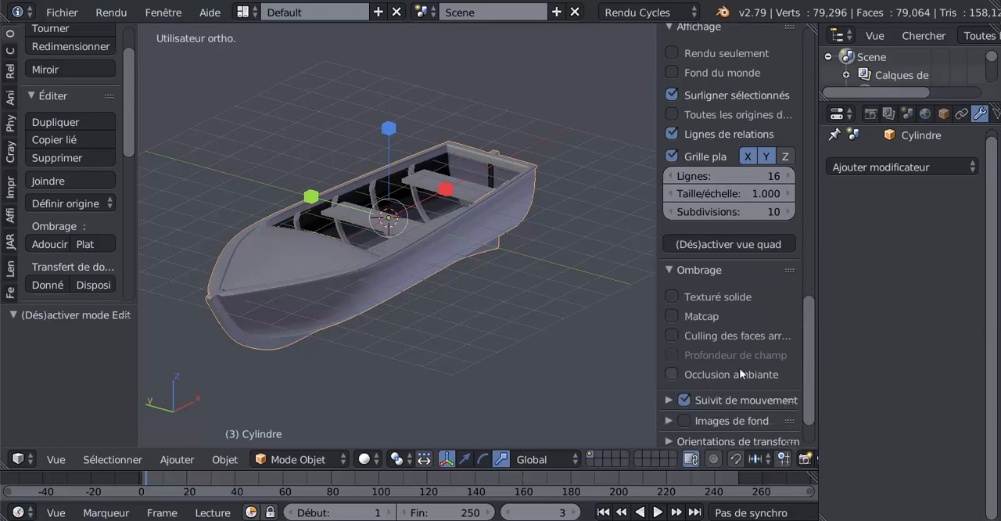
click(669, 269)
click(668, 269)
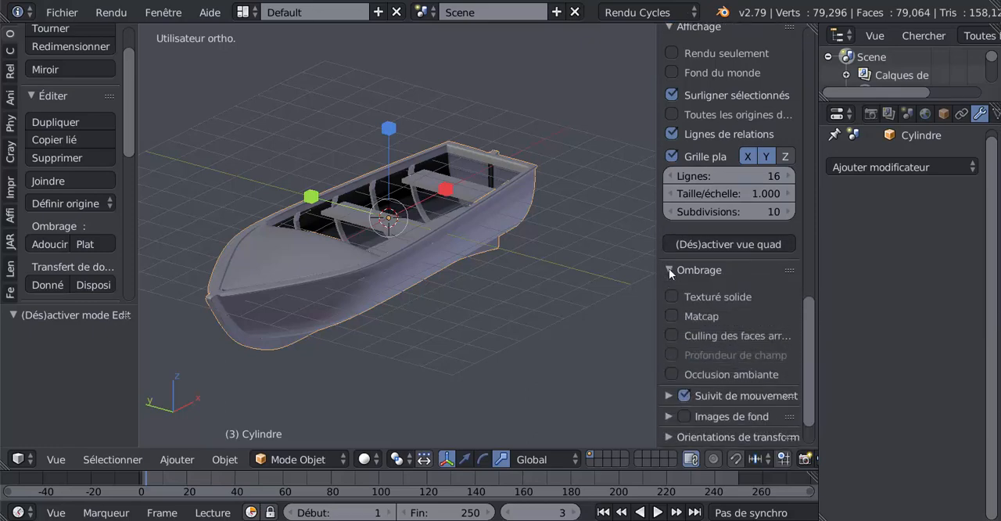
click(673, 374)
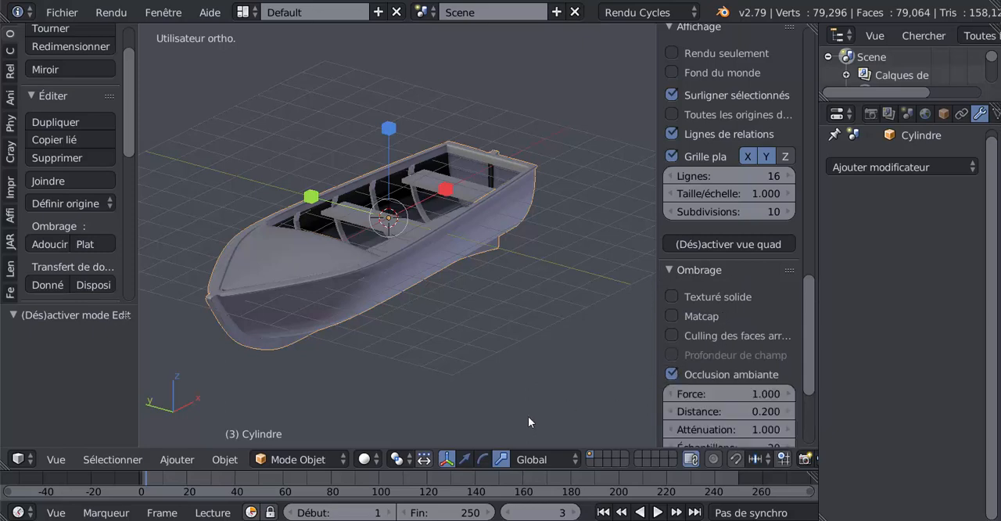
drag(809, 332, 797, 369)
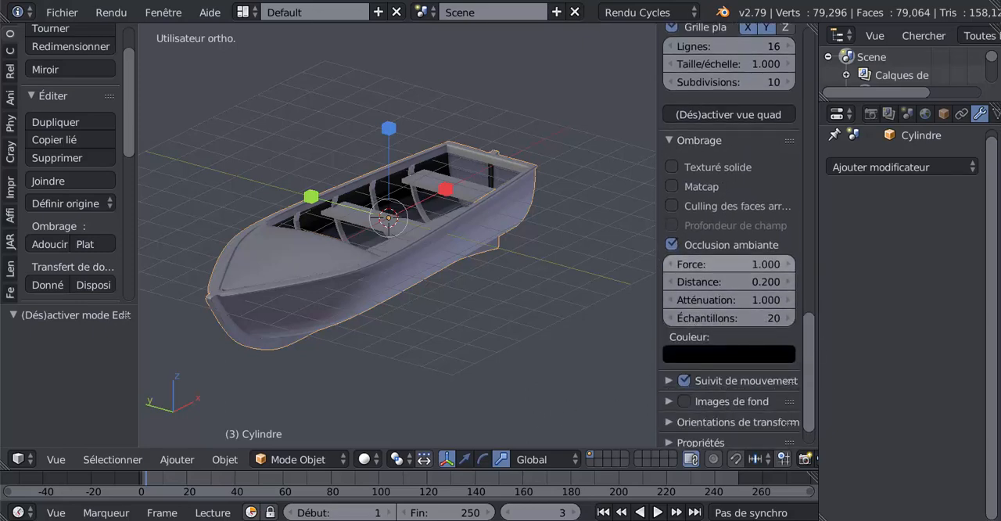
Set the viewport ambient occlusion strength to 3.1, checking its effect on the boat
drag(730, 264, 760, 264)
scroll(447, 271, up, 4)
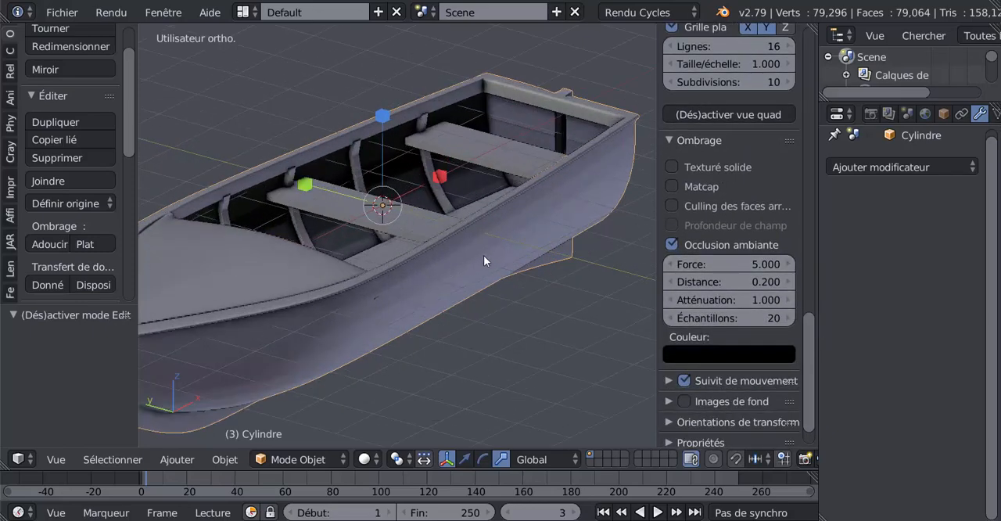
drag(681, 264, 722, 261)
middle_drag(588, 260, 585, 264)
middle_drag(506, 385, 529, 325)
key(Tab)
key(Tab)
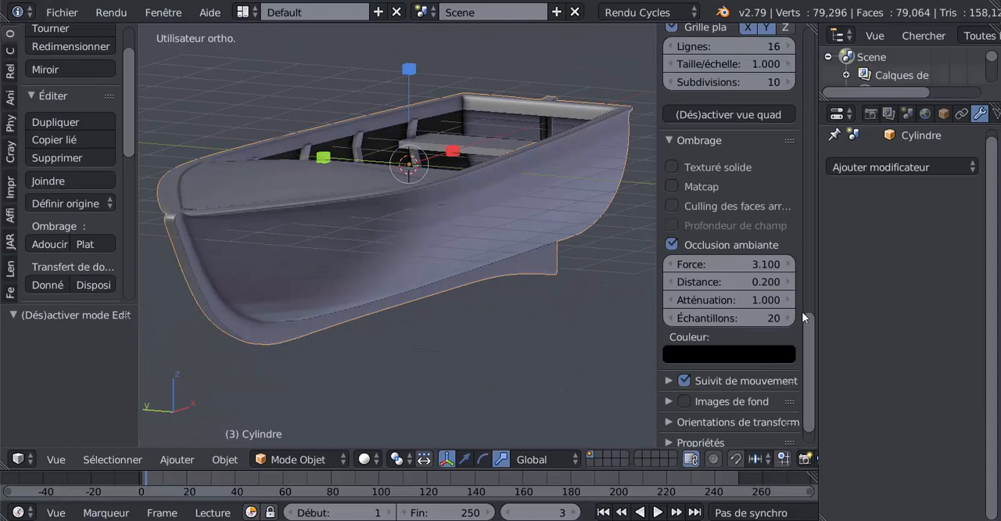
Restrict the viewport display to rendered elements only and show the world background behind the boat
drag(808, 340, 825, 226)
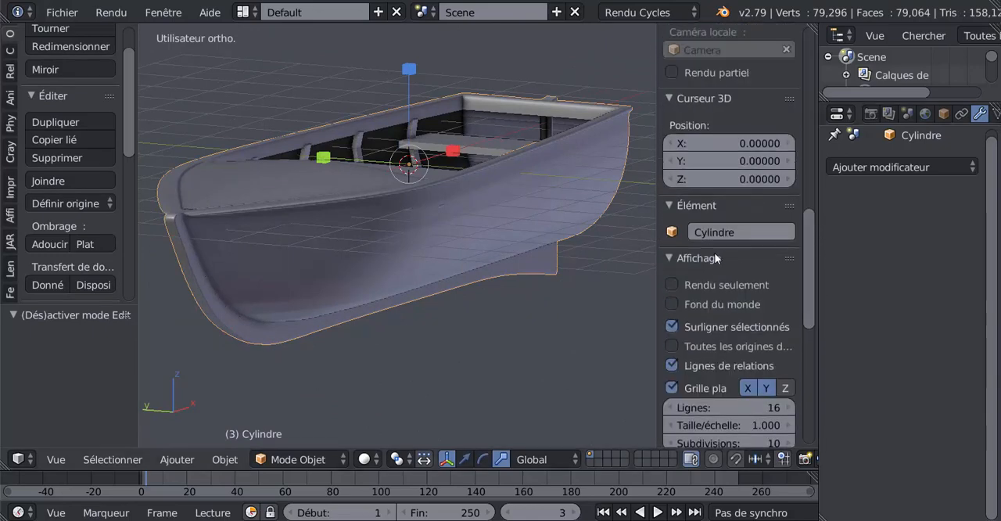
scroll(716, 257, up, 3)
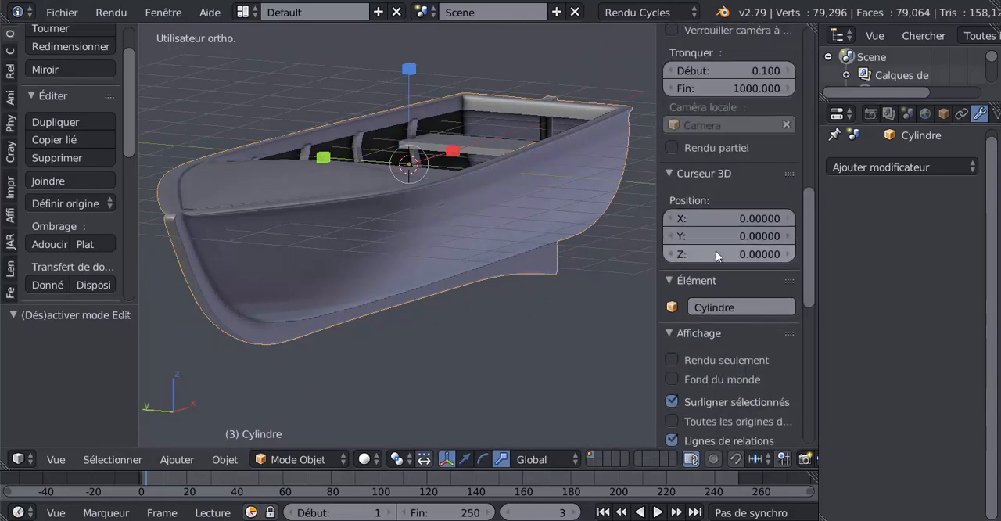
click(671, 359)
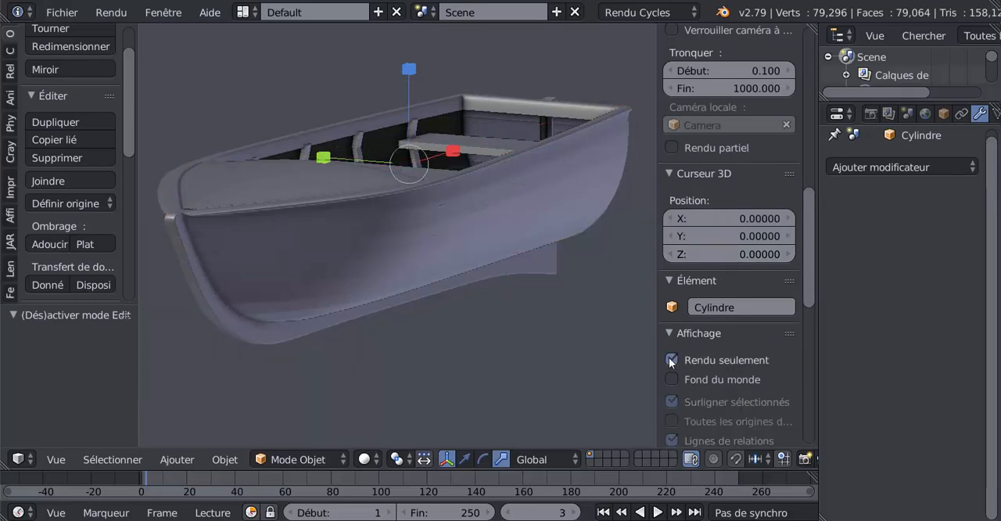
scroll(574, 320, down, 2)
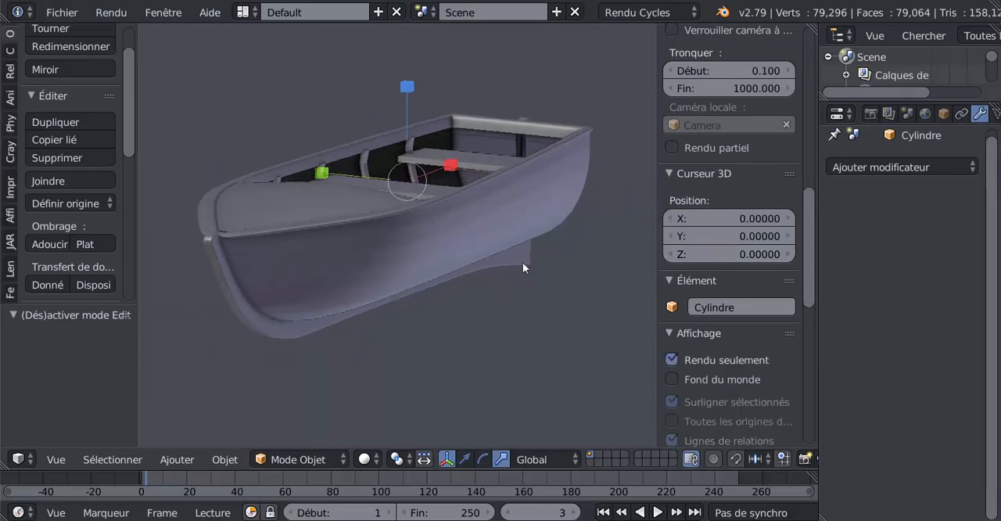
middle_drag(522, 267, 508, 305)
scroll(667, 362, down, 2)
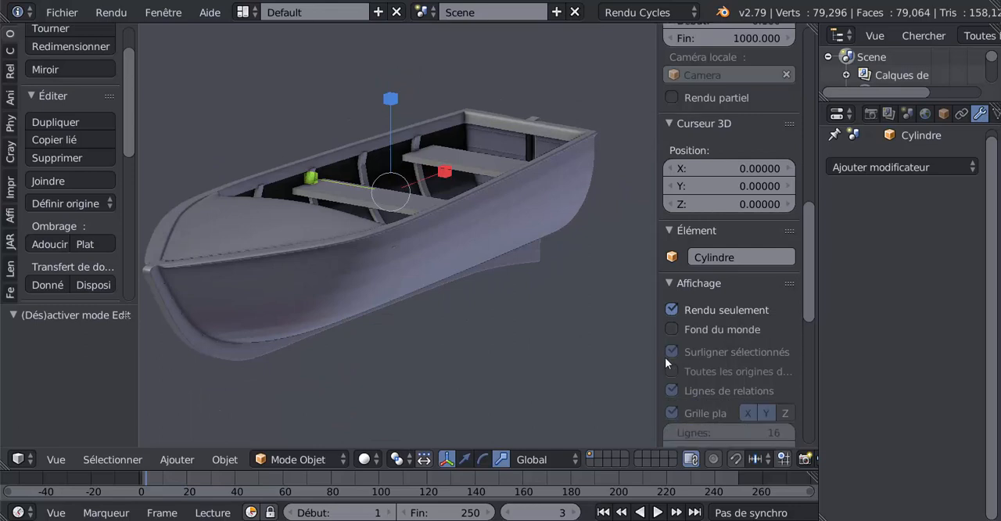
click(671, 328)
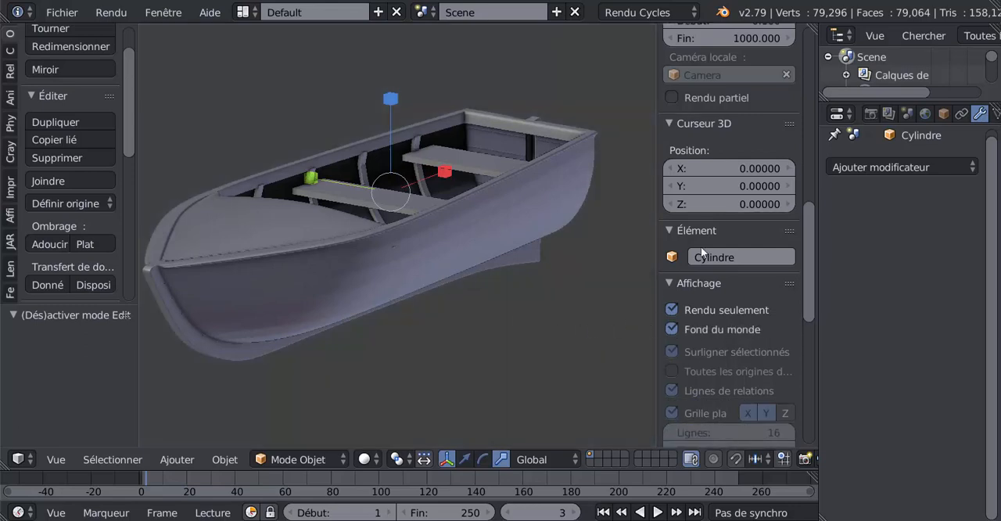
Set the world's surface colour to a dark bluish grey with RGB values 0.039, 0.047 and 0.051
click(924, 114)
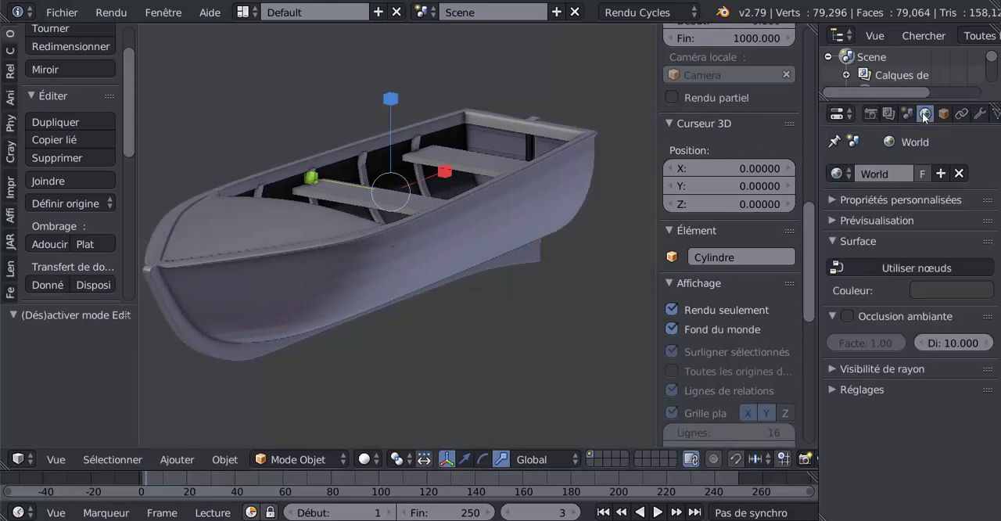
click(945, 290)
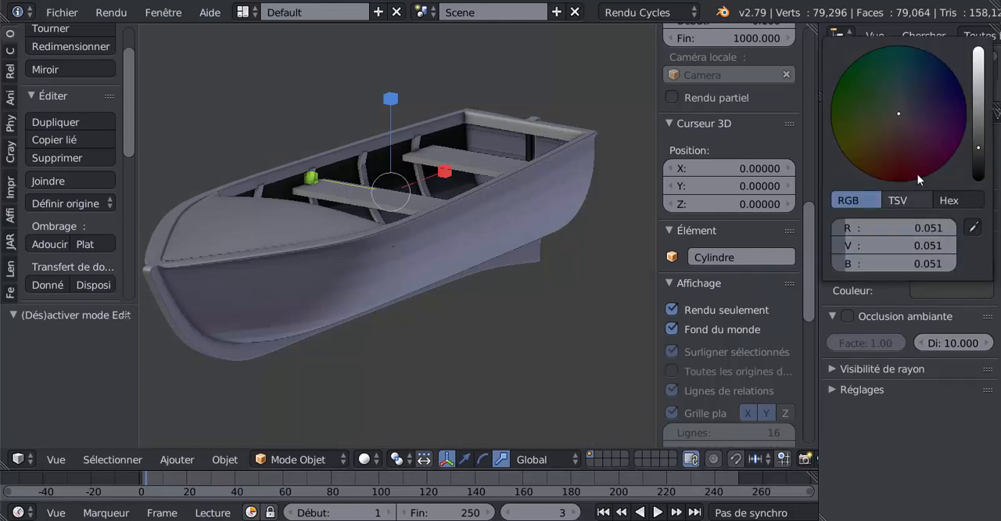
click(892, 134)
drag(902, 112, 927, 100)
click(901, 105)
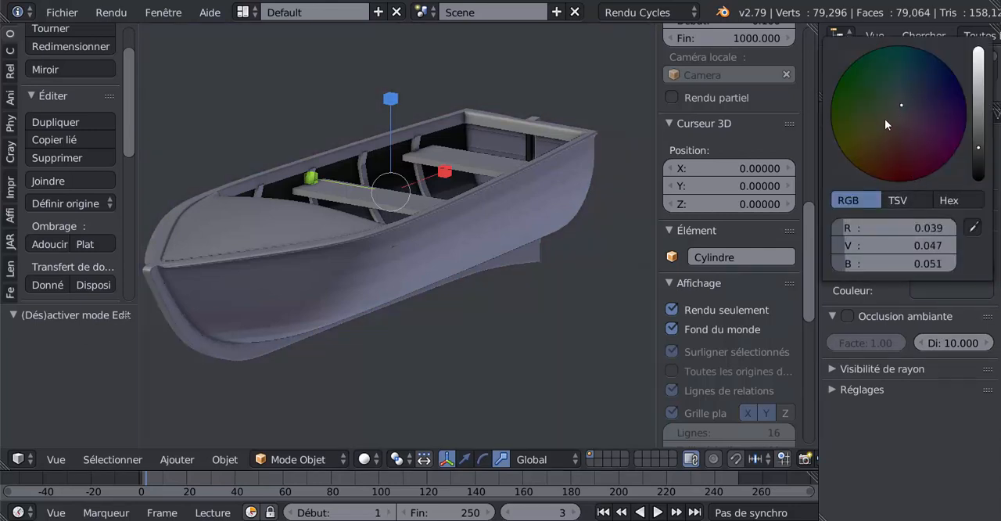
Change the world's surface colour to a dark olive tone as the boat's background
drag(886, 124, 875, 137)
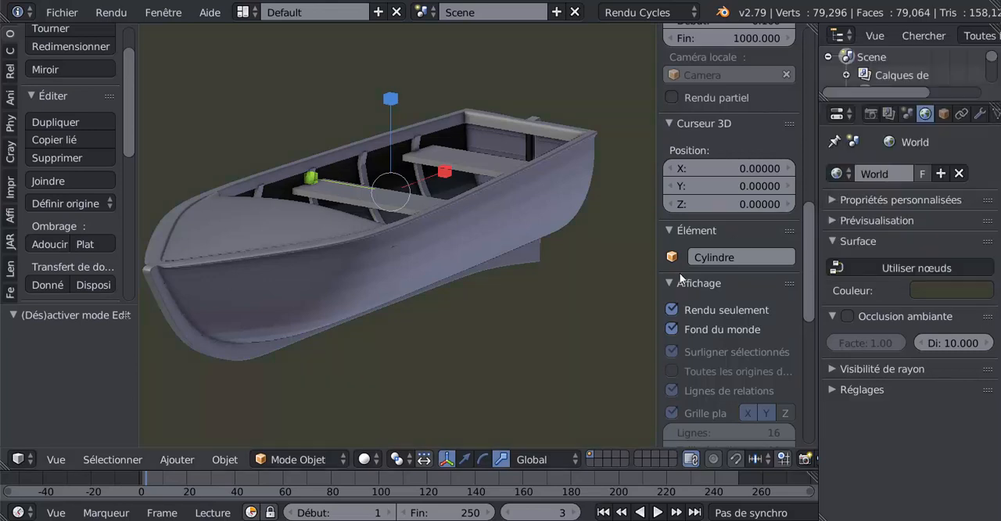
Hide the 3D view's properties sidebar and widen the viewport to give the boat more room
key(n)
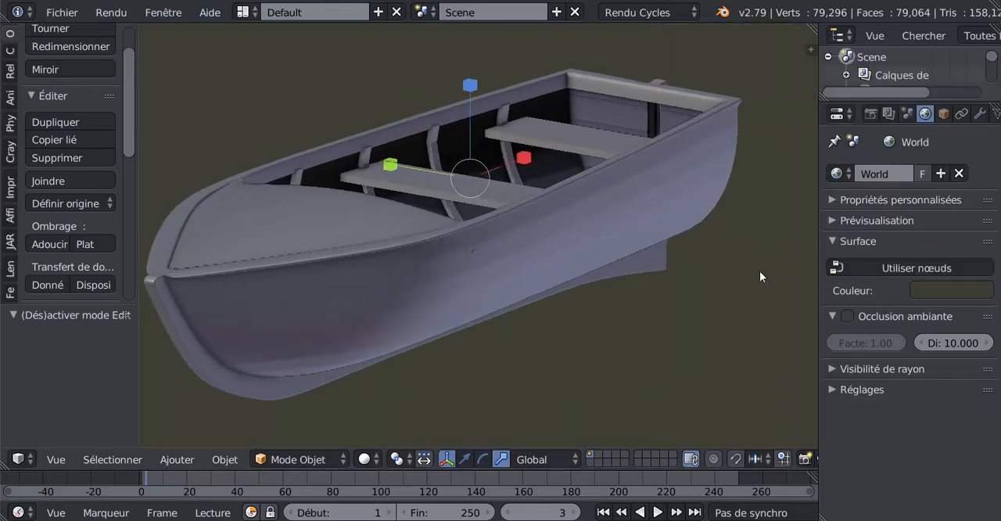
mouse_move(760, 272)
middle_down()
mouse_move(789, 270)
mouse_move(773, 286)
mouse_move(771, 270)
middle_up()
scroll(772, 270, down, 3)
scroll(724, 315, up, 4)
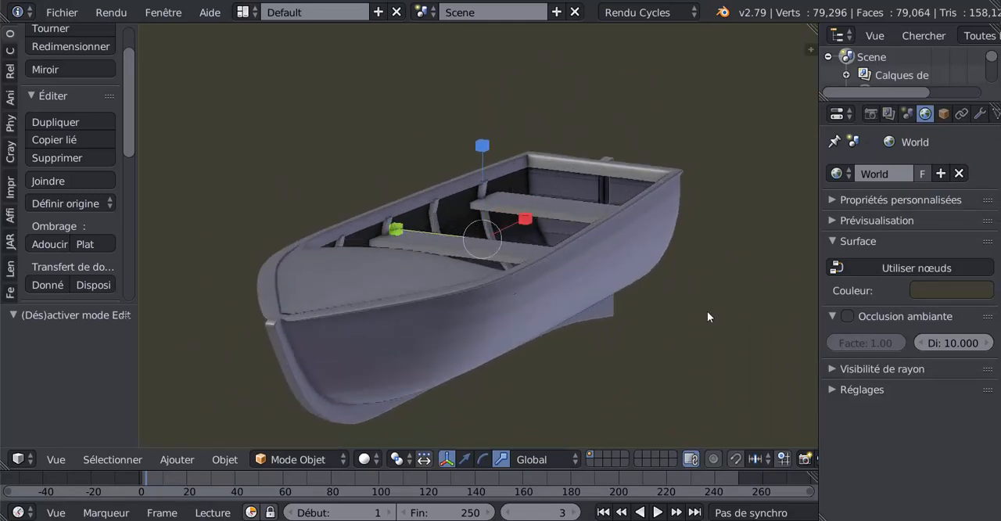
middle_drag(676, 340, 687, 333)
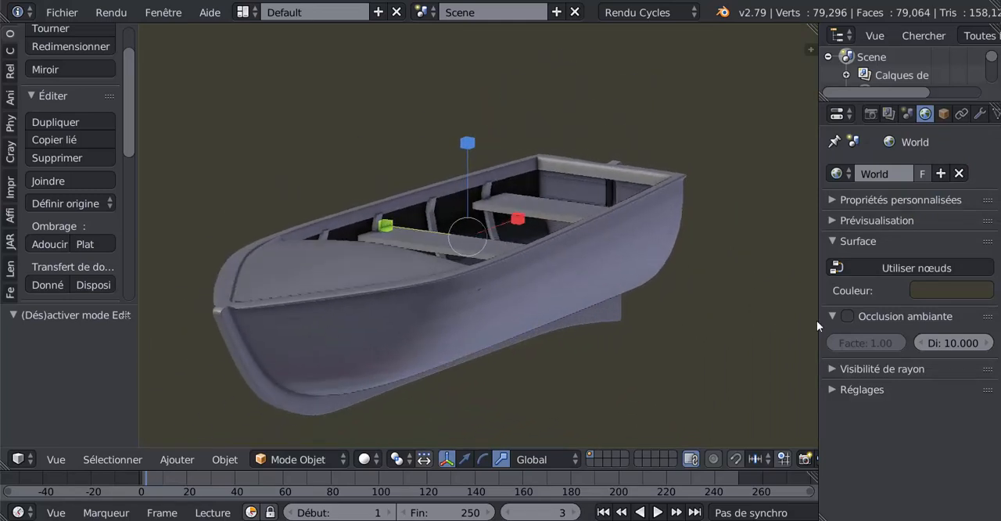
drag(817, 322, 874, 323)
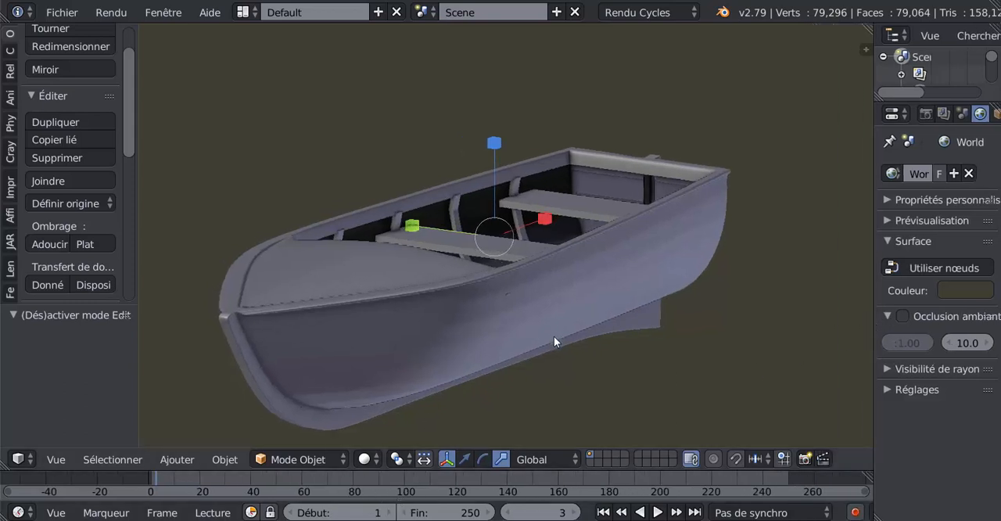
Examine the joined boat's foredeck, benches and ribs from above and close to the bow
middle_drag(553, 336, 599, 305)
mouse_move(558, 307)
middle_down()
mouse_move(539, 313)
mouse_move(581, 286)
mouse_move(592, 323)
mouse_move(599, 279)
mouse_move(596, 316)
mouse_move(575, 297)
middle_up()
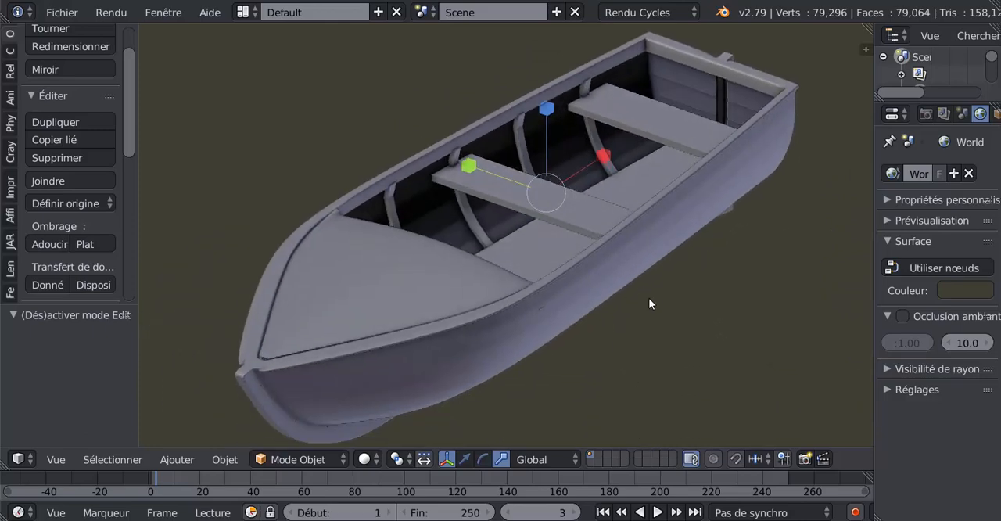
middle_drag(667, 327, 627, 343)
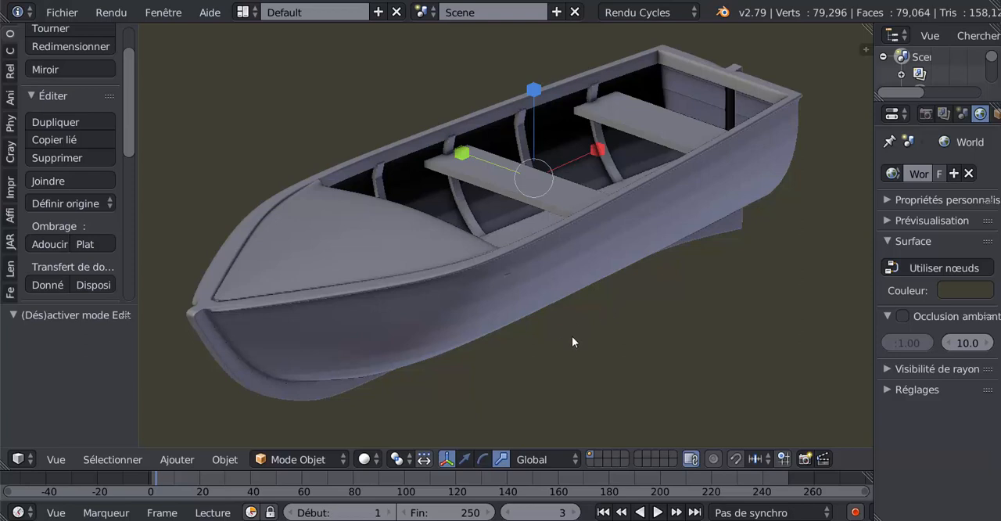
middle_drag(571, 342, 572, 353)
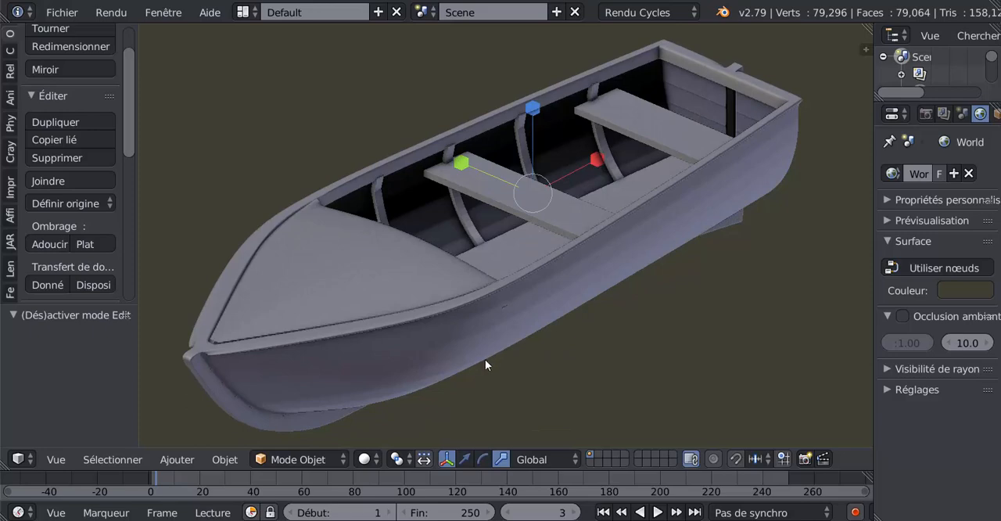
middle_drag(485, 364, 487, 360)
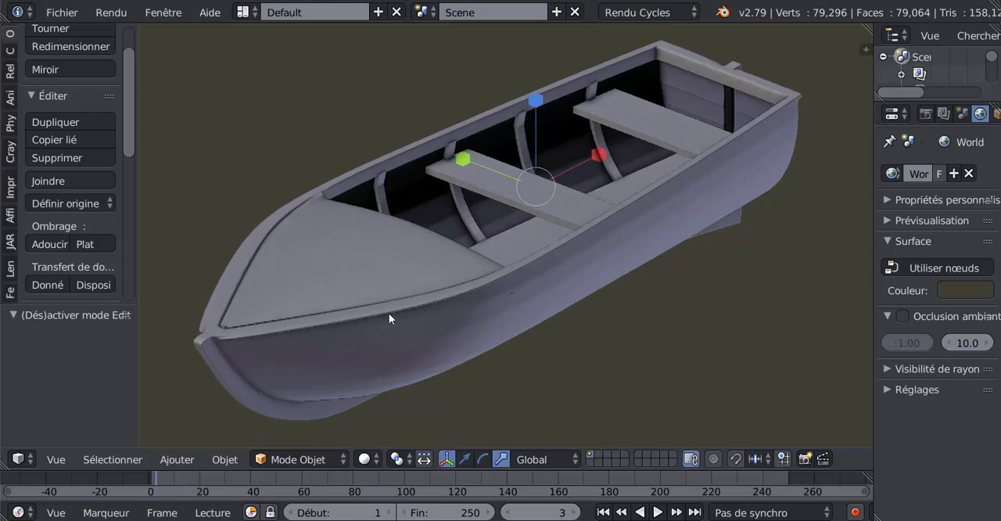
middle_drag(370, 344, 348, 359)
middle_drag(389, 307, 462, 334)
key(Tab)
key(Tab)
scroll(451, 332, up, 3)
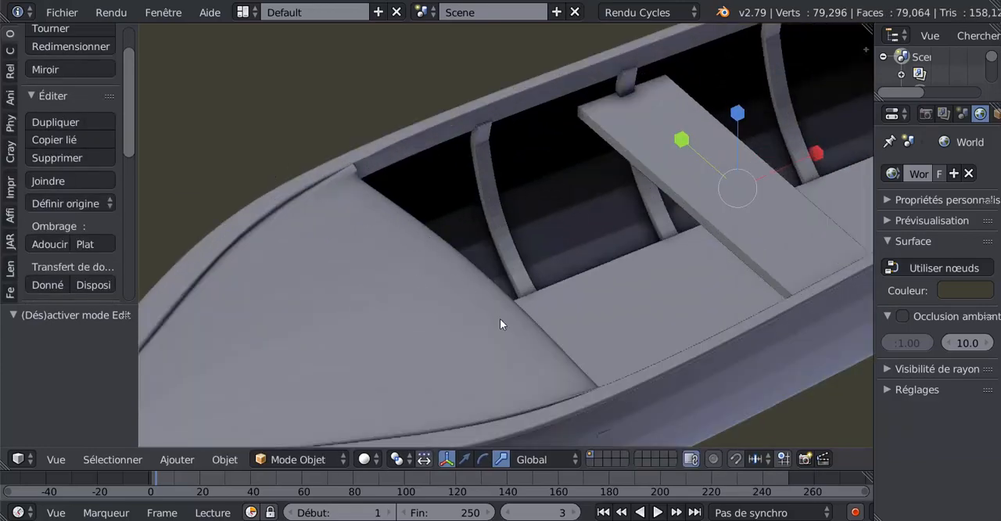
Select the edge loop along the foredeck's rear edge in Edit Mode and try to slide it
key(Tab)
scroll(499, 319, up, 2)
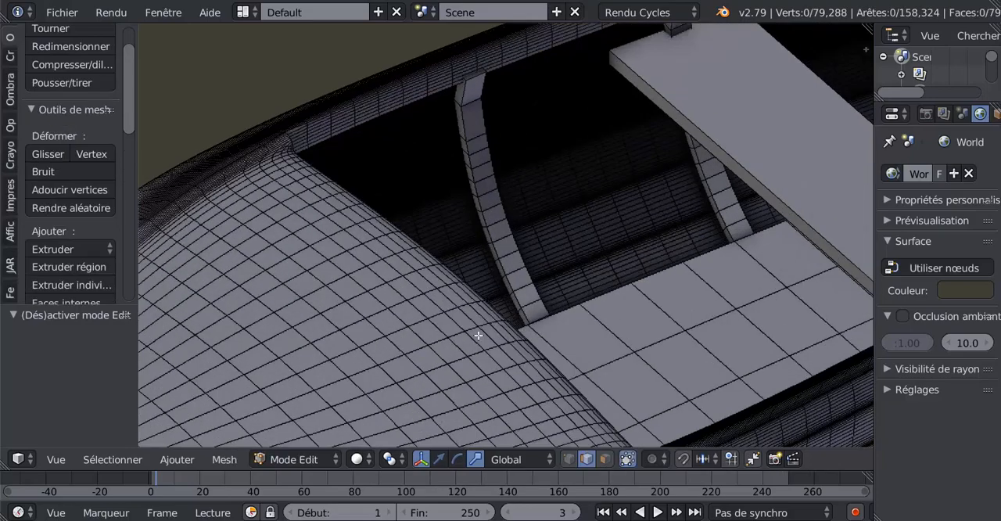
middle_drag(476, 334, 462, 331)
alt+right_click(359, 313)
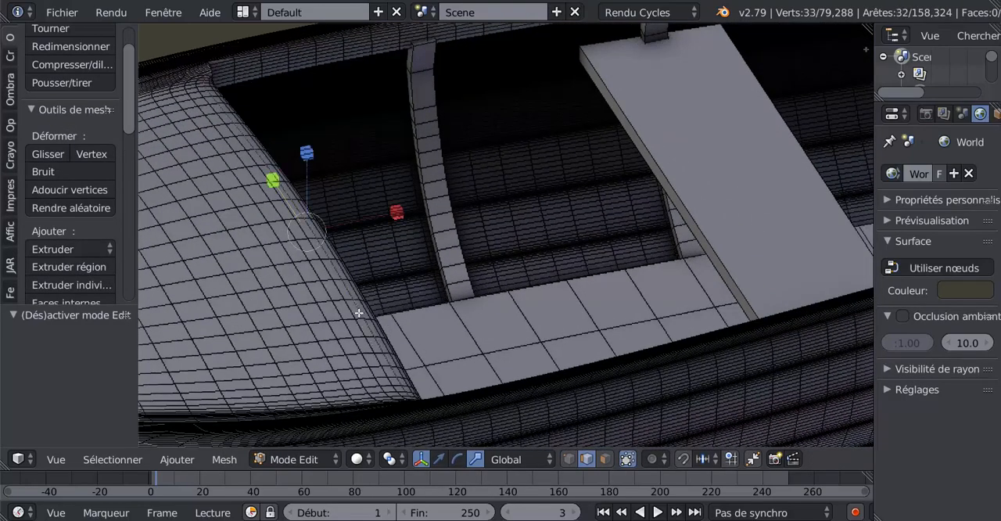
key(g)
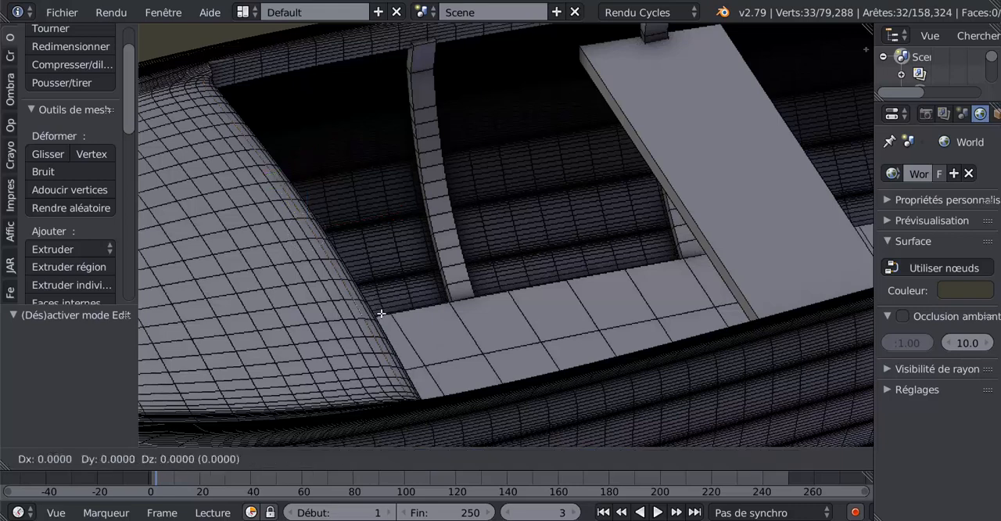
key(g)
click(381, 315)
key(Tab)
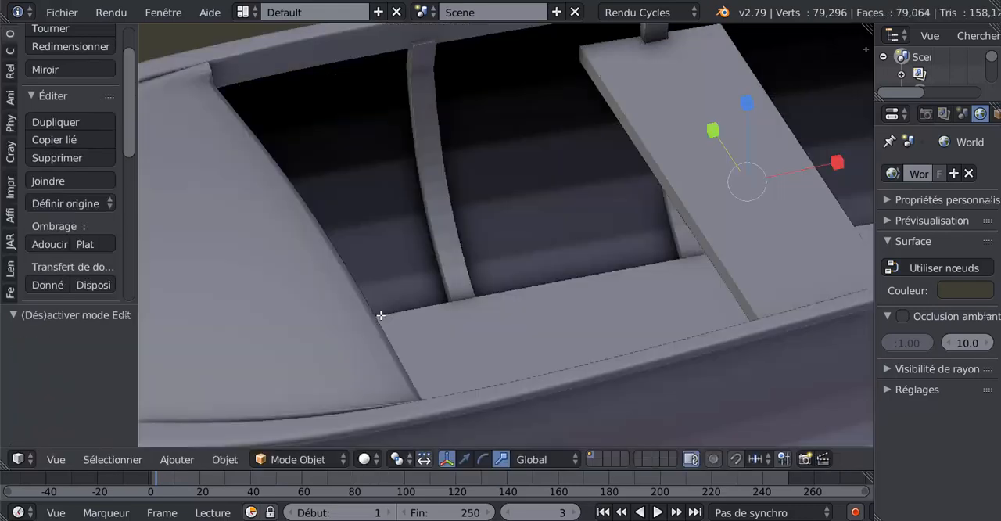
Inspect the whole boat's shading, comparing mesh and object display, from the bow, the side and a lower angle
scroll(380, 315, down, 3)
middle_drag(380, 315, 412, 323)
key(Tab)
mouse_move(536, 306)
middle_down()
mouse_move(552, 290)
mouse_move(430, 348)
mouse_move(404, 344)
mouse_move(480, 322)
middle_up()
key(Tab)
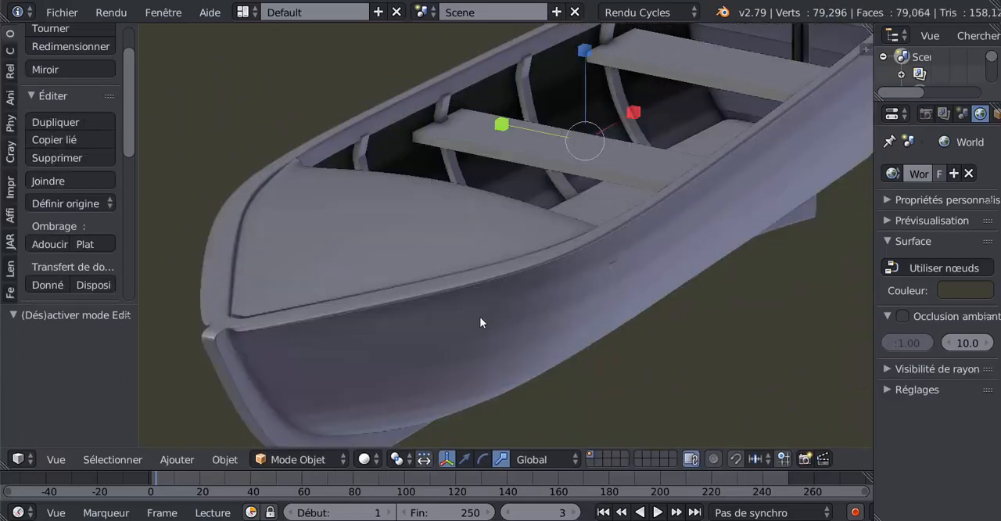
scroll(453, 324, down, 4)
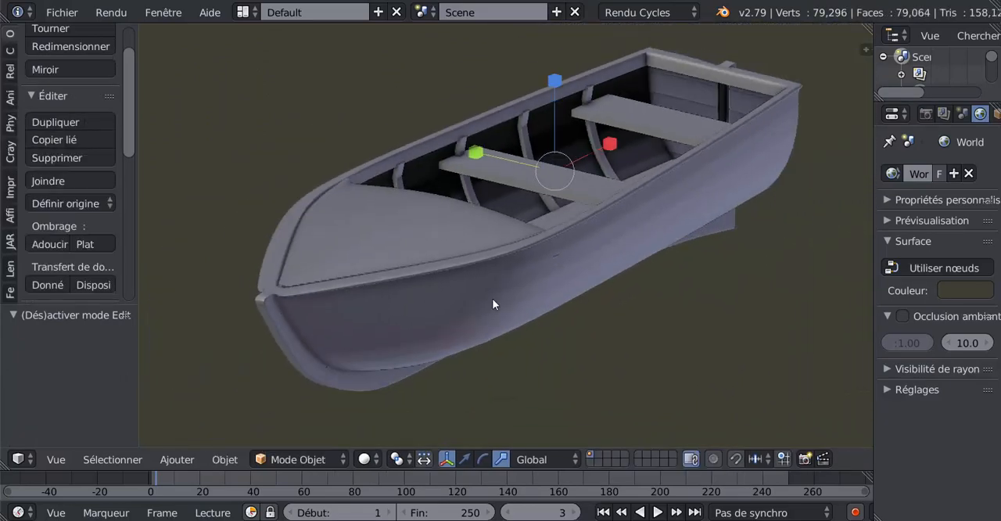
scroll(480, 331, up, 2)
mouse_move(480, 330)
middle_down()
mouse_move(474, 320)
mouse_move(459, 364)
mouse_move(486, 313)
mouse_move(470, 326)
middle_up()
scroll(472, 325, up, 1)
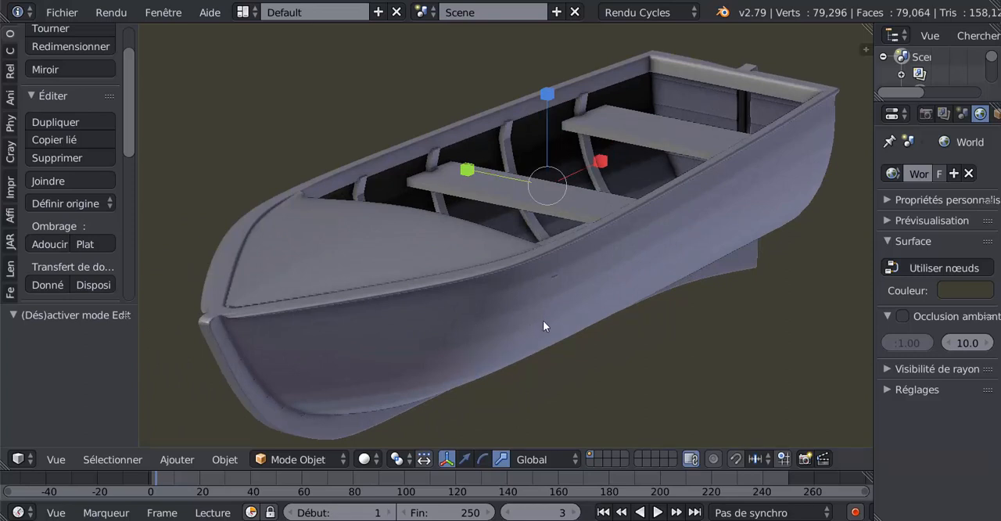
scroll(540, 322, down, 1)
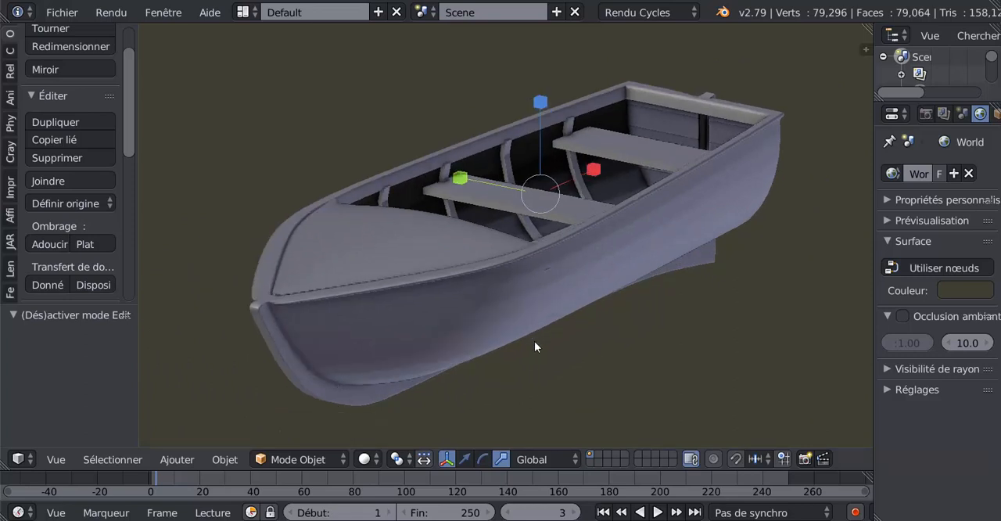
middle_drag(537, 340, 469, 351)
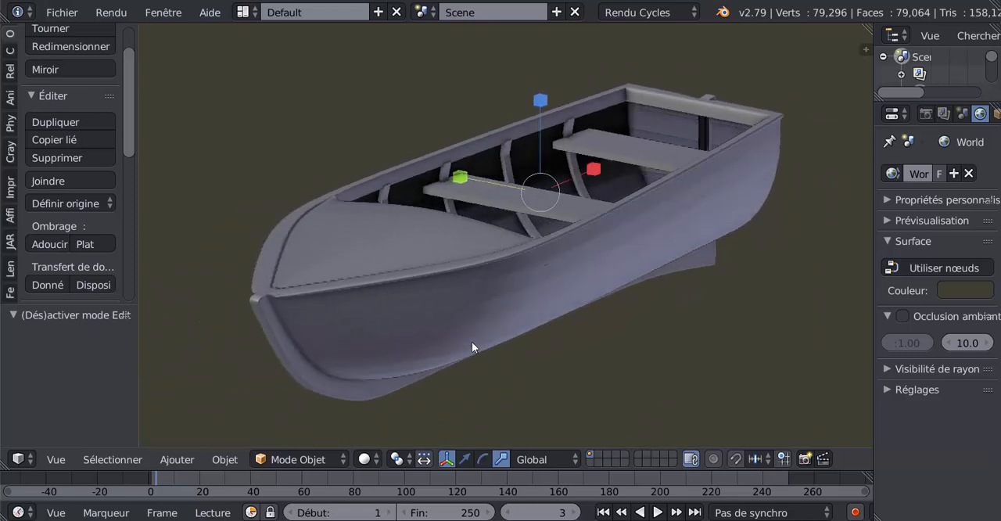
mouse_move(476, 313)
middle_down()
mouse_move(527, 290)
mouse_move(470, 315)
middle_up()
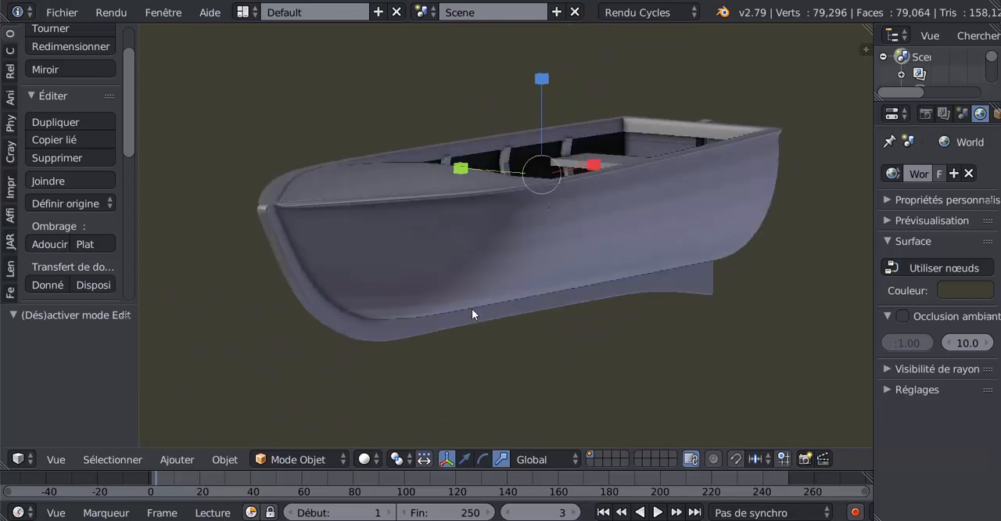